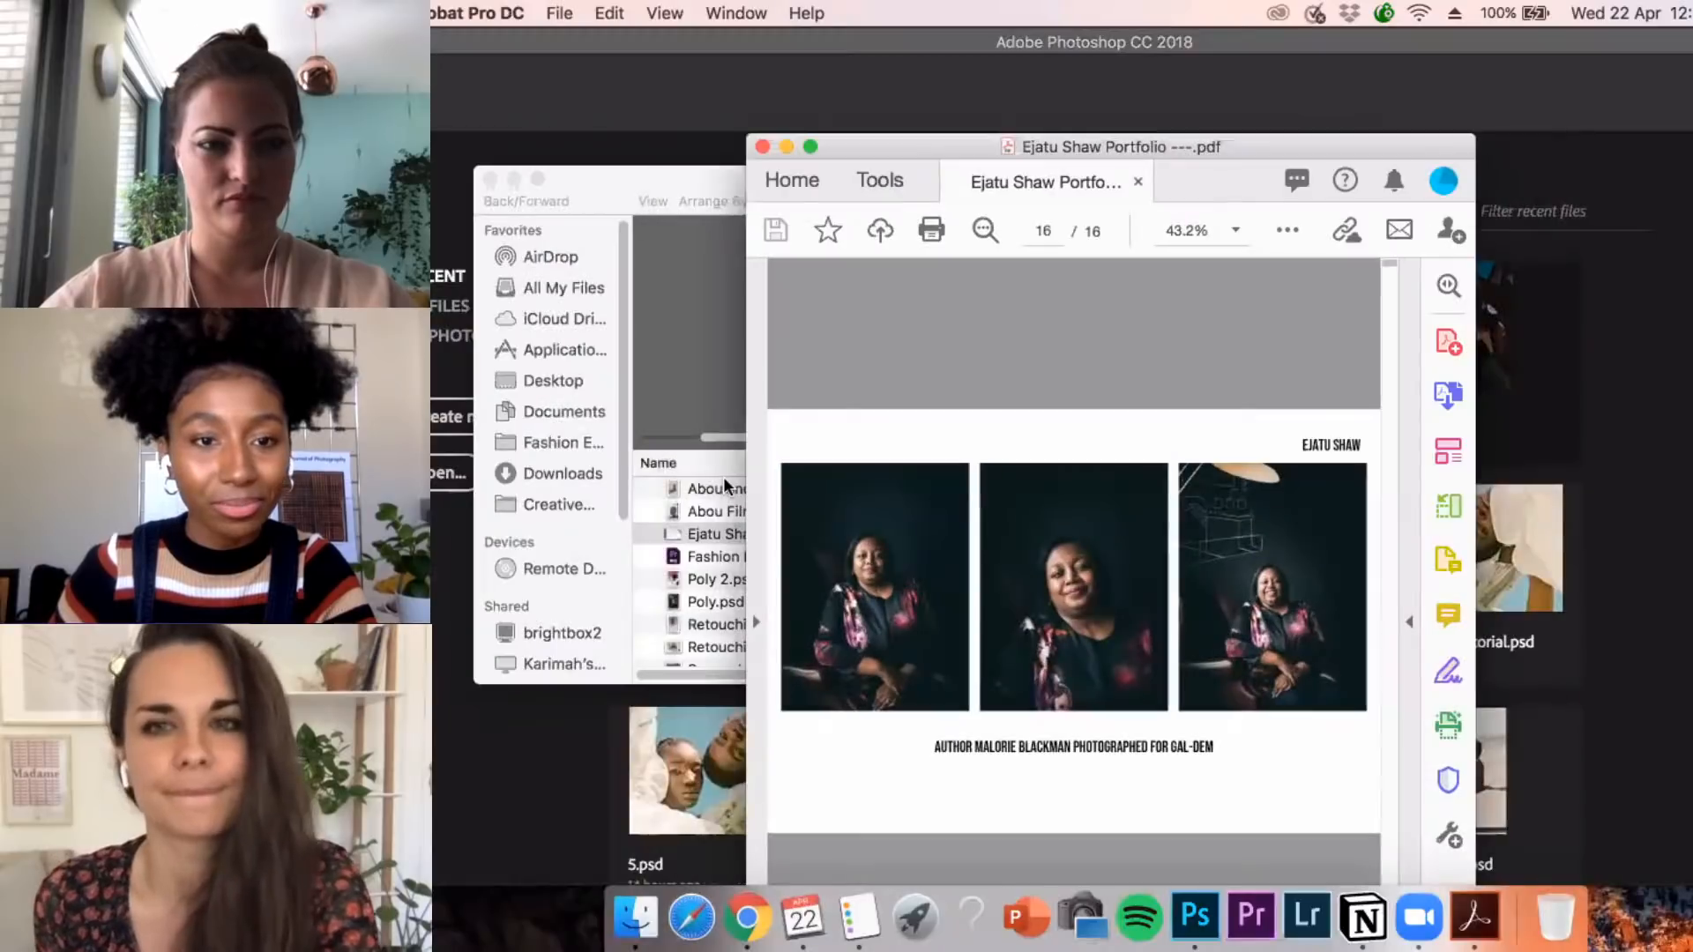
# Switch to the Adobe Live folder in Finder and open Poly 2.psd in Photoshop
pyautogui.click(697, 530)
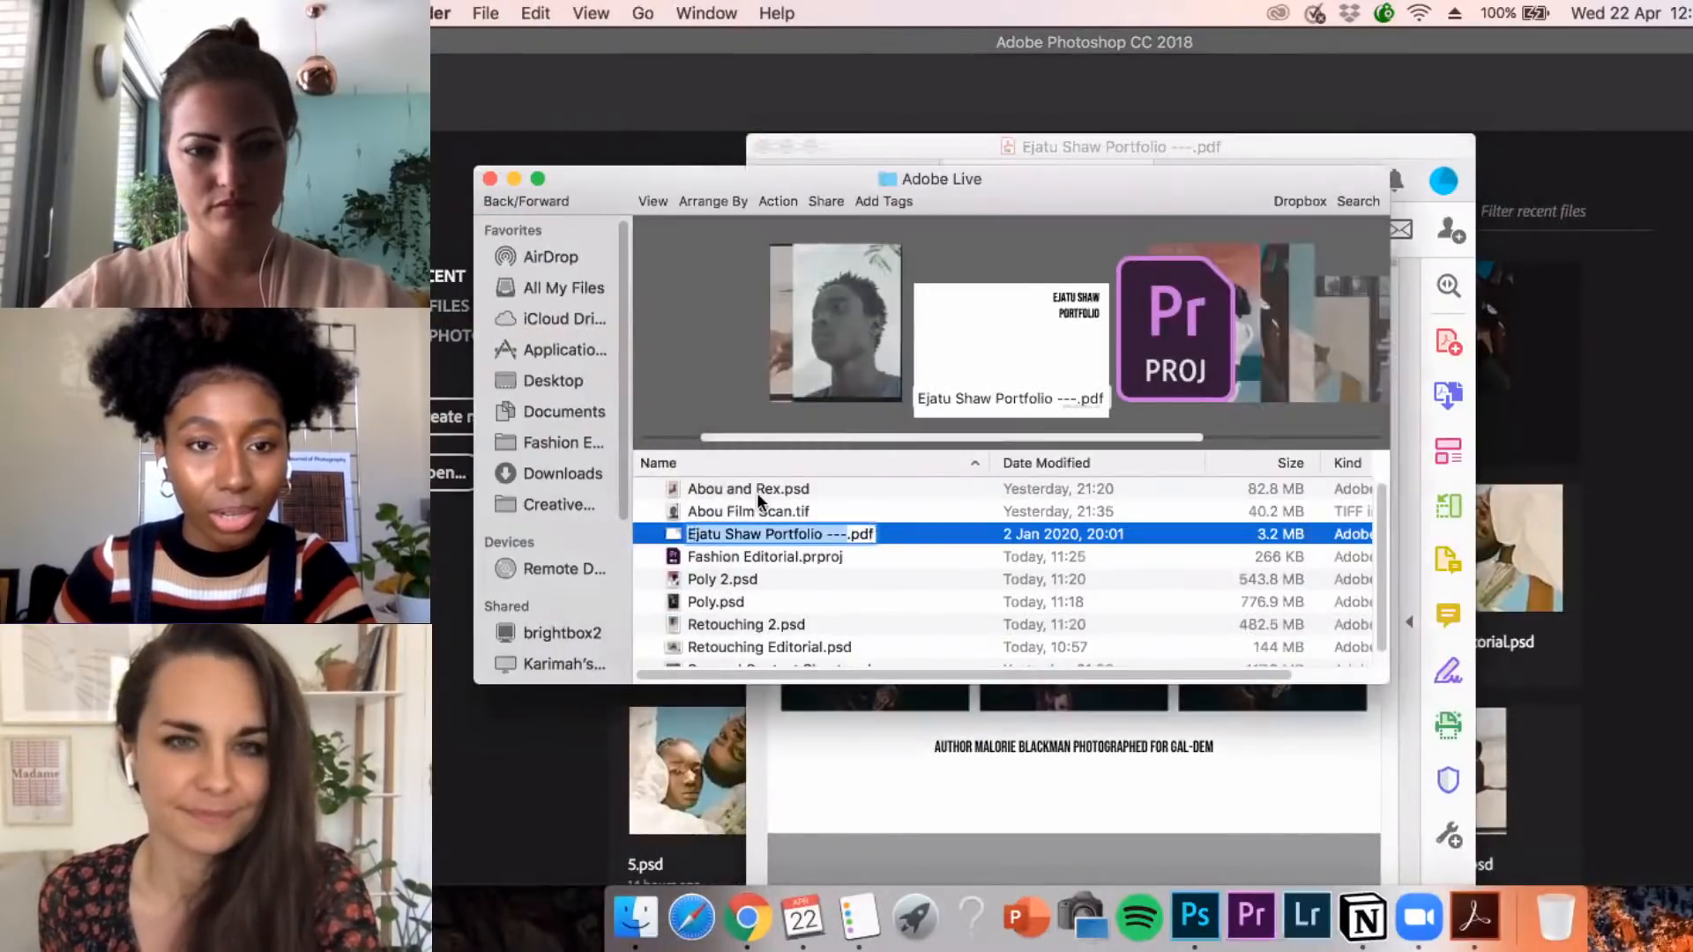
pyautogui.click(760, 577)
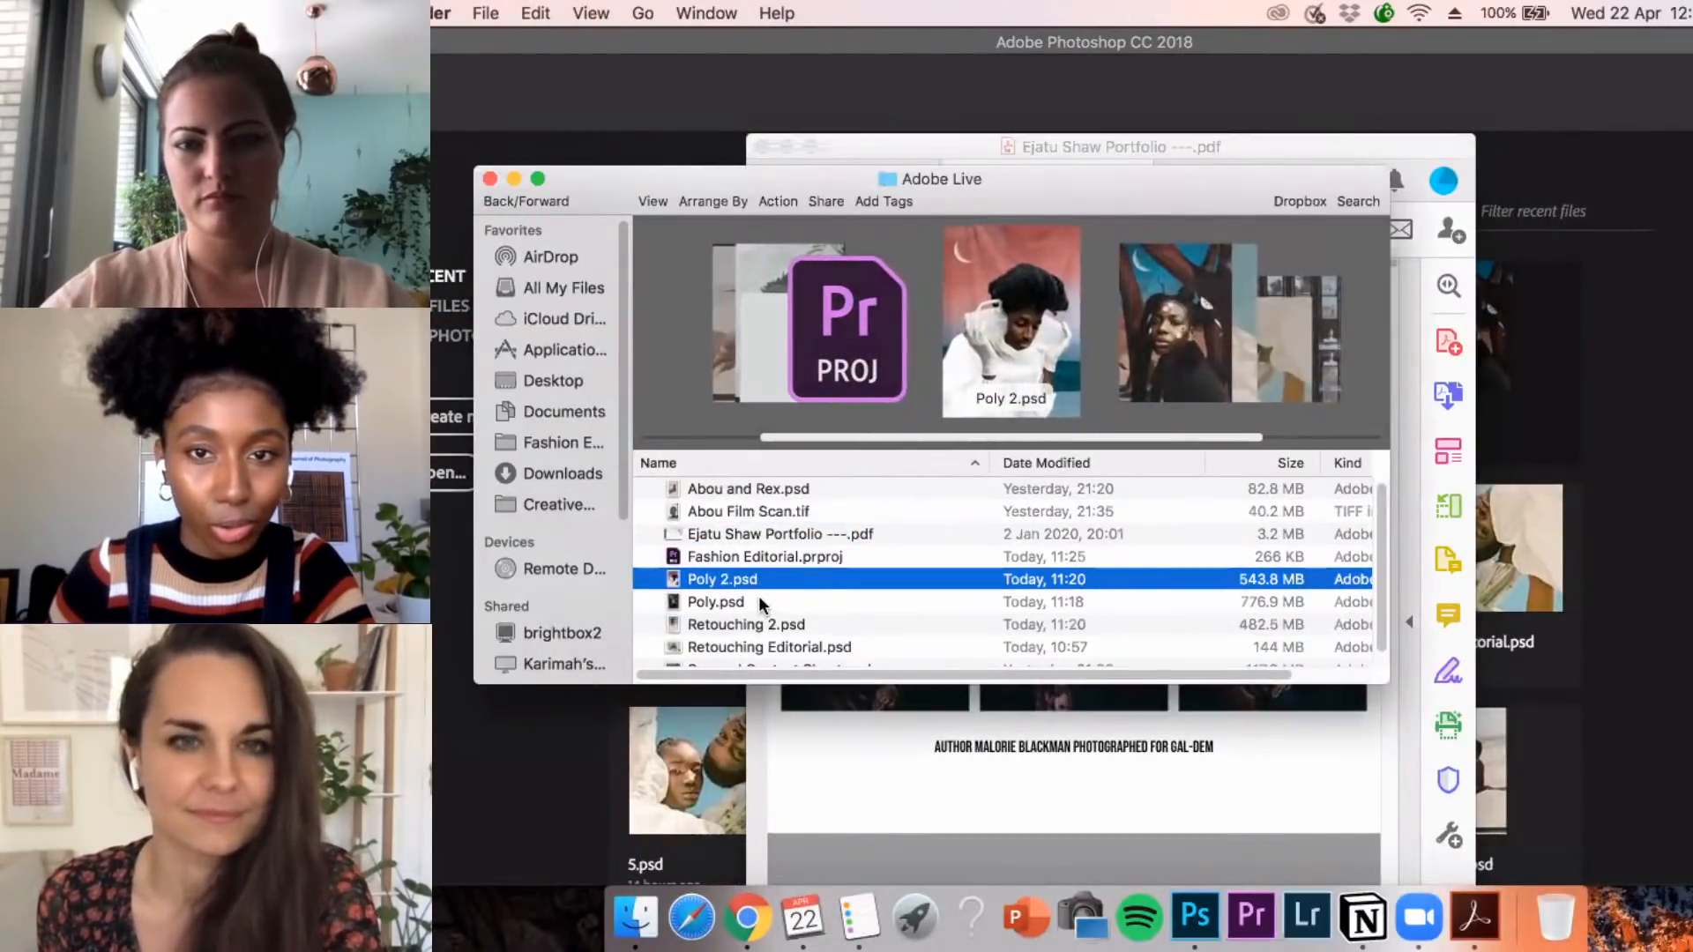
pyautogui.click(758, 598)
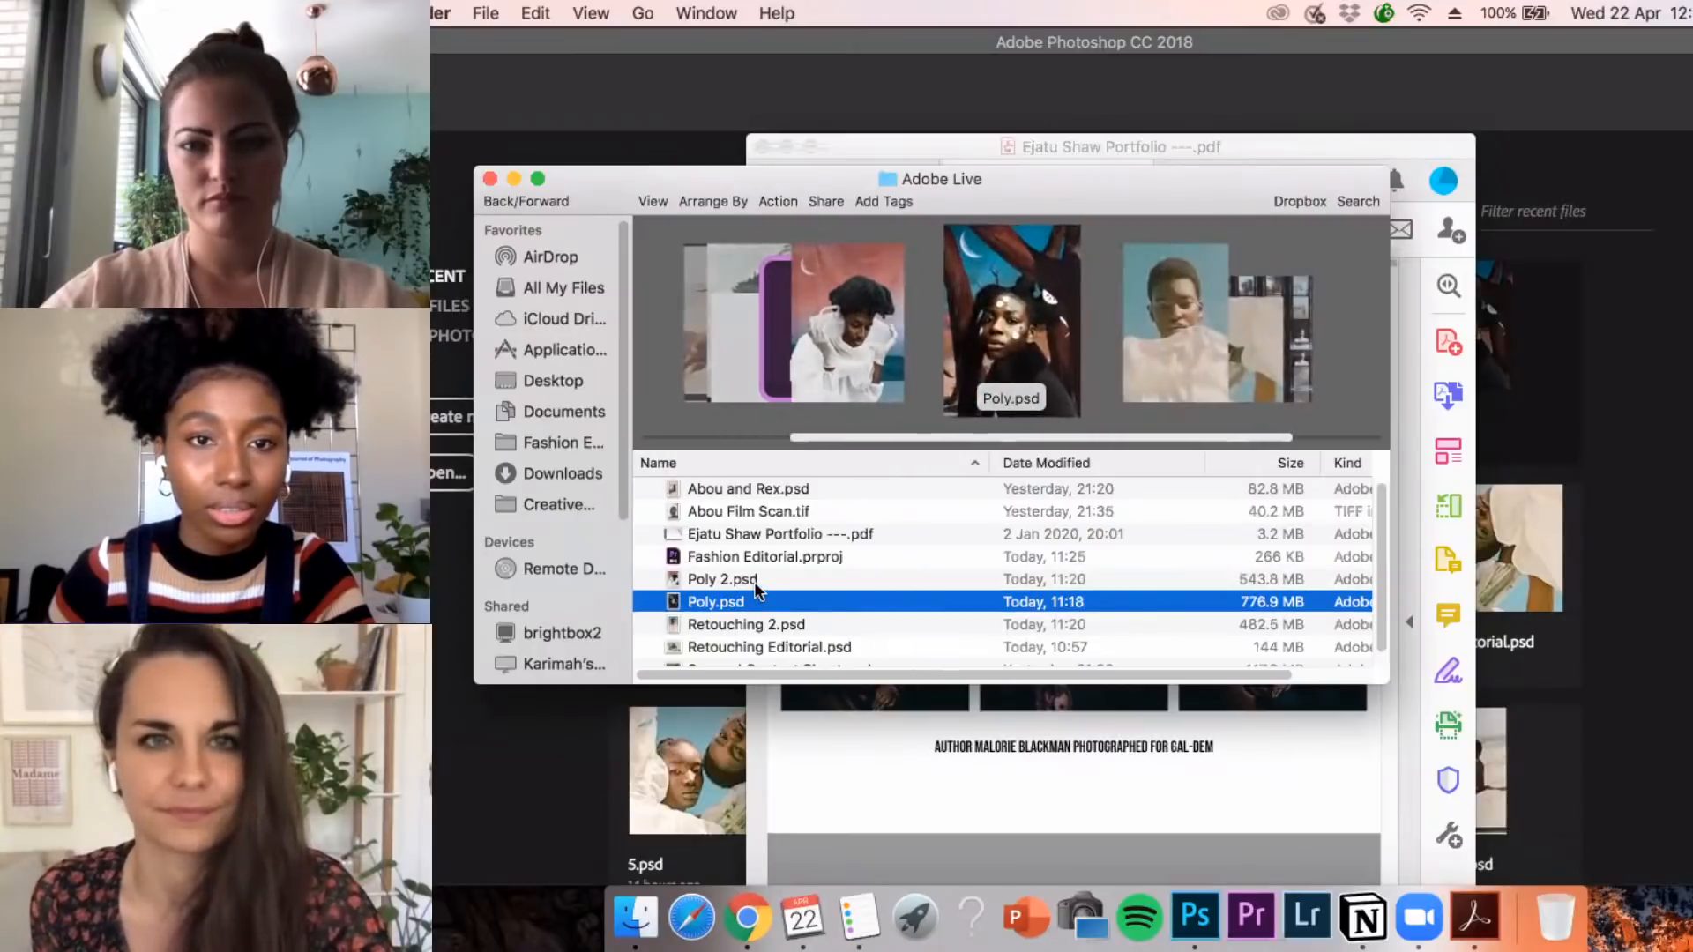
pyautogui.click(743, 580)
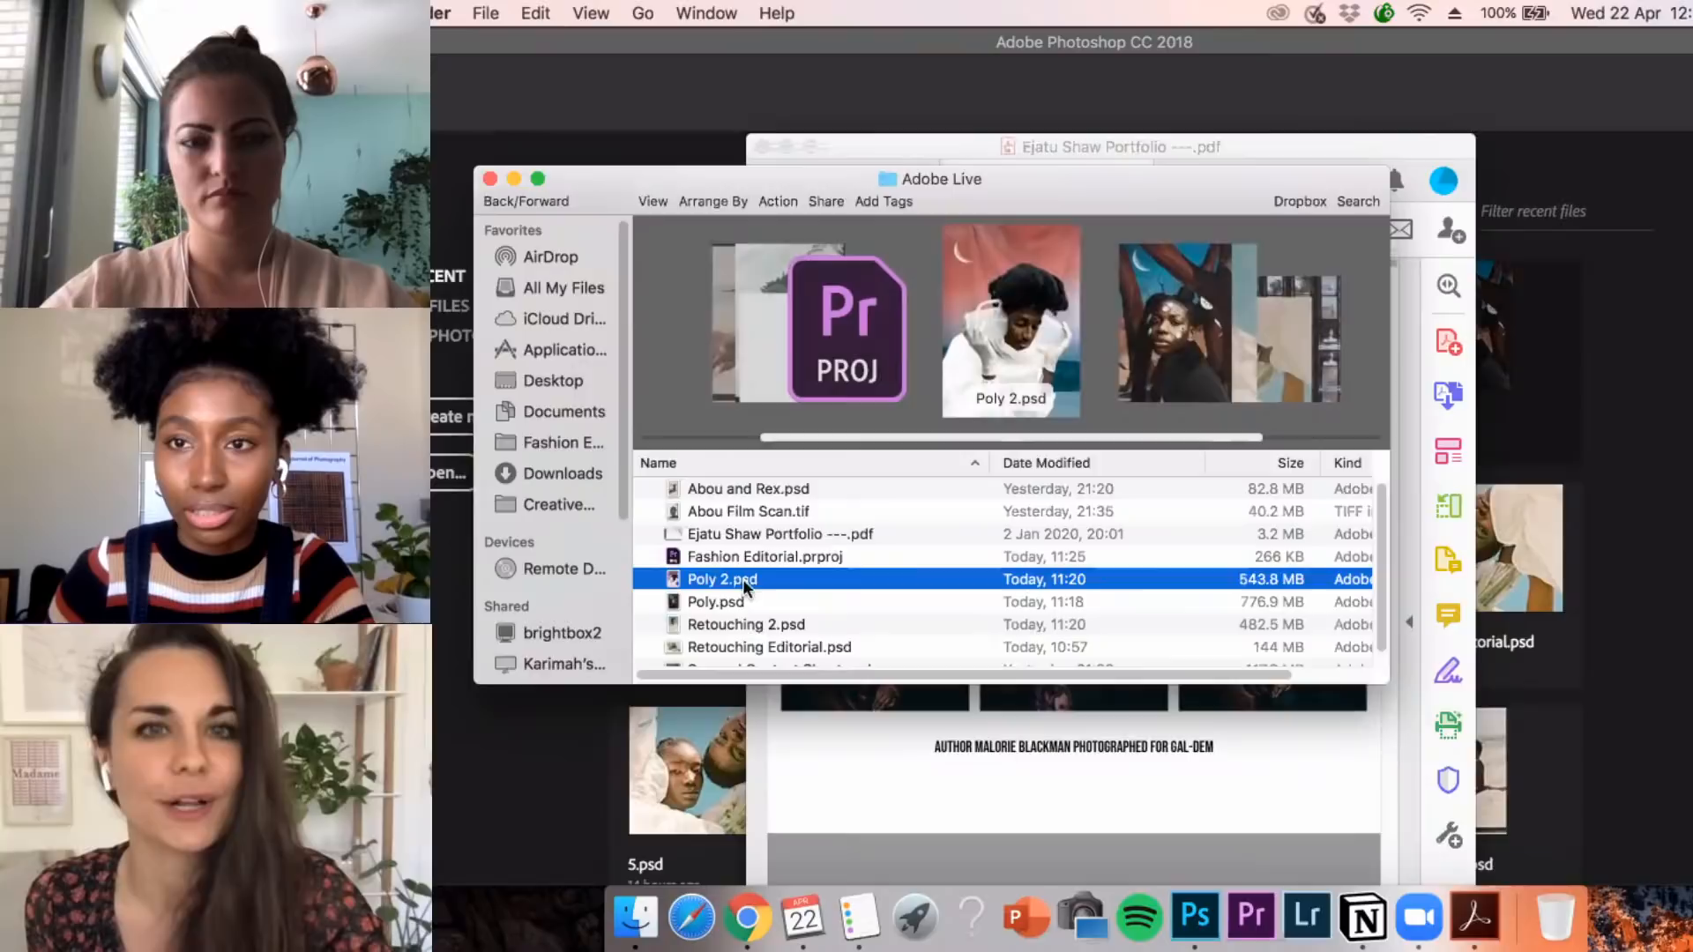
pyautogui.doubleClick(743, 579)
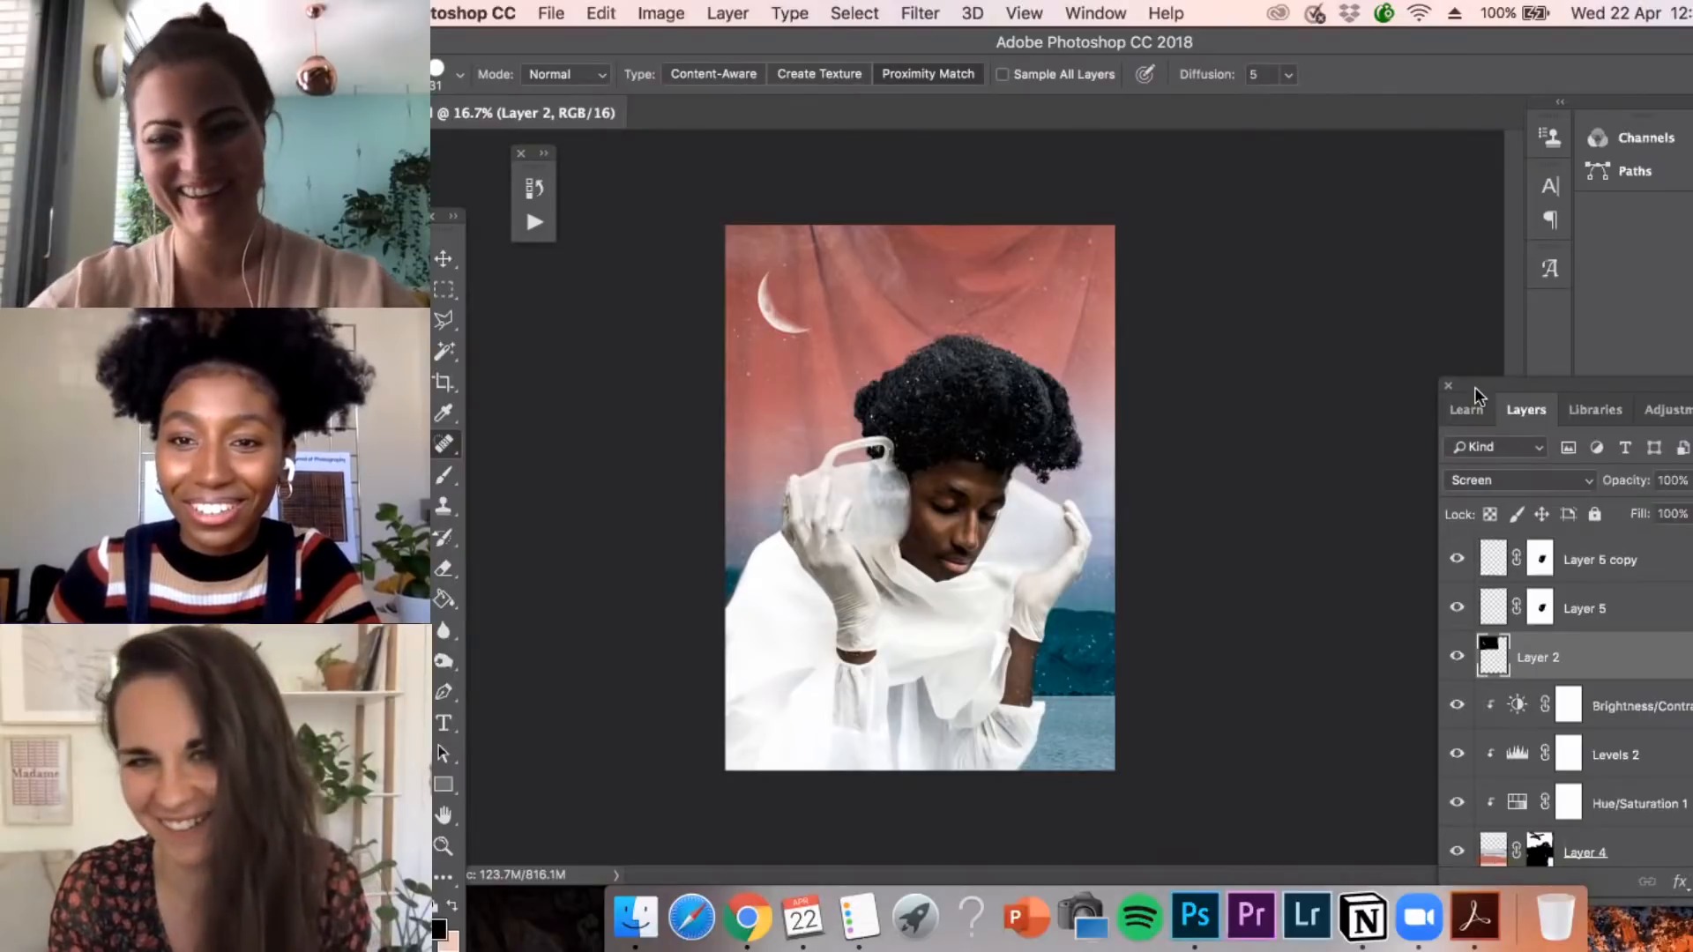
# Move the Layers panel fully into view and hide every layer from Layer 5 copy down through Brightness/Contrast 1
pyautogui.moveTo(1478, 387); pyautogui.dragTo(1302, 348)
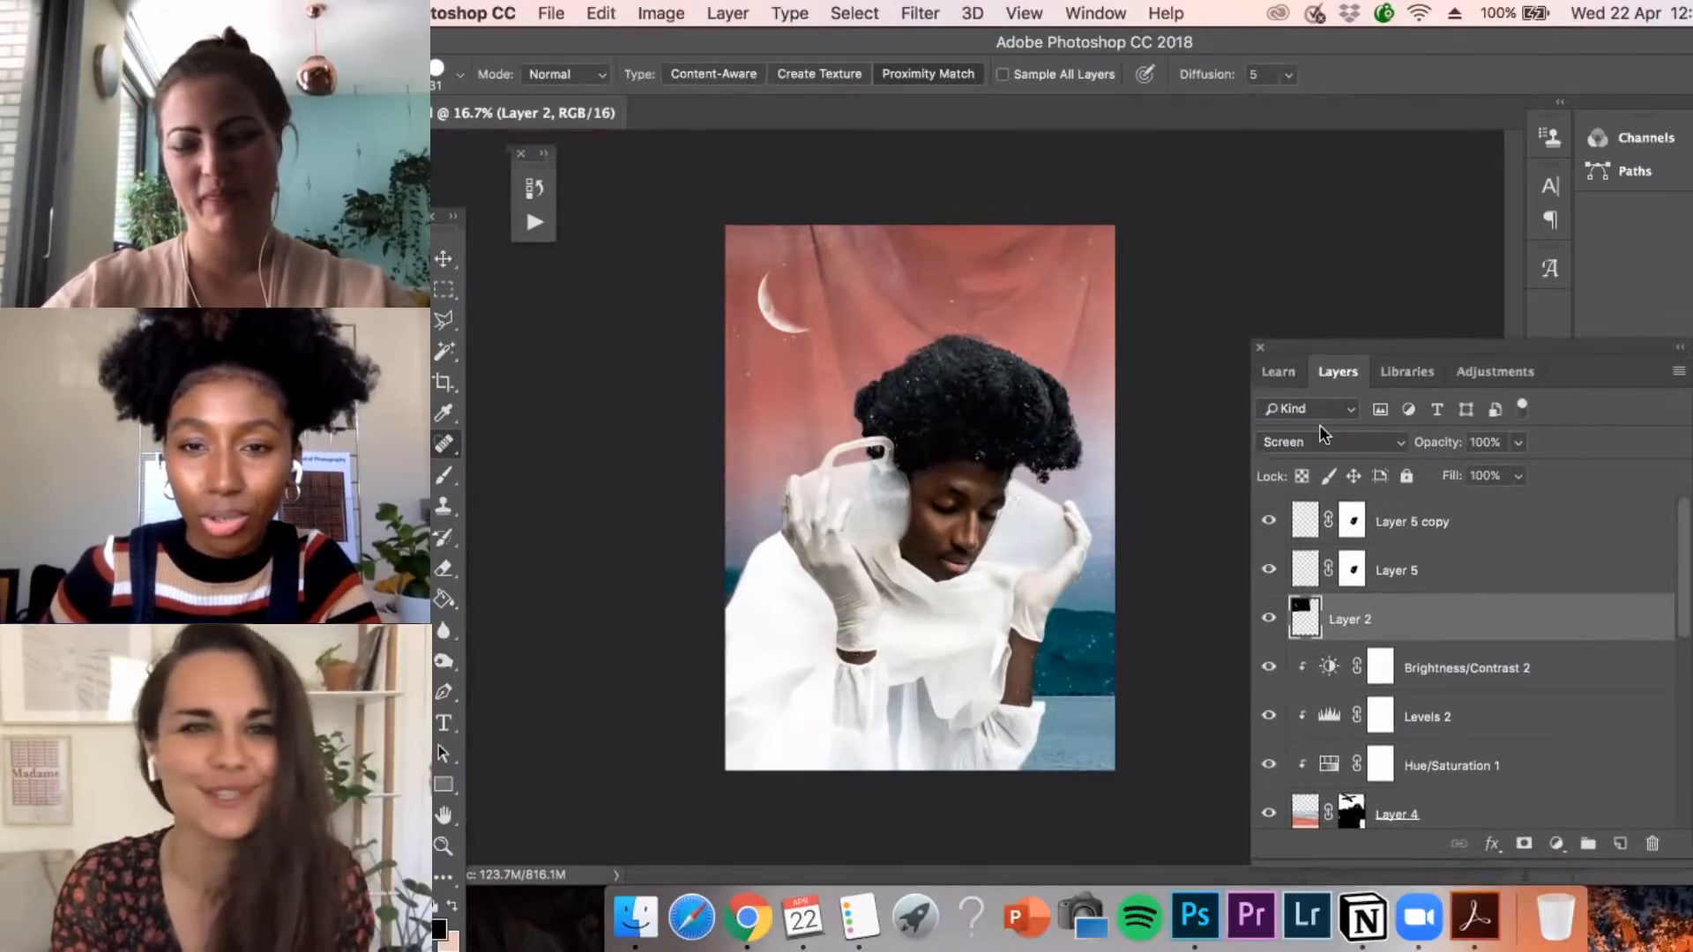
pyautogui.click(1269, 524)
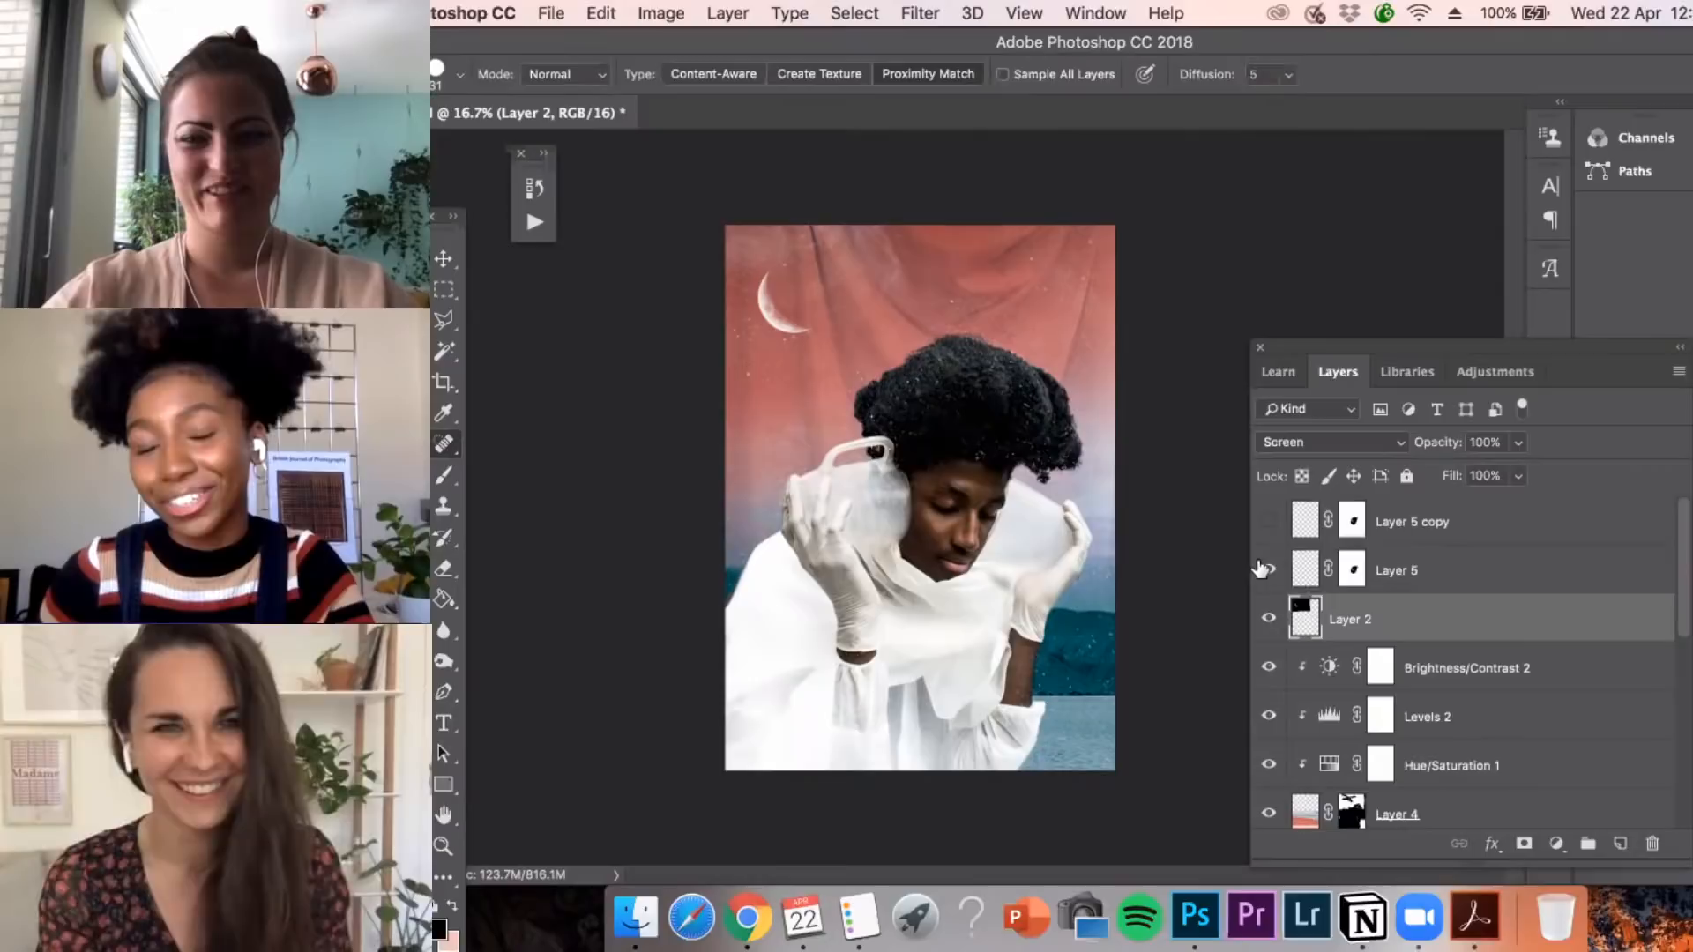
pyautogui.click(1267, 570)
pyautogui.click(1268, 619)
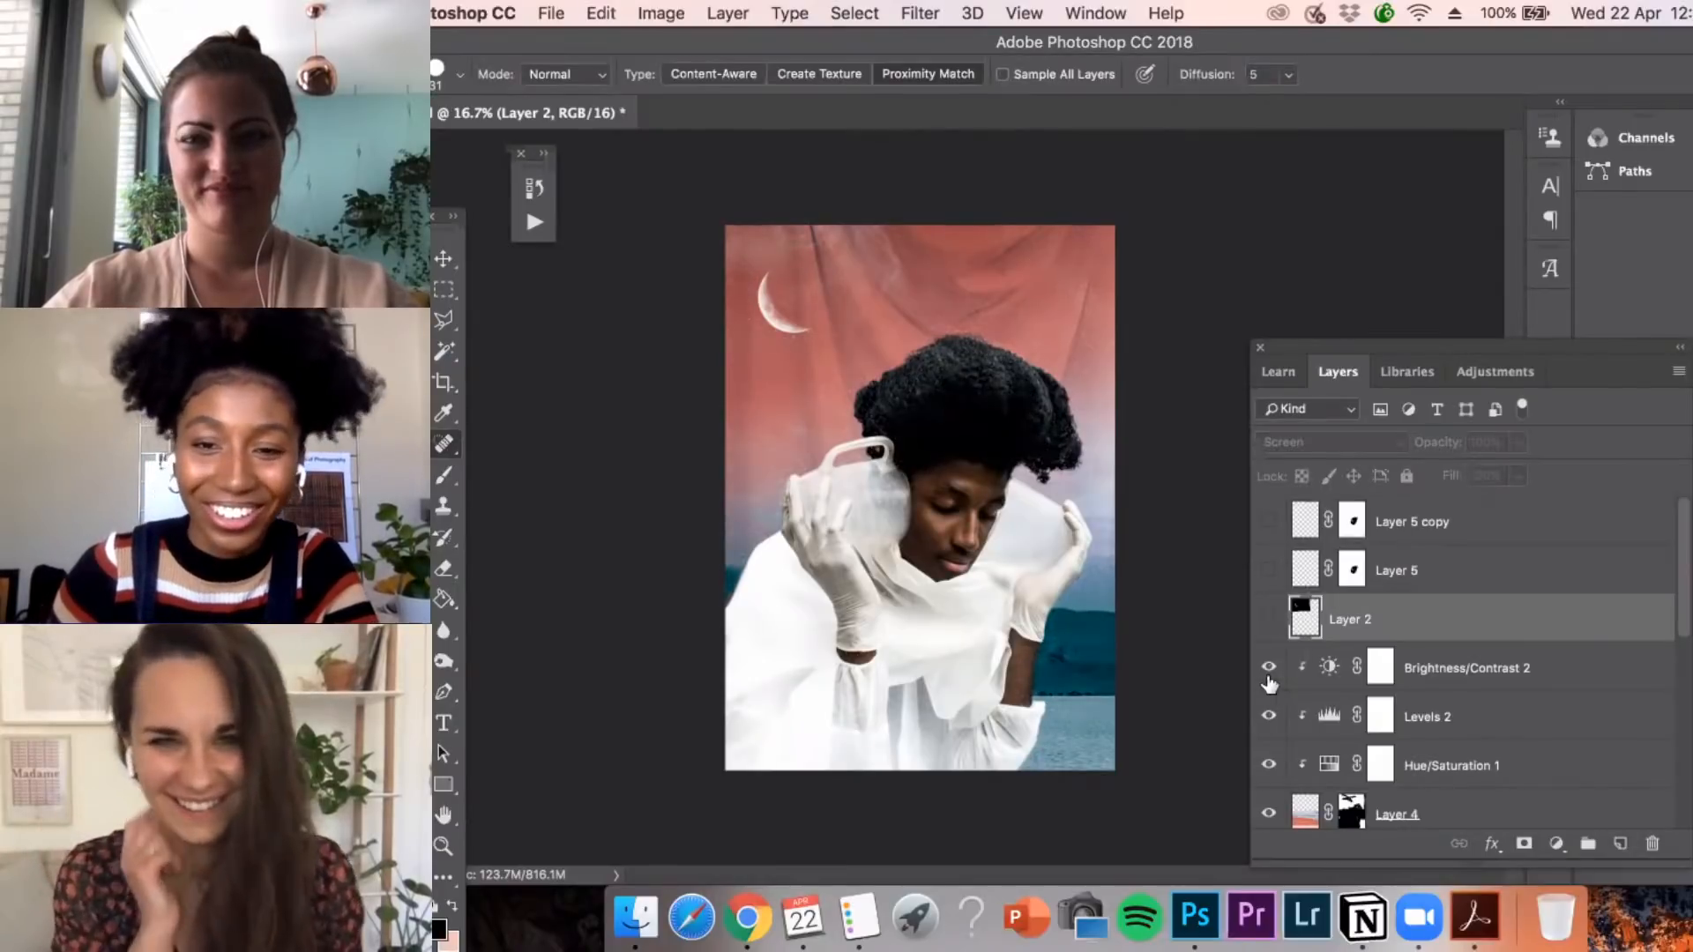
pyautogui.moveTo(1269, 682); pyautogui.dragTo(1276, 772)
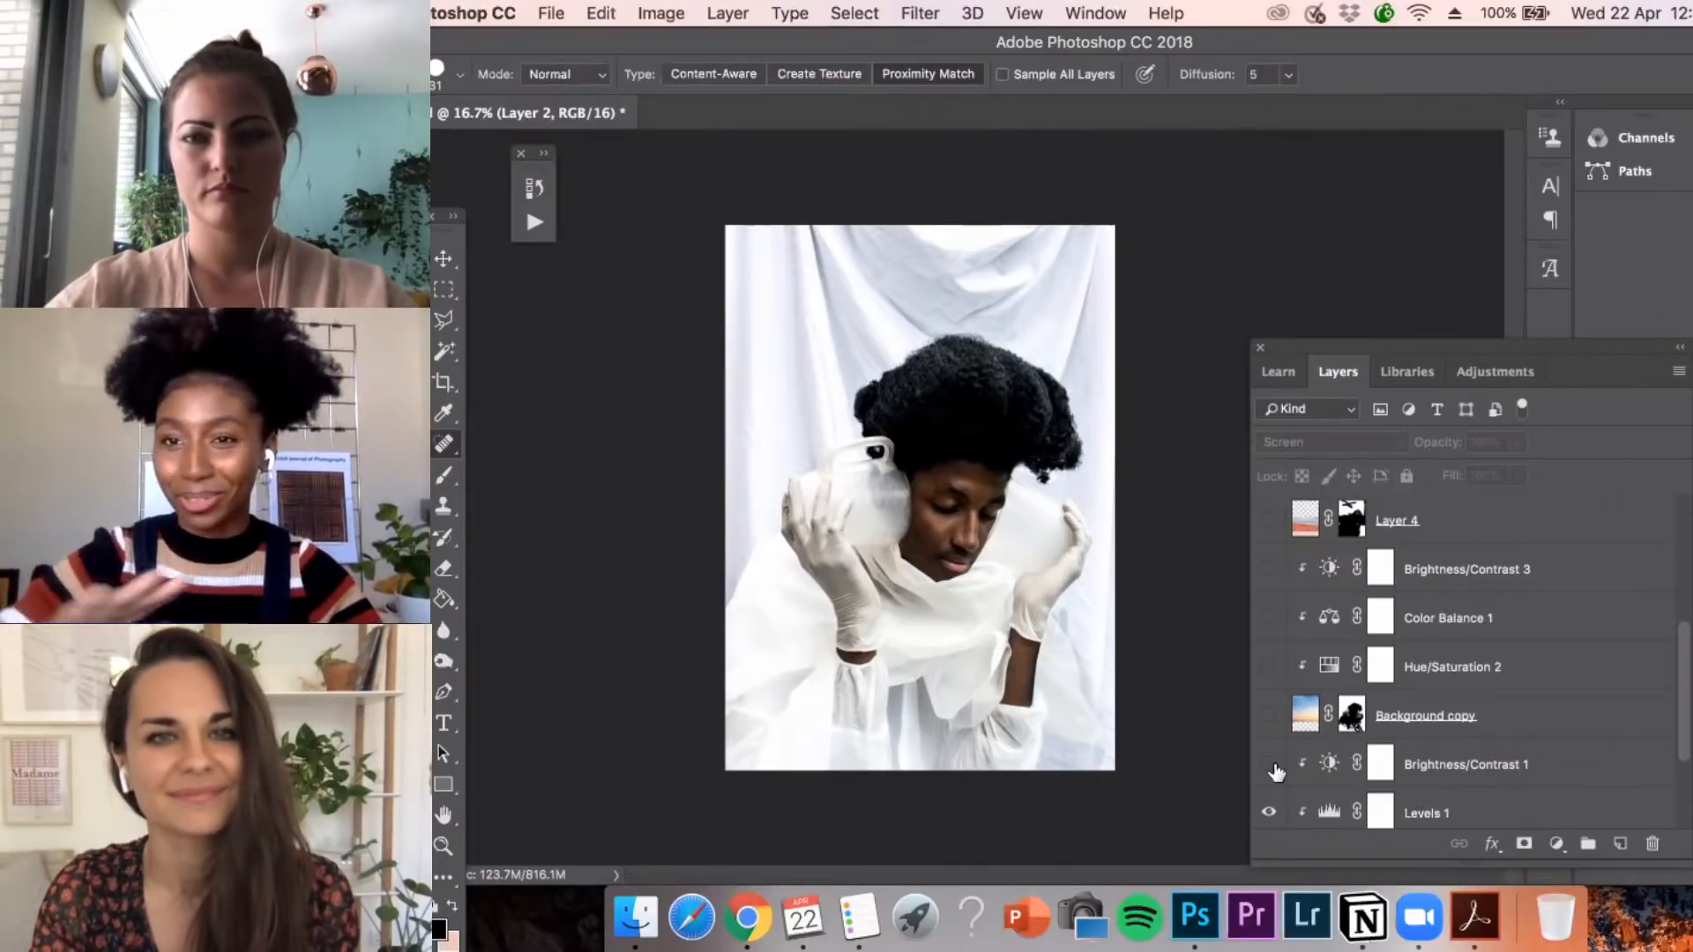
# Show the sky Background copy layer, Brightness/Contrast 1, Hue/Saturation 2, Color Balance 1 and Brightness/Contrast 3
pyautogui.click(1268, 716)
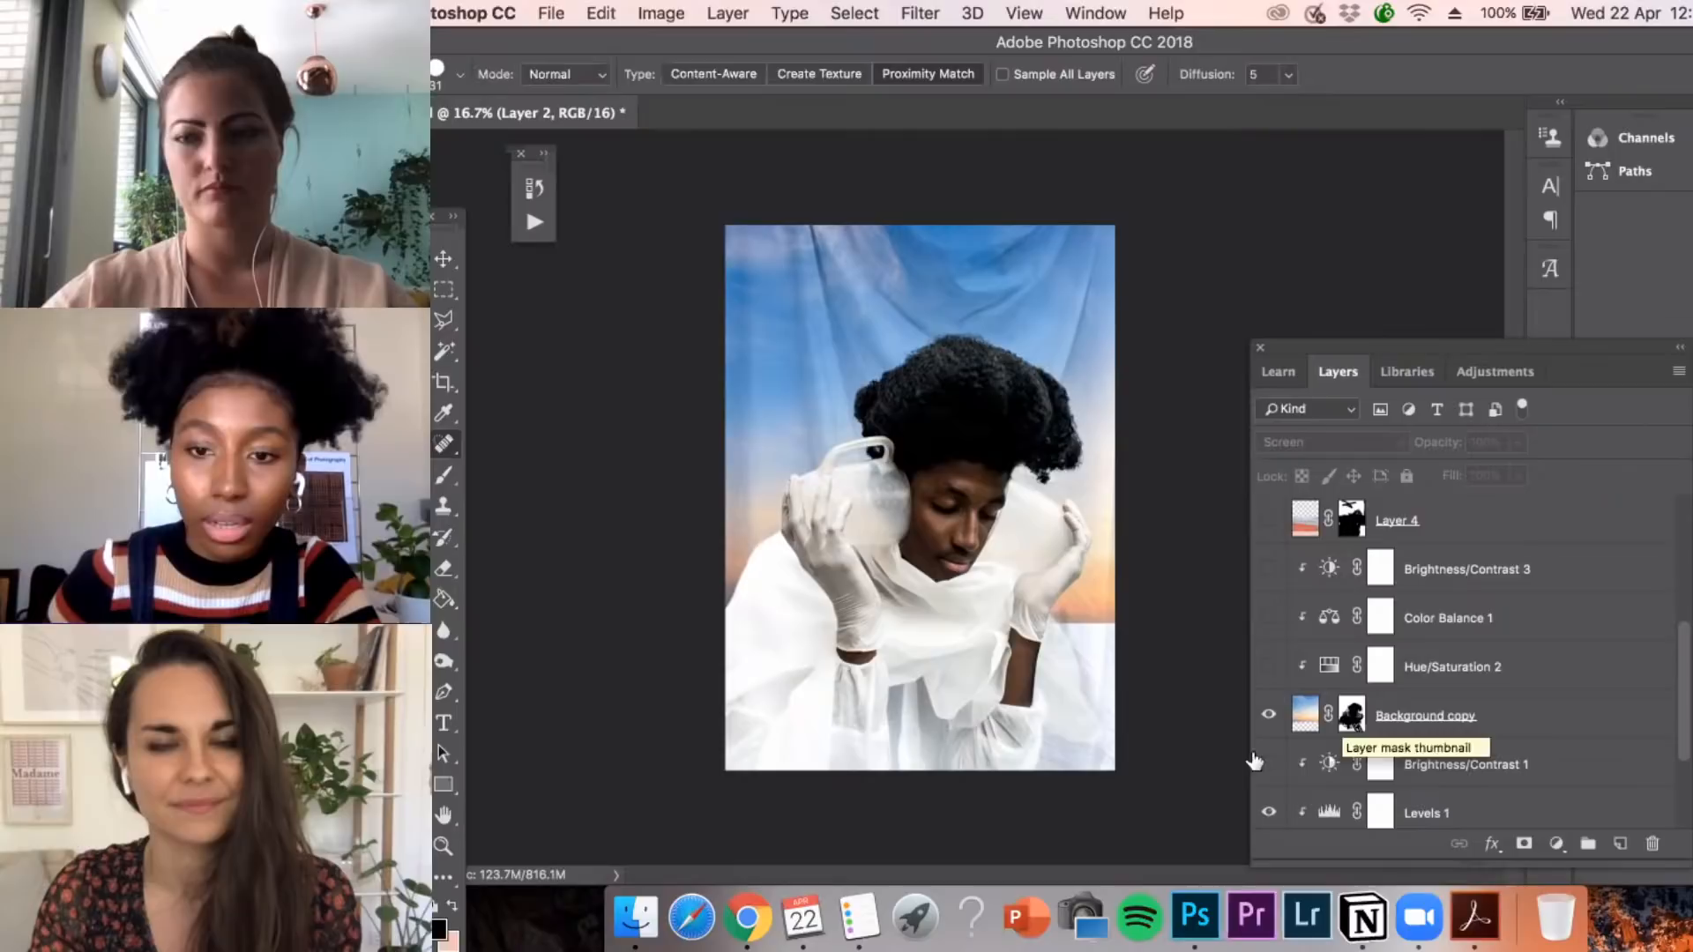
pyautogui.click(1268, 764)
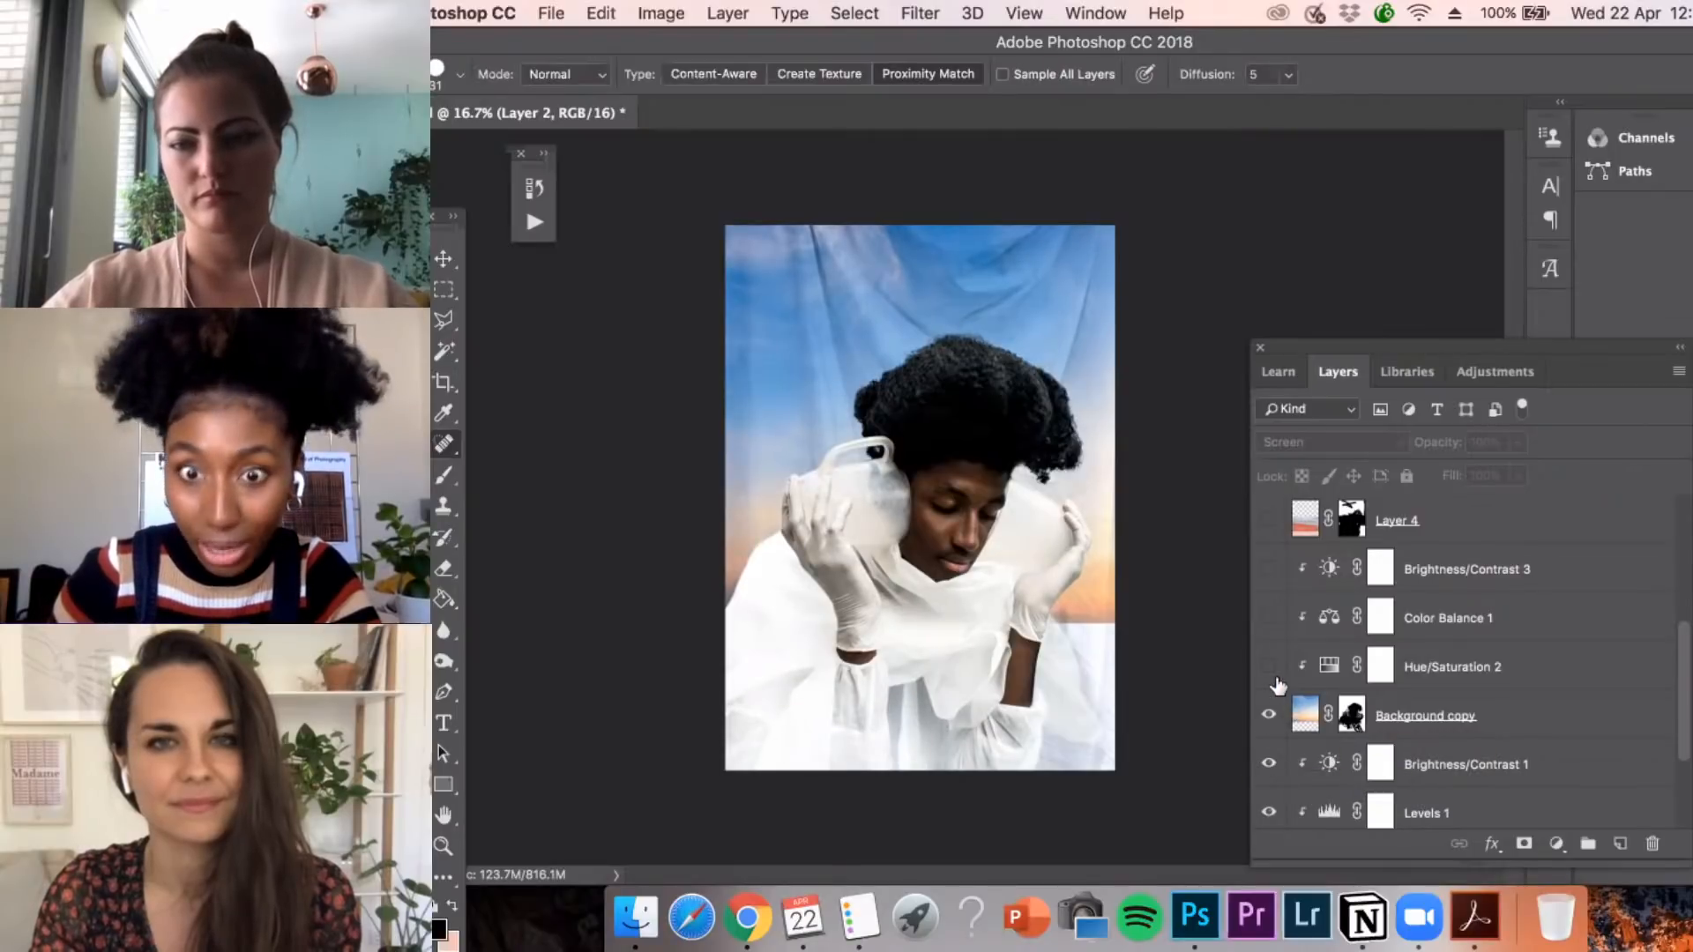
pyautogui.click(1268, 666)
pyautogui.click(1268, 618)
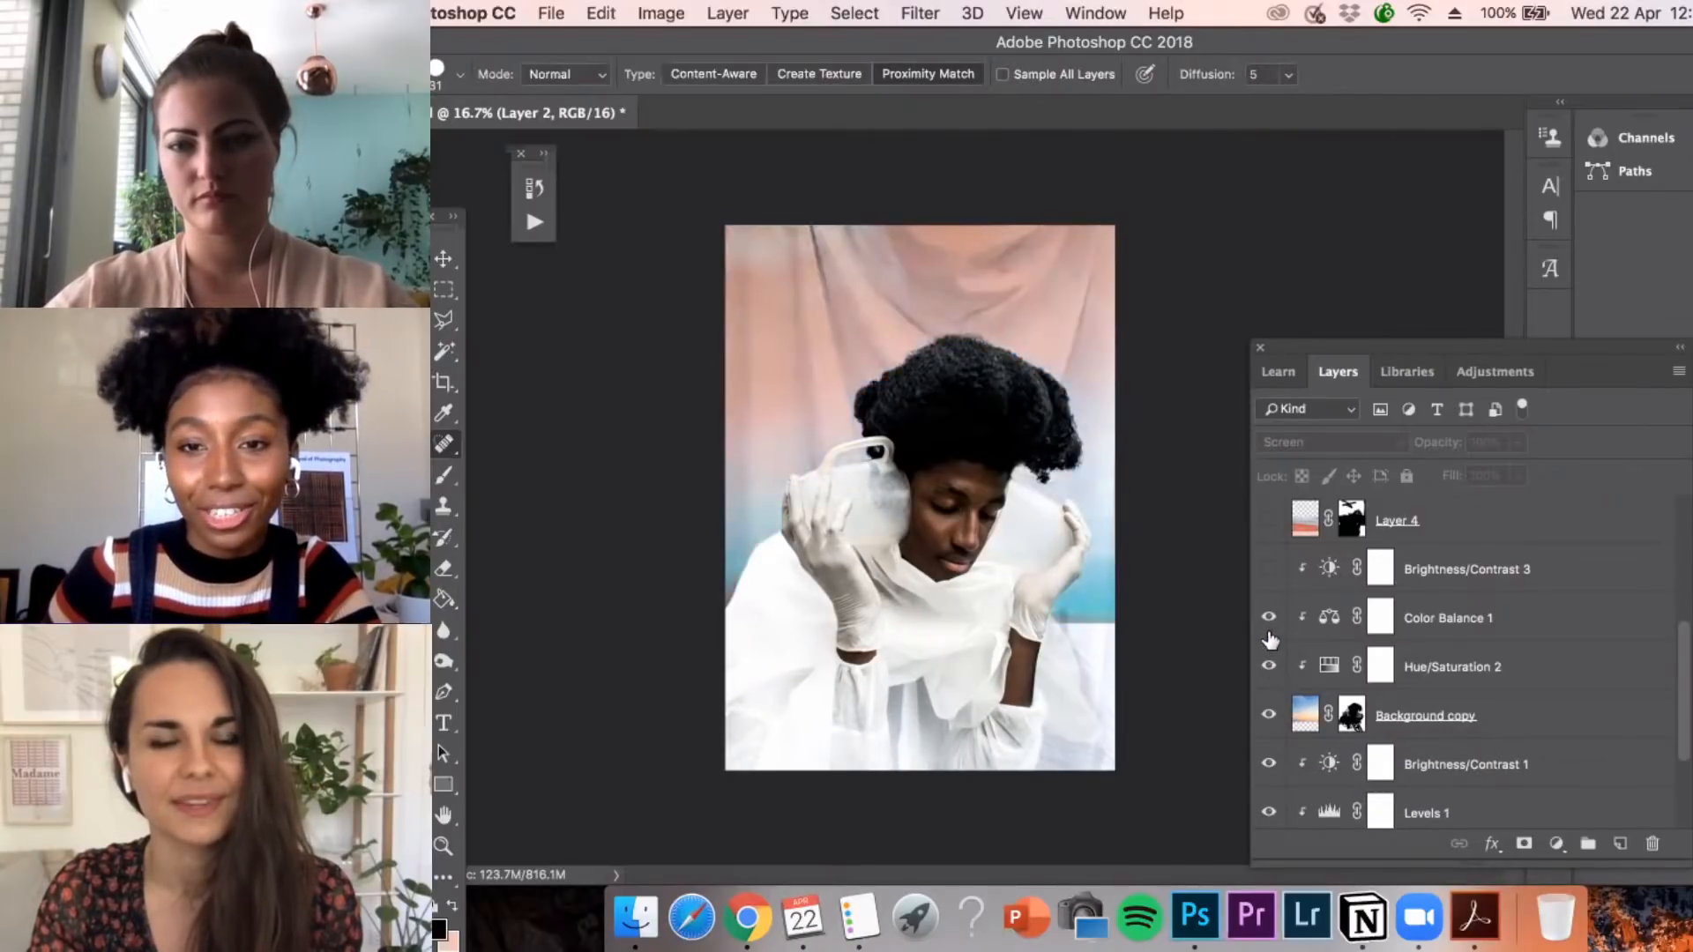
pyautogui.click(1268, 572)
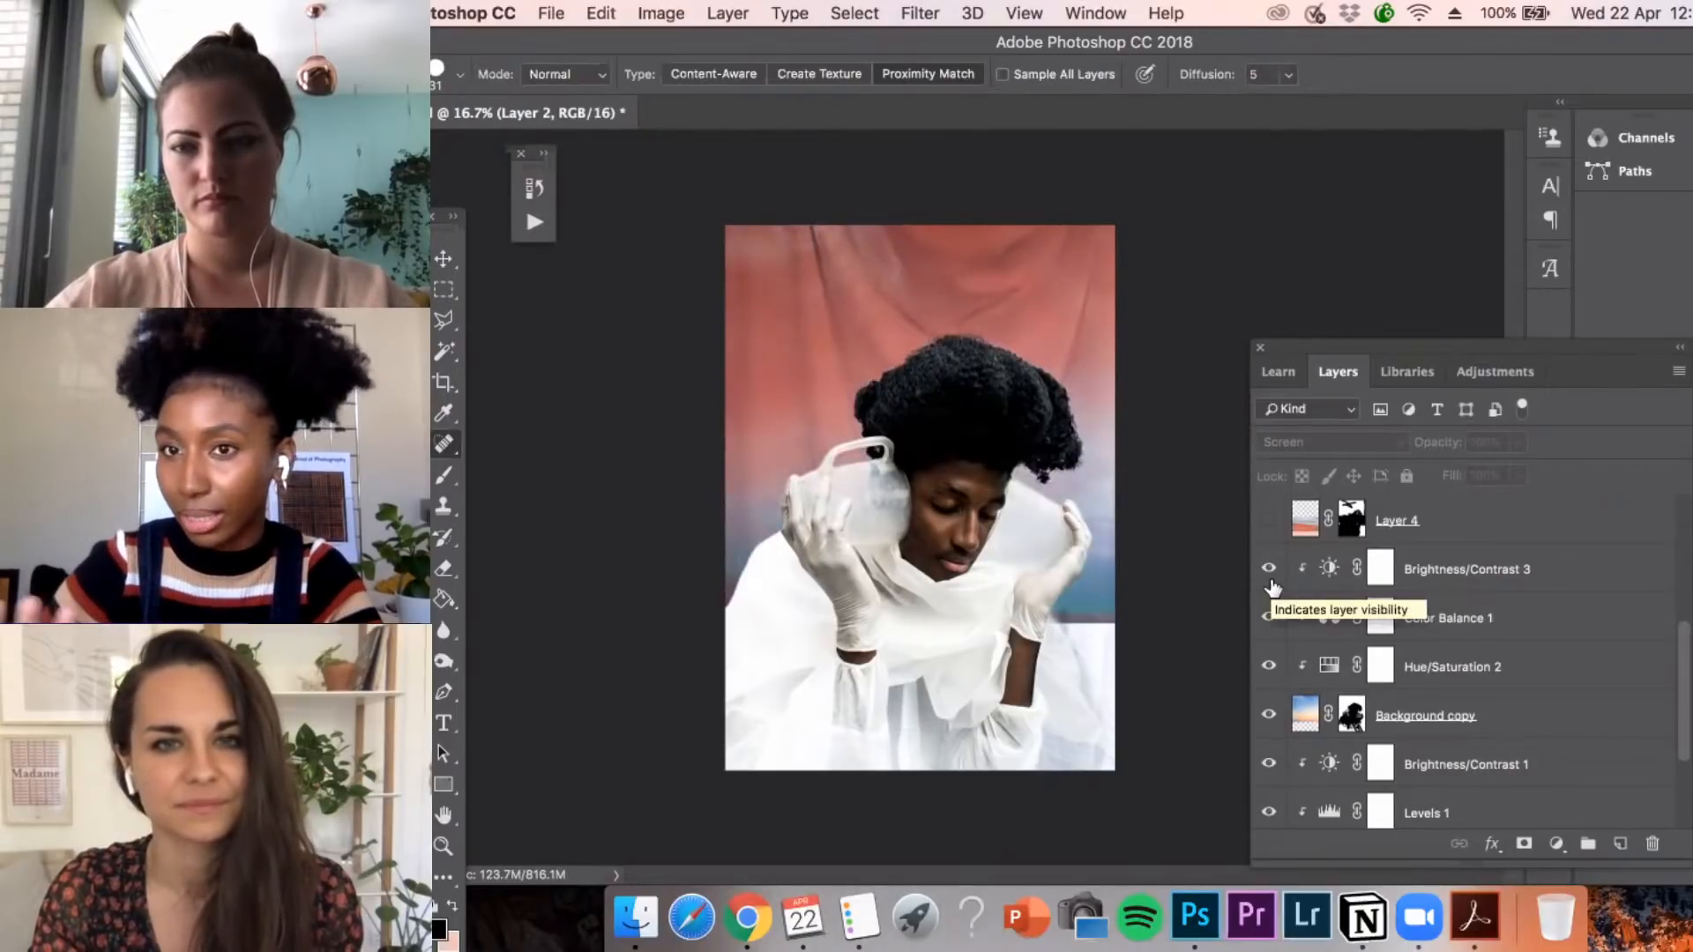
# Show Layer 4 together with its Hue/Saturation 1, Levels 2 and Brightness/Contrast 2 adjustments
pyautogui.scroll(2, 1272, 587)
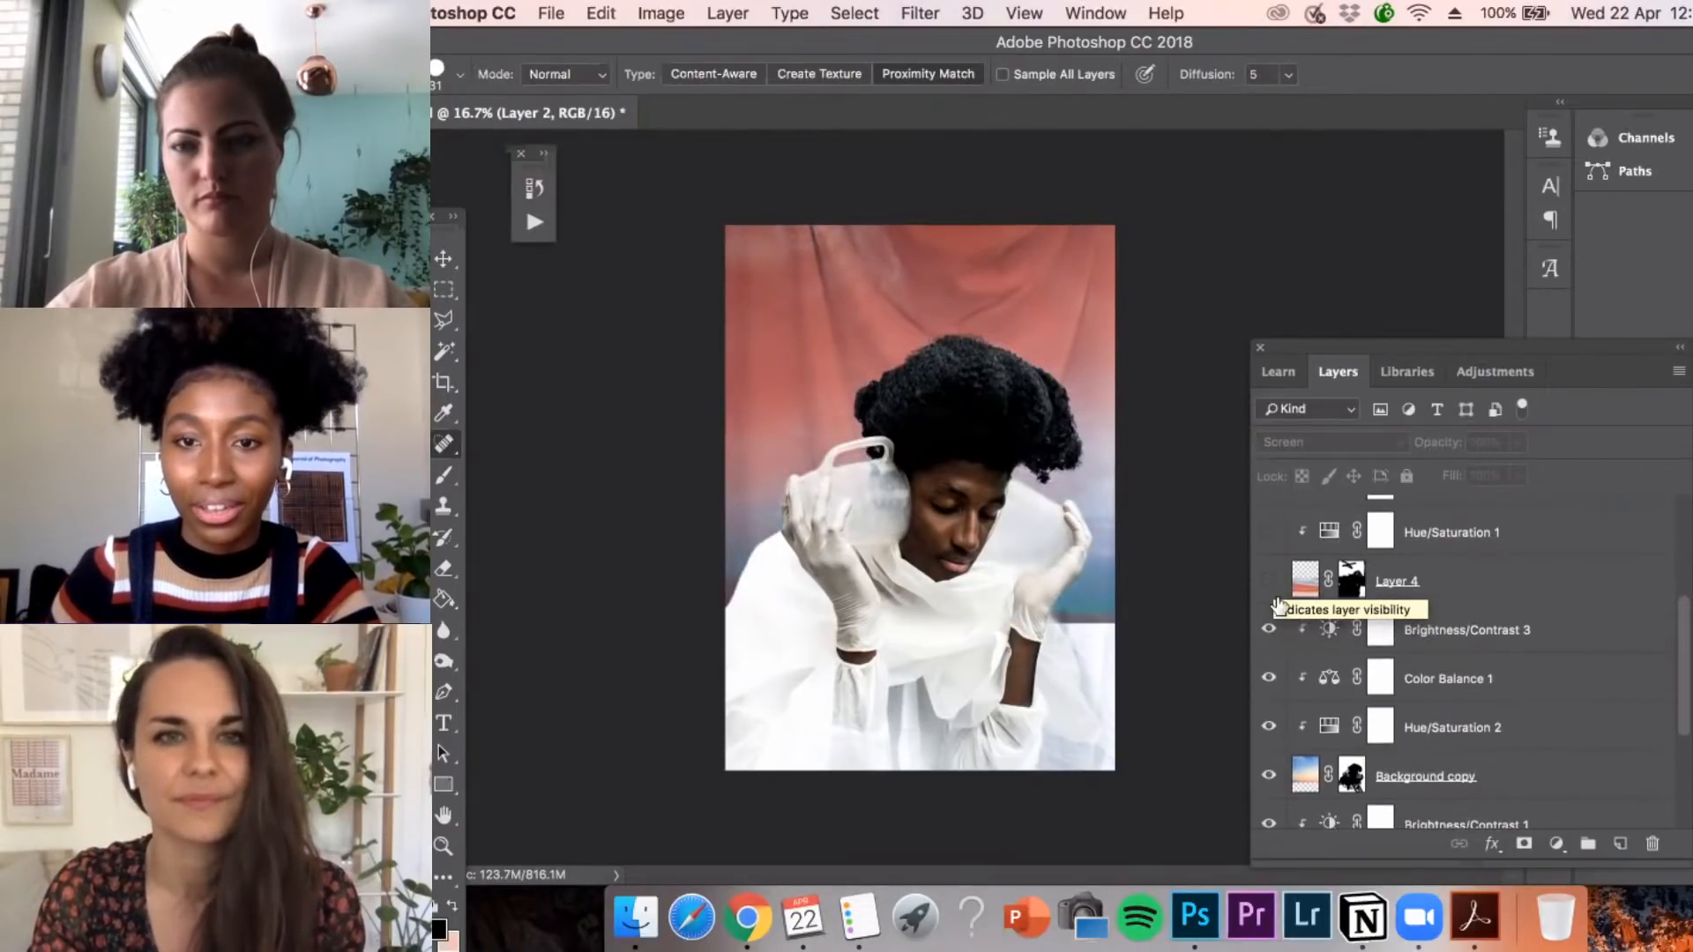
pyautogui.click(1269, 582)
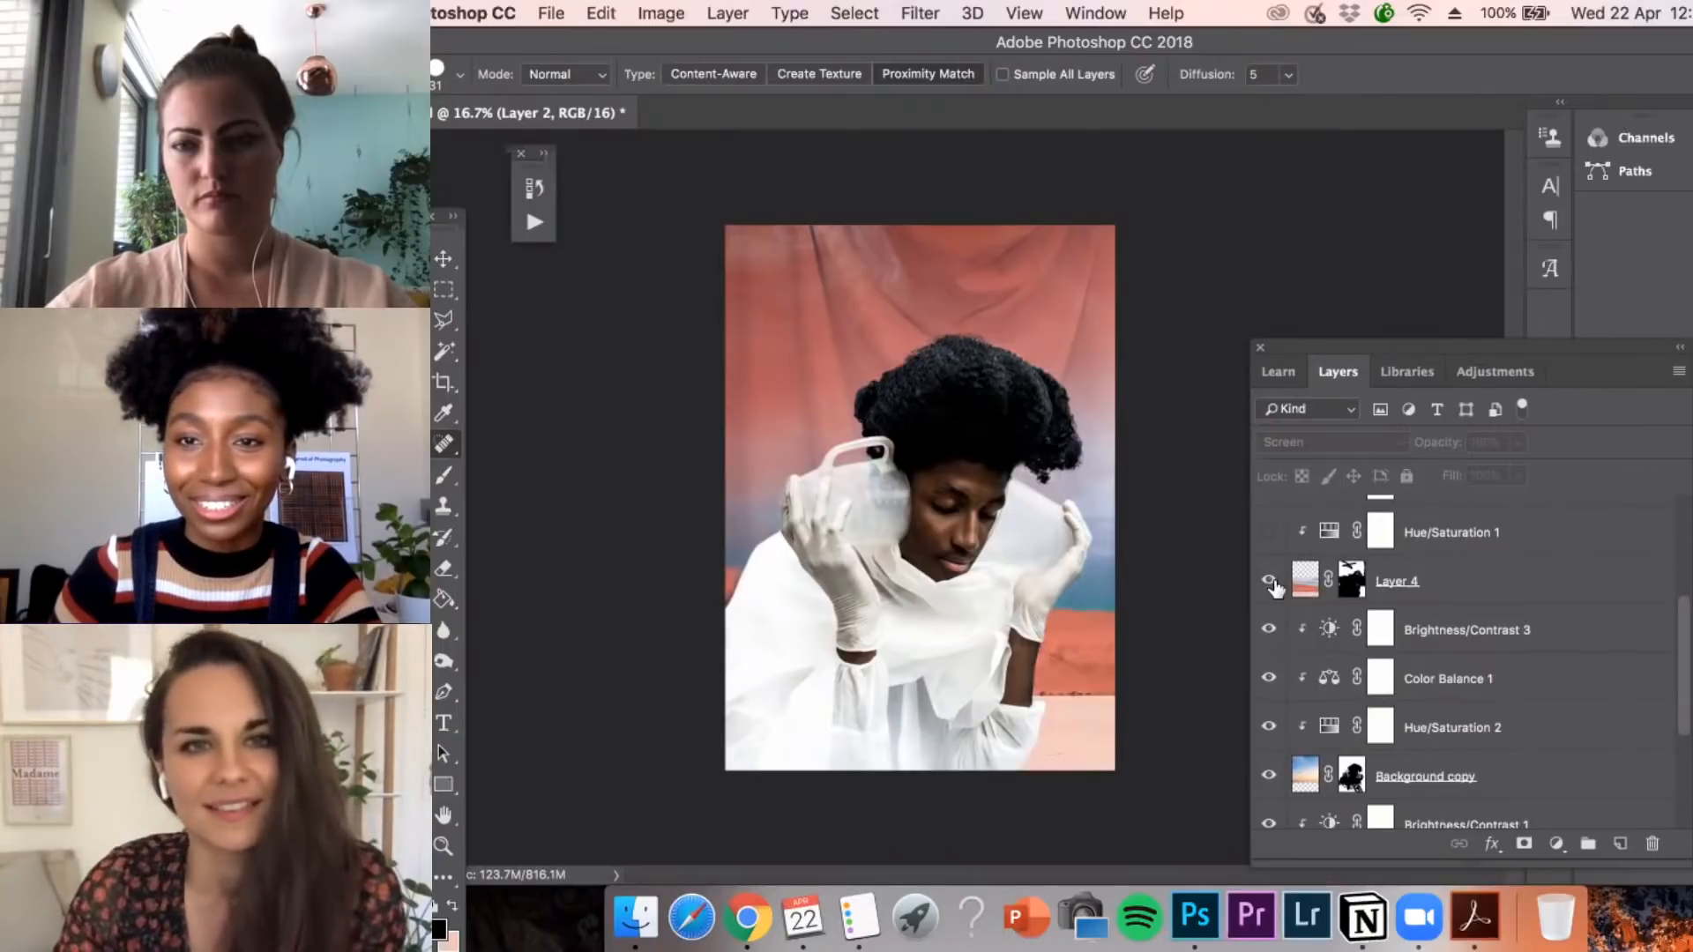
pyautogui.scroll(2, 1274, 587)
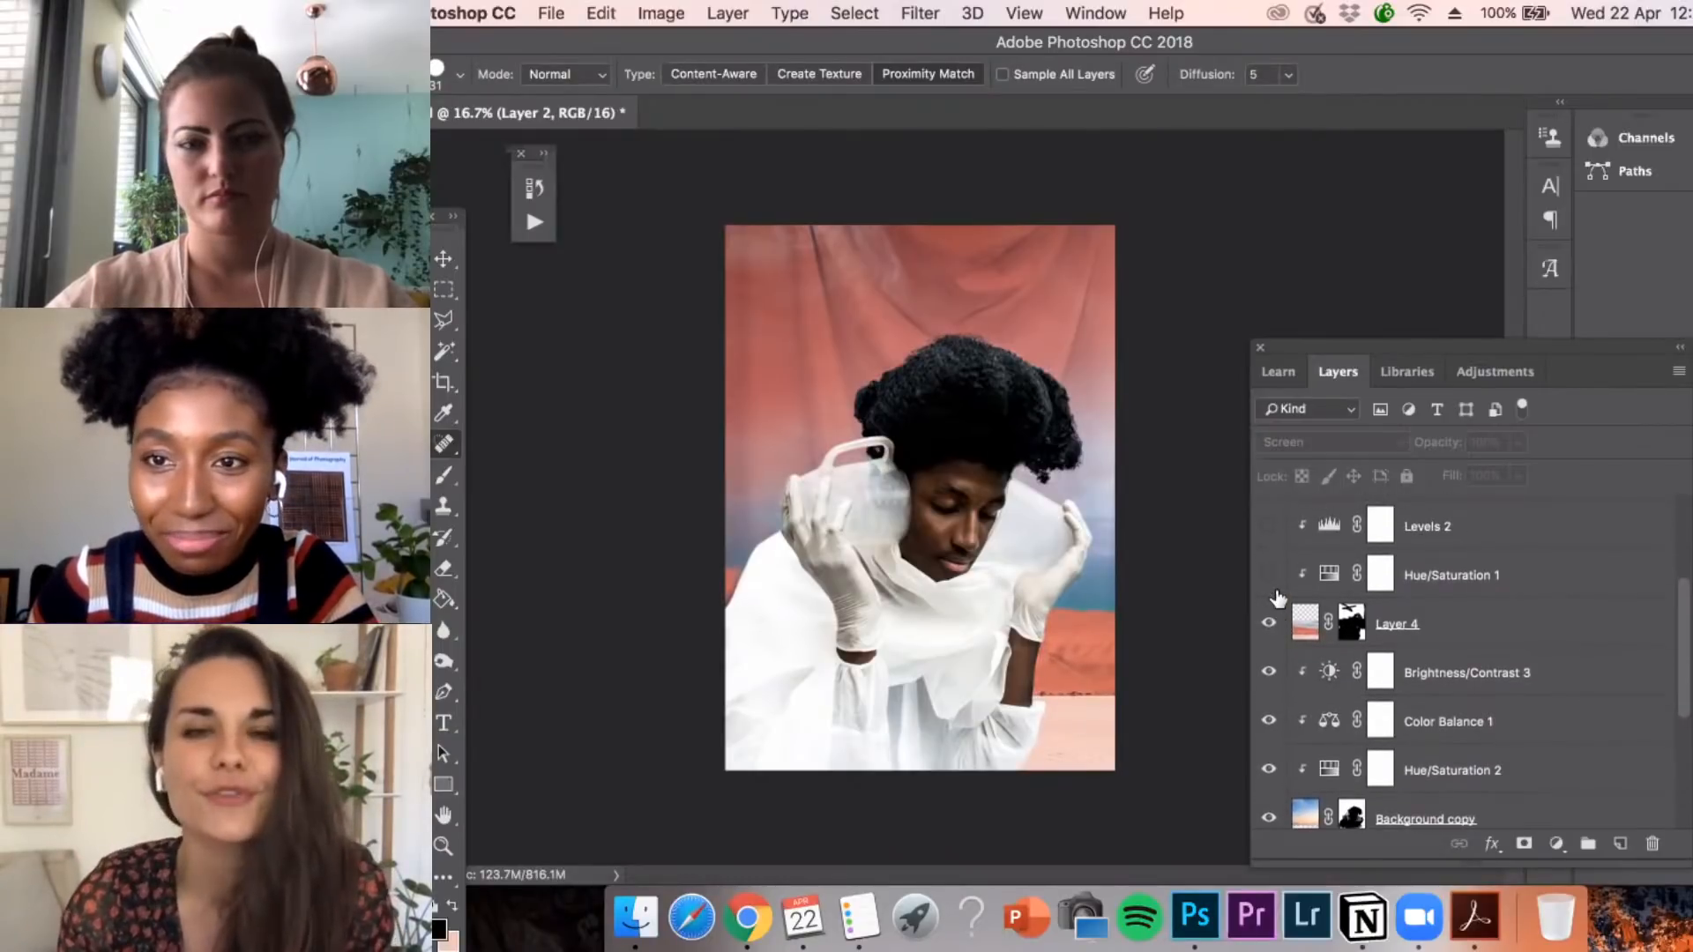
pyautogui.scroll(1, 1278, 600)
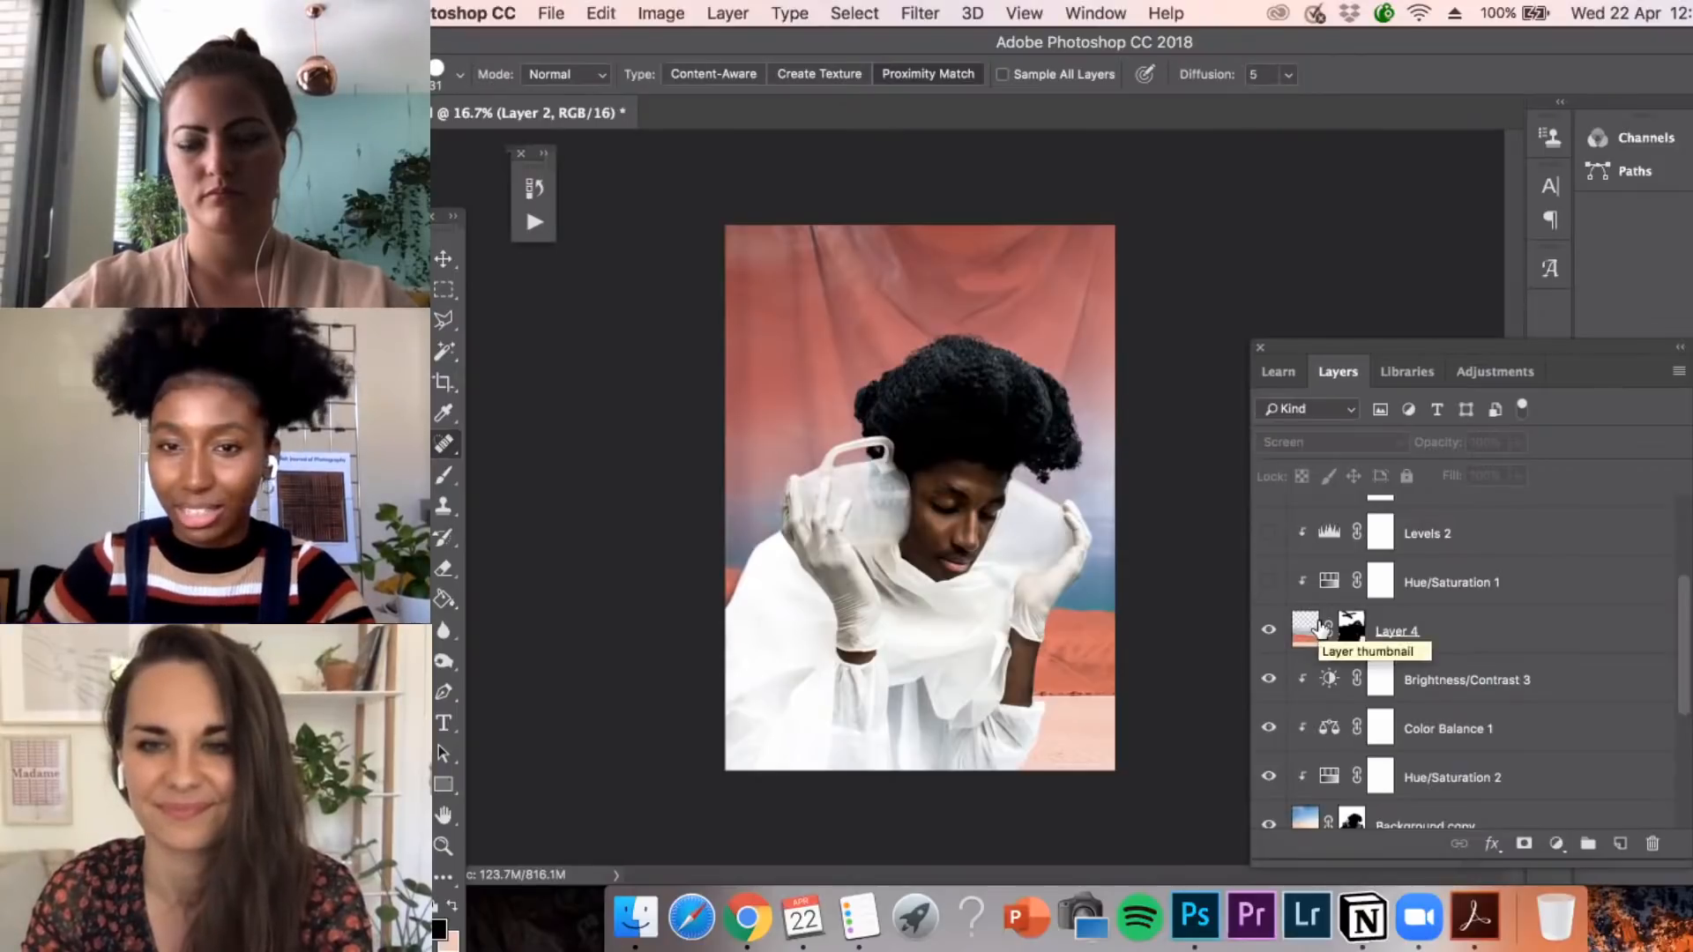
pyautogui.scroll(2, 1320, 628)
pyautogui.click(1268, 665)
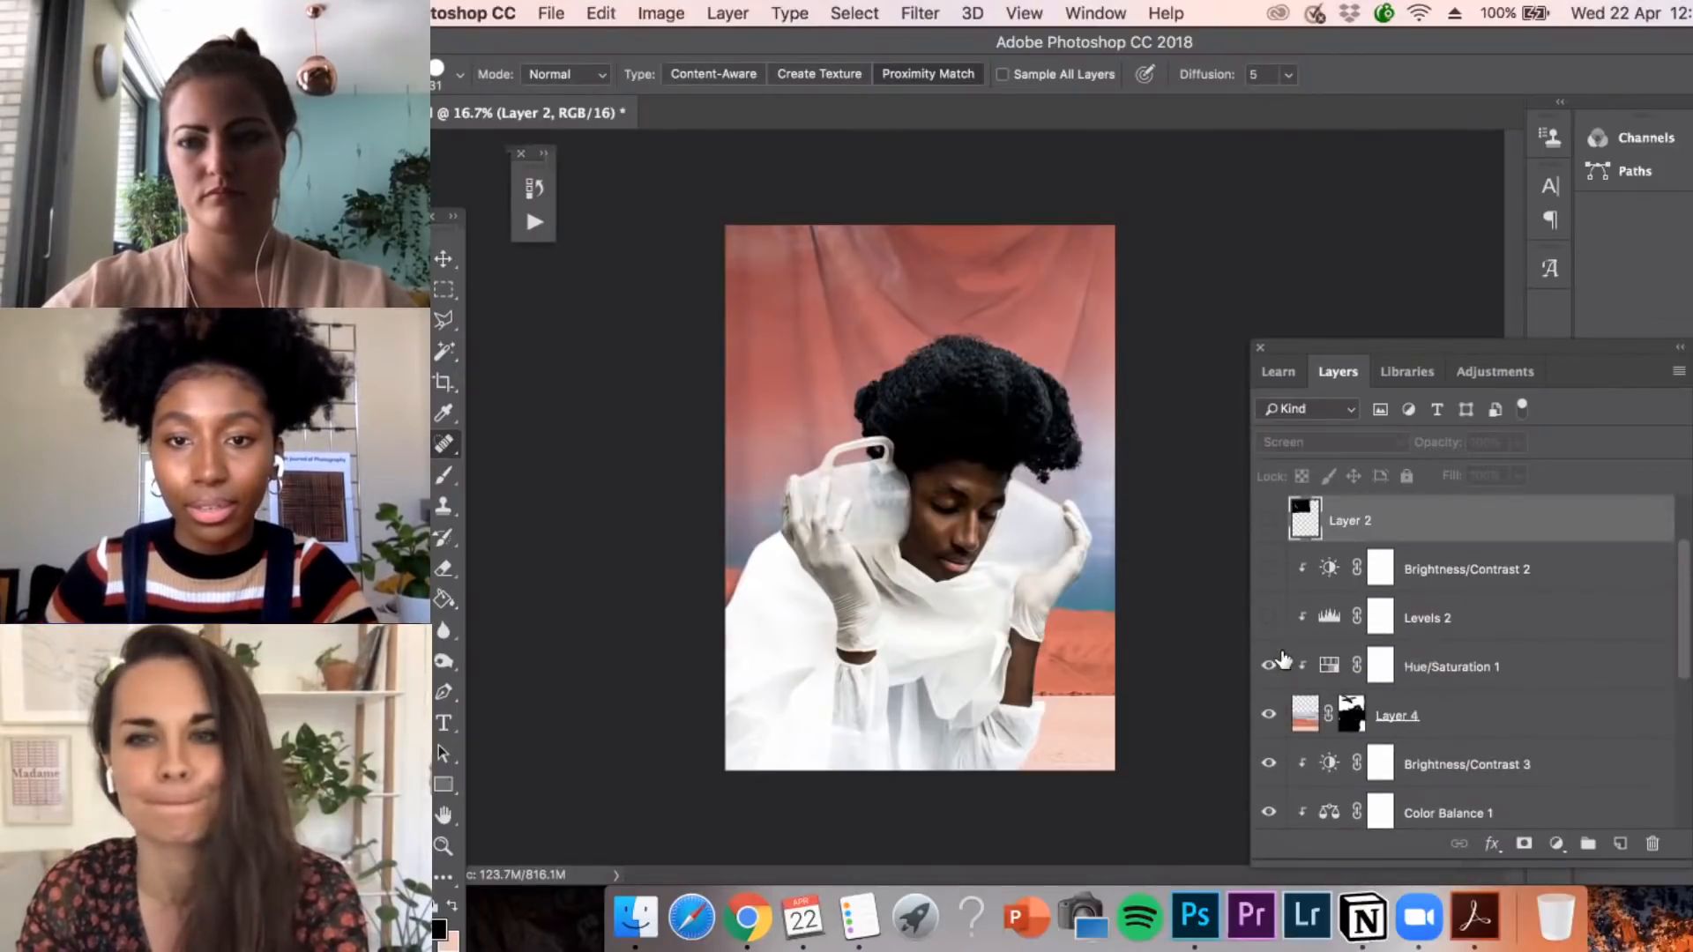
pyautogui.click(1269, 618)
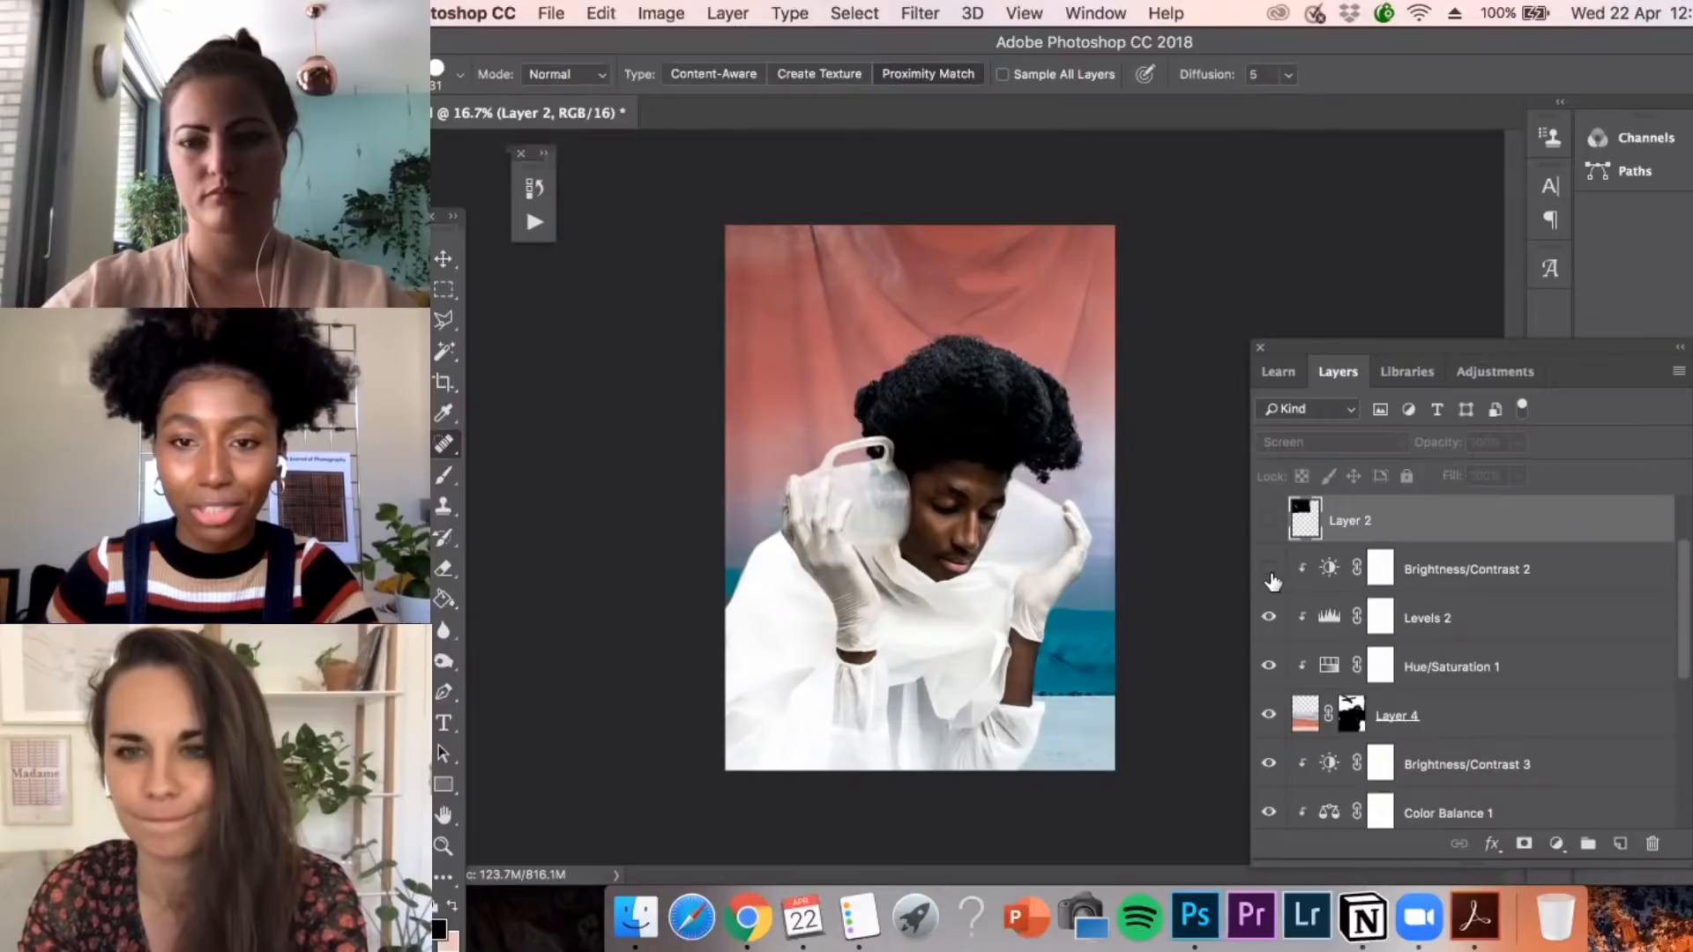
pyautogui.click(1270, 571)
# Turn Layer 2 with the moon and the star layers Layer 5 and Layer 5 copy back on
pyautogui.scroll(1, 1274, 564)
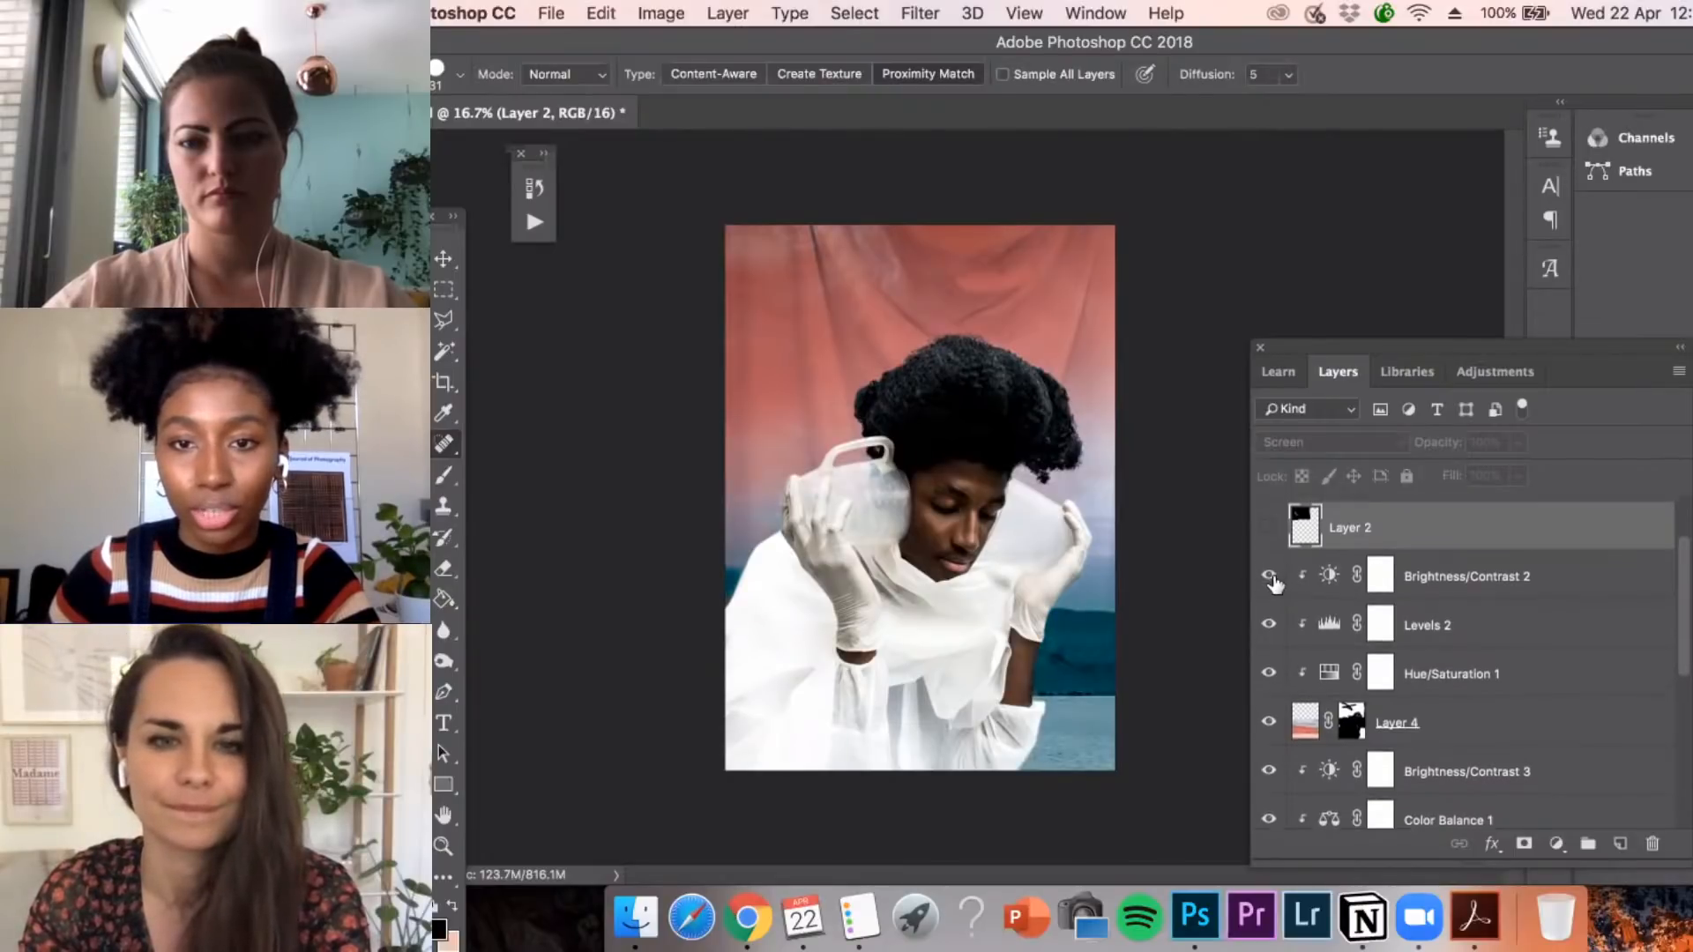
pyautogui.click(1272, 549)
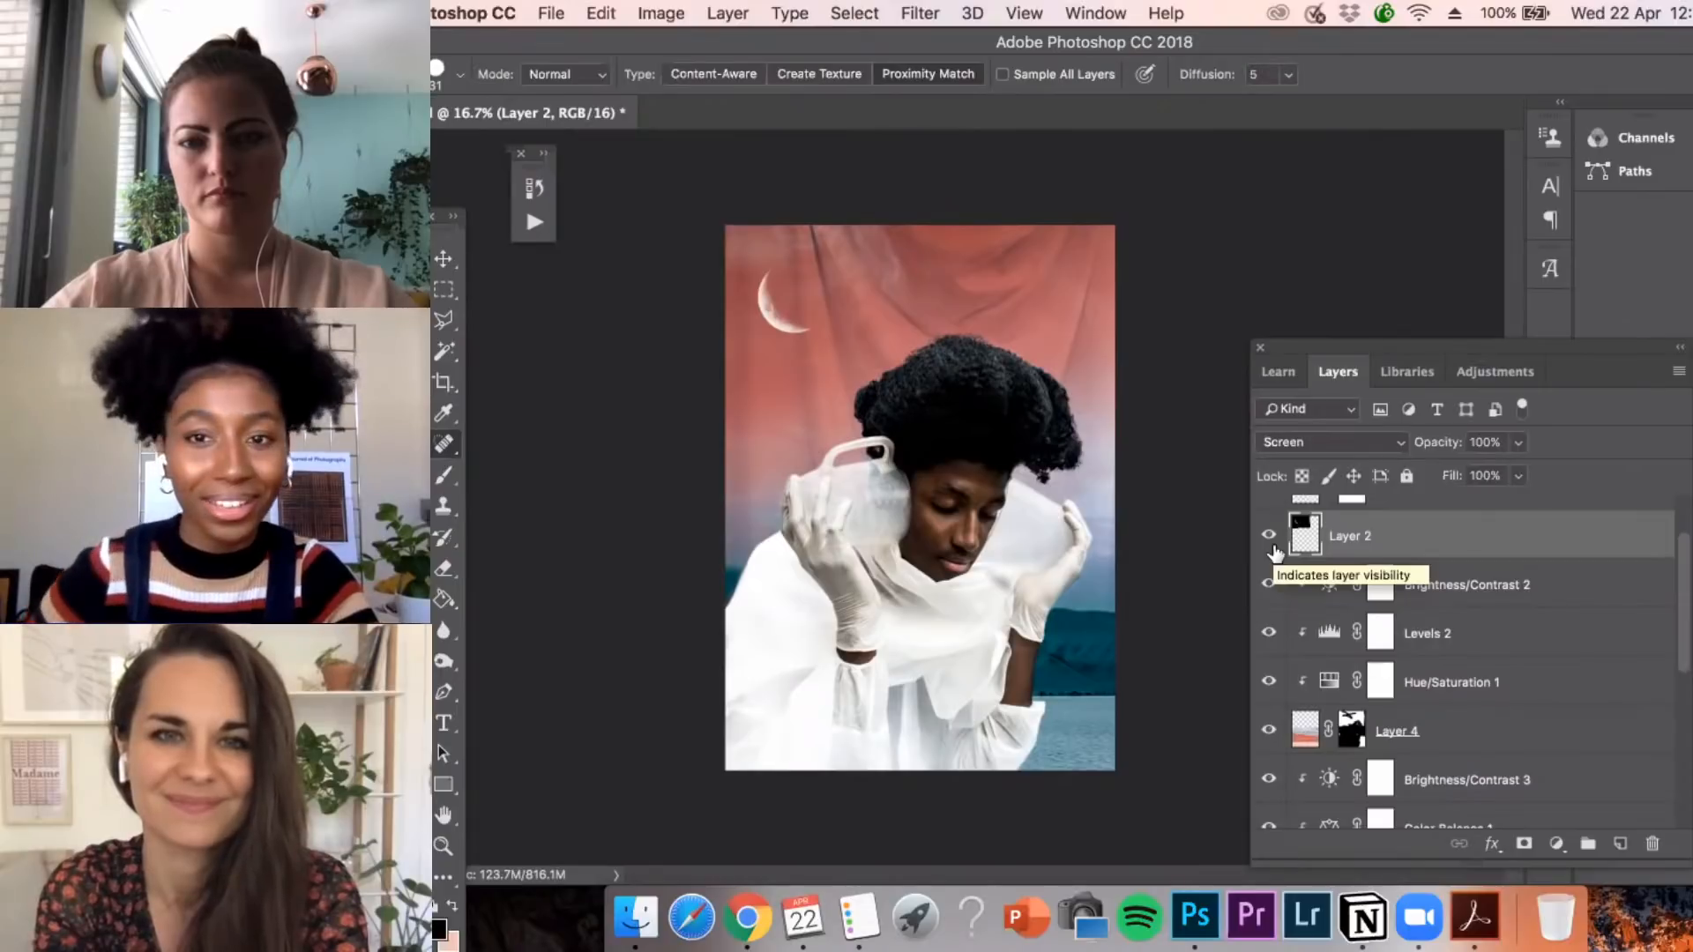
pyautogui.scroll(2, 1282, 547)
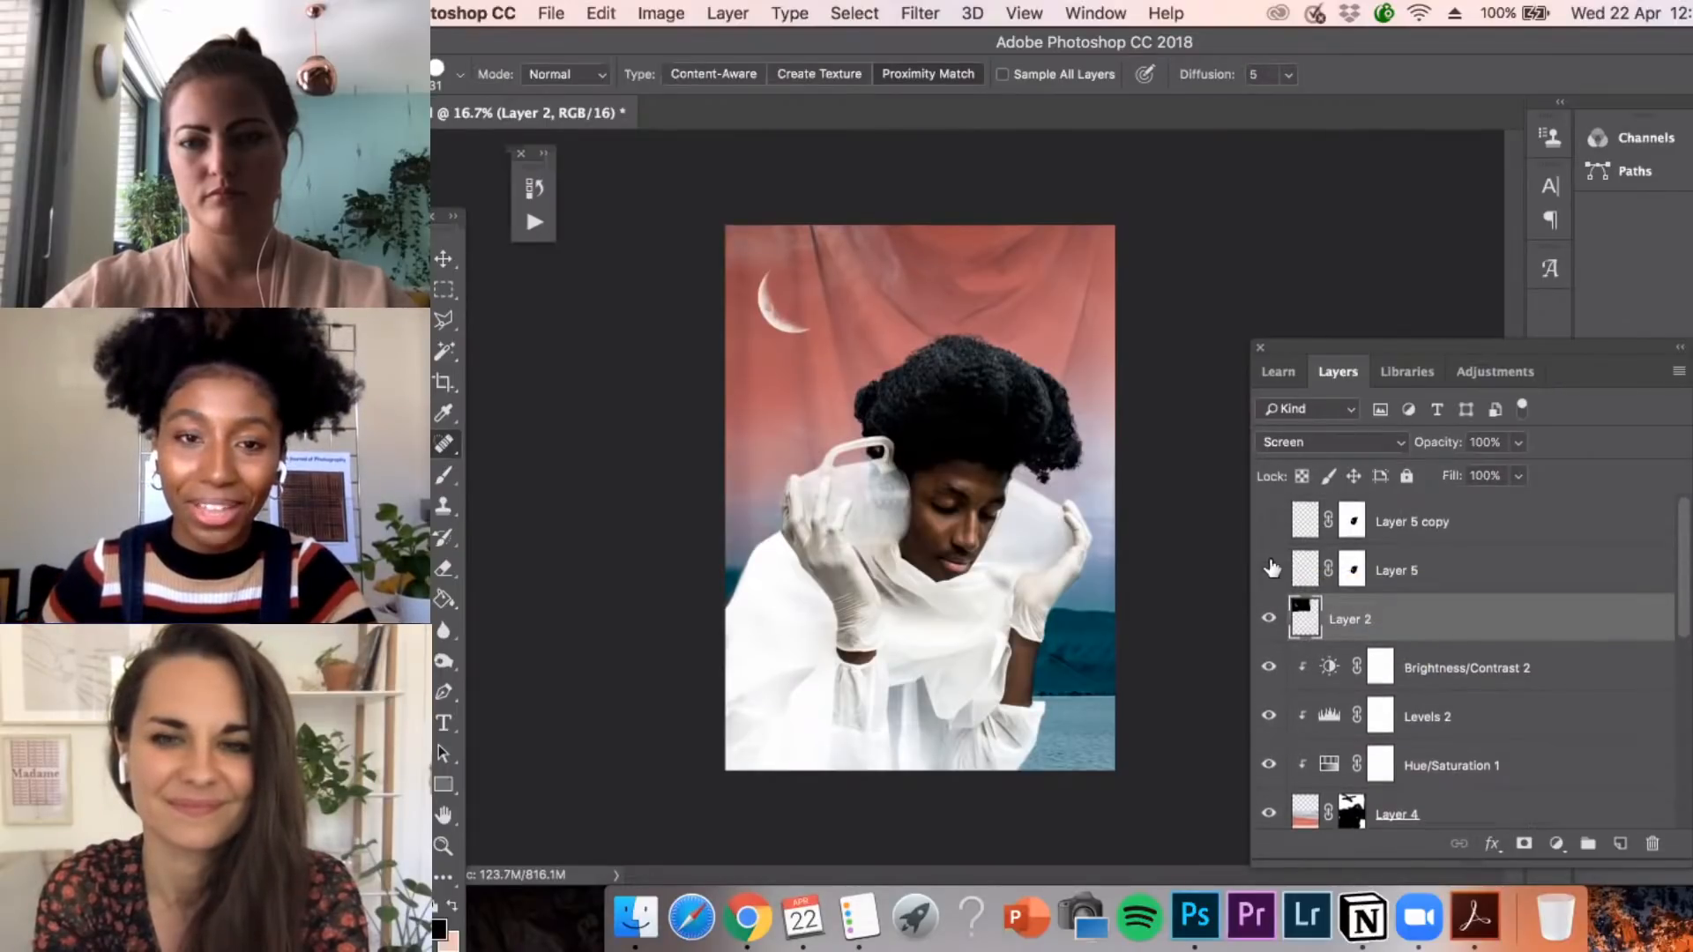
pyautogui.click(1269, 522)
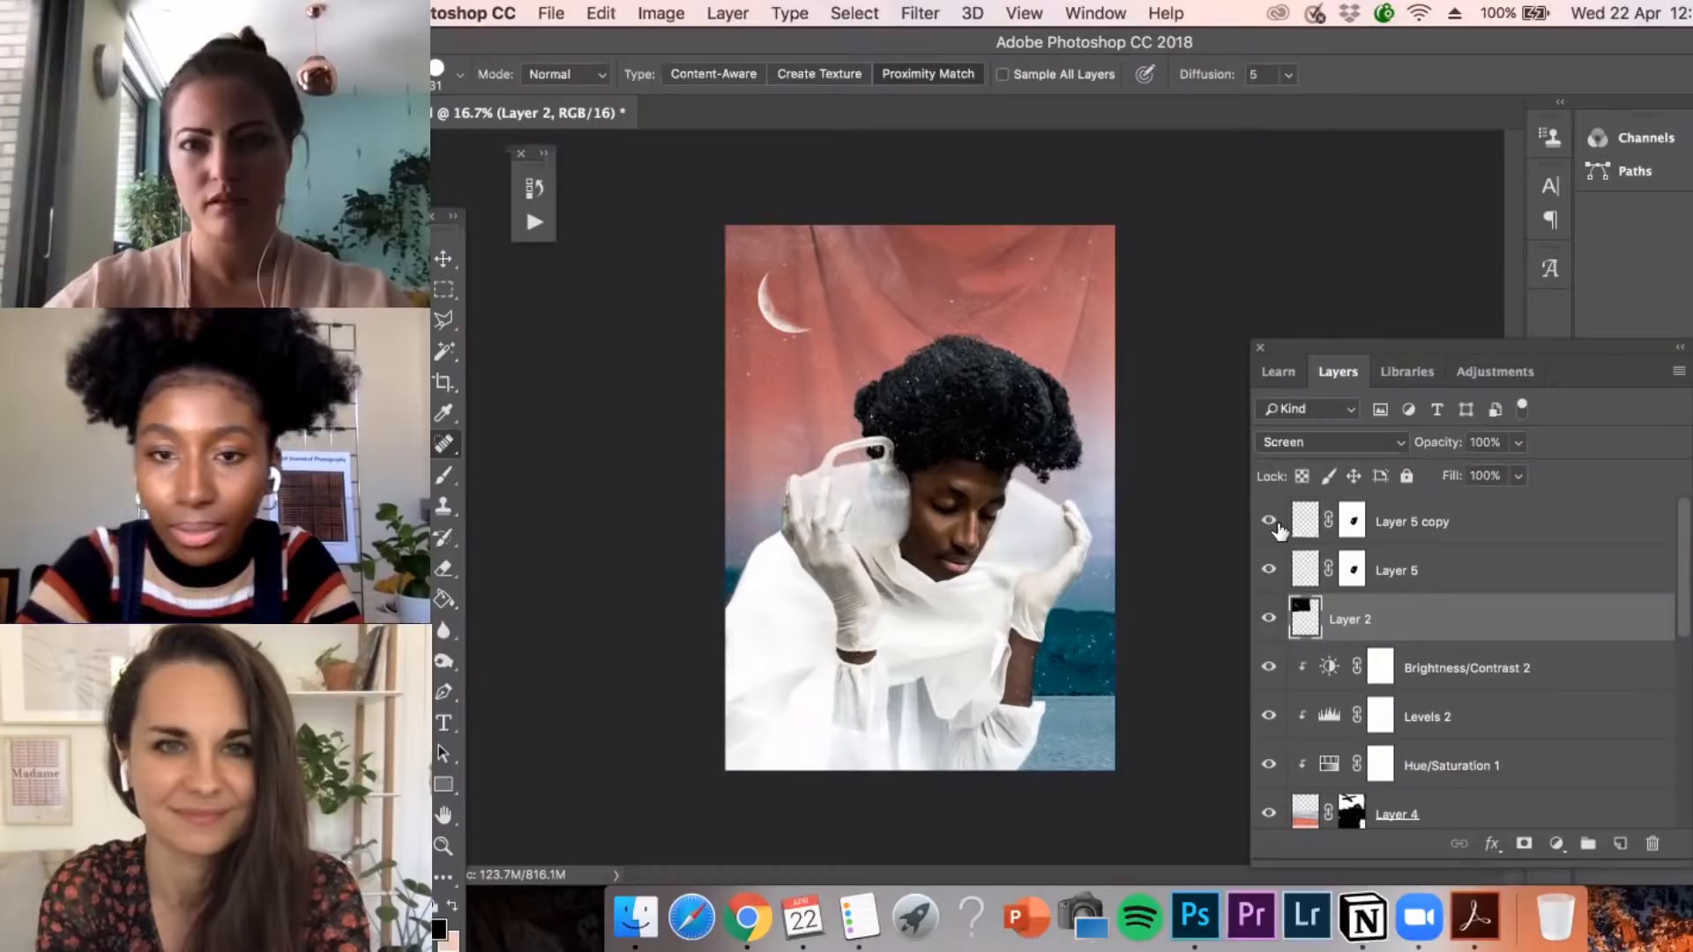
# Toggle the visibility of the portrait Background copy layer directly above Background to compare the image with and without its adjustments
pyautogui.scroll(-5, 1358, 652)
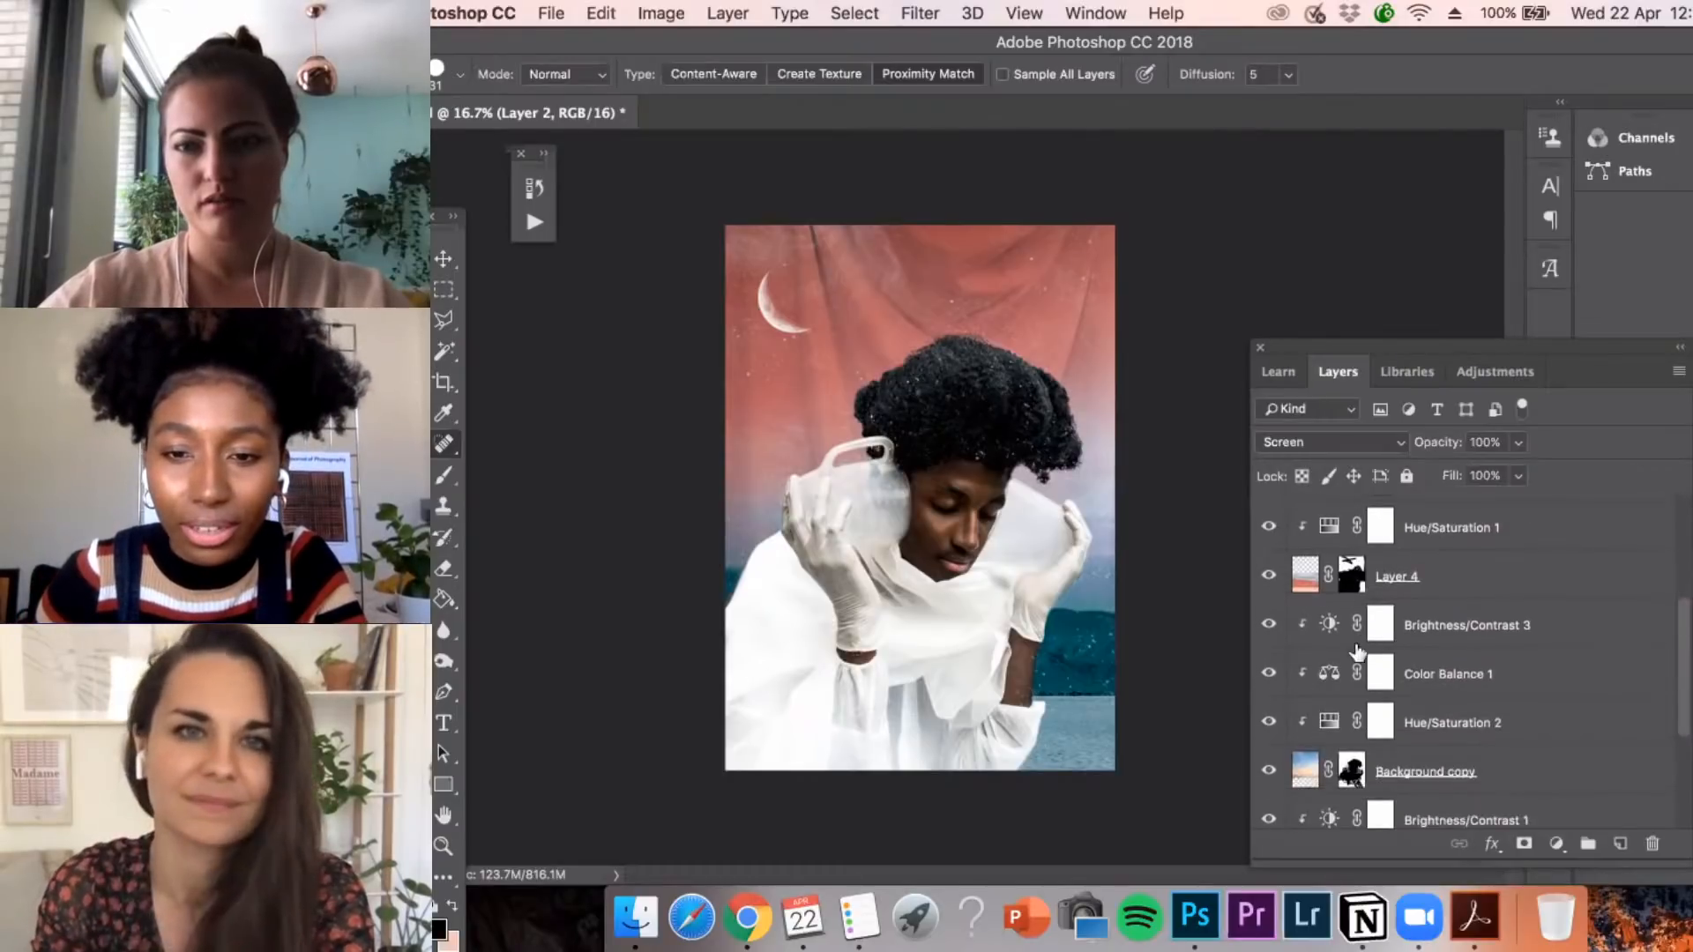
pyautogui.scroll(-4, 1358, 652)
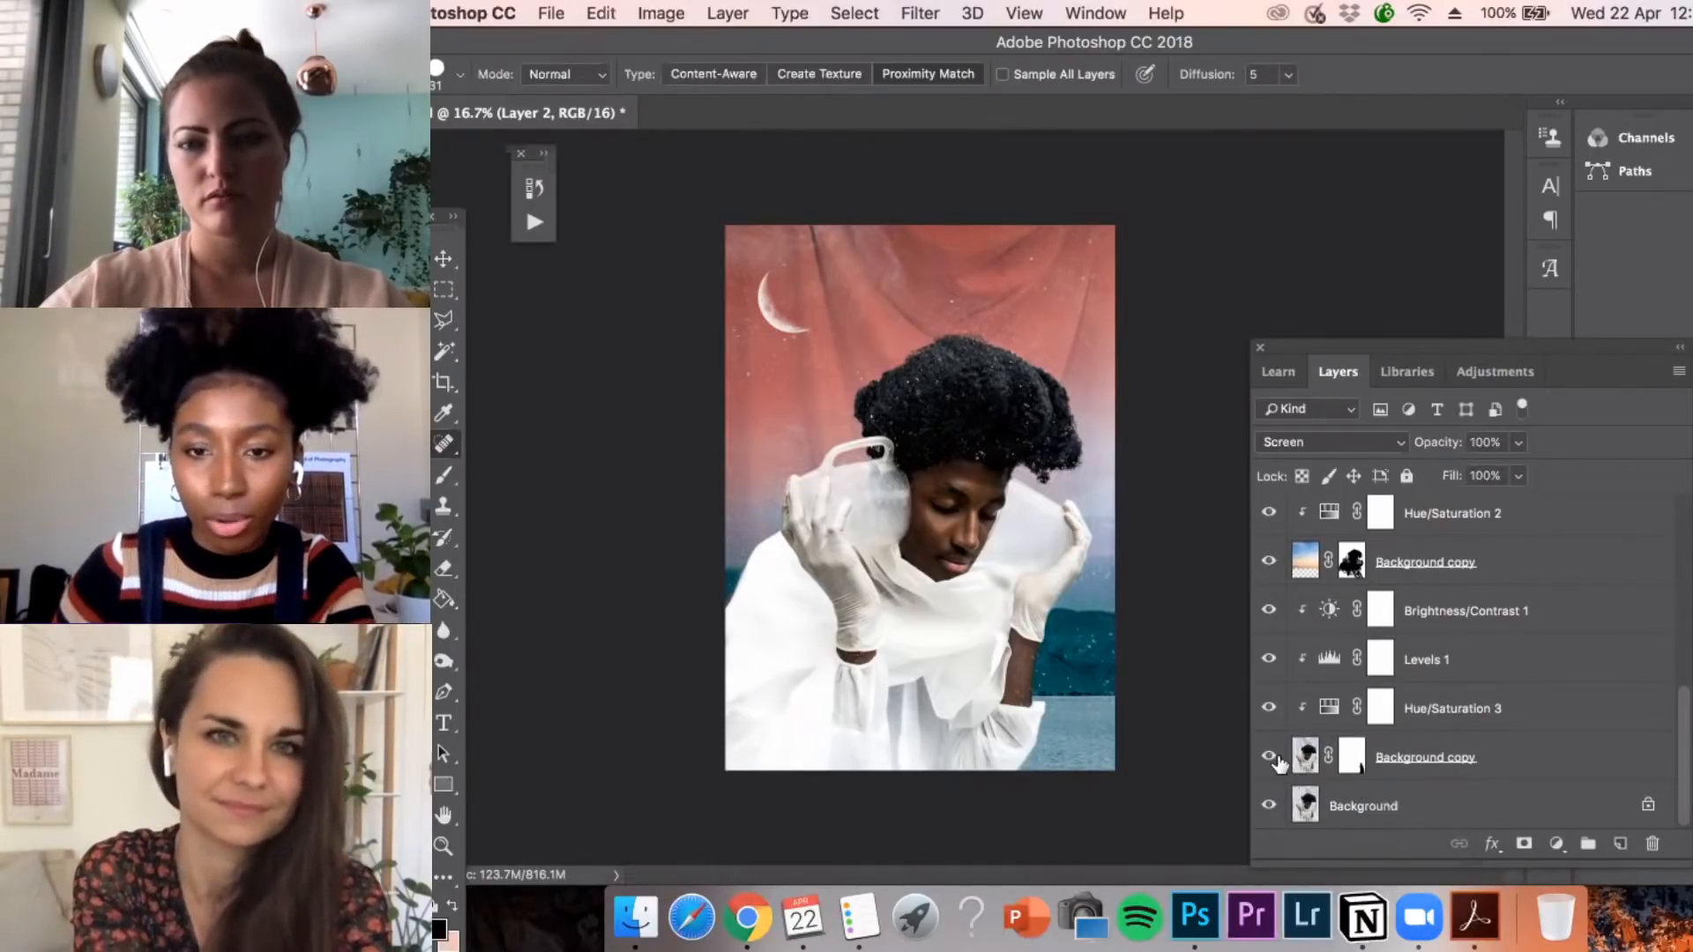
pyautogui.click(1269, 756)
pyautogui.click(1269, 756)
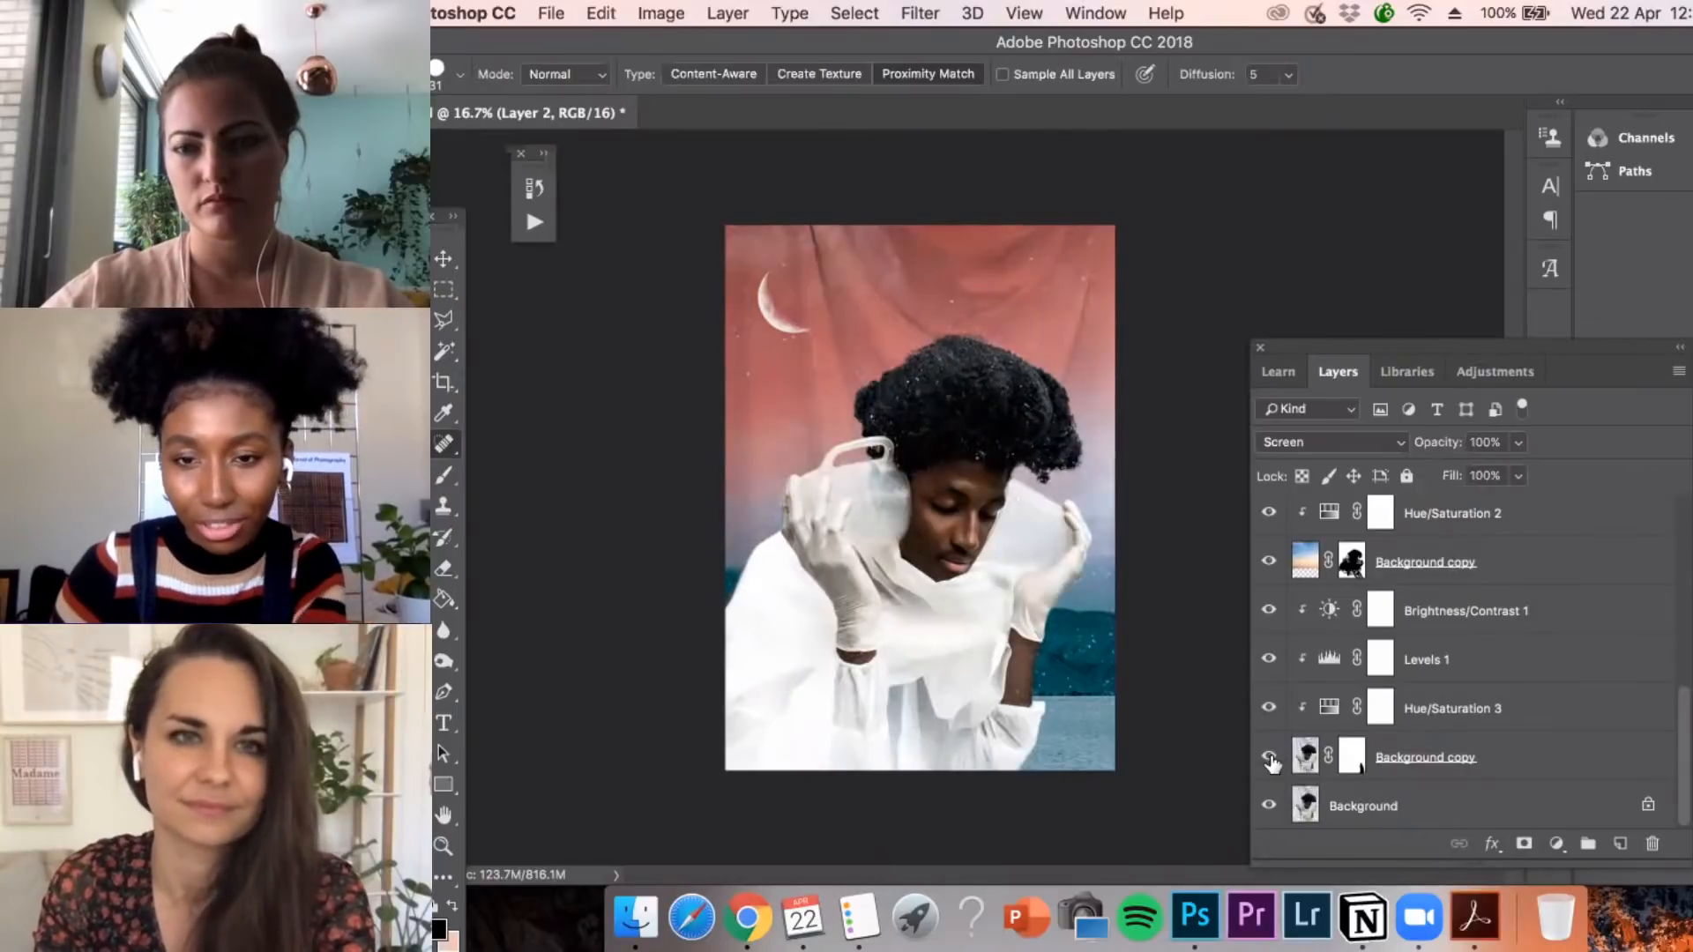
pyautogui.click(1269, 757)
pyautogui.click(1269, 756)
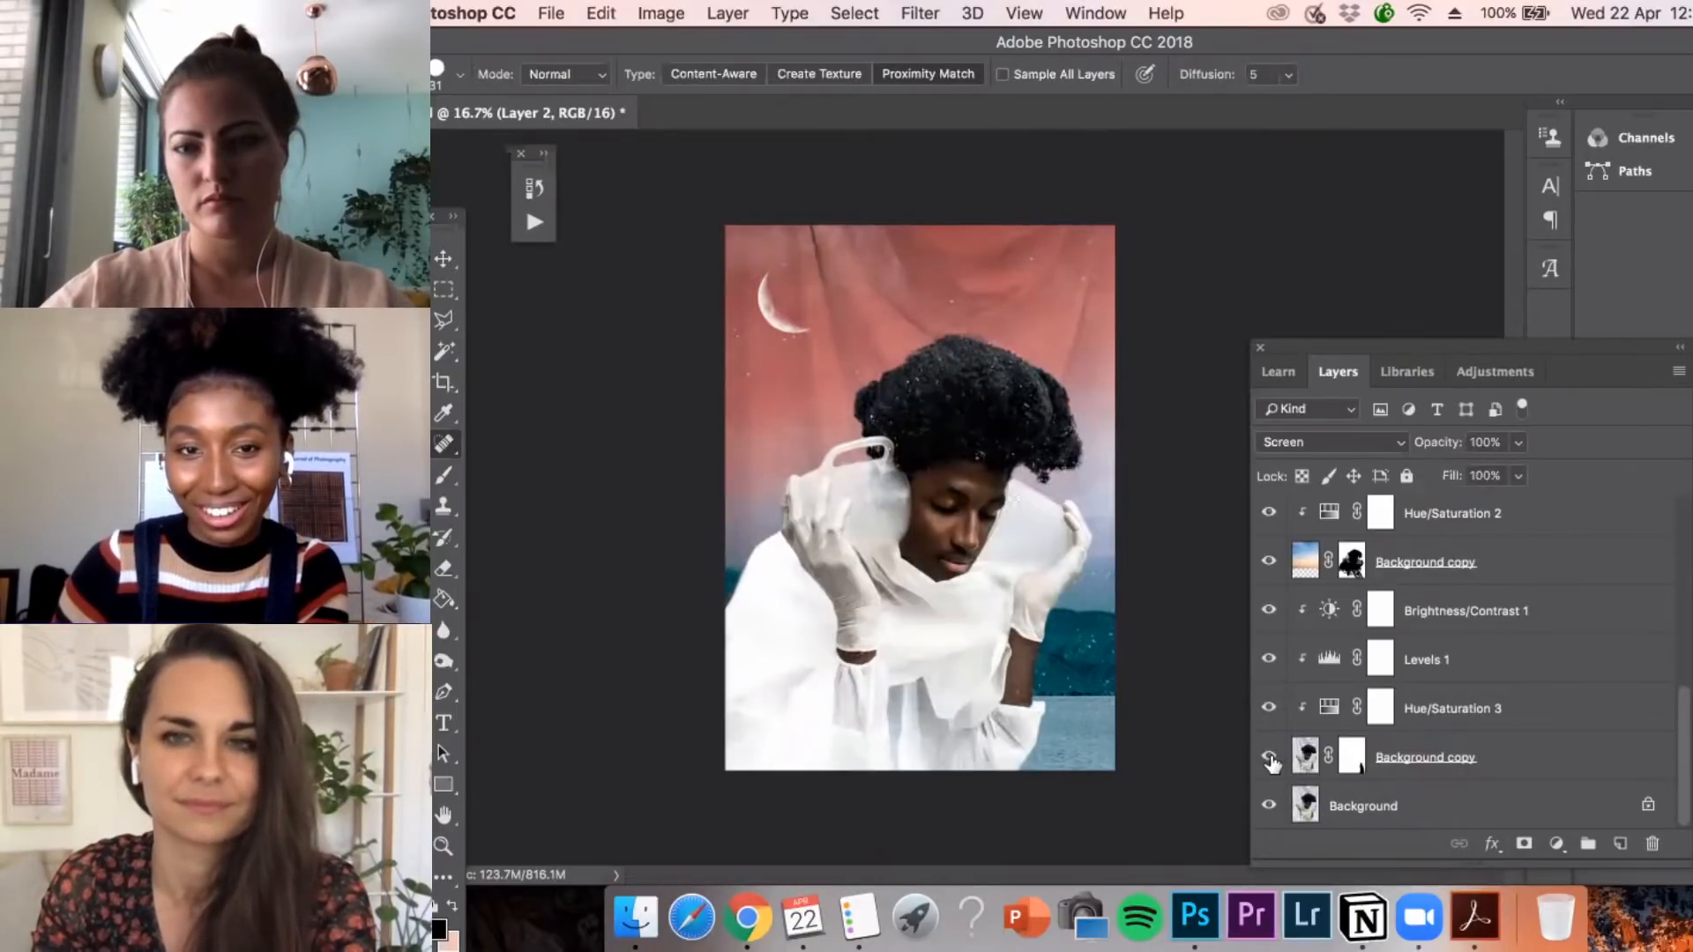
pyautogui.click(1269, 757)
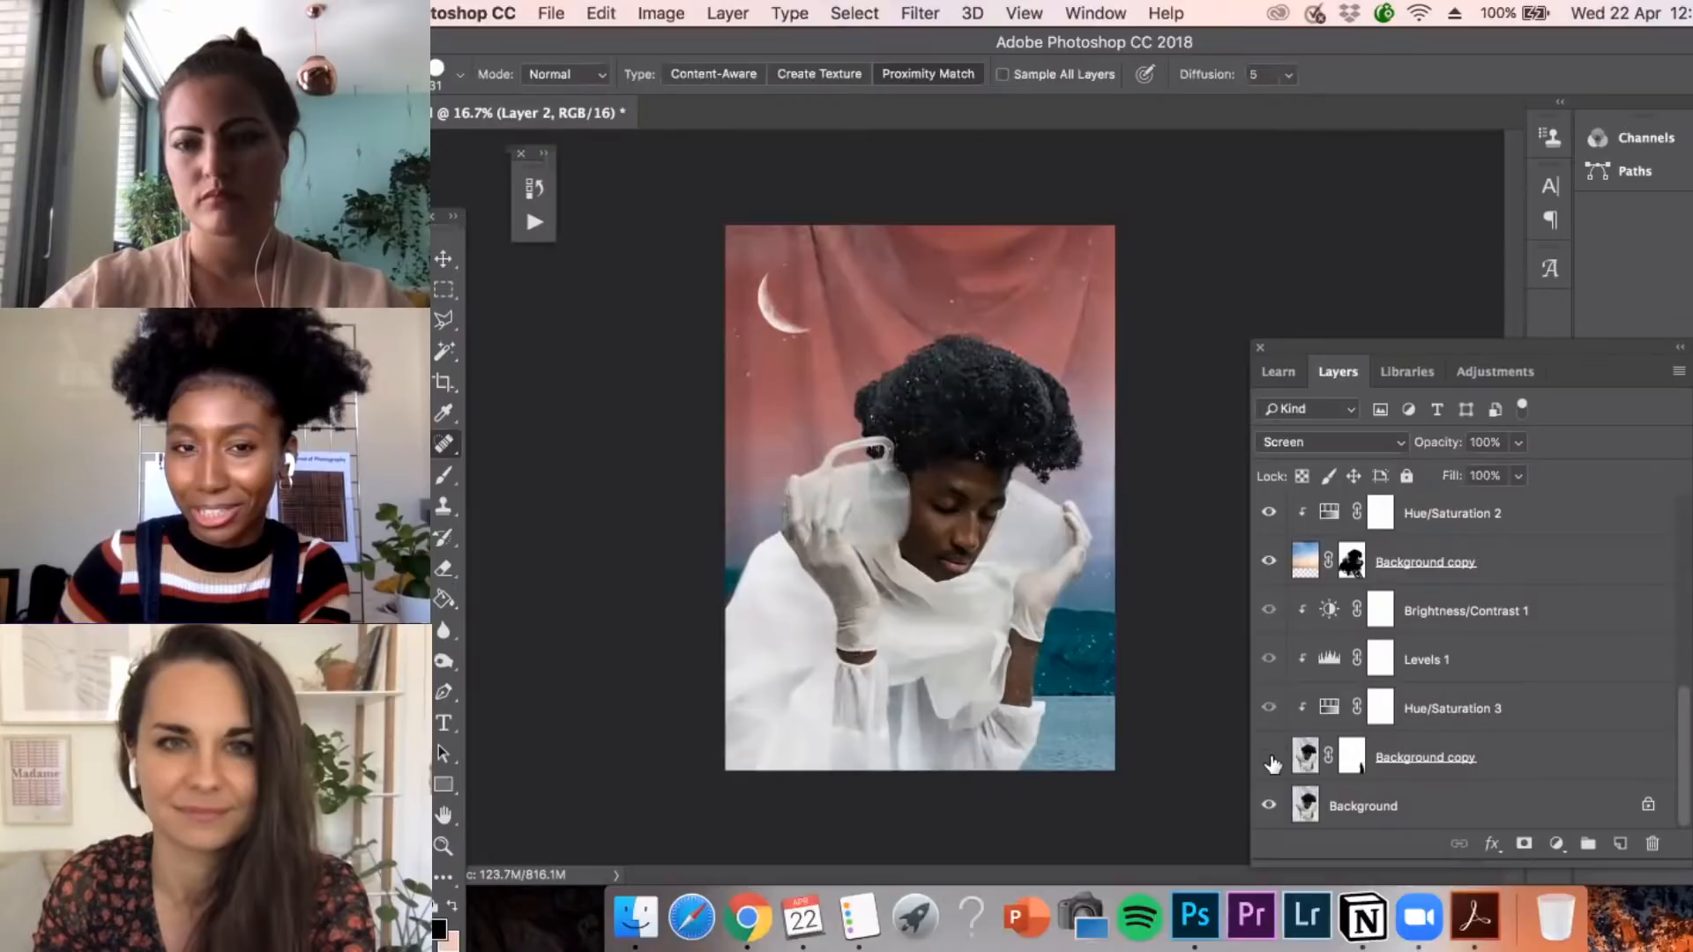
pyautogui.click(1269, 757)
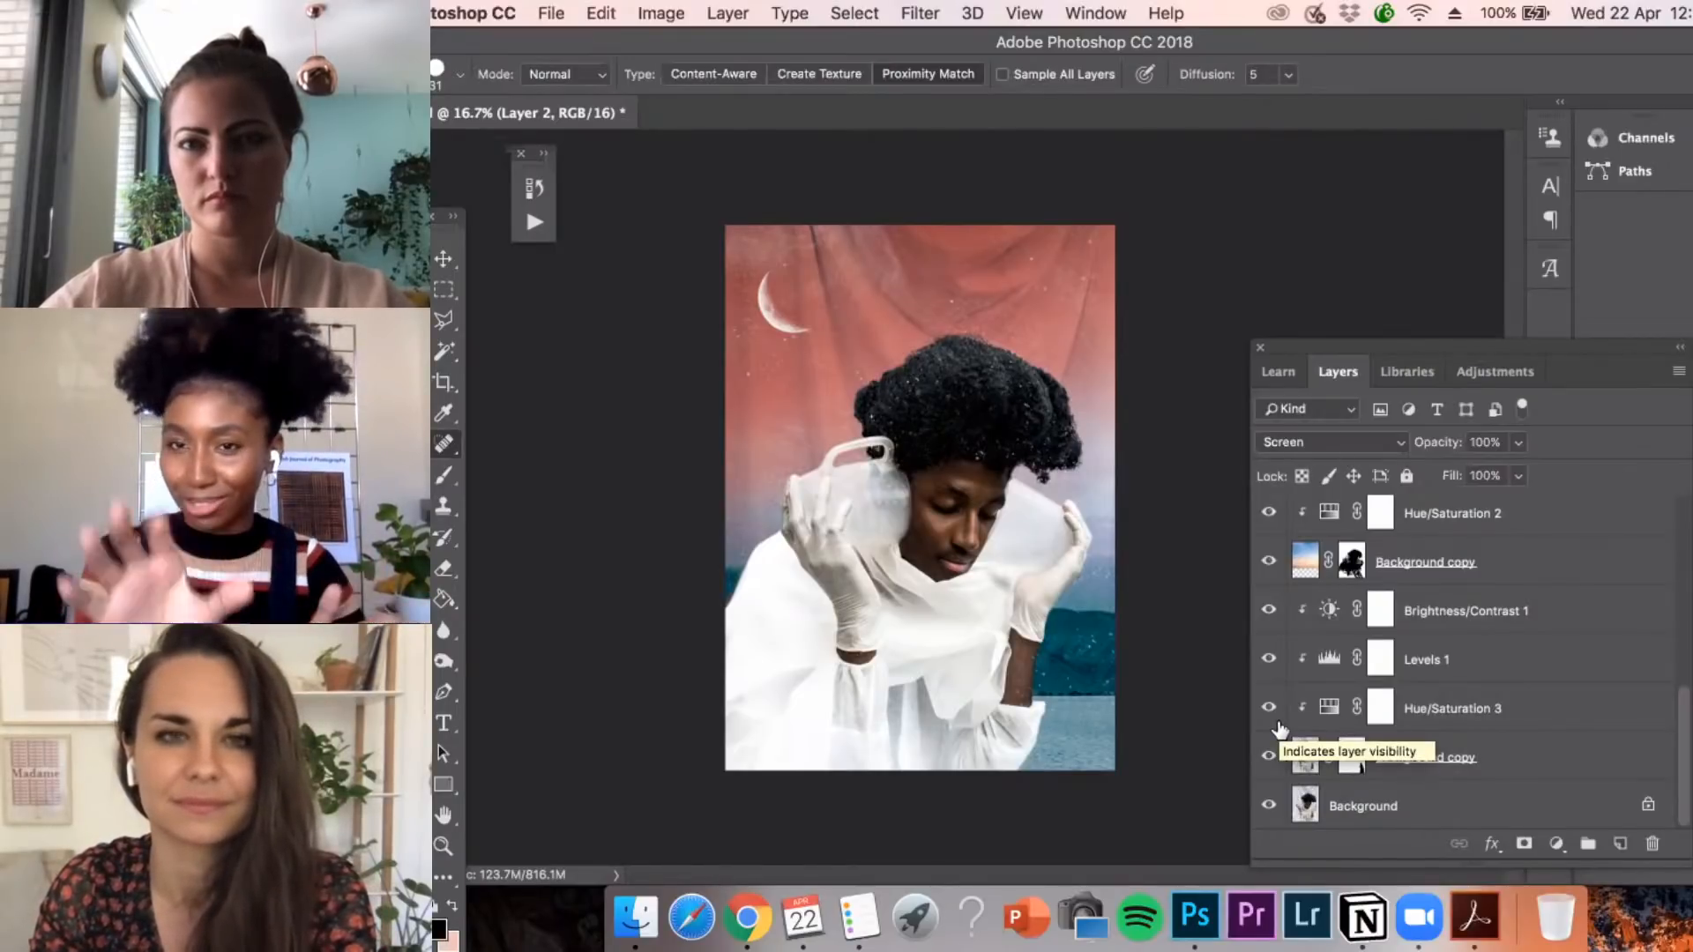
pyautogui.click(1271, 751)
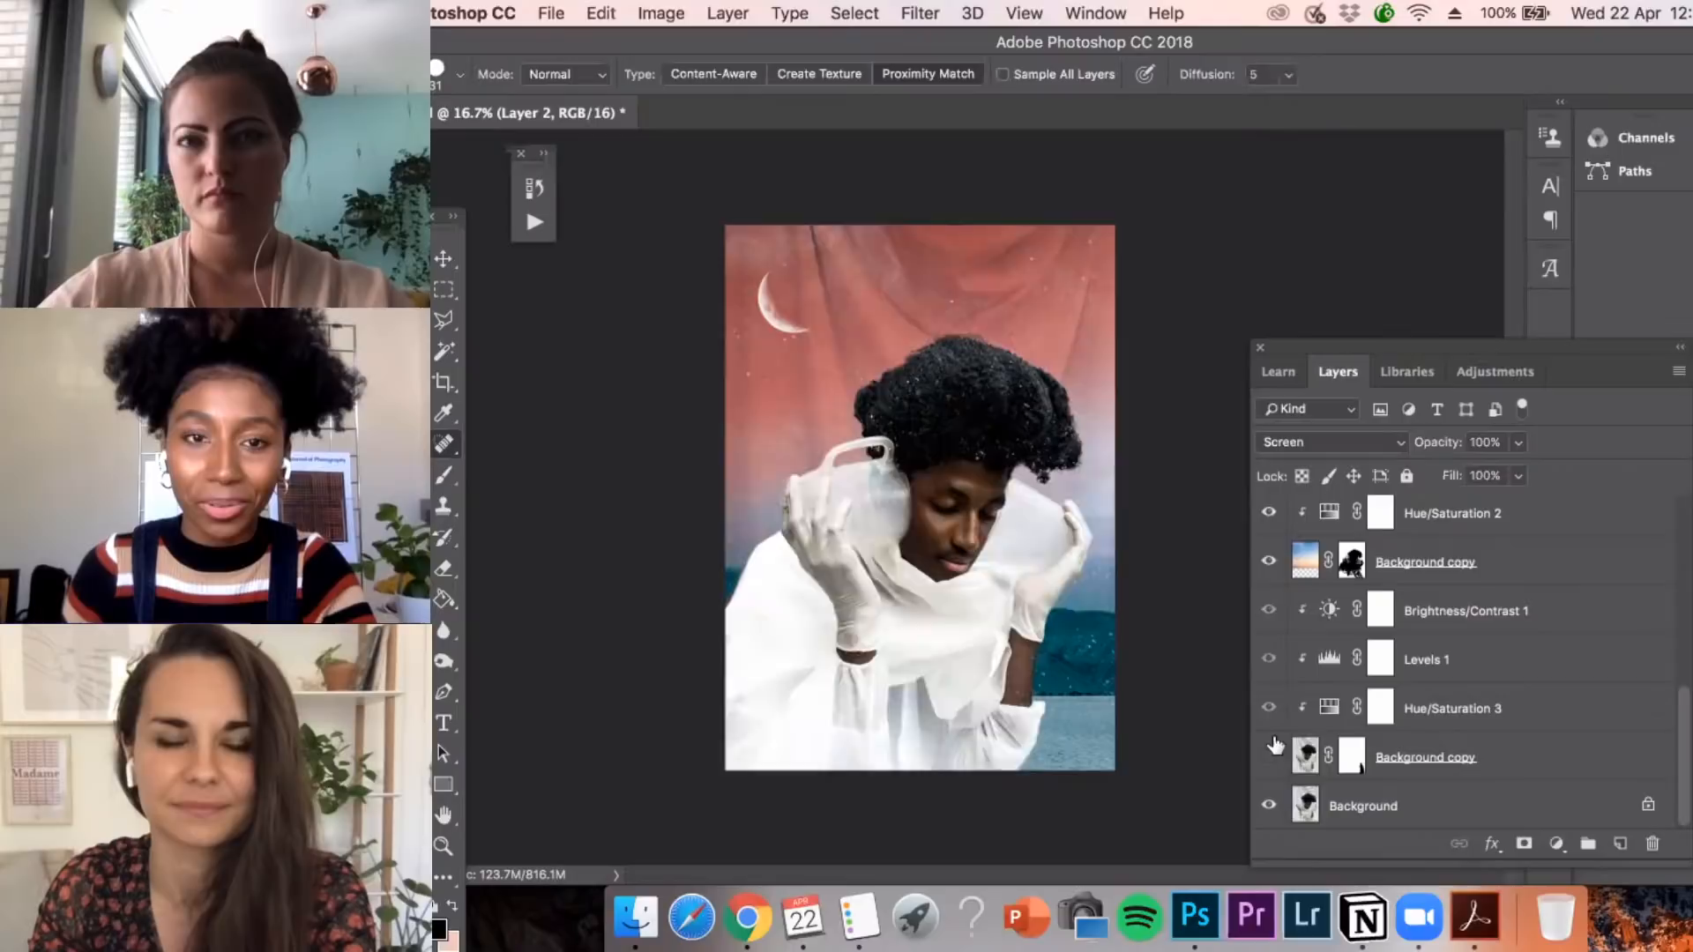
pyautogui.click(1271, 751)
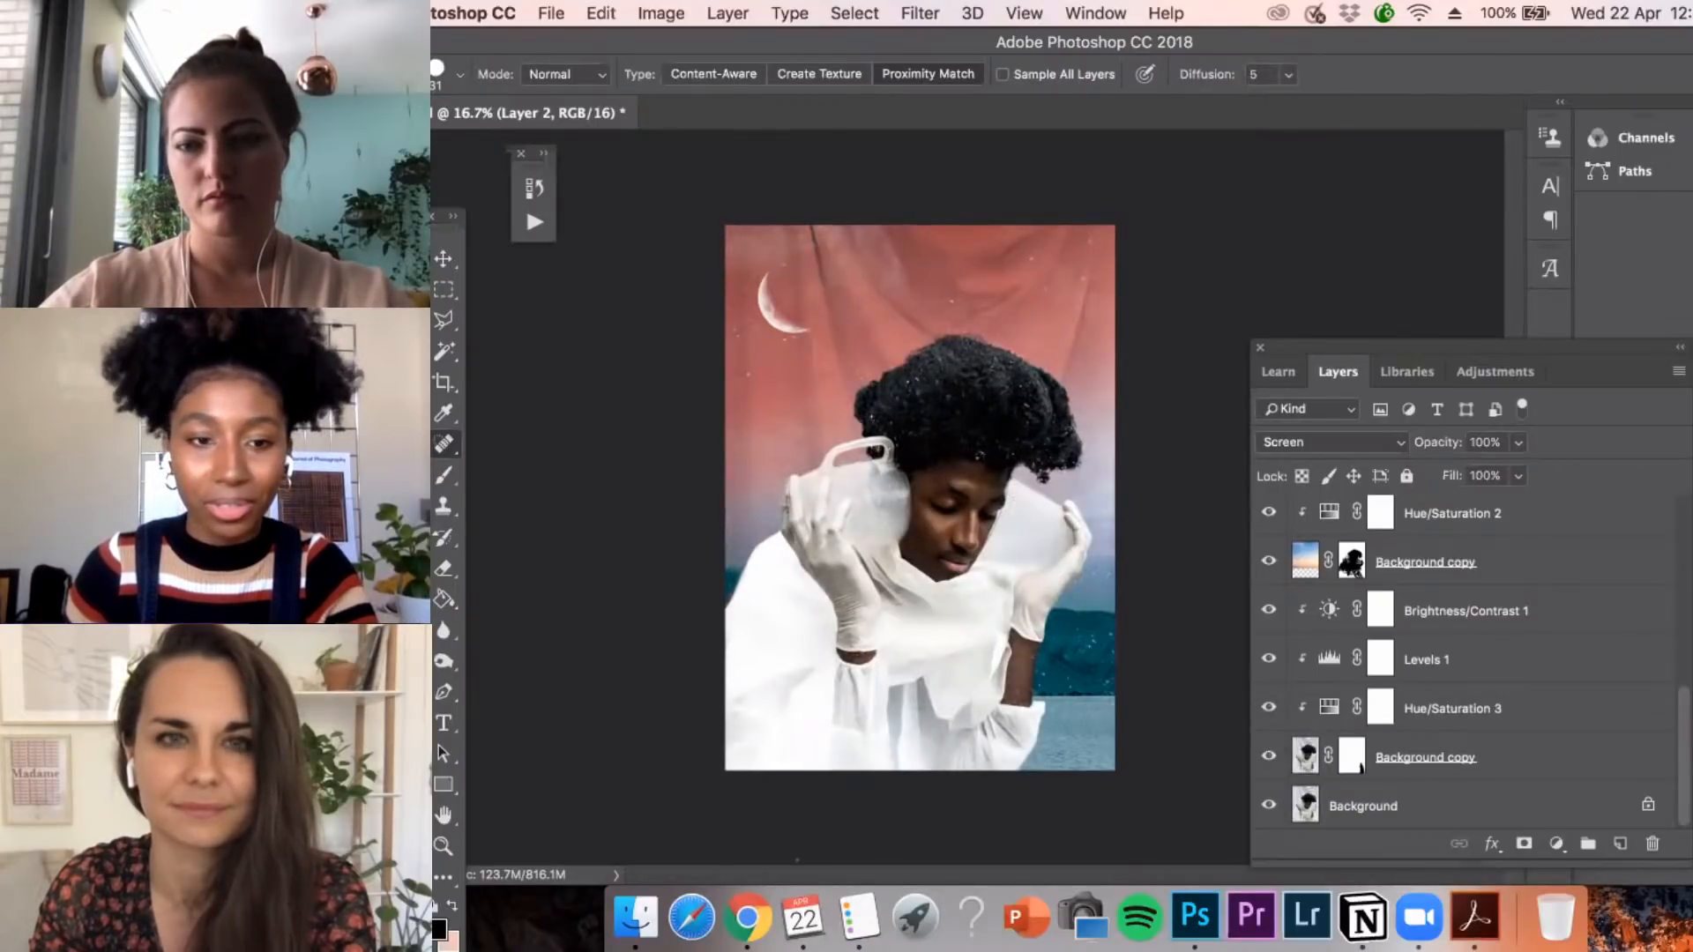
# Switch to the Adobe Live folder in Finder and open Poly.psd in Photoshop
pyautogui.click(635, 917)
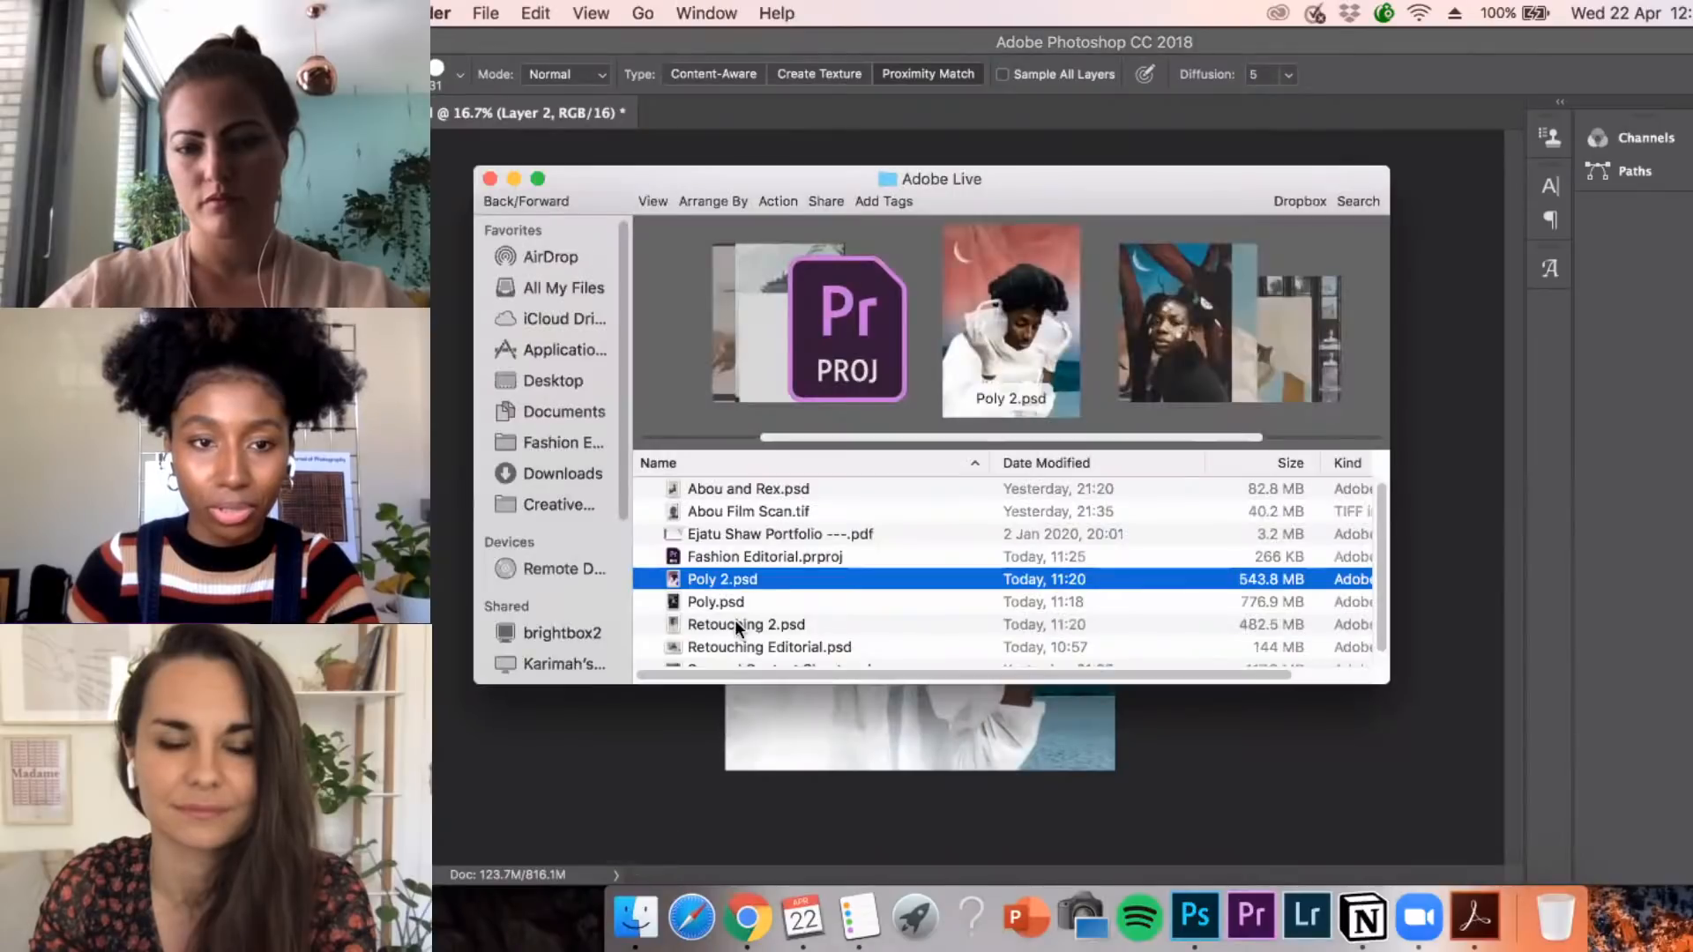
pyautogui.doubleClick(733, 601)
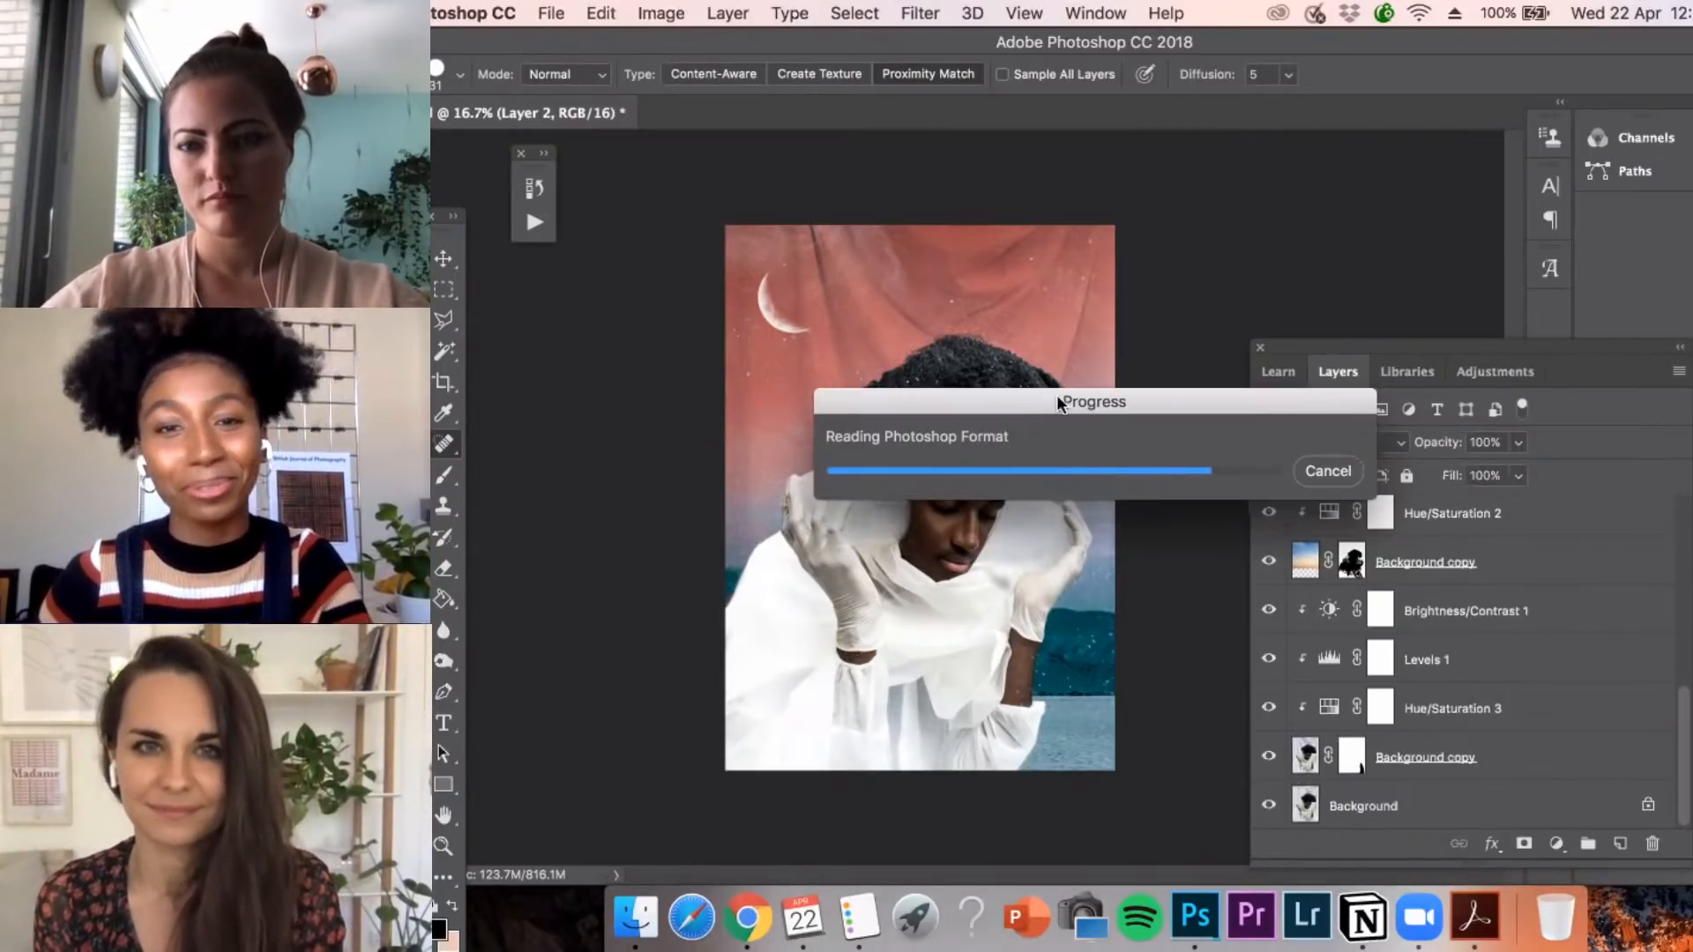
pyautogui.moveTo(1063, 401); pyautogui.dragTo(978, 372)
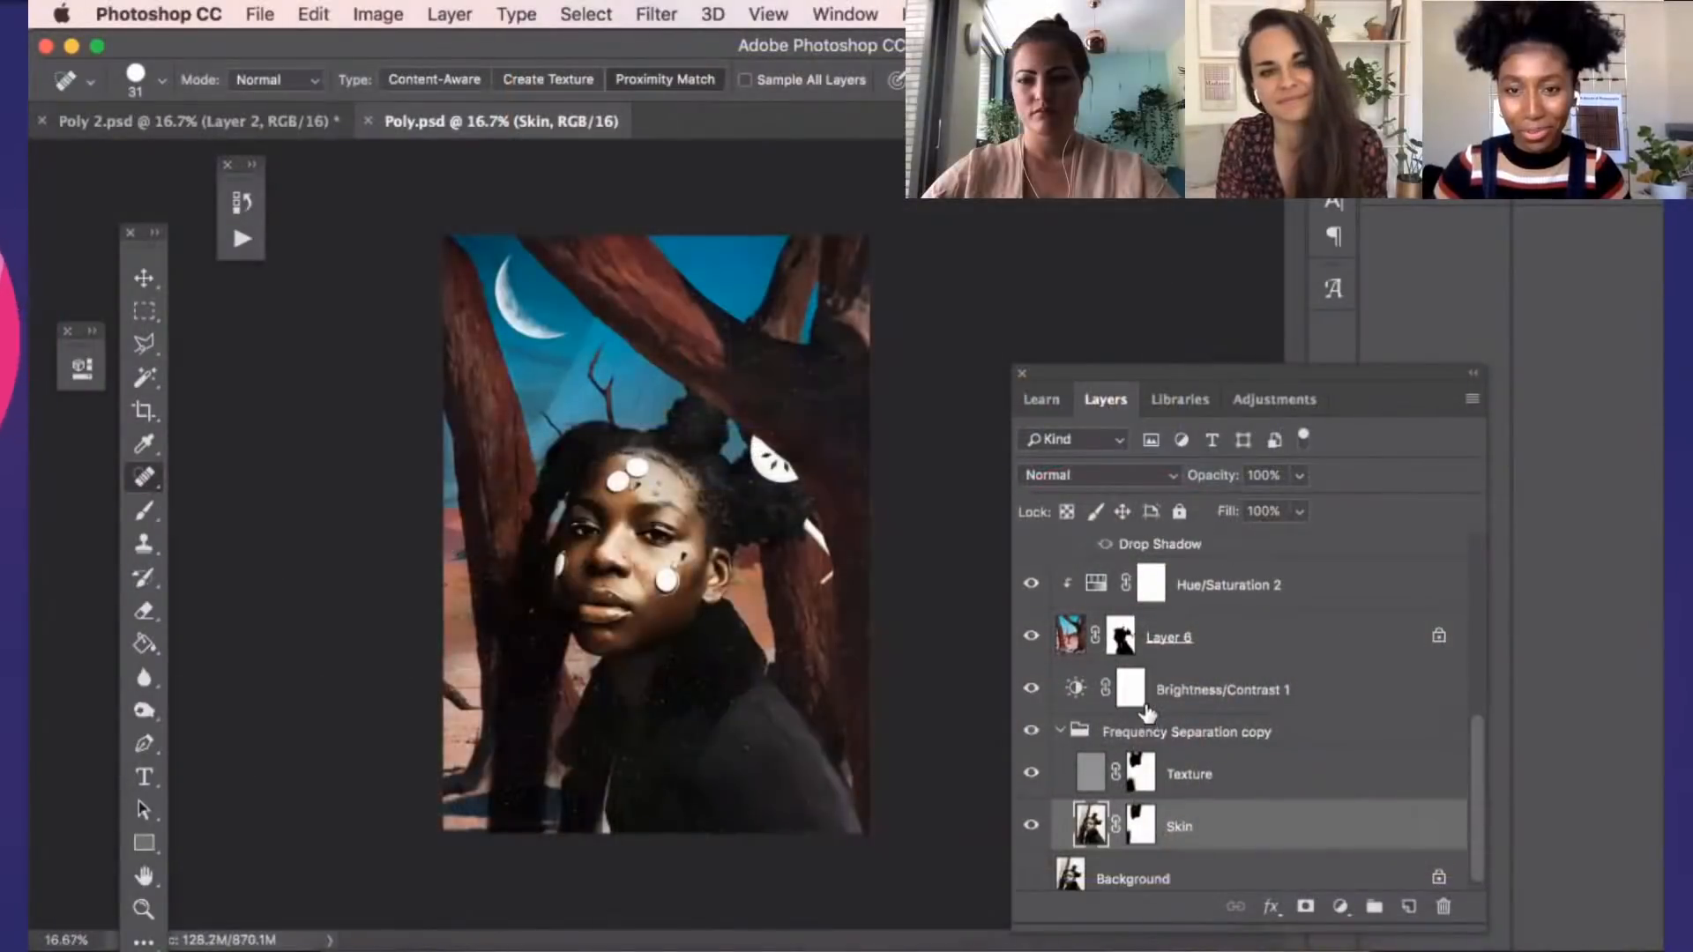
pyautogui.scroll(10, 1147, 712)
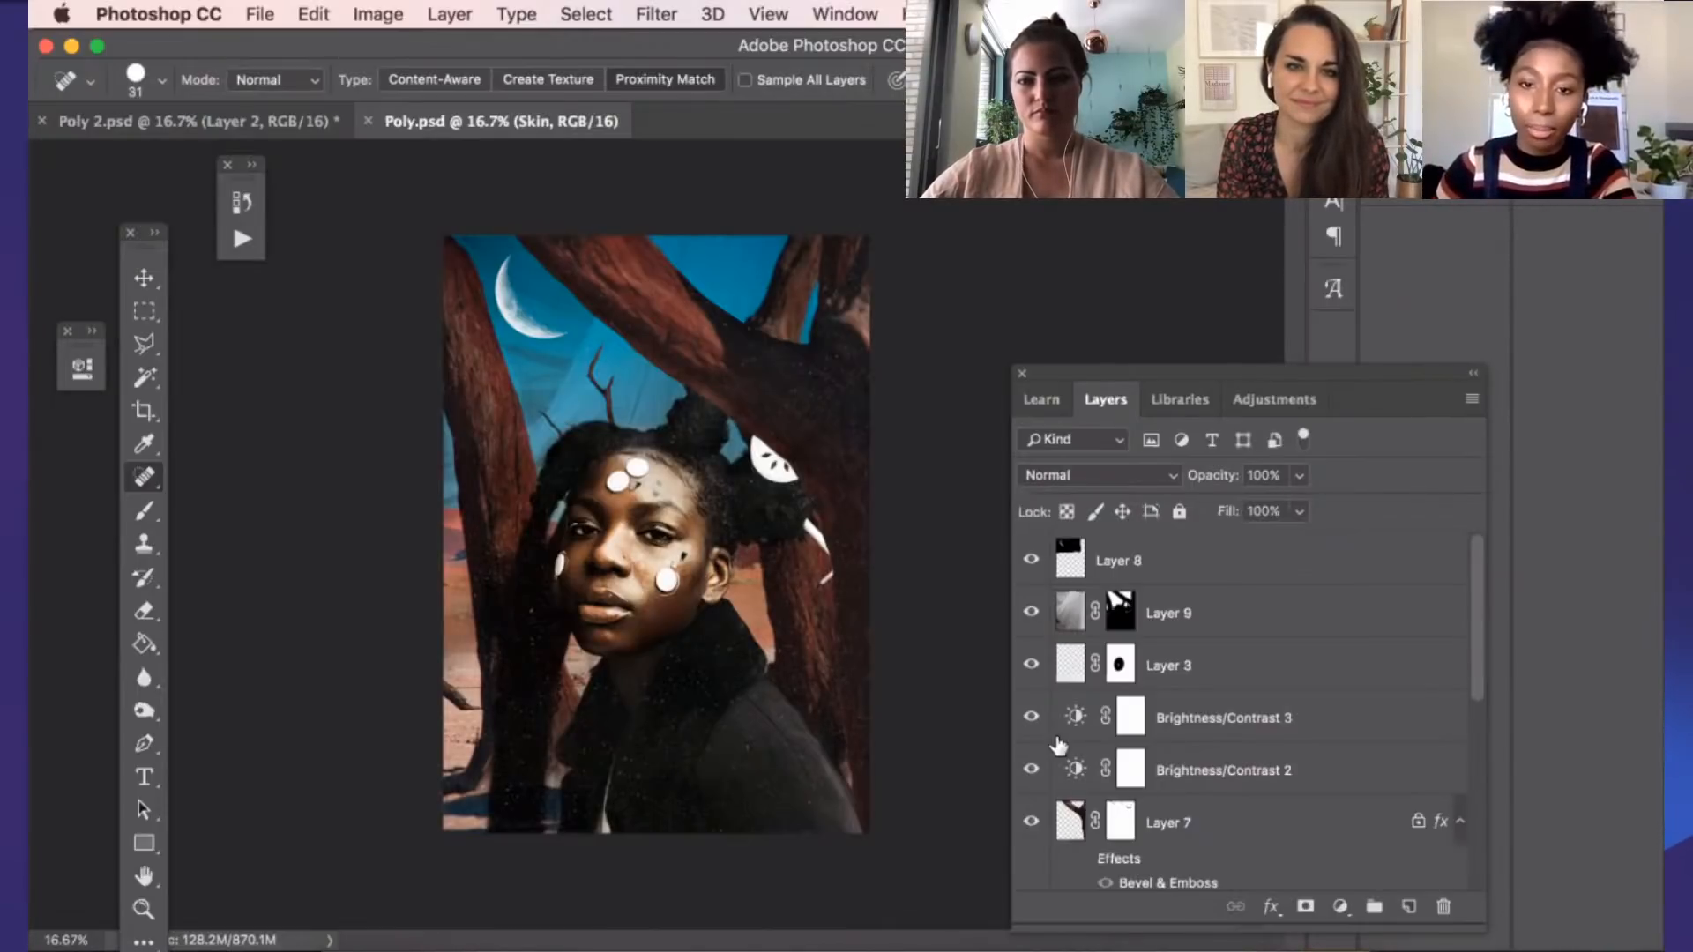
# Hide the Skin layer, the Brightness/Contrast 1 adjustment and the Frequency Separation copy group
pyautogui.scroll(-10, 1034, 815)
pyautogui.scroll(-3, 1033, 816)
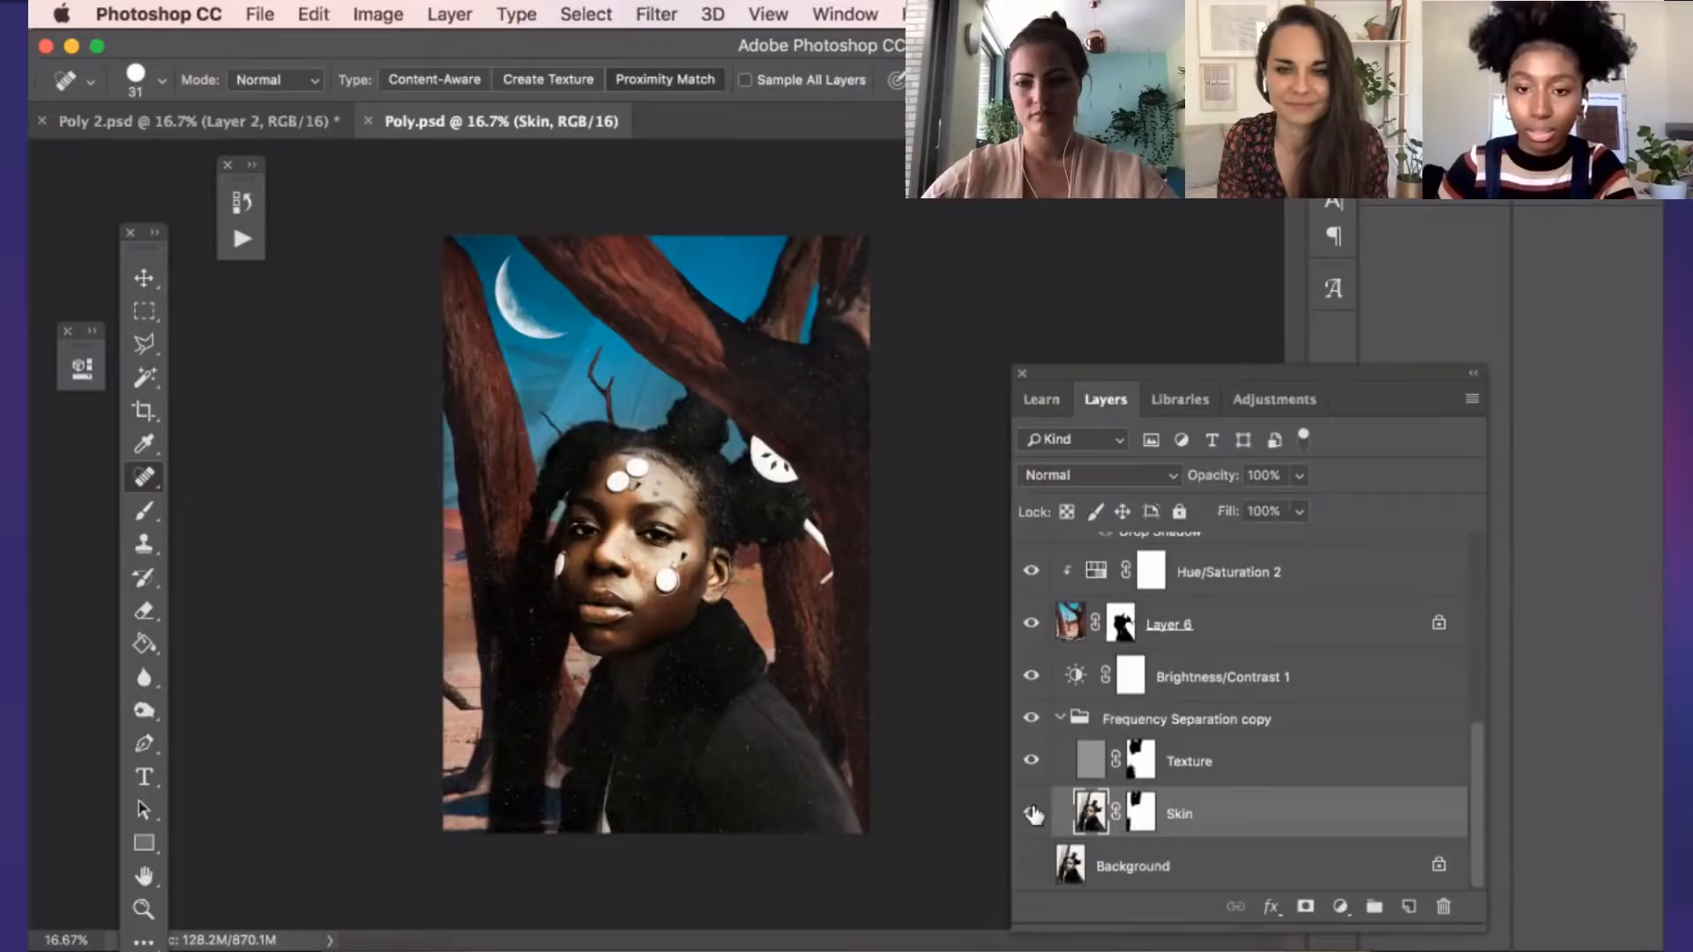
pyautogui.click(1030, 813)
pyautogui.click(1032, 676)
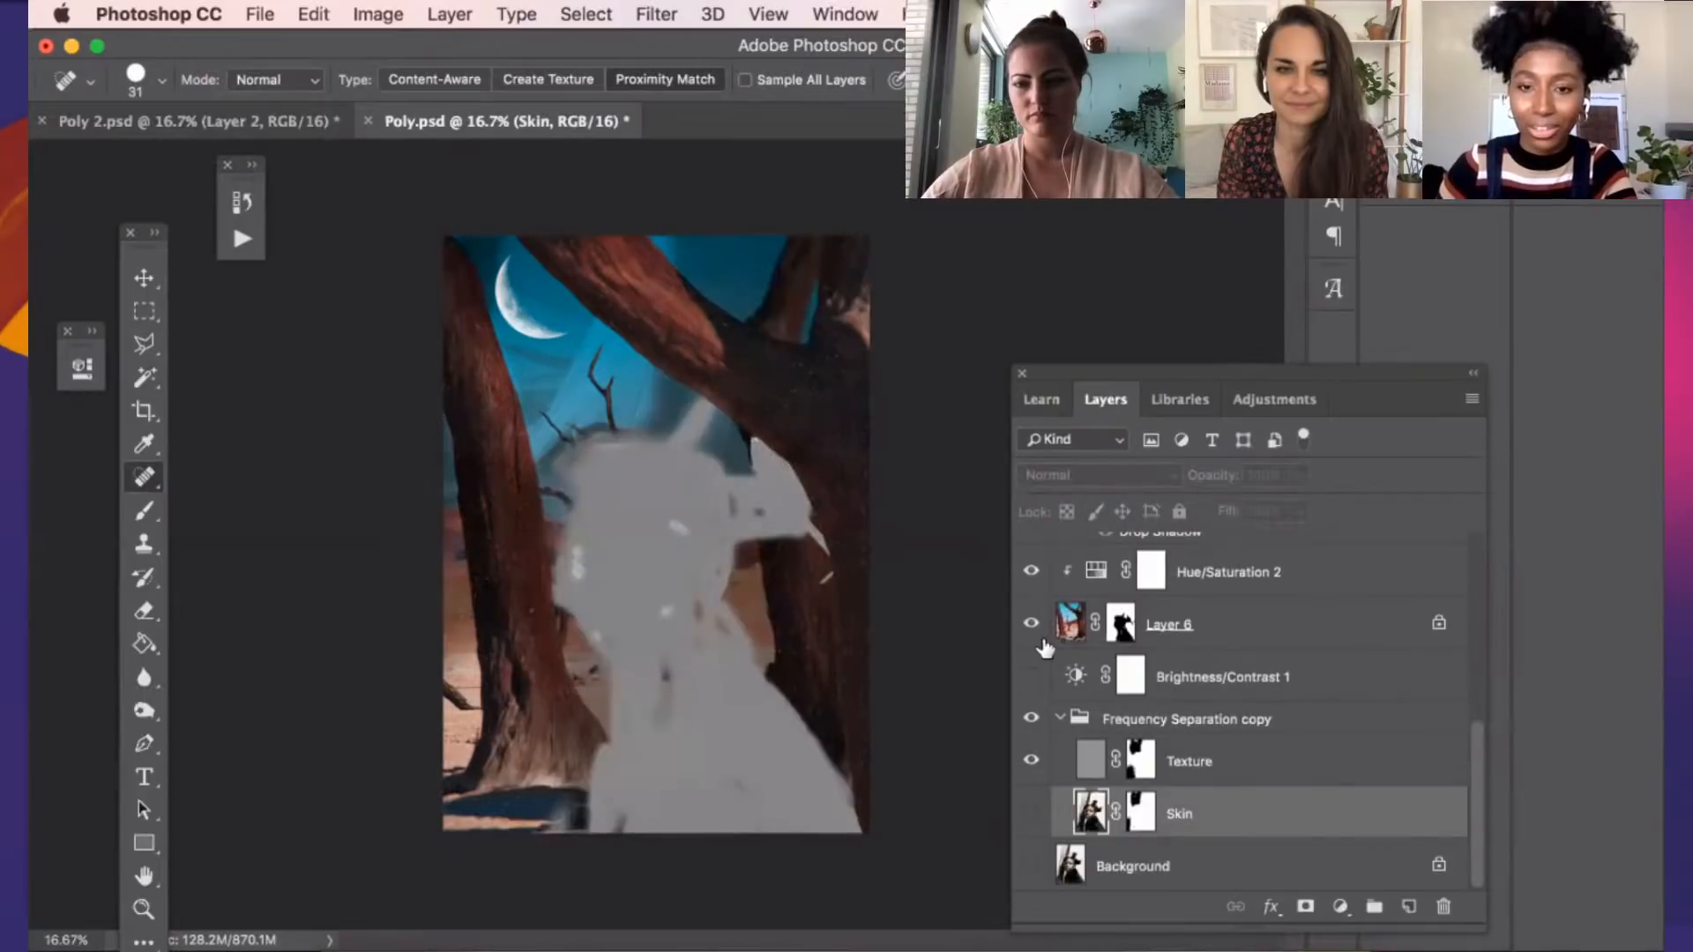
pyautogui.click(1031, 718)
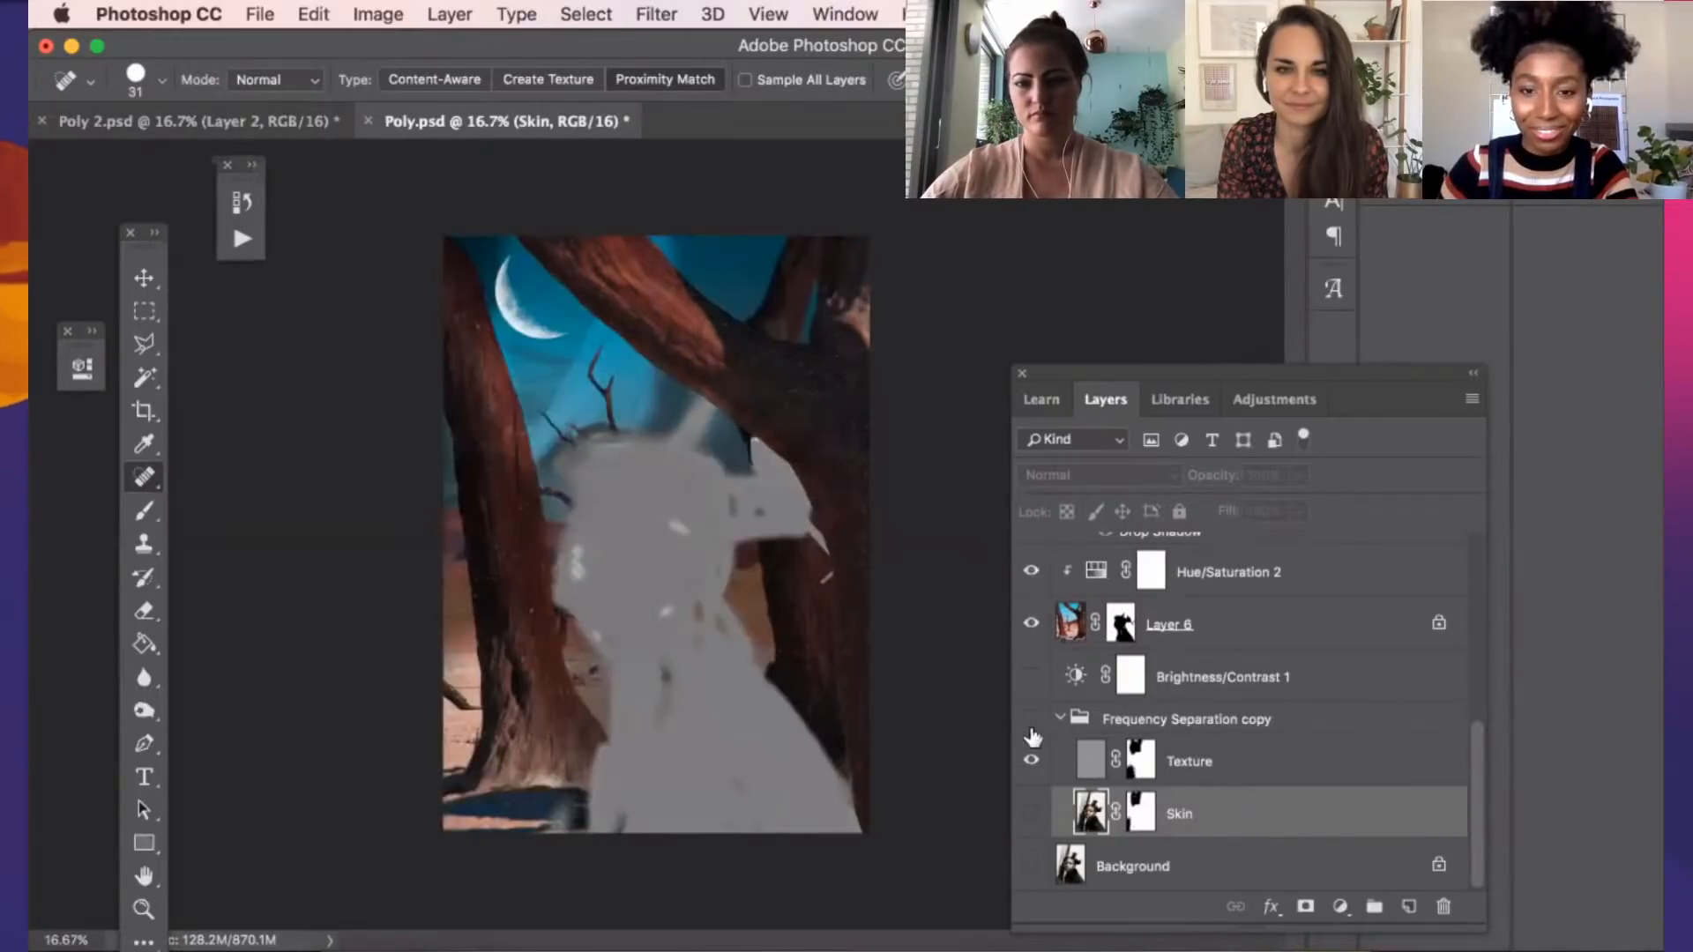
pyautogui.click(1031, 758)
# Hide Layer 8, Layer 9, Layer 3, Layer 7 and the Brightness/Contrast 3 and Brightness/Contrast 2 adjustments
pyautogui.scroll(10, 1049, 706)
pyautogui.click(1031, 560)
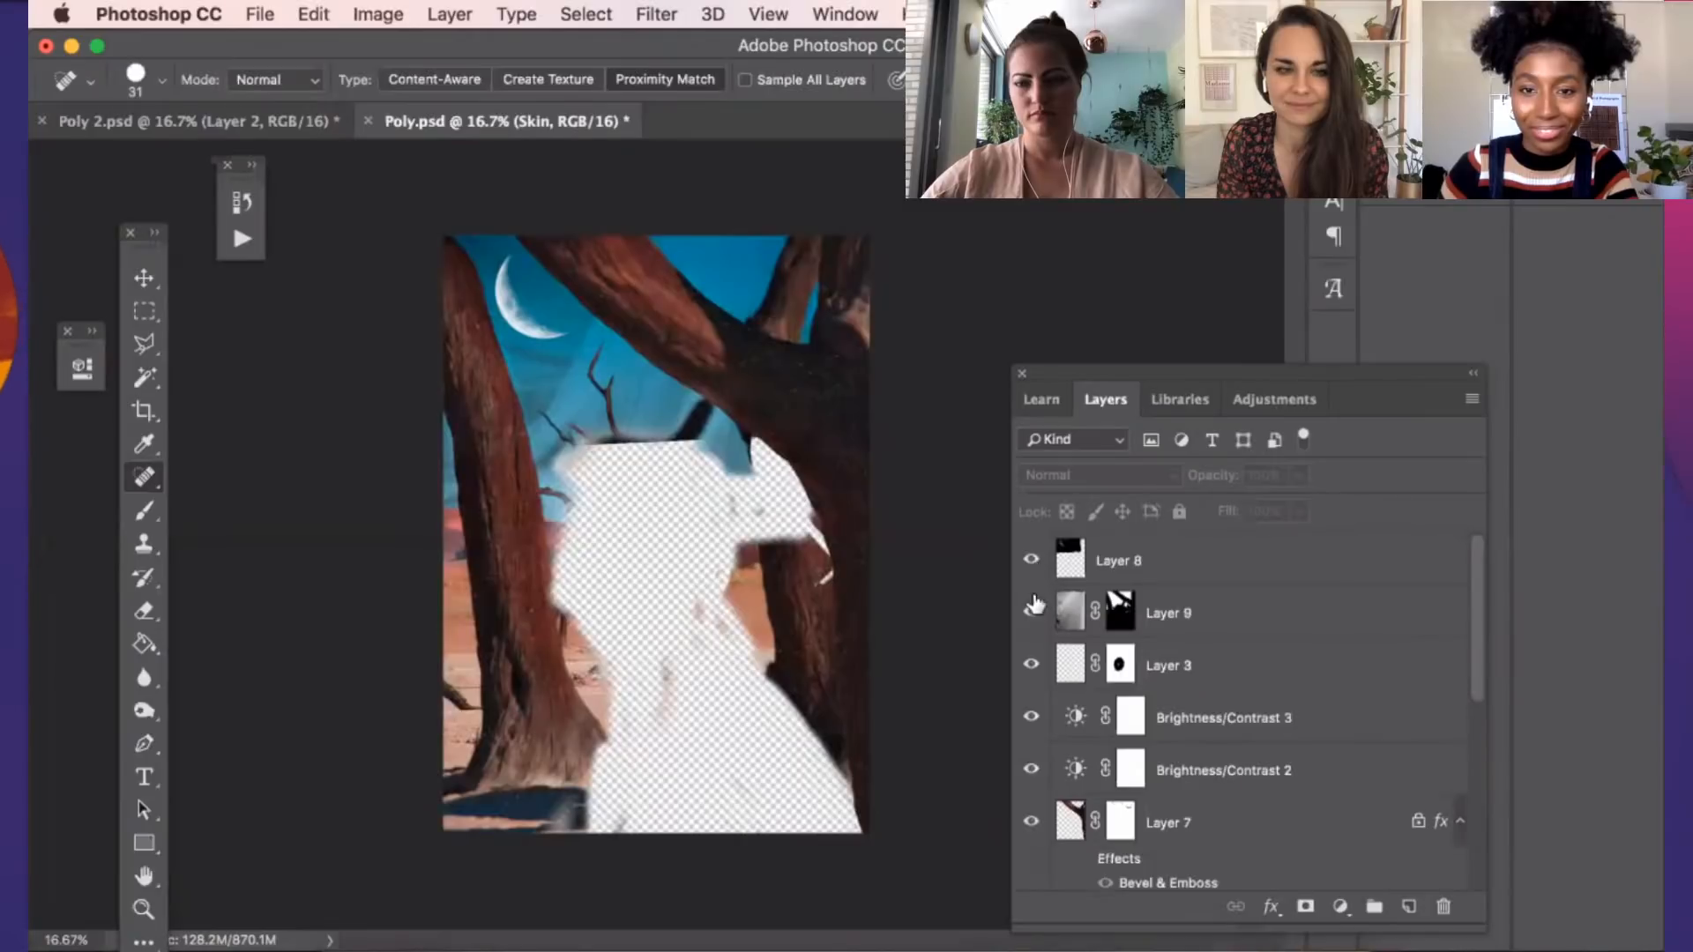
pyautogui.click(1031, 612)
pyautogui.click(1031, 664)
pyautogui.click(1031, 717)
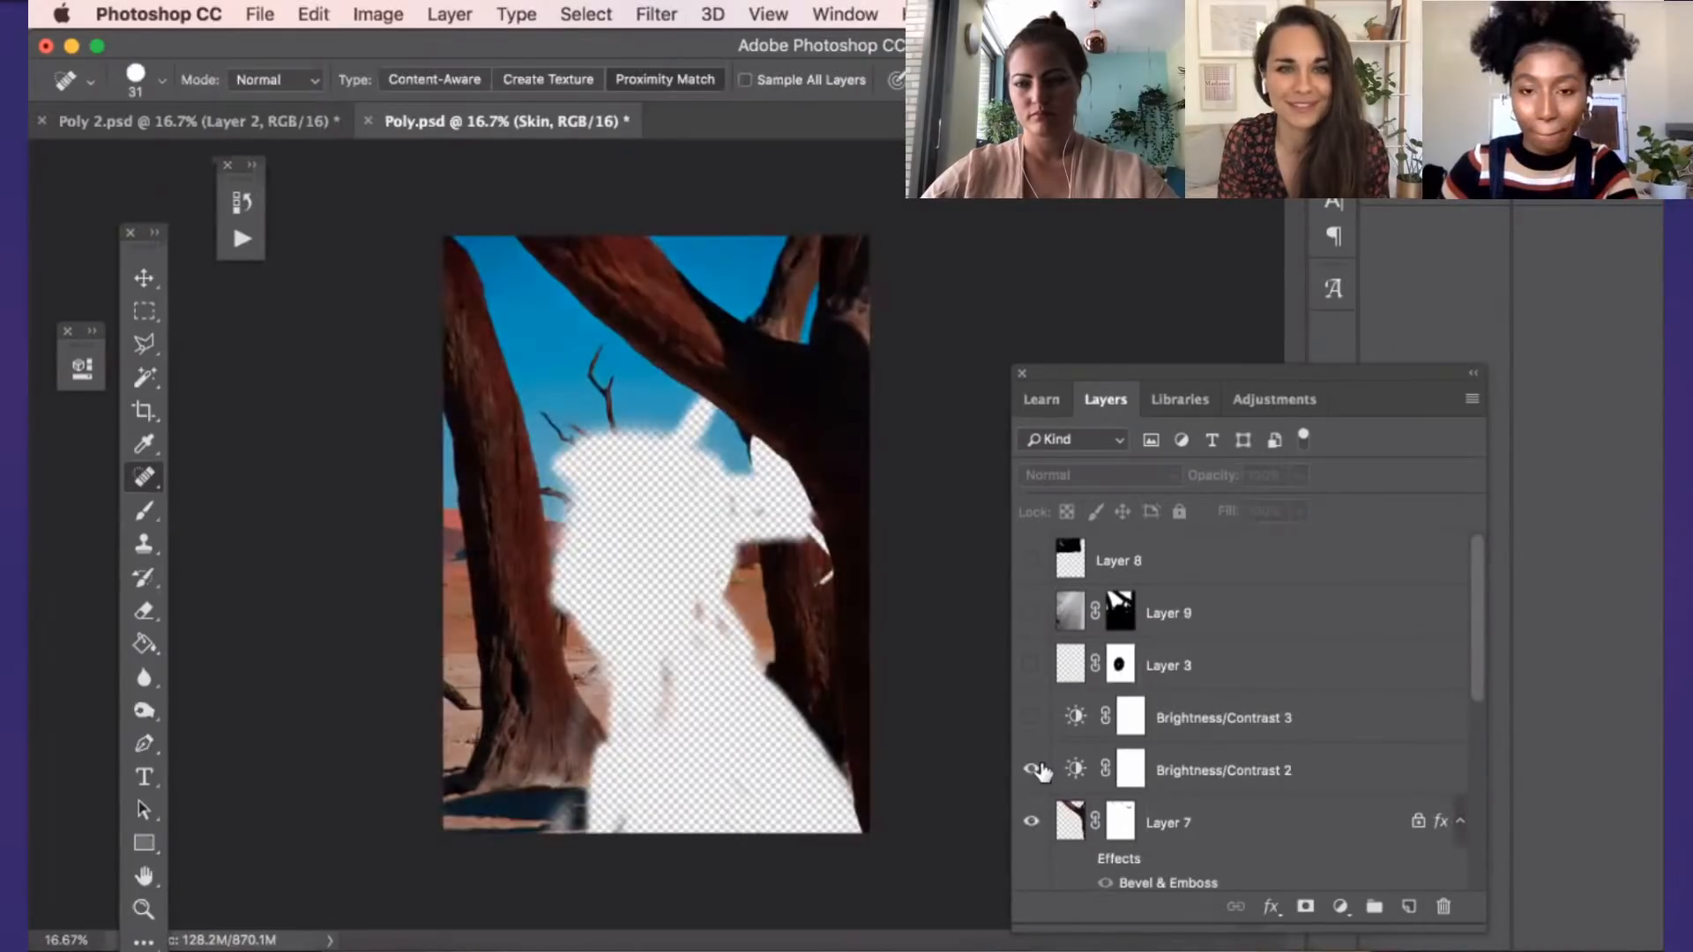
pyautogui.scroll(-1, 1038, 774)
pyautogui.click(1031, 812)
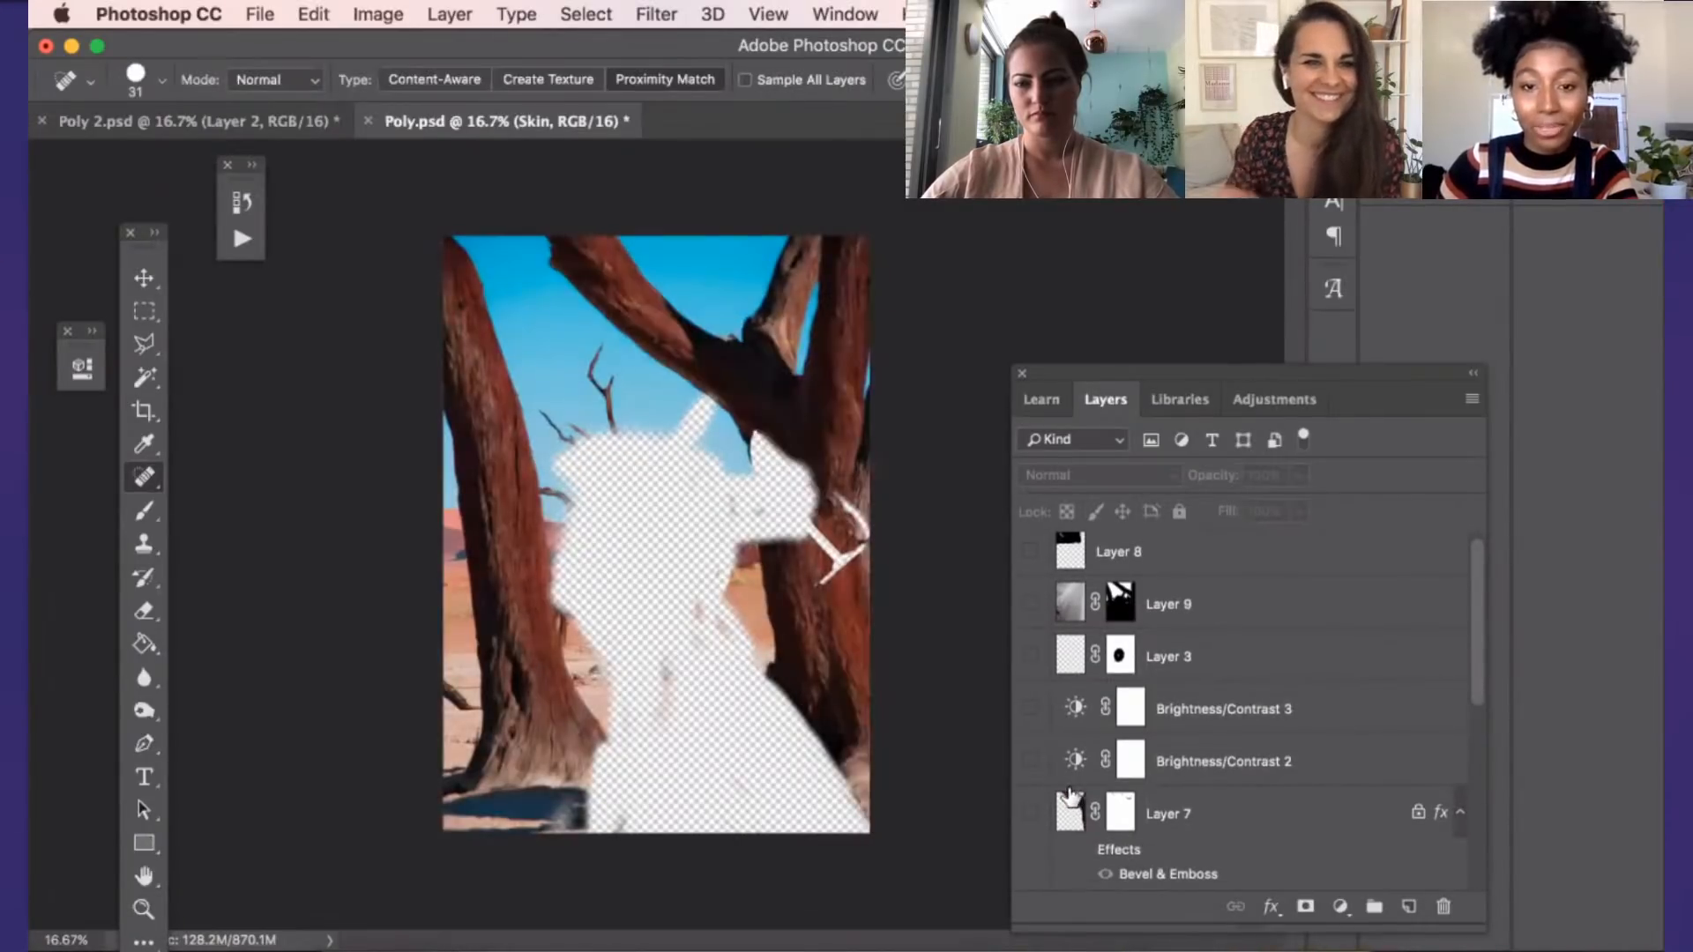
# Hide the tree landscape Layer 6 together with its clipped Hue/Saturation 2 adjustment
pyautogui.scroll(-1, 1076, 782)
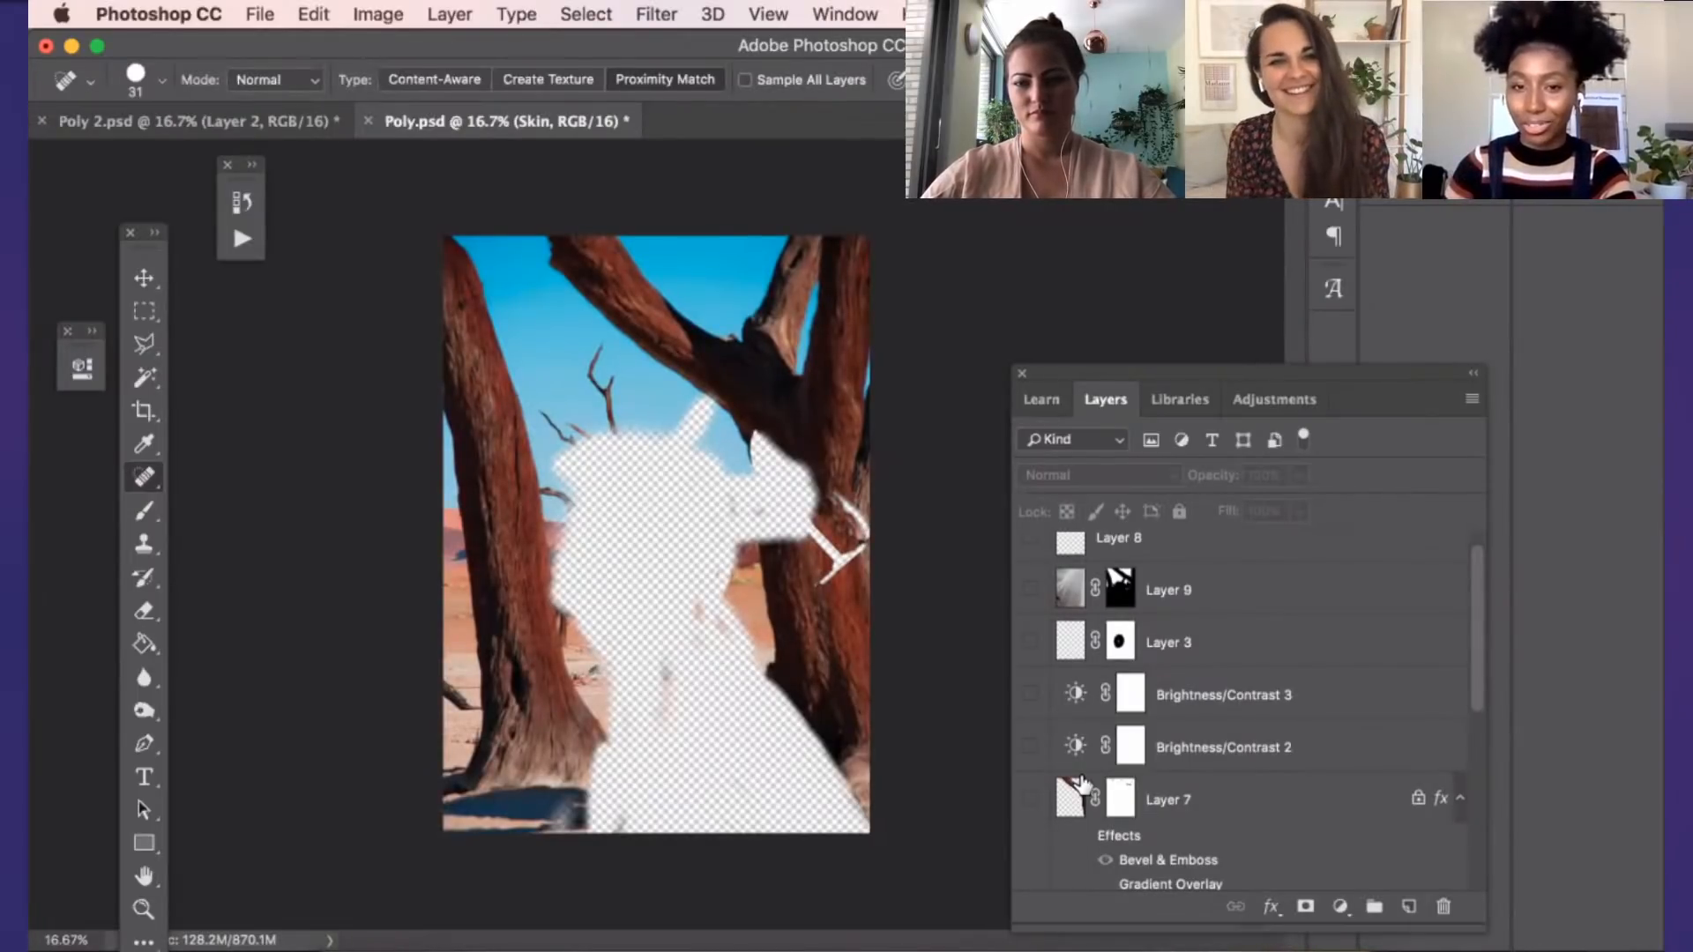
pyautogui.scroll(-5, 1081, 783)
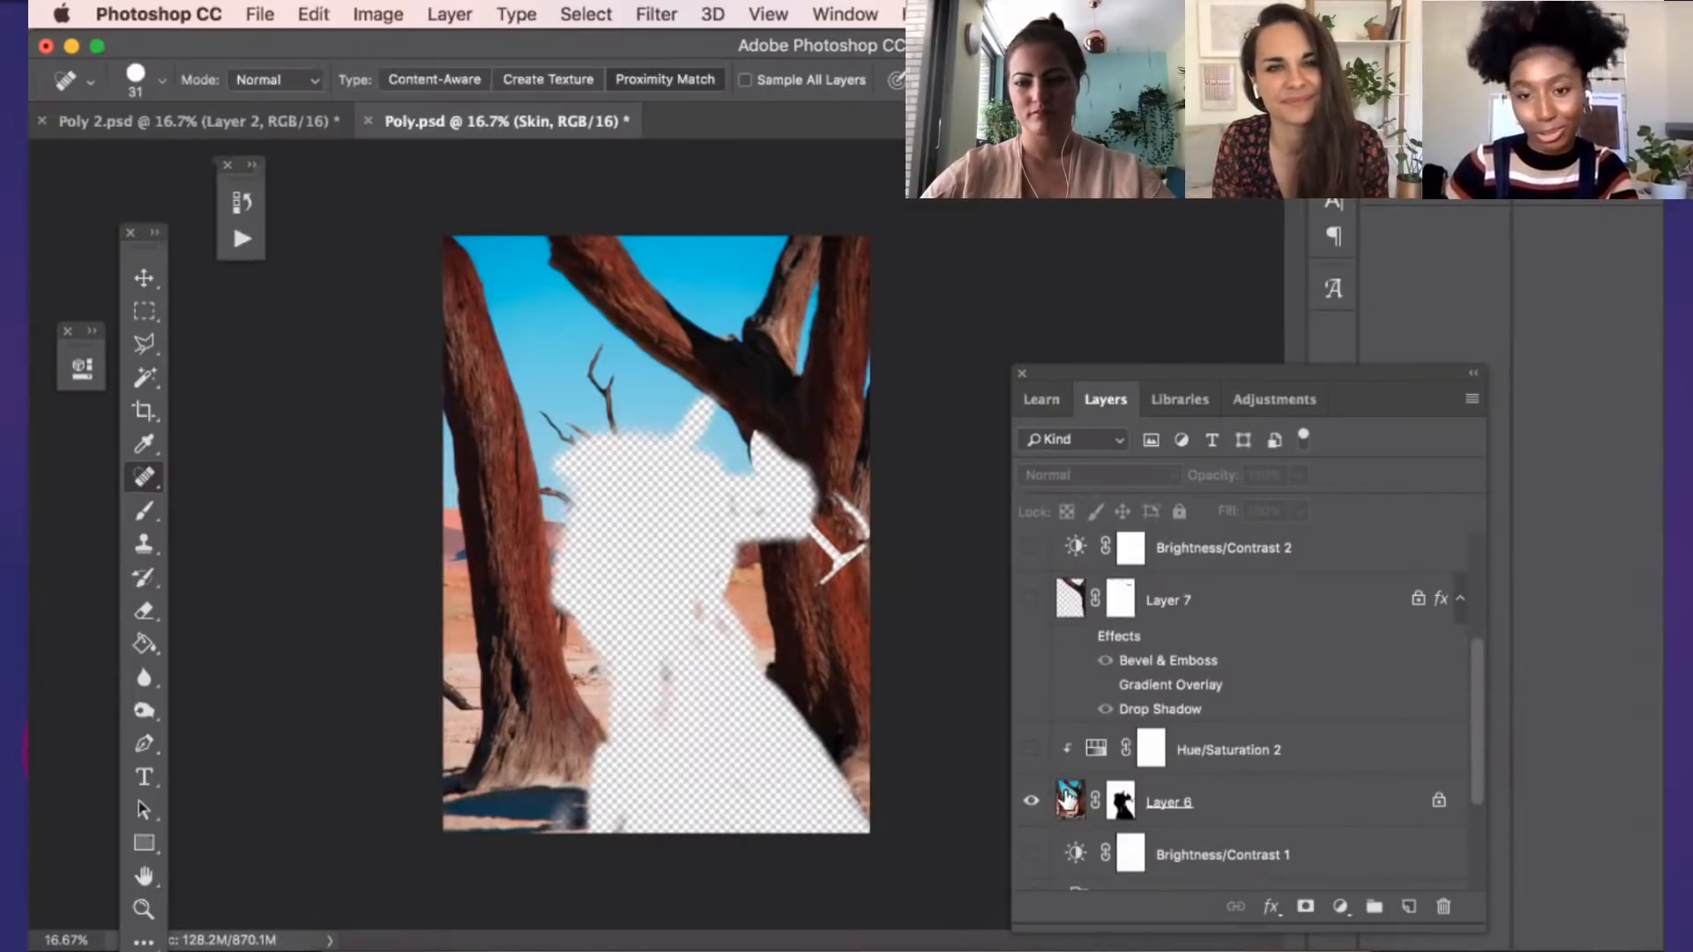
pyautogui.scroll(-1, 1034, 767)
pyautogui.click(1030, 761)
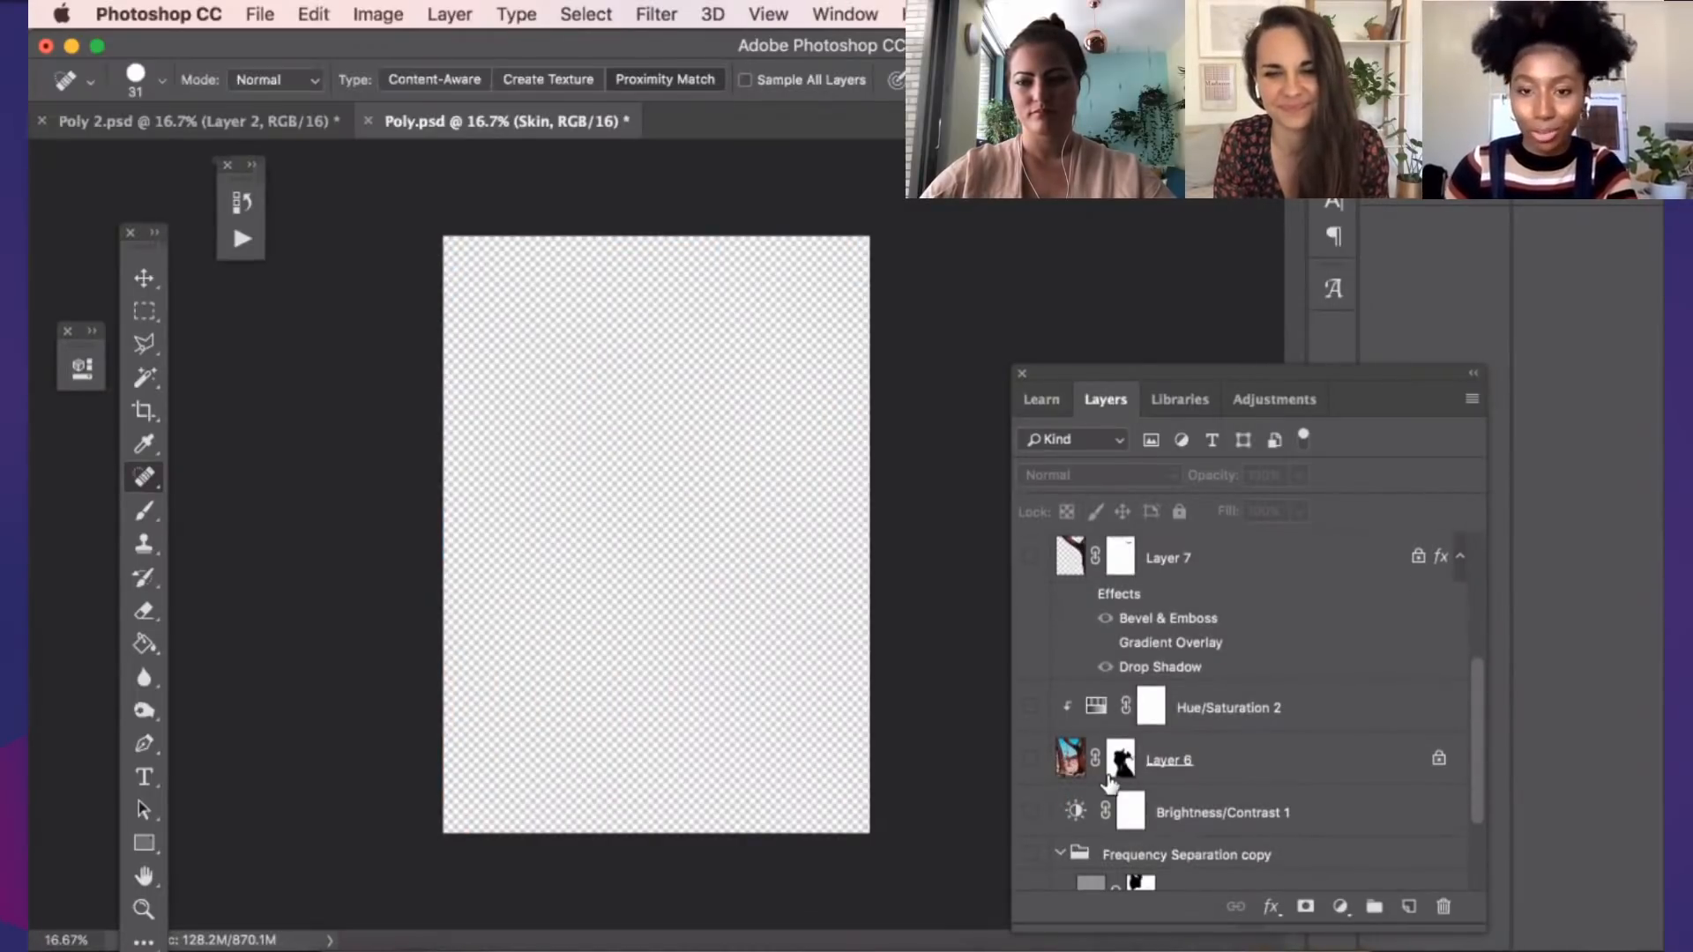
# Show the original portrait Background, the Frequency Separation copy group and its Skin layer
pyautogui.scroll(-3, 1109, 783)
pyautogui.click(1031, 866)
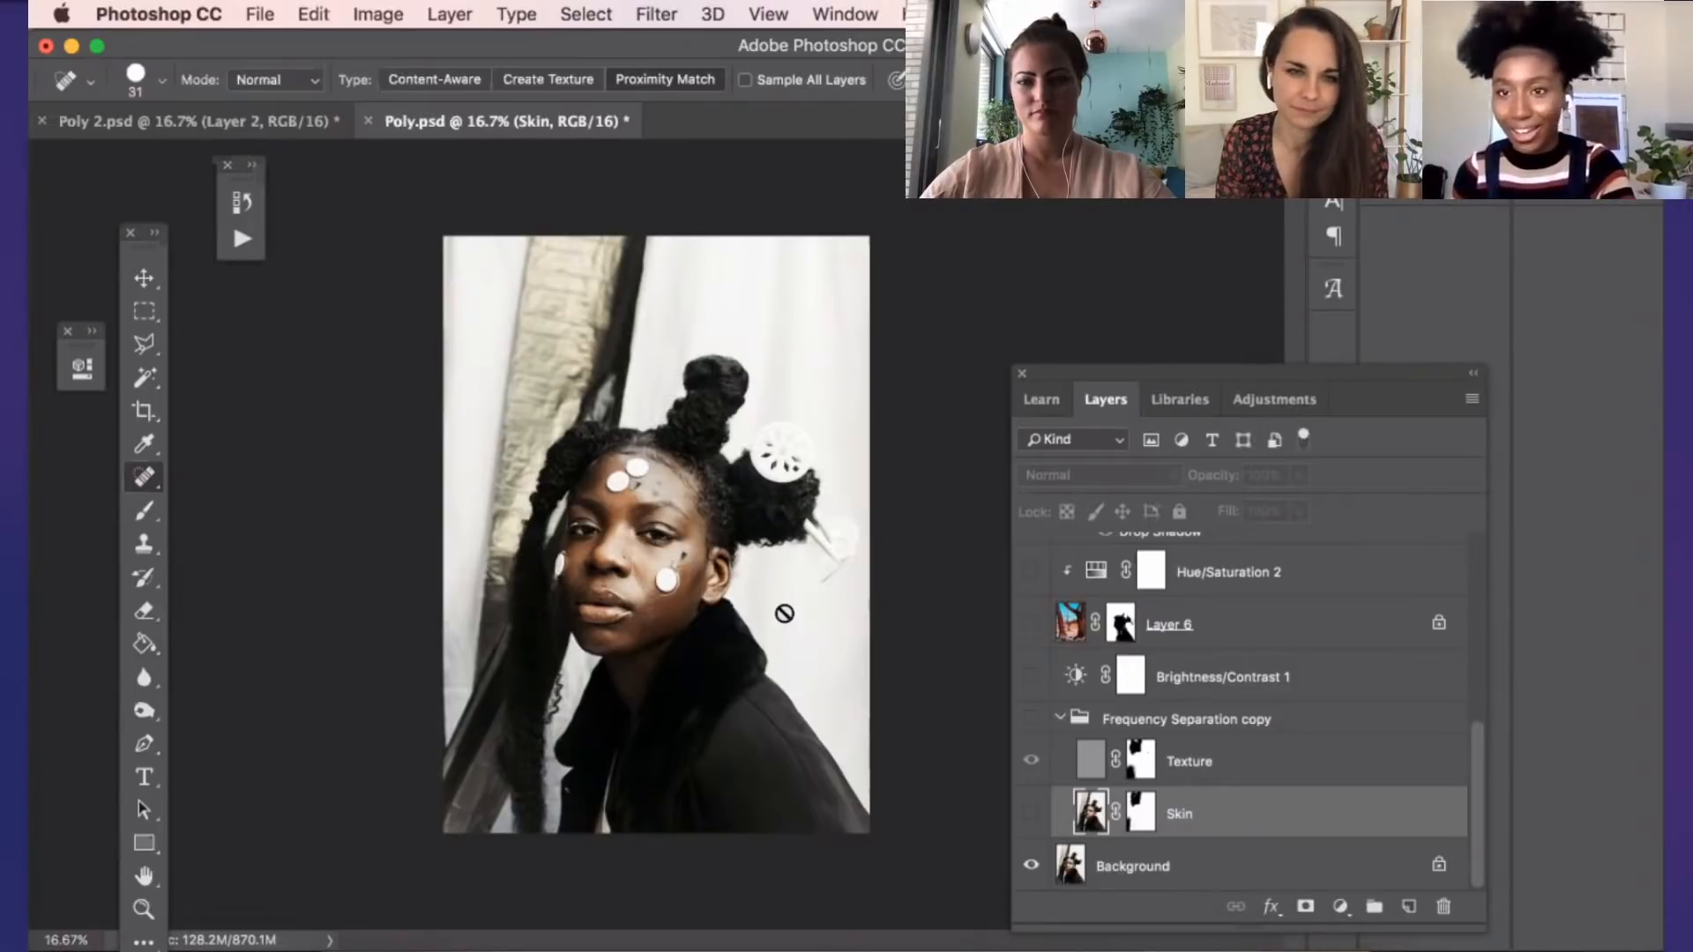
pyautogui.click(1033, 719)
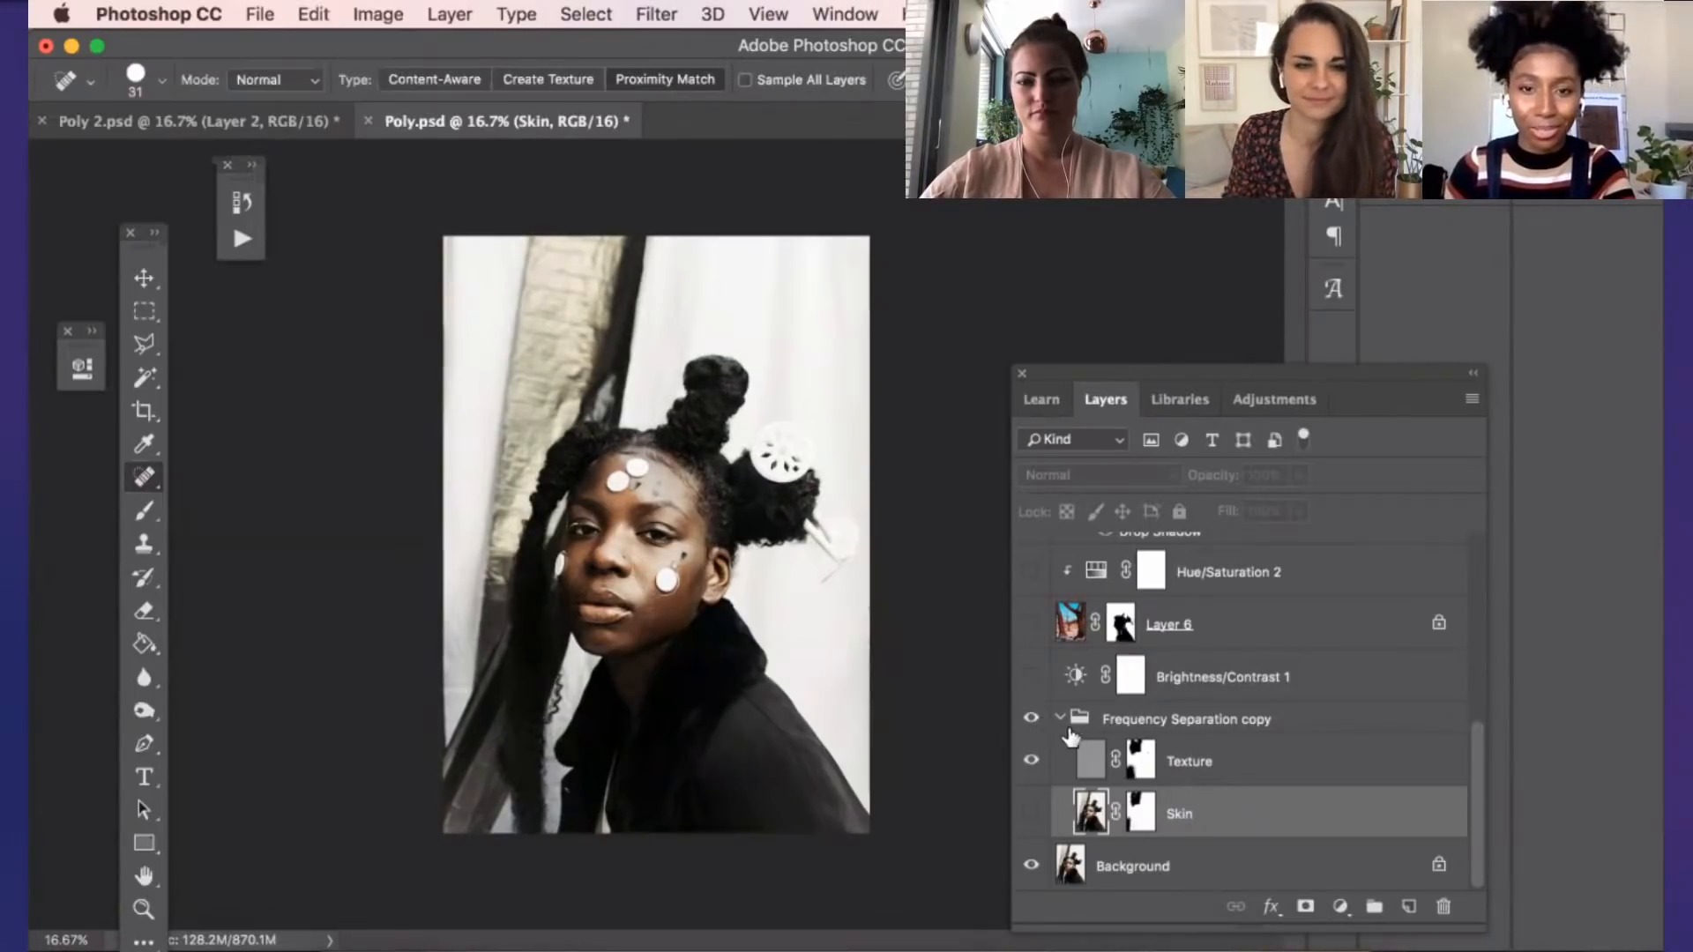
pyautogui.click(1033, 811)
# Turn Brightness/Contrast 1, Layer 6, Hue/Saturation 2 and the foreground branch Layer 7 back on
pyautogui.scroll(1, 1047, 818)
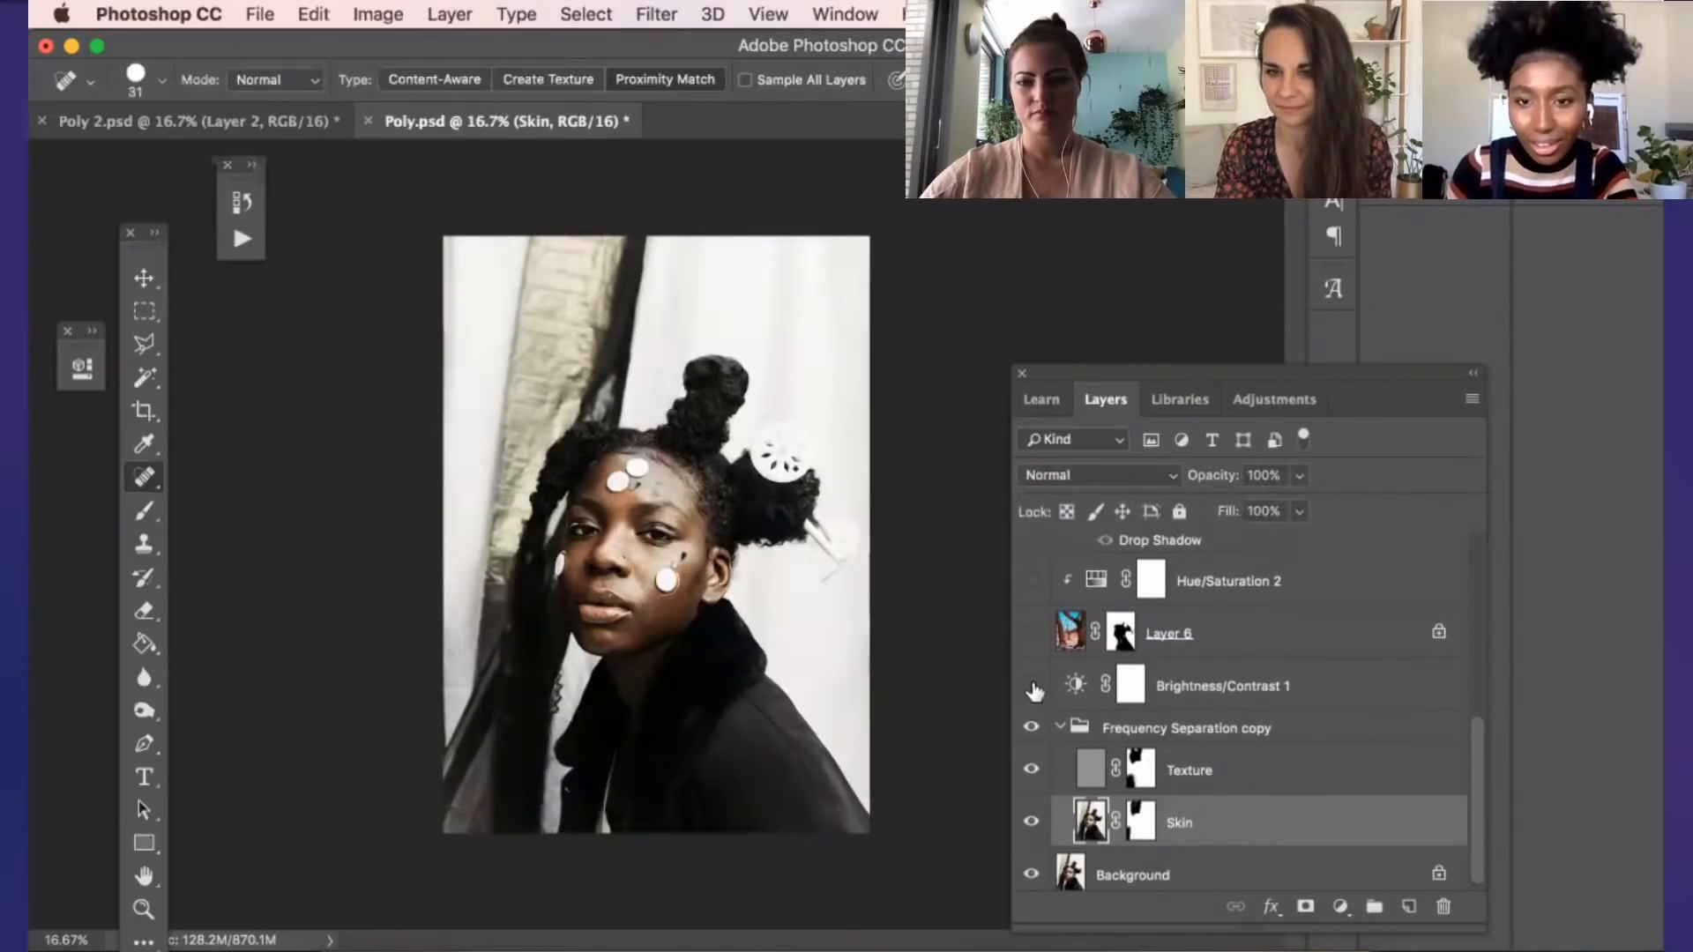
pyautogui.click(1031, 684)
pyautogui.click(1031, 631)
pyautogui.scroll(1, 1045, 657)
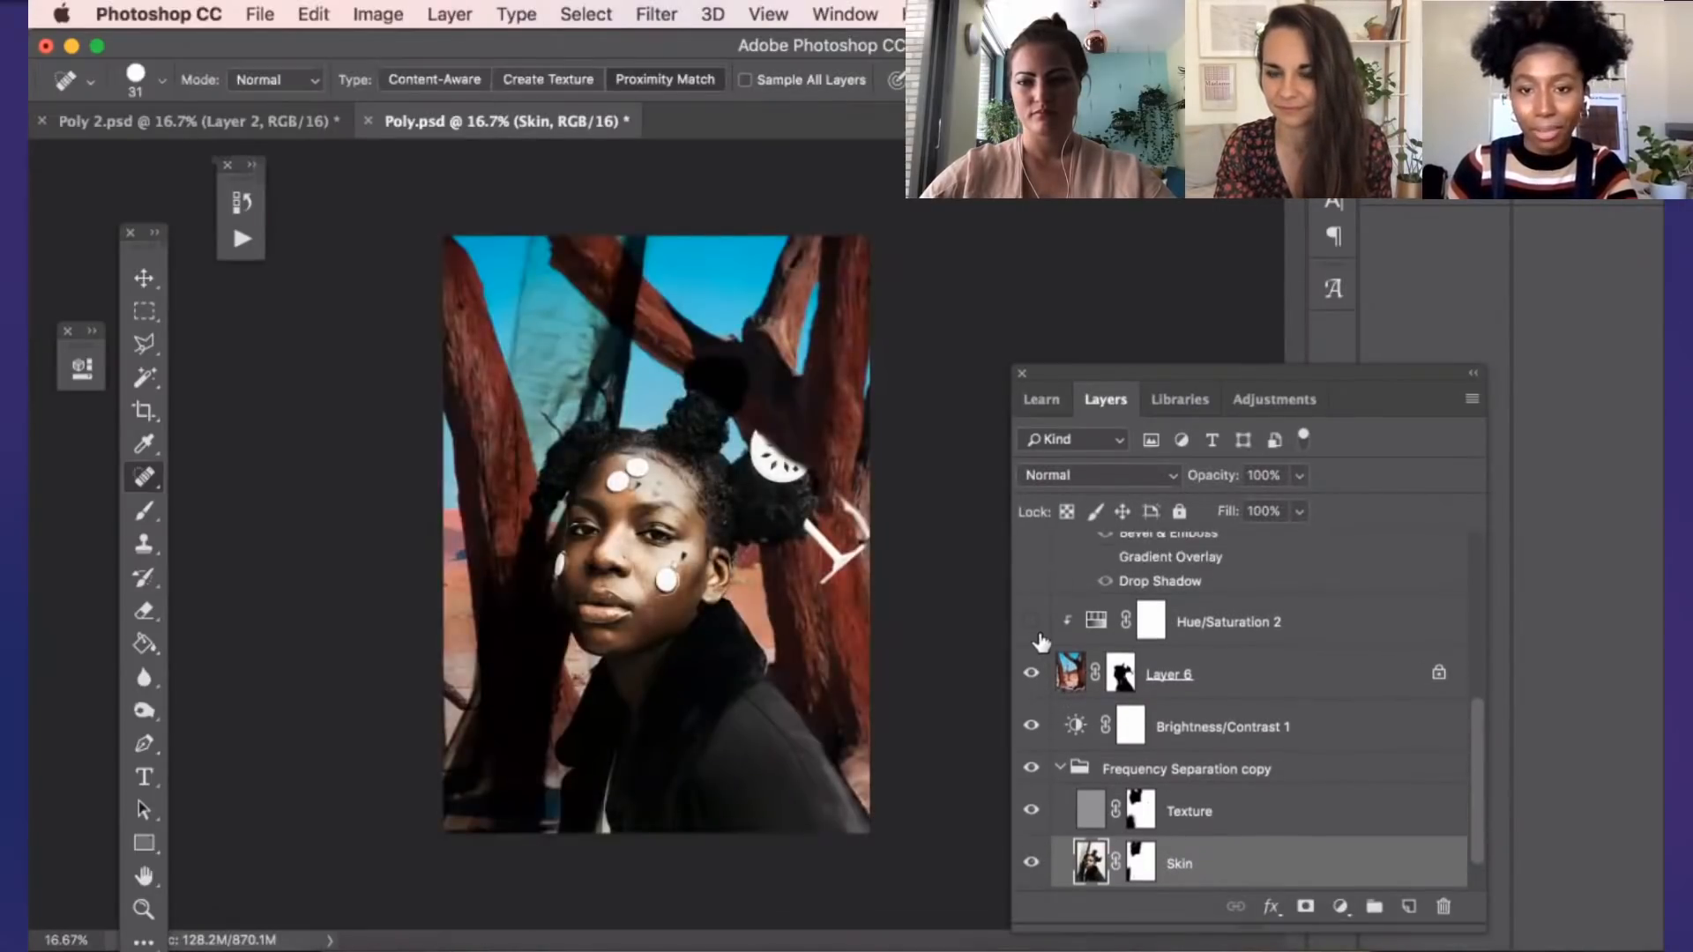
pyautogui.click(1032, 557)
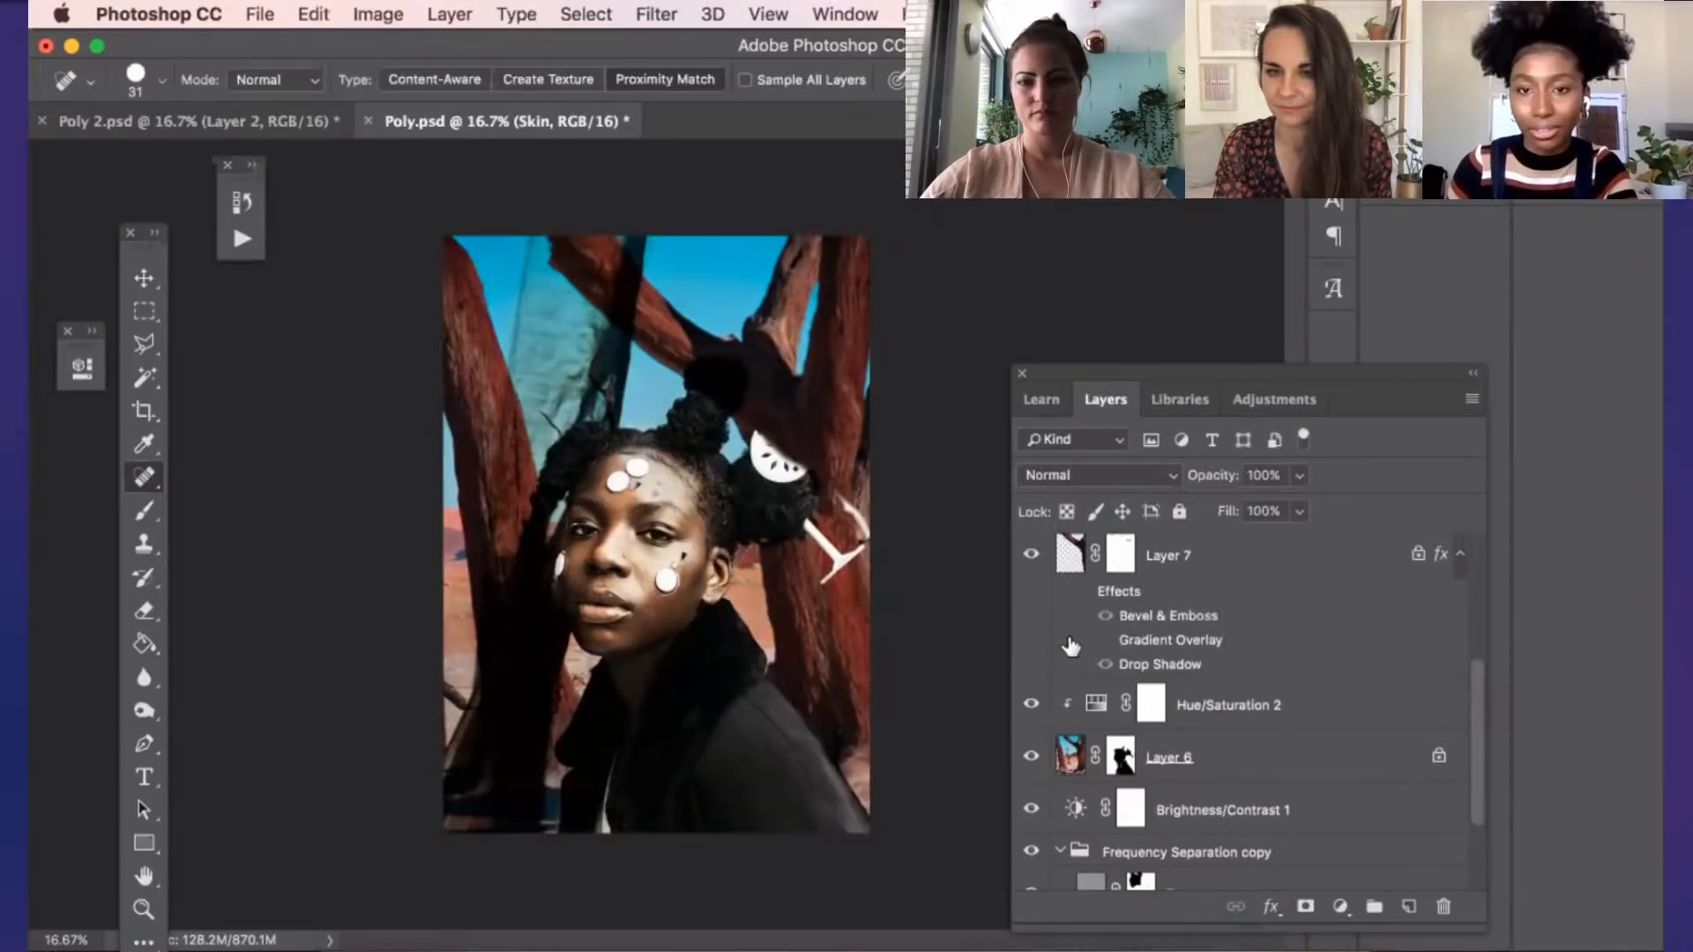
pyautogui.scroll(3, 1071, 651)
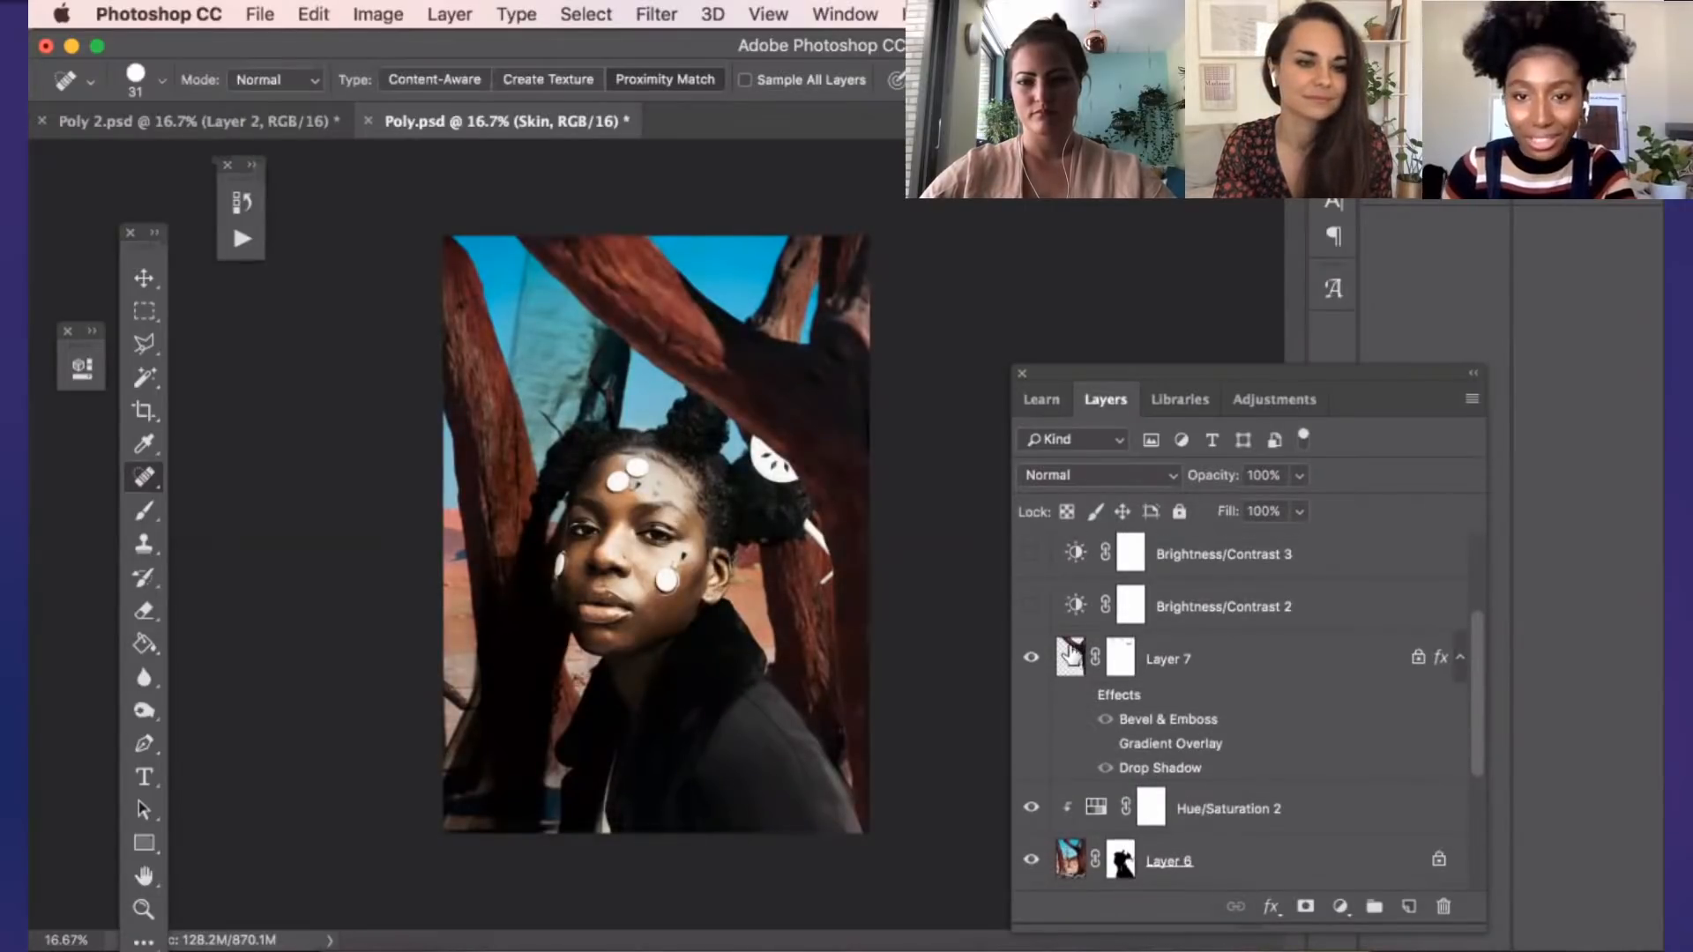
# Show the Brightness/Contrast 2 and 3 adjustments, Layer 3, Layer 9 and the moon Layer 8
pyautogui.scroll(1, 1072, 657)
pyautogui.click(1036, 694)
pyautogui.click(1034, 659)
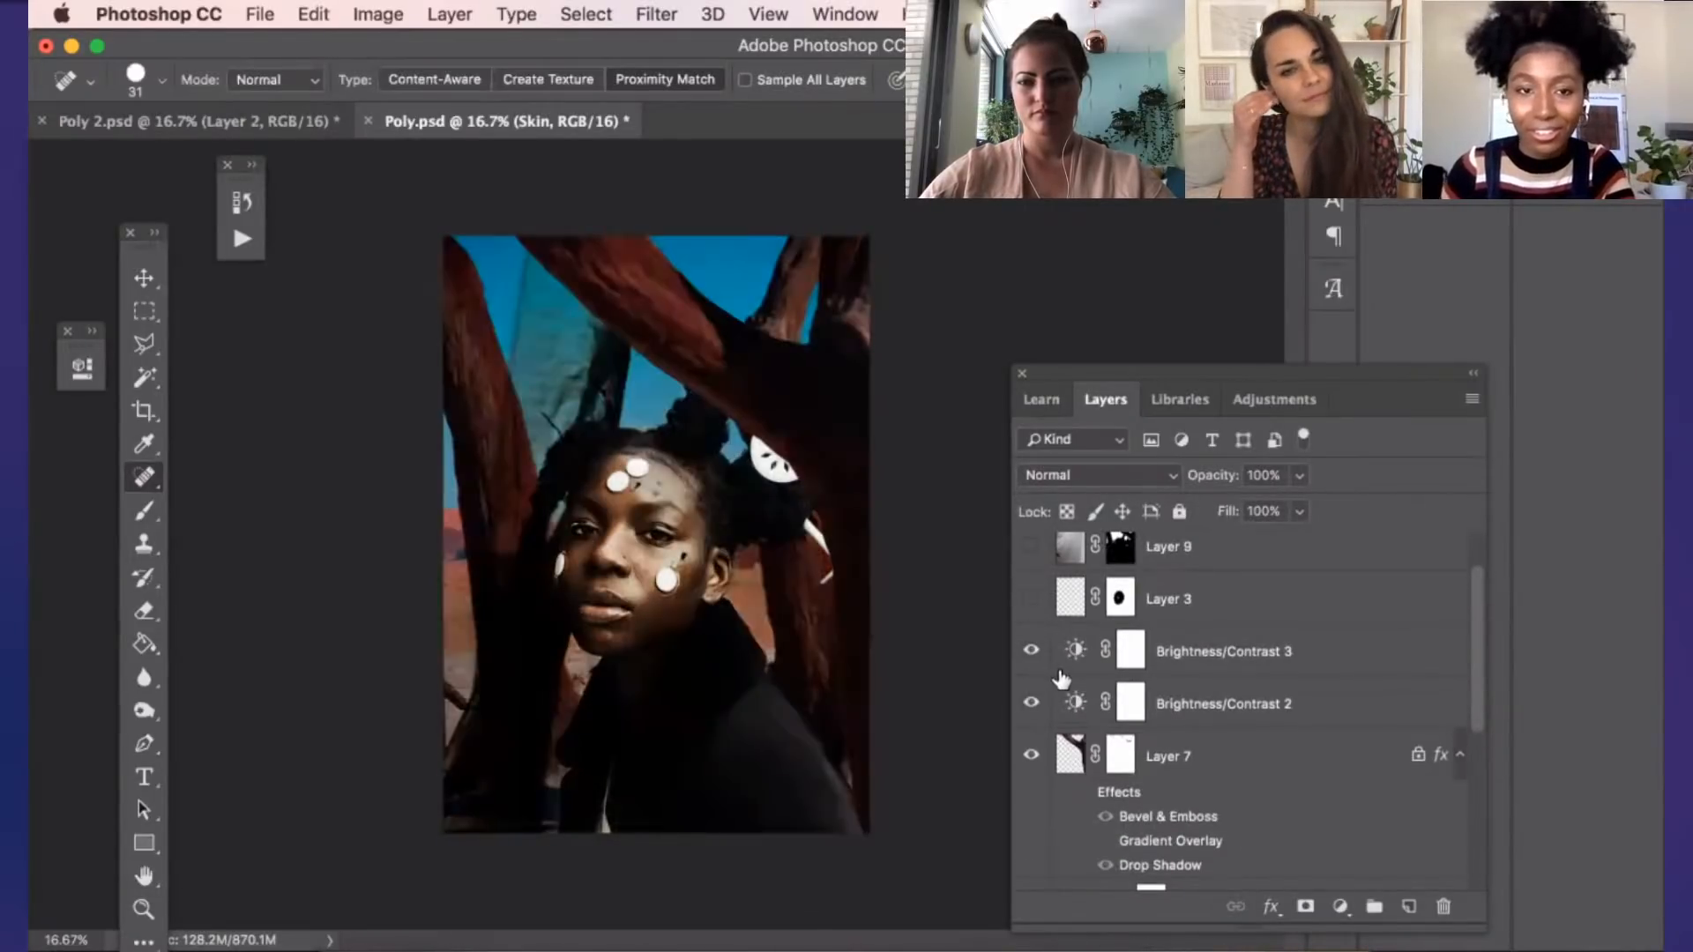
pyautogui.scroll(1, 1061, 679)
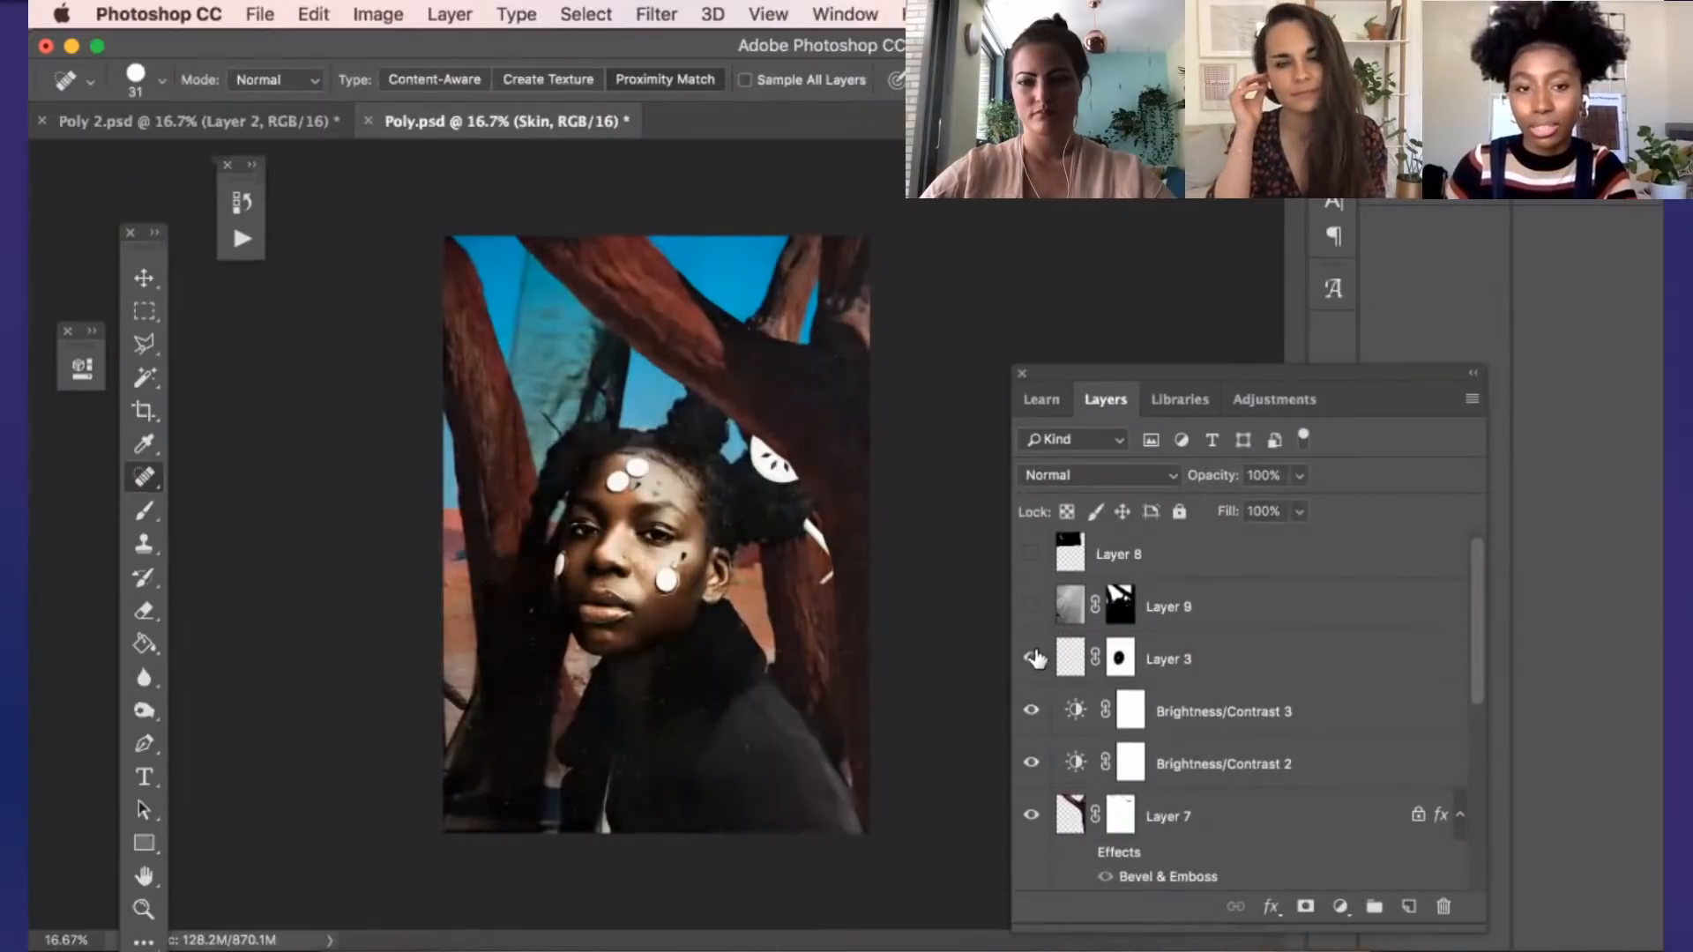
pyautogui.scroll(1, 1036, 659)
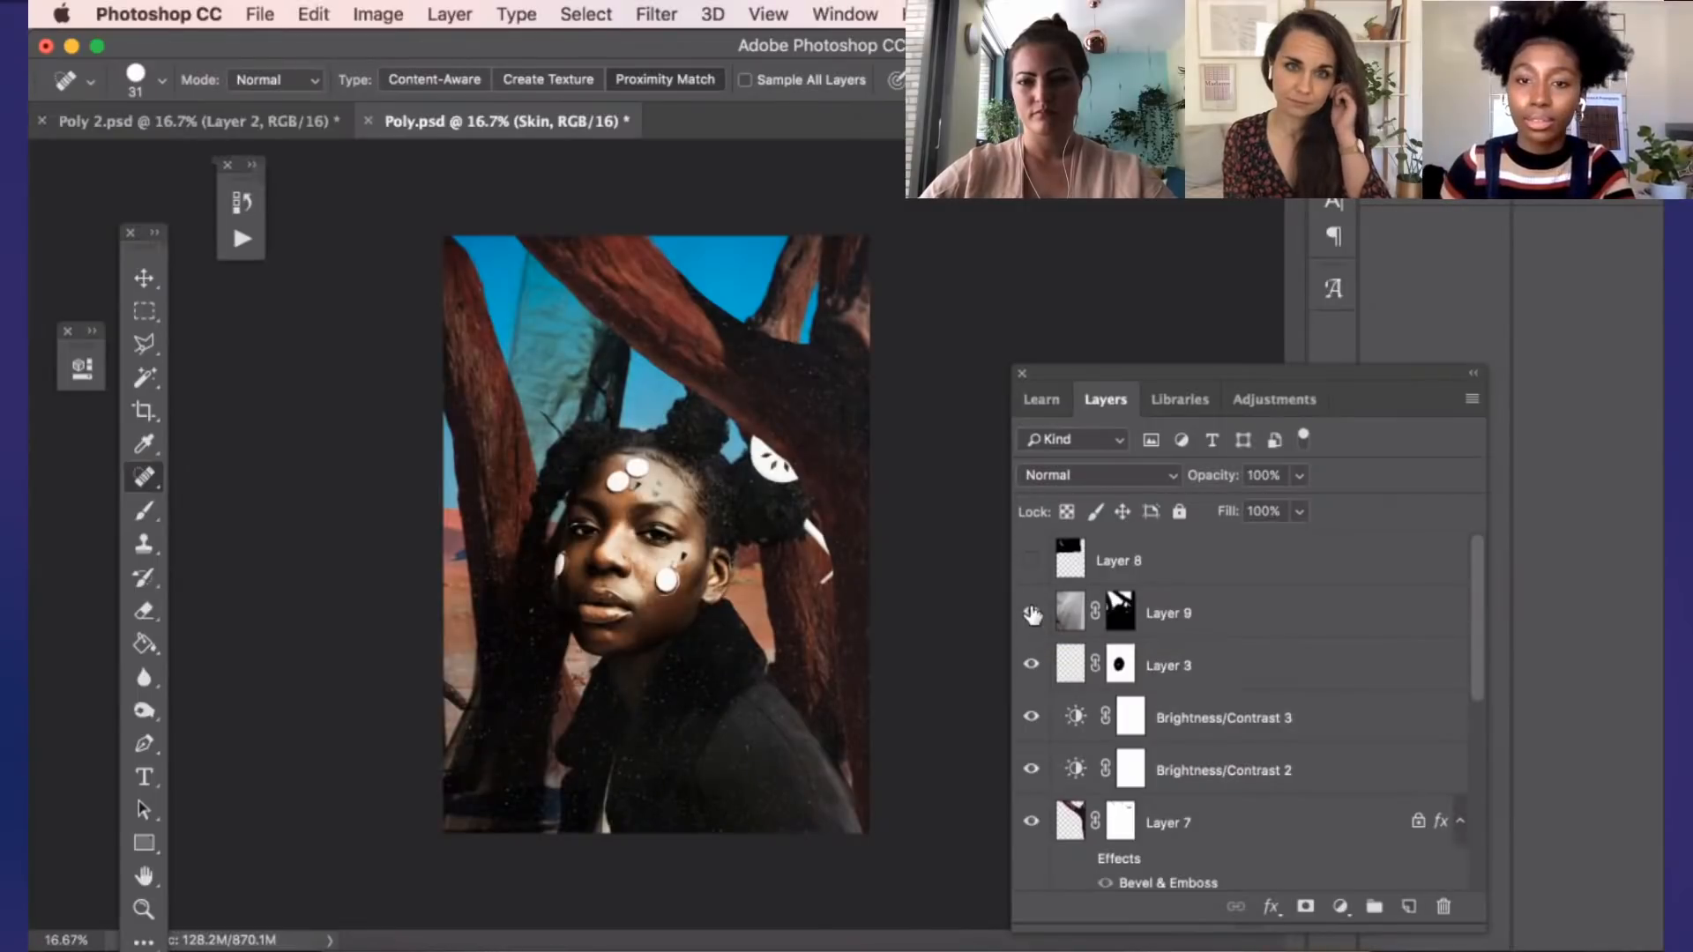
pyautogui.click(1031, 612)
pyautogui.click(1031, 561)
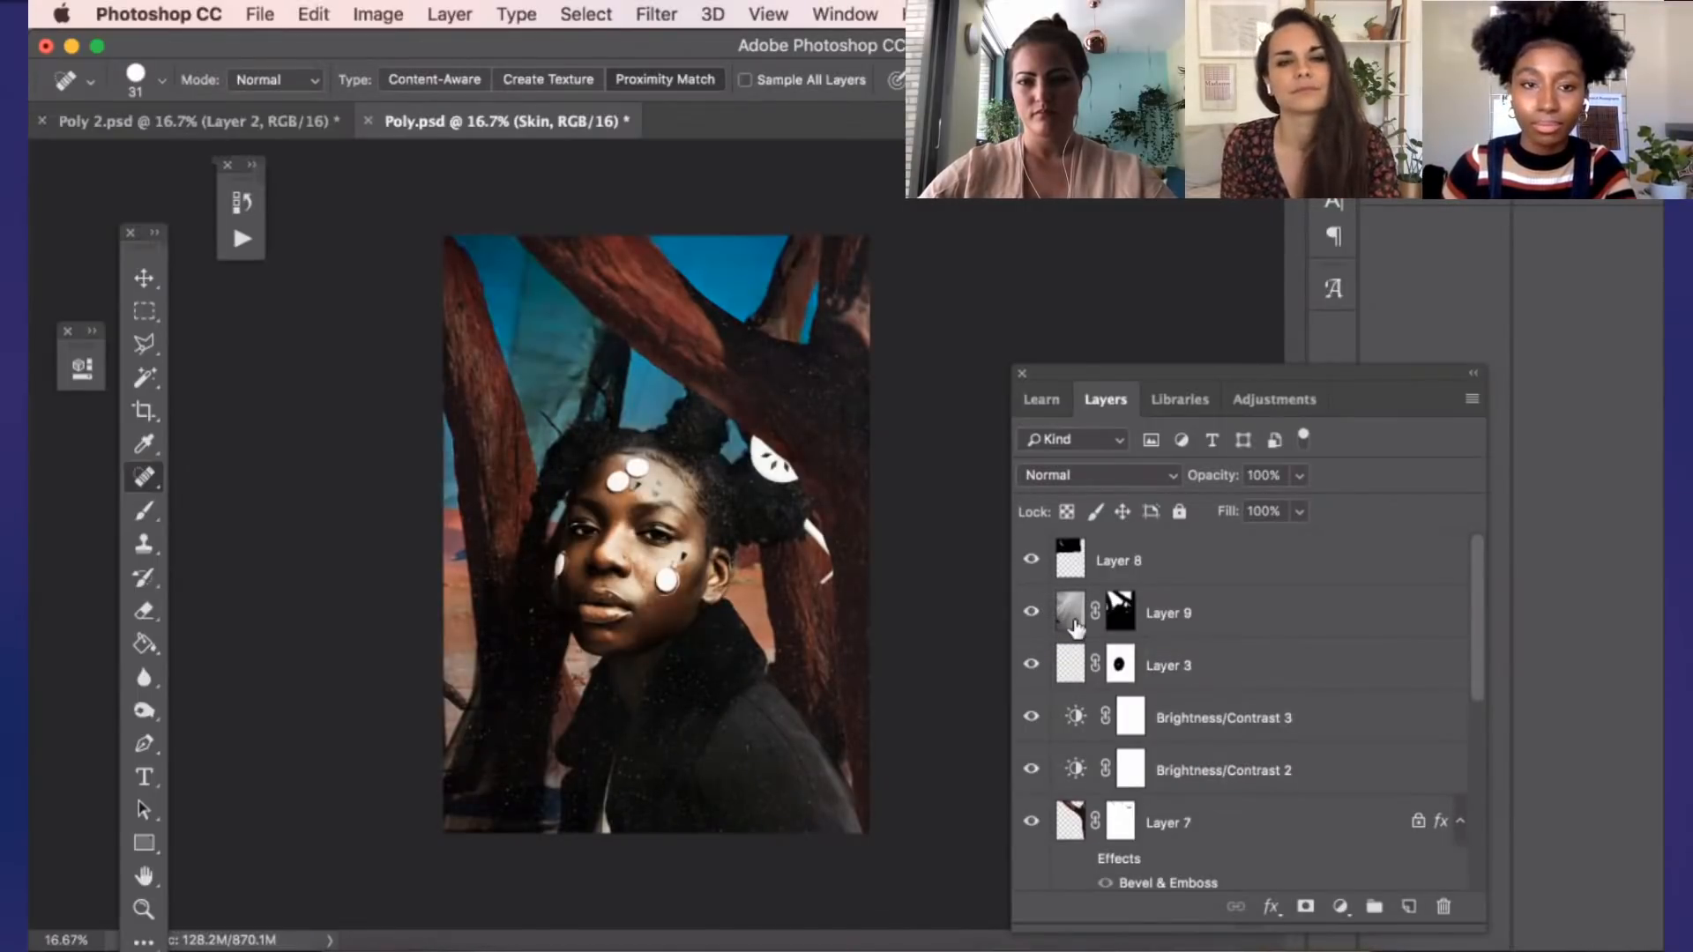
# Toggle the Background layer's visibility to compare the composite with and without it, leaving it hidden
pyautogui.scroll(-5, 1032, 794)
pyautogui.click(1032, 873)
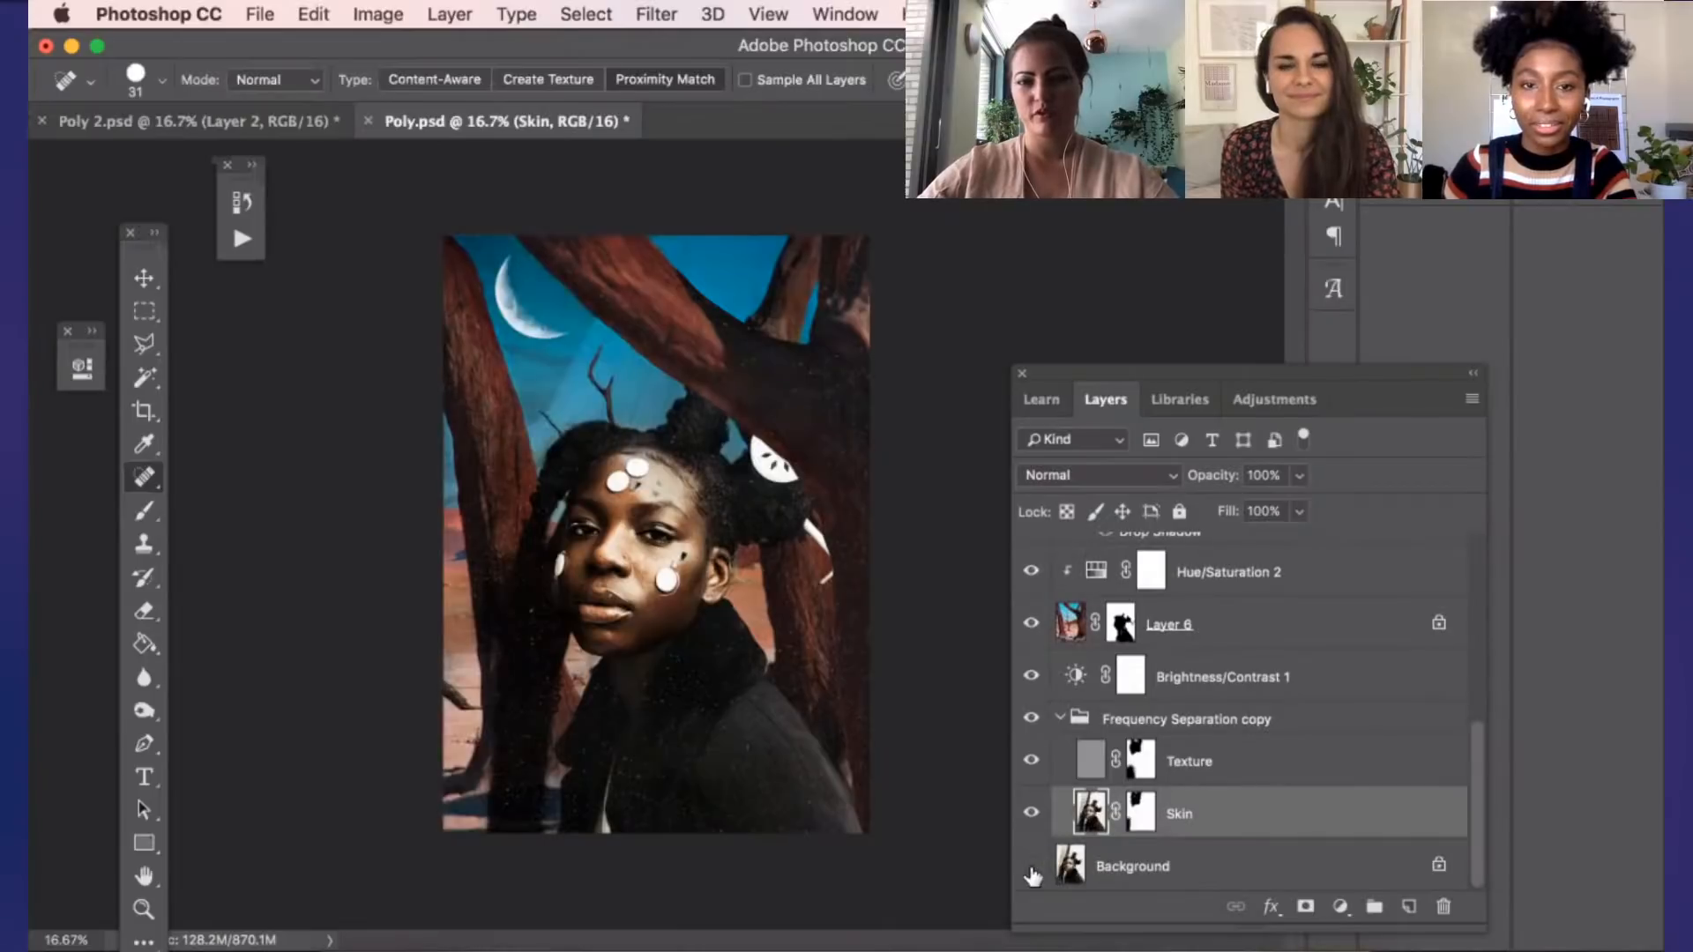
pyautogui.click(1031, 871)
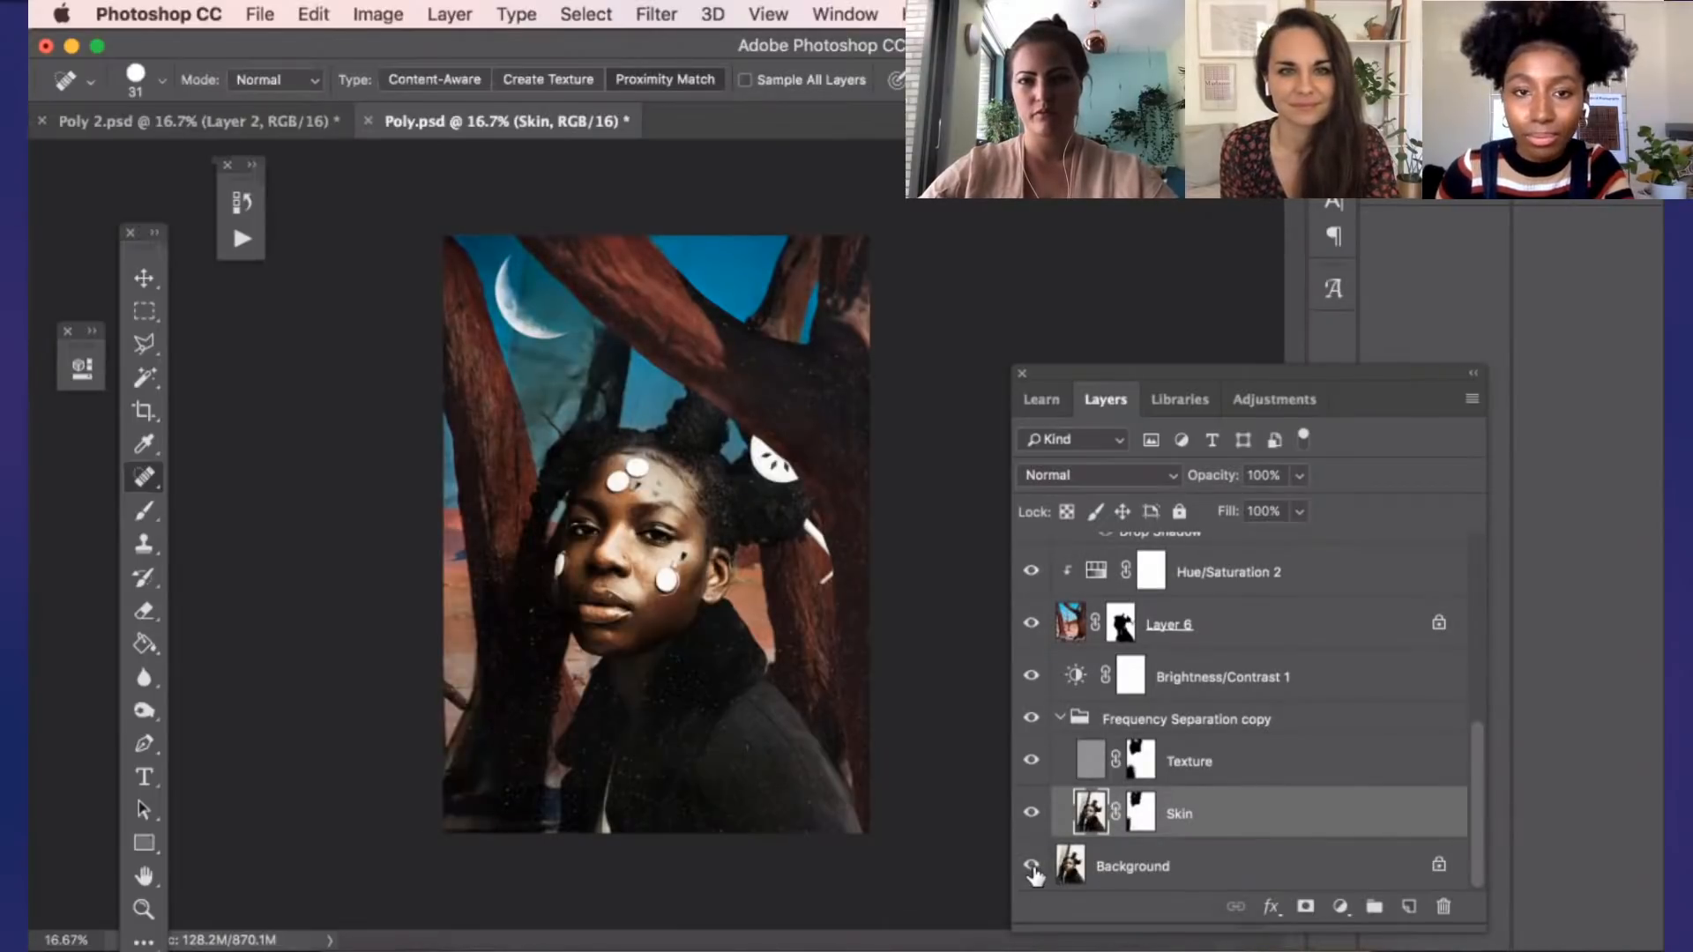
pyautogui.click(1032, 869)
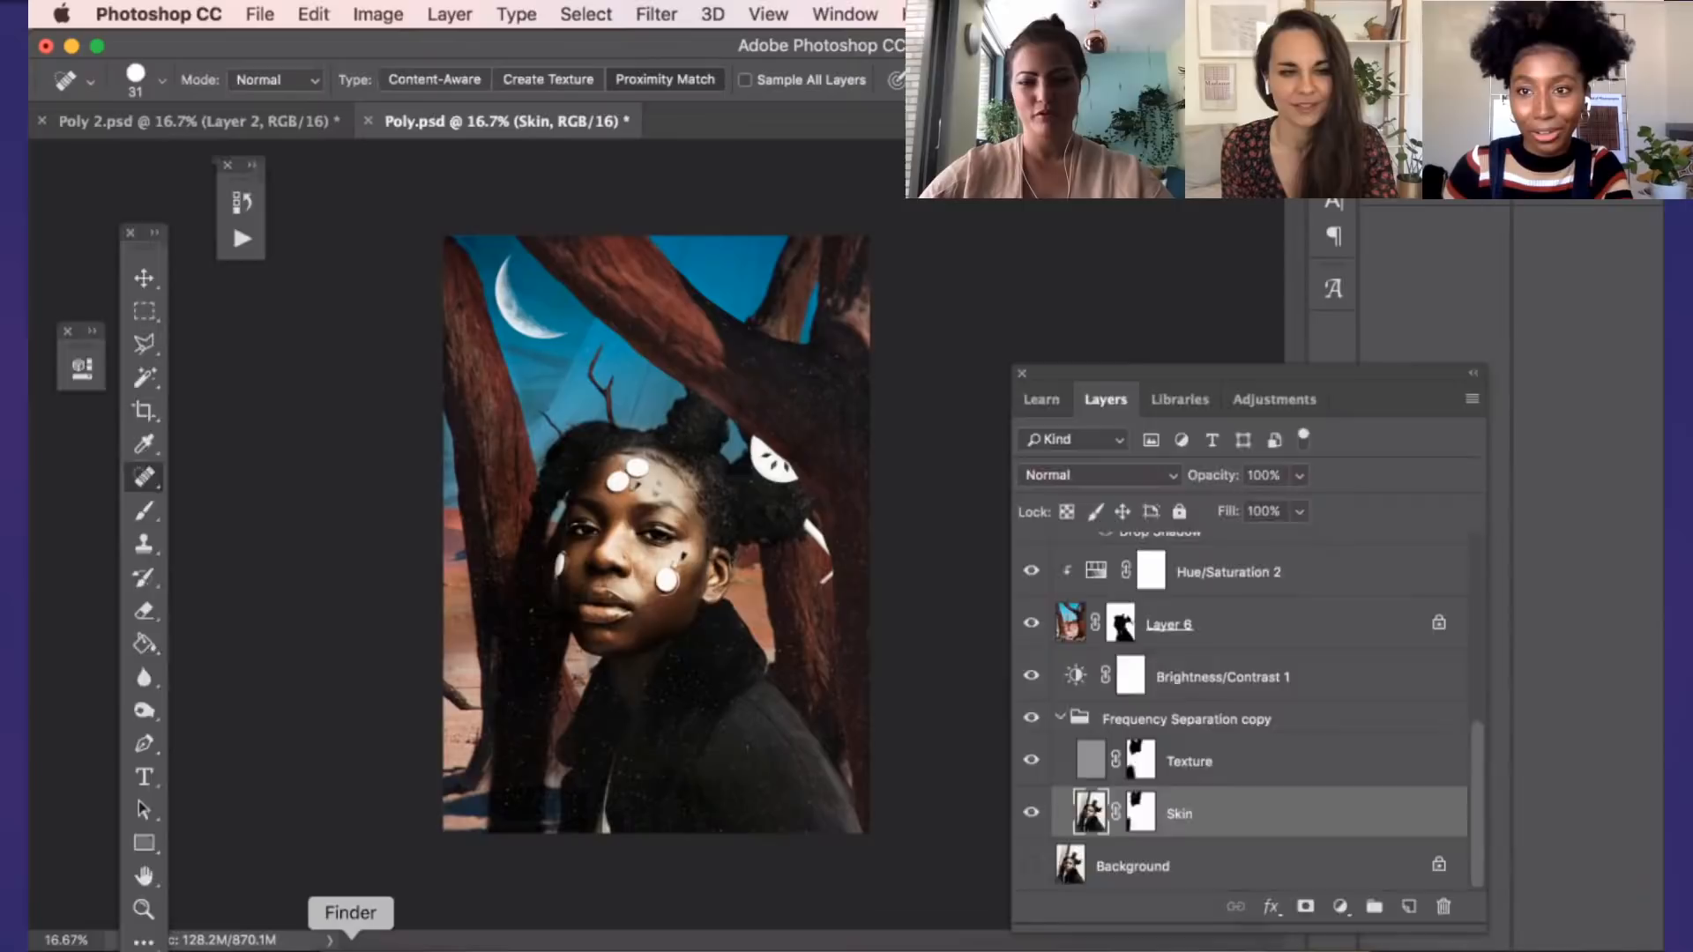
# Preview Retouching 2.psd in Finder's Adobe Live folder, and close the Poly.psd document in Photoshop
pyautogui.click(350, 945)
pyautogui.click(492, 670)
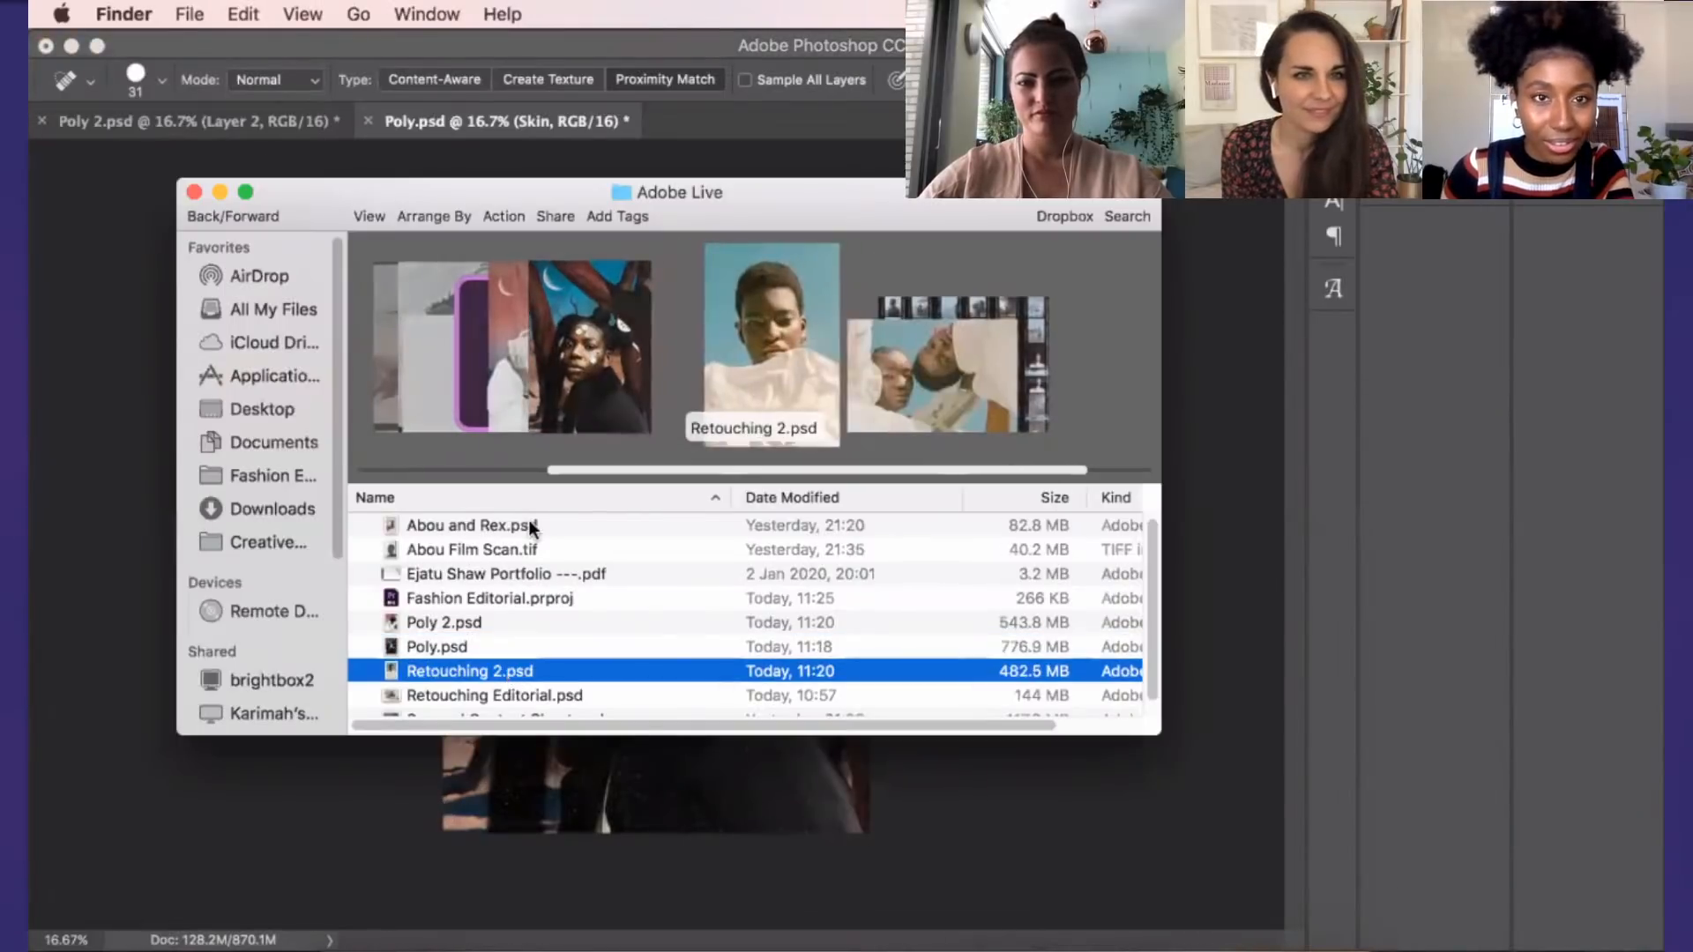
pyautogui.click(367, 124)
pyautogui.click(794, 370)
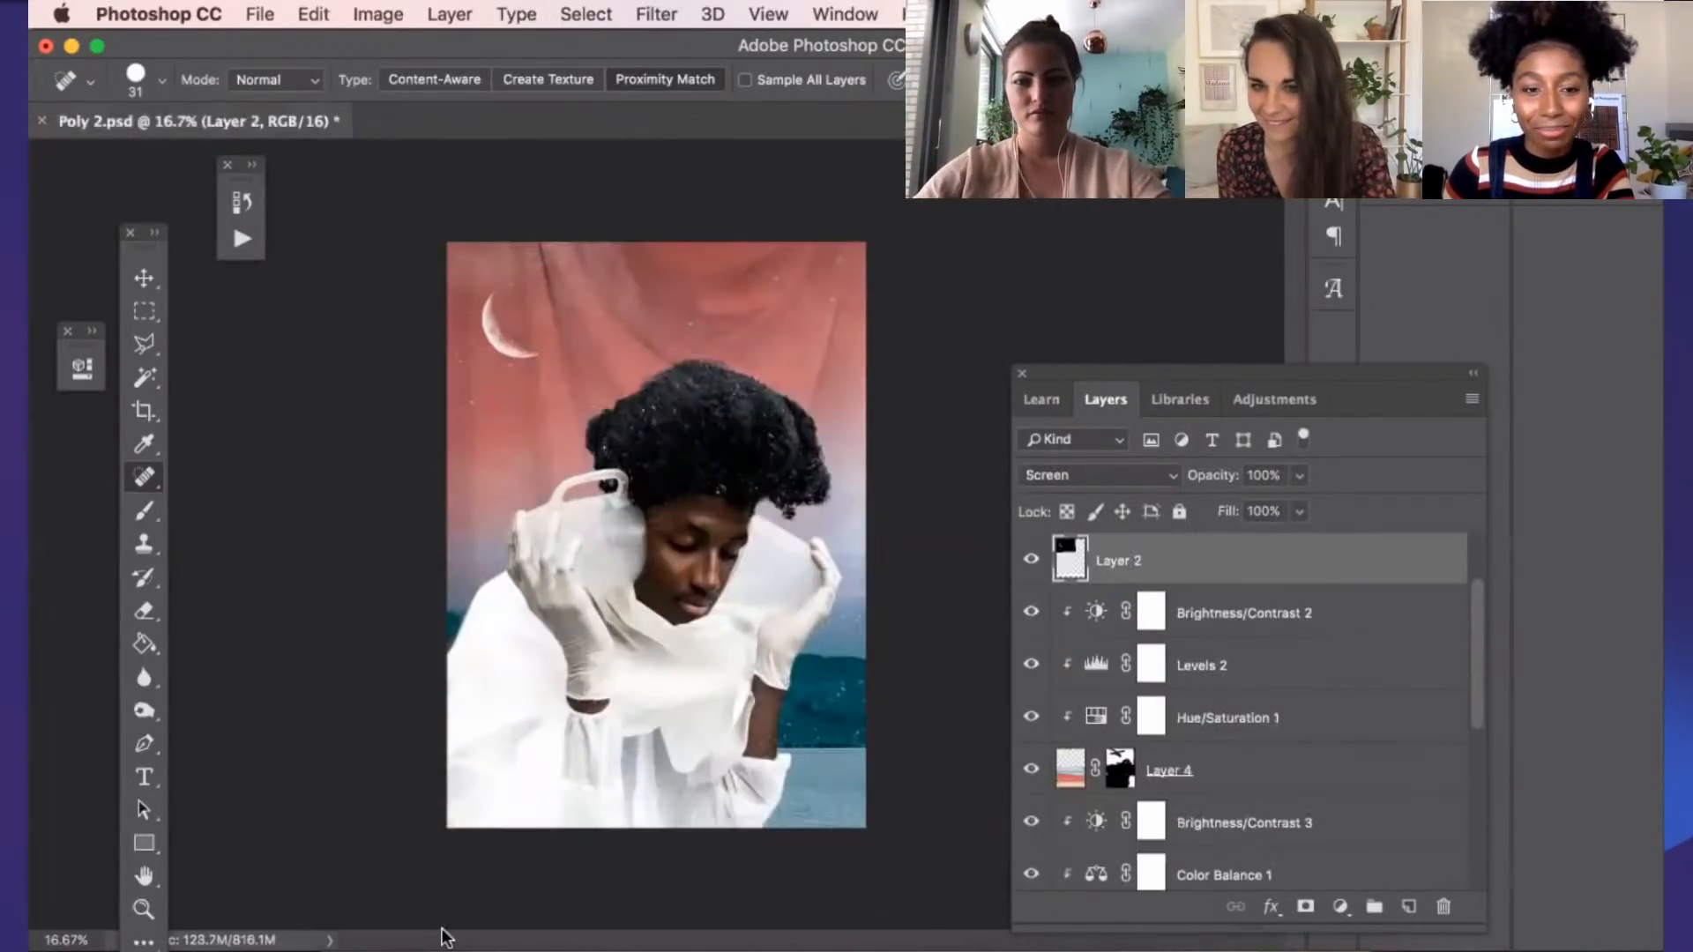
# Switch to the Adobe Live folder in Finder and open Retouching Editorial.psd in Photoshop
pyautogui.click(350, 942)
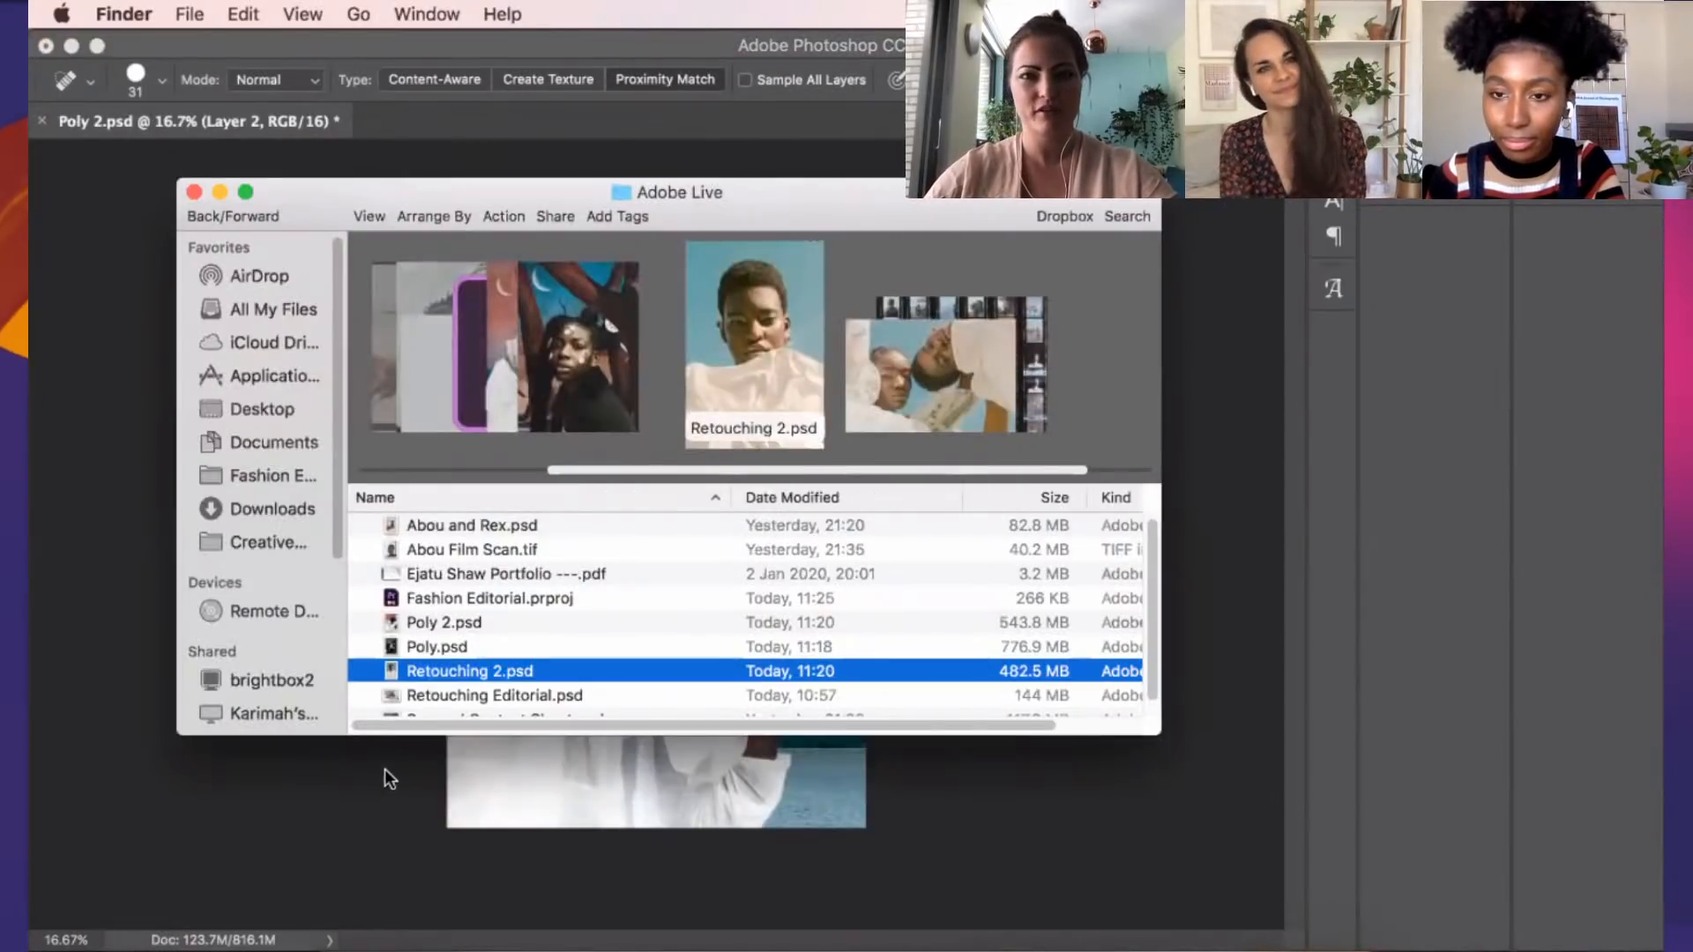
pyautogui.click(459, 642)
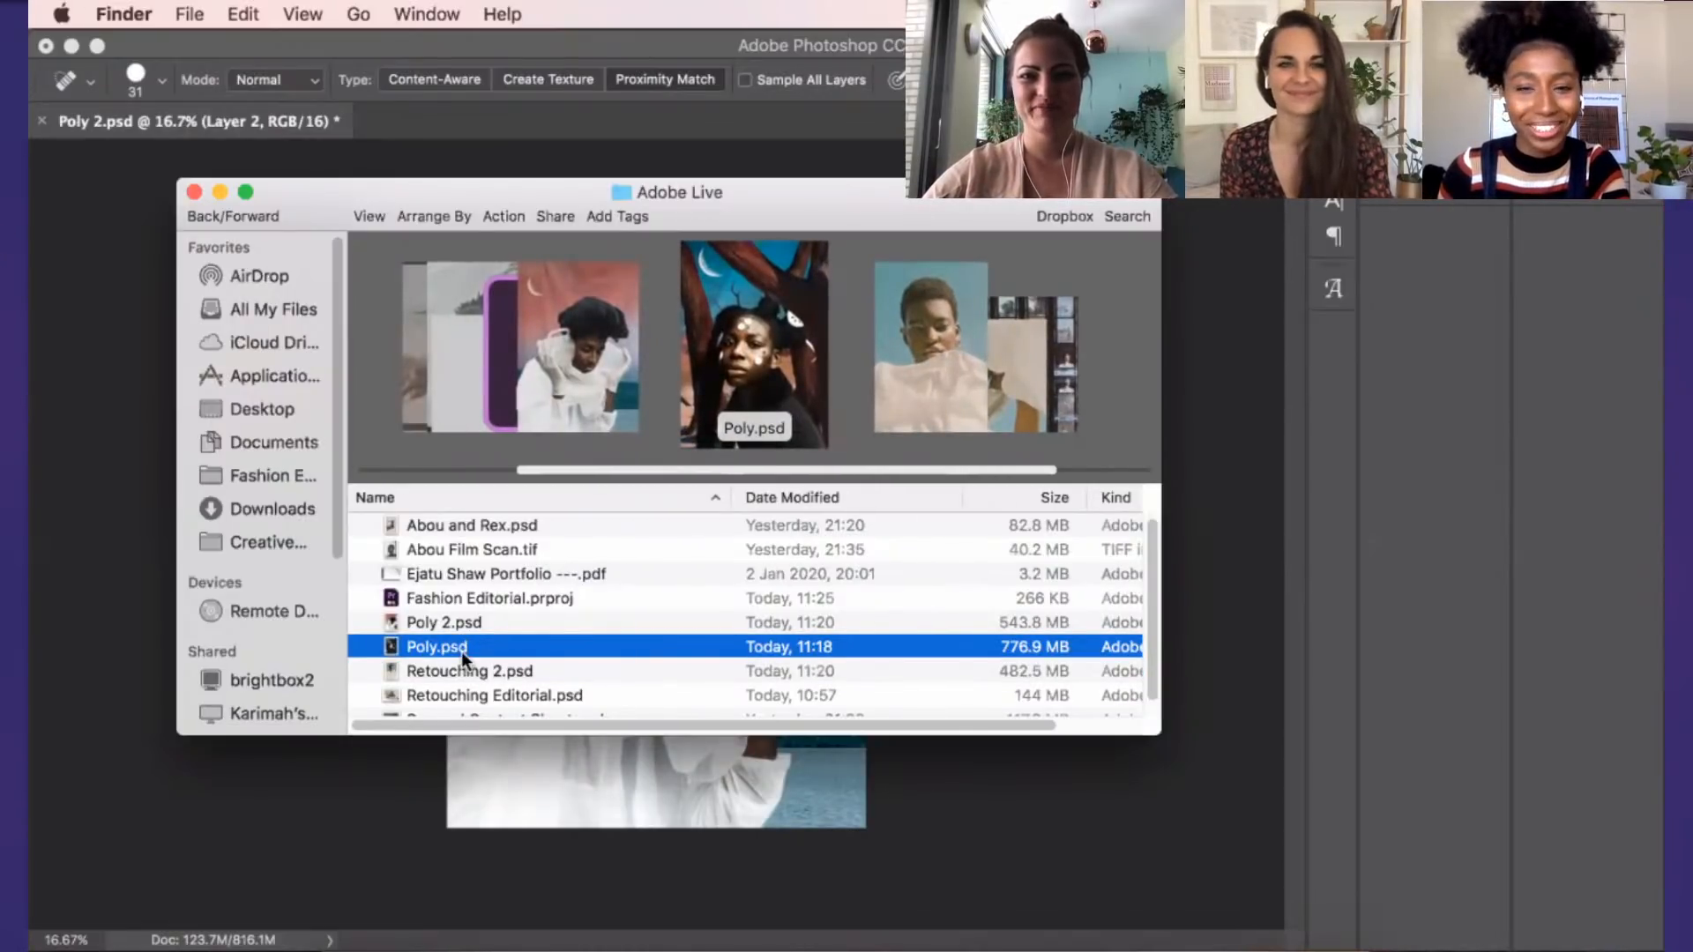
pyautogui.scroll(-1, 462, 653)
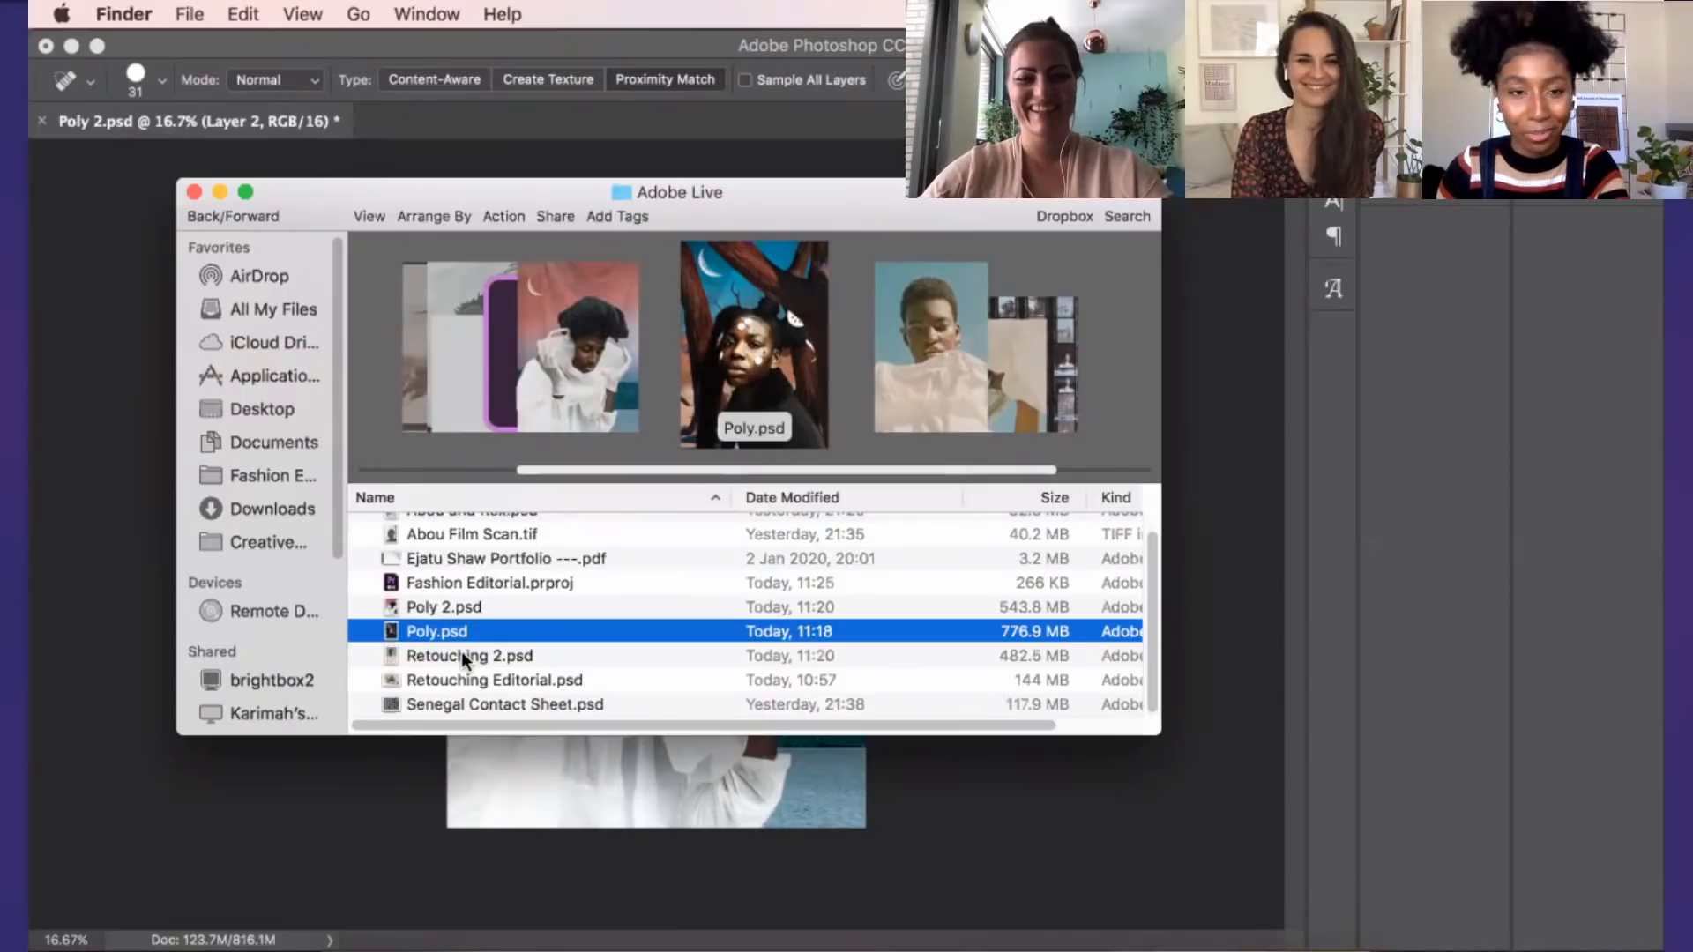
pyautogui.scroll(1, 462, 651)
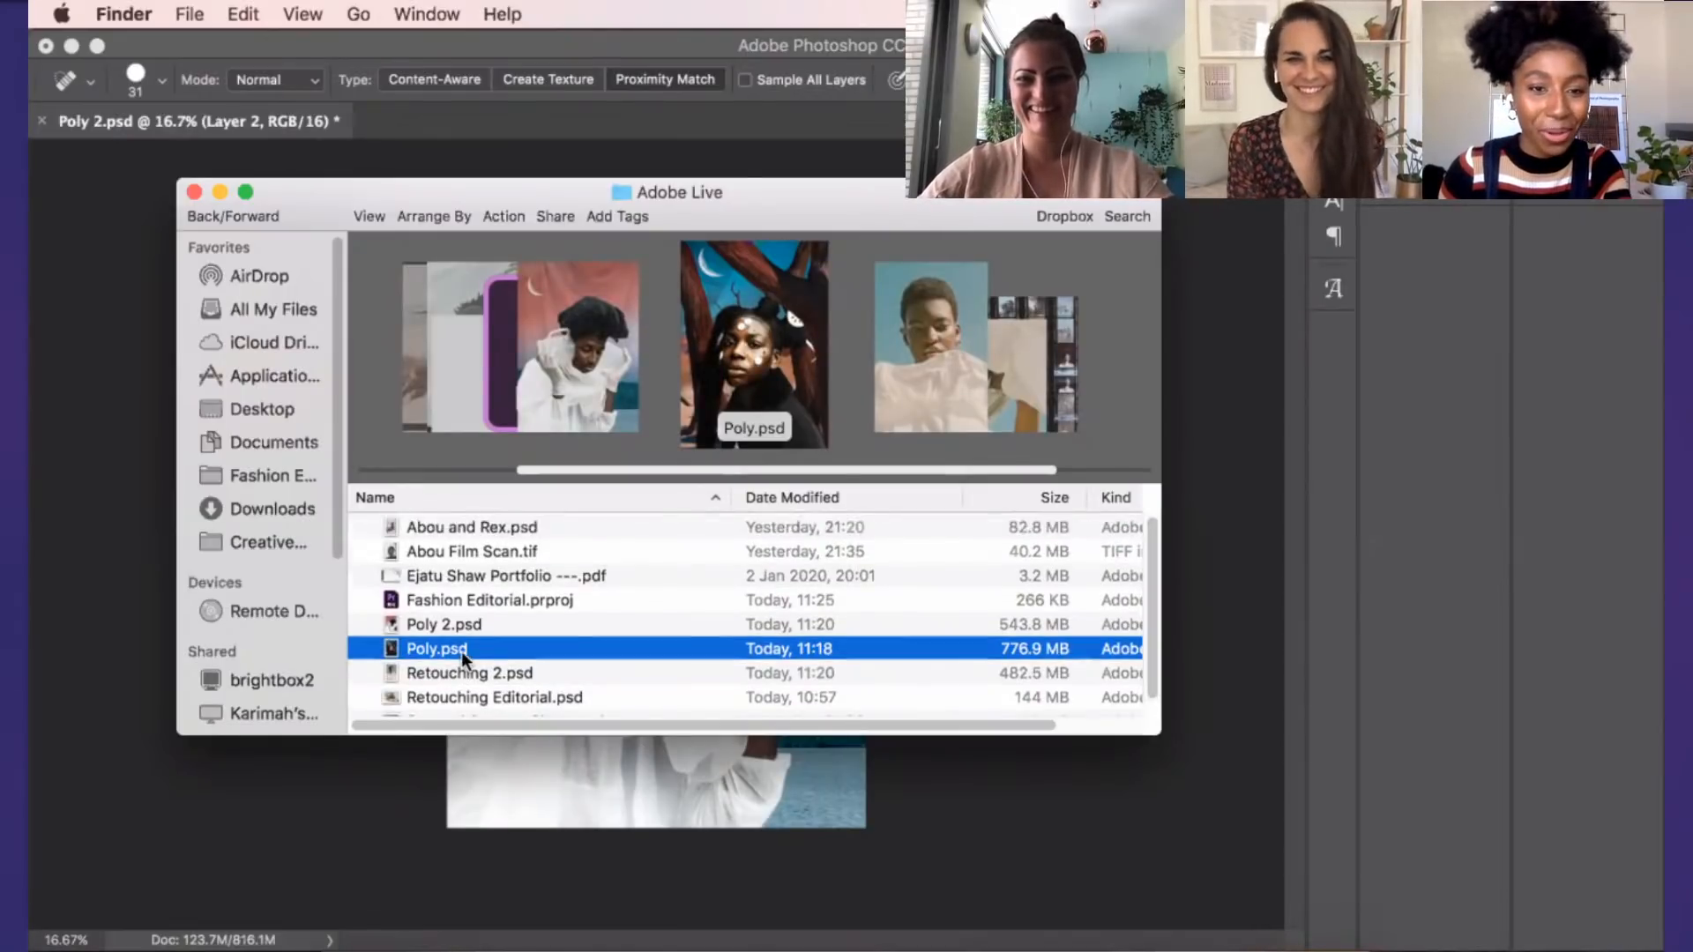
pyautogui.scroll(-1, 476, 663)
pyautogui.click(494, 677)
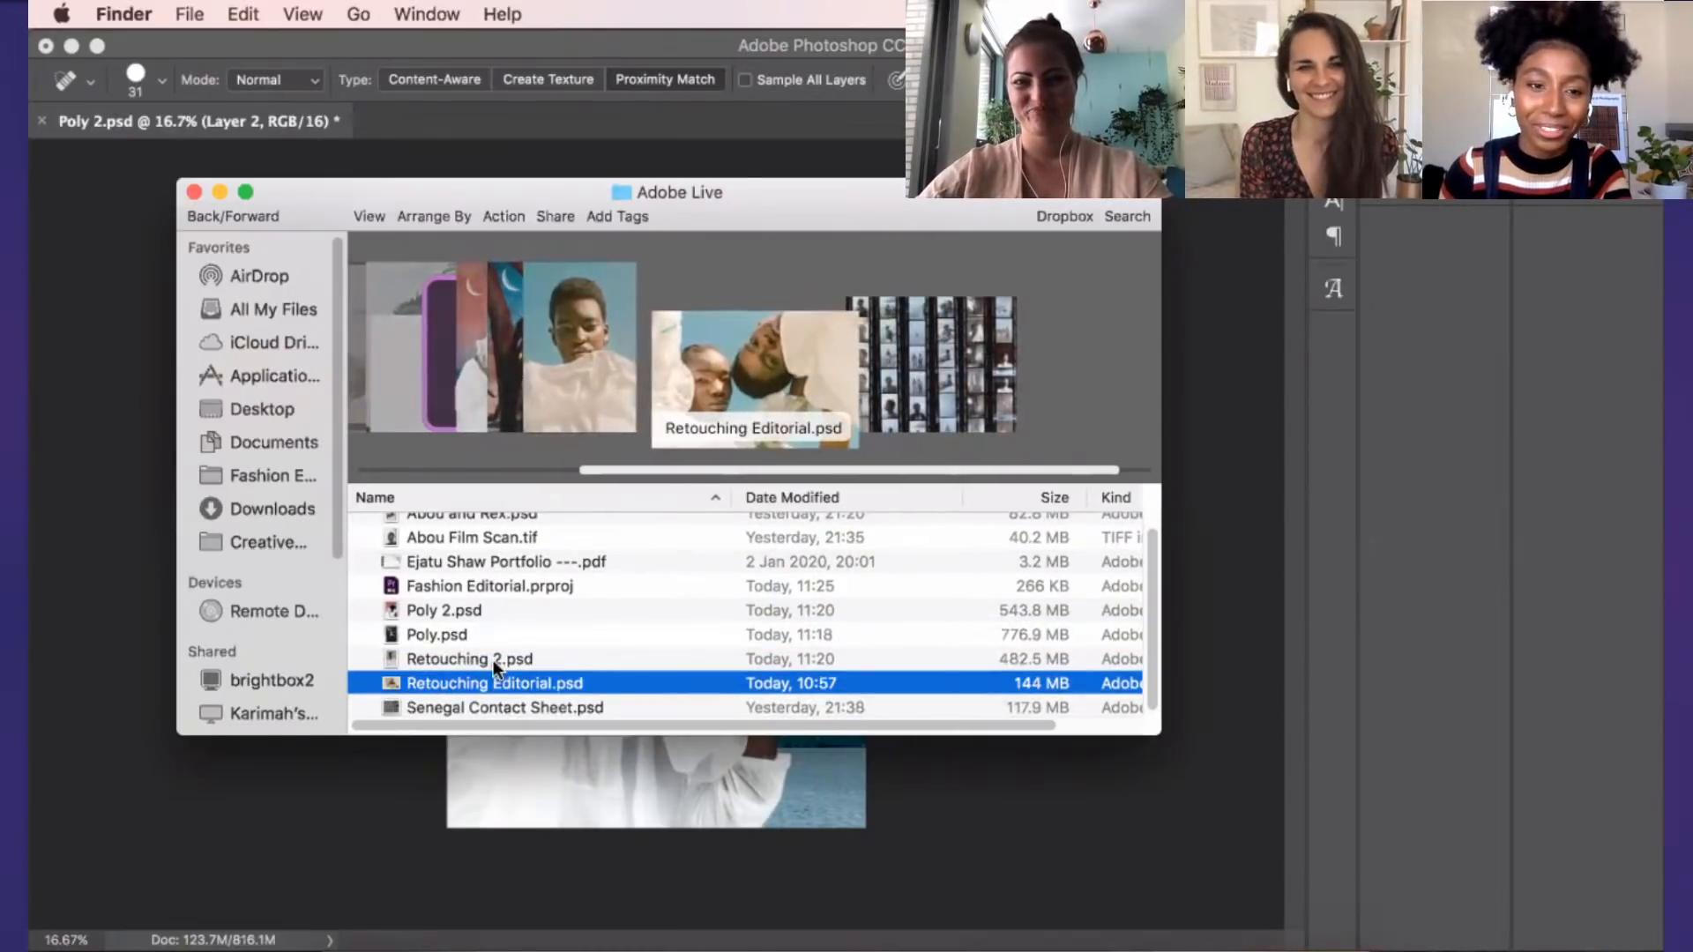
pyautogui.click(490, 659)
pyautogui.doubleClick(489, 679)
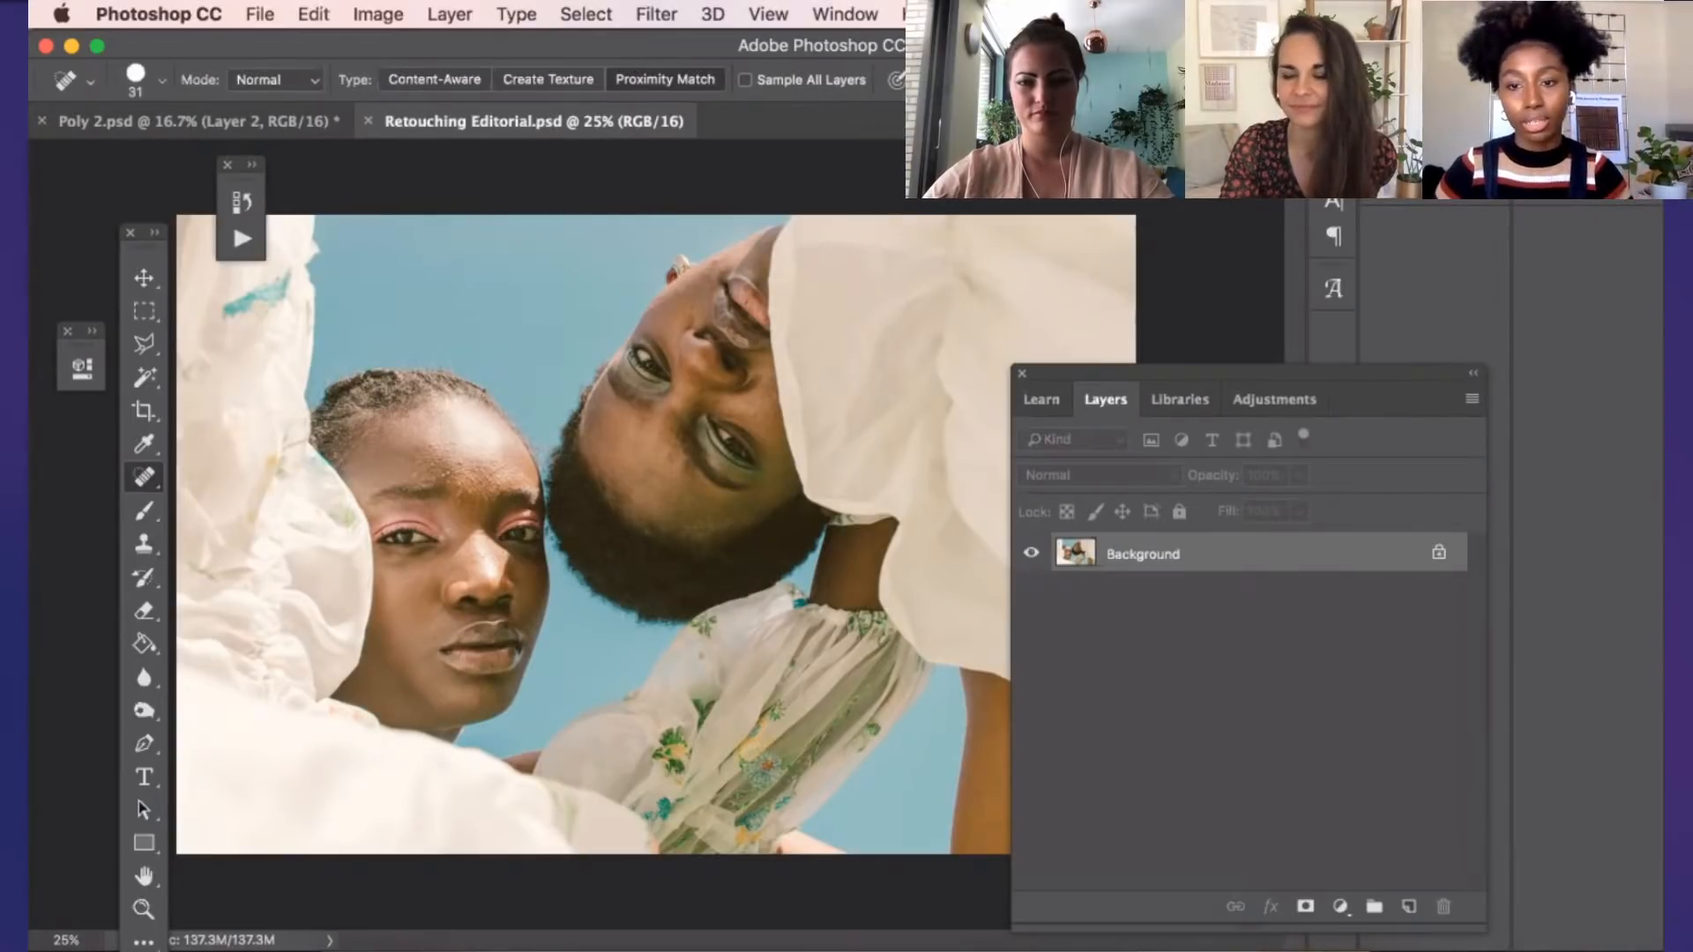
# Display the recorded actions and examine the commands inside the Frequency Separation action
pyautogui.click(843, 14)
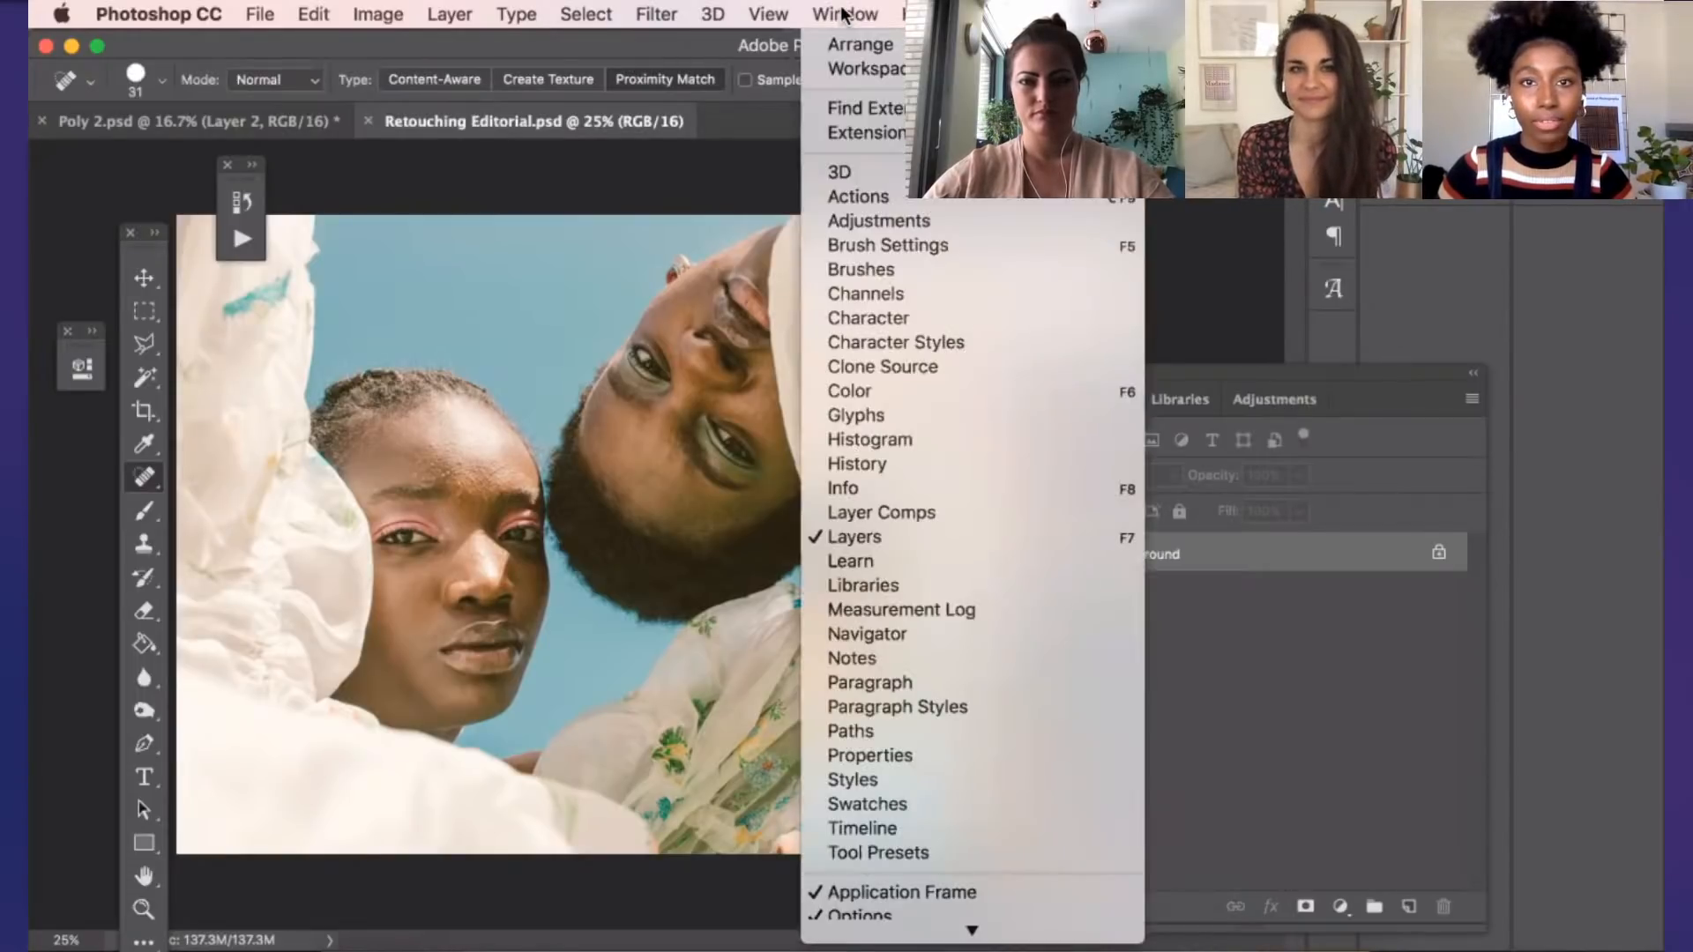
pyautogui.click(710, 41)
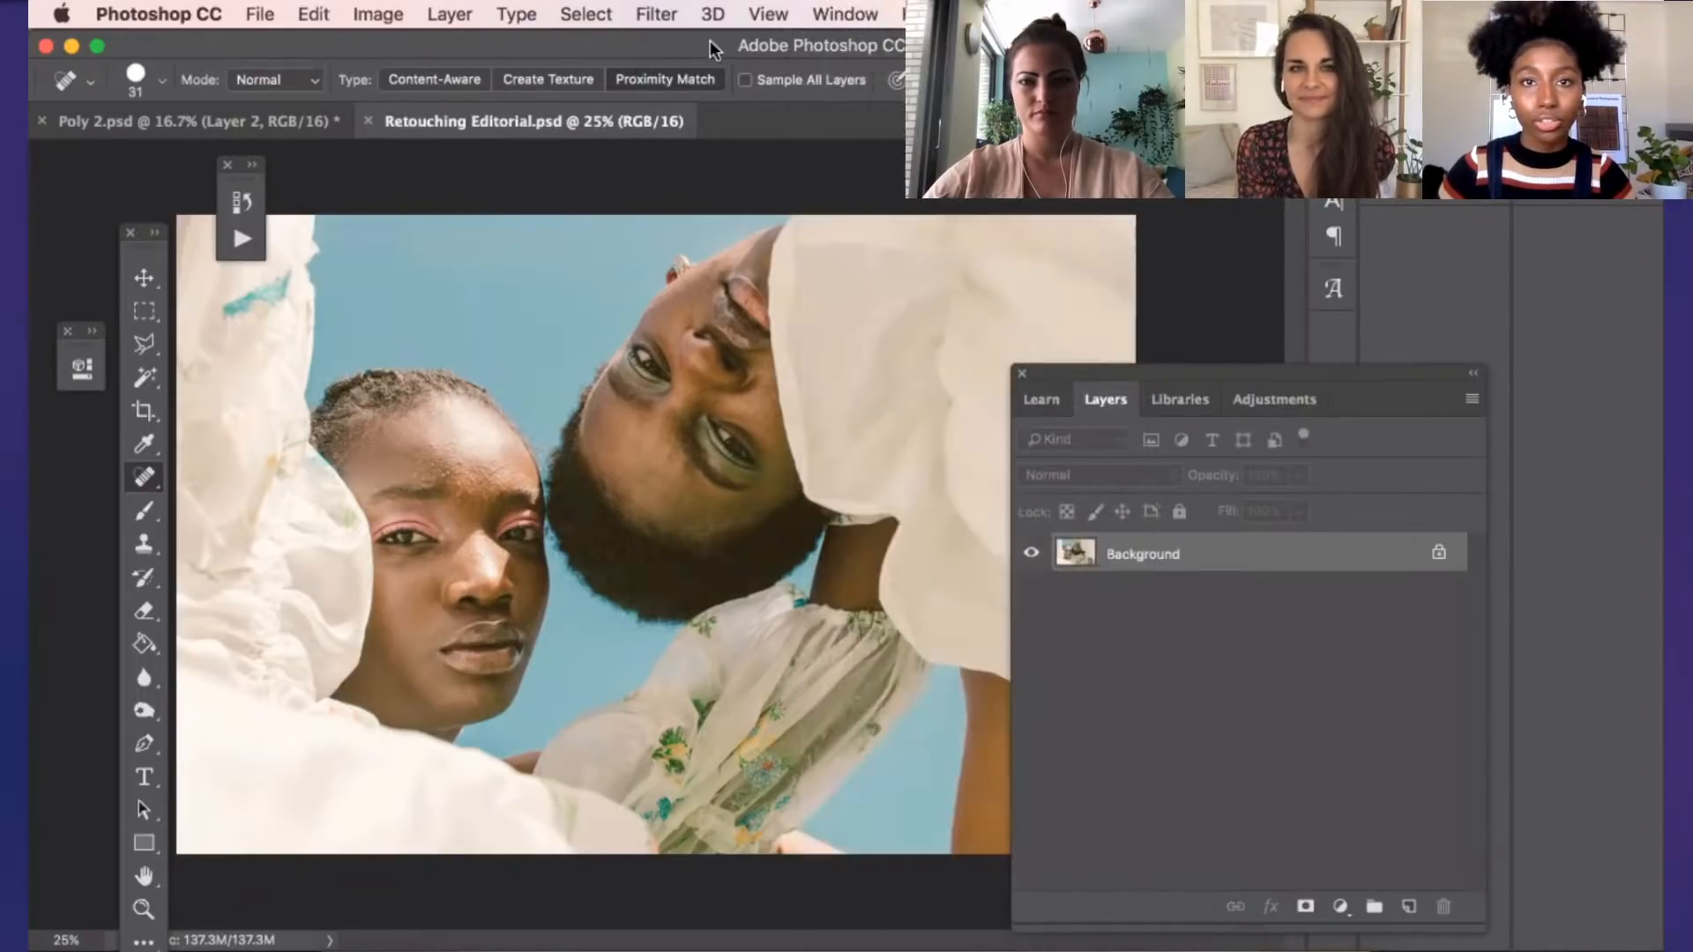
pyautogui.click(232, 240)
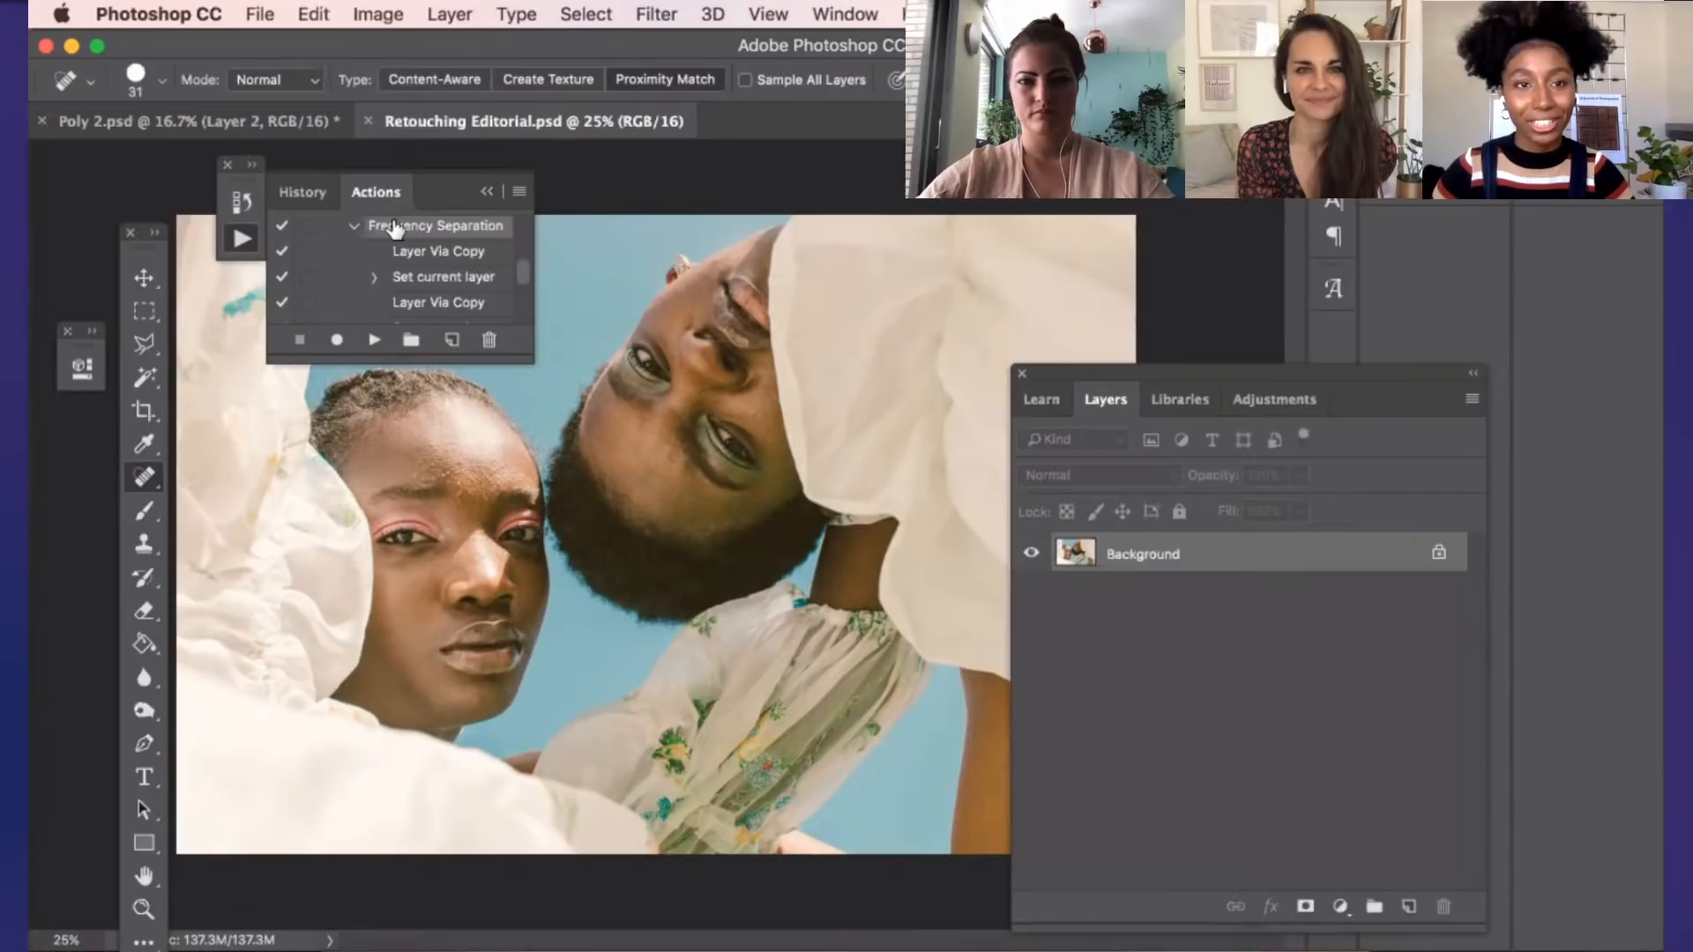
pyautogui.scroll(1, 404, 248)
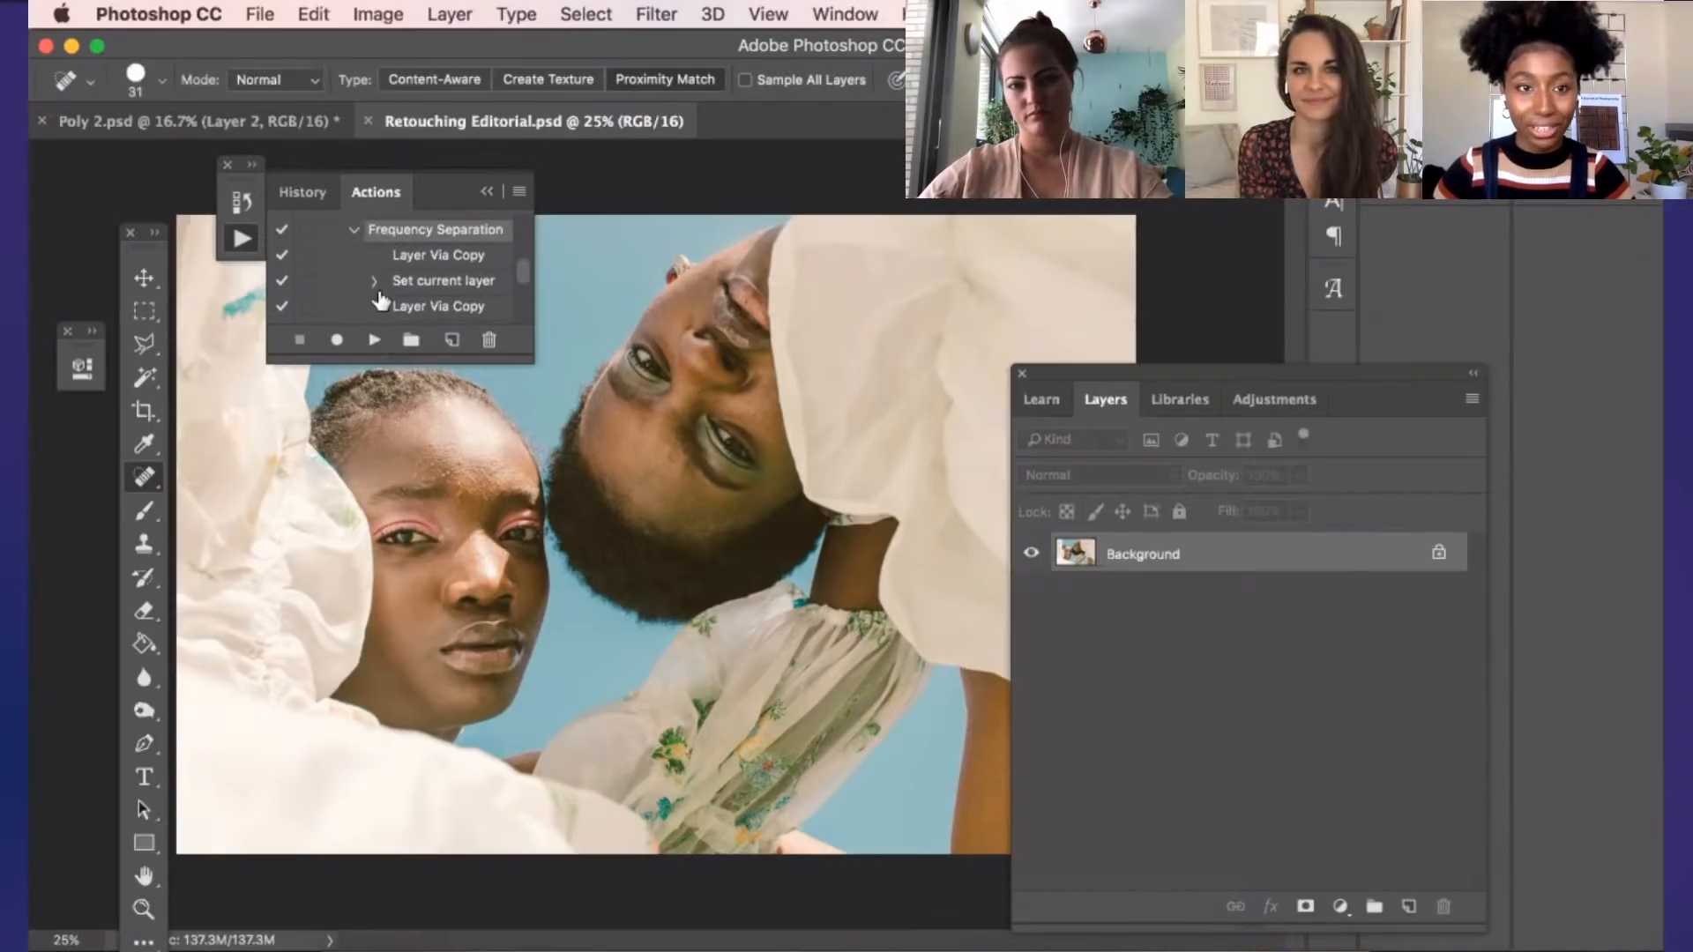
pyautogui.scroll(1, 388, 303)
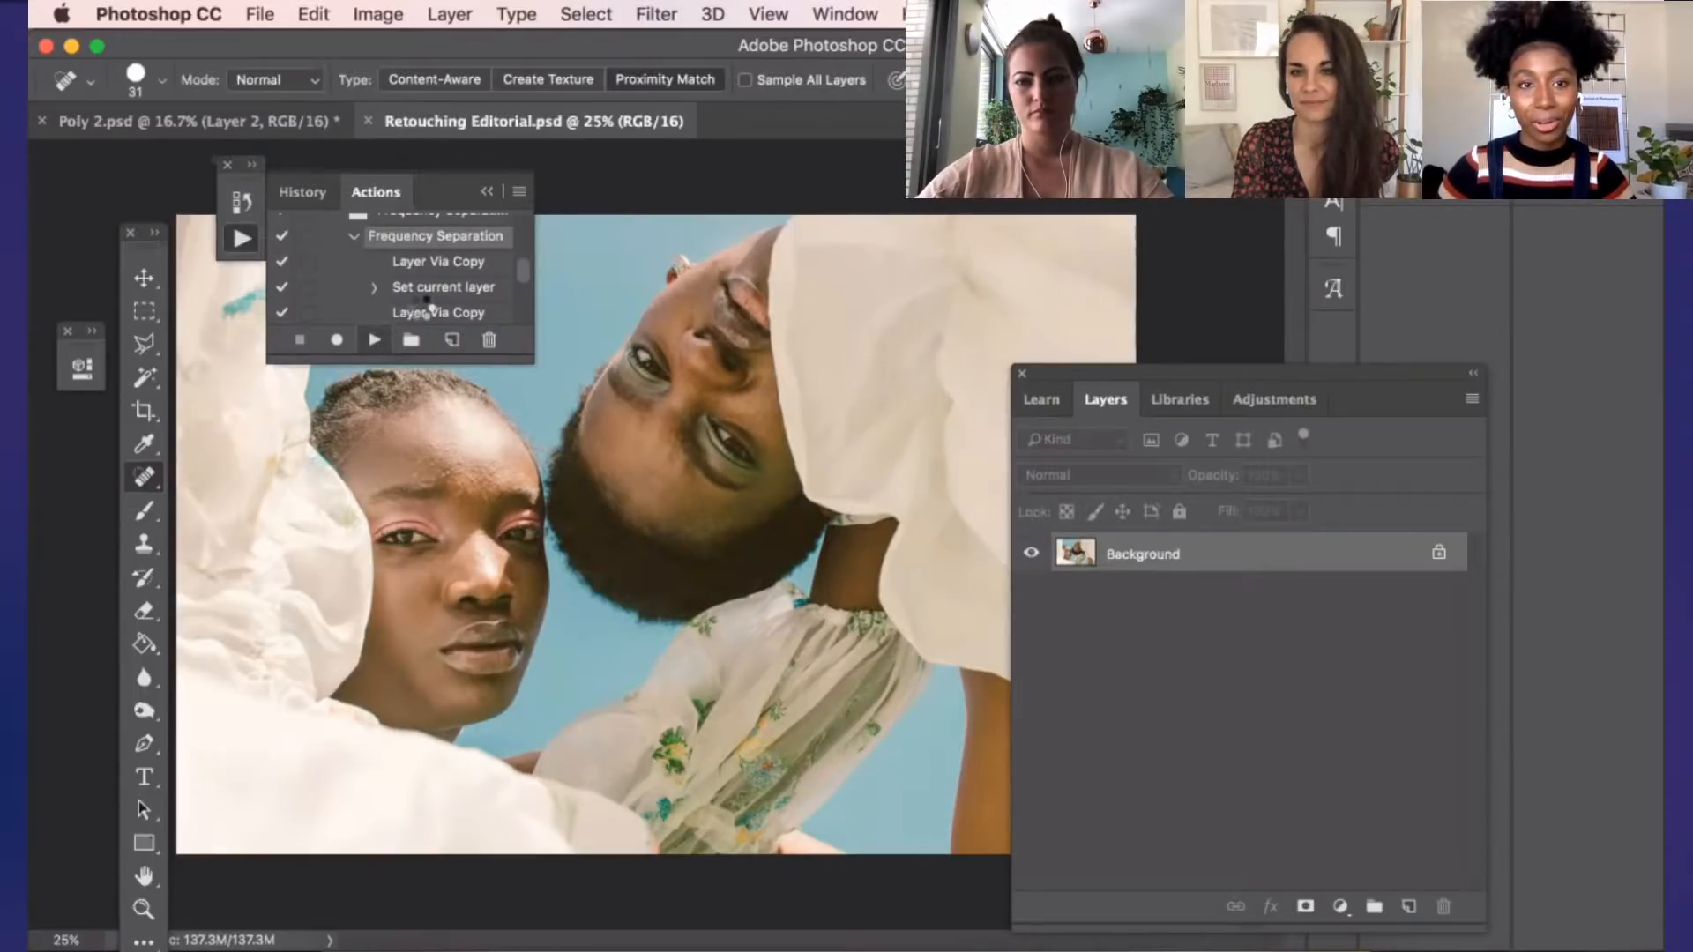
# Run the Frequency Separation action on the image and select the Skin layer in the resulting group
pyautogui.click(373, 340)
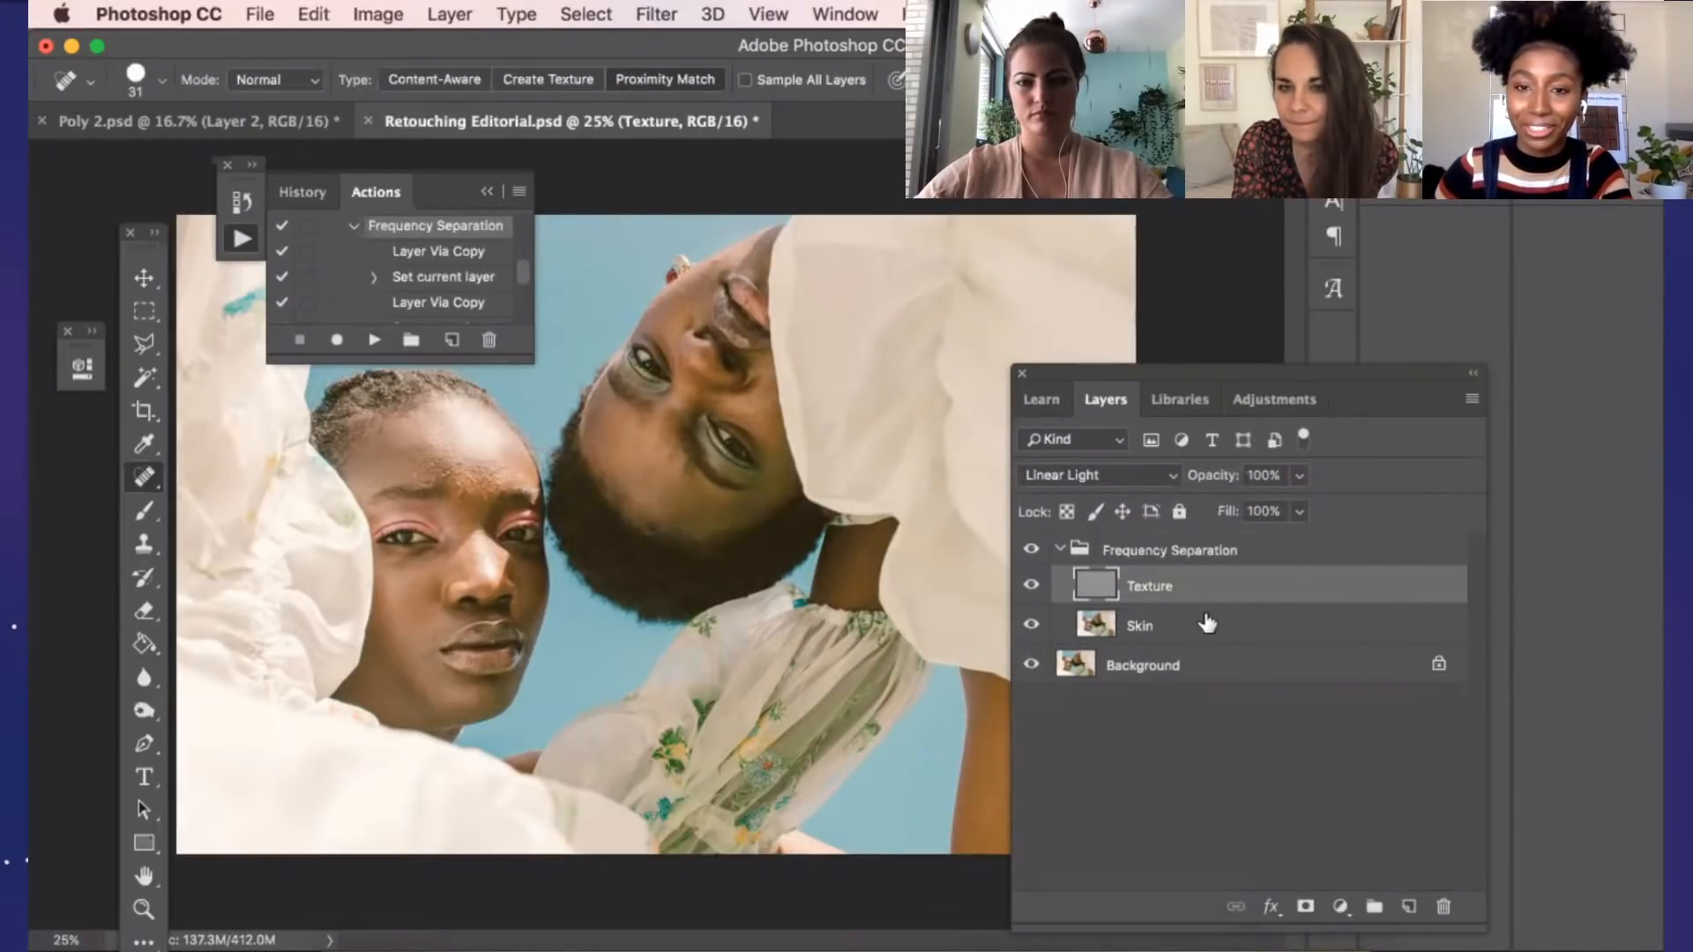
pyautogui.click(1186, 624)
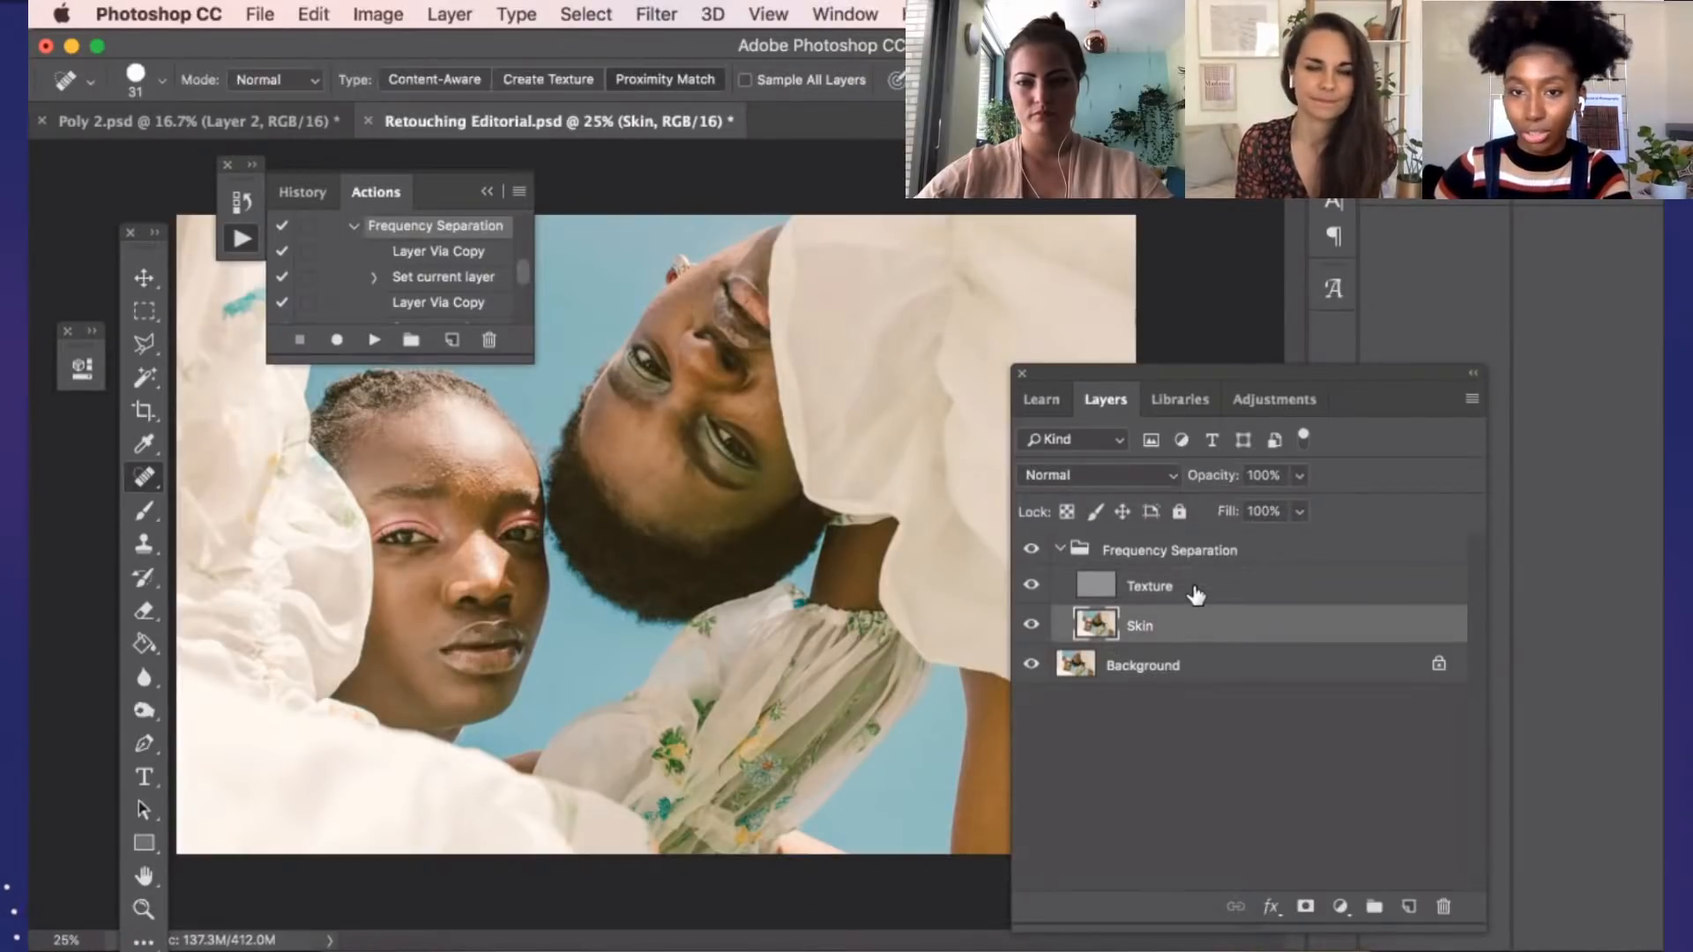
pyautogui.click(1193, 597)
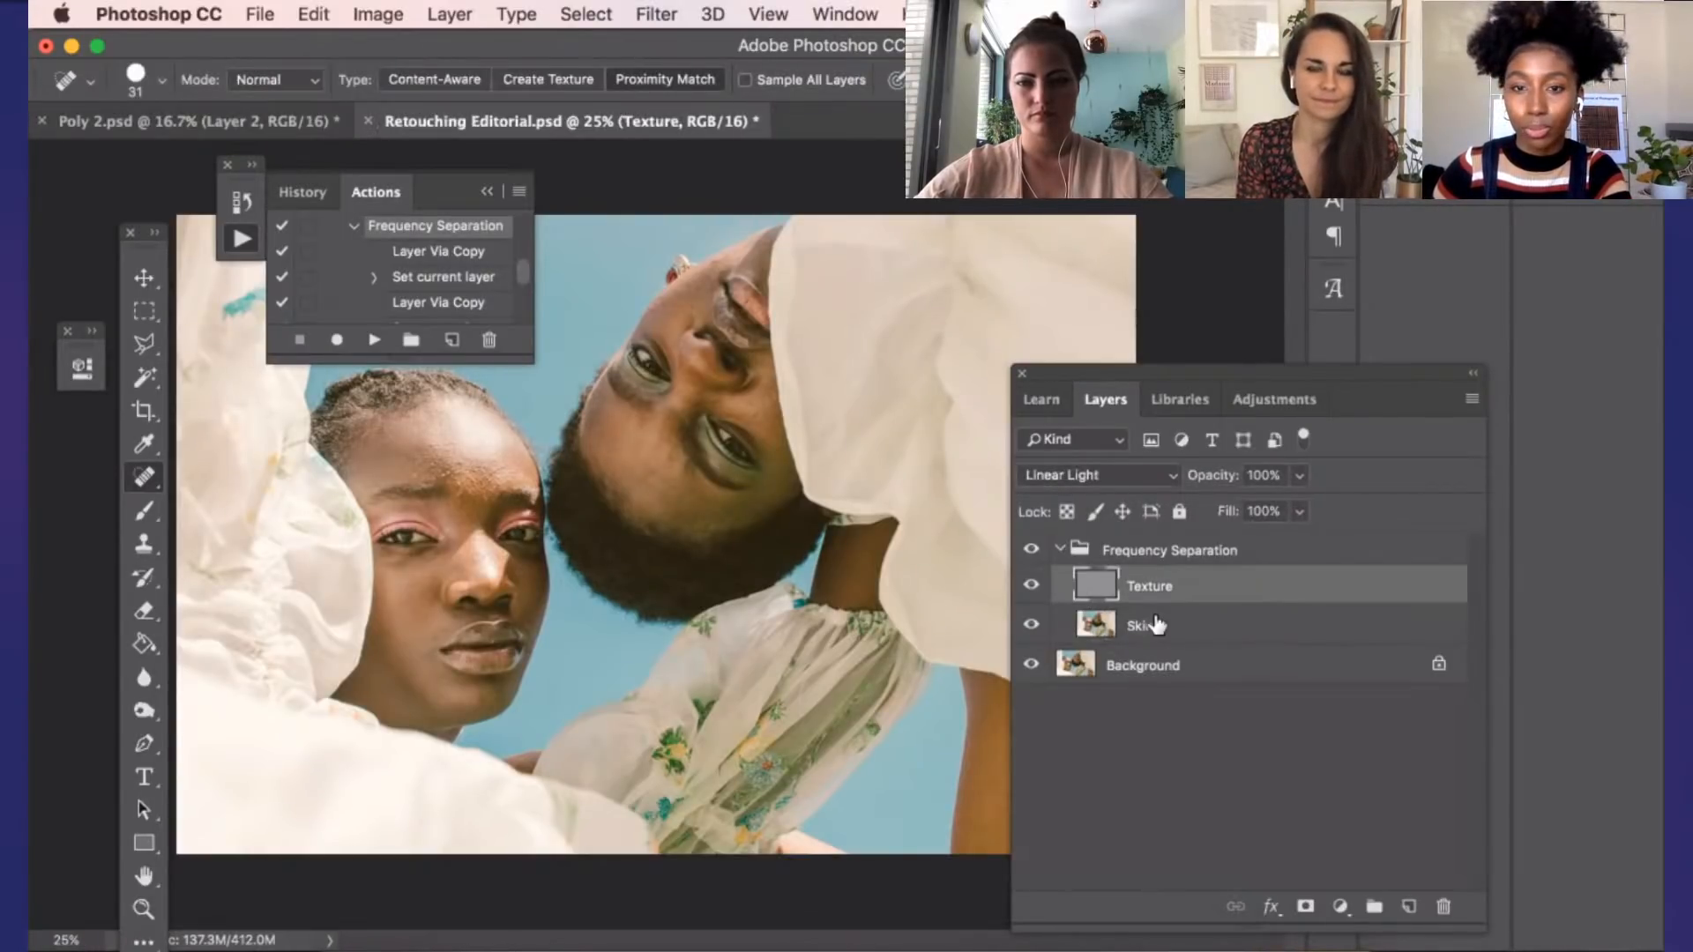
pyautogui.click(1156, 625)
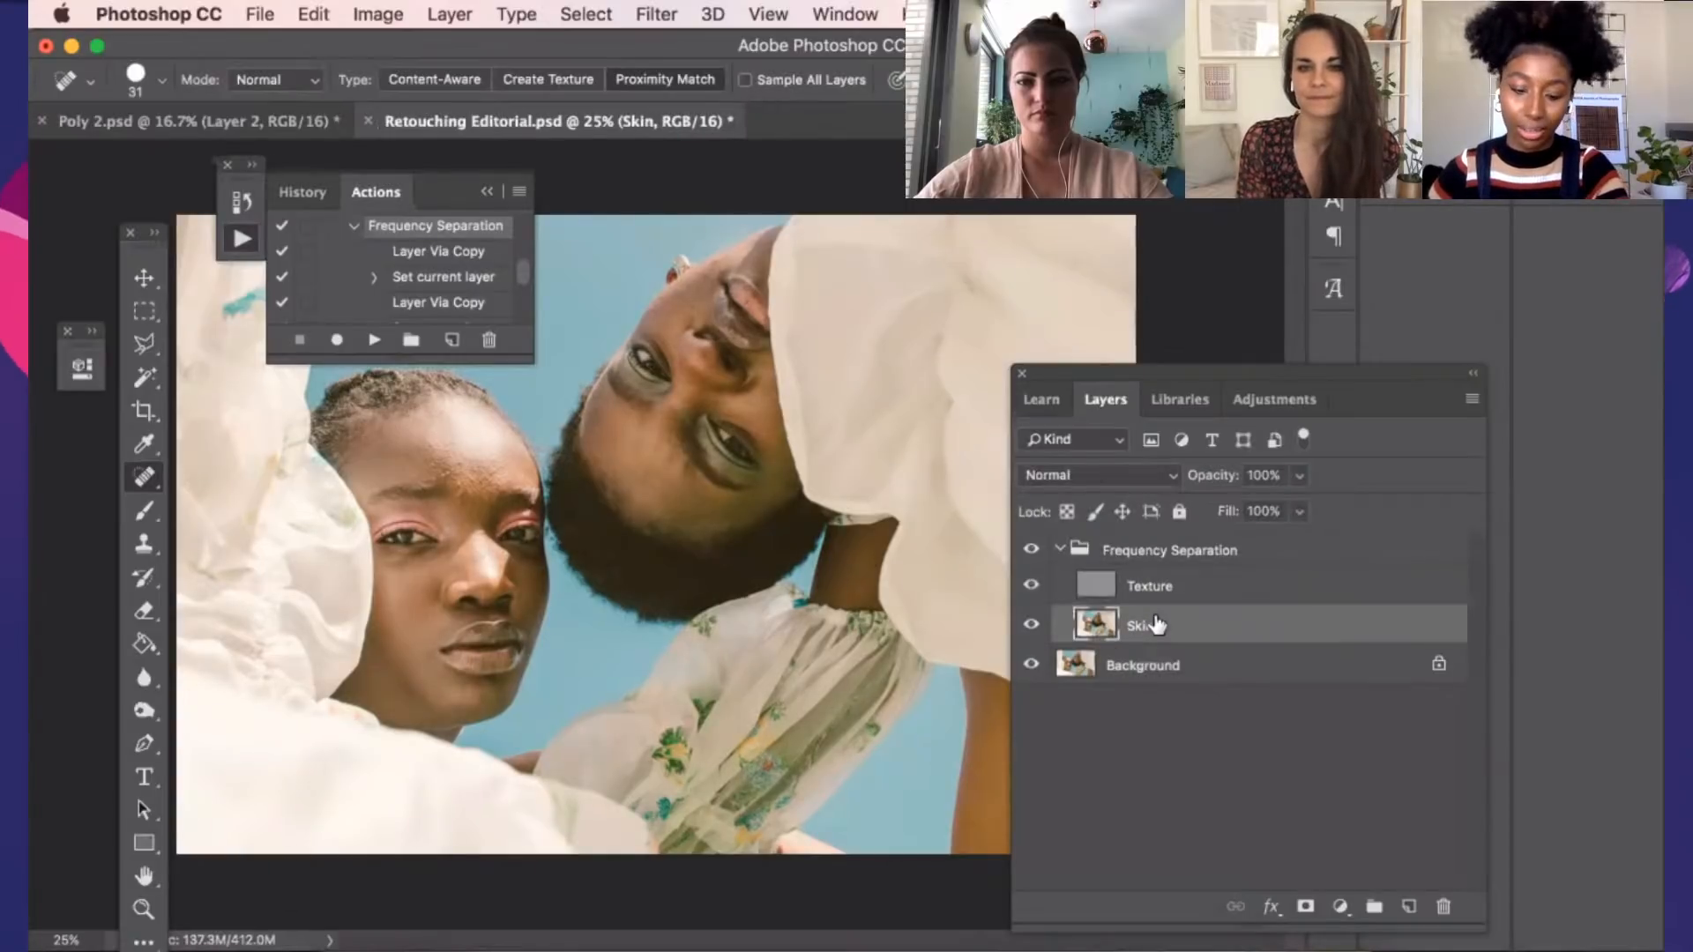
# Look through the healing tool variants and inspect the skin around the upright model's eye and brow up close
pyautogui.rightClick(151, 478)
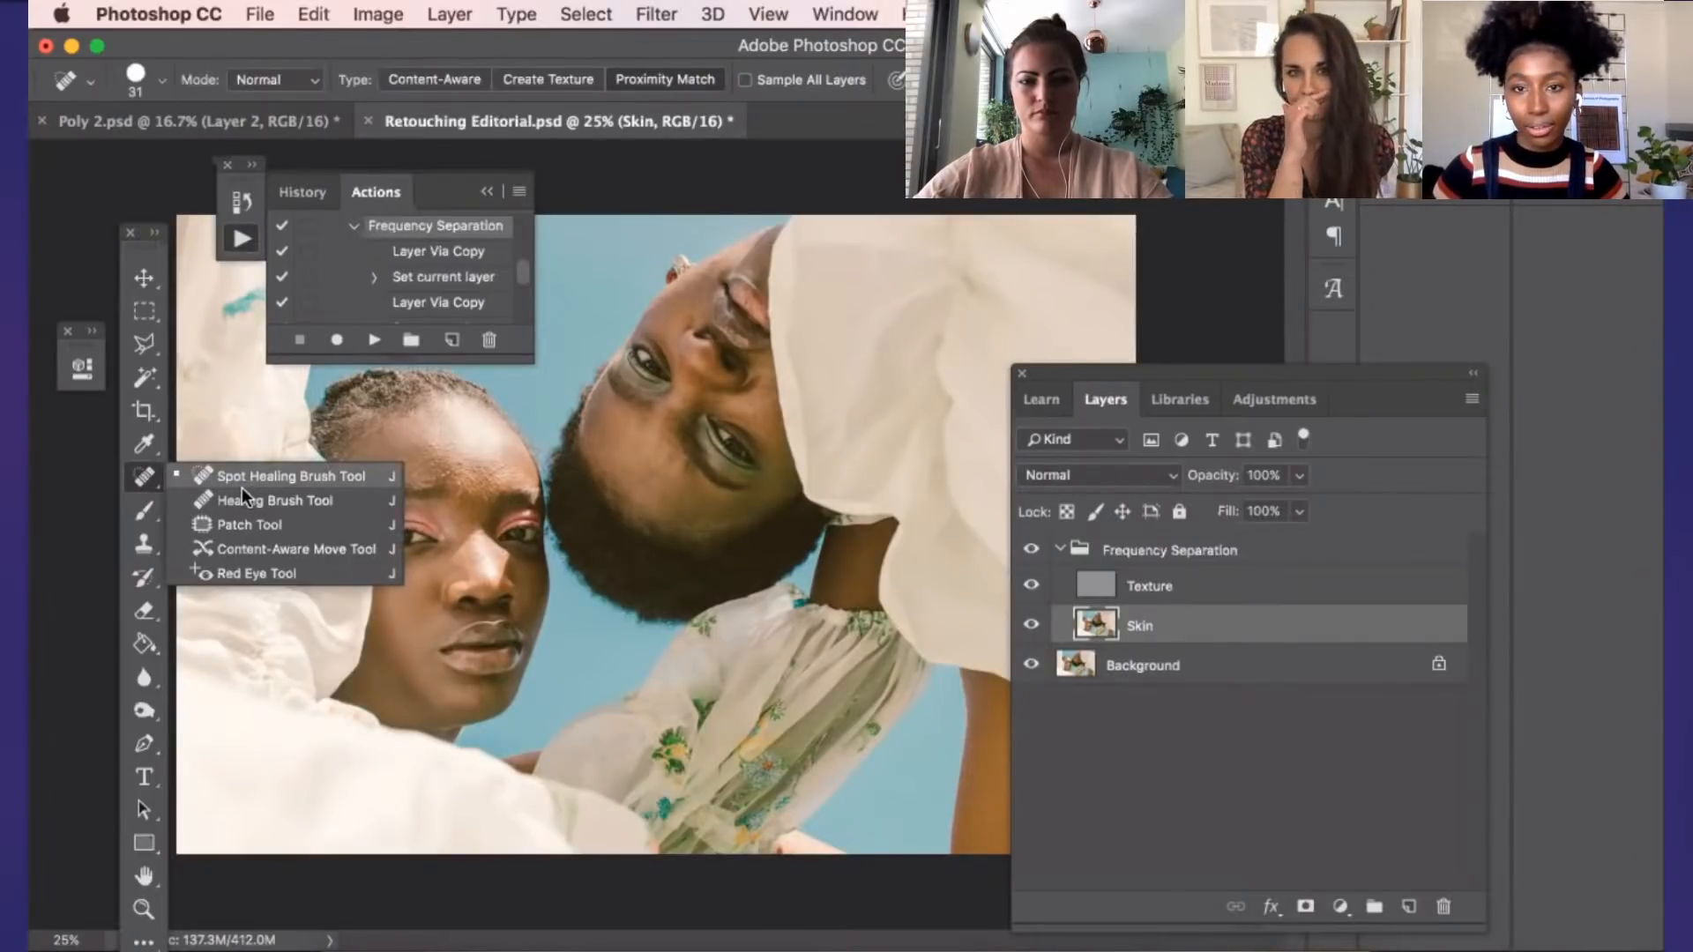
pyautogui.scroll(1, 585, 459)
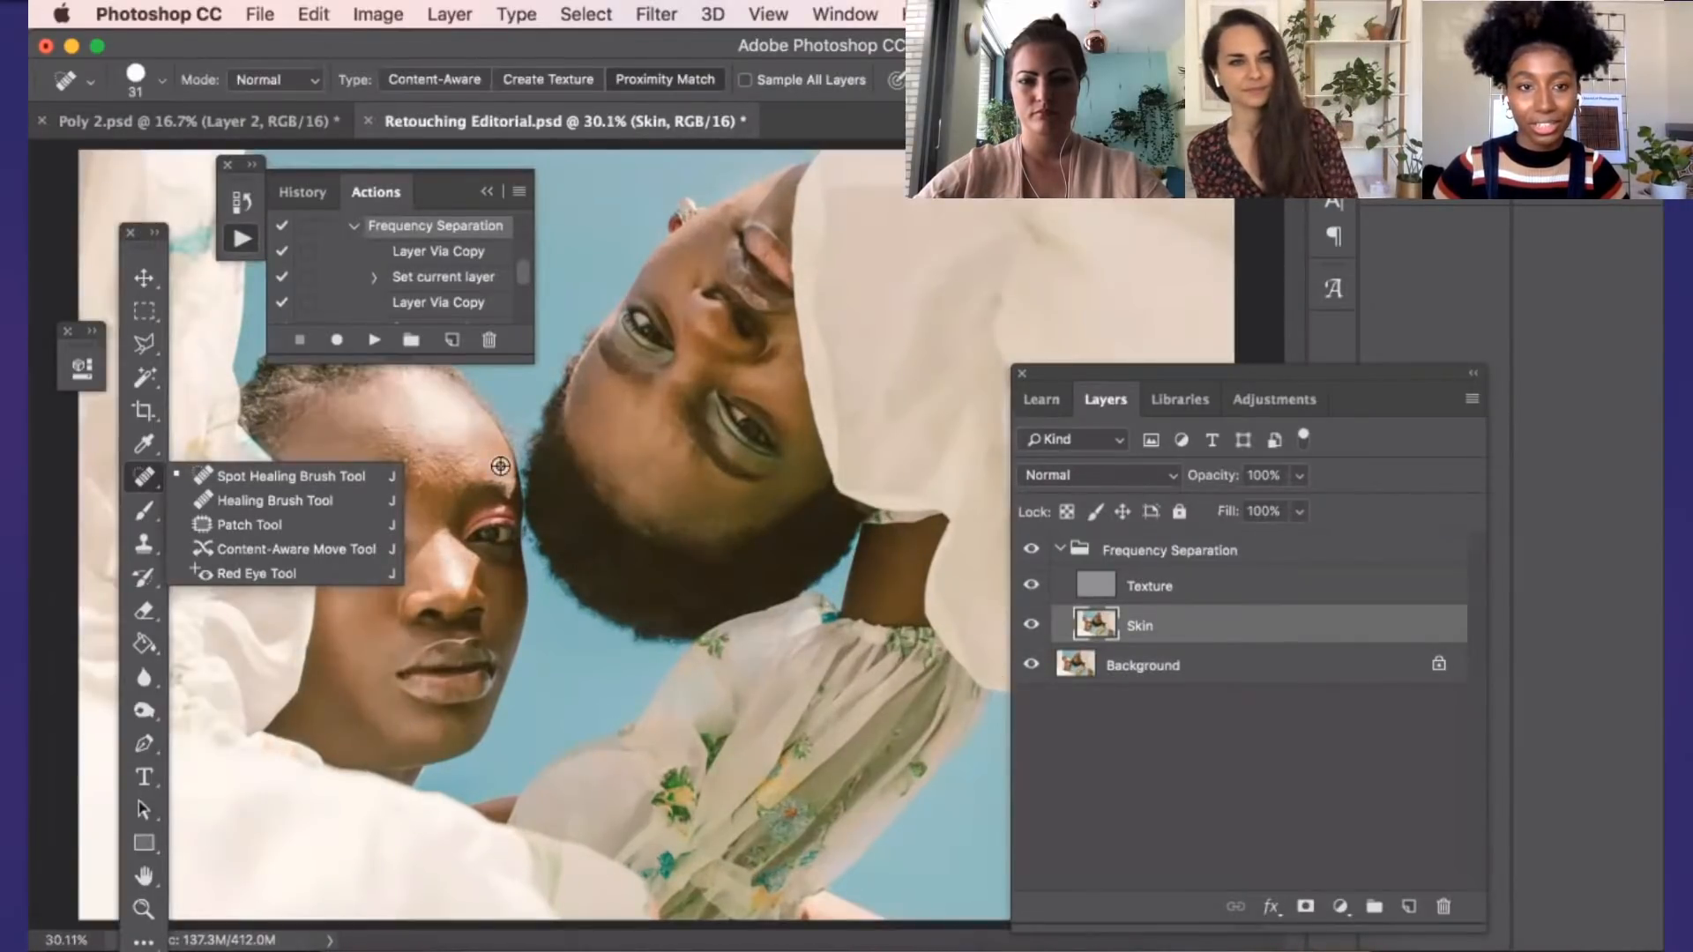
pyautogui.scroll(5, 561, 462)
pyautogui.scroll(-1, 562, 463)
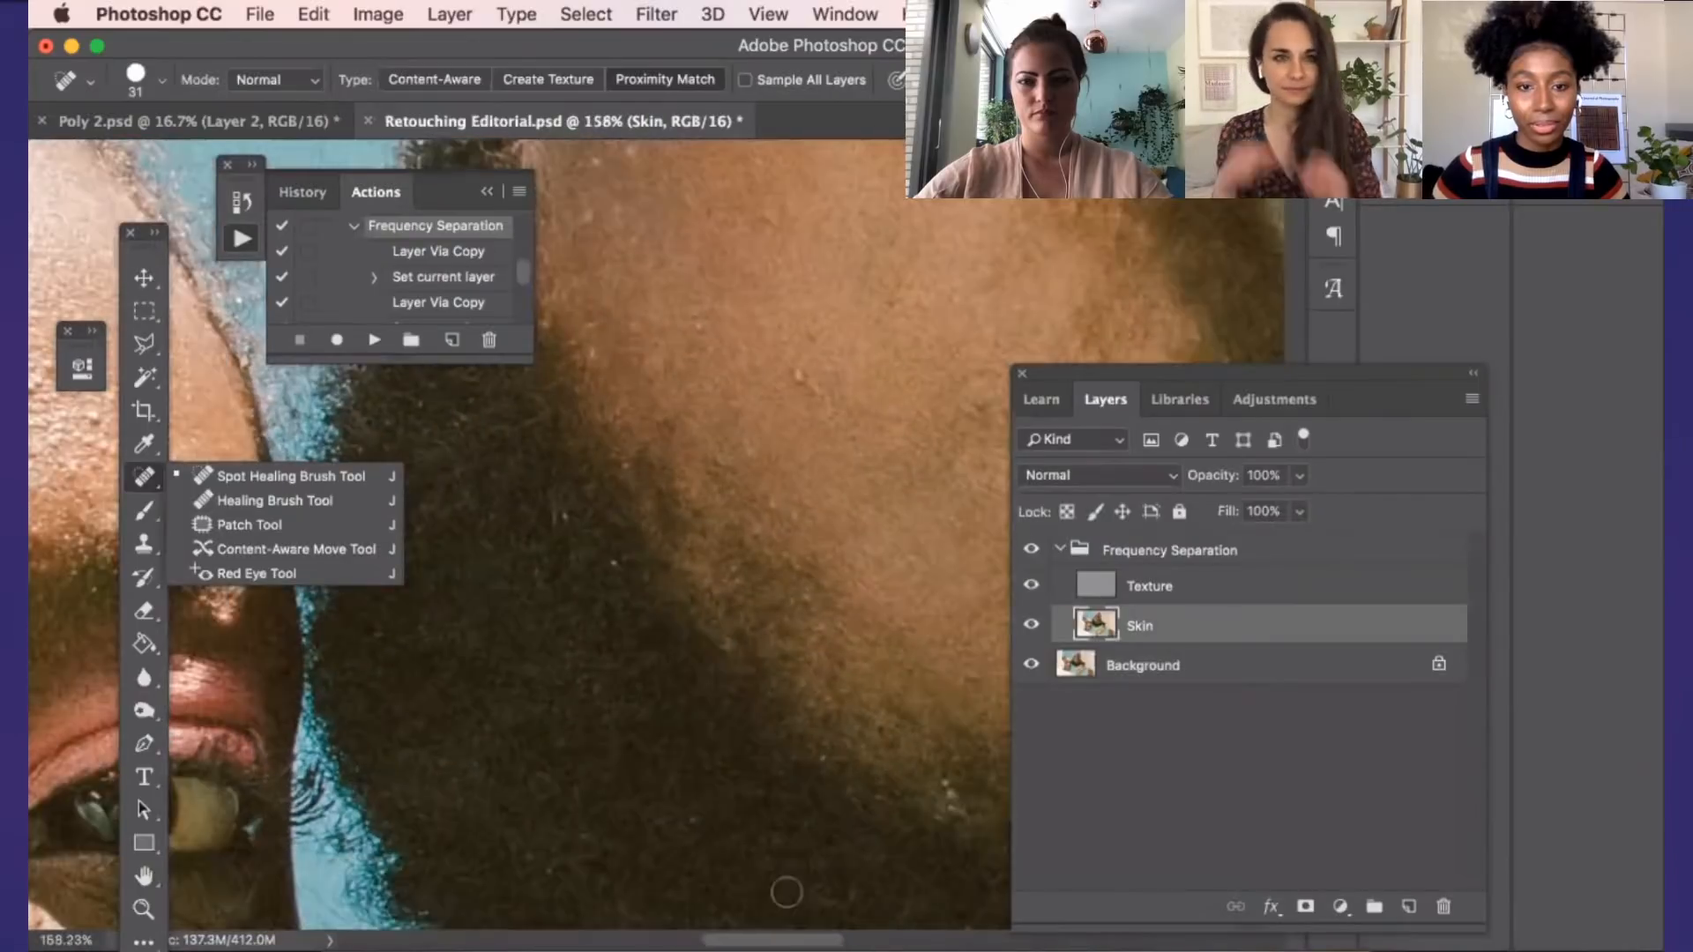
pyautogui.click(752, 943)
pyautogui.moveTo(752, 944); pyautogui.dragTo(549, 946)
pyautogui.scroll(-2, 727, 665)
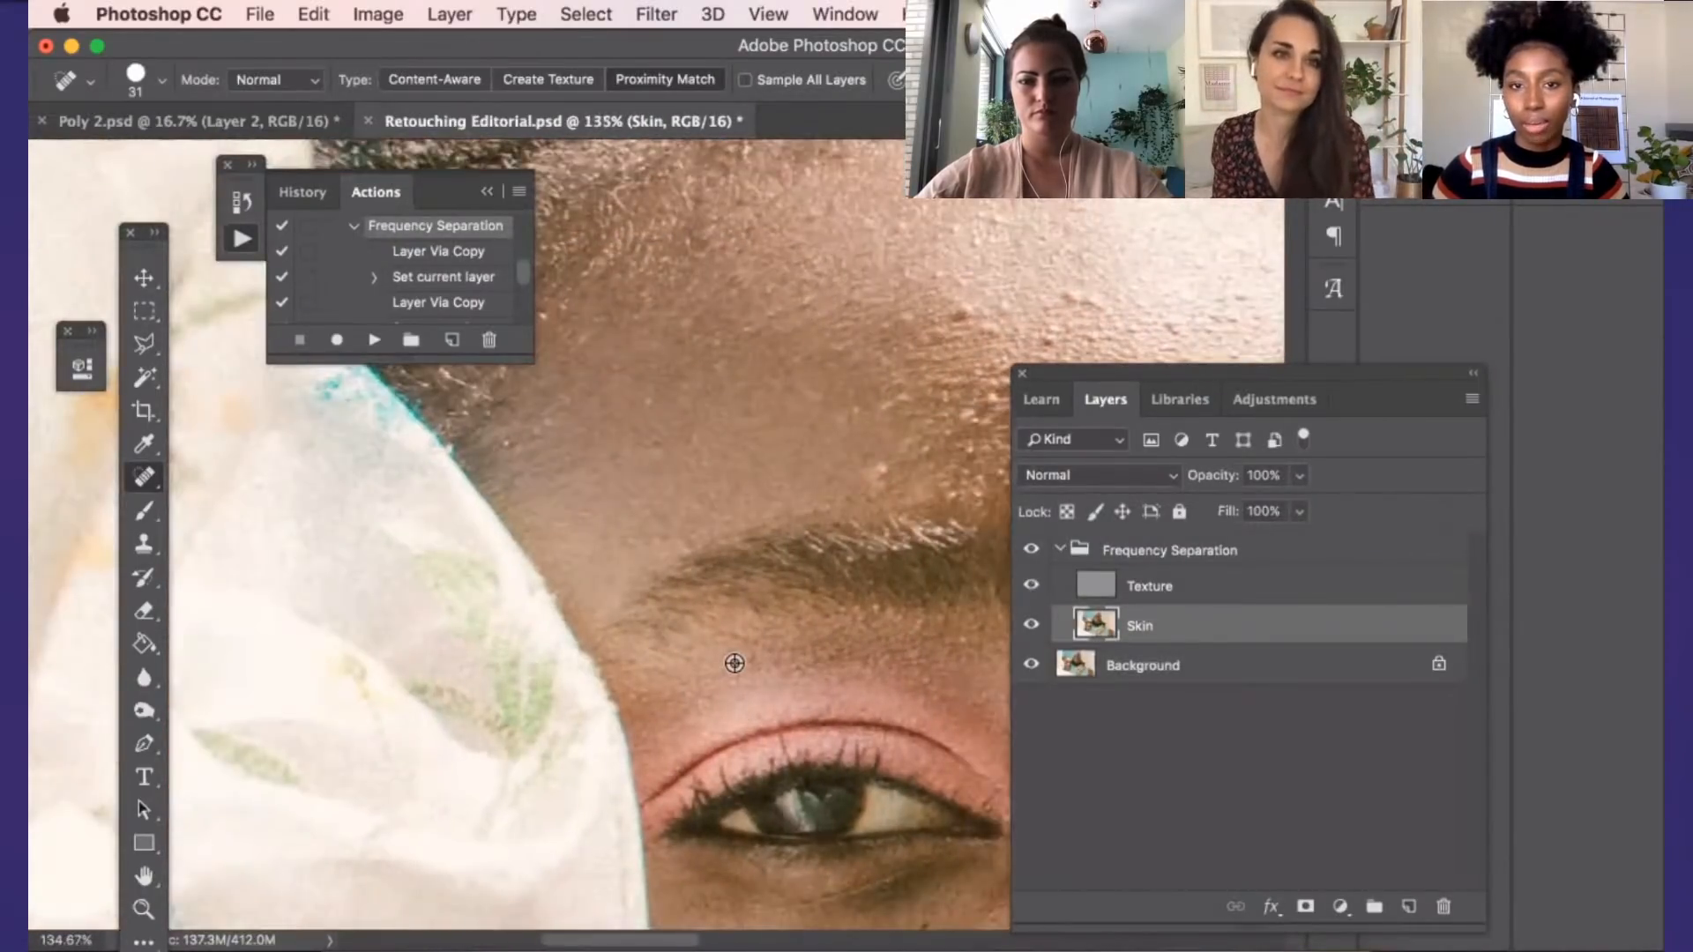
pyautogui.scroll(-2, 782, 691)
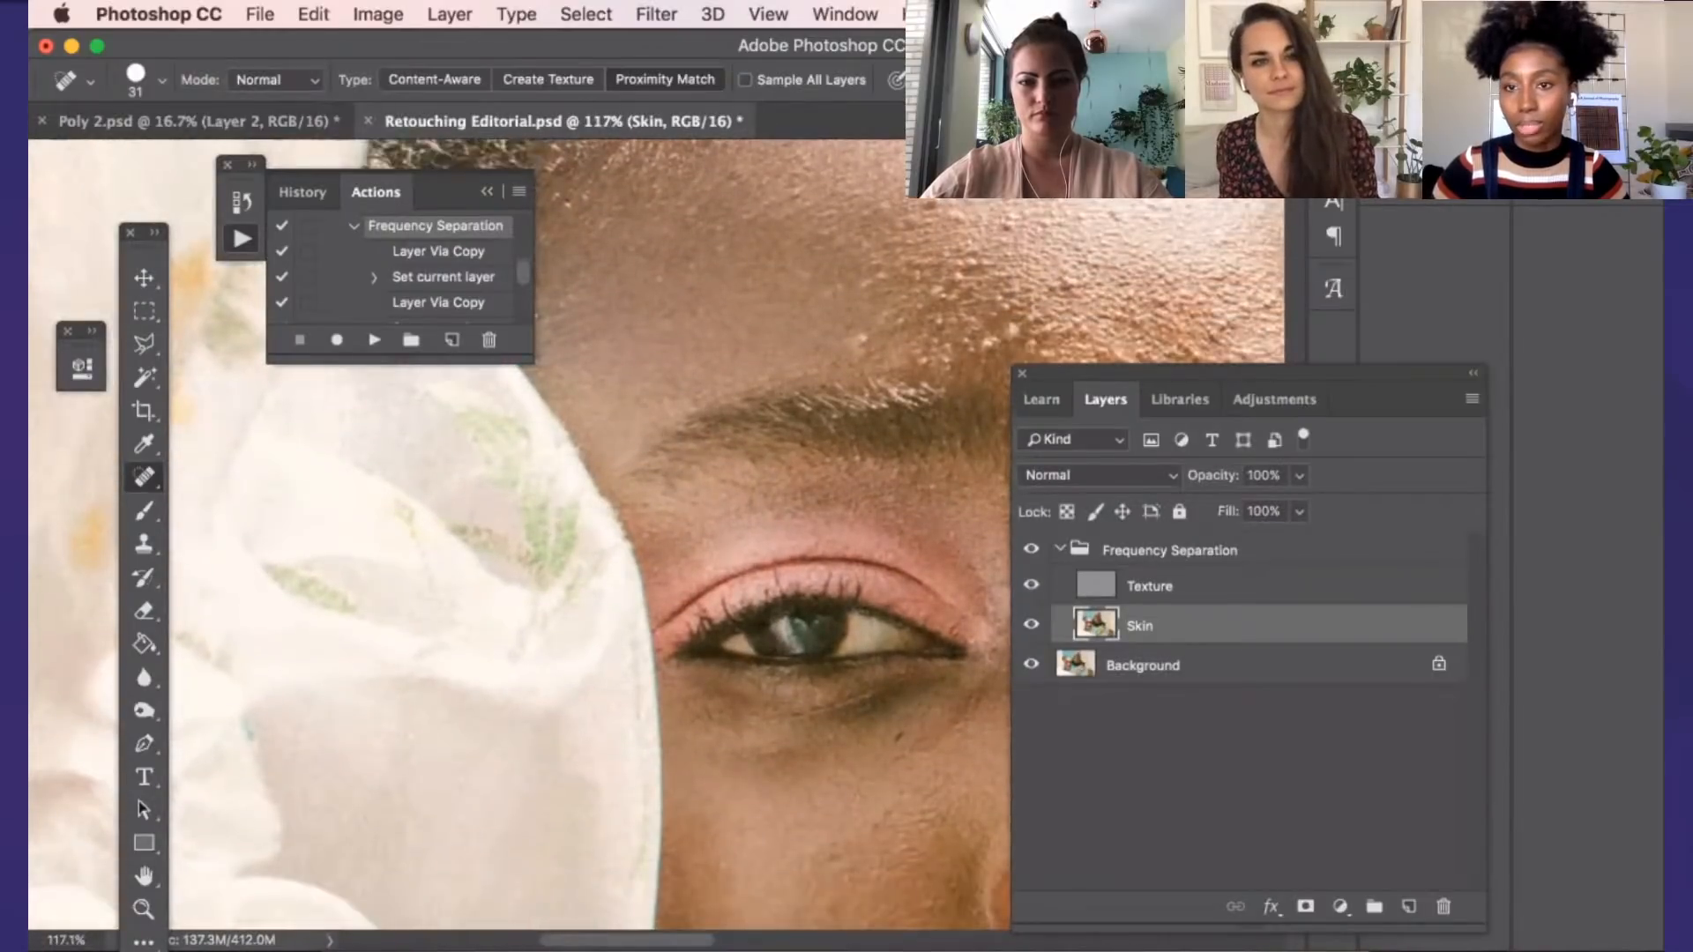
pyautogui.scroll(-3, 782, 690)
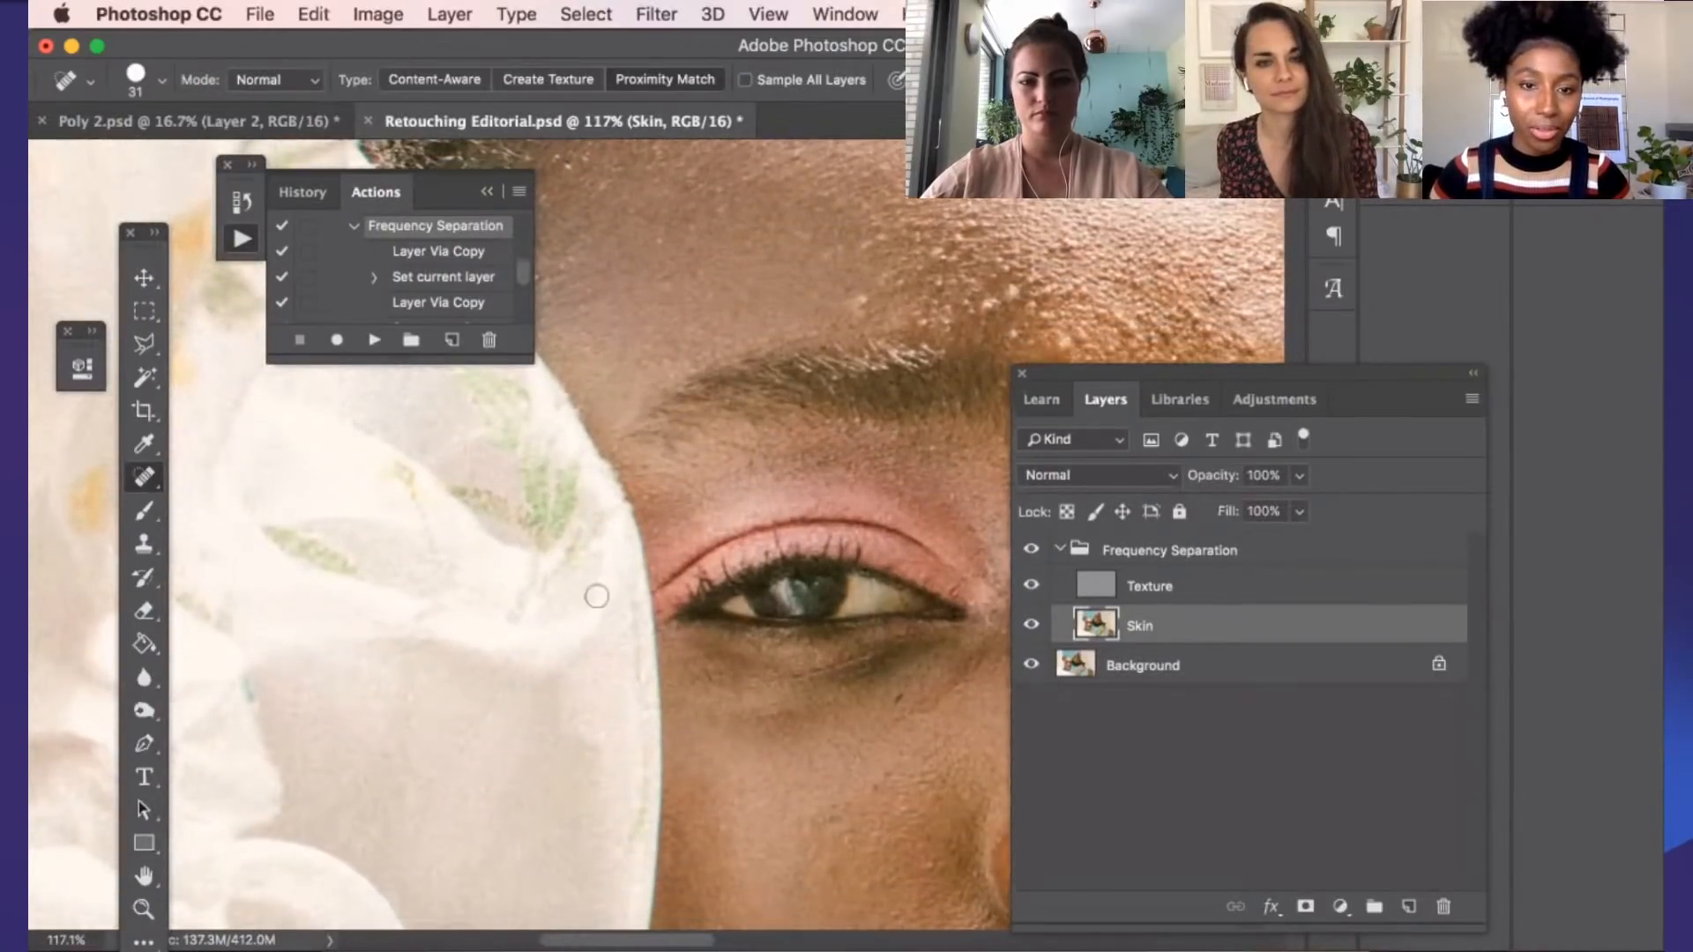
# Review the healing tool variants again and examine the upright model's skin from the under-eye area down to the lips
pyautogui.rightClick(151, 479)
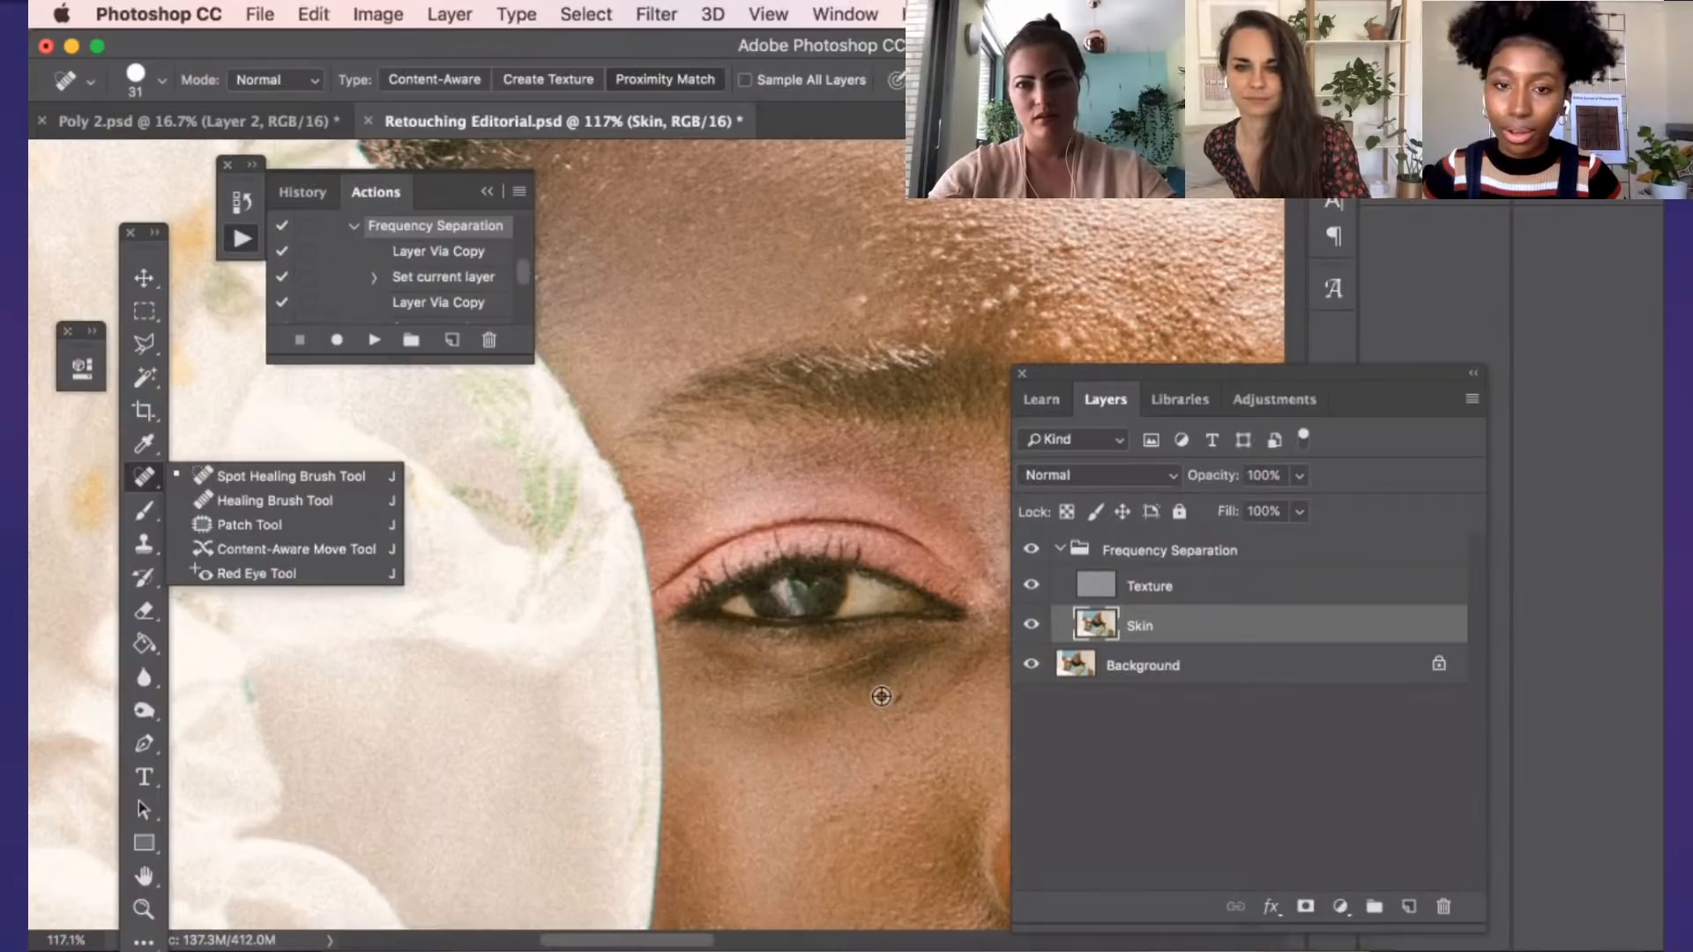
pyautogui.scroll(-2, 881, 696)
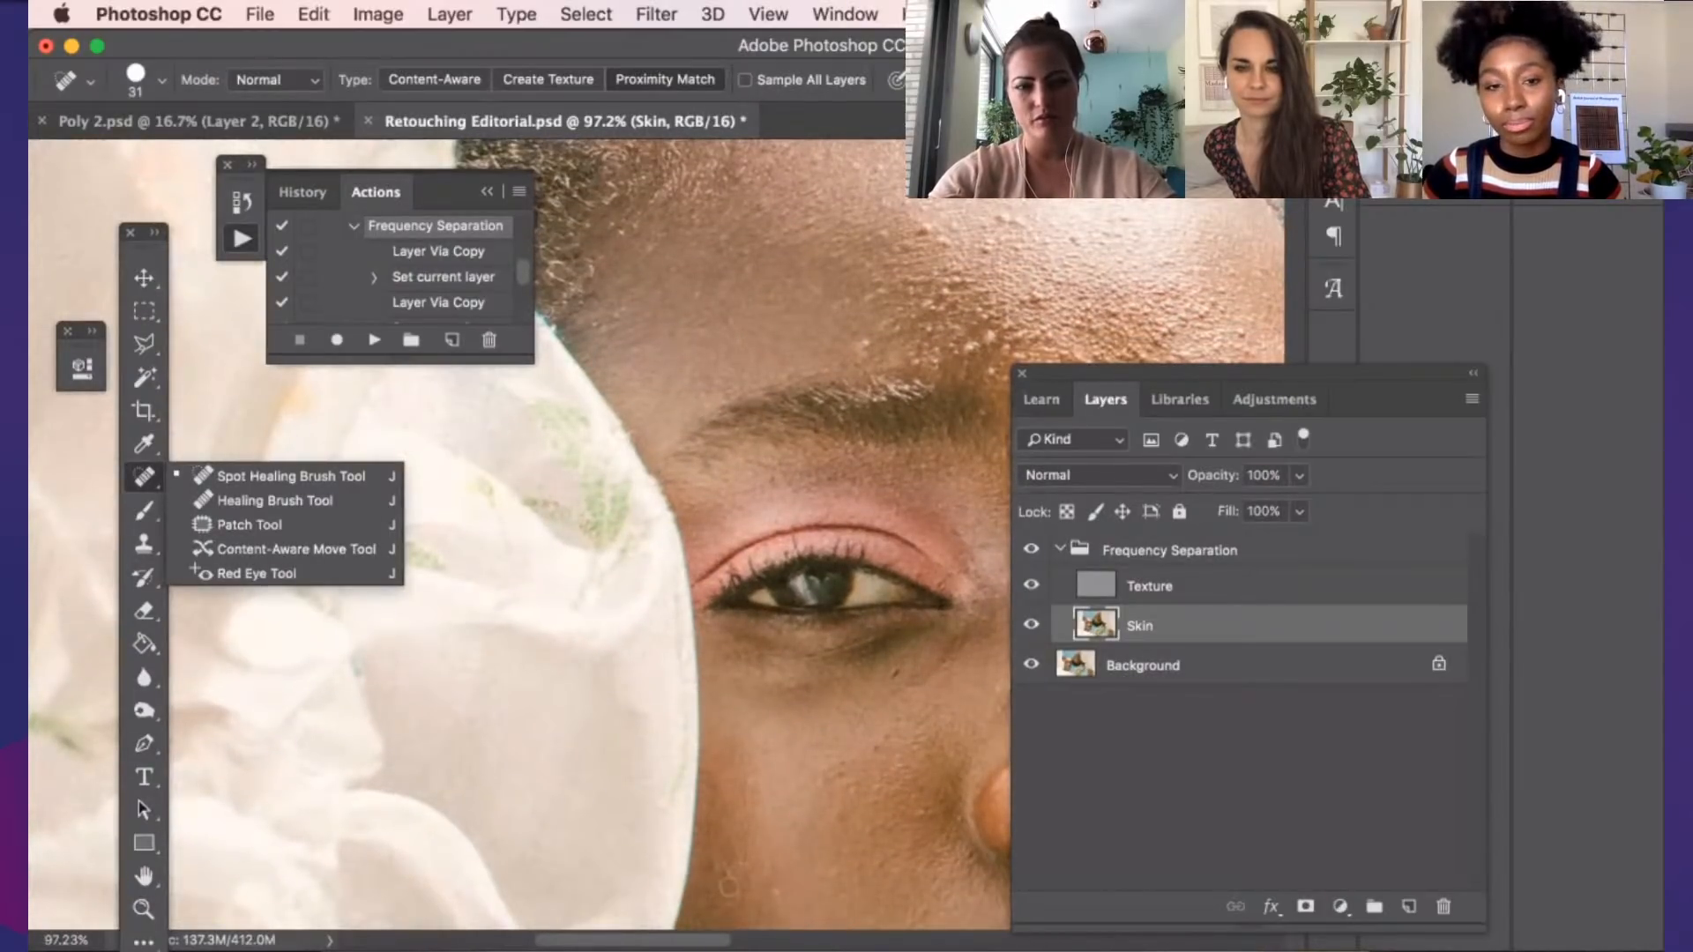
pyautogui.moveTo(700, 938); pyautogui.dragTo(730, 940)
pyautogui.scroll(-1, 714, 854)
pyautogui.scroll(-1, 715, 853)
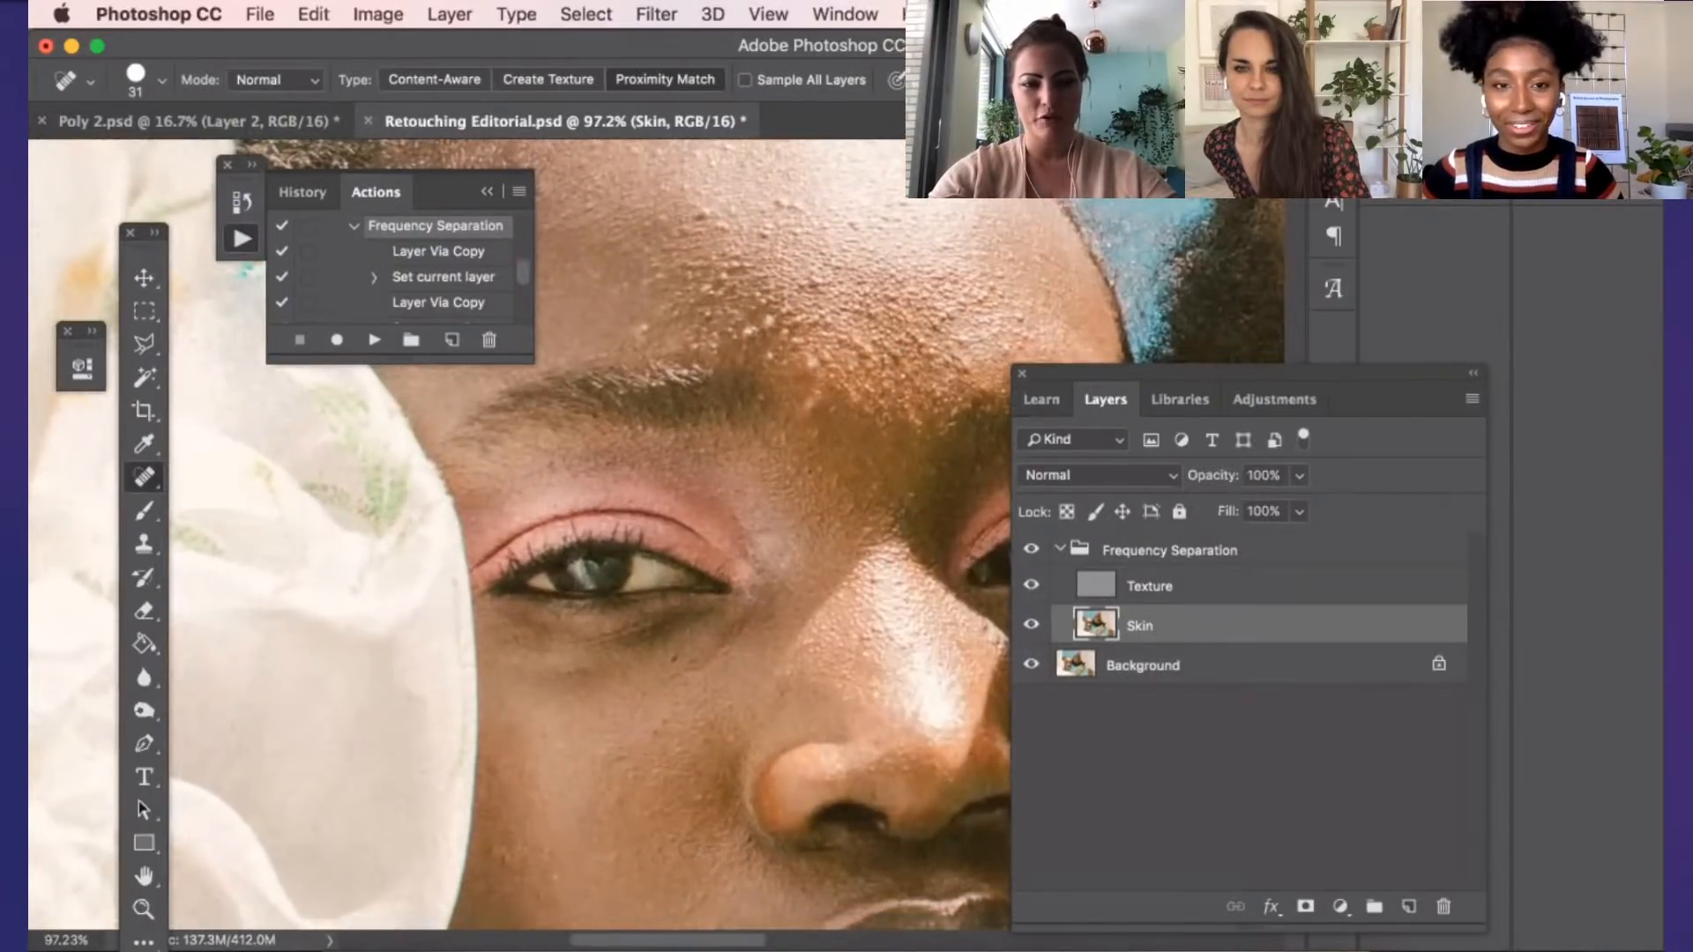
pyautogui.scroll(-2, 651, 795)
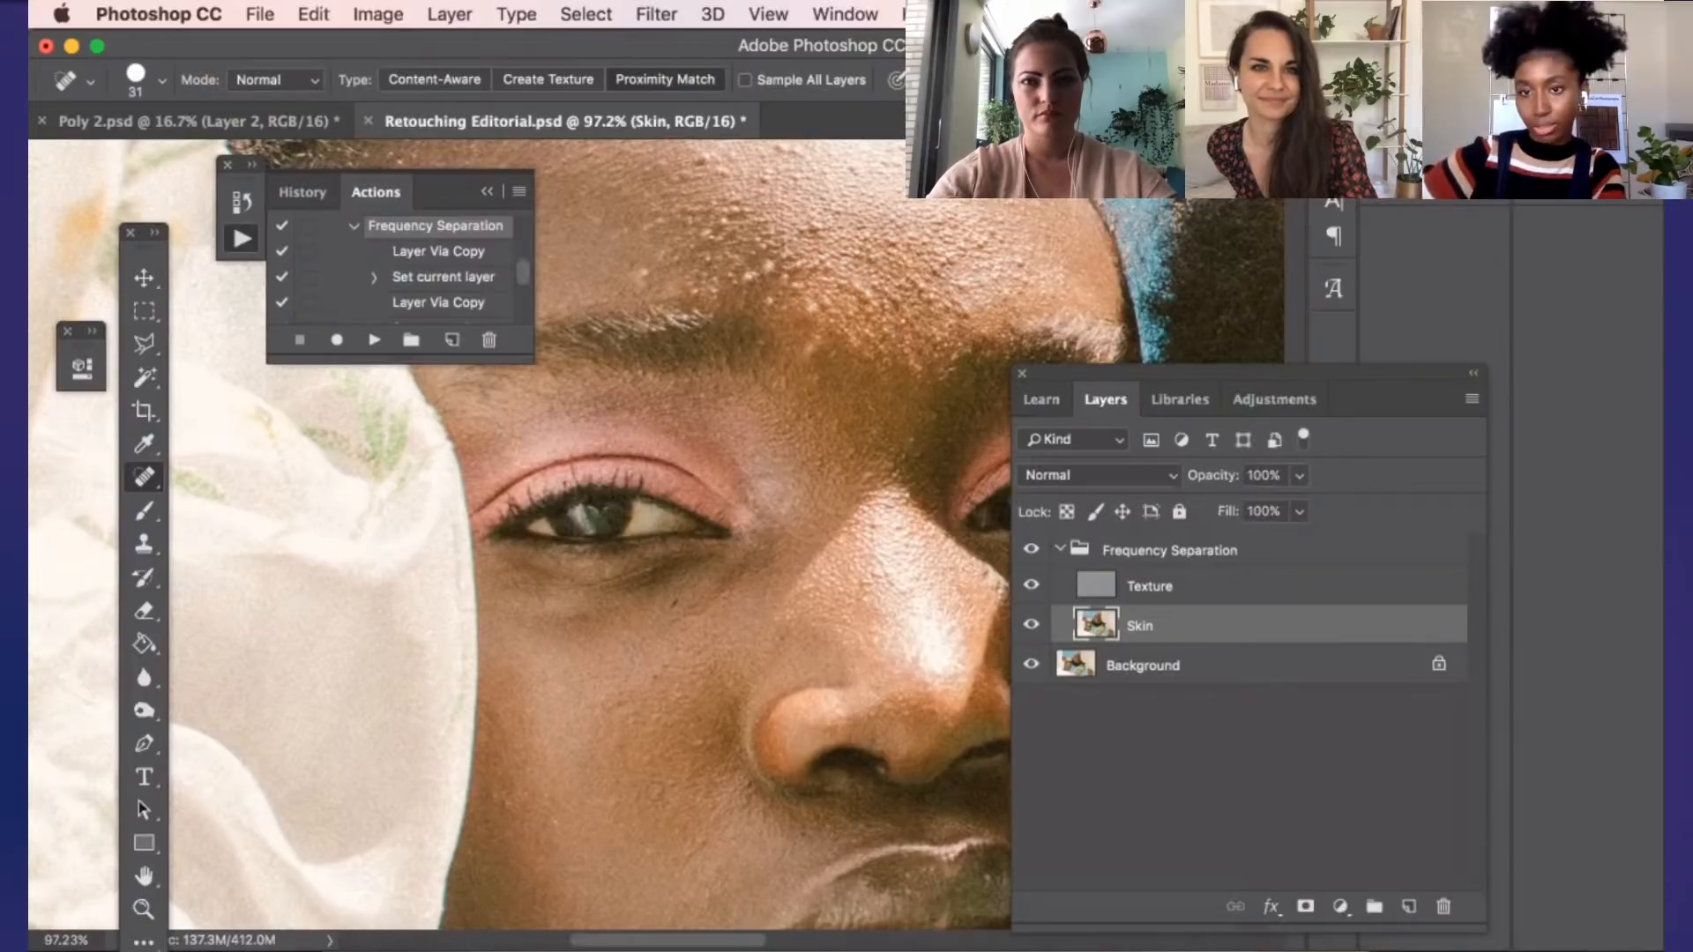
pyautogui.scroll(-2, 602, 655)
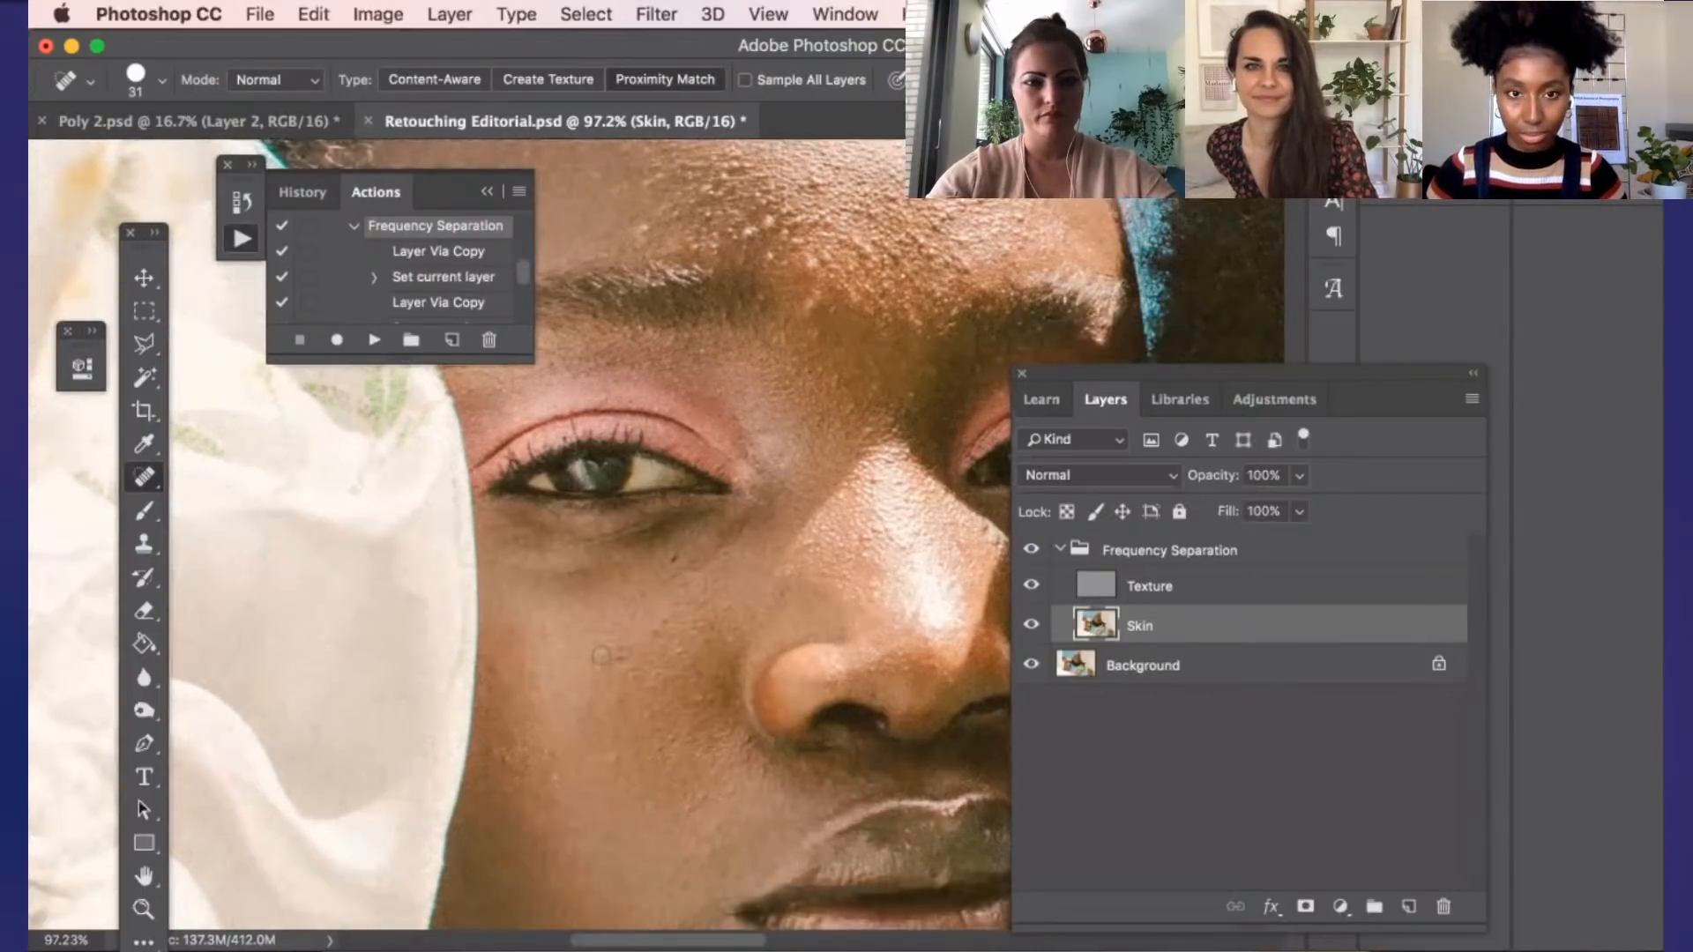
pyautogui.scroll(3, 604, 654)
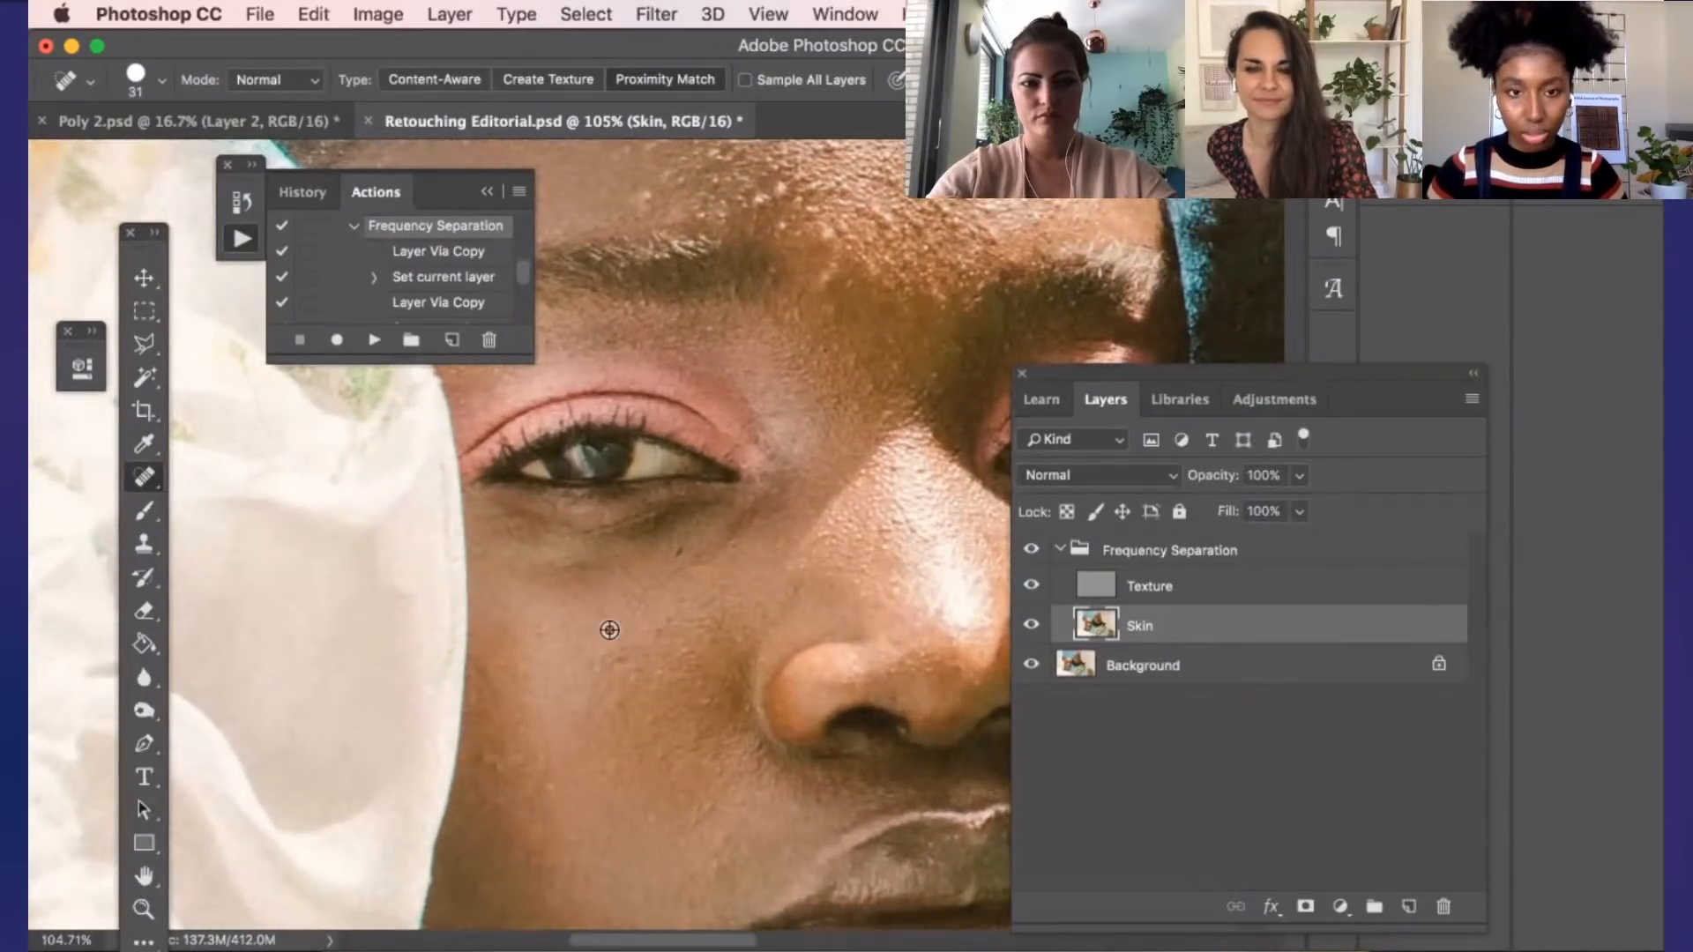
# Try to sample the cheek skin as a source with the Spot Healing Brush, and switch to the Healing Brush Tool
pyautogui.keyDown('alt'); pyautogui.click(606, 627); pyautogui.keyUp('alt')
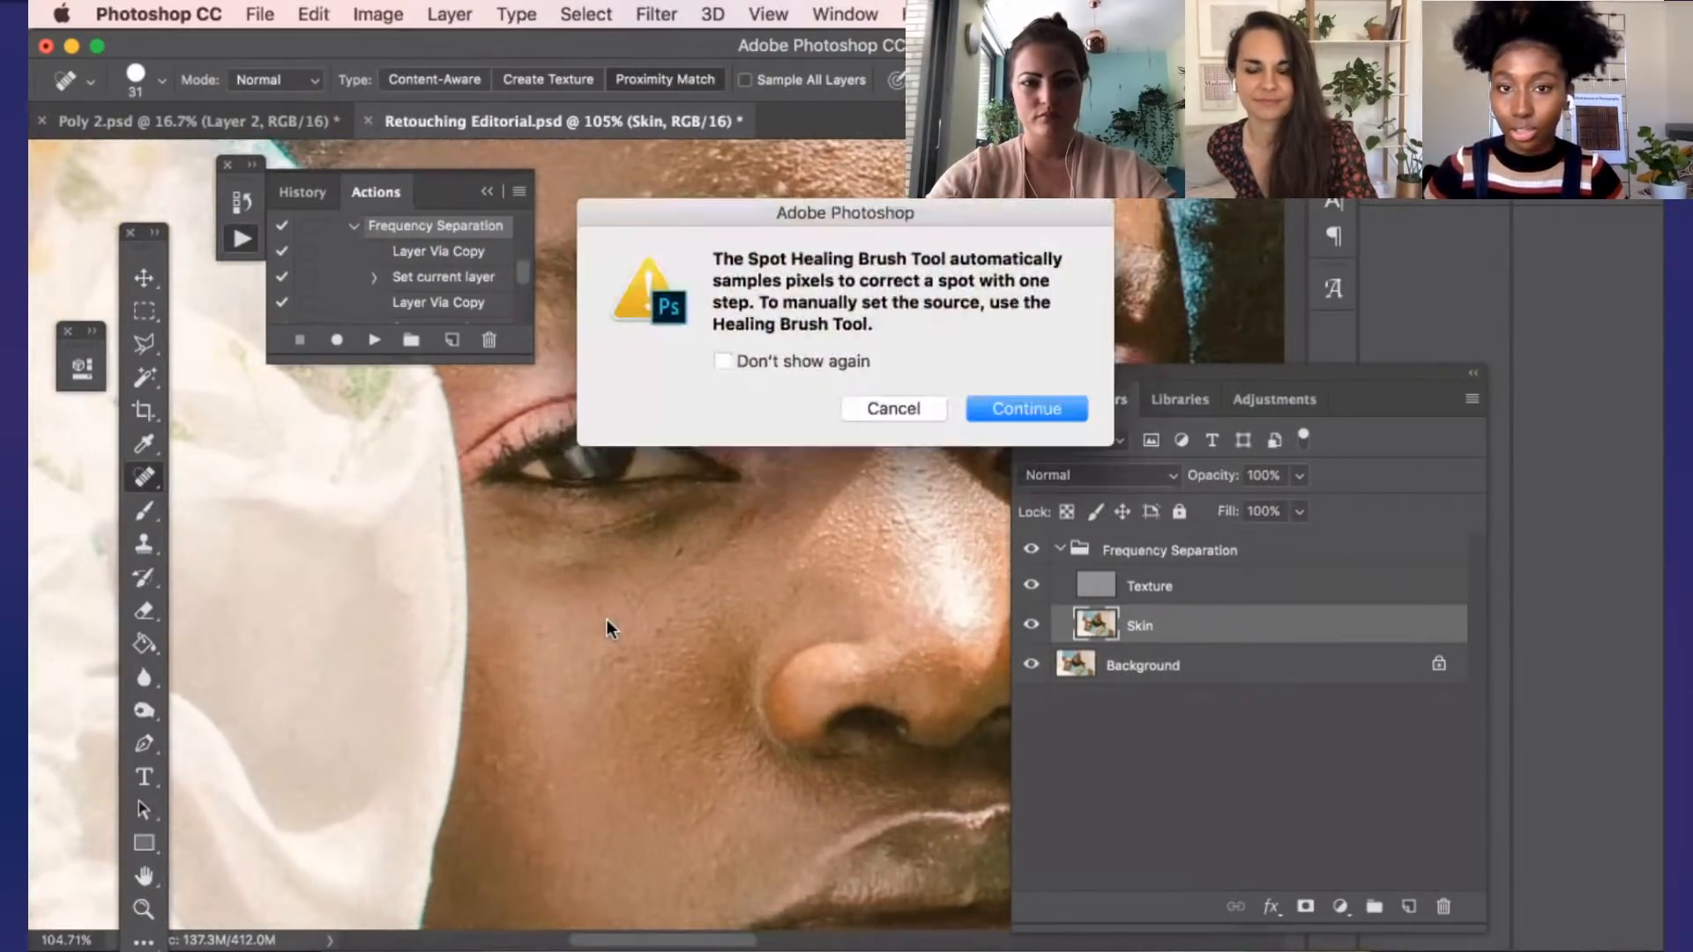
pyautogui.click(887, 411)
pyautogui.rightClick(148, 479)
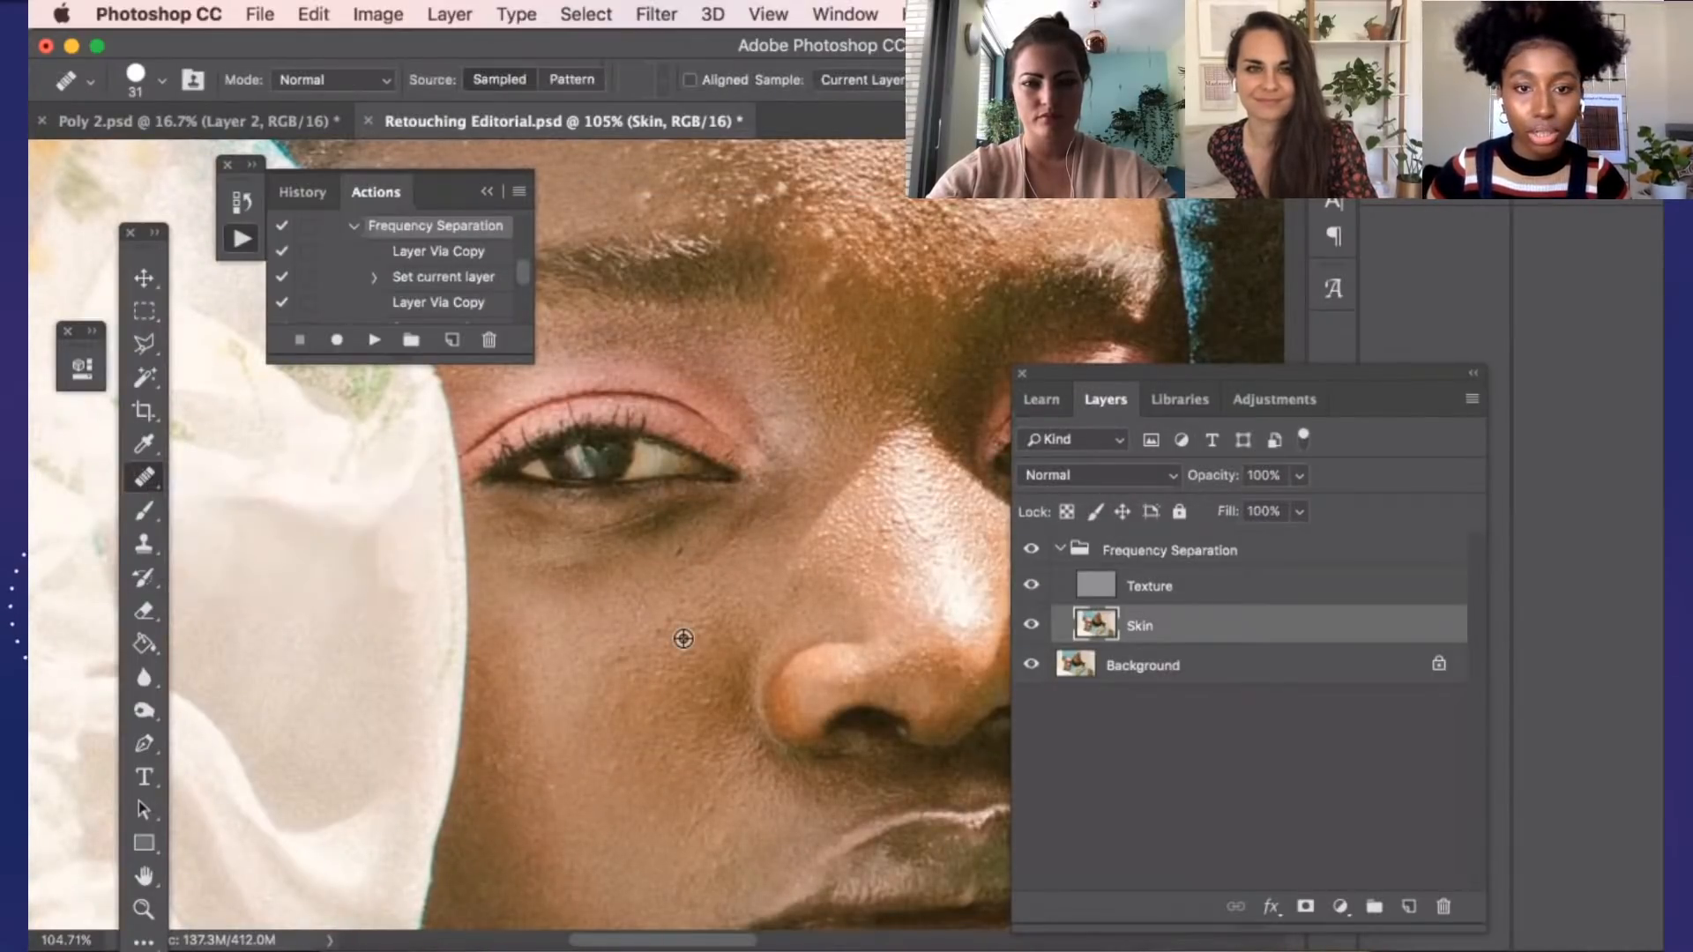
# Examine the shadowed under-eye skin and the small dark spot on the upper cheek at high magnification
pyautogui.scroll(2, 686, 636)
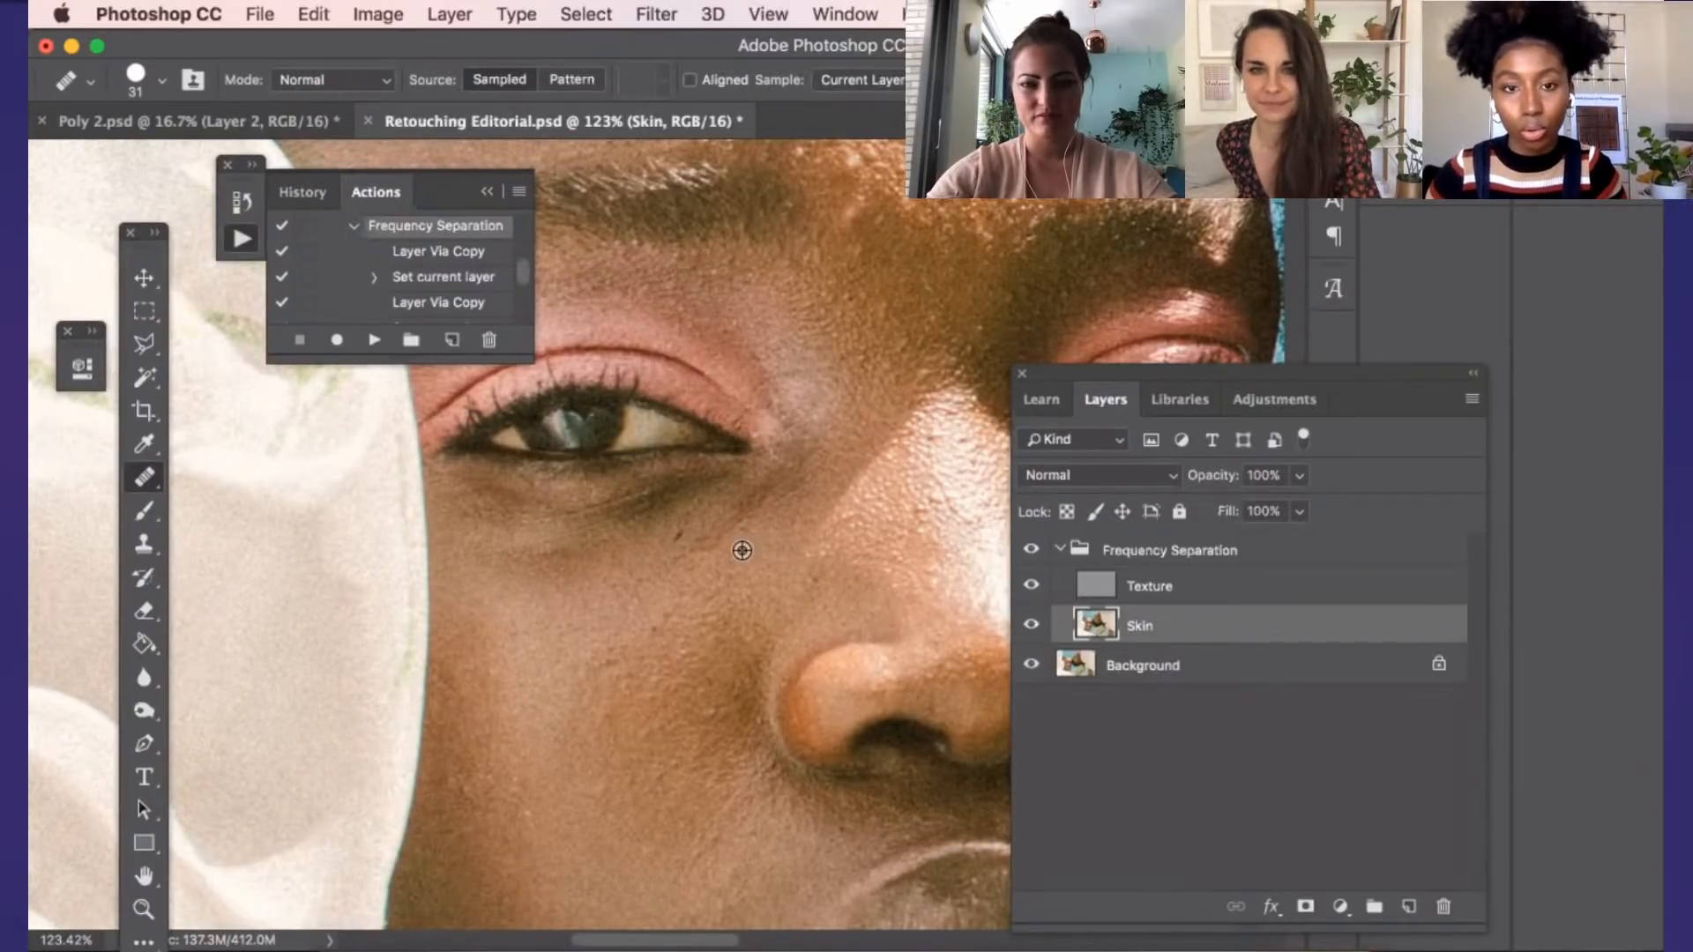
pyautogui.scroll(4, 742, 550)
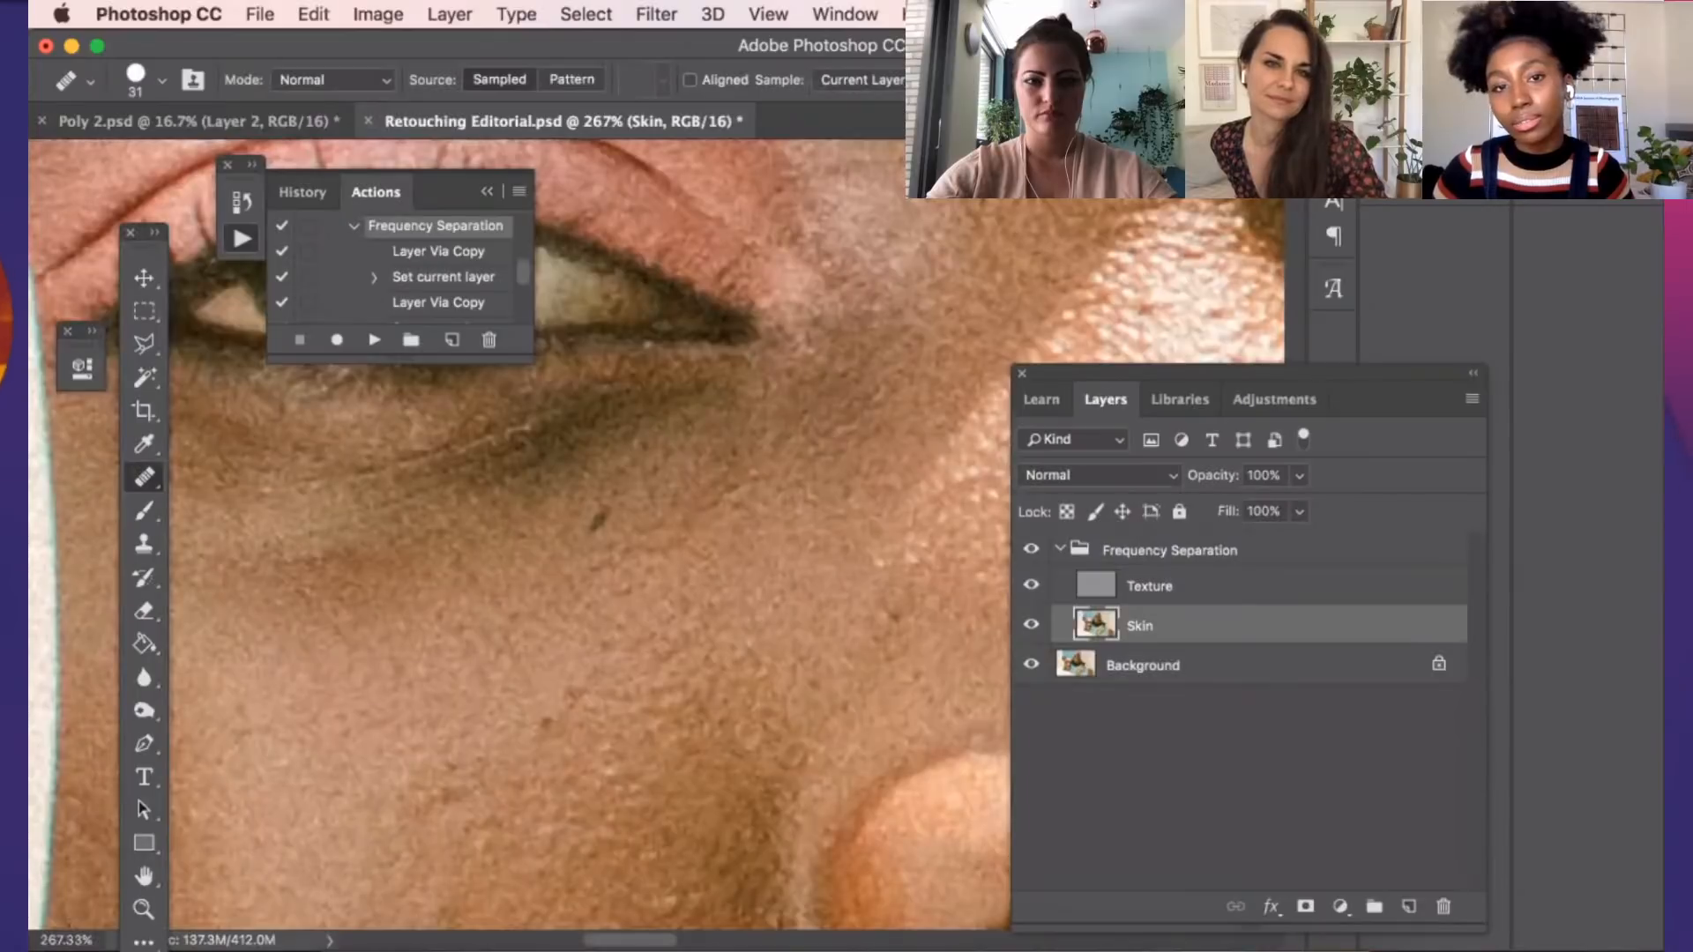
pyautogui.scroll(-4, 590, 532)
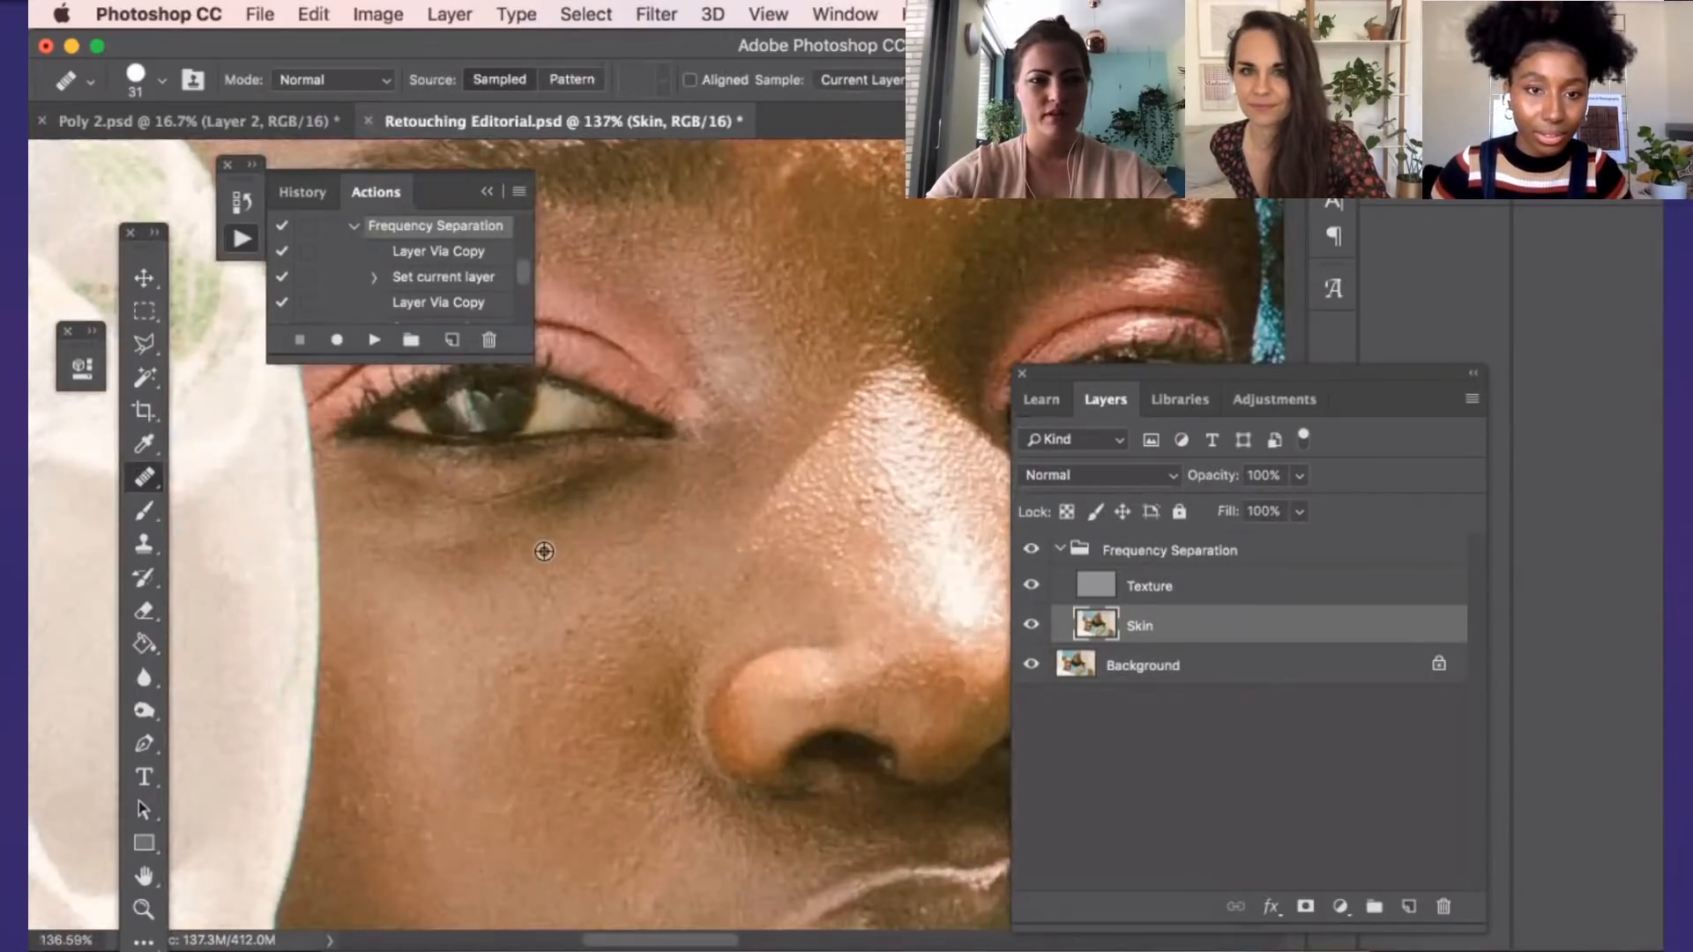
pyautogui.scroll(2, 541, 548)
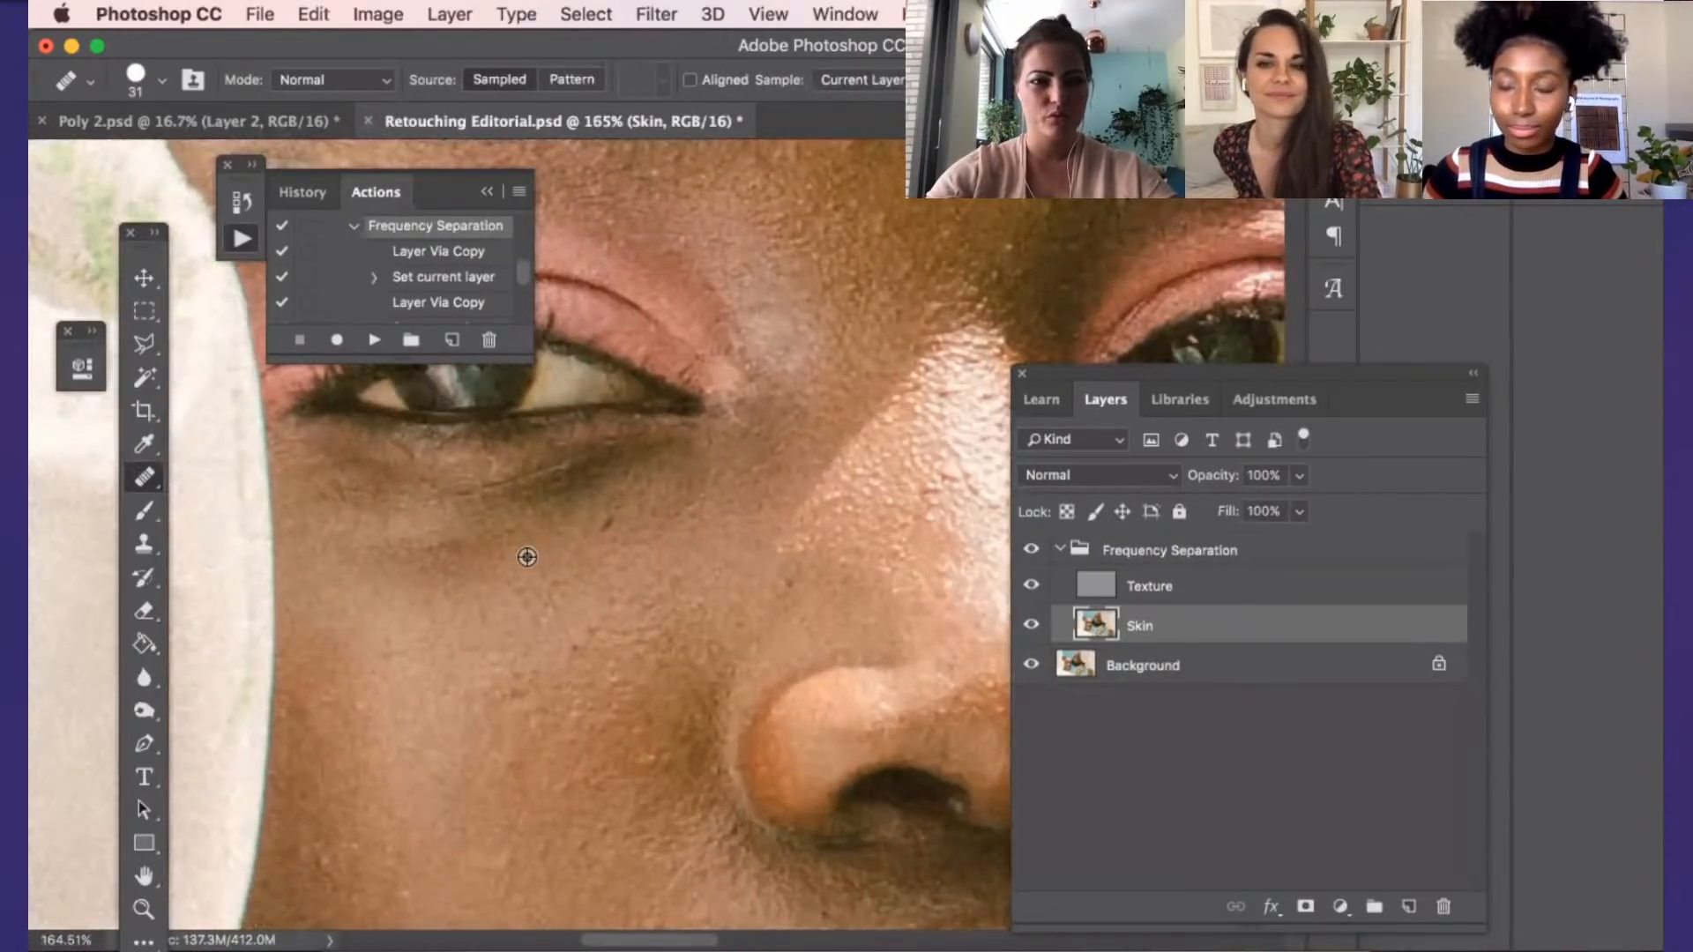
pyautogui.scroll(1, 526, 557)
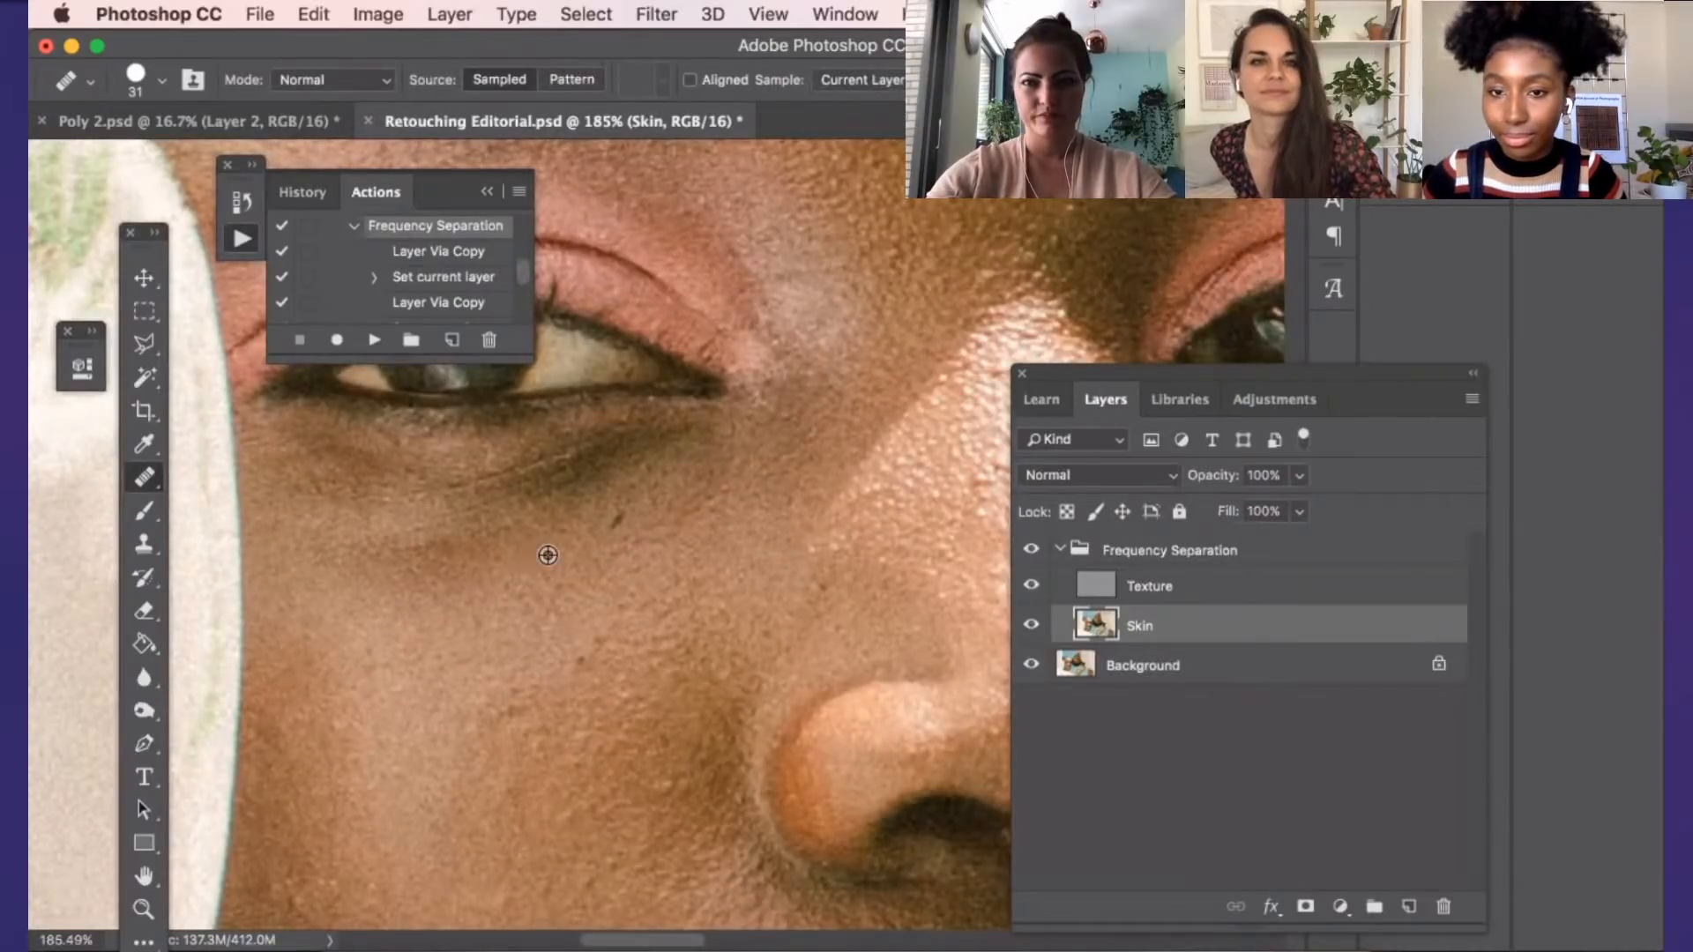
pyautogui.scroll(1, 549, 555)
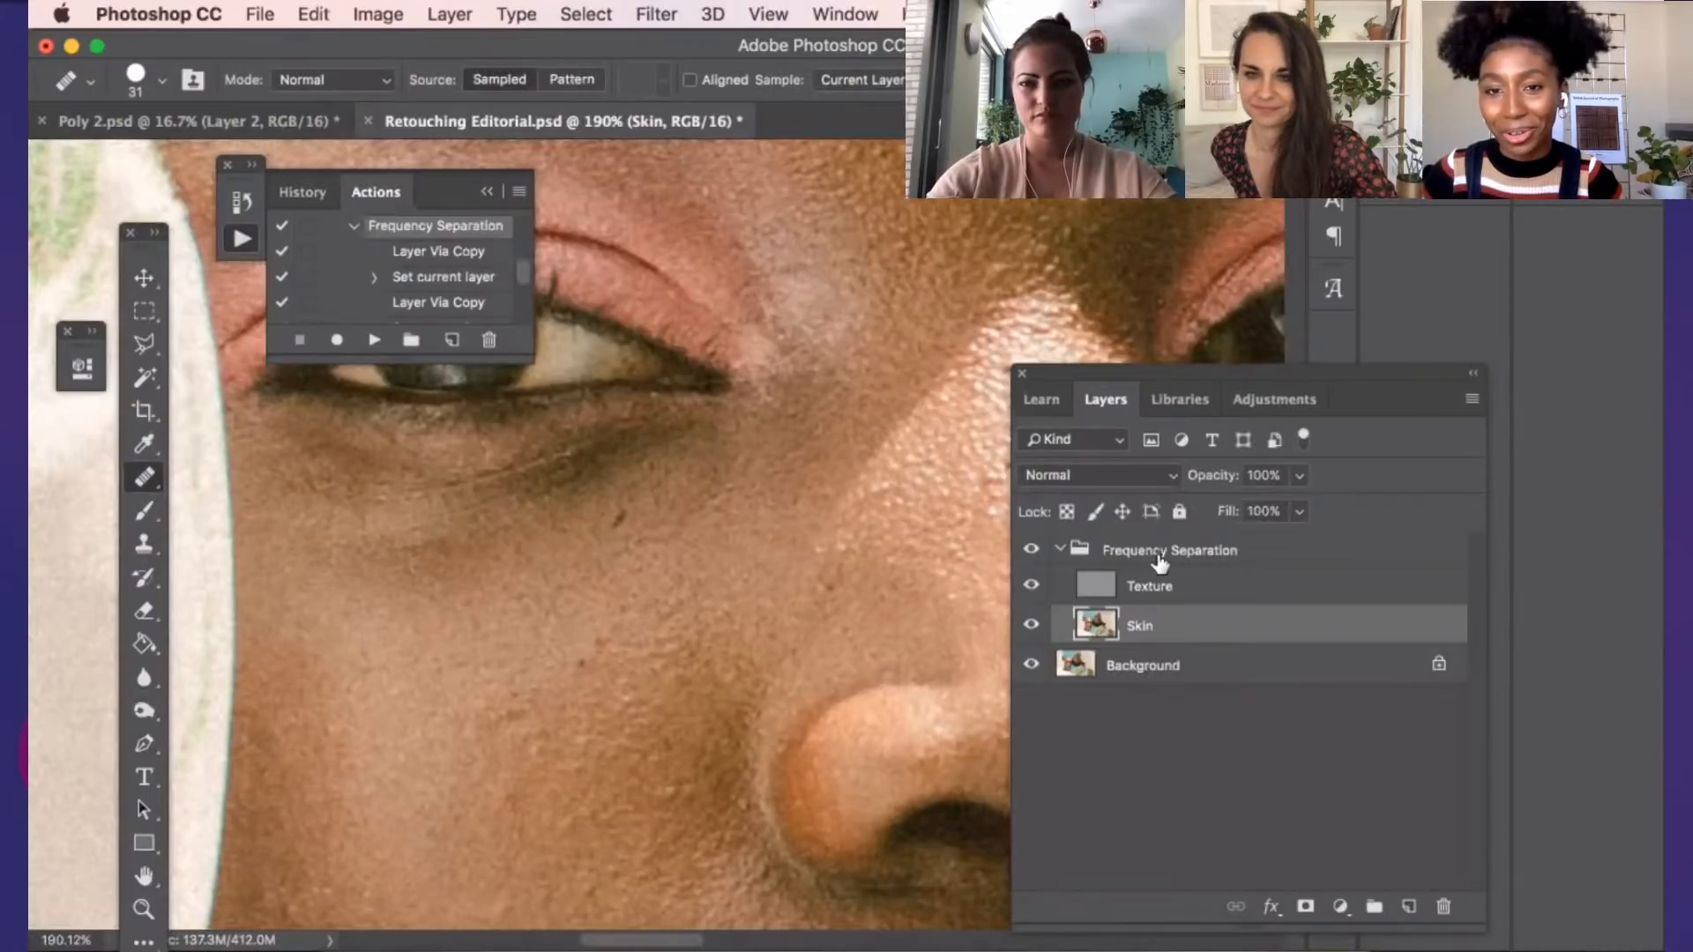
pyautogui.scroll(1, 812, 567)
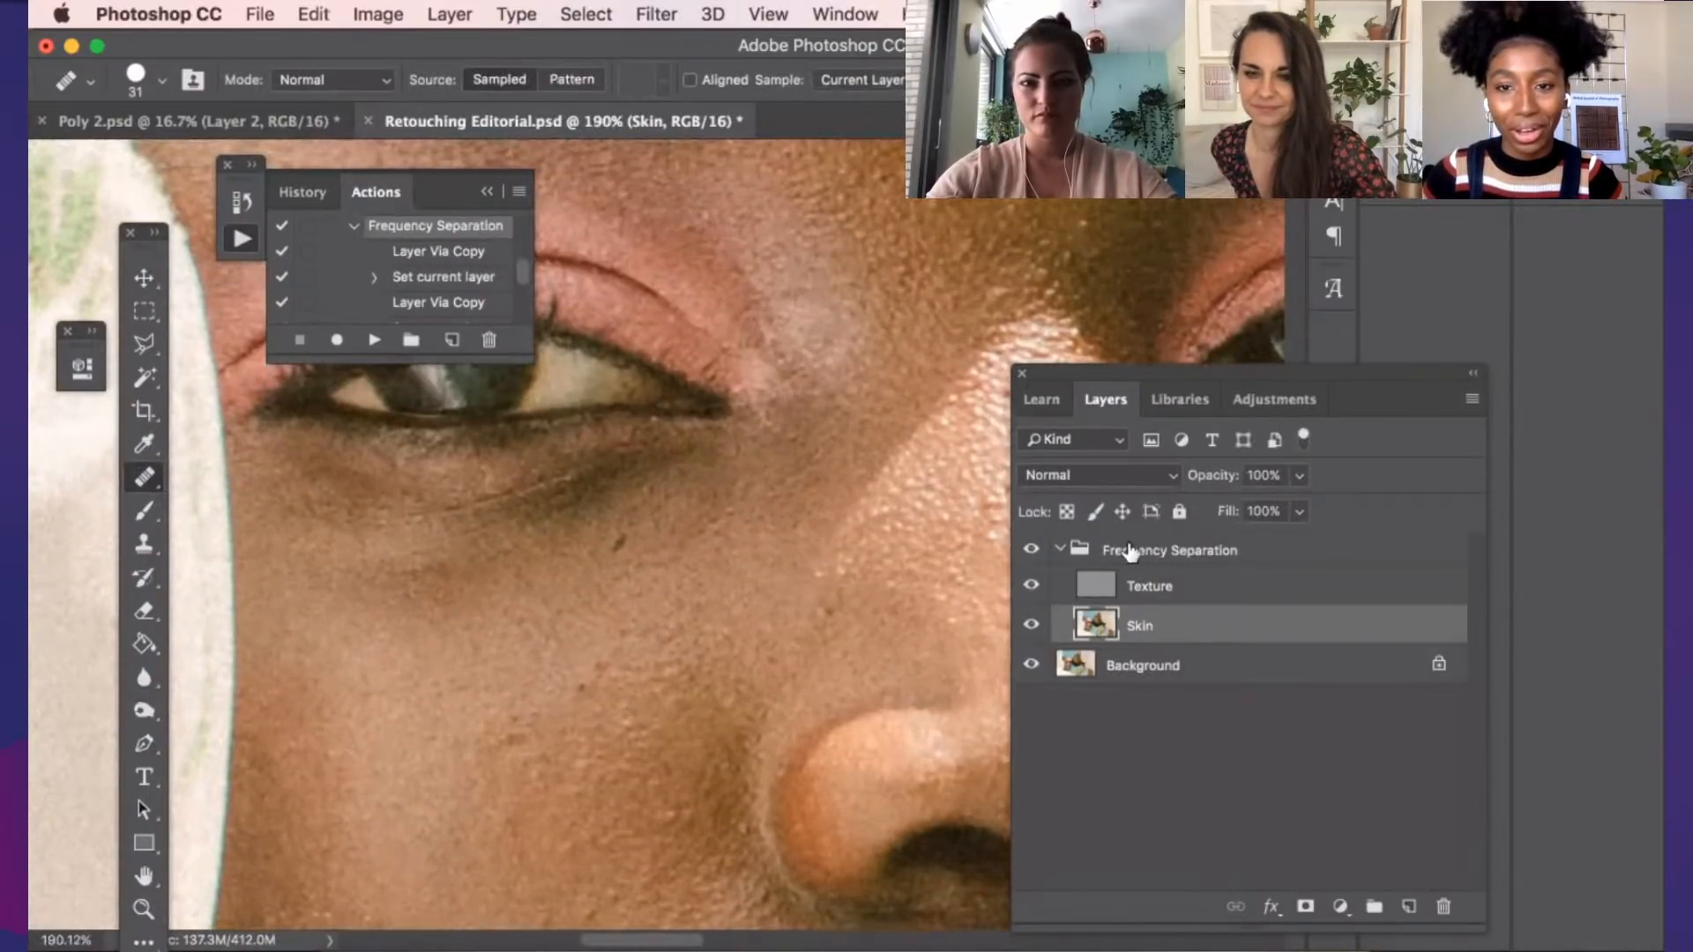
# Add a Hue/Saturation adjustment layer above the collapsed Frequency Separation group and invert its mask to black
pyautogui.click(1071, 552)
pyautogui.click(1060, 550)
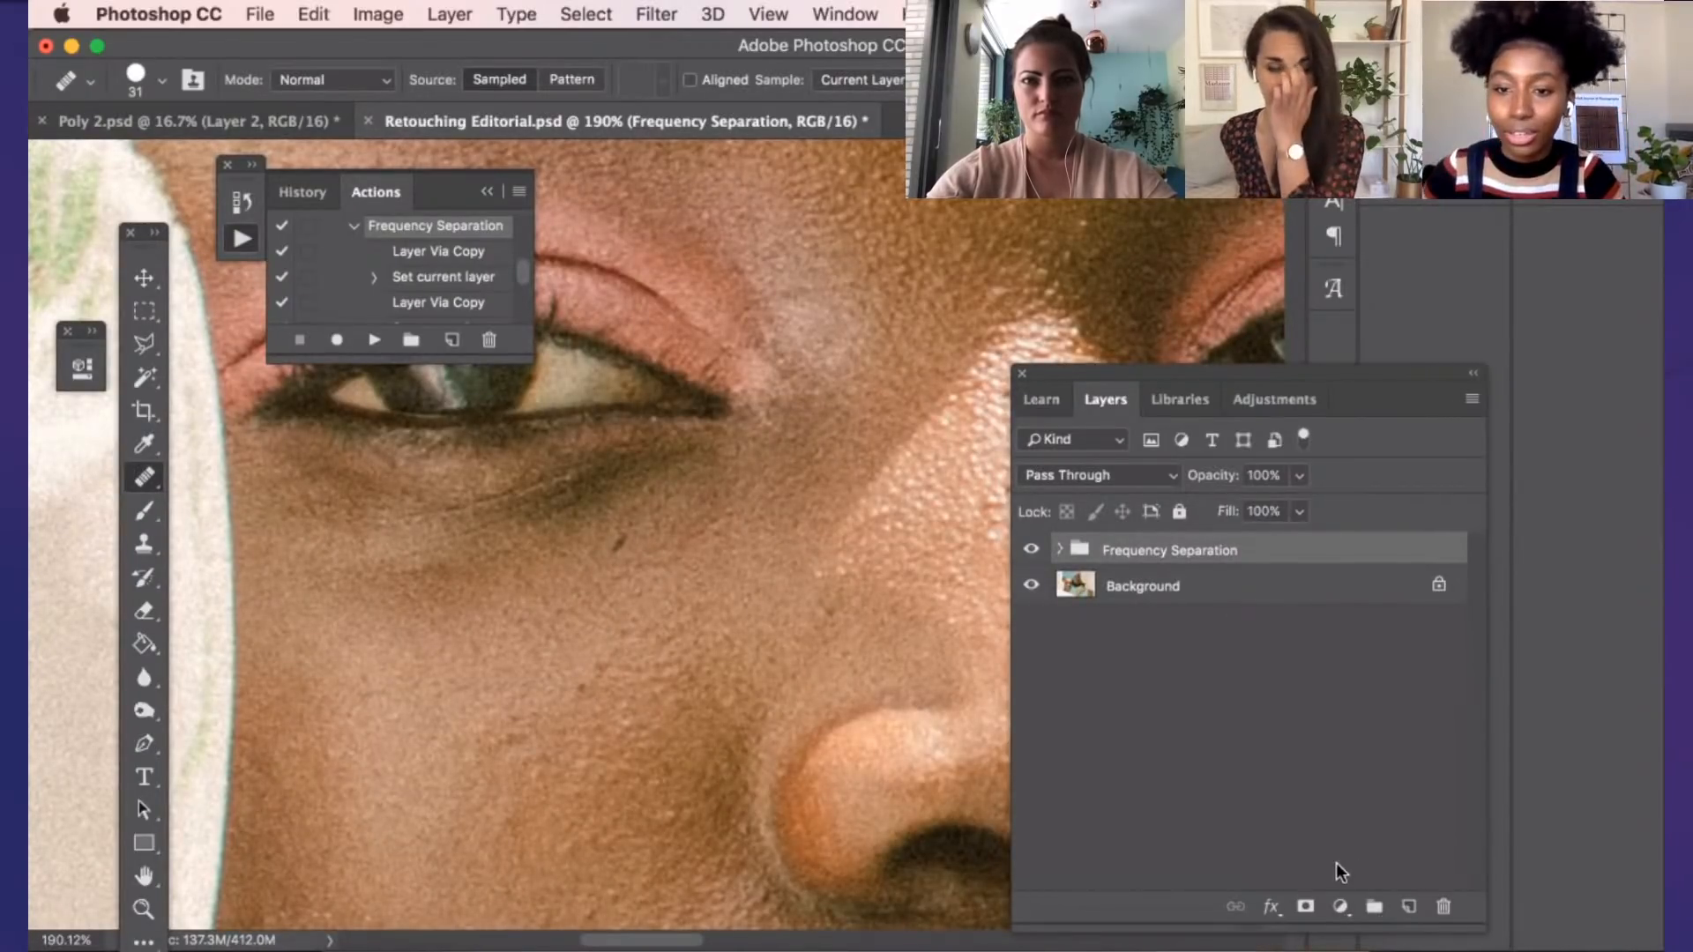
pyautogui.click(1341, 907)
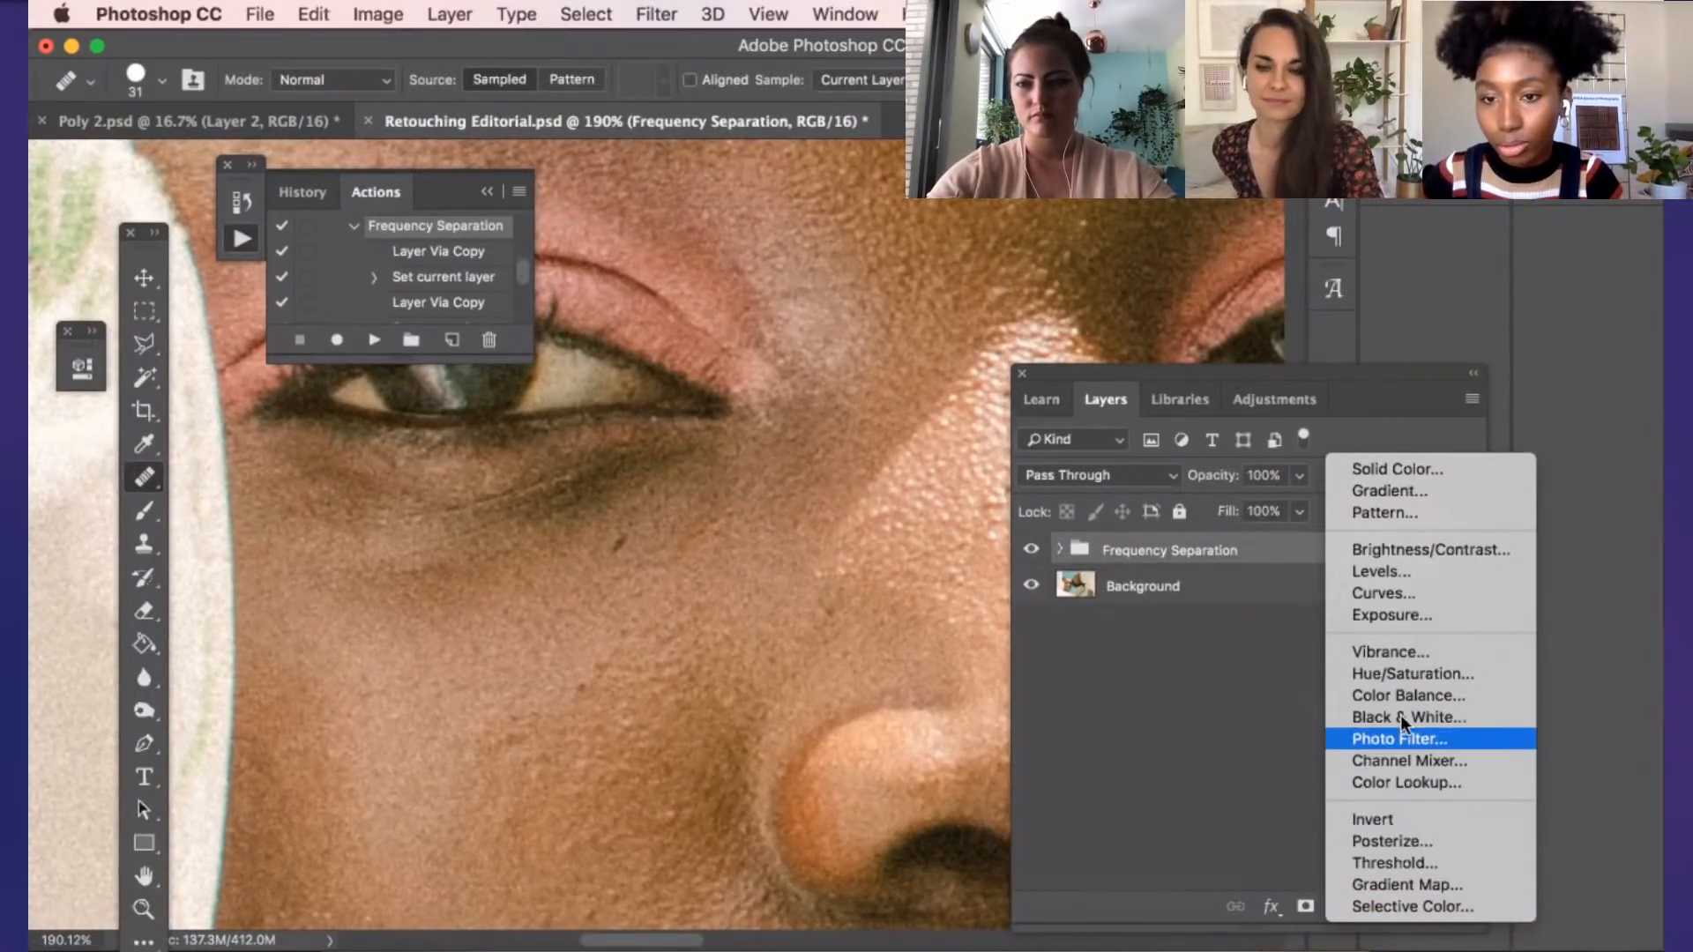
pyautogui.click(1419, 679)
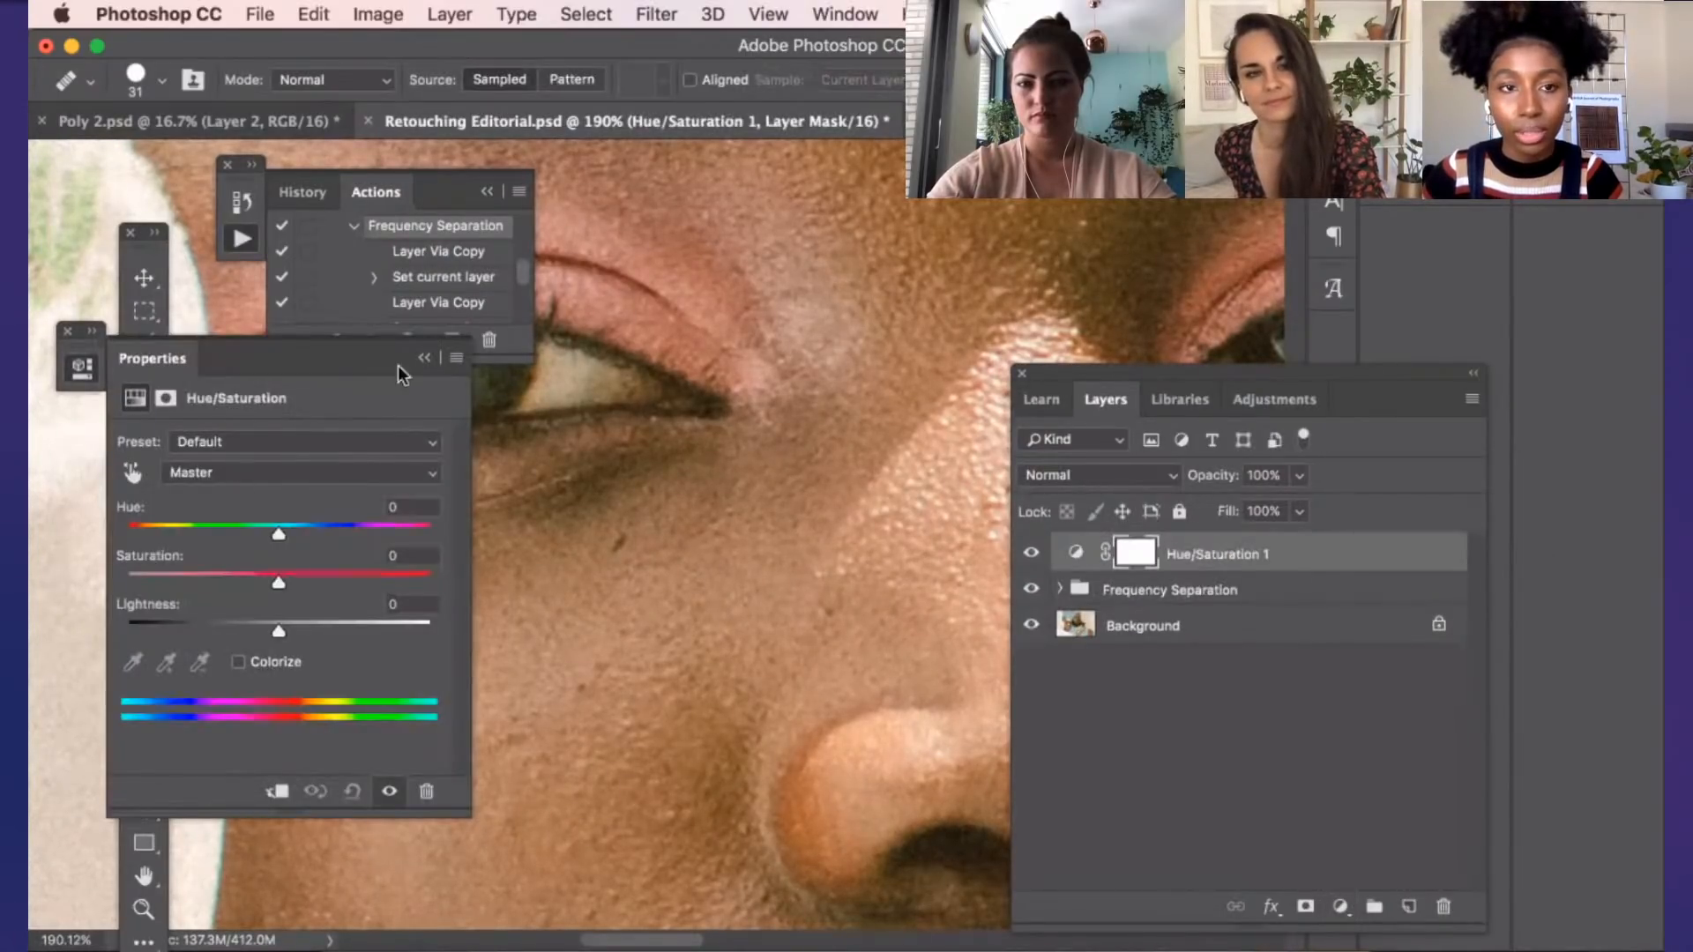
pyautogui.click(424, 358)
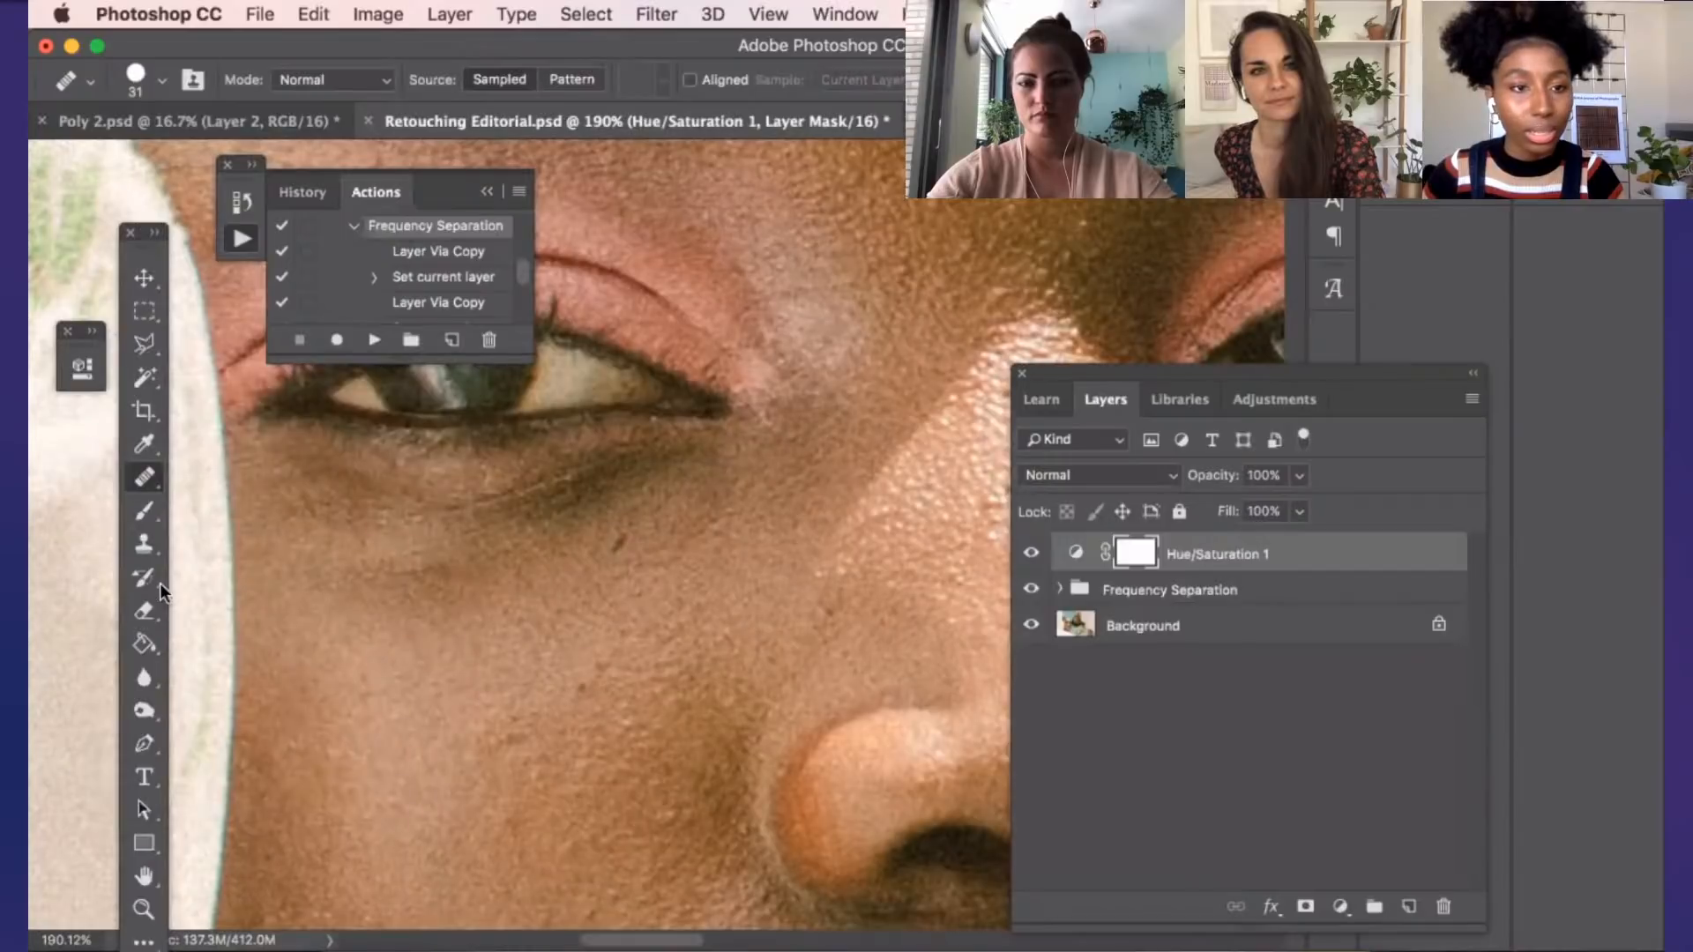
pyautogui.click(155, 648)
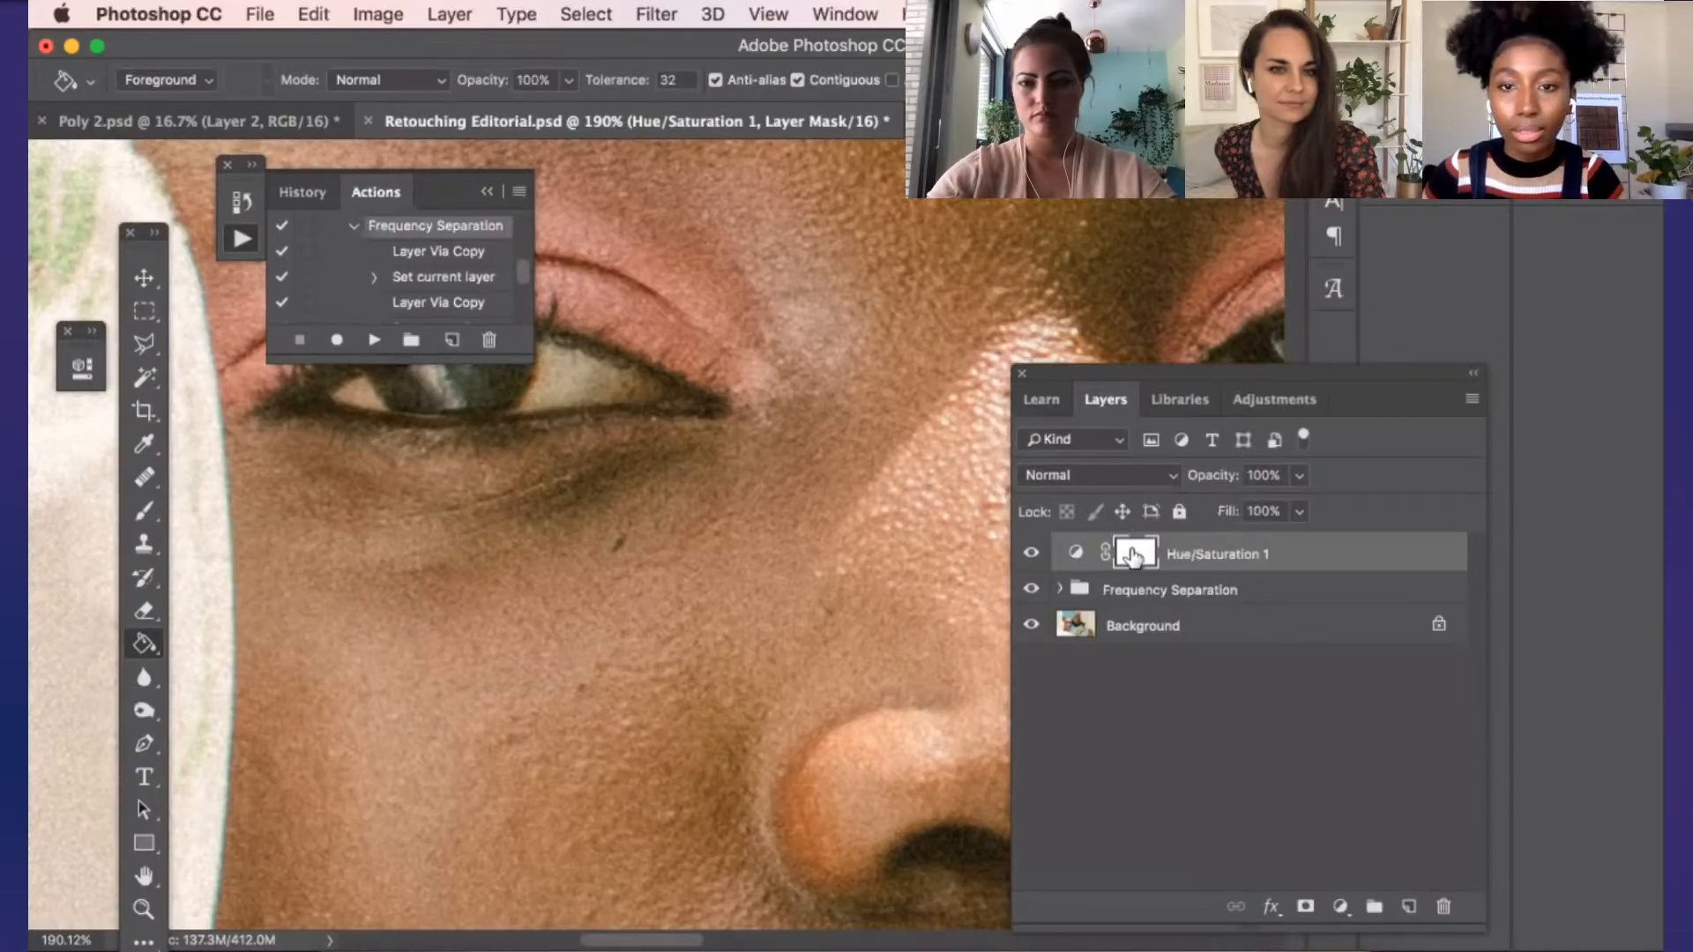
pyautogui.press('super+i')
# Set the Hue/Saturation adjustment's saturation to +42 and switch to the Brush tool
pyautogui.click(1076, 555)
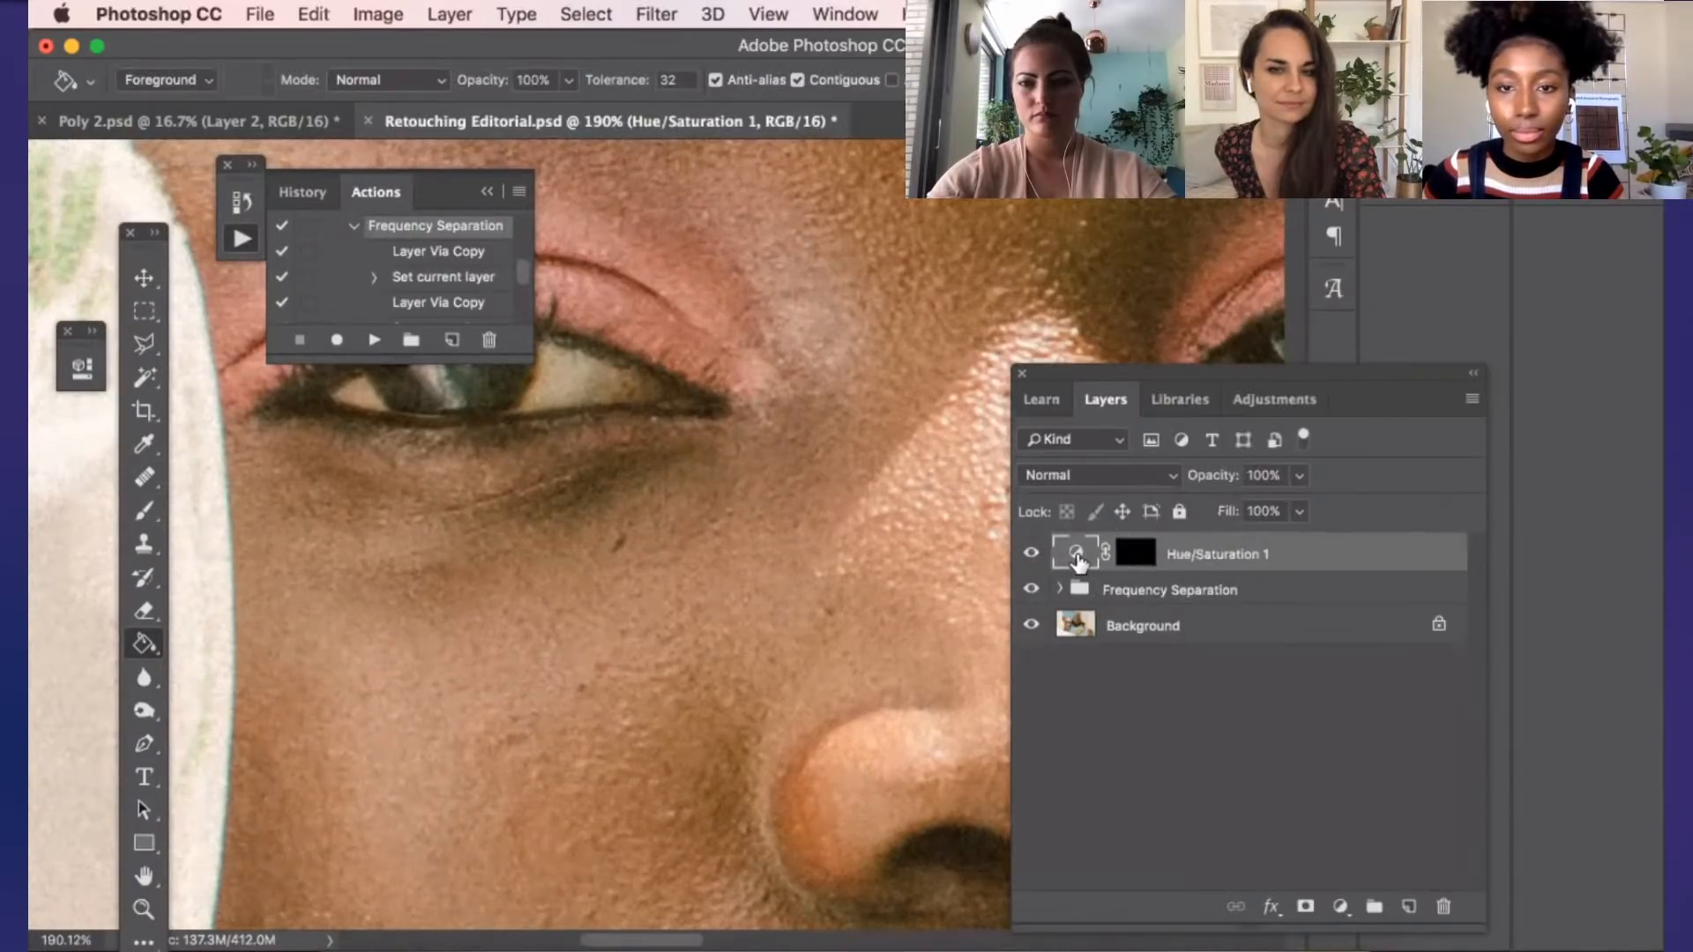
pyautogui.doubleClick(1077, 559)
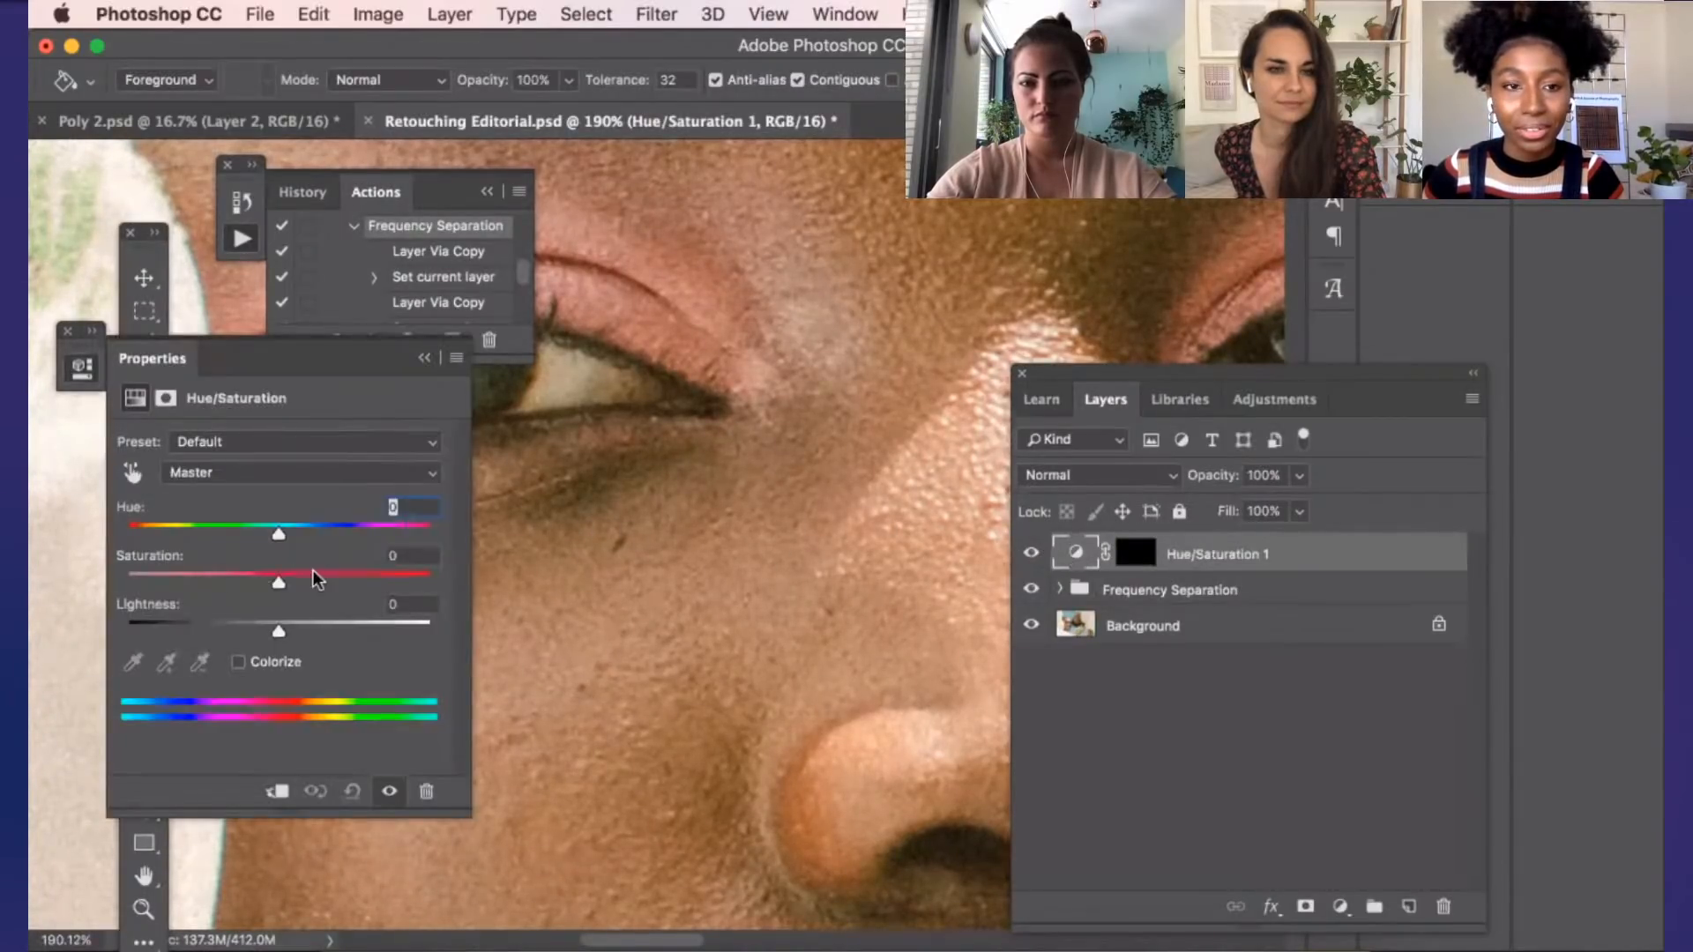
pyautogui.moveTo(310, 577); pyautogui.dragTo(343, 580)
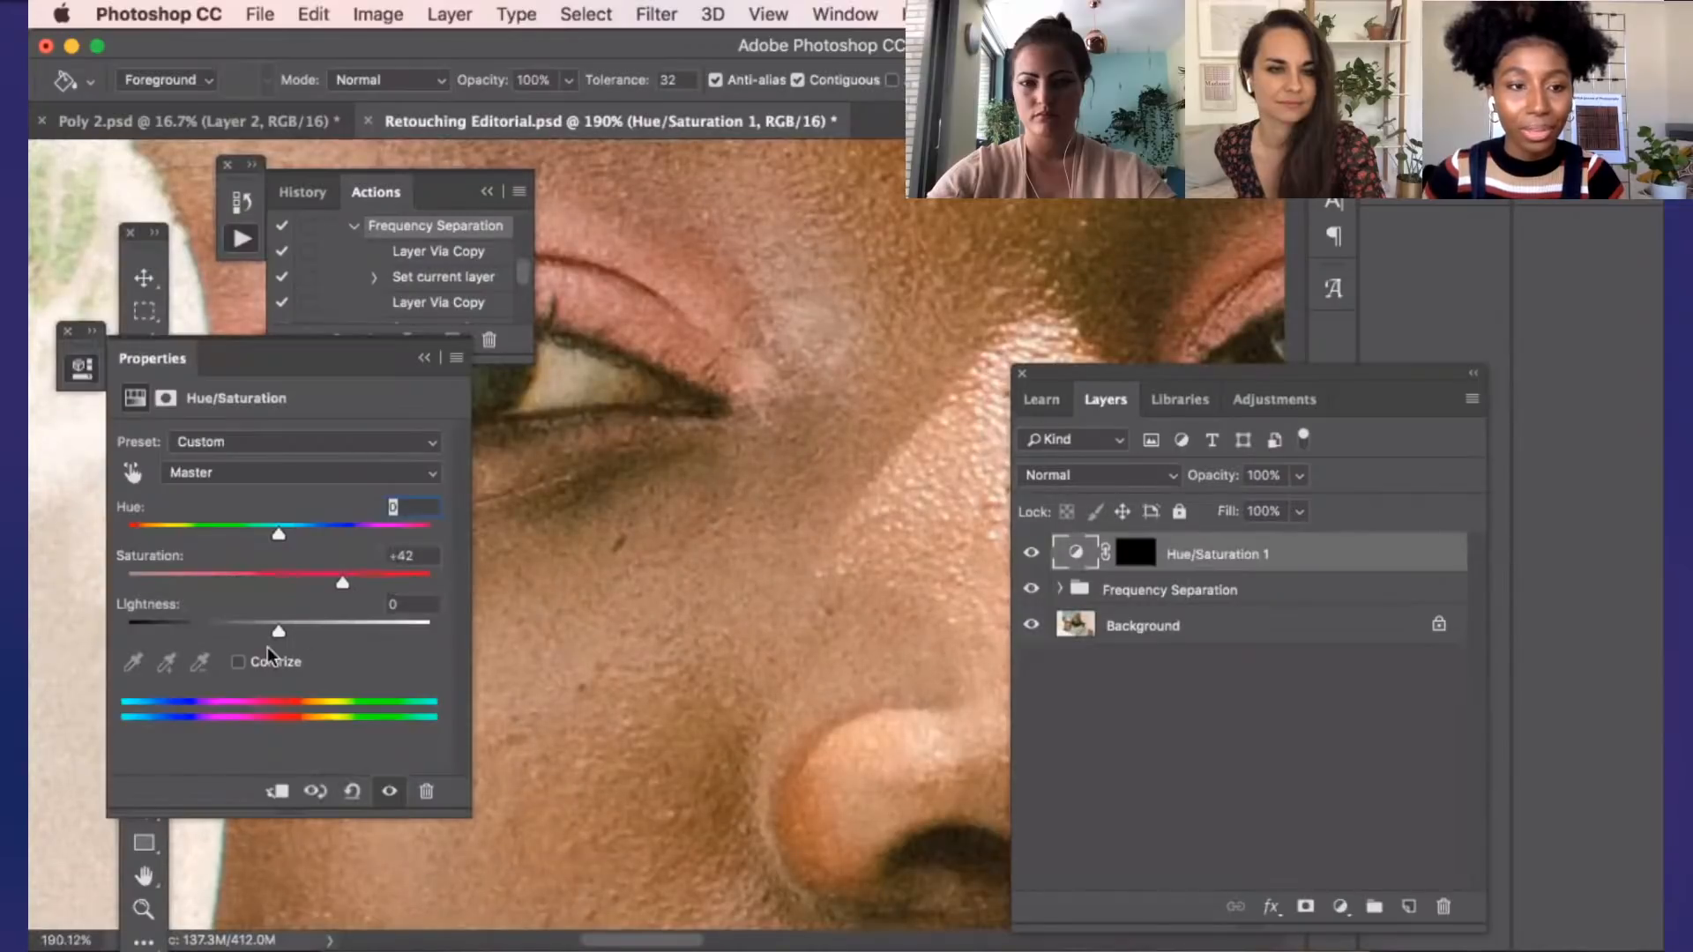
pyautogui.click(423, 360)
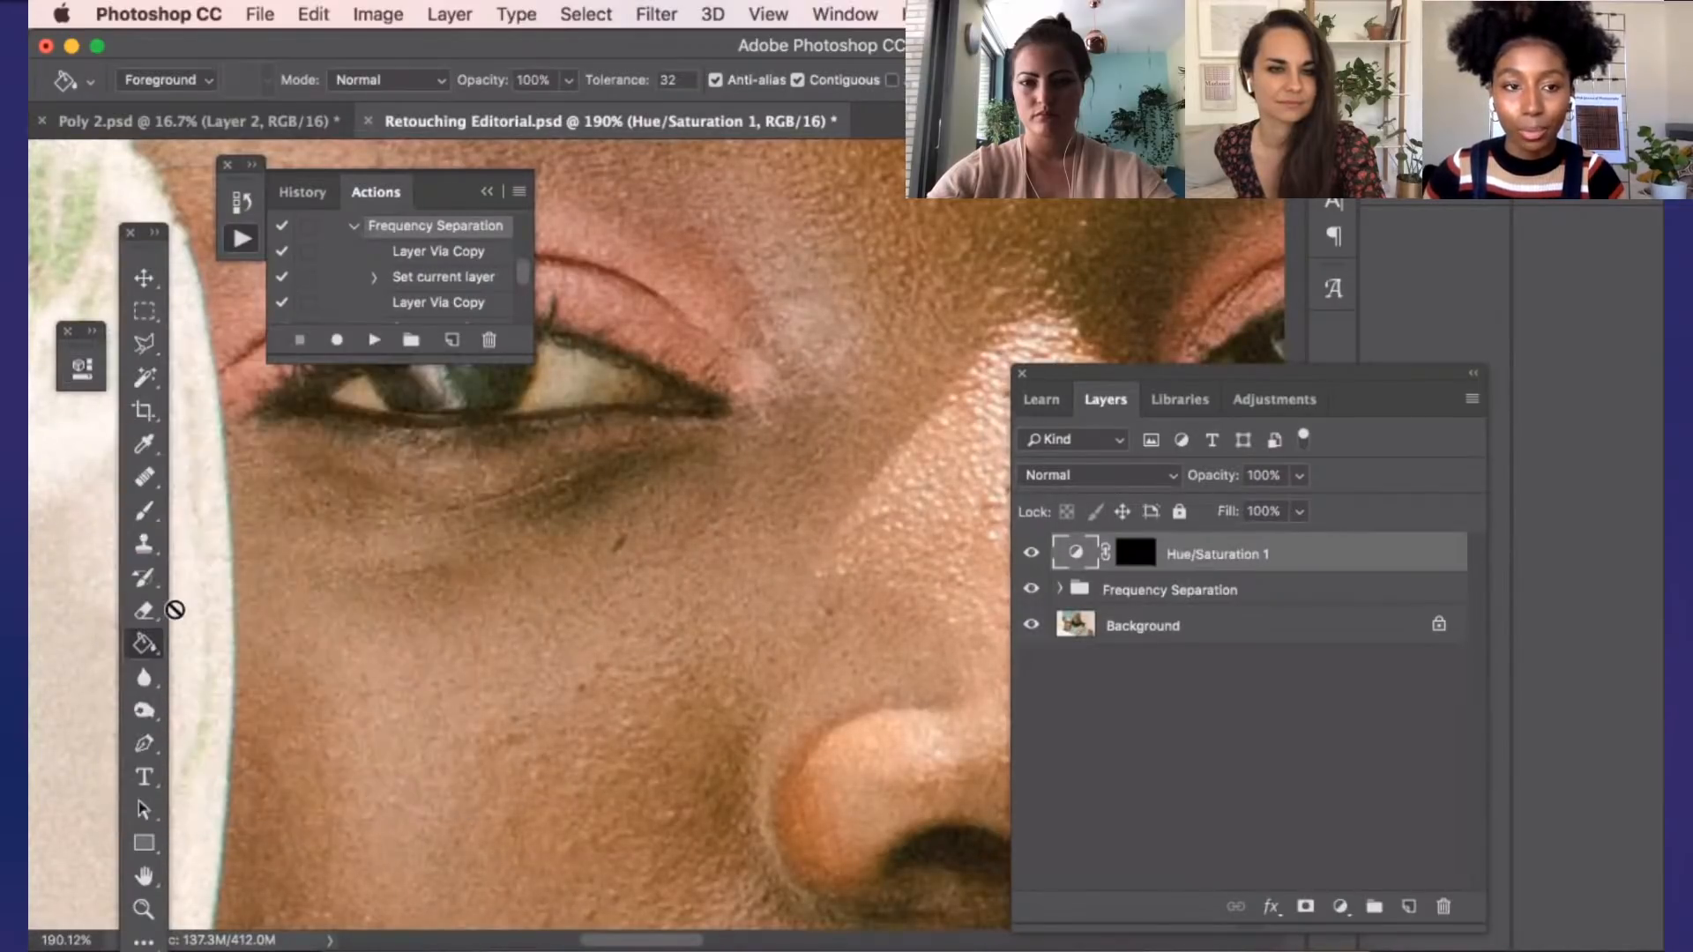
pyautogui.click(146, 511)
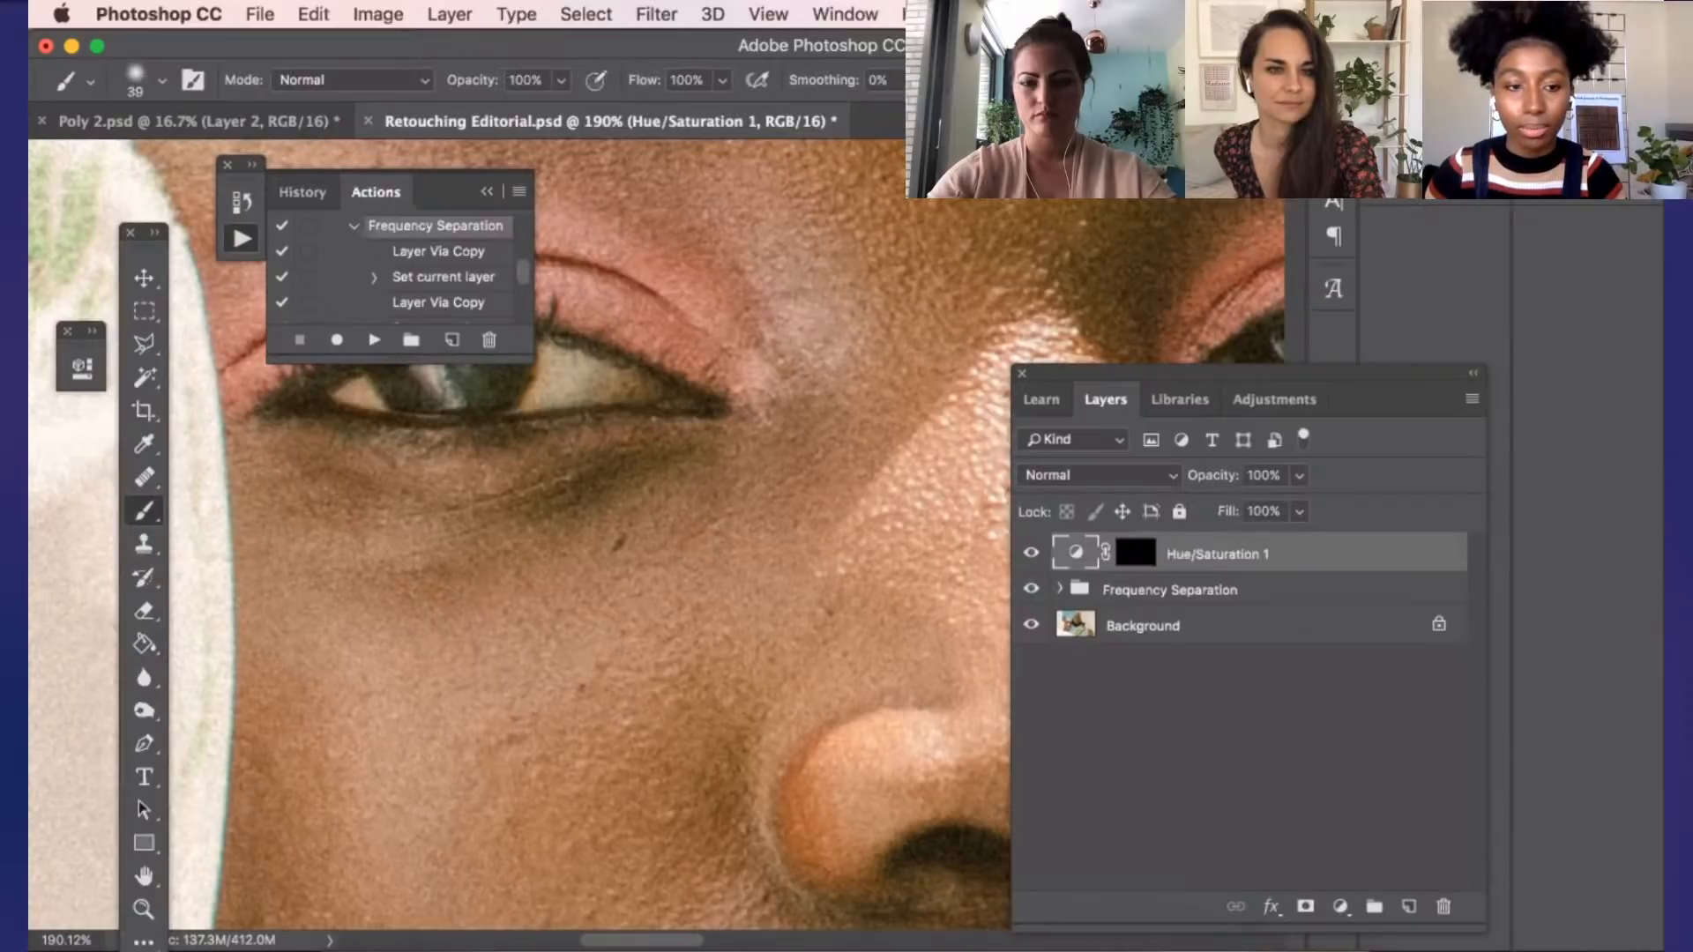
# Set the background color to white and paint the Hue/Saturation 1 mask over the inner part of the upper eyelid
pyautogui.click(153, 950)
pyautogui.moveTo(1003, 451); pyautogui.dragTo(938, 371)
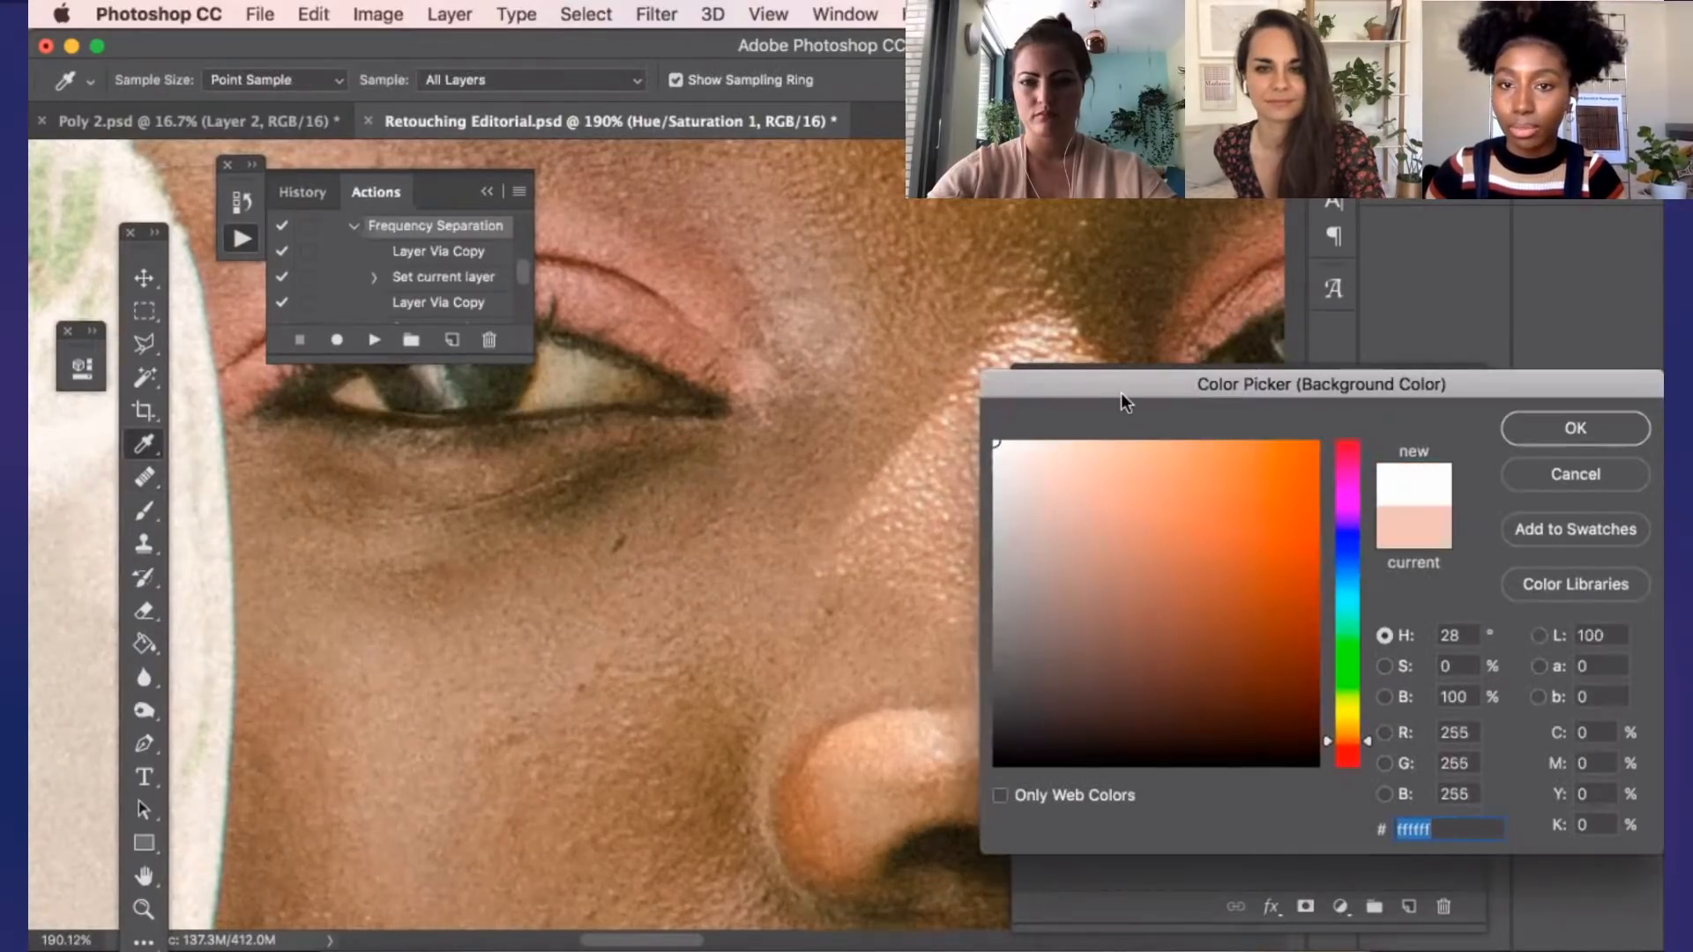
pyautogui.moveTo(1120, 393); pyautogui.dragTo(720, 401)
pyautogui.click(1192, 446)
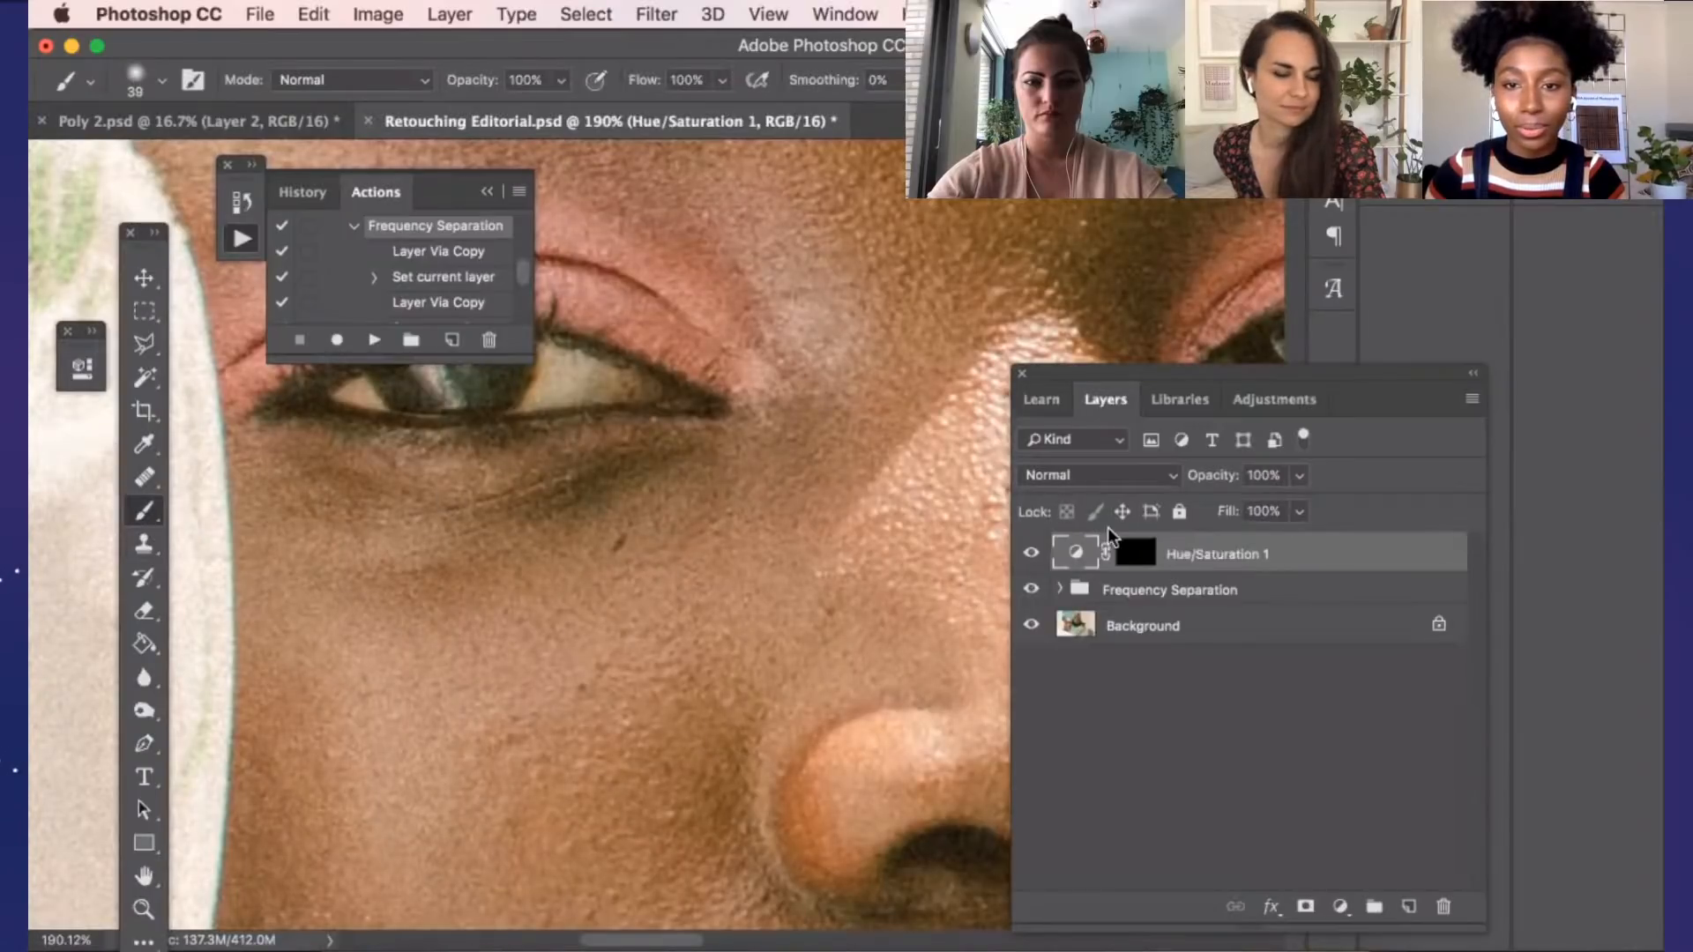
pyautogui.click(1136, 553)
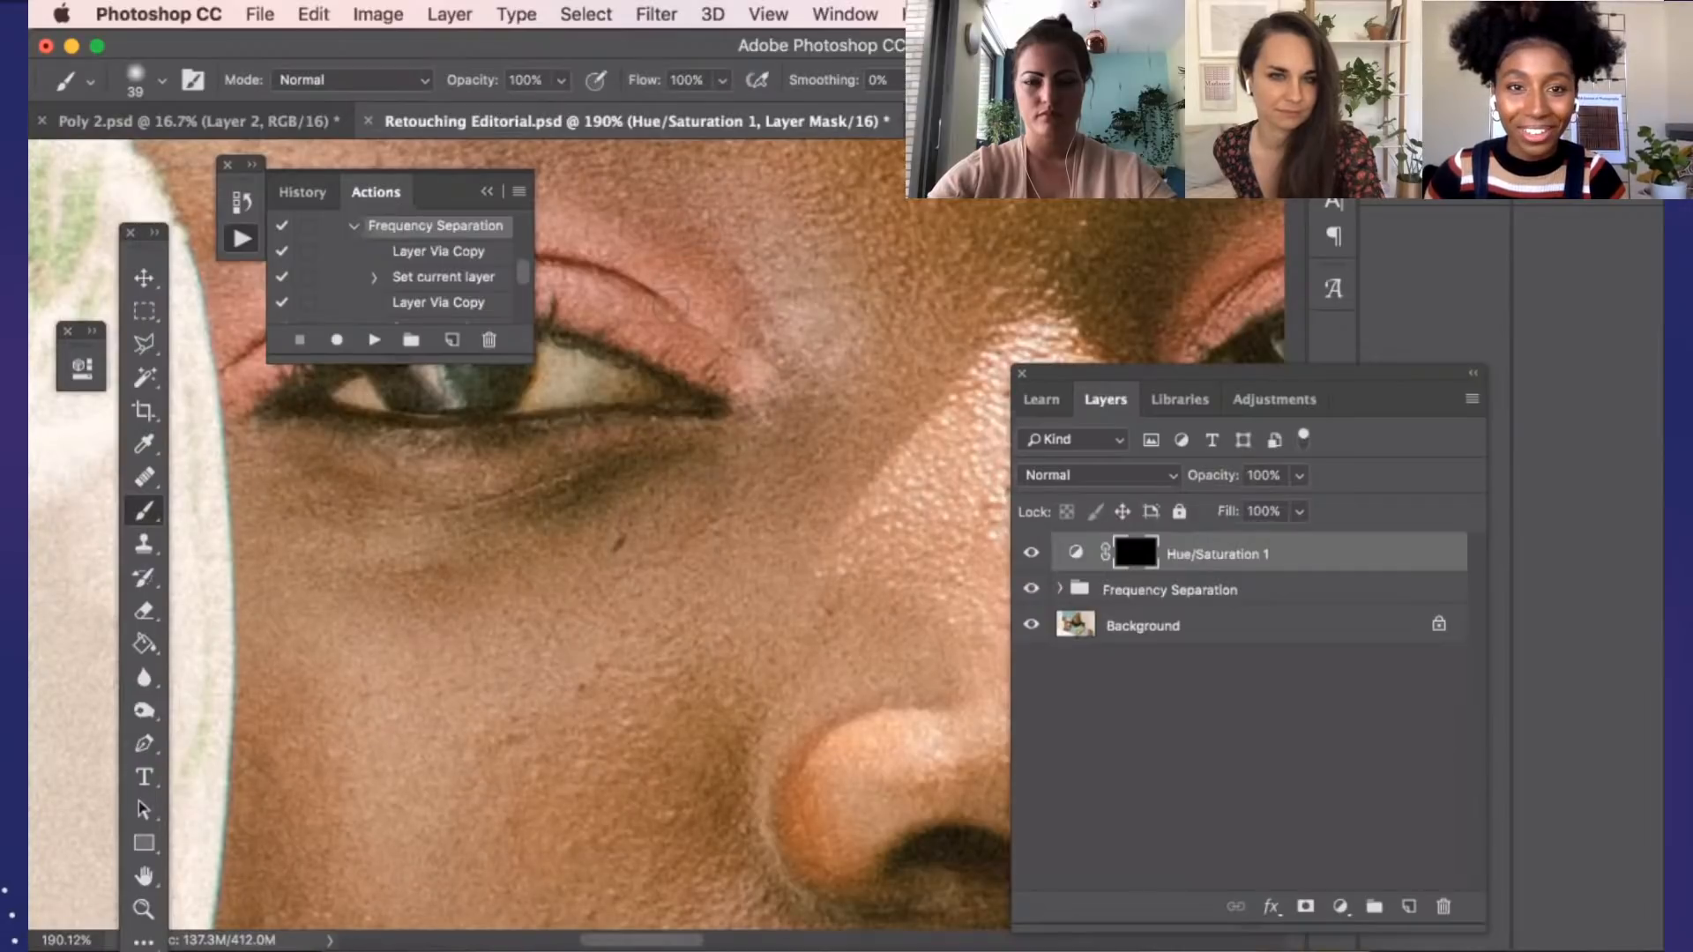
pyautogui.moveTo(675, 304); pyautogui.dragTo(671, 308)
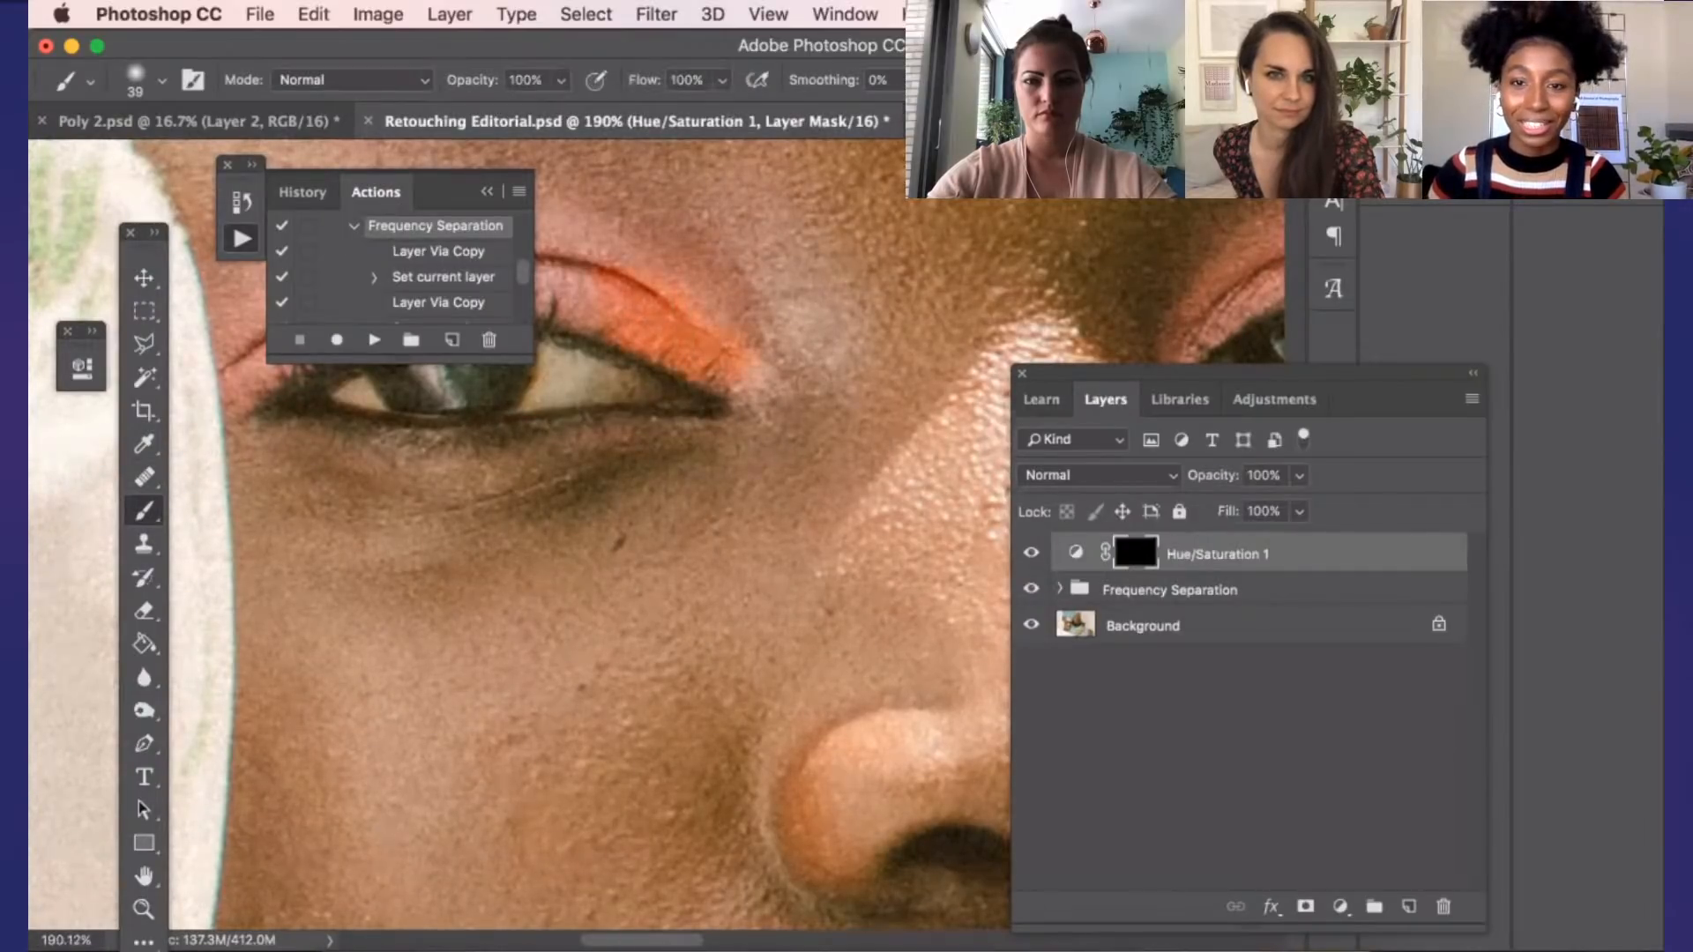
# Reduce the Hue/Saturation 1 adjustment's saturation to +17
pyautogui.click(1075, 553)
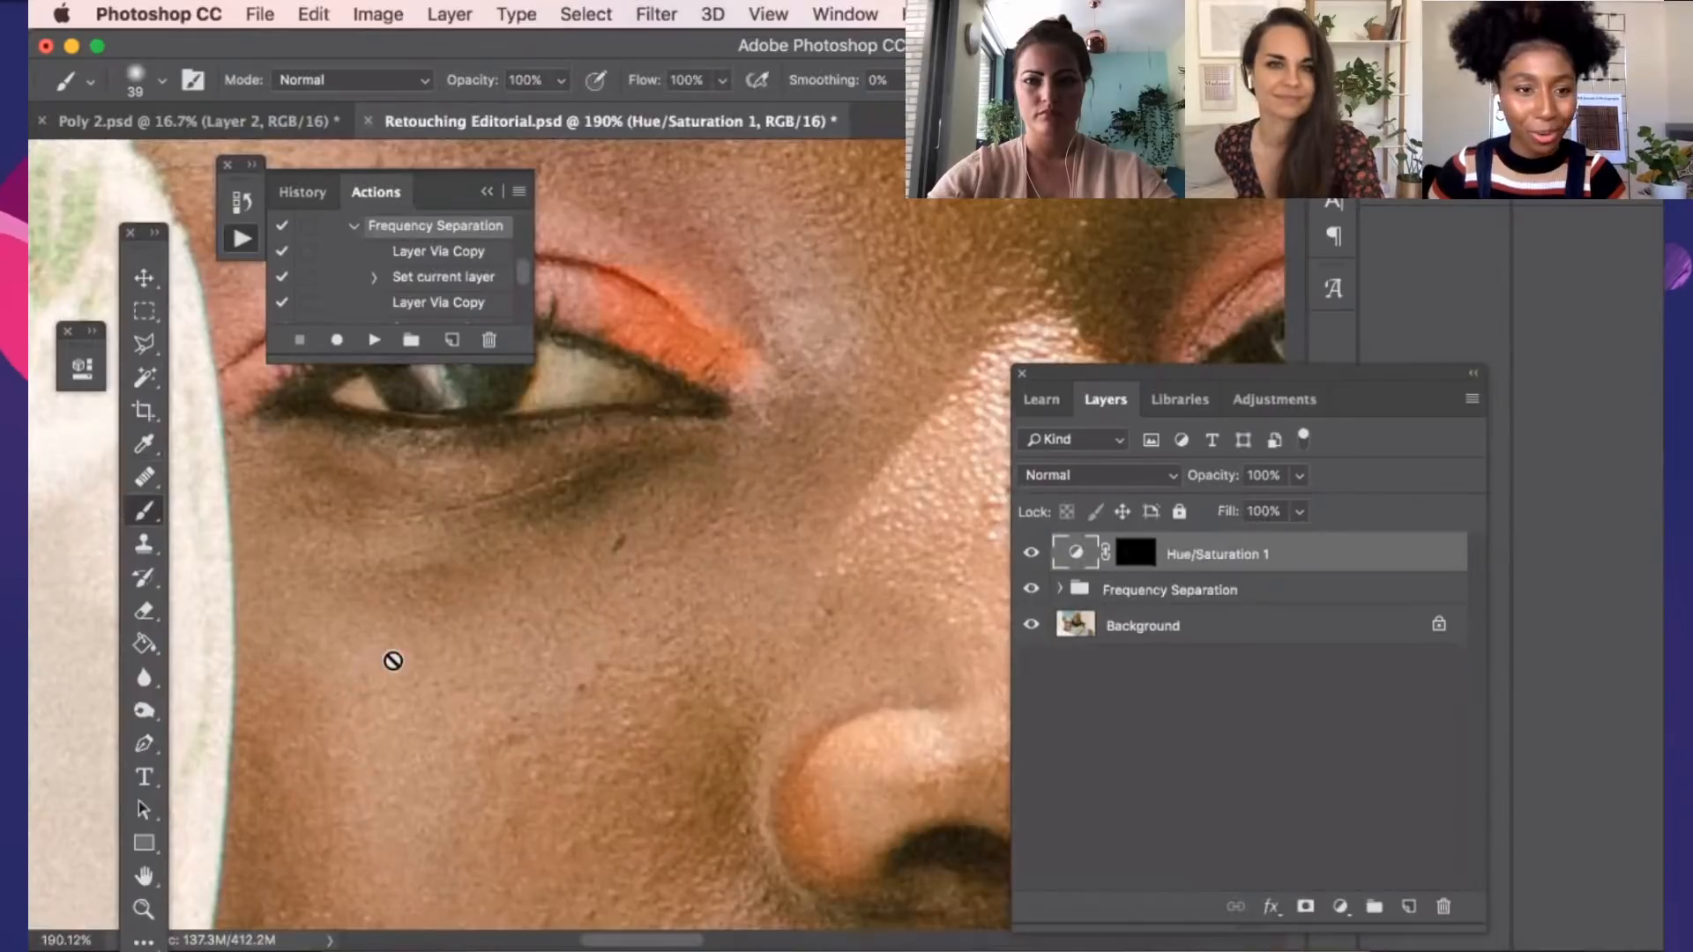
pyautogui.doubleClick(1076, 552)
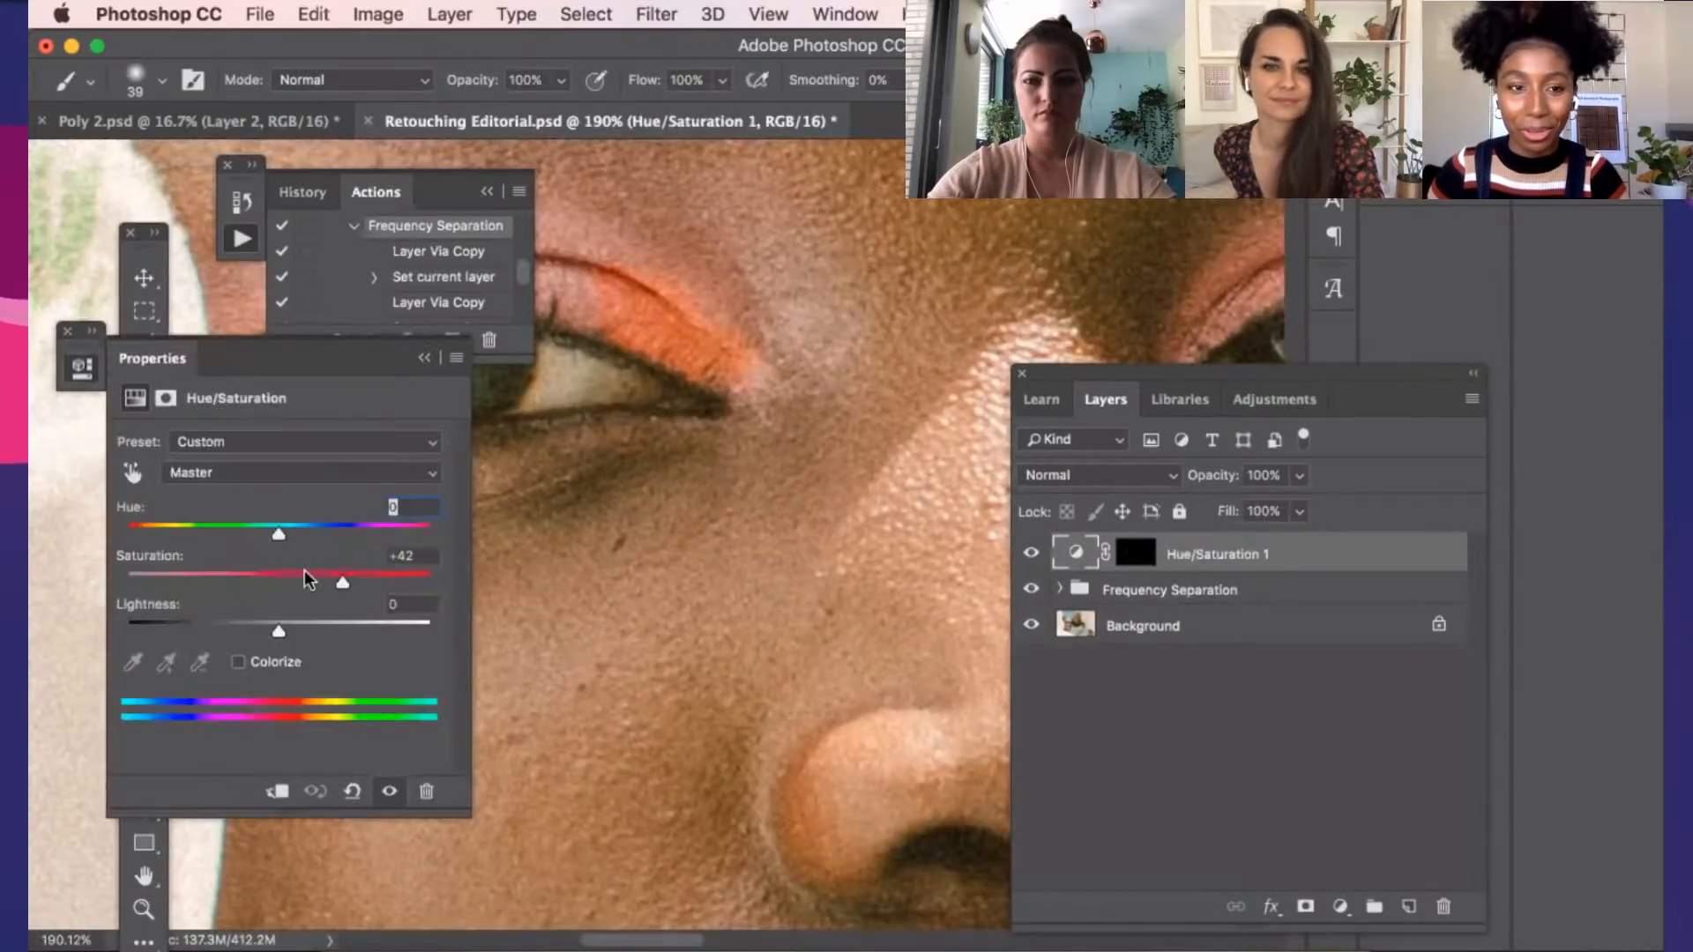
pyautogui.click(305, 582)
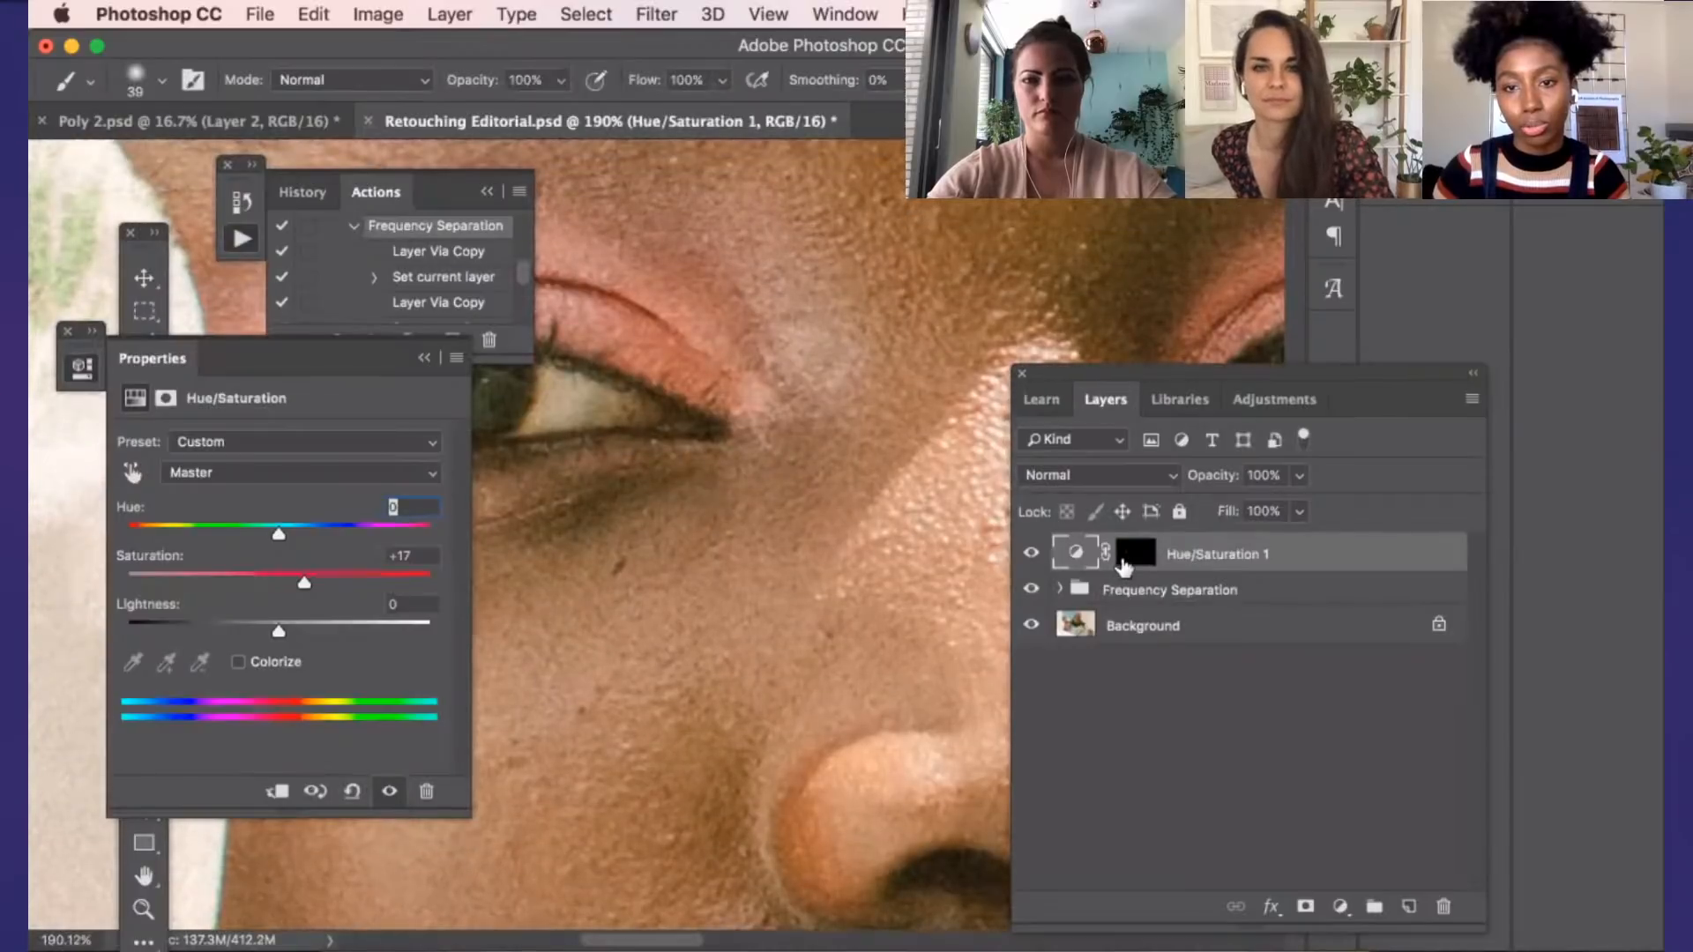
# Paint white on the Hue/Saturation 1 layer mask over the rest of the pink eyeshadow on the upper eyelid
pyautogui.click(1122, 564)
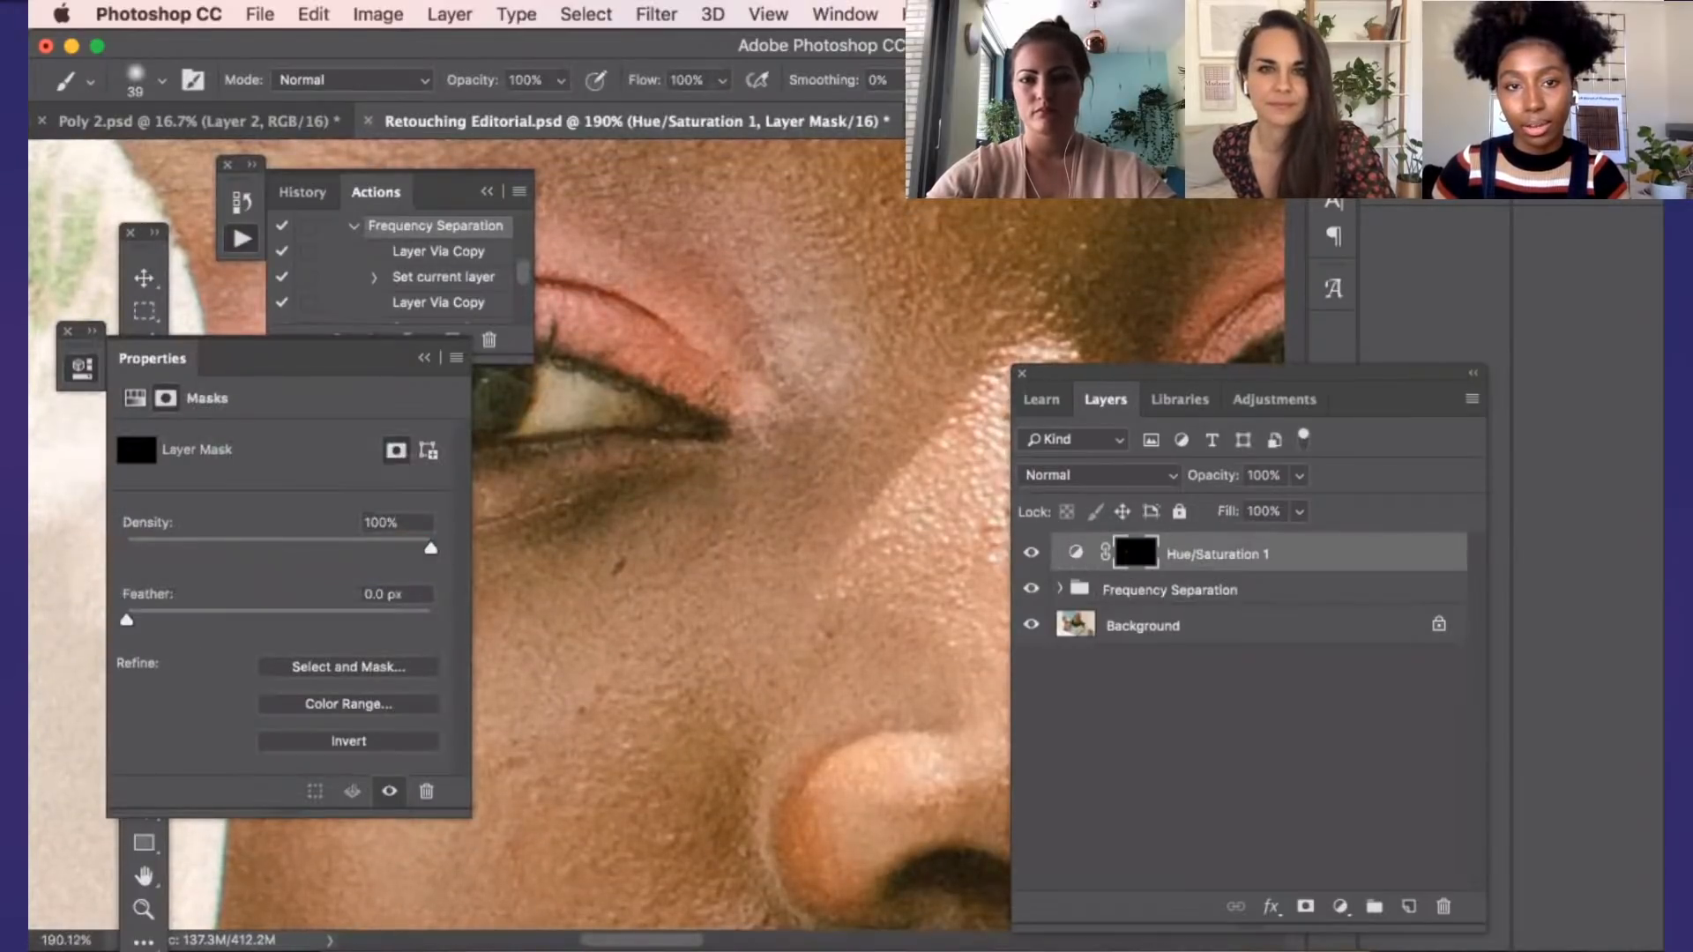
pyautogui.scroll(2, 474, 388)
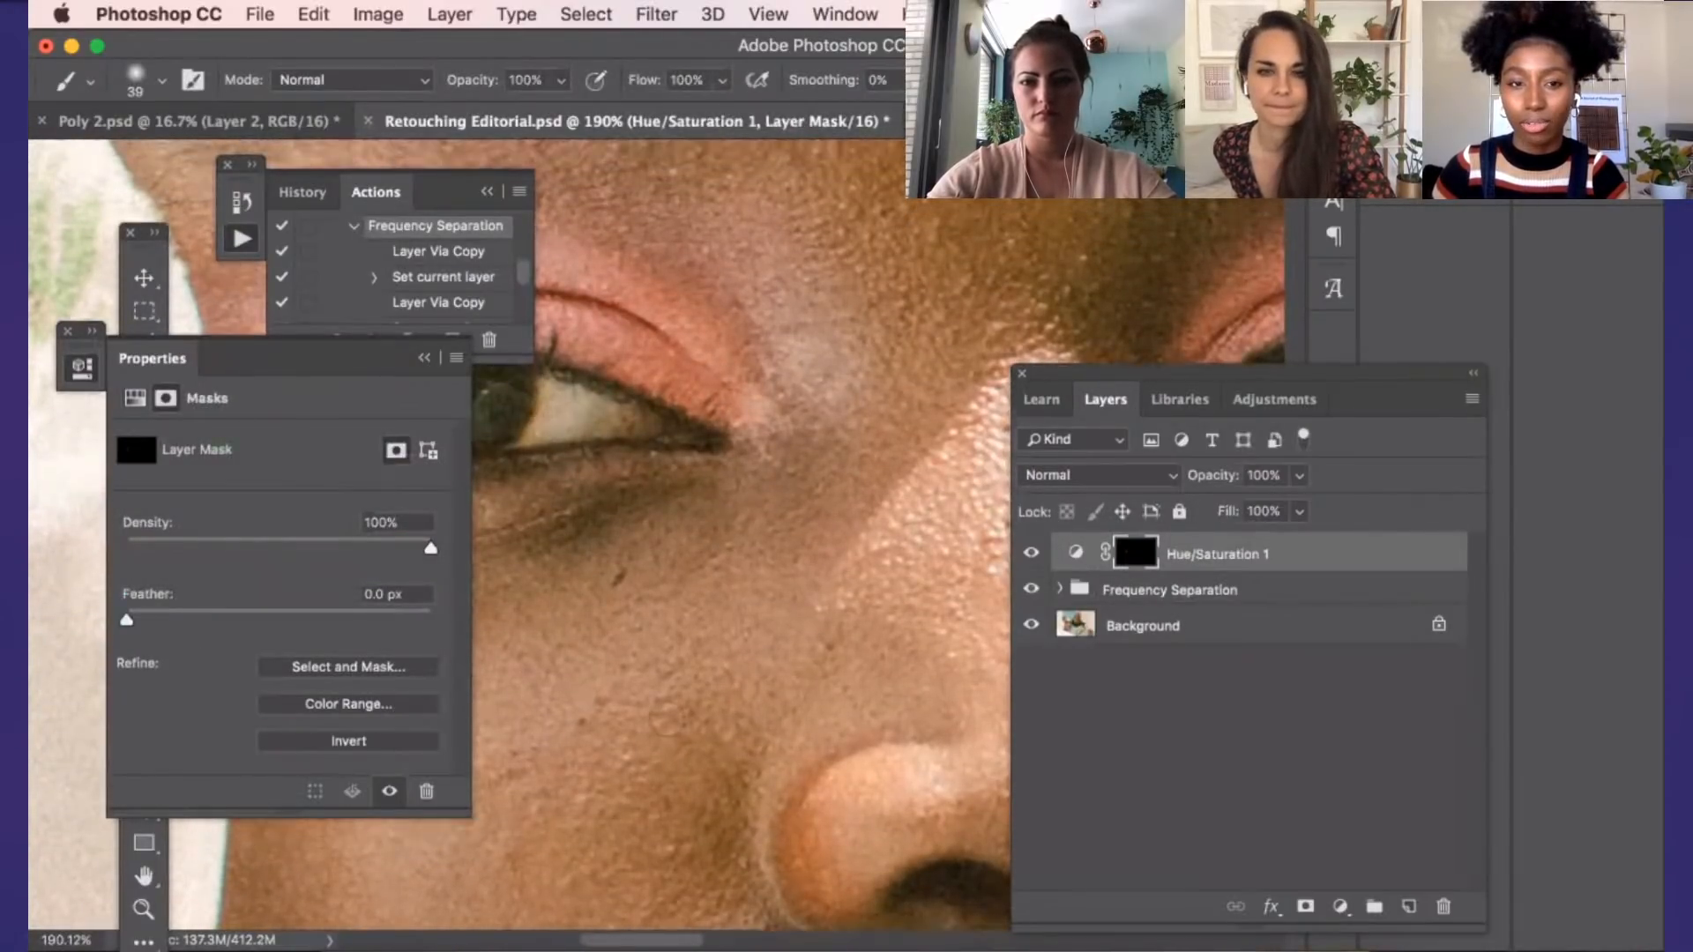
pyautogui.click(424, 358)
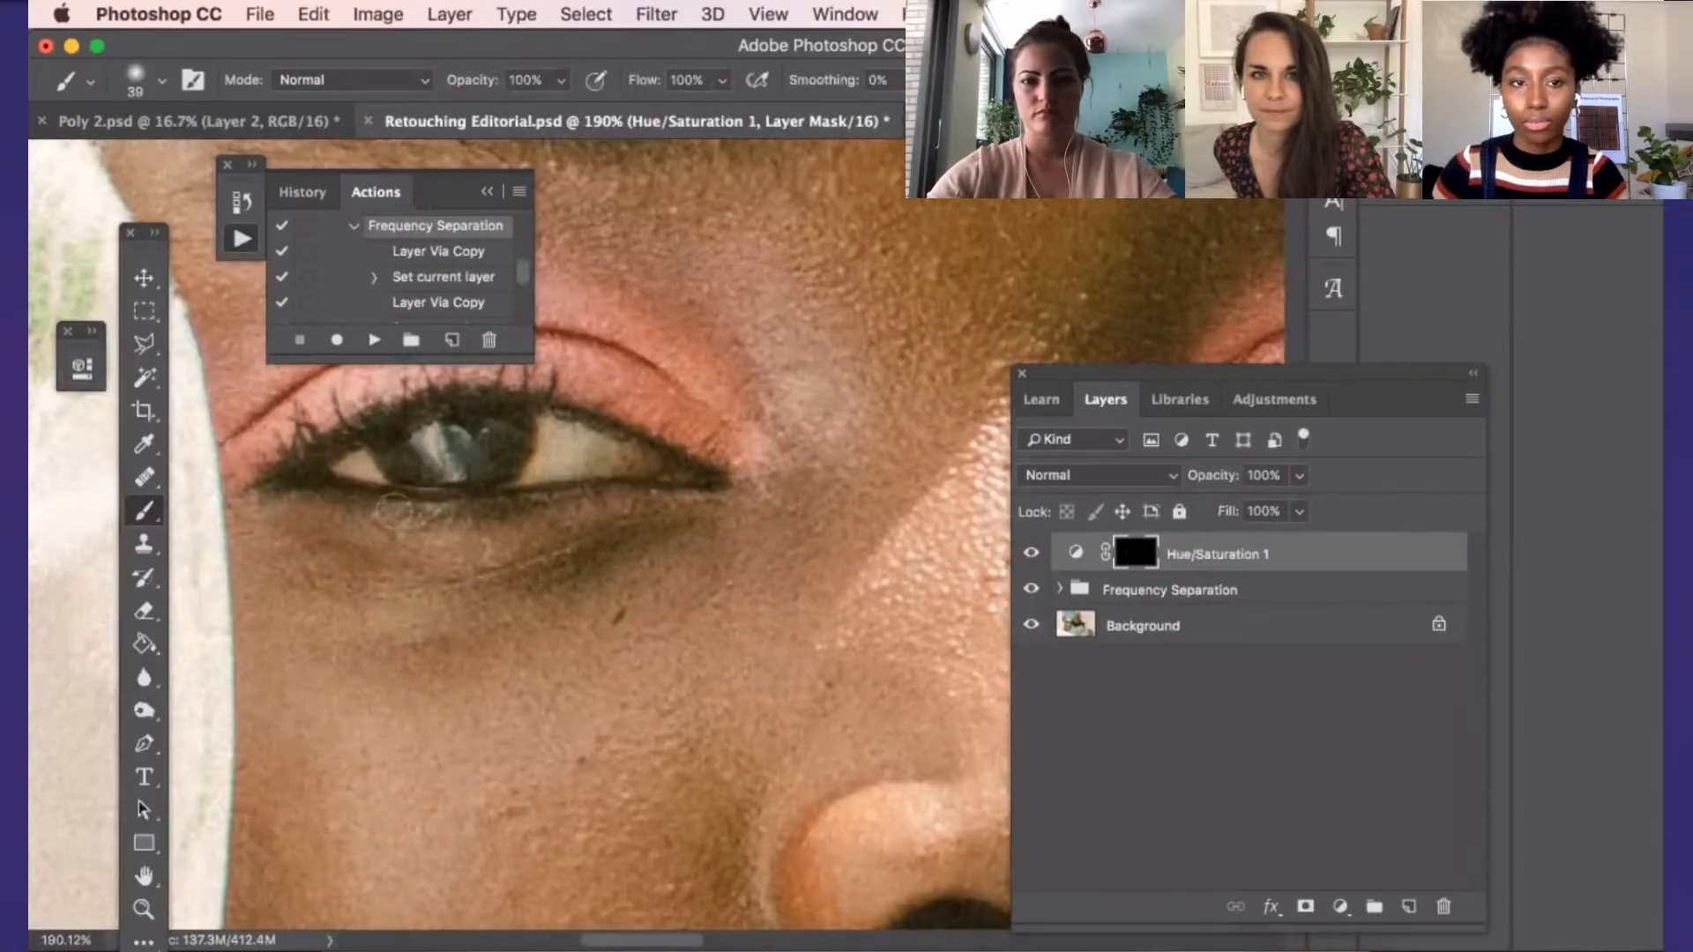
pyautogui.scroll(3, 406, 449)
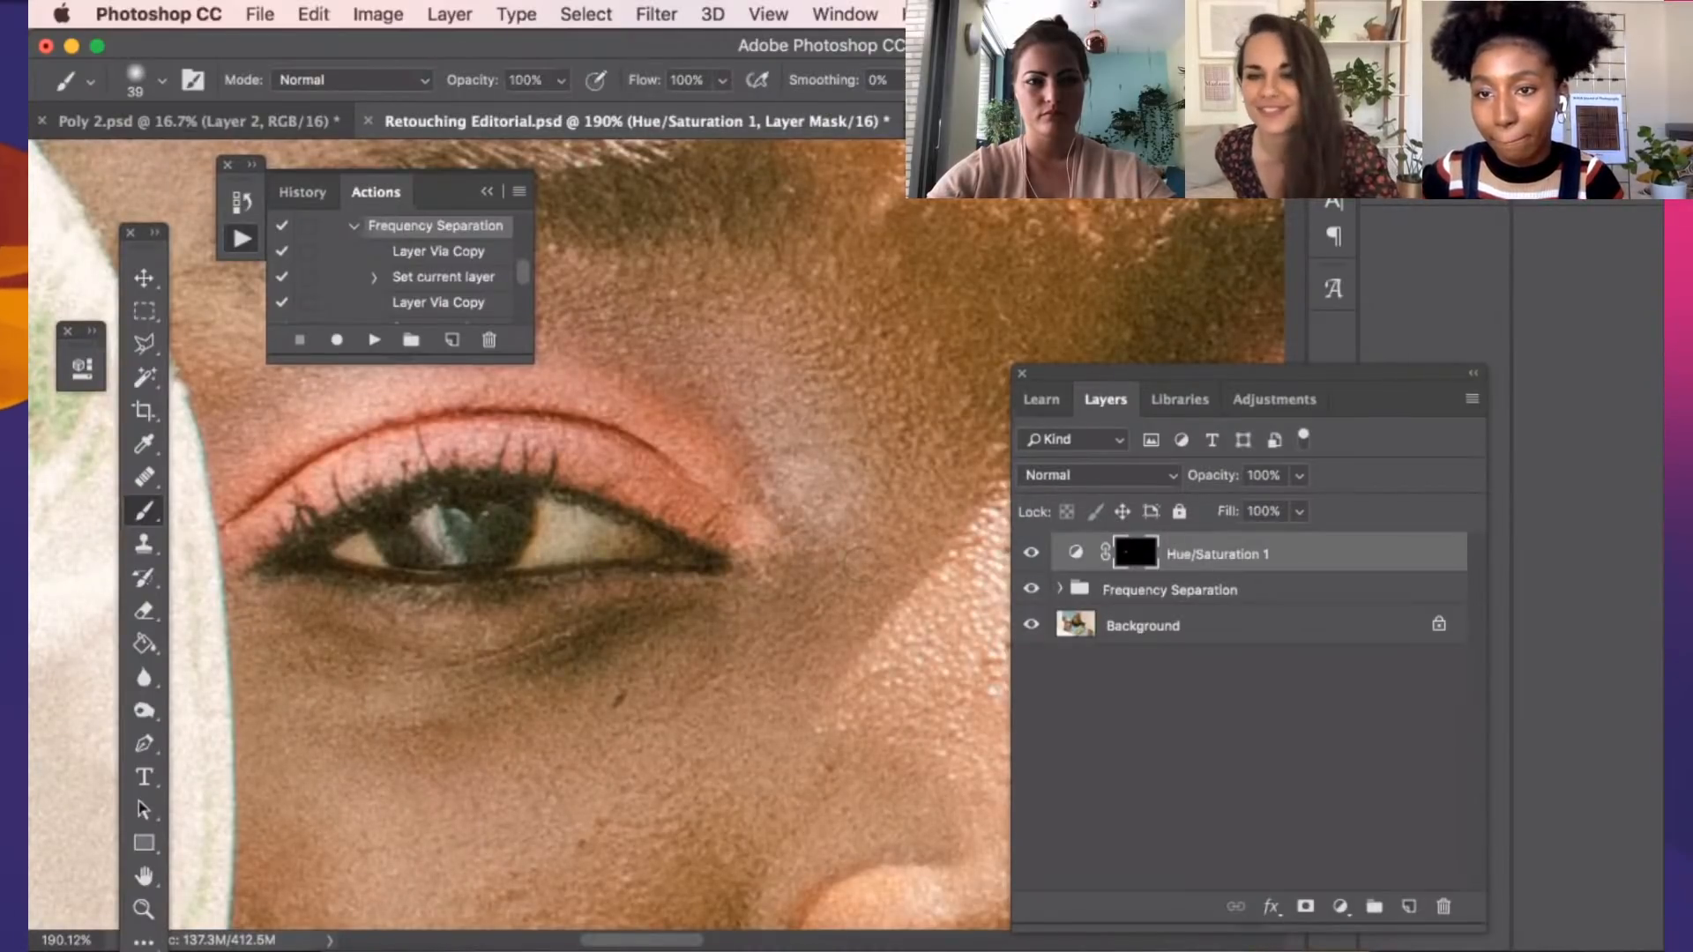
# Hide the Hue/Saturation 1 layer and select the Skin layer inside the Frequency Separation group
pyautogui.click(1028, 553)
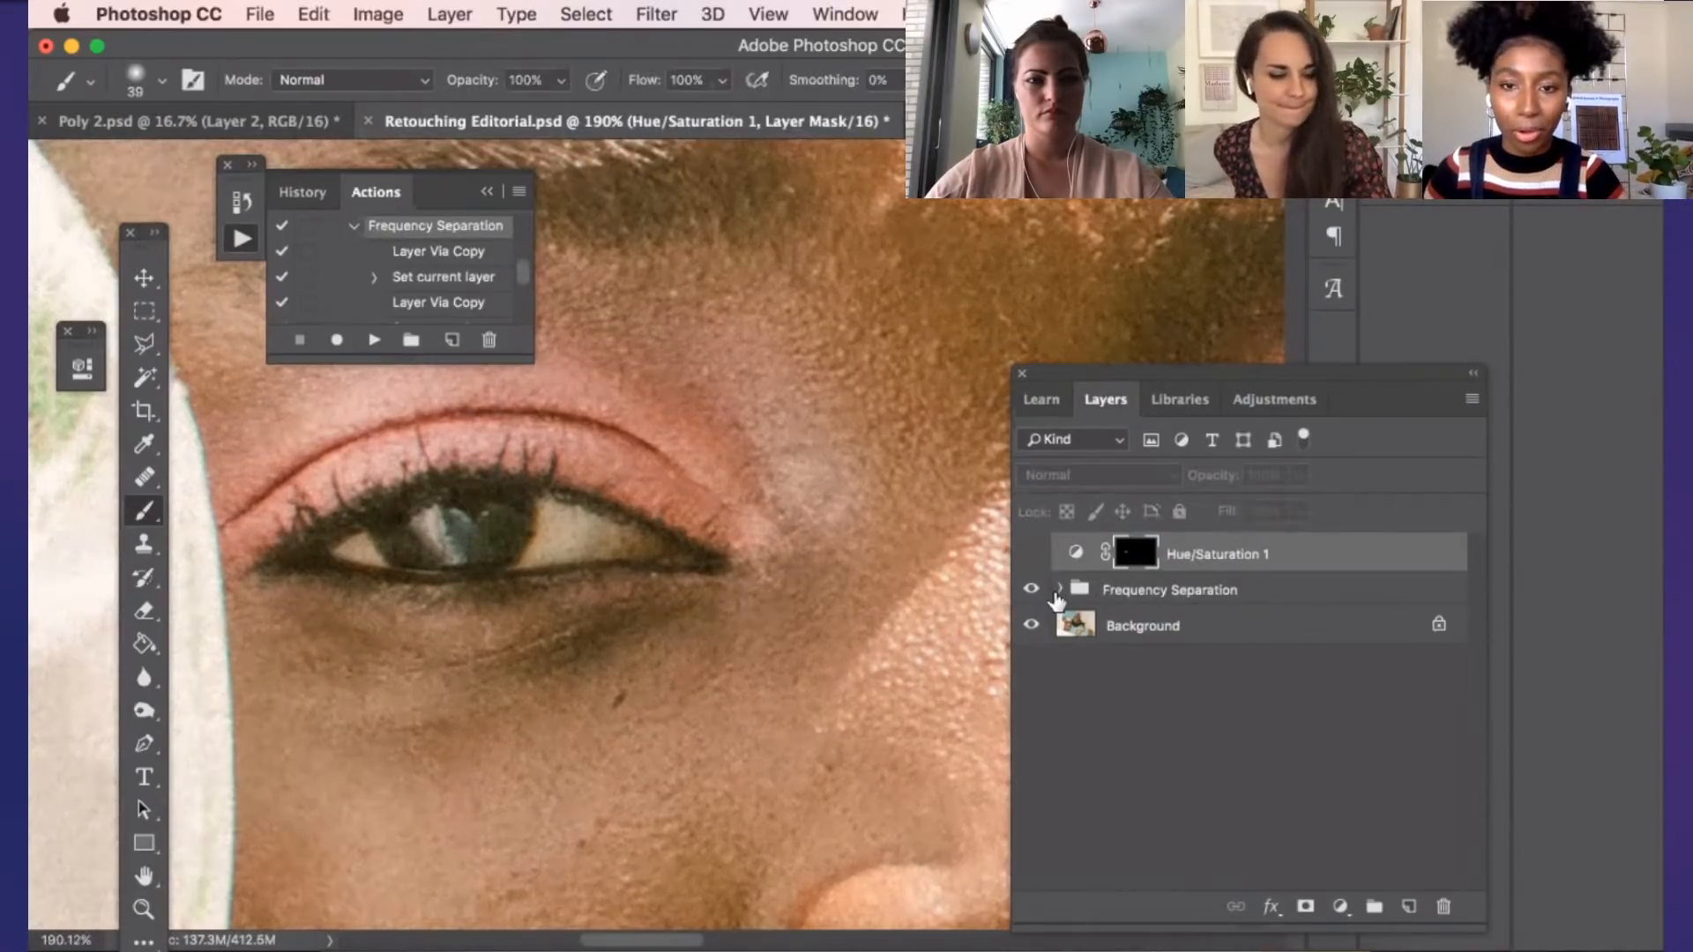
pyautogui.click(1058, 600)
pyautogui.click(1061, 590)
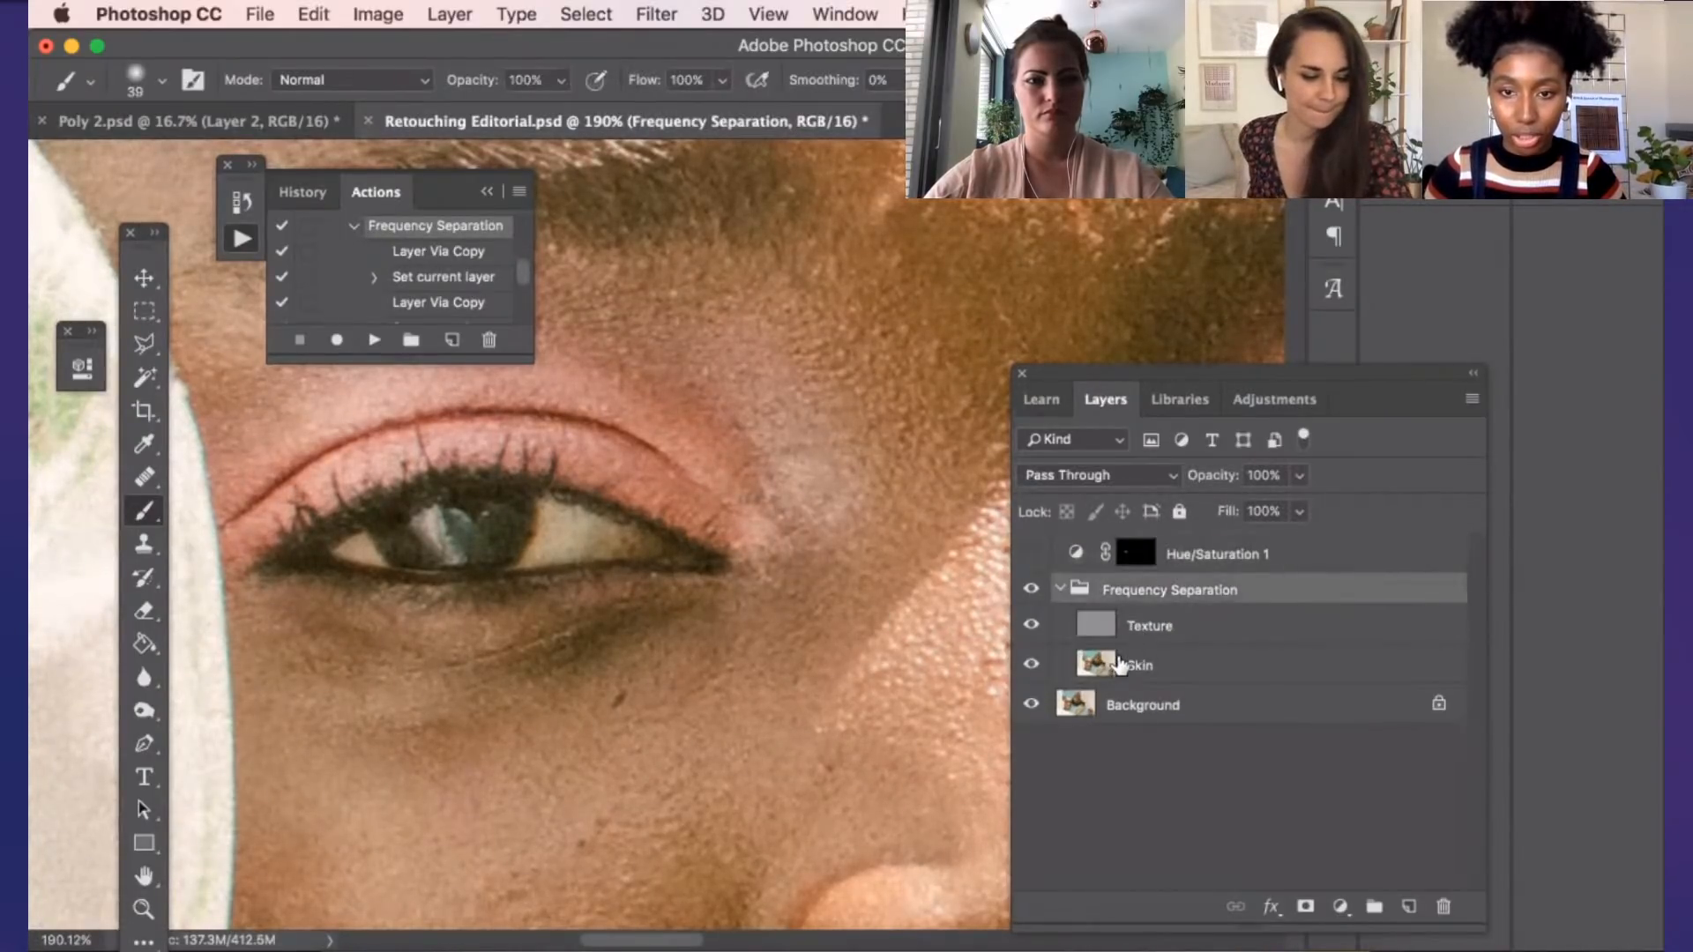
pyautogui.click(1118, 664)
# Heal the dark under-eye shadow on the Skin layer with the Healing Brush, using nearby cheek skin as the source
pyautogui.scroll(-2, 303, 501)
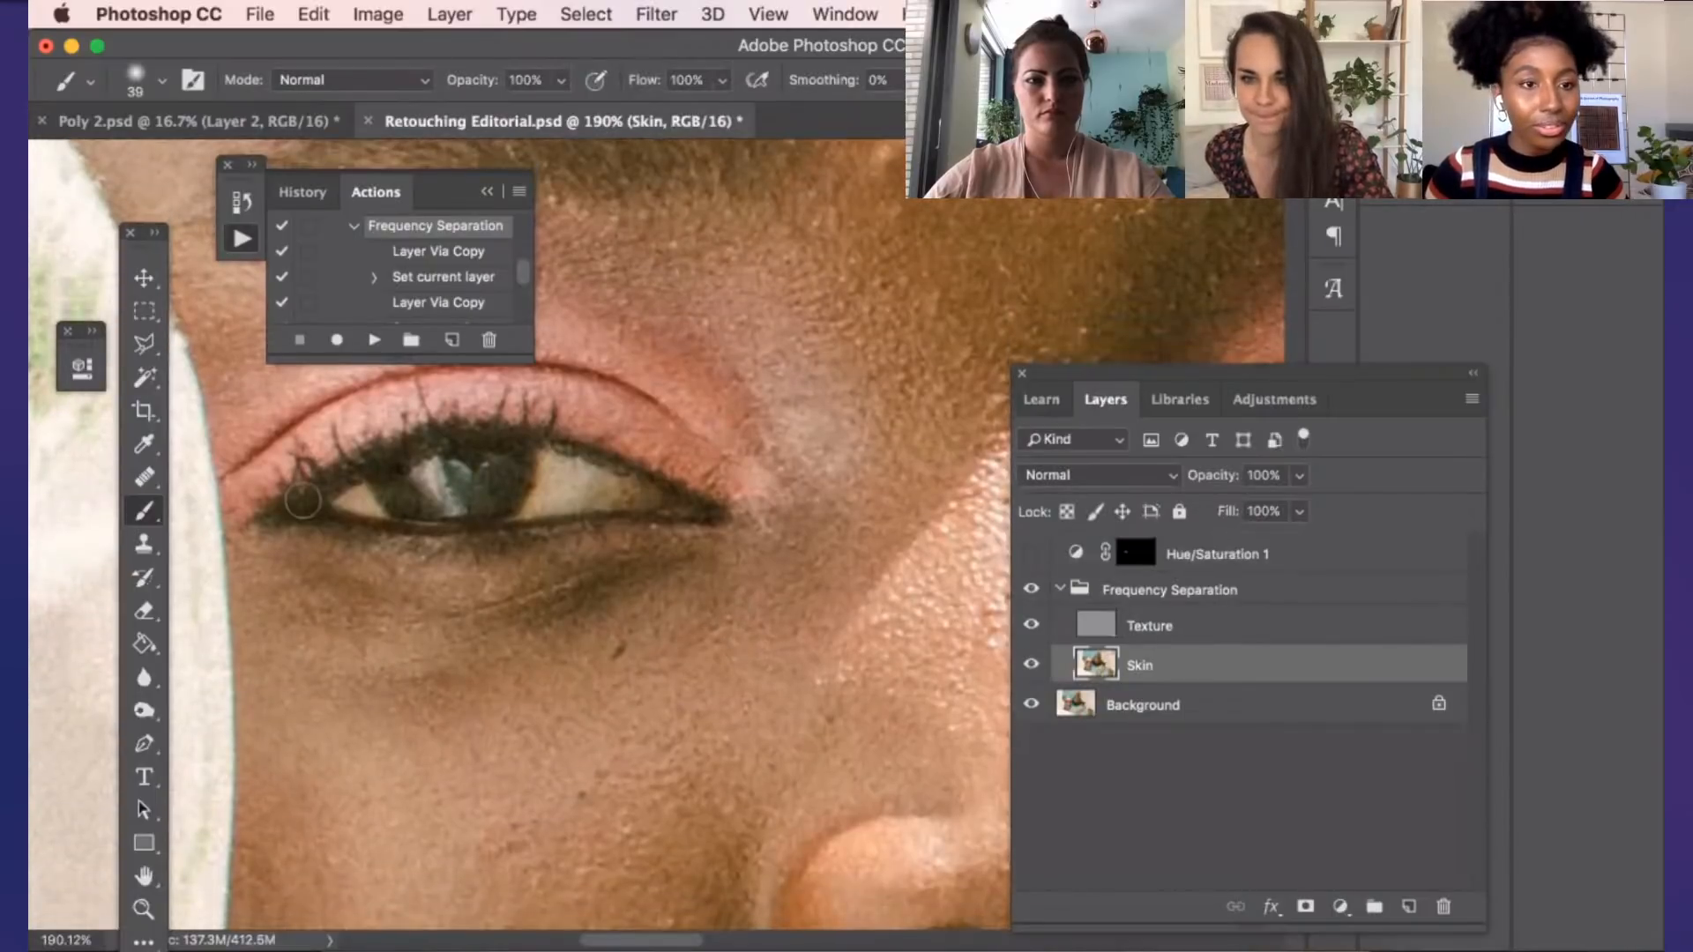
pyautogui.press('j')
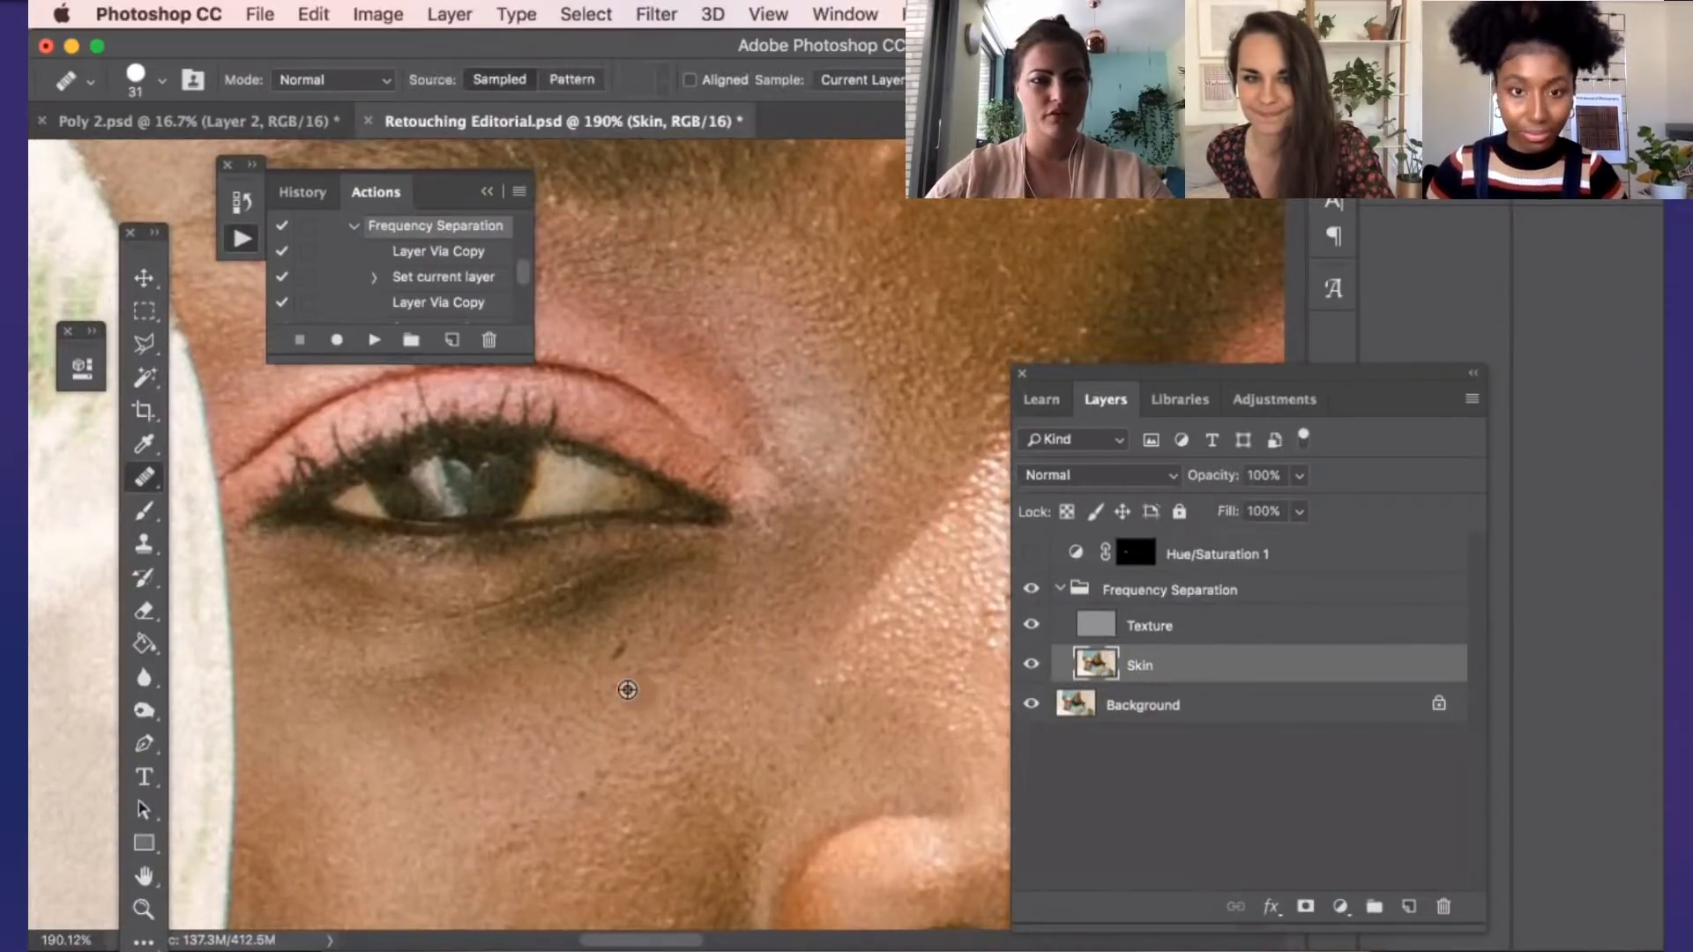
pyautogui.keyDown('alt'); pyautogui.click(627, 689); pyautogui.keyUp('alt')
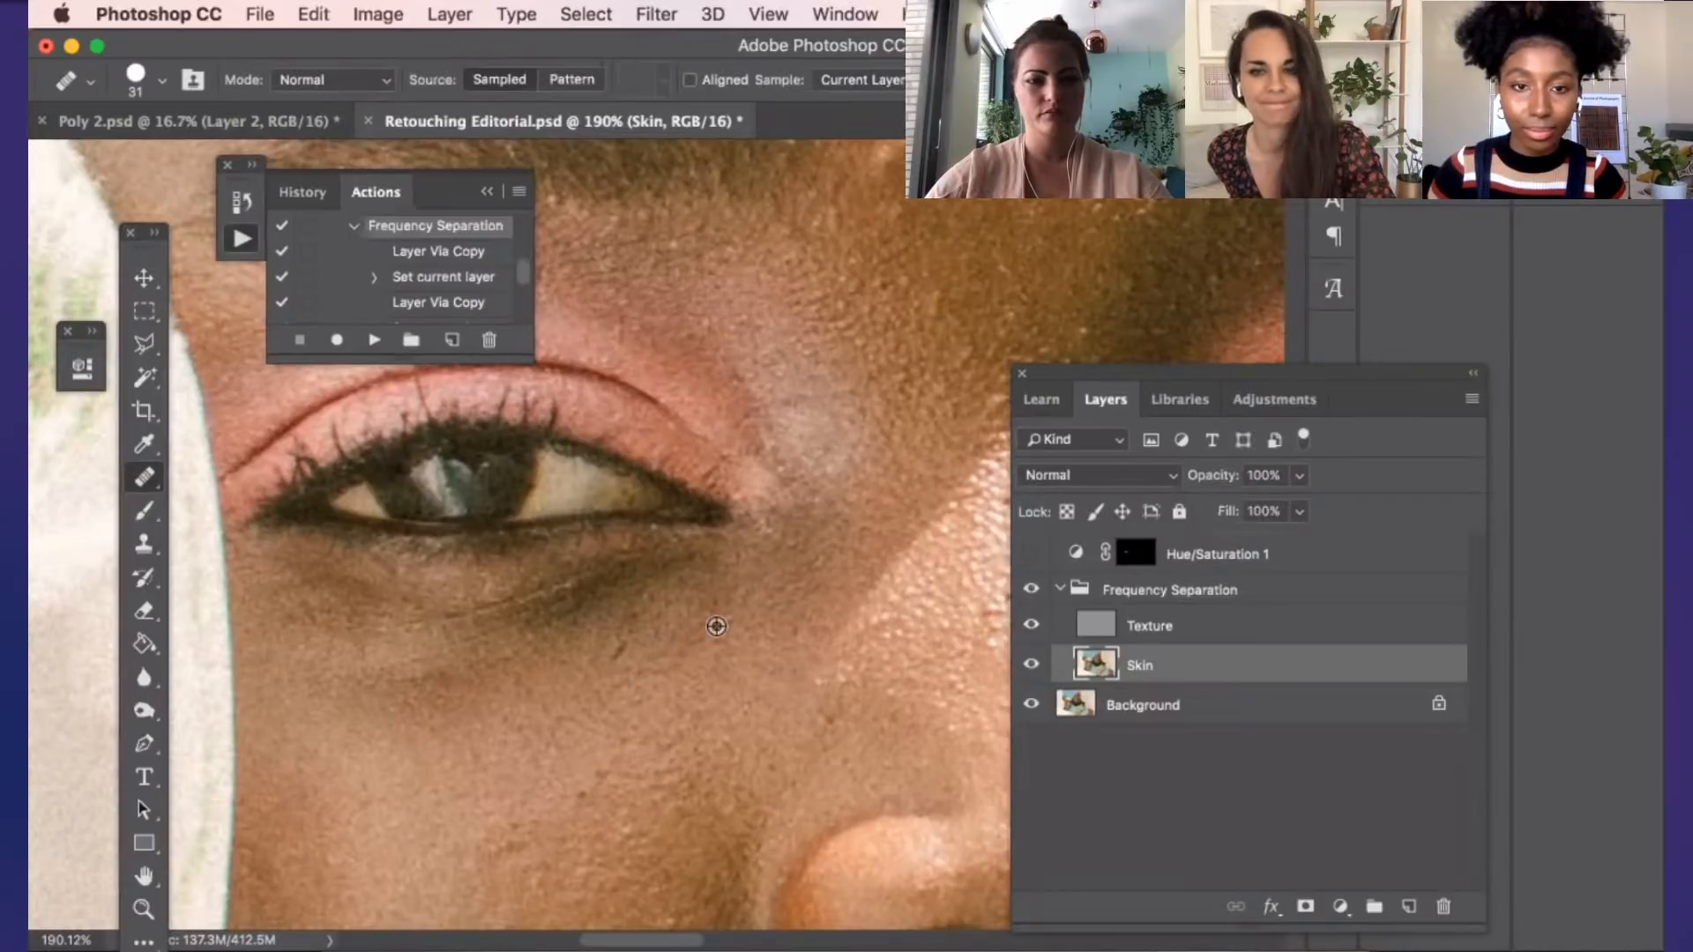
pyautogui.click(603, 637)
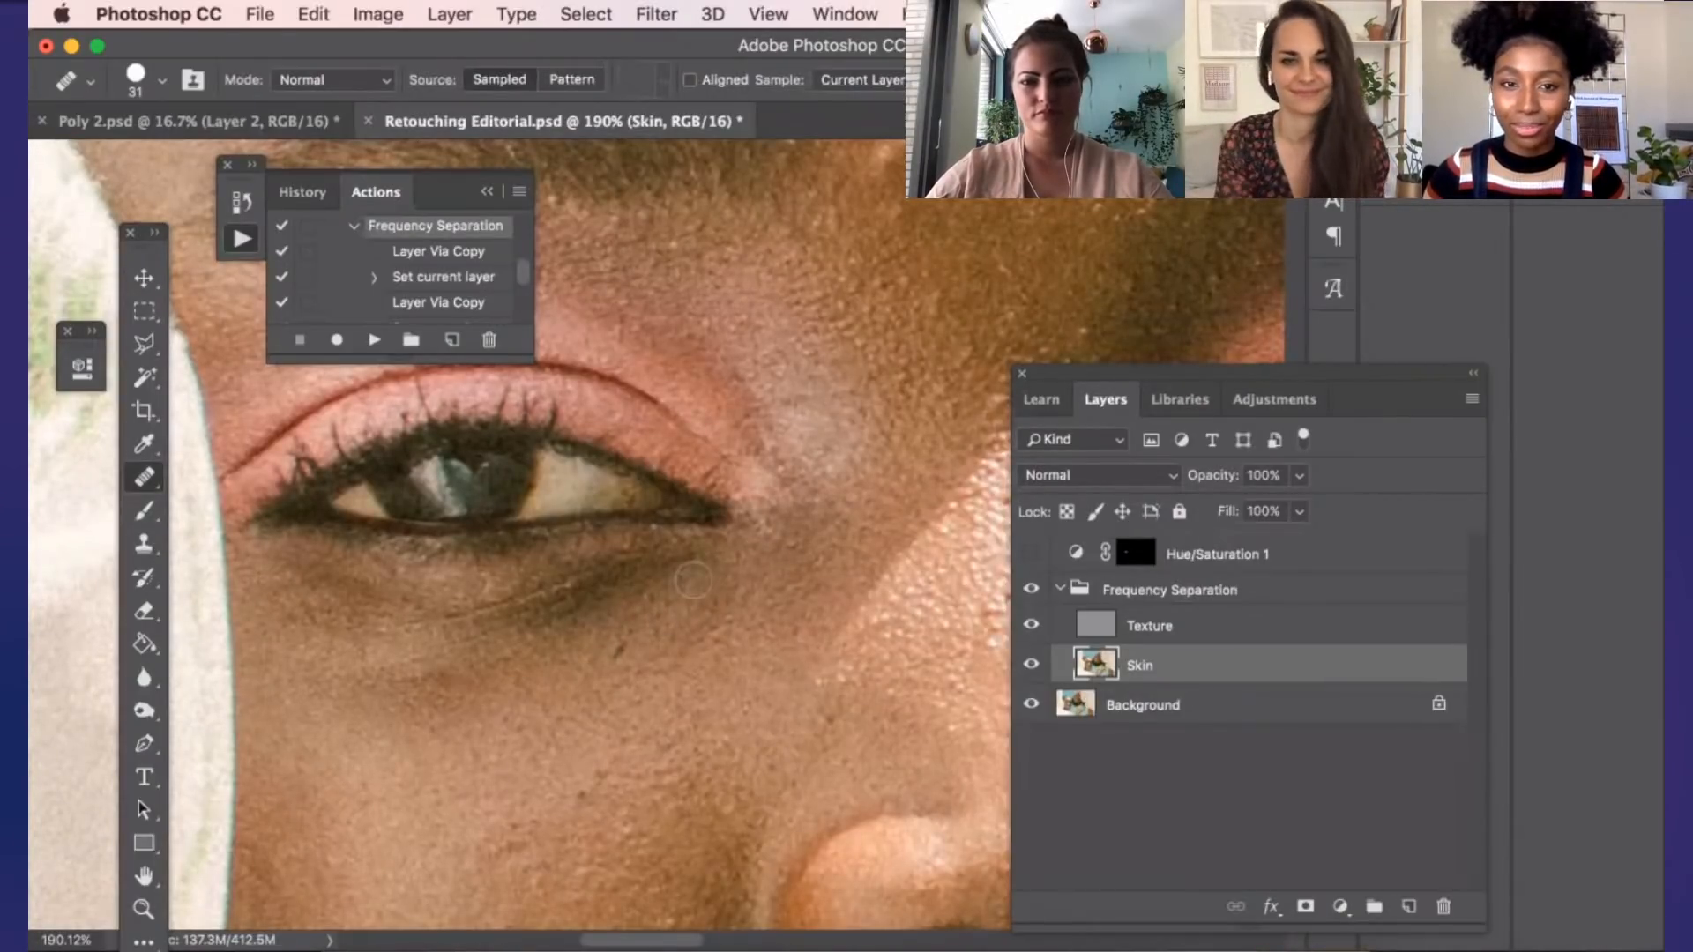
pyautogui.click(693, 579)
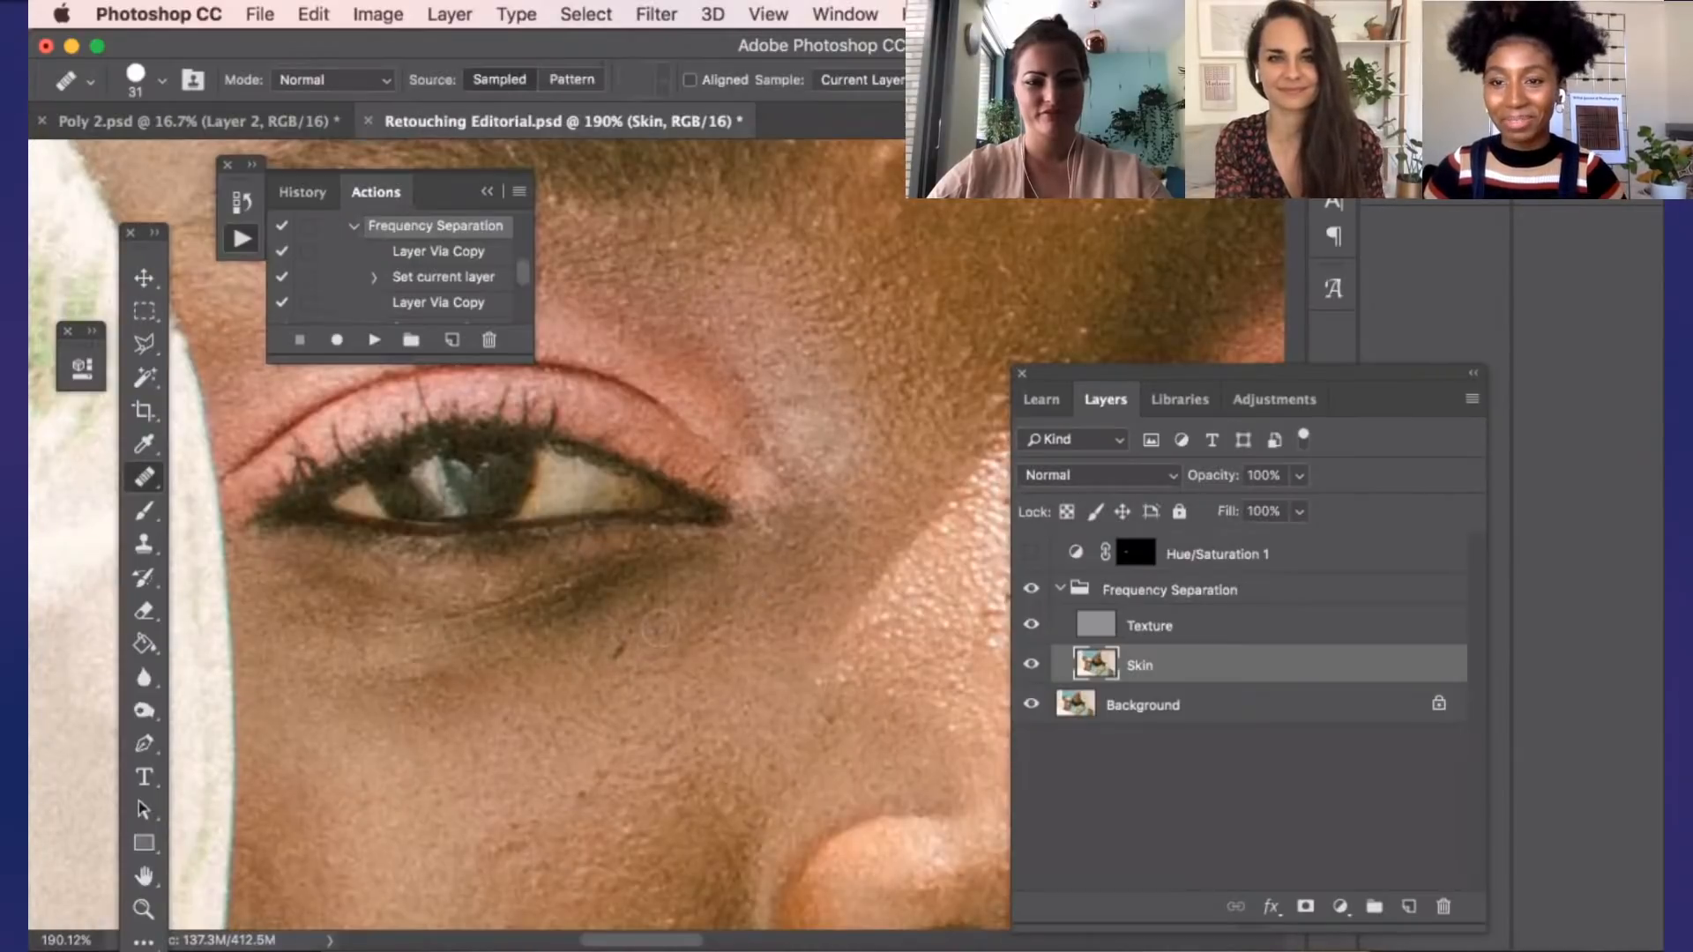
pyautogui.keyDown('alt'); pyautogui.click(687, 606); pyautogui.keyUp('alt')
pyautogui.moveTo(575, 614); pyautogui.dragTo(632, 574)
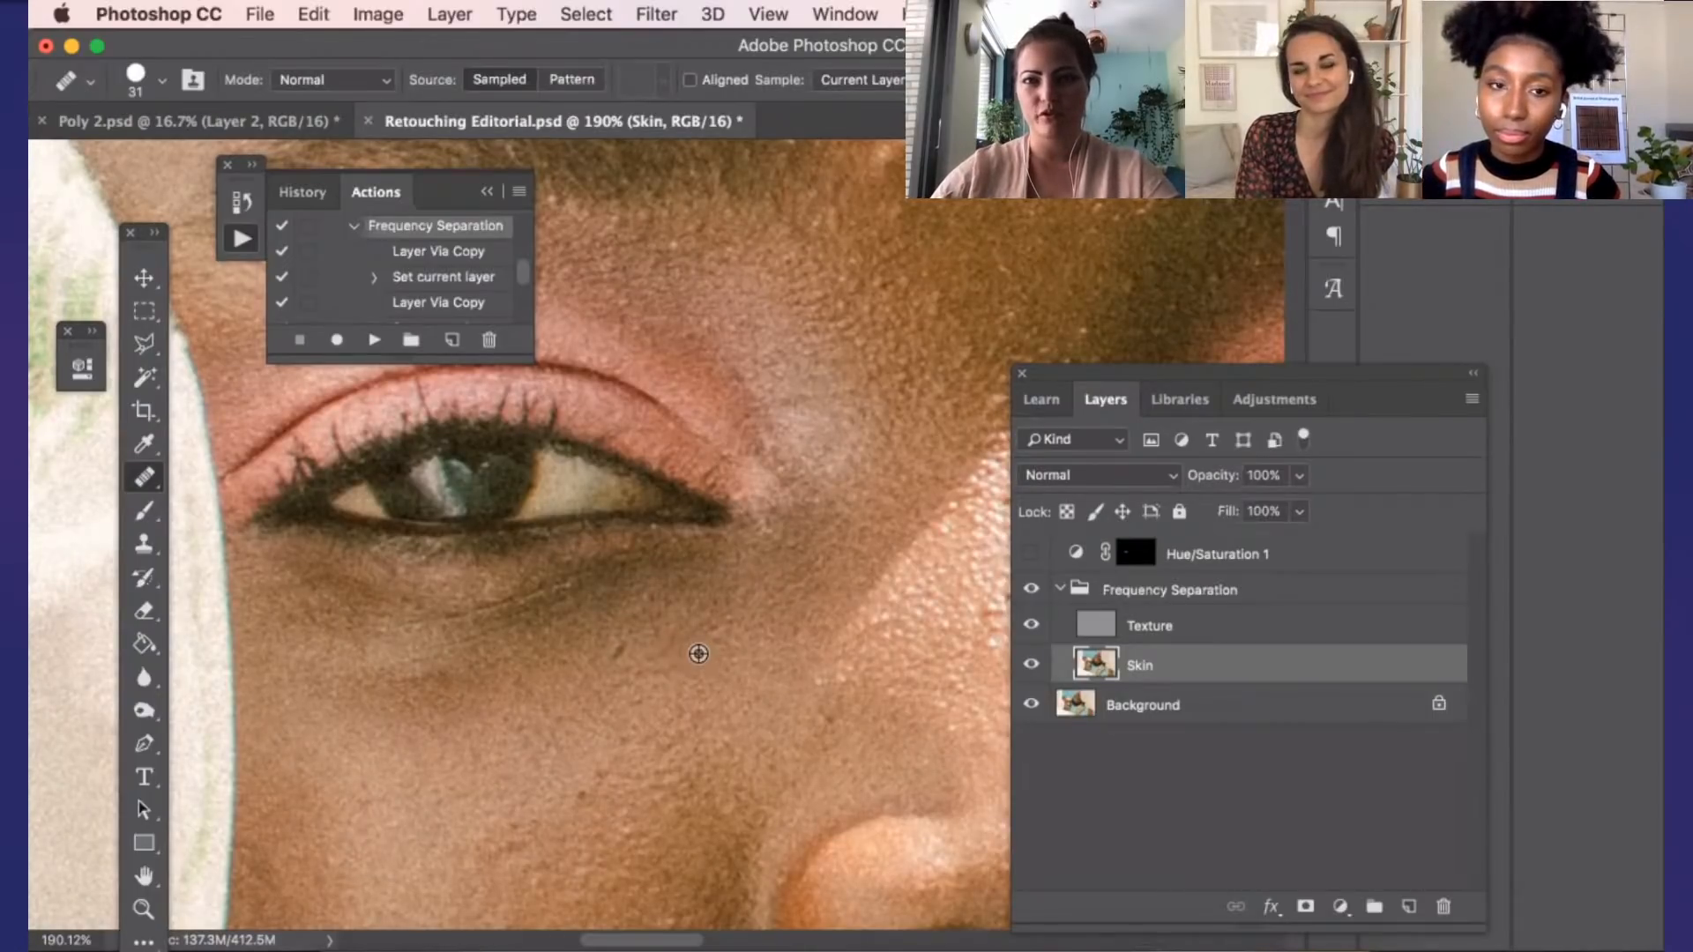
# Sample the lighter skin just below the inner corner of the eye as the Healing Brush source on the Skin layer
pyautogui.scroll(-3, 699, 653)
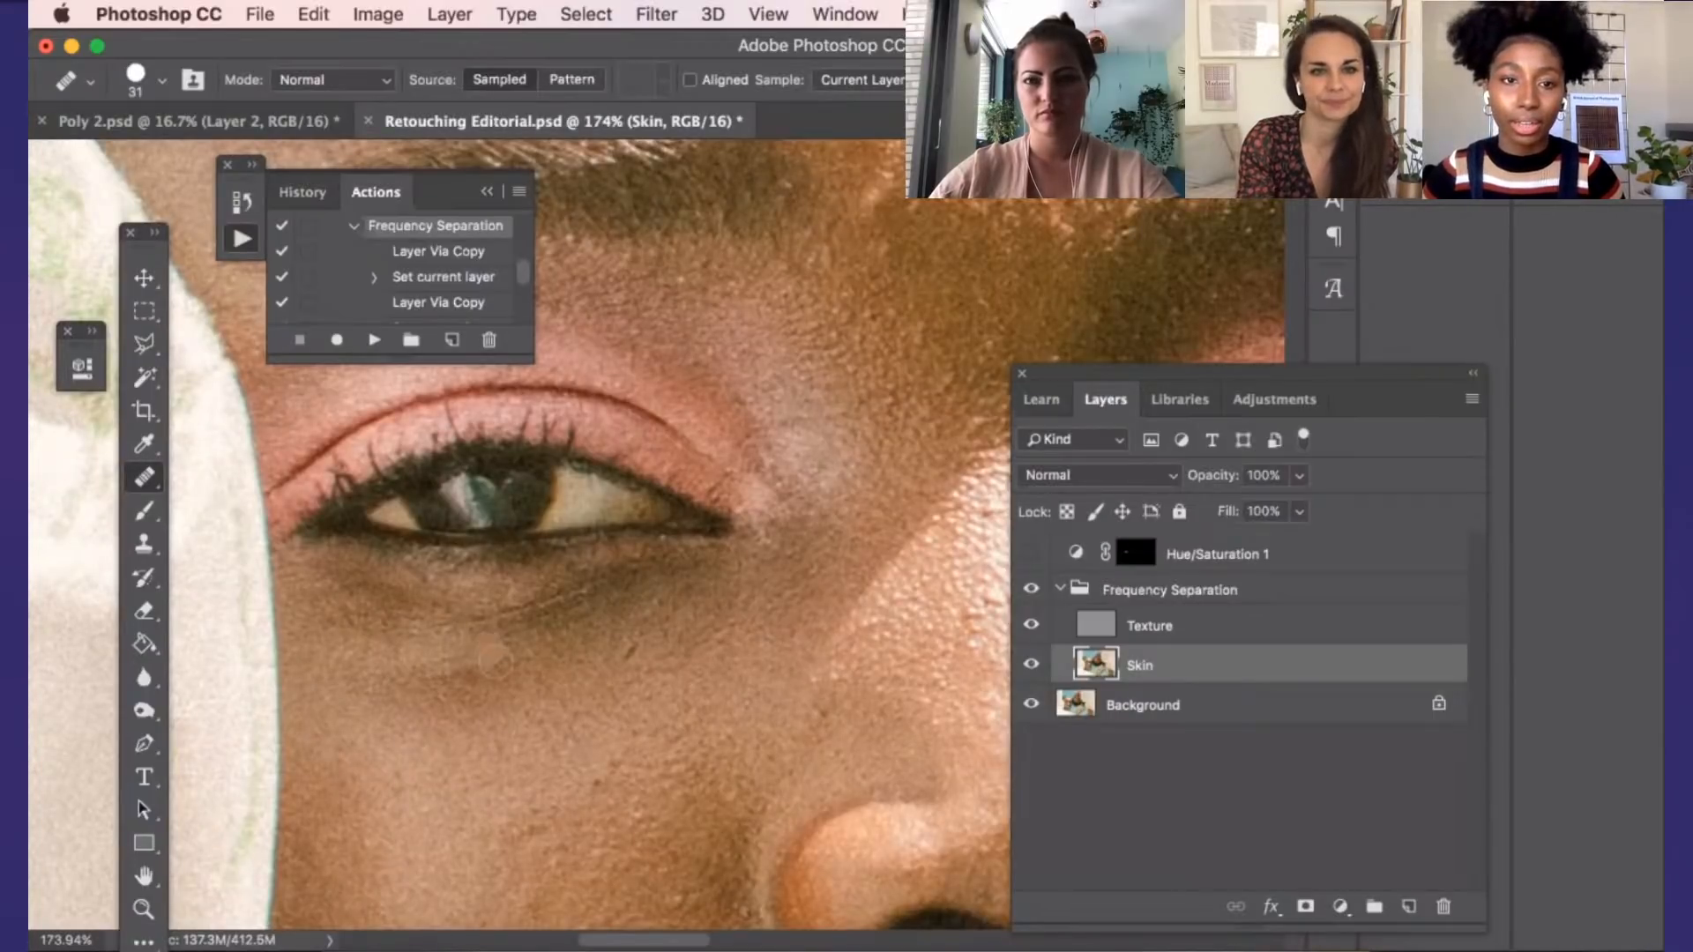
pyautogui.scroll(3, 492, 655)
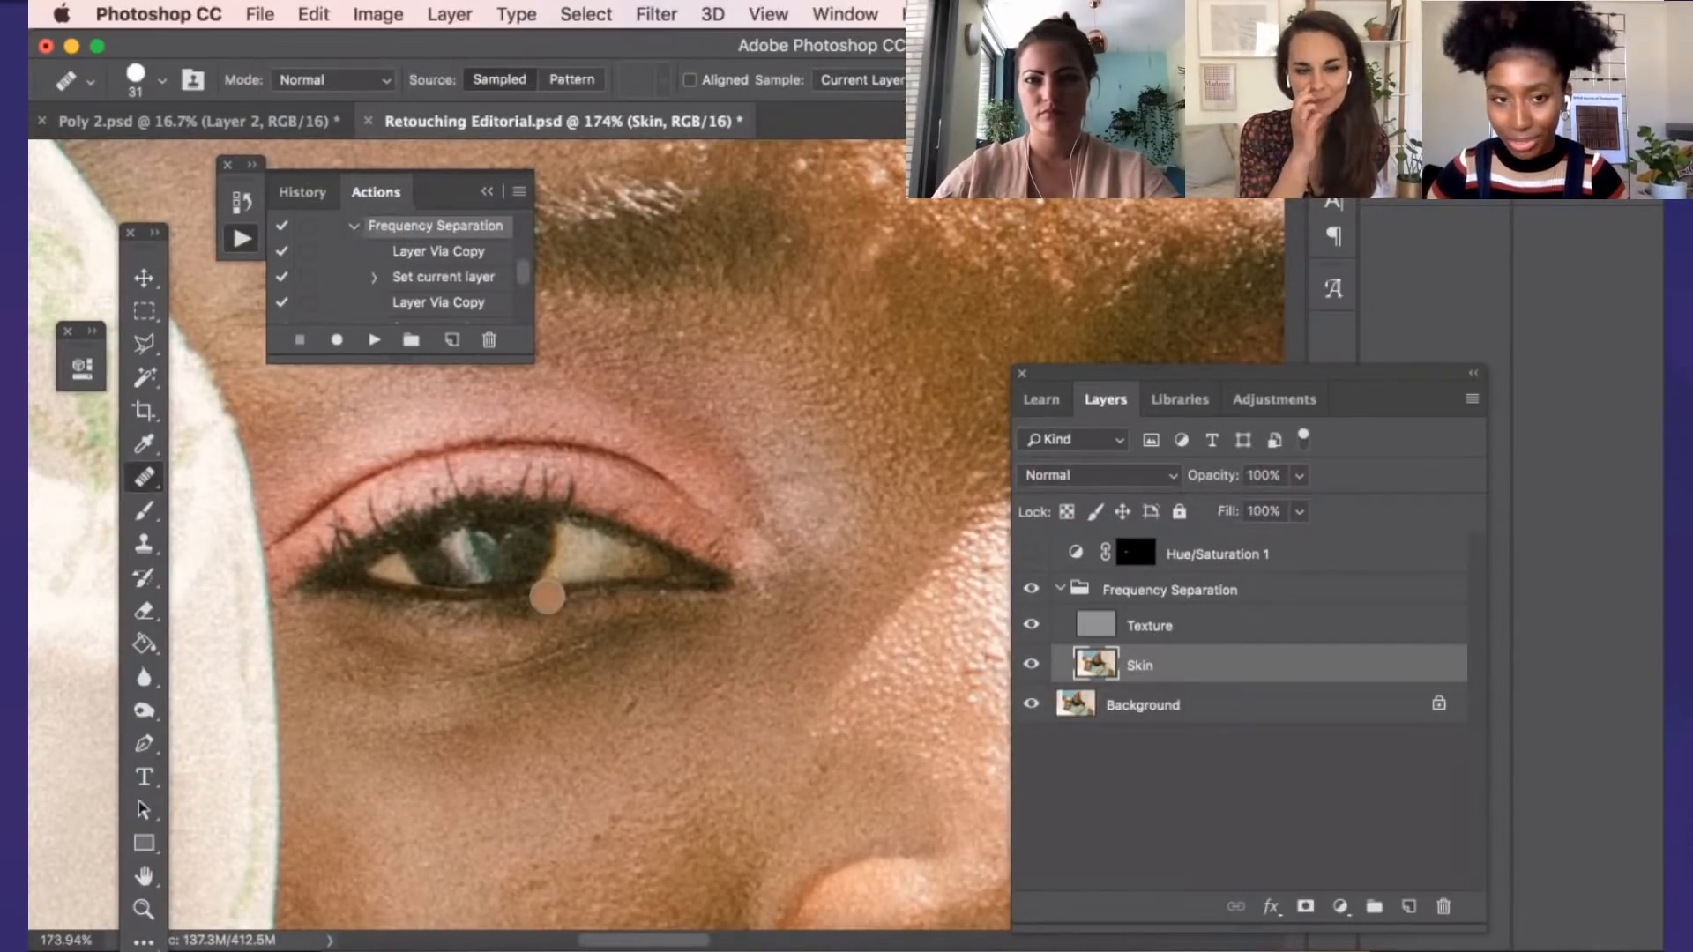
pyautogui.scroll(-1, 546, 598)
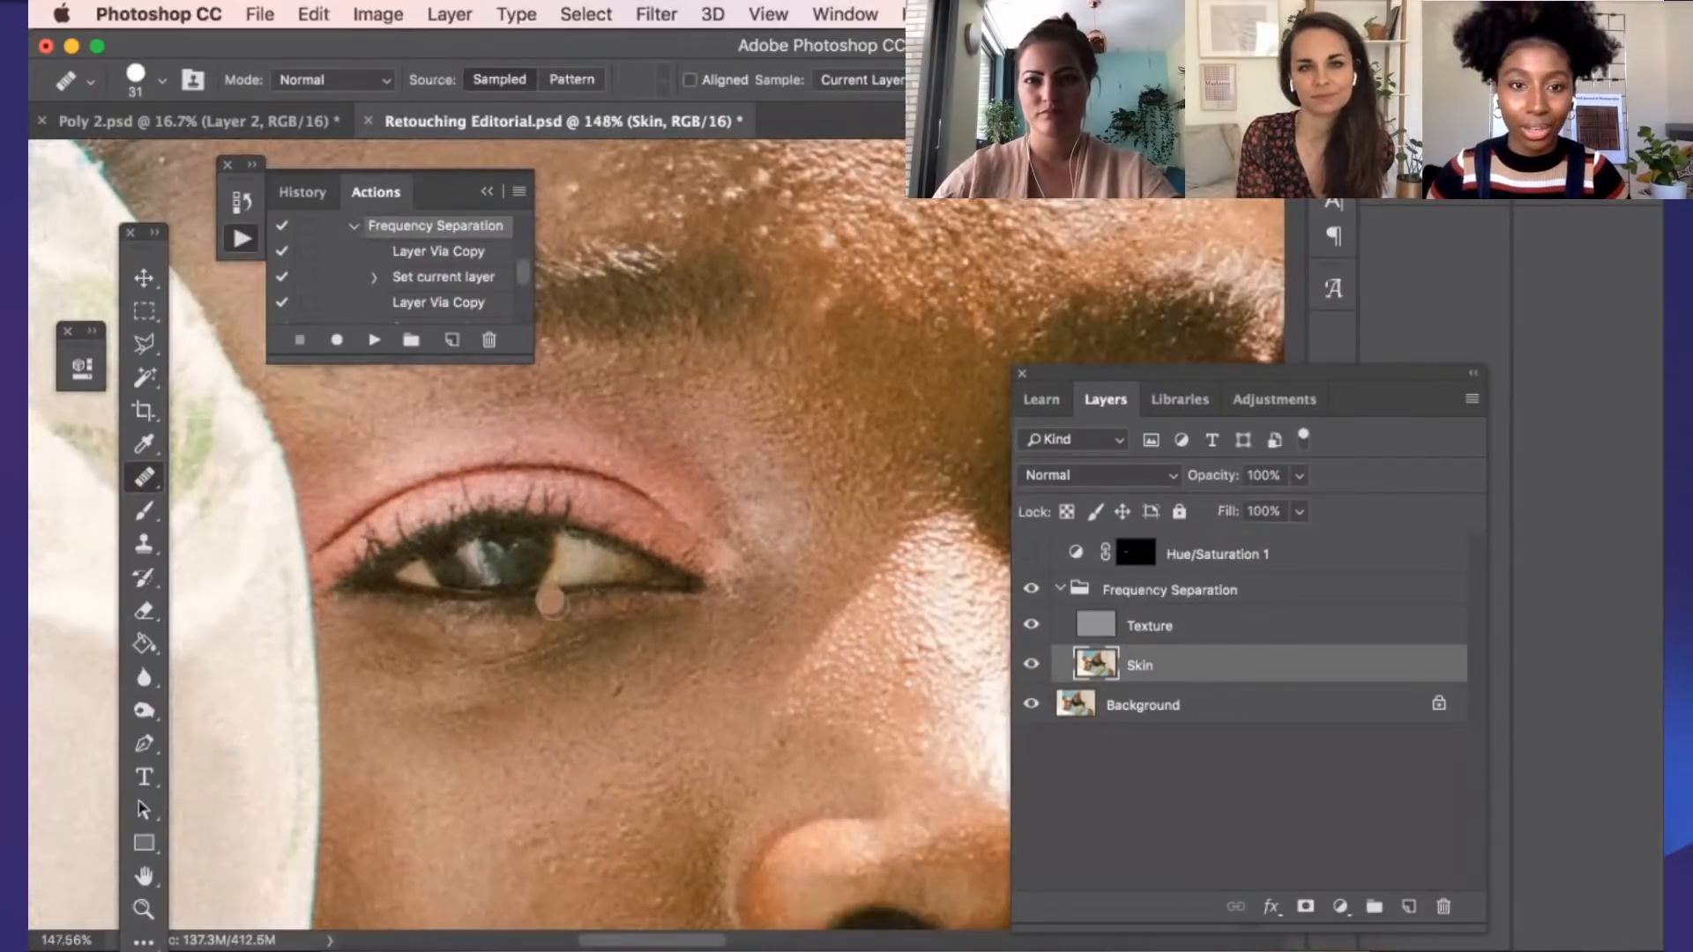
pyautogui.scroll(-1, 555, 605)
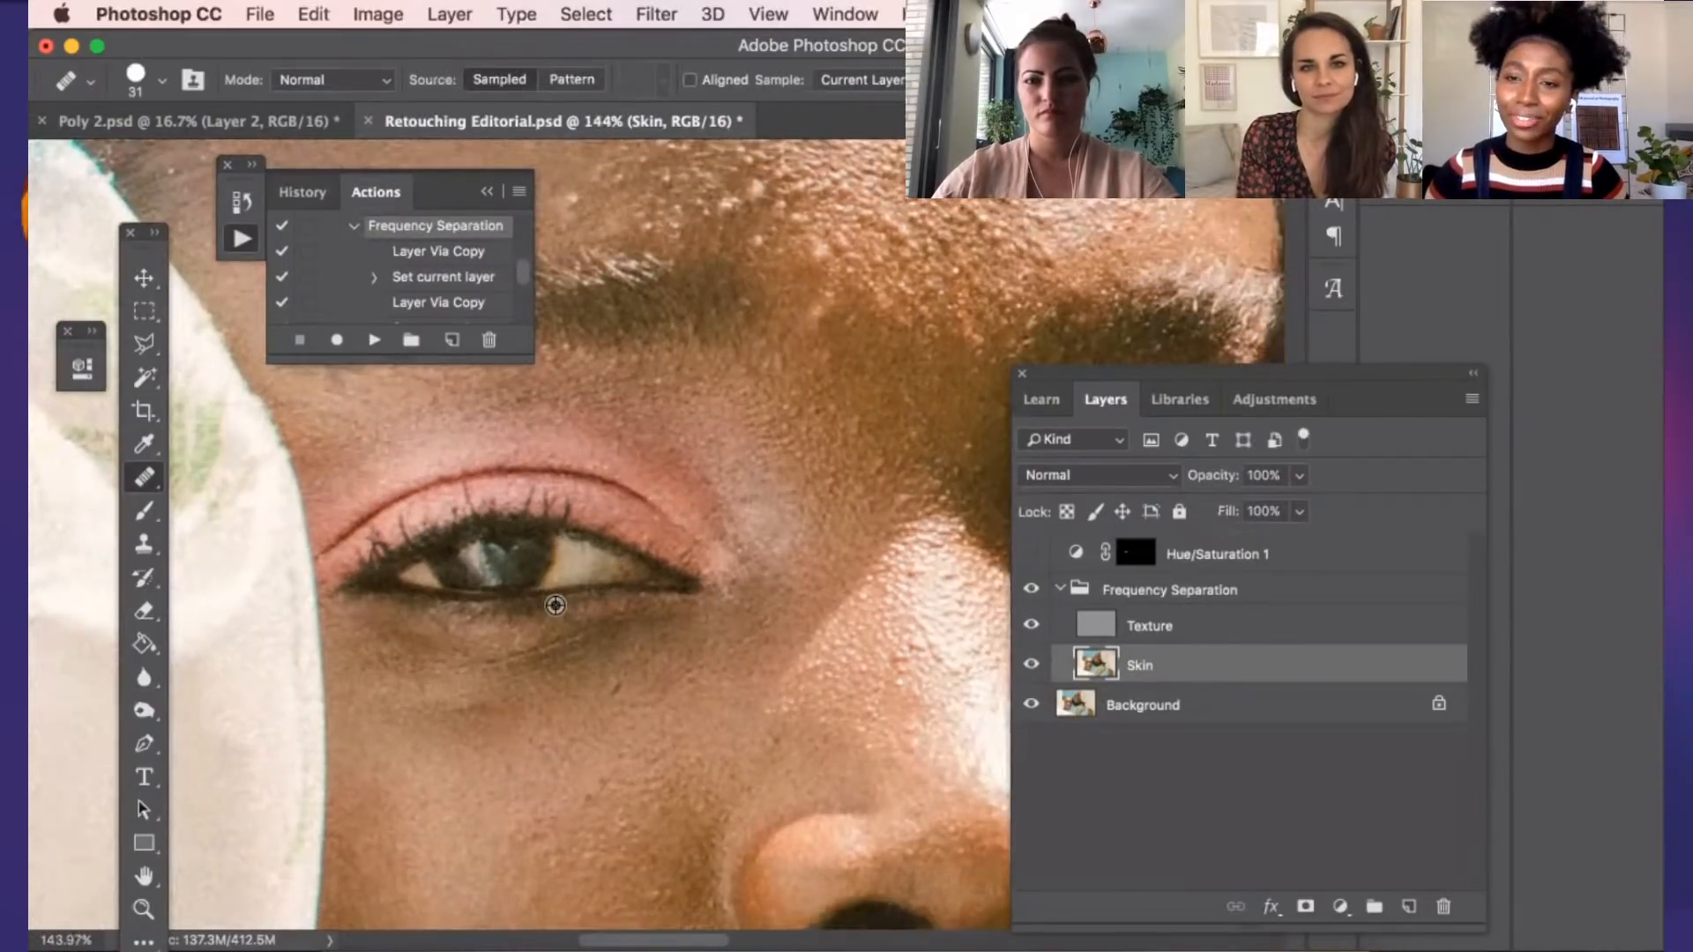
pyautogui.scroll(-1, 555, 605)
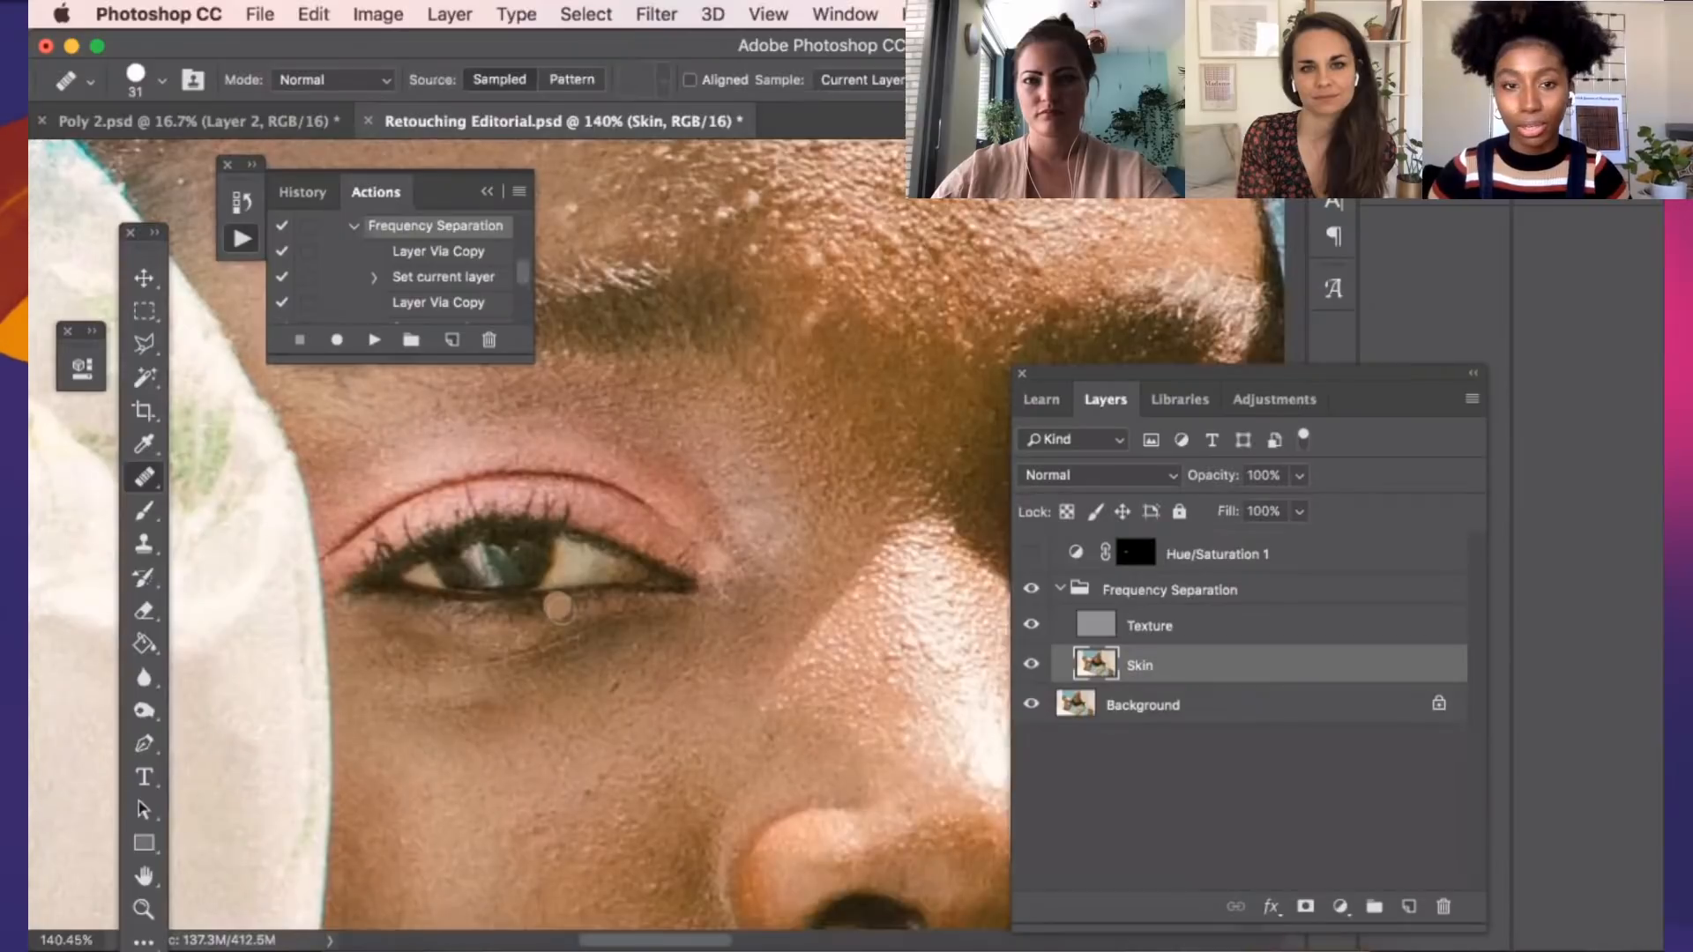
pyautogui.scroll(3, 559, 605)
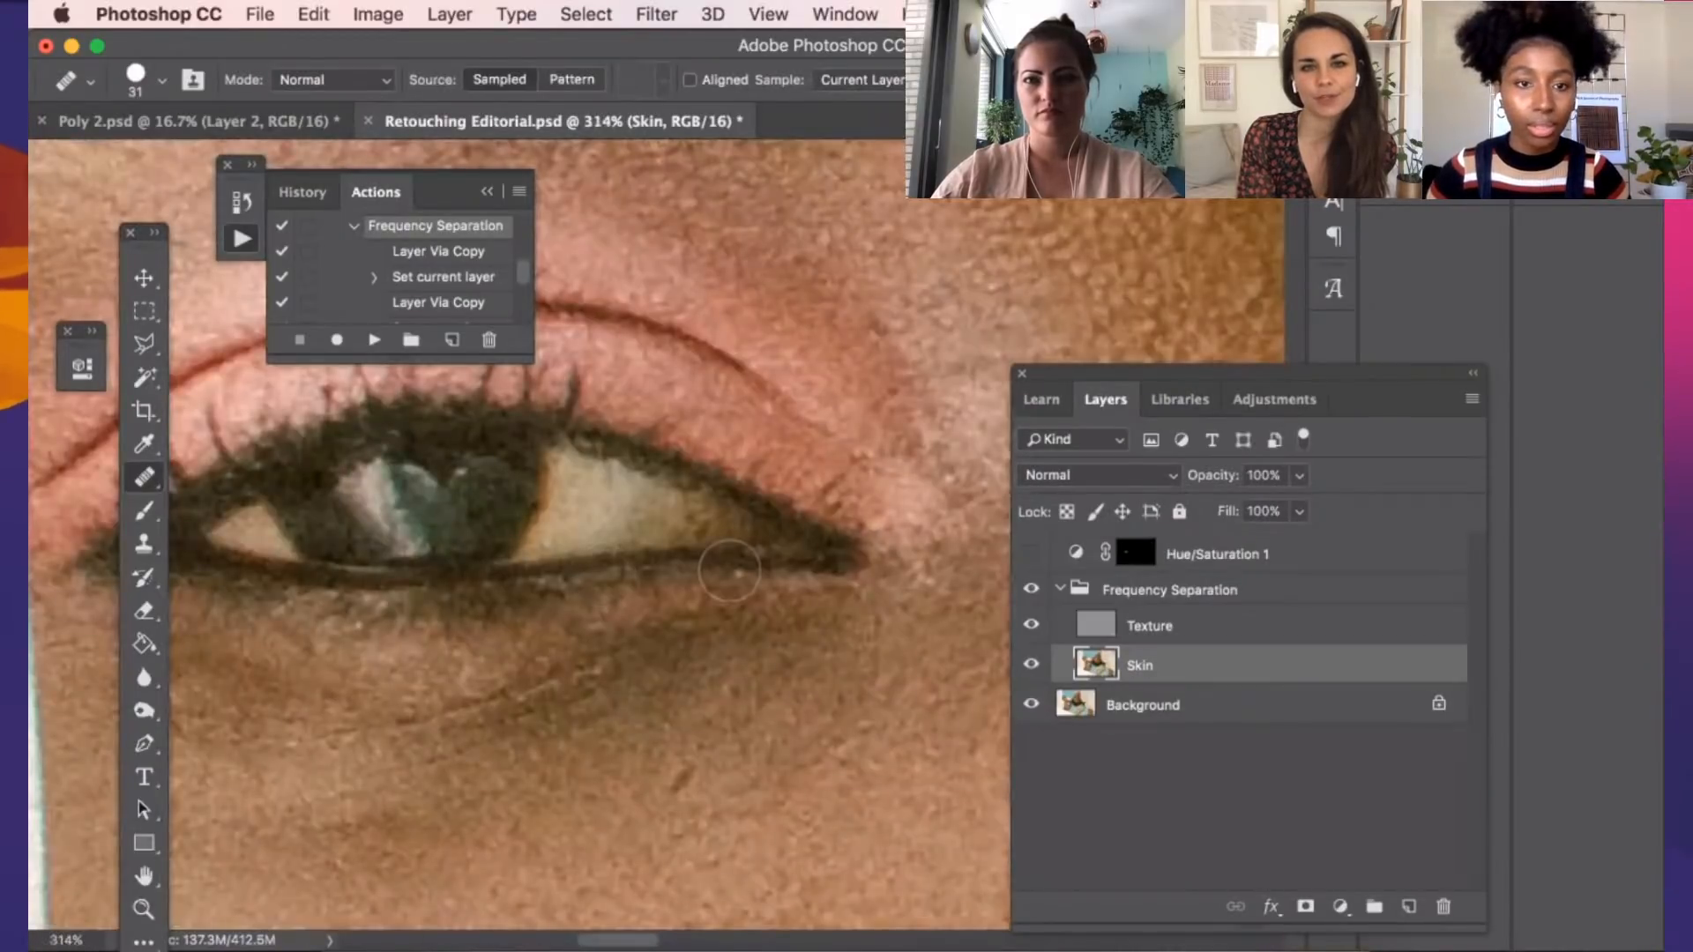
pyautogui.scroll(-5, 732, 573)
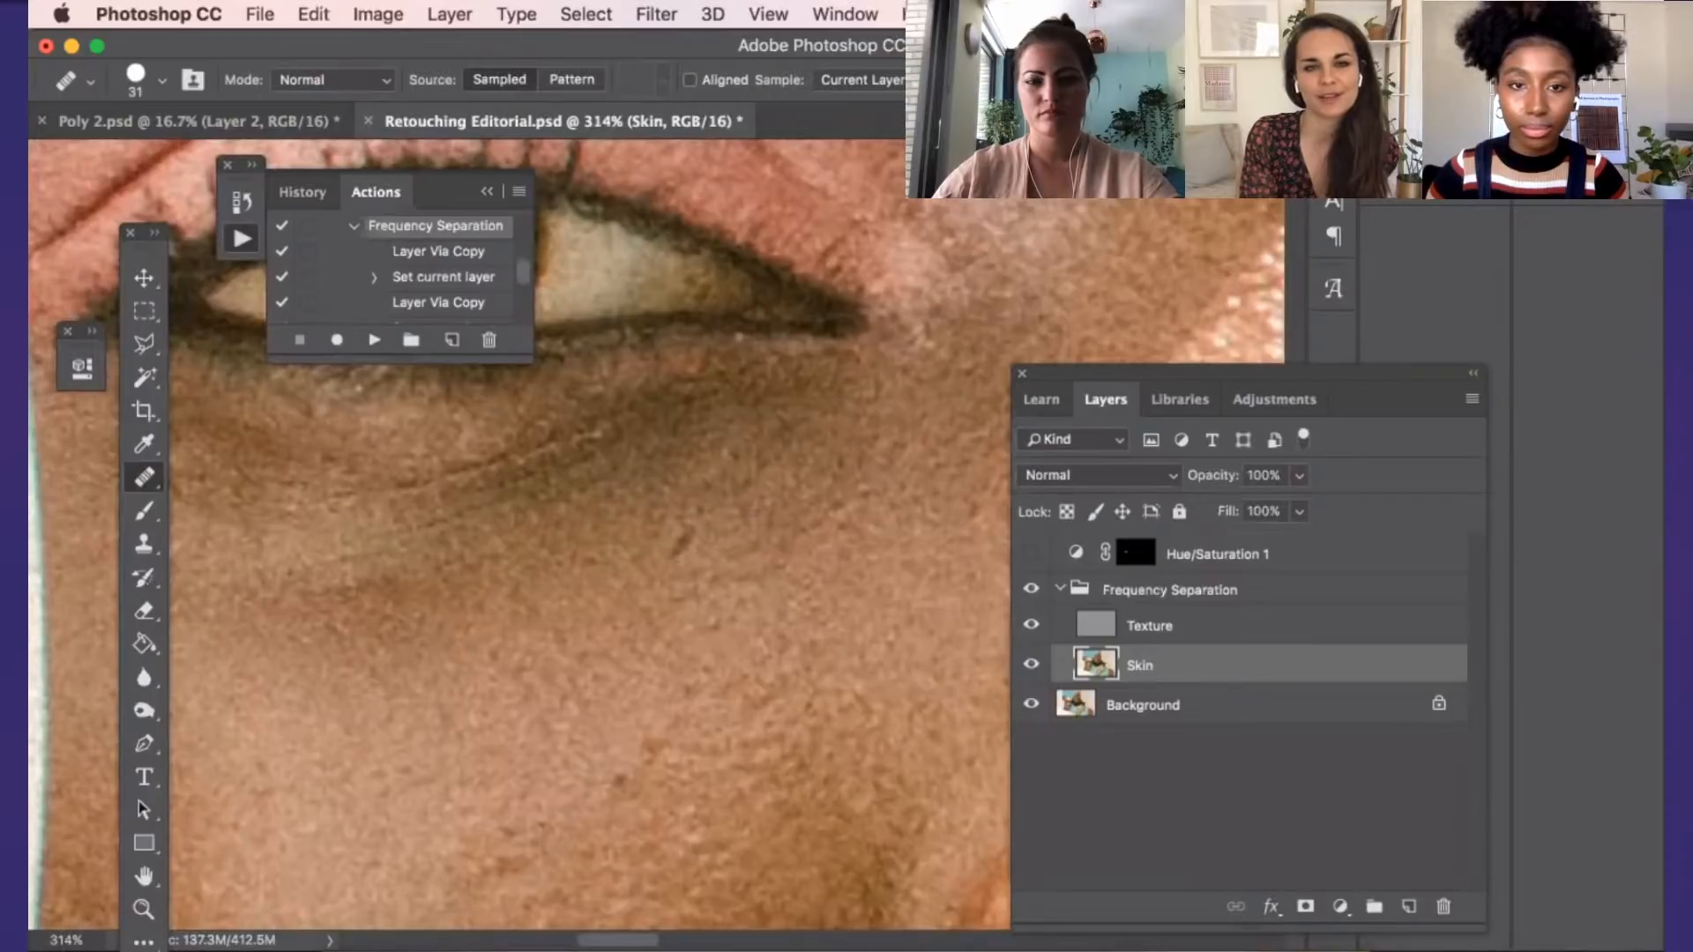
pyautogui.scroll(1, 869, 480)
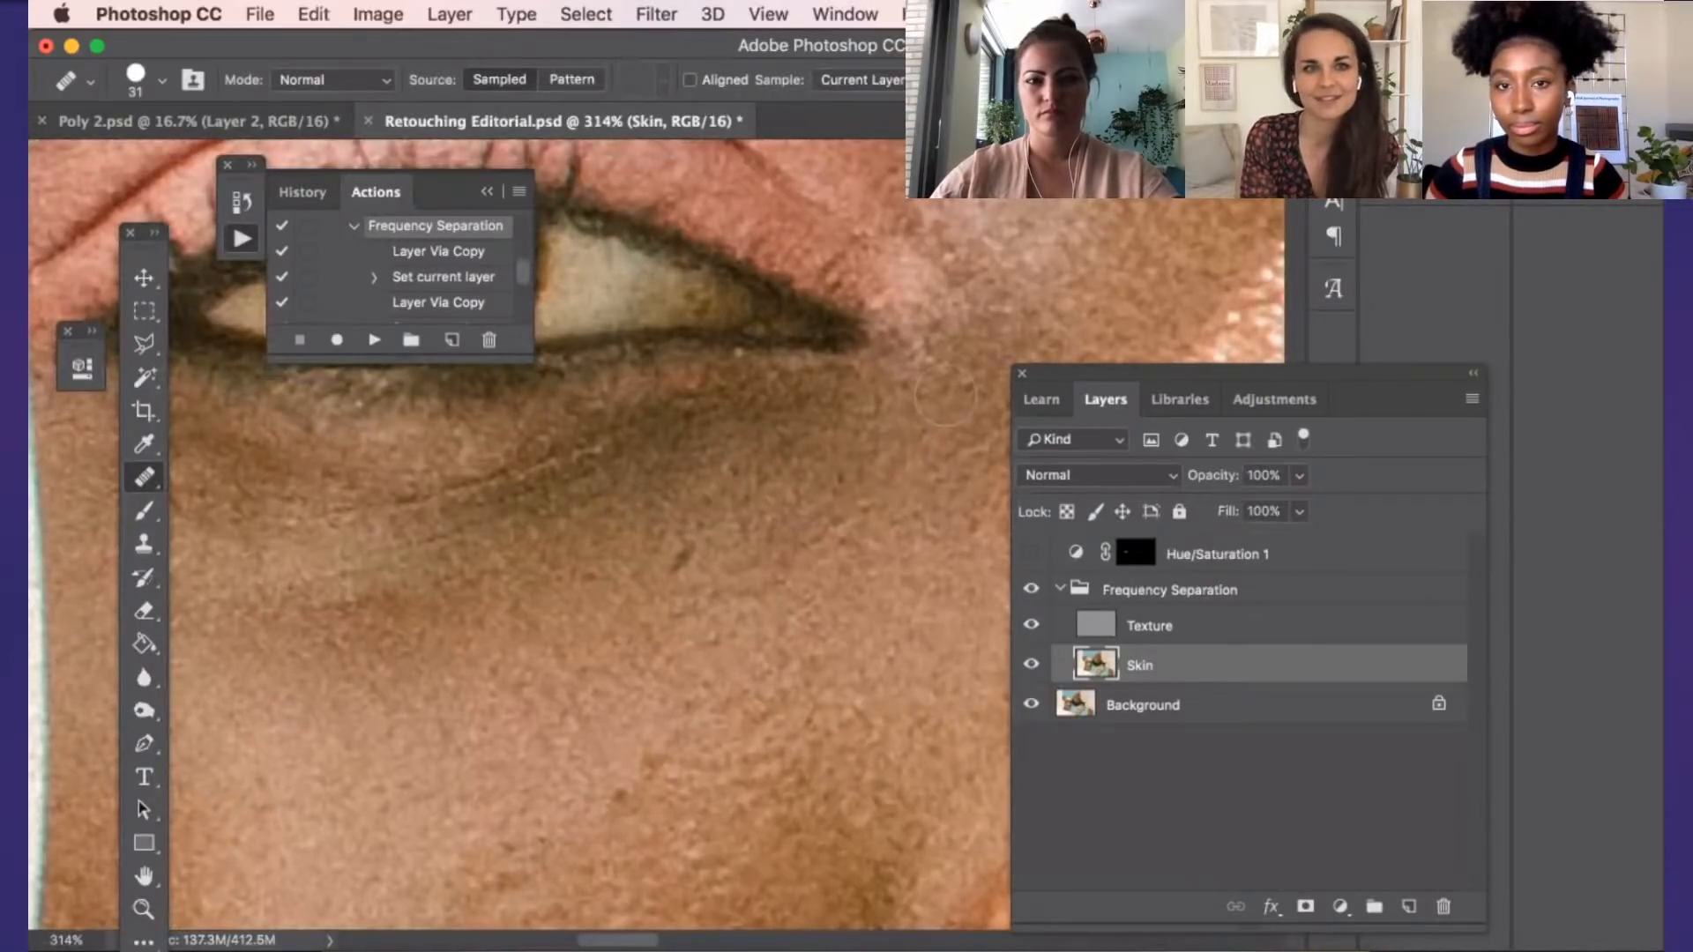
pyautogui.keyDown('alt'); pyautogui.click(906, 458); pyautogui.keyUp('alt')
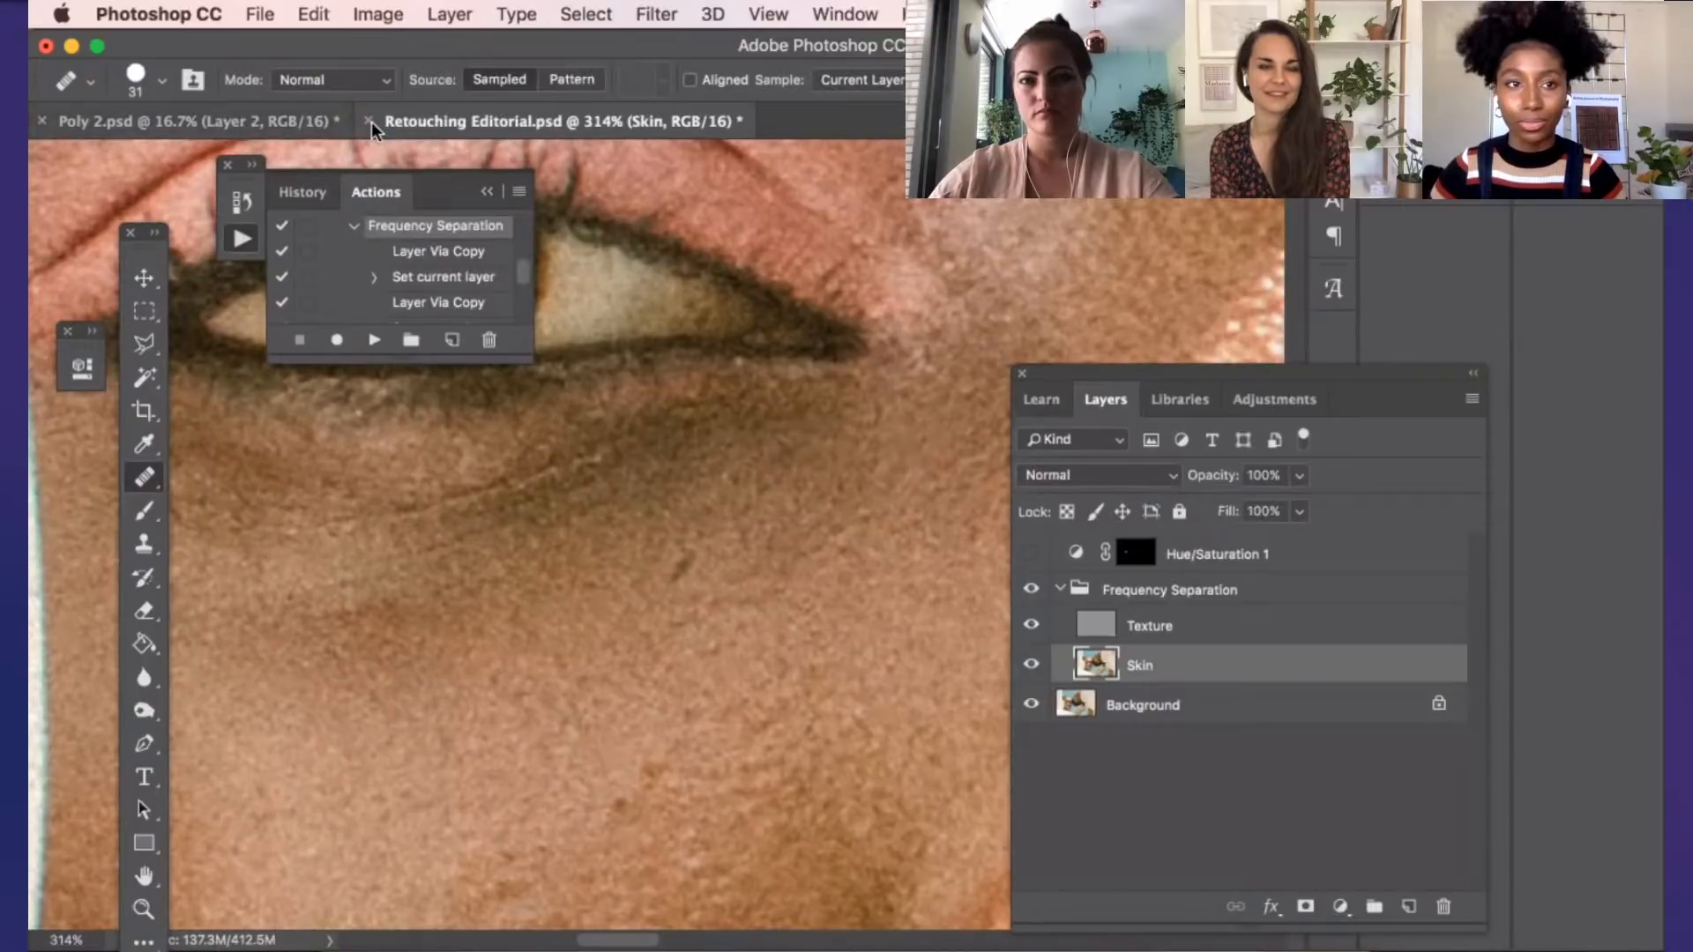
# View the Poly 2.psd composite briefly and return to Retouching Editorial.psd
pyautogui.hotkey('ctrl', 'Tab')
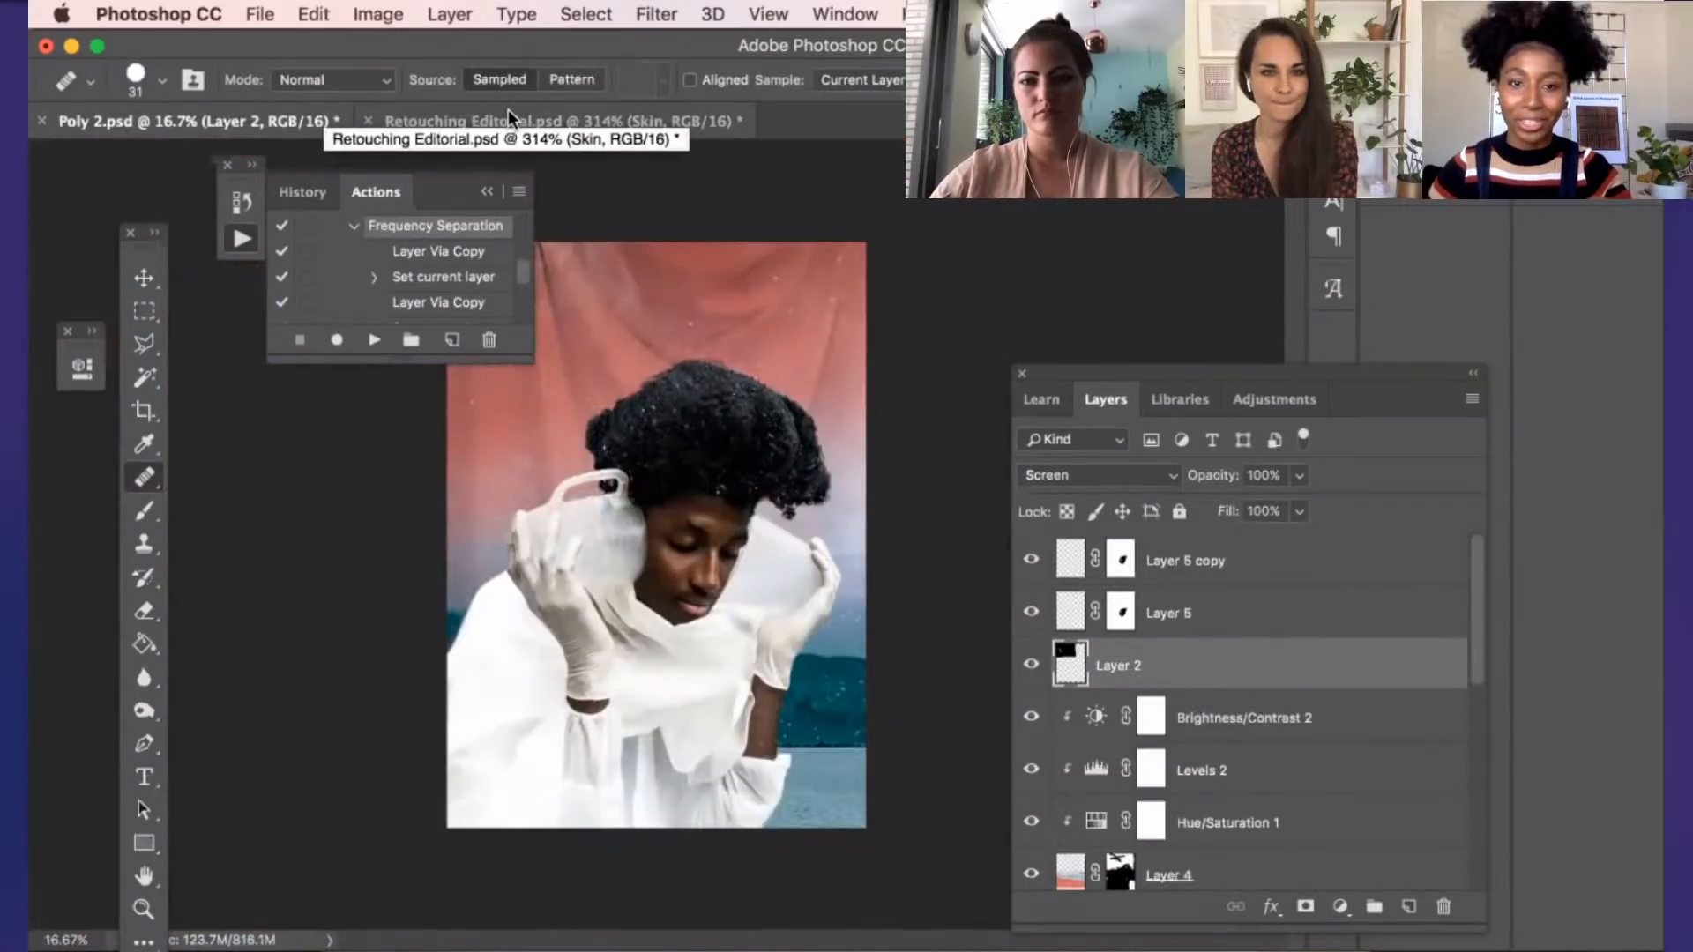
pyautogui.click(508, 109)
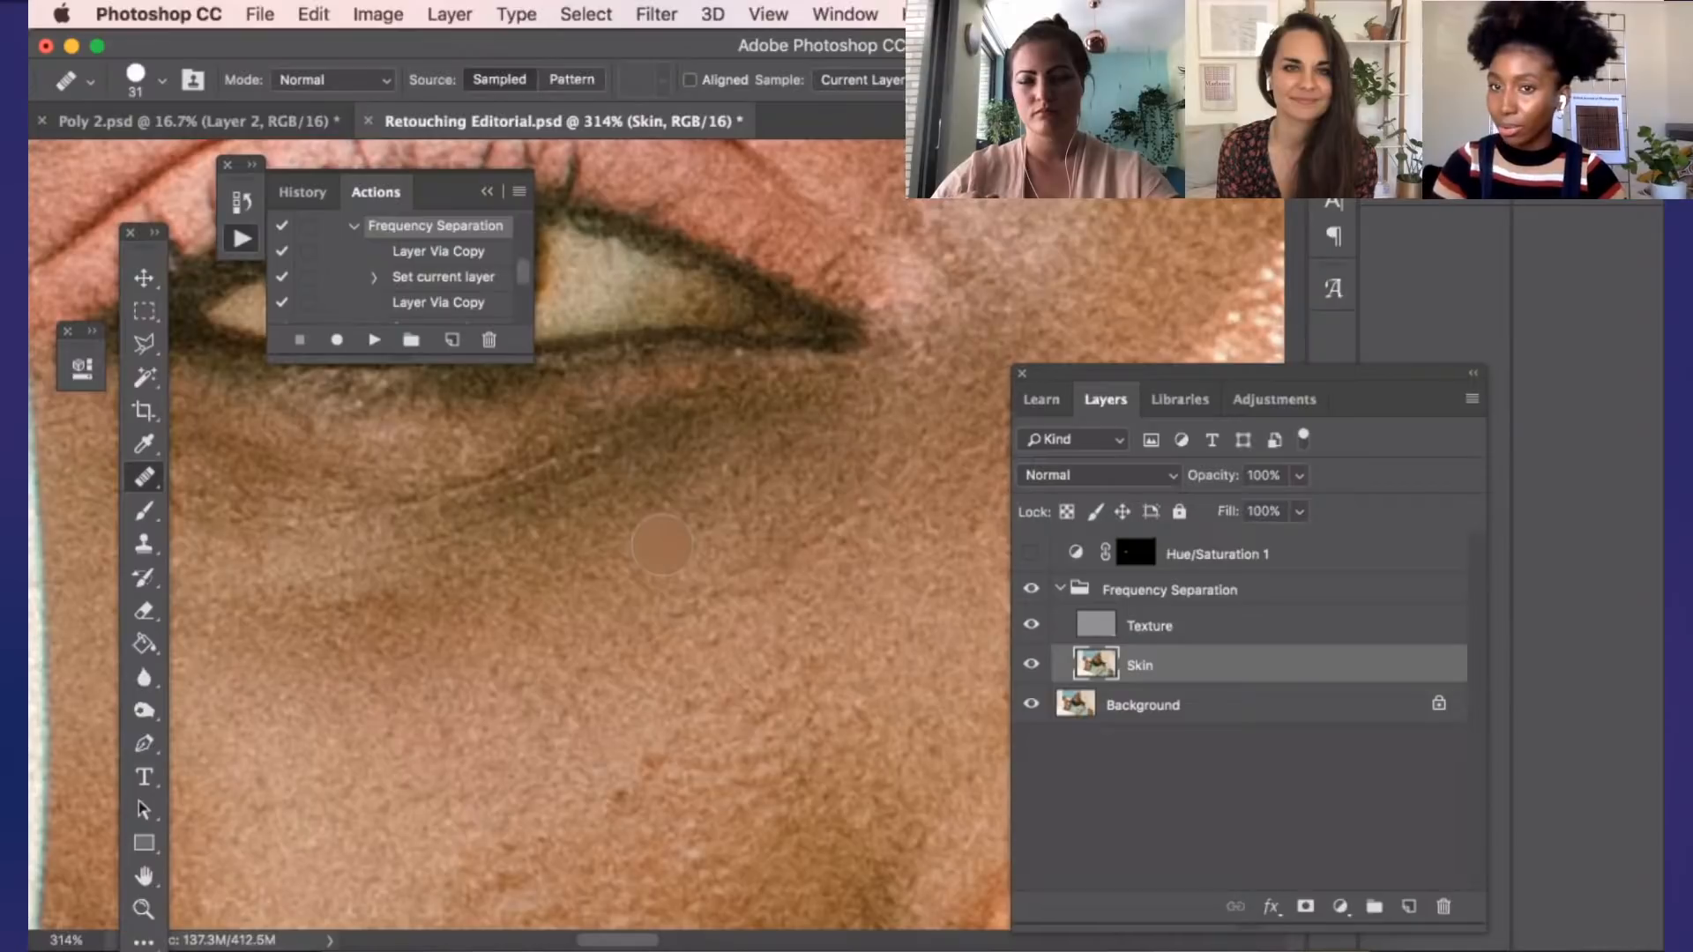
# Heal the shadow and crease beneath the eye on the Skin layer with the Healing Brush
pyautogui.keyDown('alt'); pyautogui.click(704, 535); pyautogui.keyUp('alt')
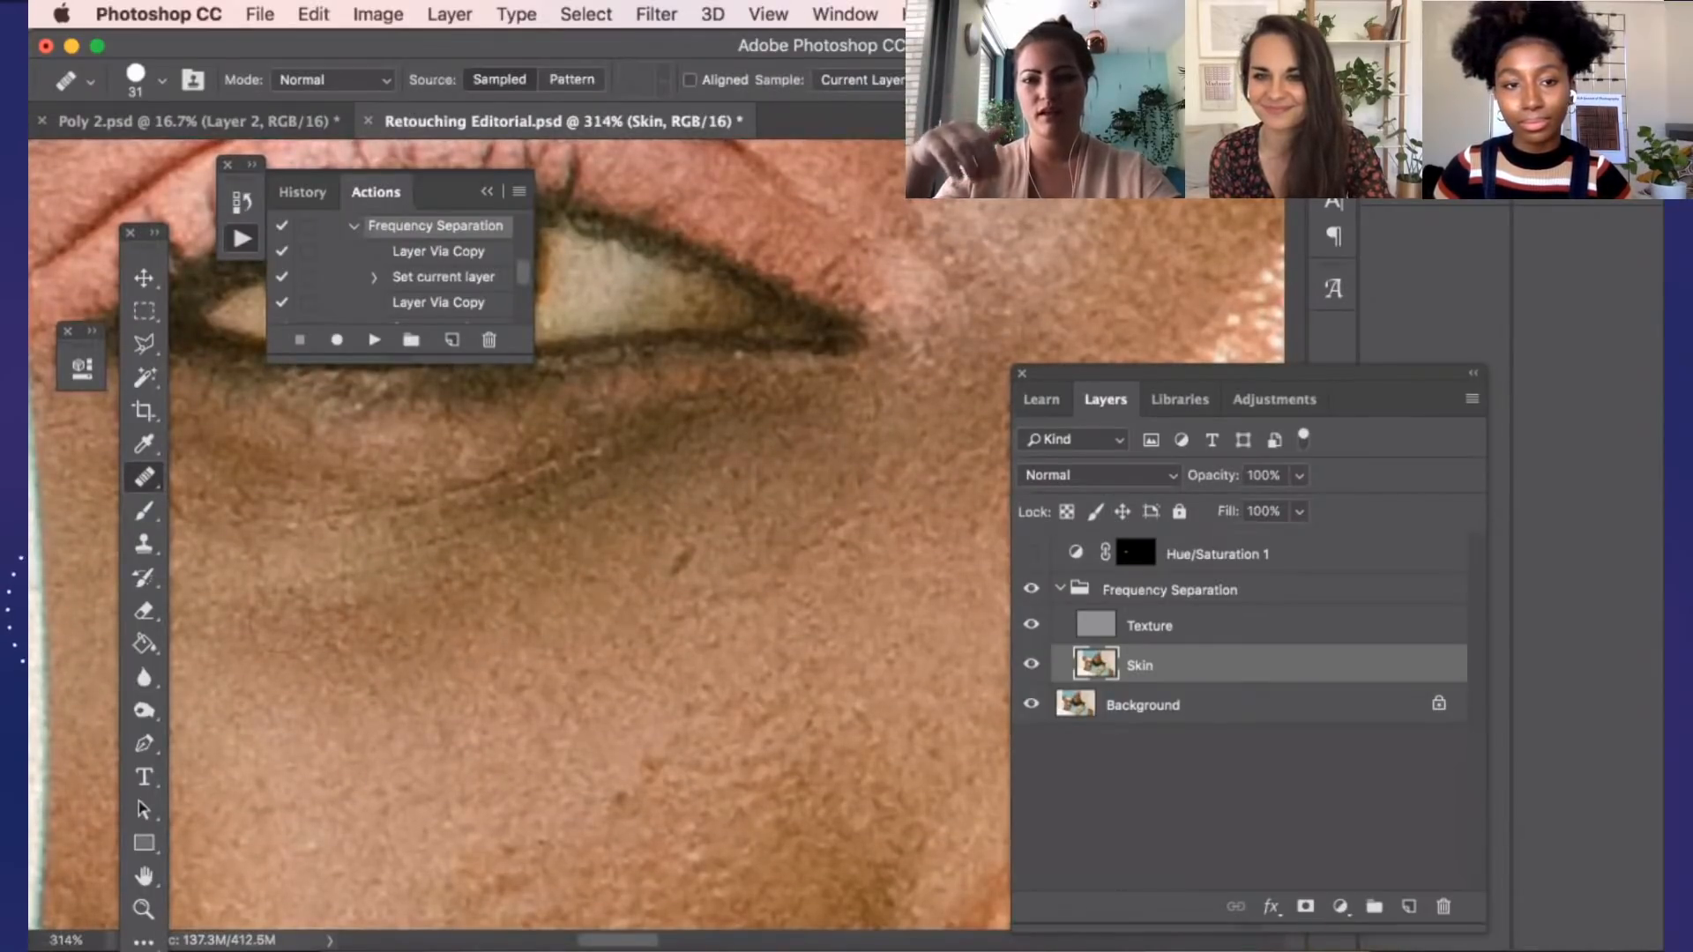
pyautogui.scroll(2, 434, 604)
pyautogui.scroll(1, 433, 596)
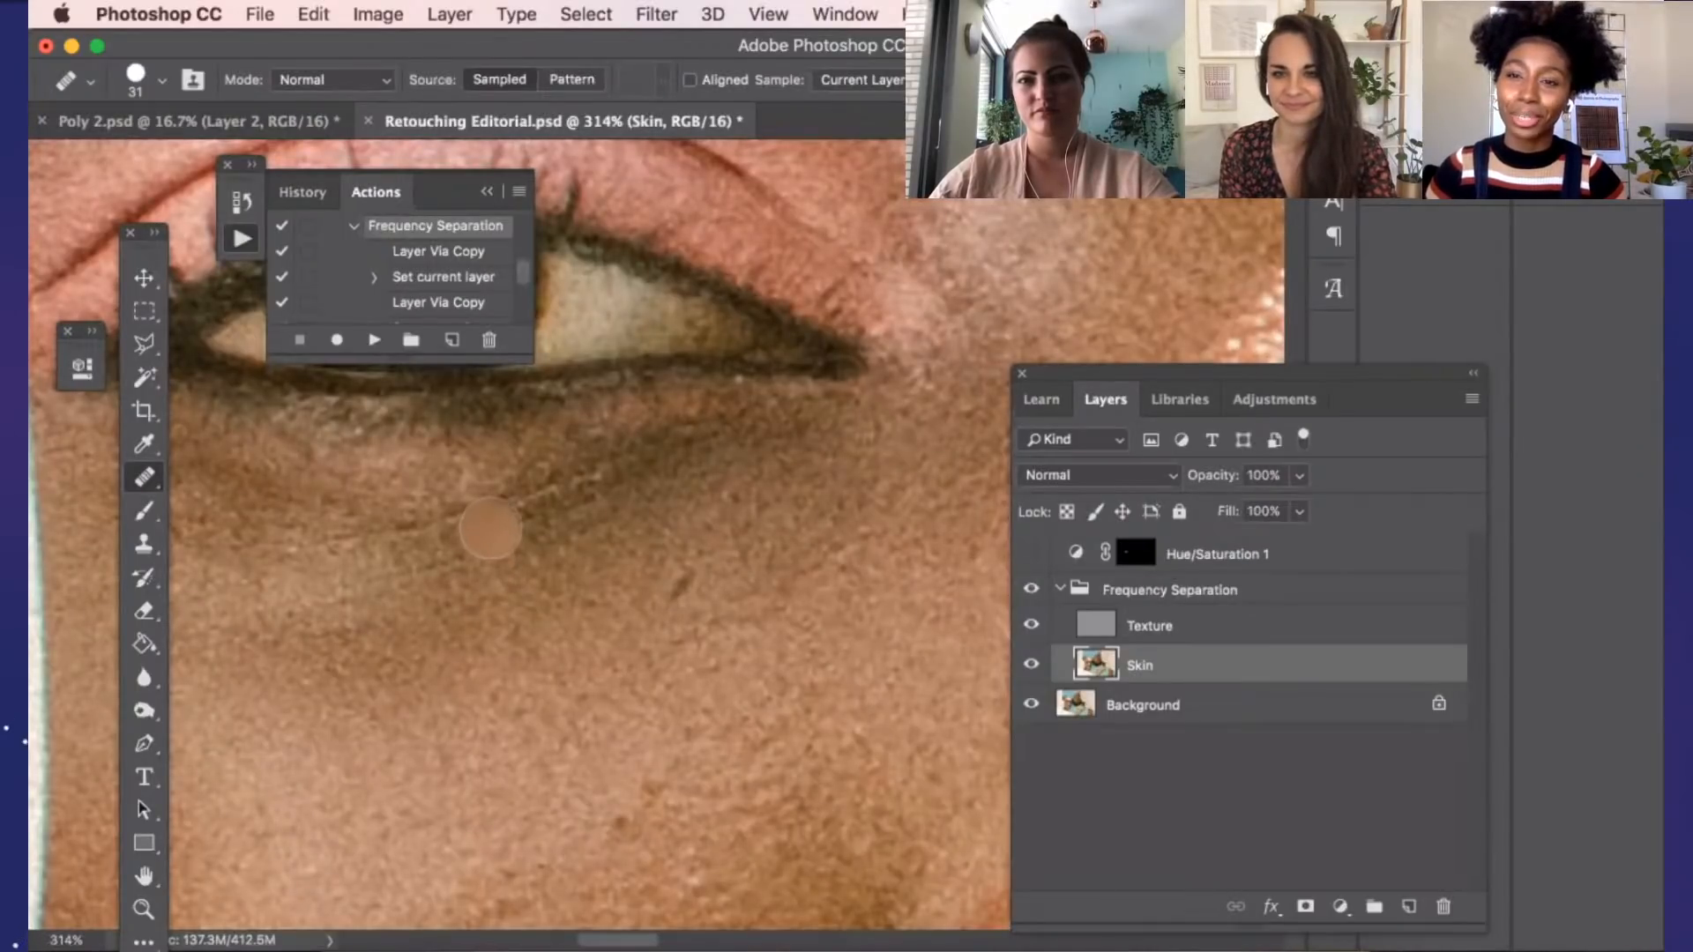
pyautogui.scroll(5, 489, 527)
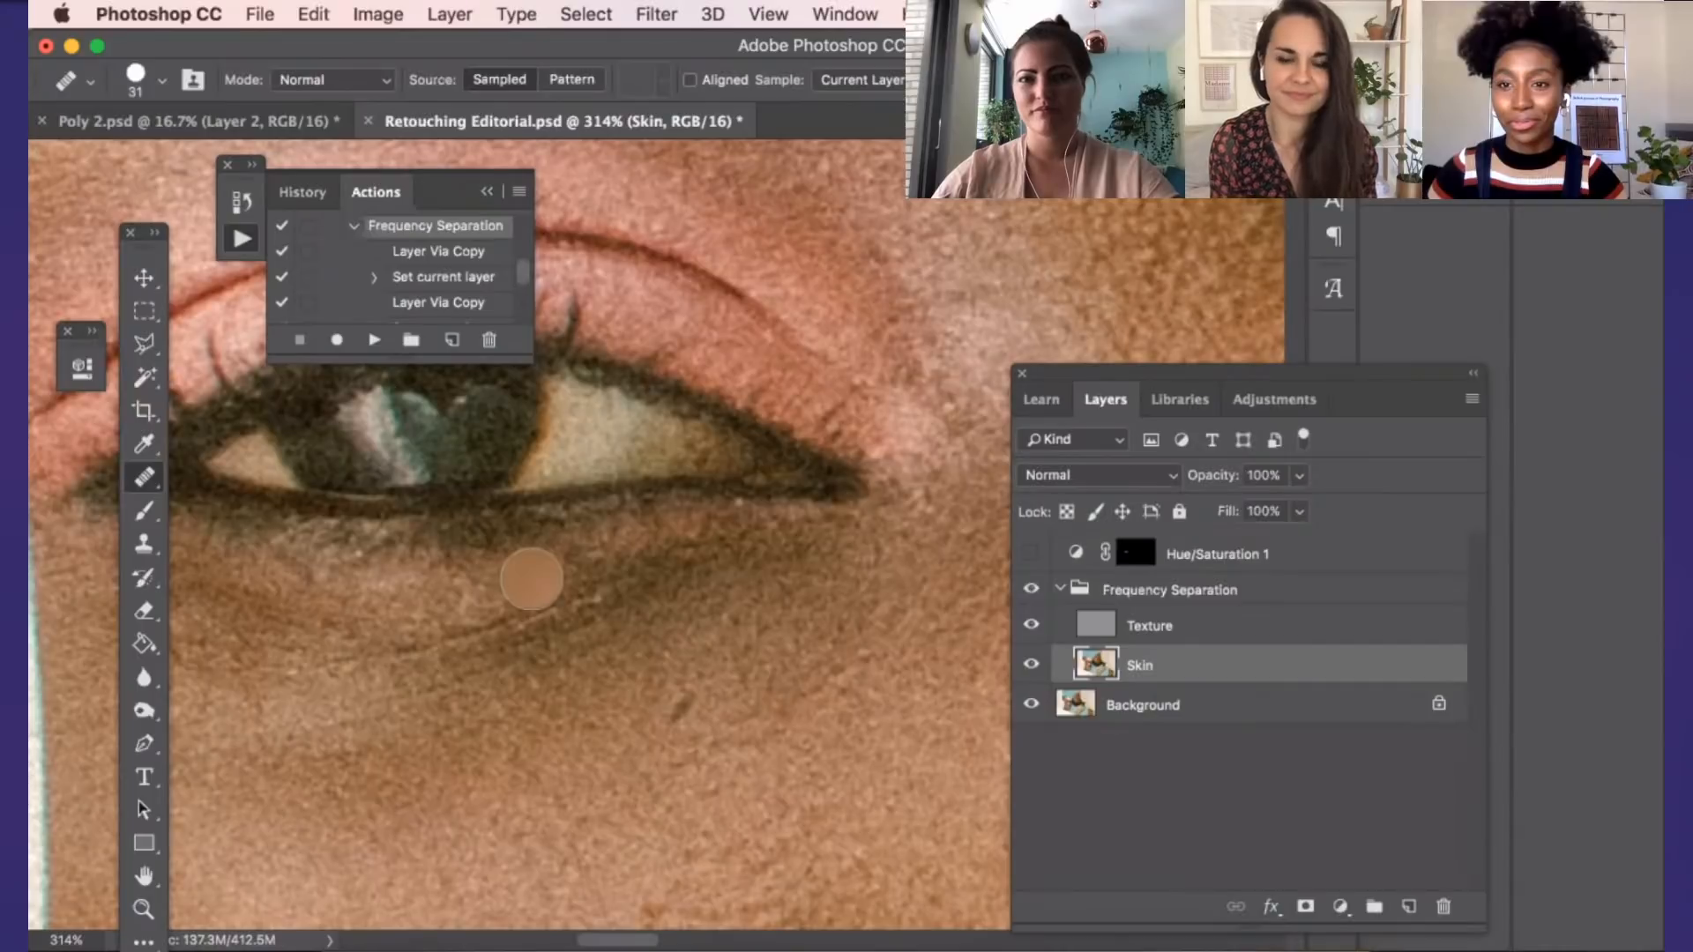
pyautogui.moveTo(532, 579); pyautogui.dragTo(559, 605)
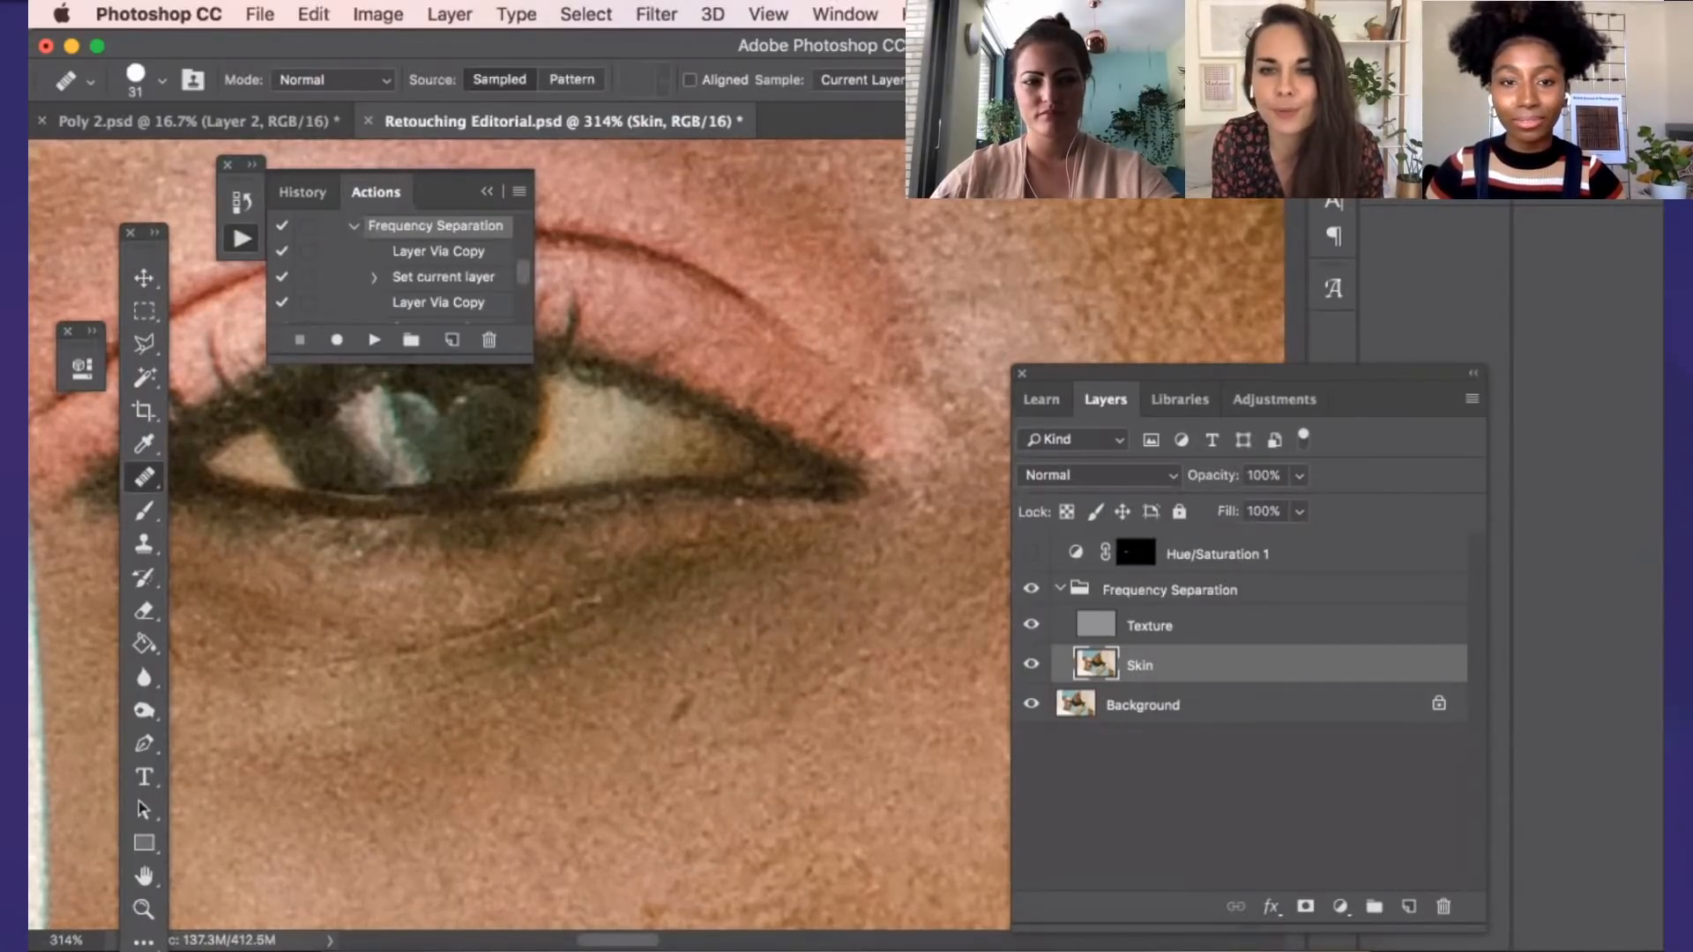
pyautogui.scroll(-1, 842, 732)
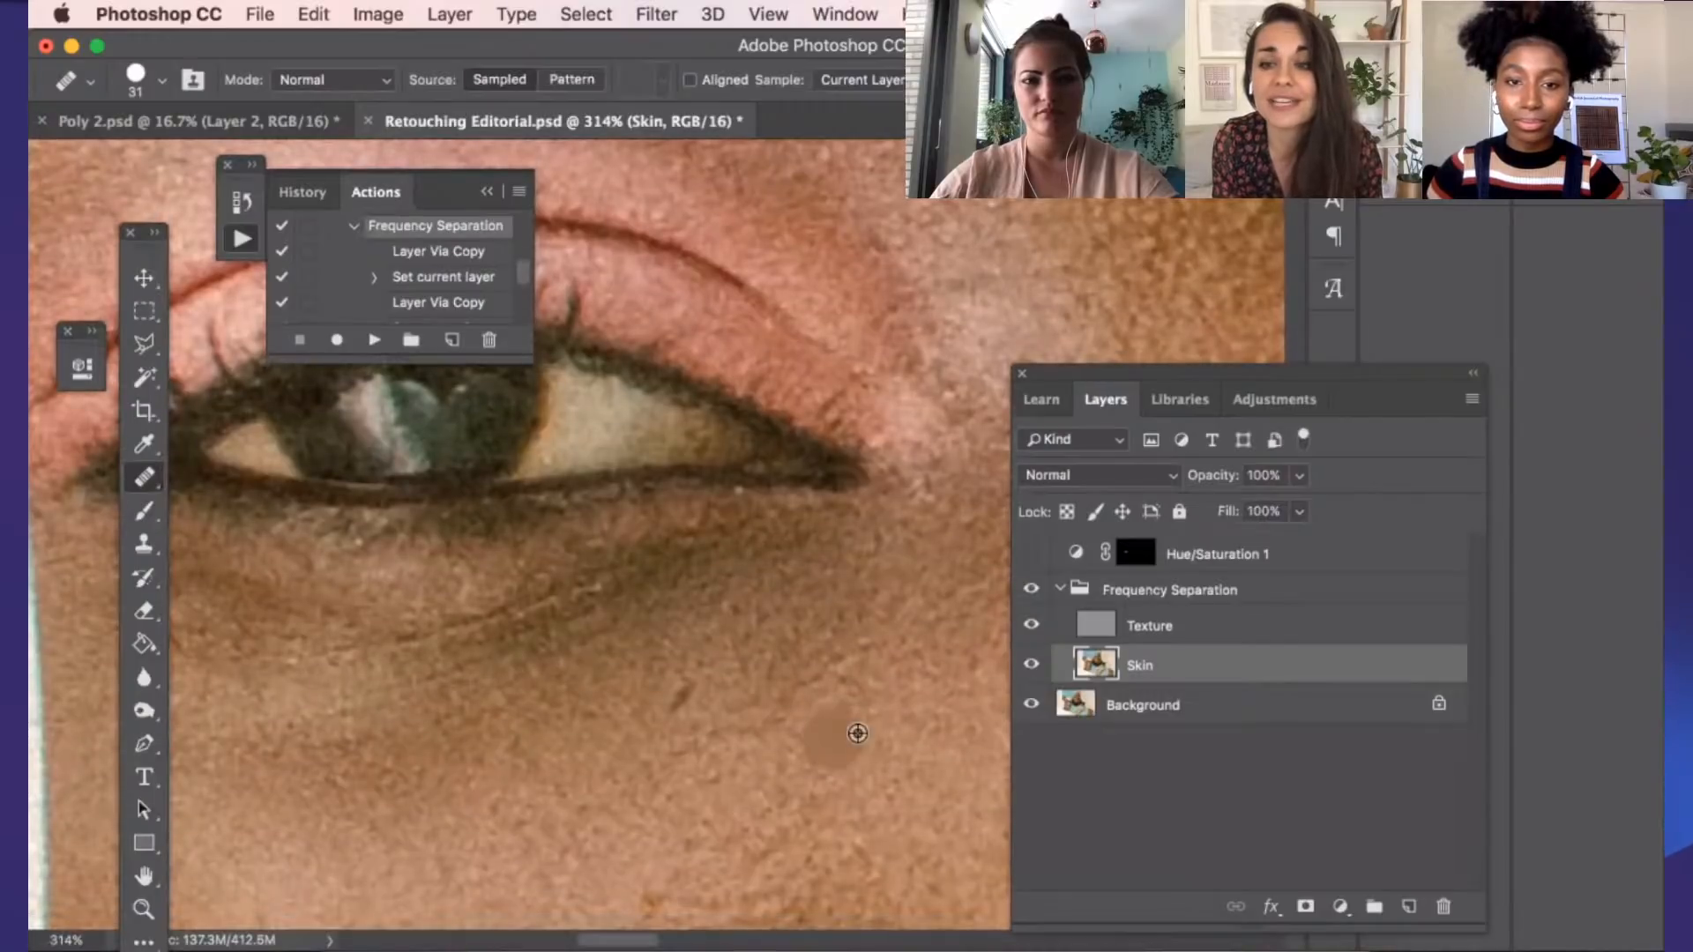
# Hide and show the Frequency Separation group to compare the under-eye retouch with the original
pyautogui.scroll(-3, 719, 725)
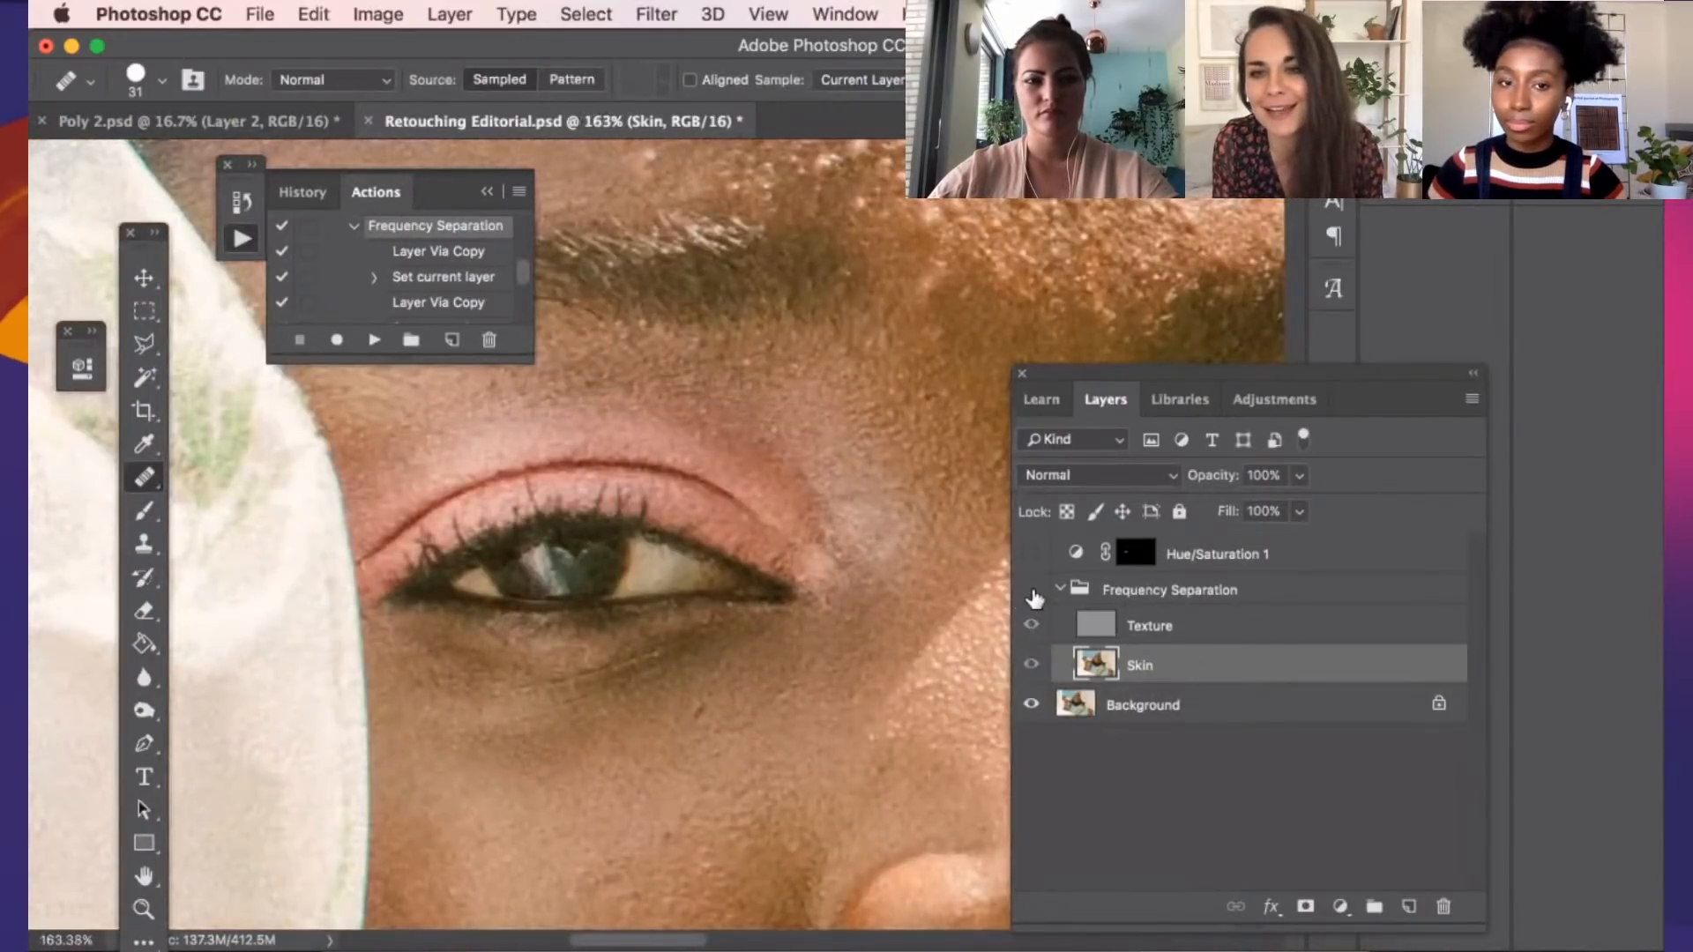
pyautogui.click(1032, 591)
pyautogui.click(1031, 590)
pyautogui.scroll(2, 855, 651)
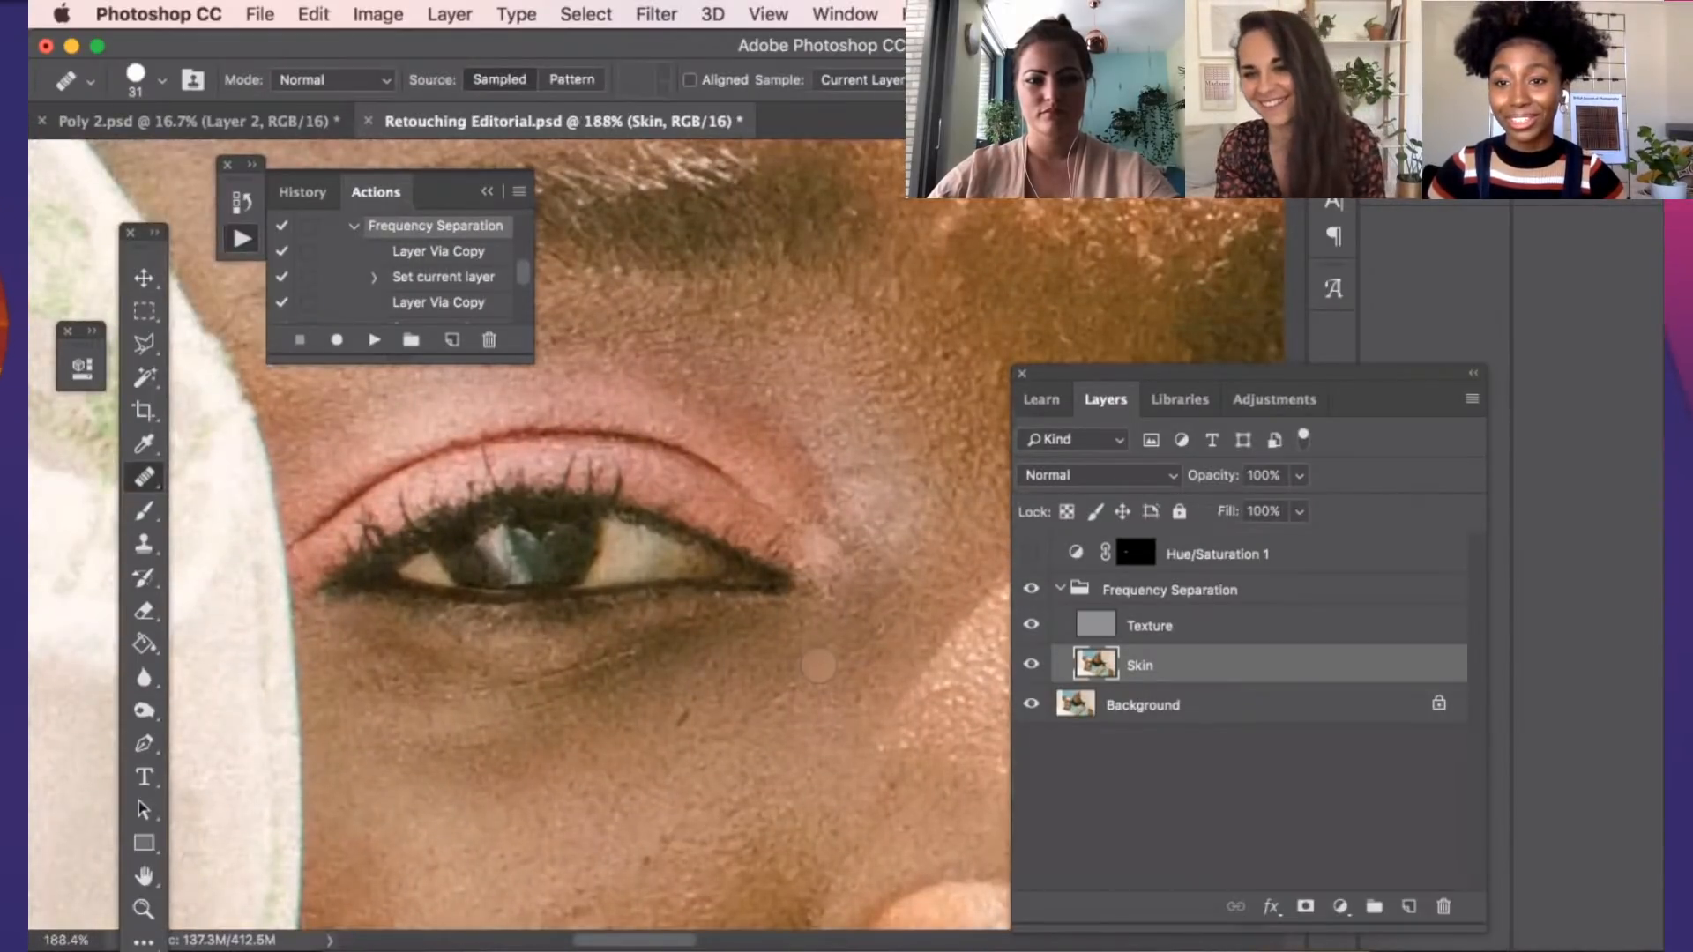
pyautogui.scroll(1, 818, 665)
pyautogui.scroll(1, 420, 722)
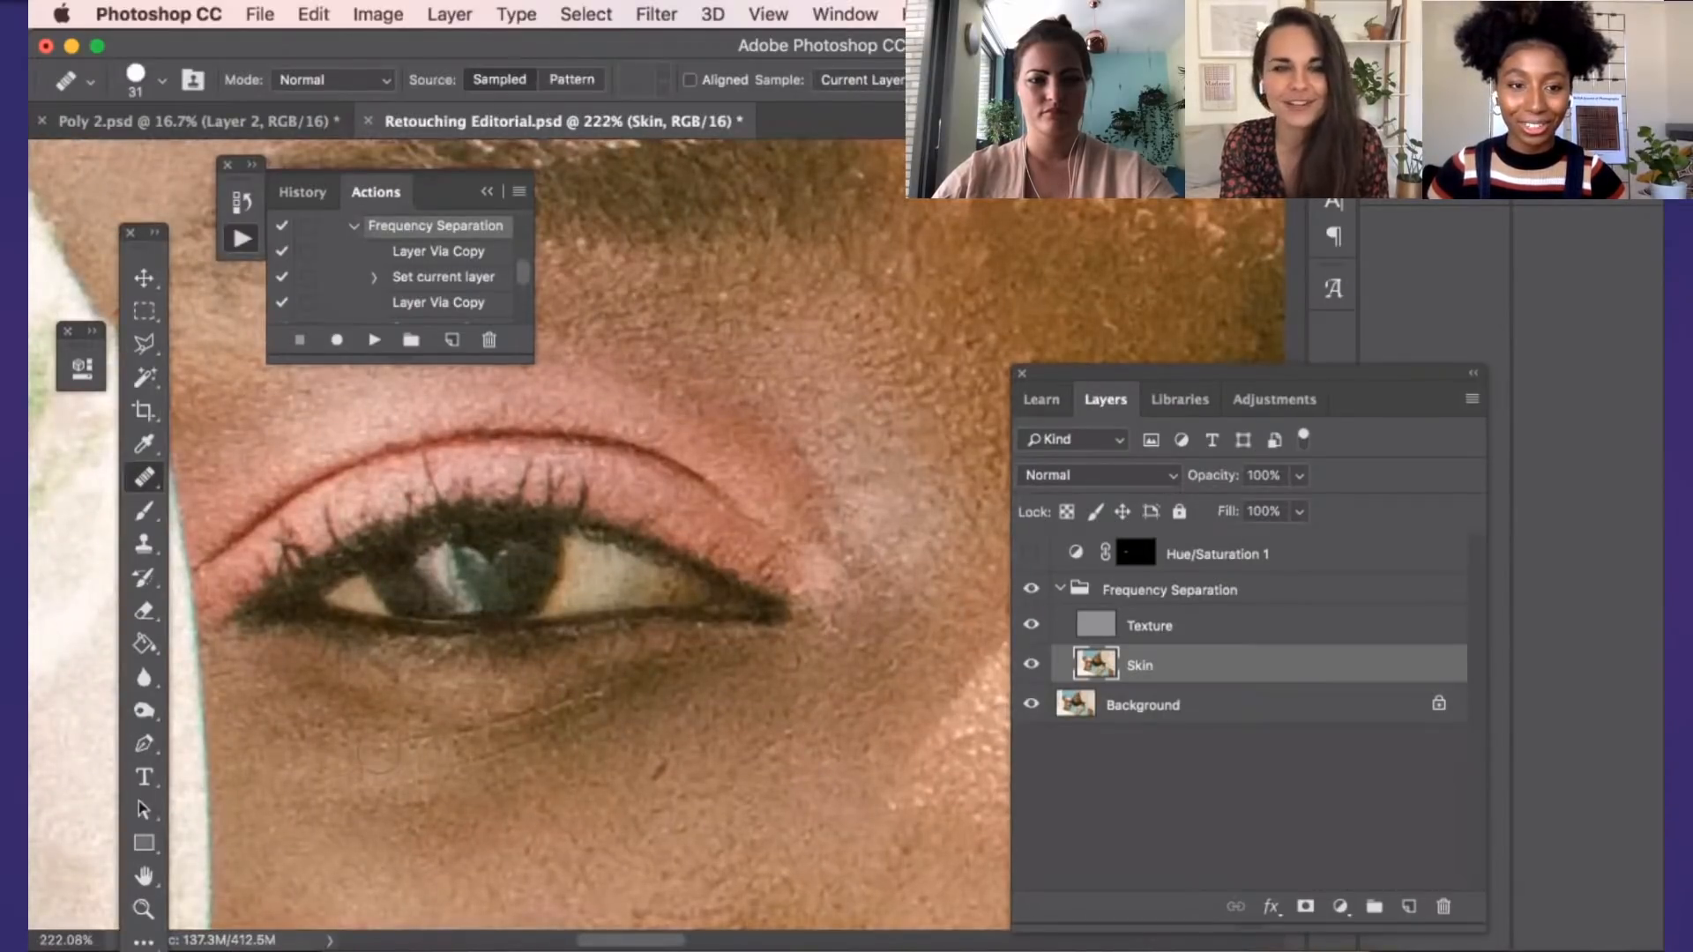
pyautogui.scroll(-2, 590, 776)
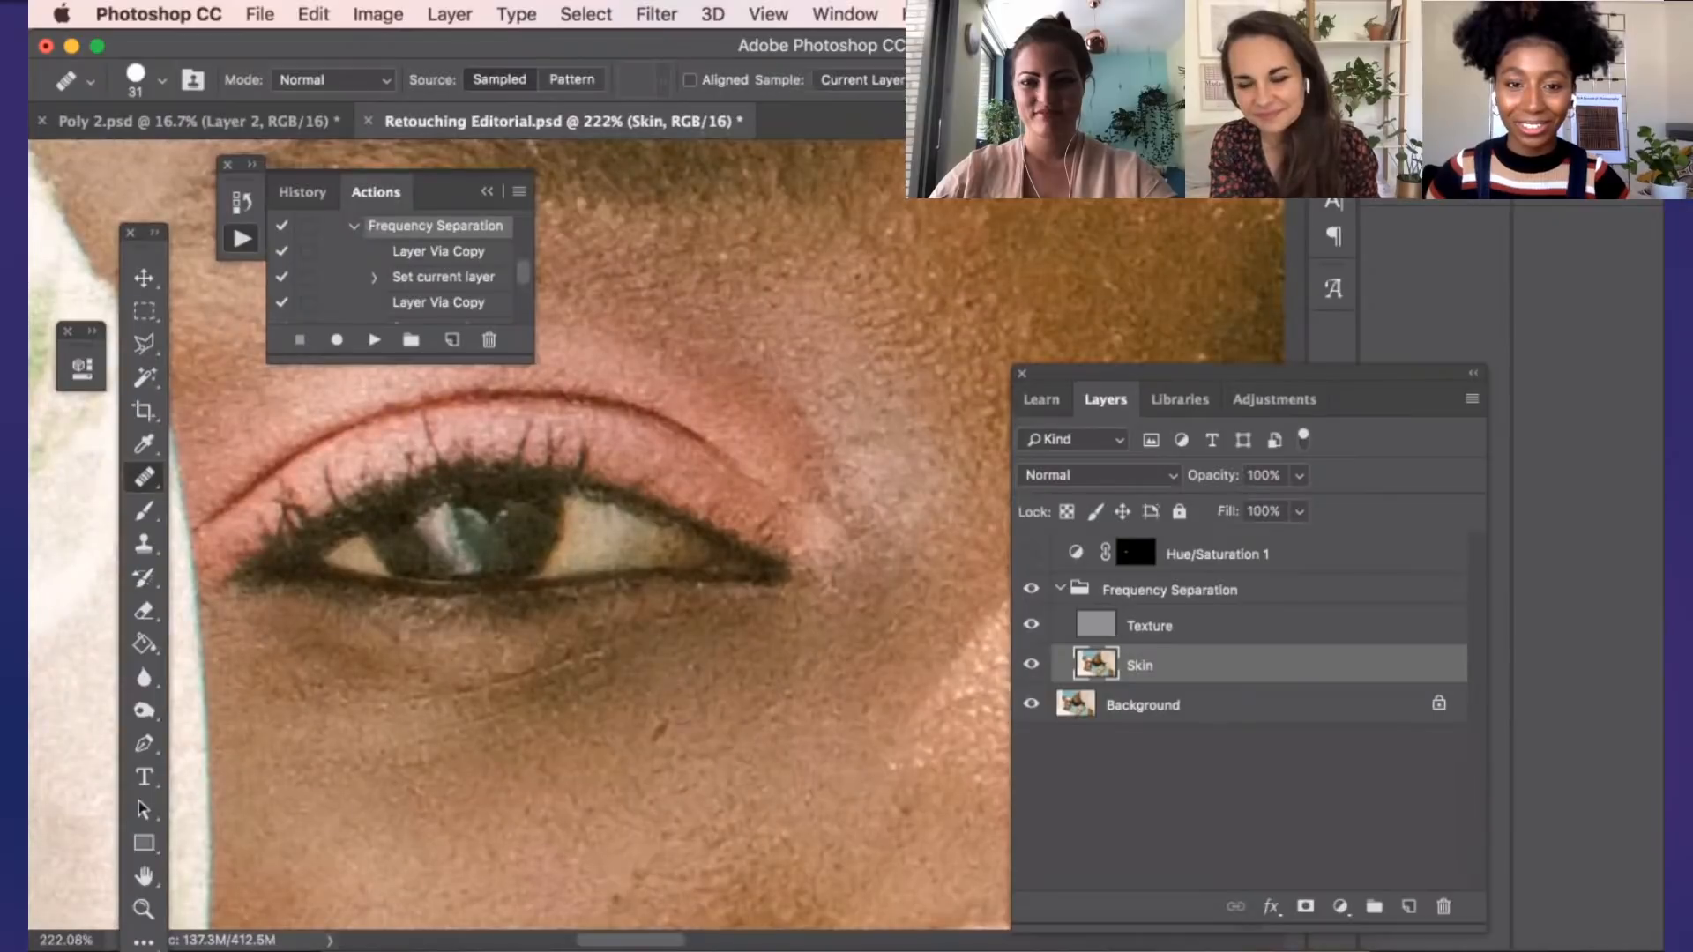
# Compare the whole face with and without the Frequency Separation group by switching its visibility
pyautogui.scroll(-1, 793, 689)
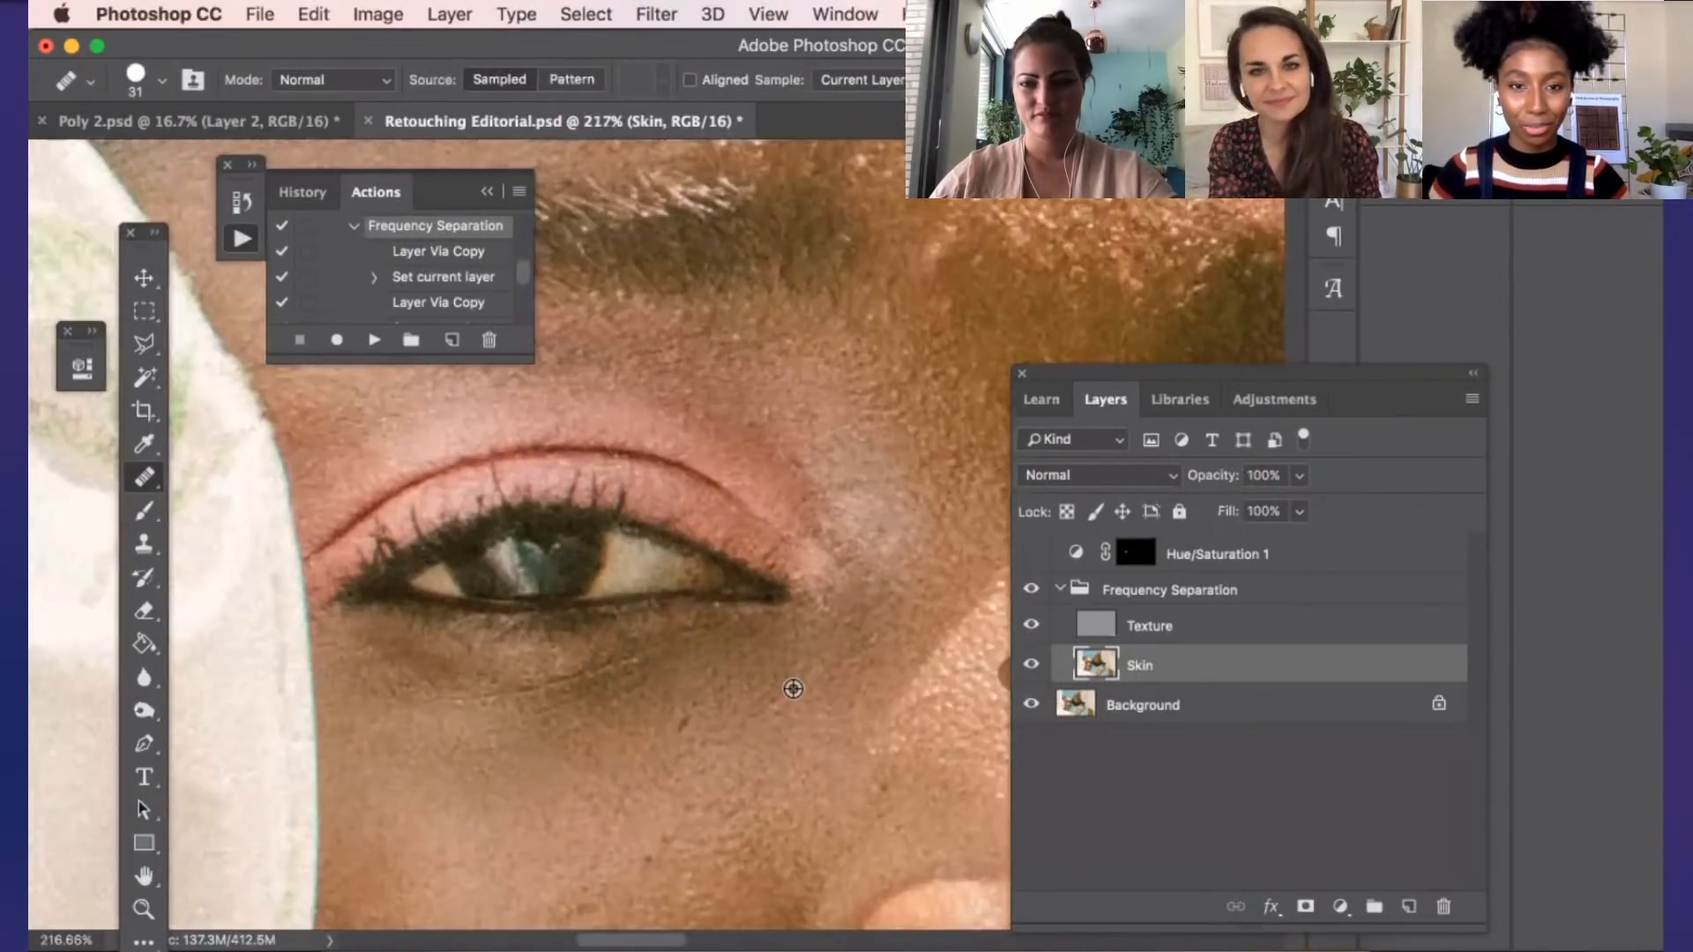
pyautogui.scroll(-6, 792, 689)
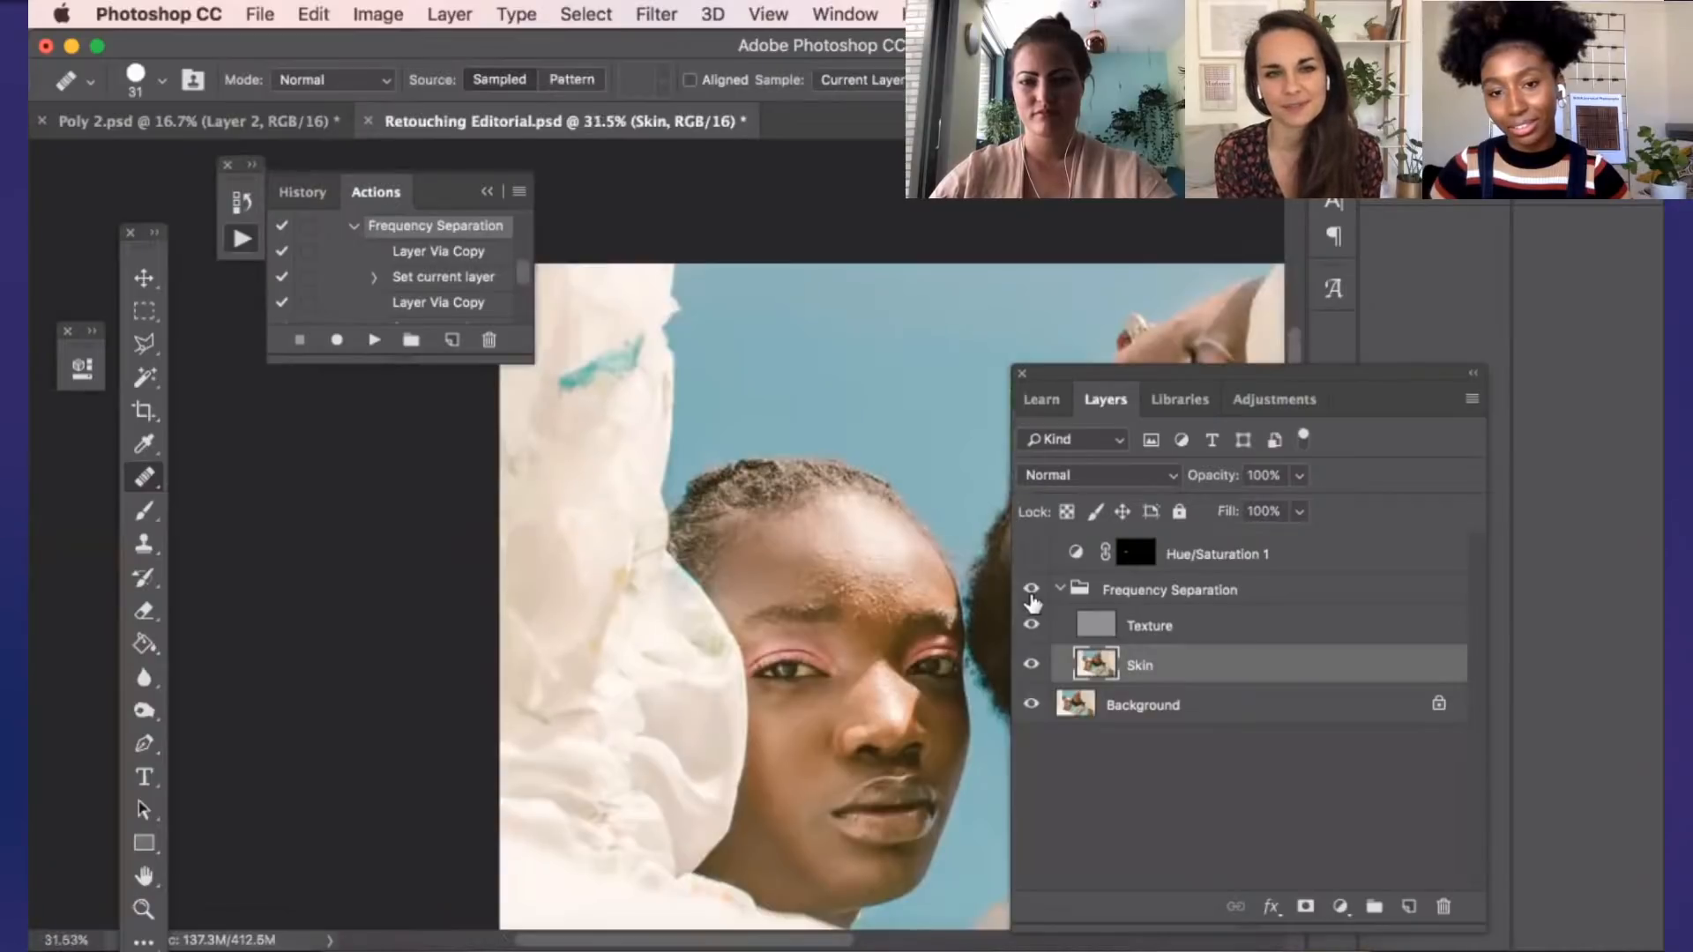
pyautogui.click(1032, 594)
pyautogui.click(1033, 599)
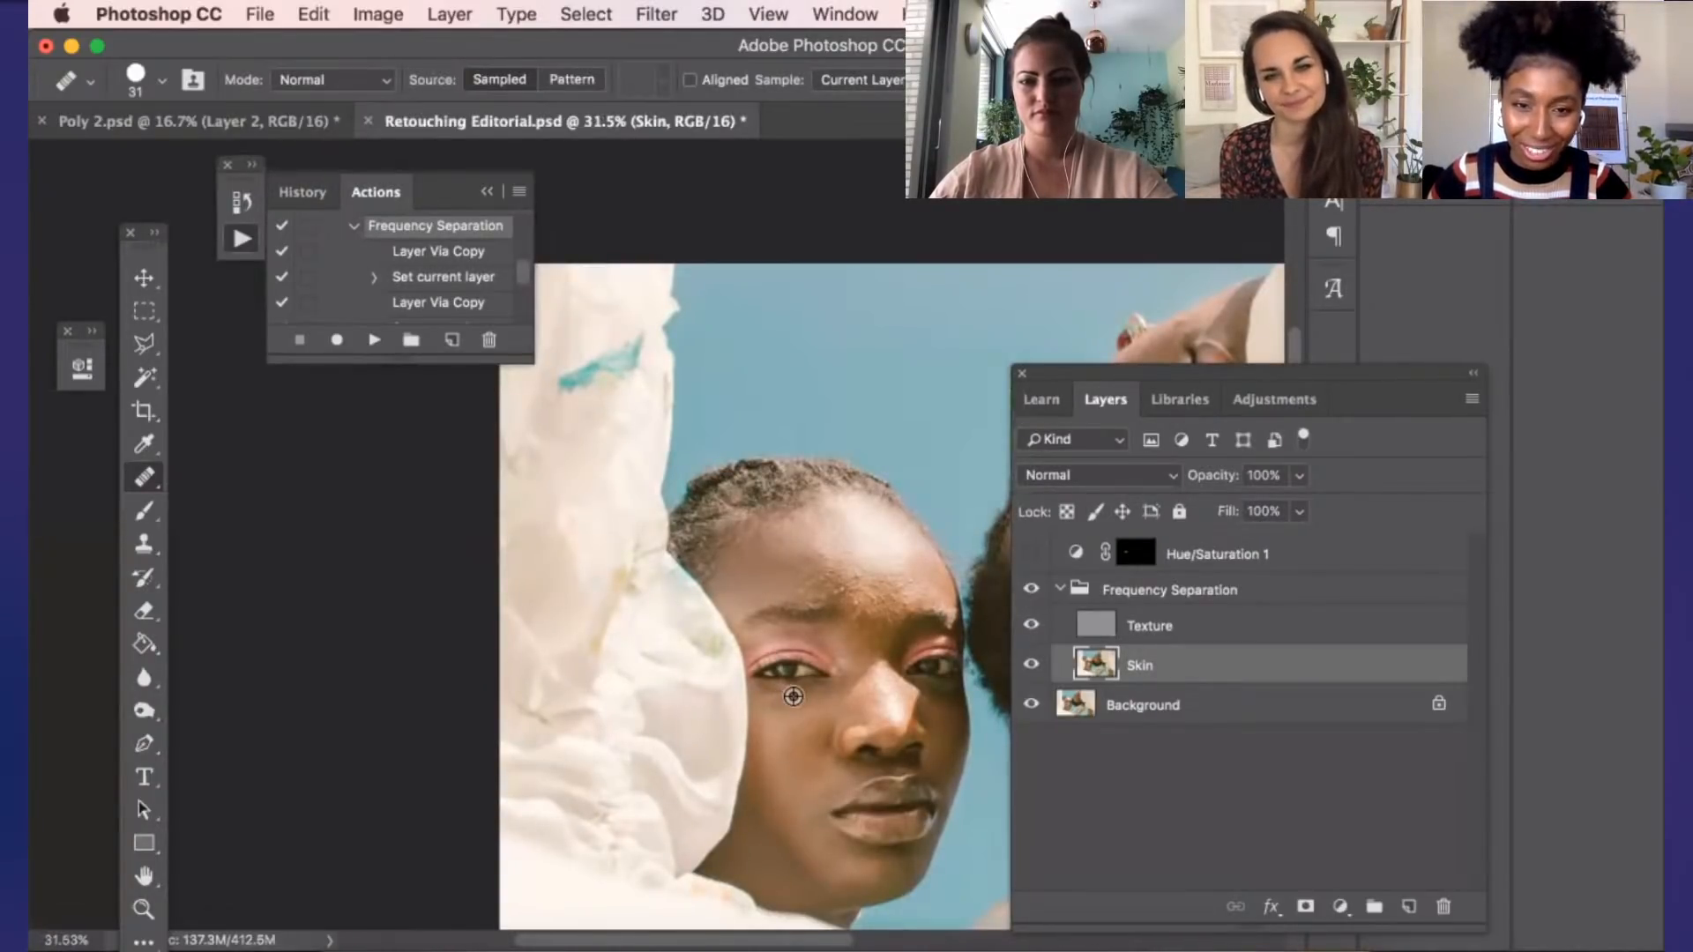
# Sample cheek skin below the eye and touch up the remaining under-eye shadow on the Skin layer
pyautogui.scroll(5, 793, 697)
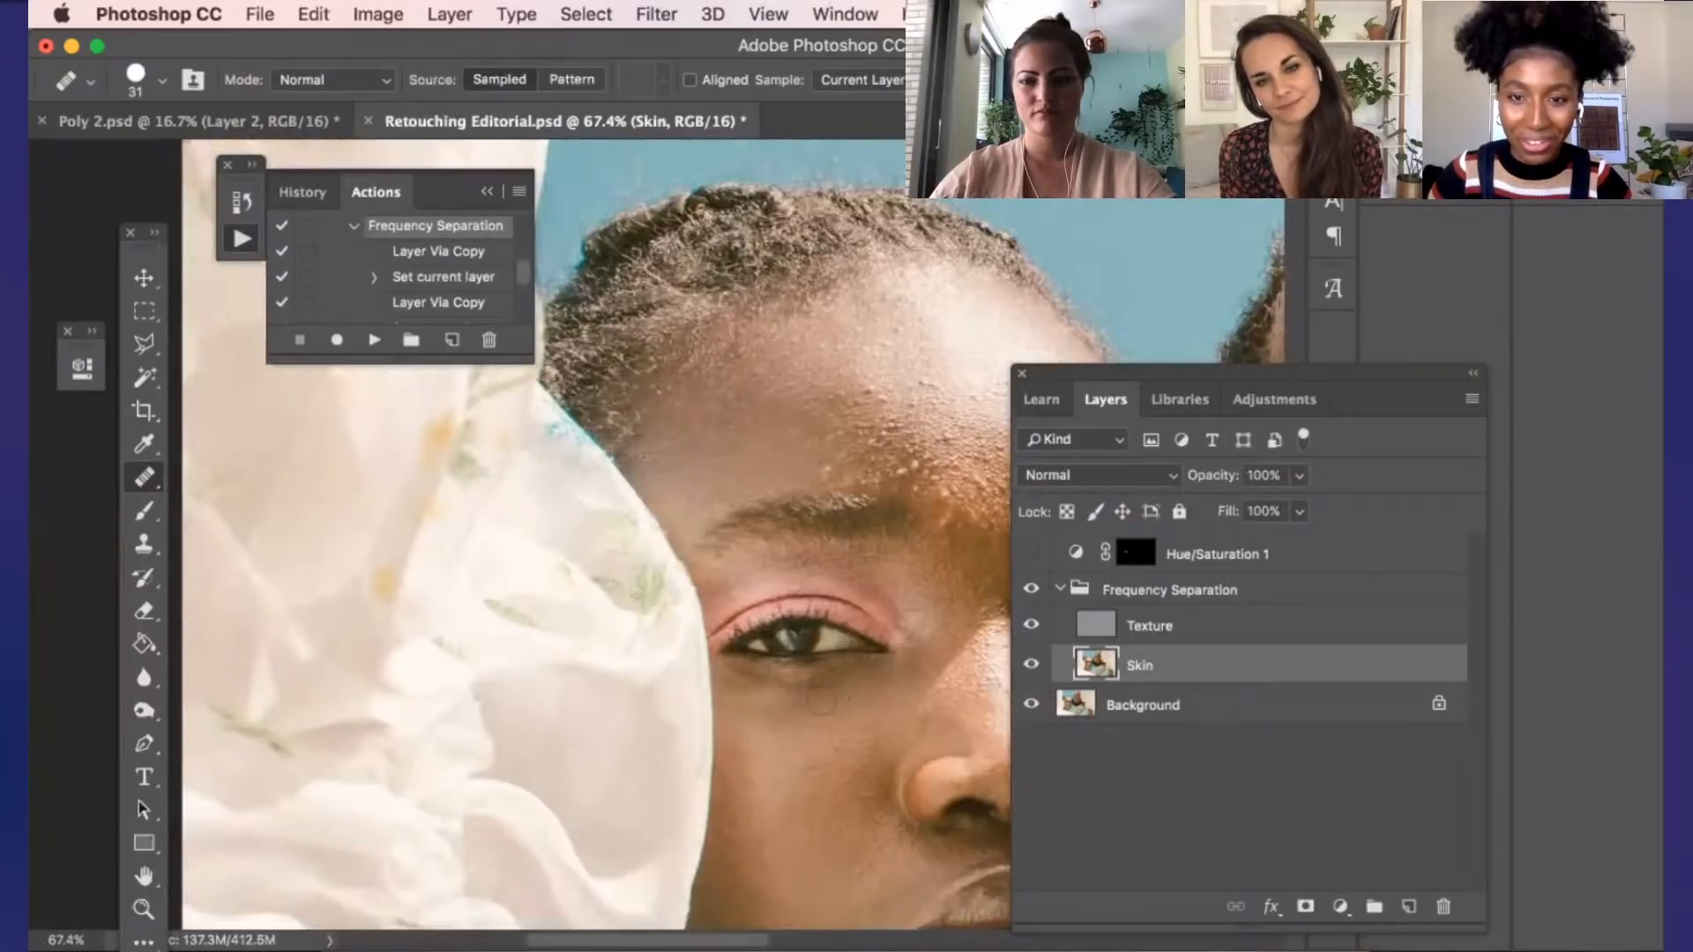
pyautogui.scroll(2, 822, 703)
pyautogui.scroll(6, 816, 730)
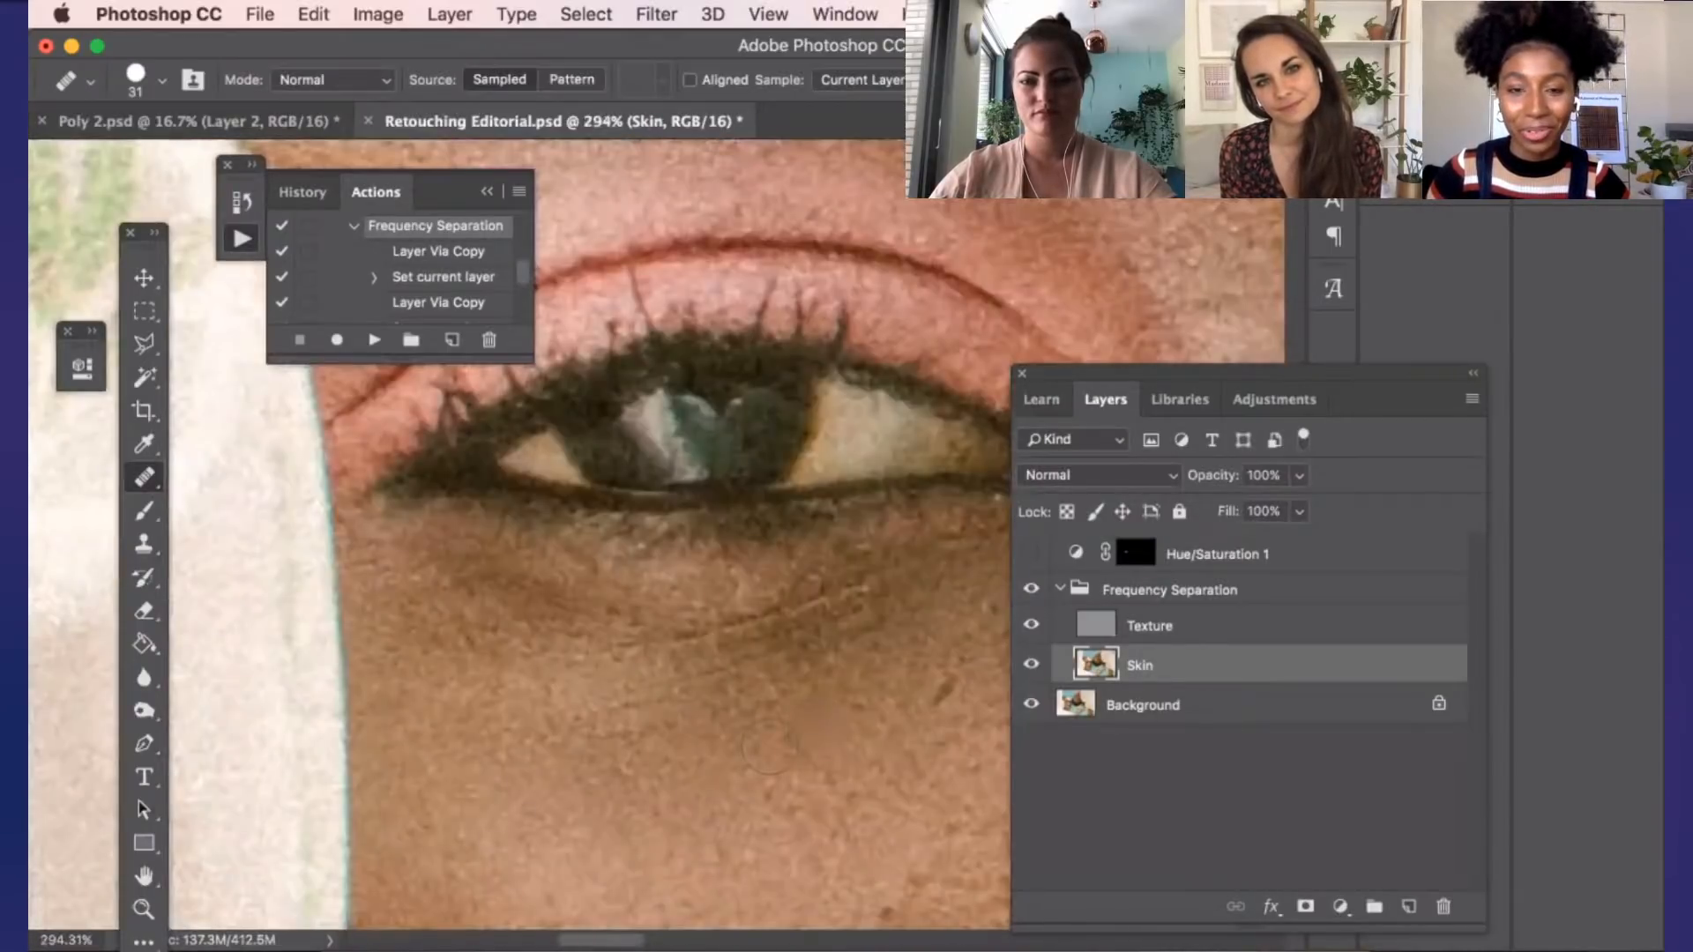
pyautogui.keyDown('alt'); pyautogui.click(870, 724); pyautogui.keyUp('alt')
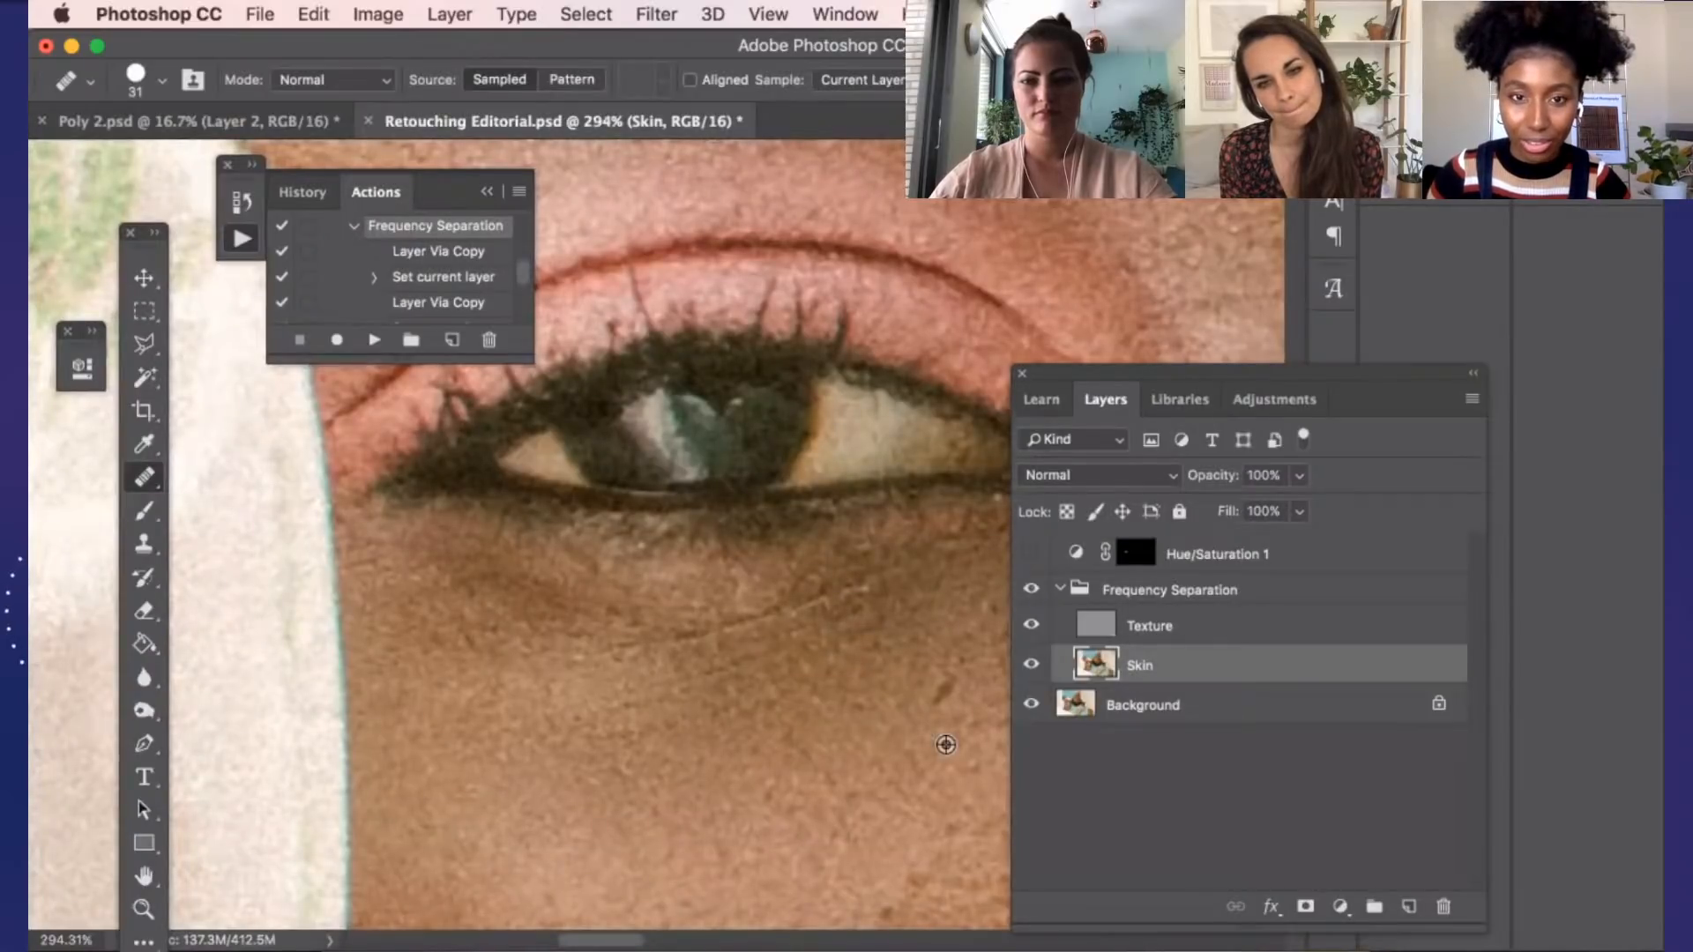
# Heal the reddish spot on the forehead above the eyebrow on the Skin layer with the Healing Brush
pyautogui.scroll(-5, 940, 744)
pyautogui.scroll(-2, 833, 759)
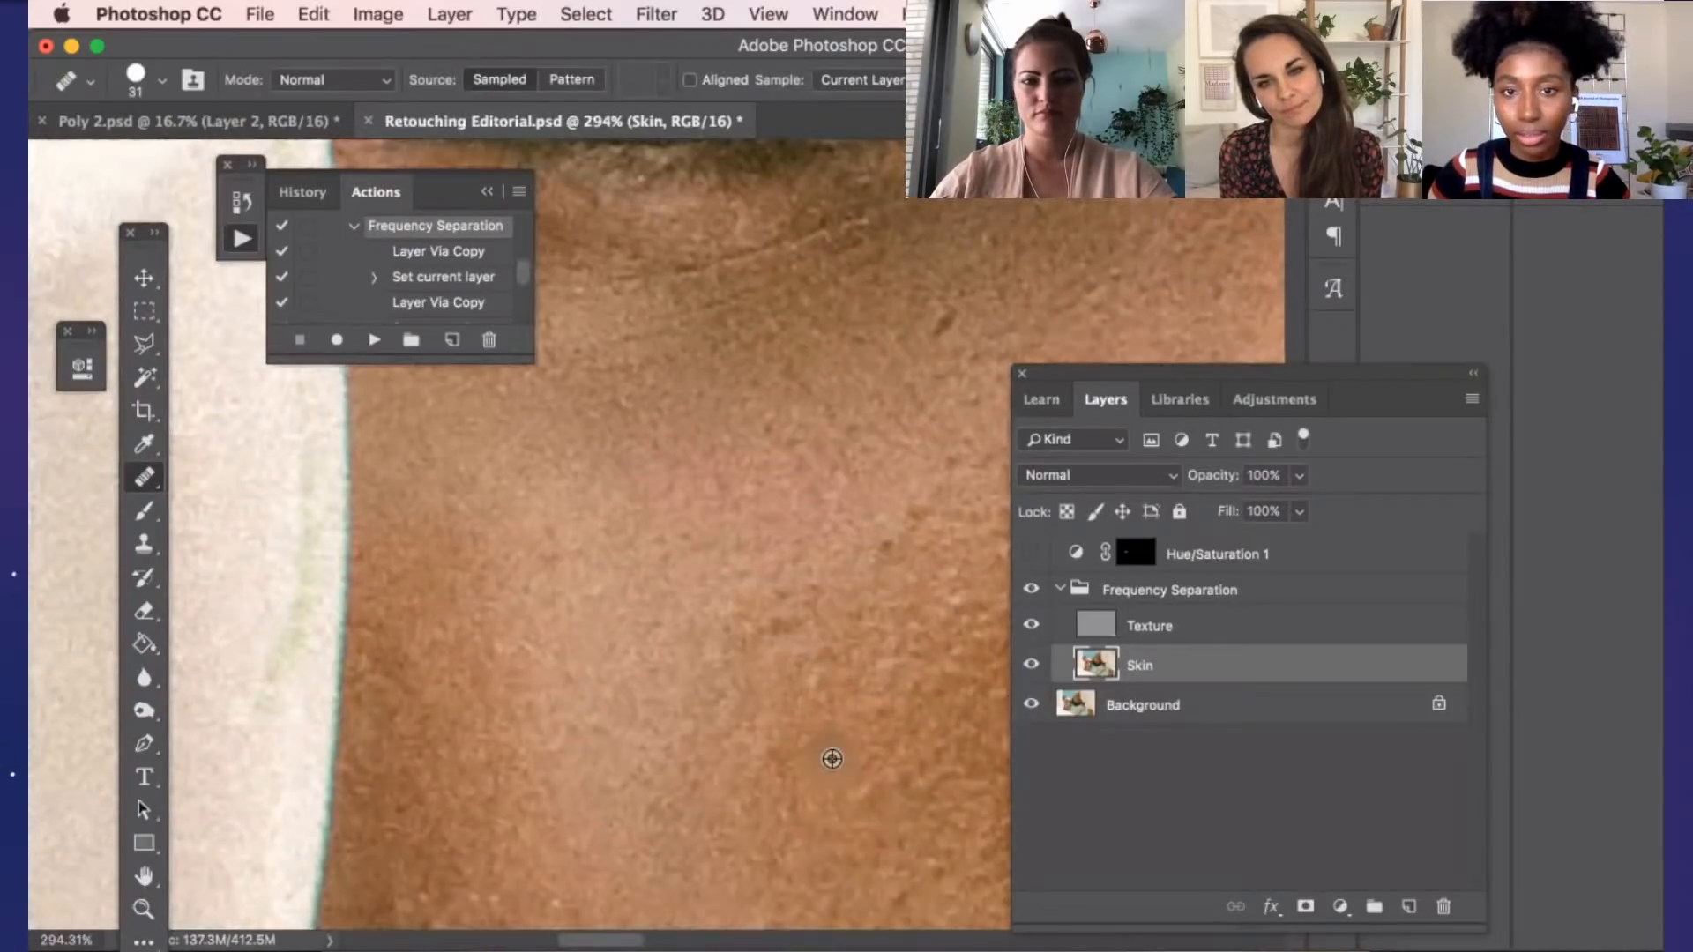
pyautogui.press('super+0')
pyautogui.scroll(6, 889, 659)
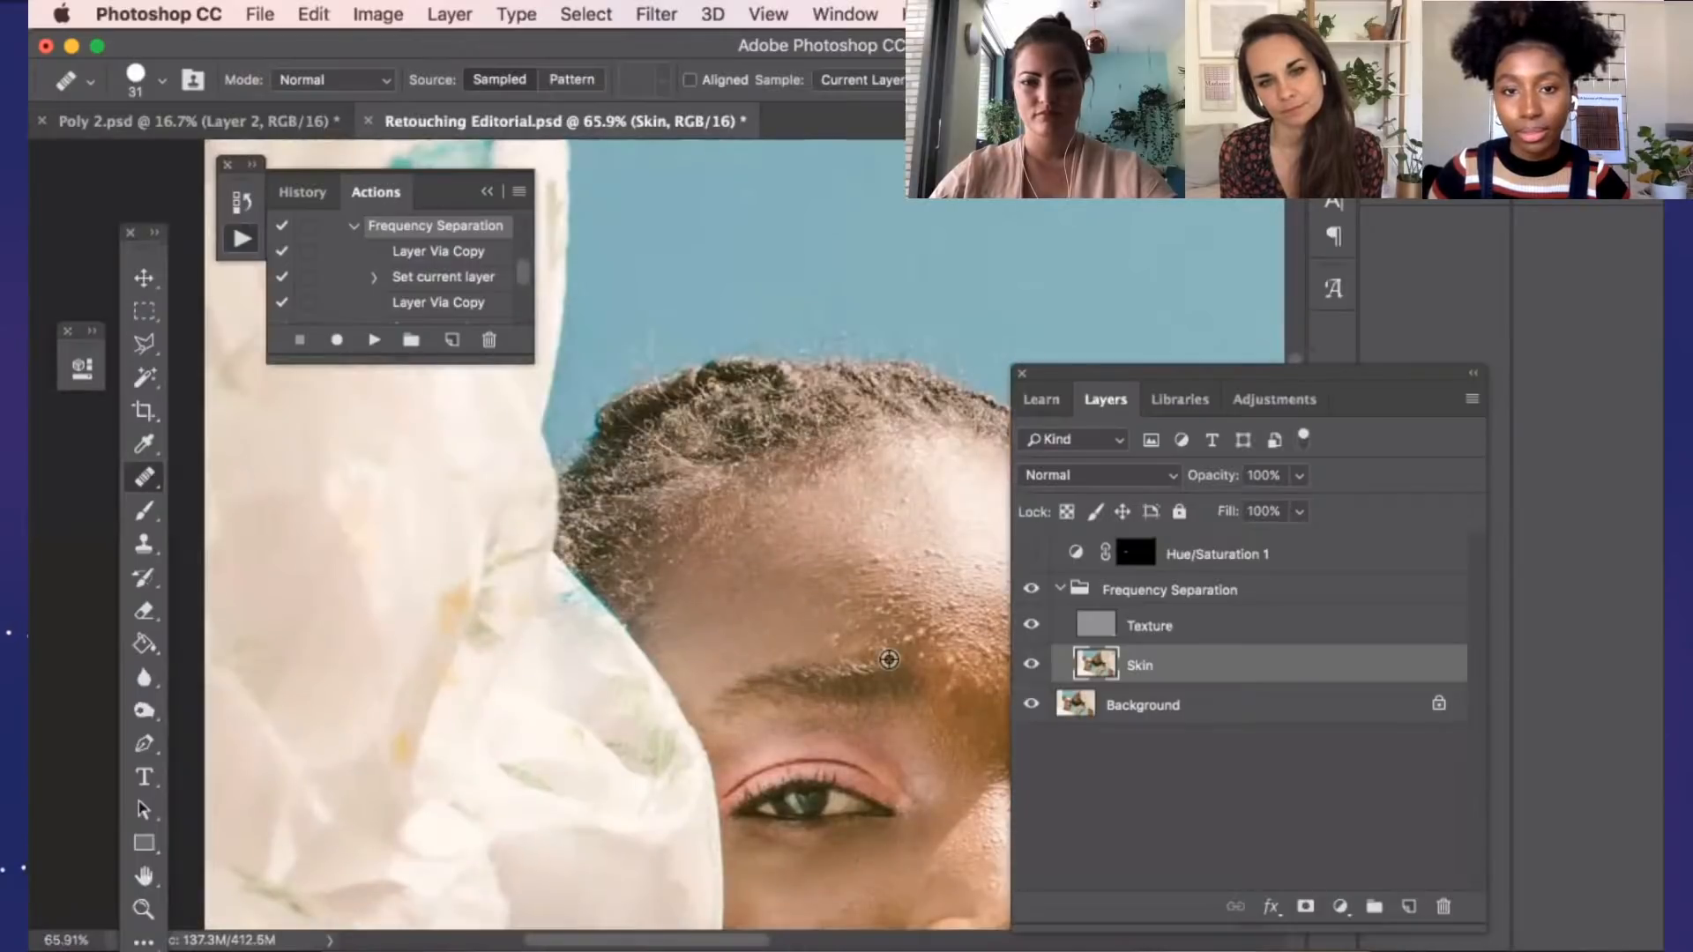
pyautogui.scroll(3, 749, 601)
pyautogui.scroll(1, 888, 657)
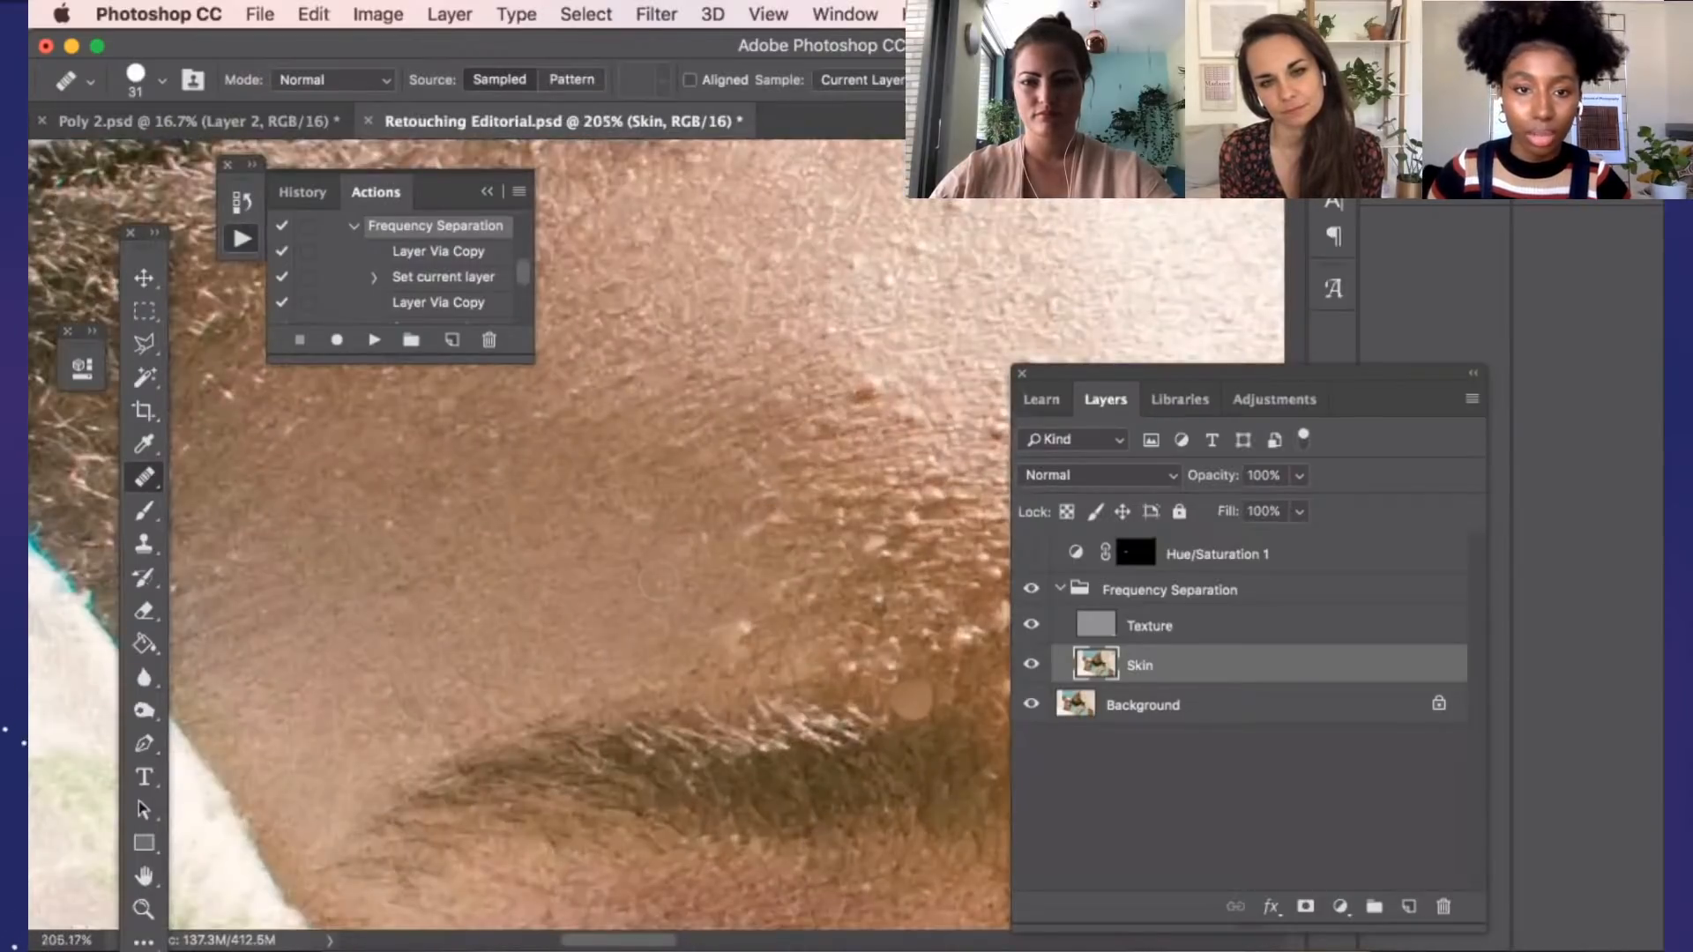
pyautogui.scroll(1, 694, 627)
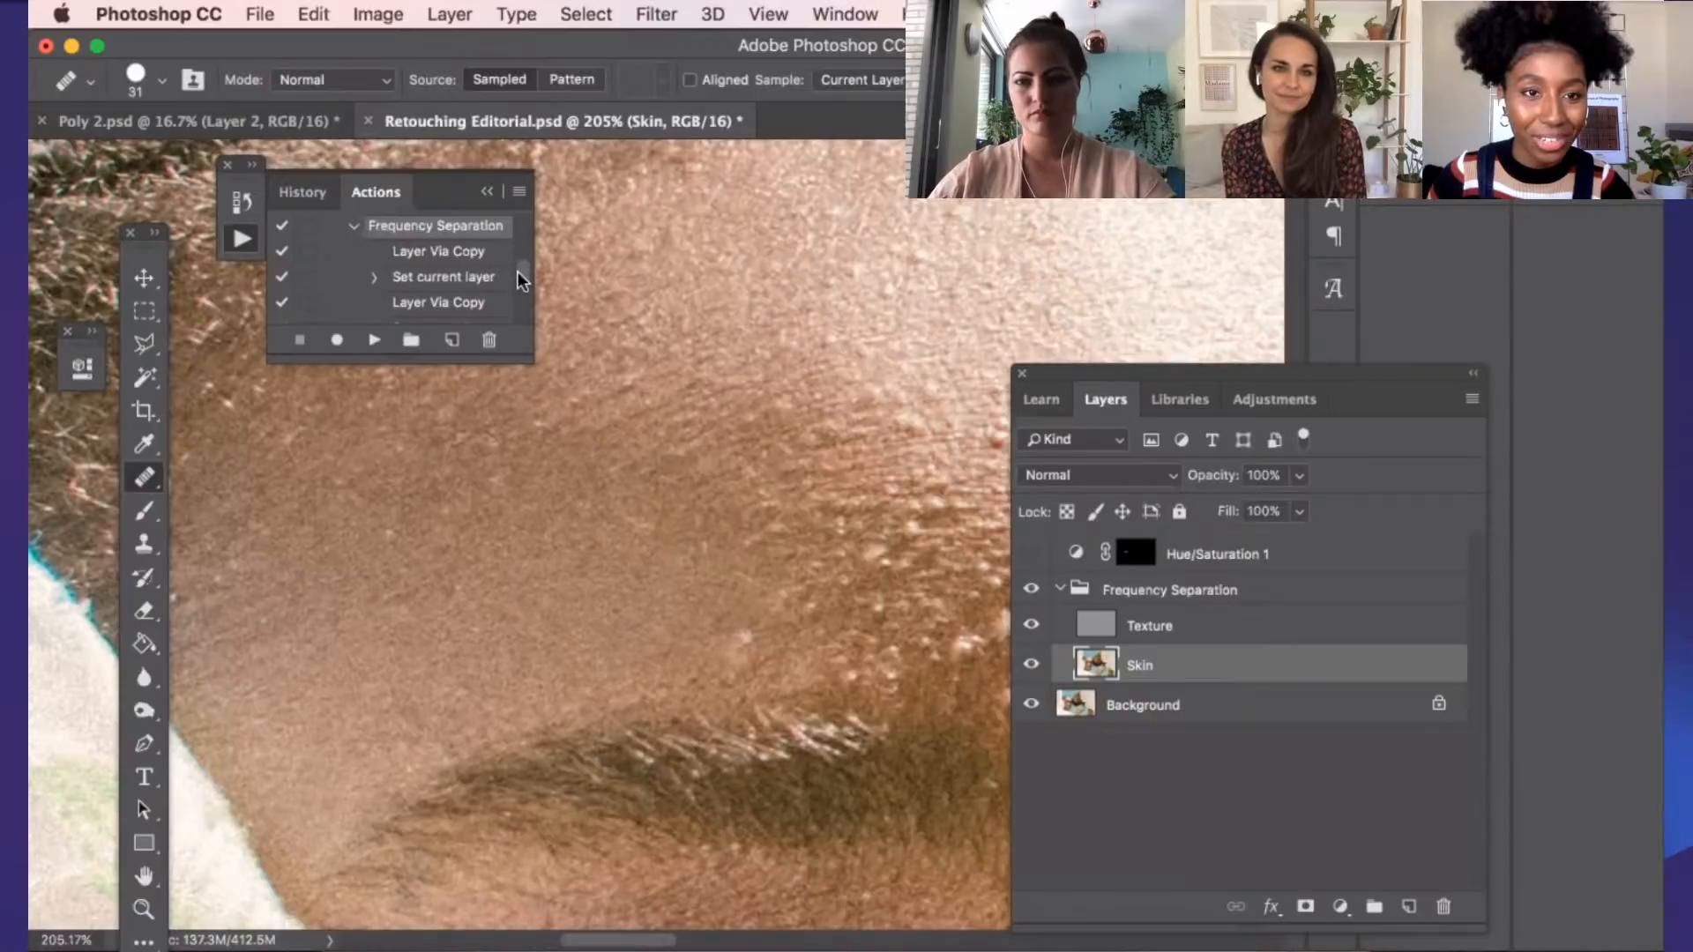
# Review the recorded steps of the Frequency Separation action down to Apply Image
pyautogui.scroll(-1, 516, 271)
pyautogui.scroll(-2, 516, 277)
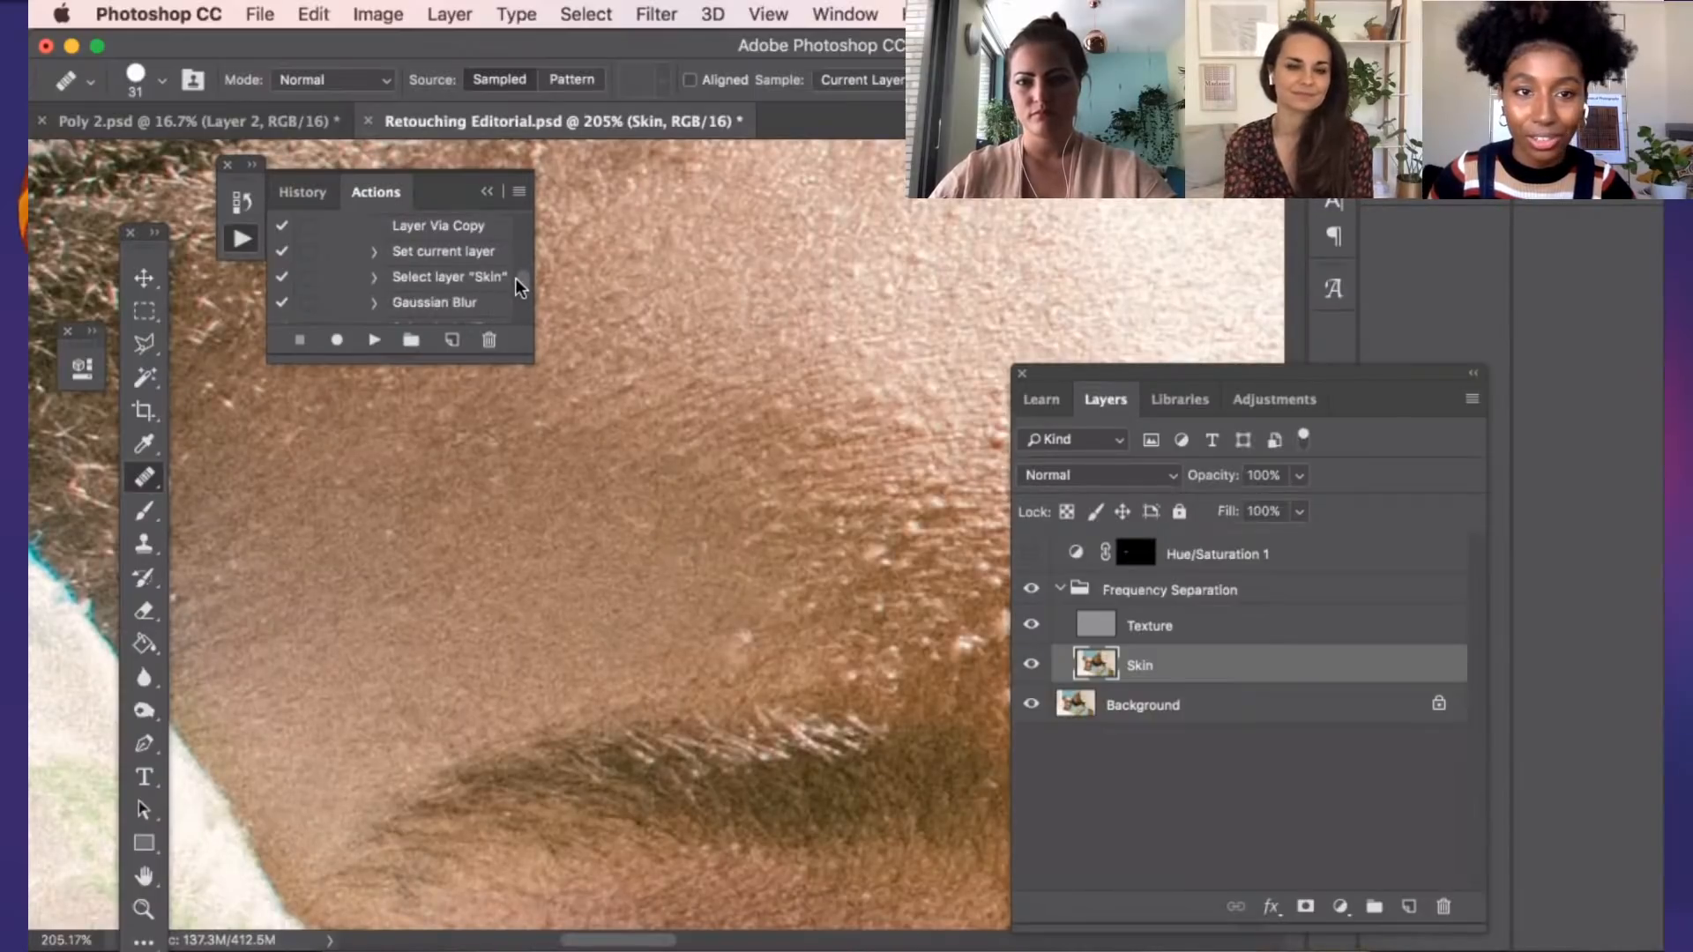
pyautogui.scroll(-1, 515, 278)
pyautogui.moveTo(515, 282)
pyautogui.mouseDown()
pyautogui.moveTo(515, 298)
pyautogui.moveTo(515, 282)
pyautogui.mouseUp()
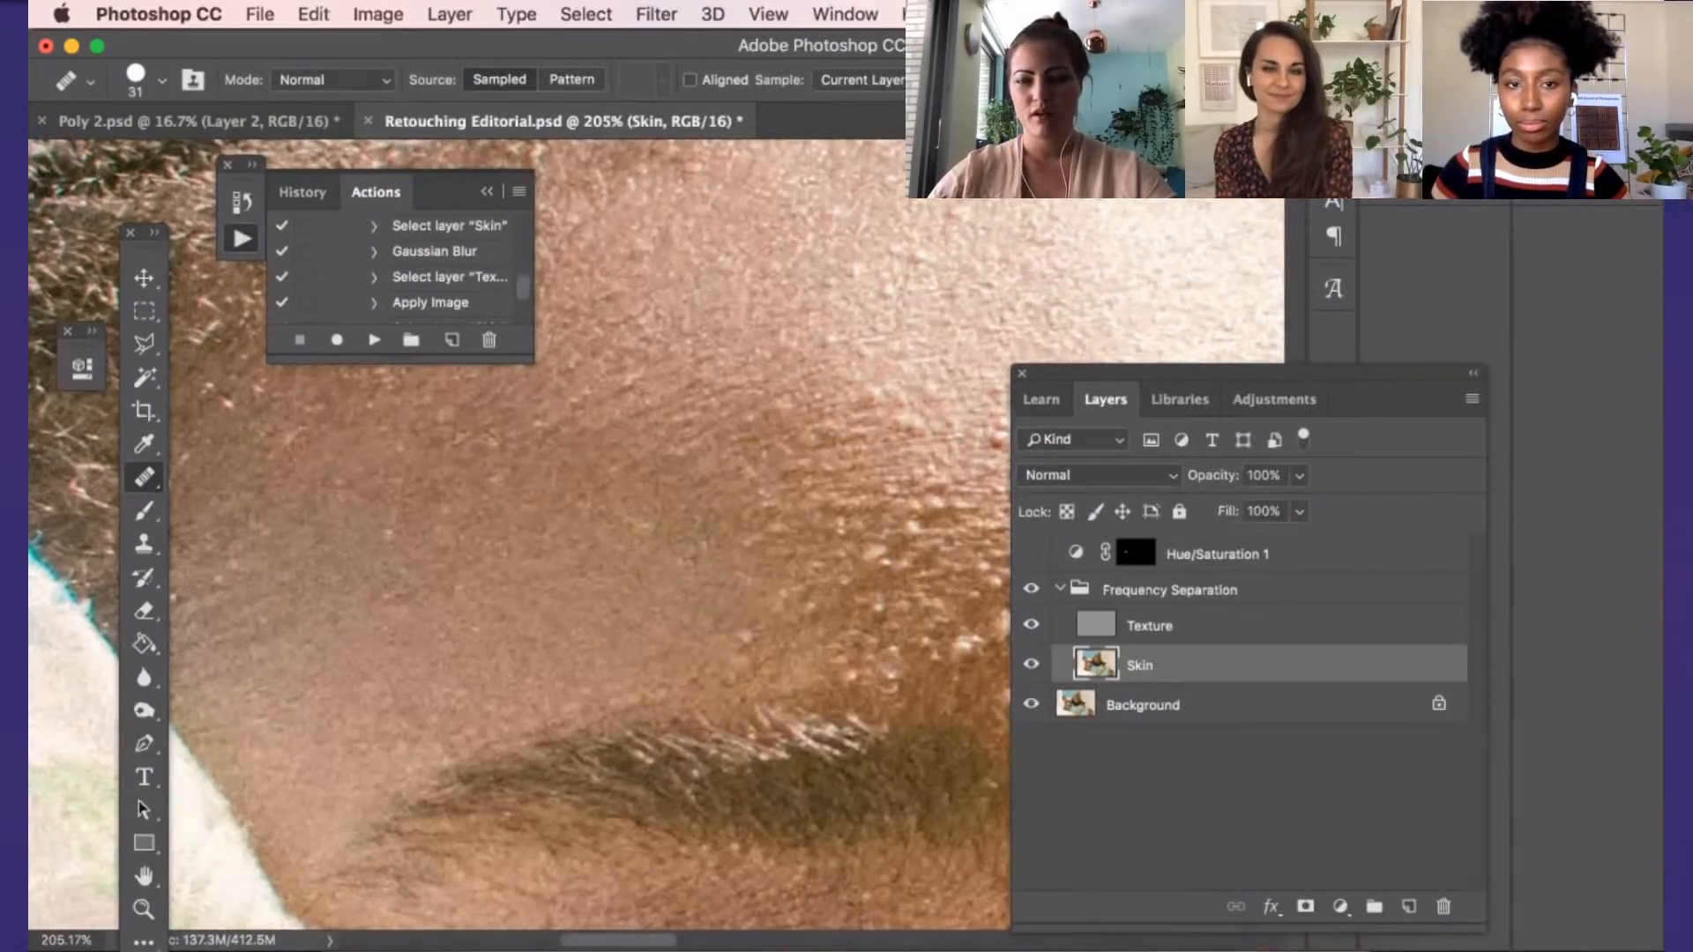
# Sample bright forehead skin and heal the blemish in the forehead highlight on the Skin layer
pyautogui.scroll(1, 776, 500)
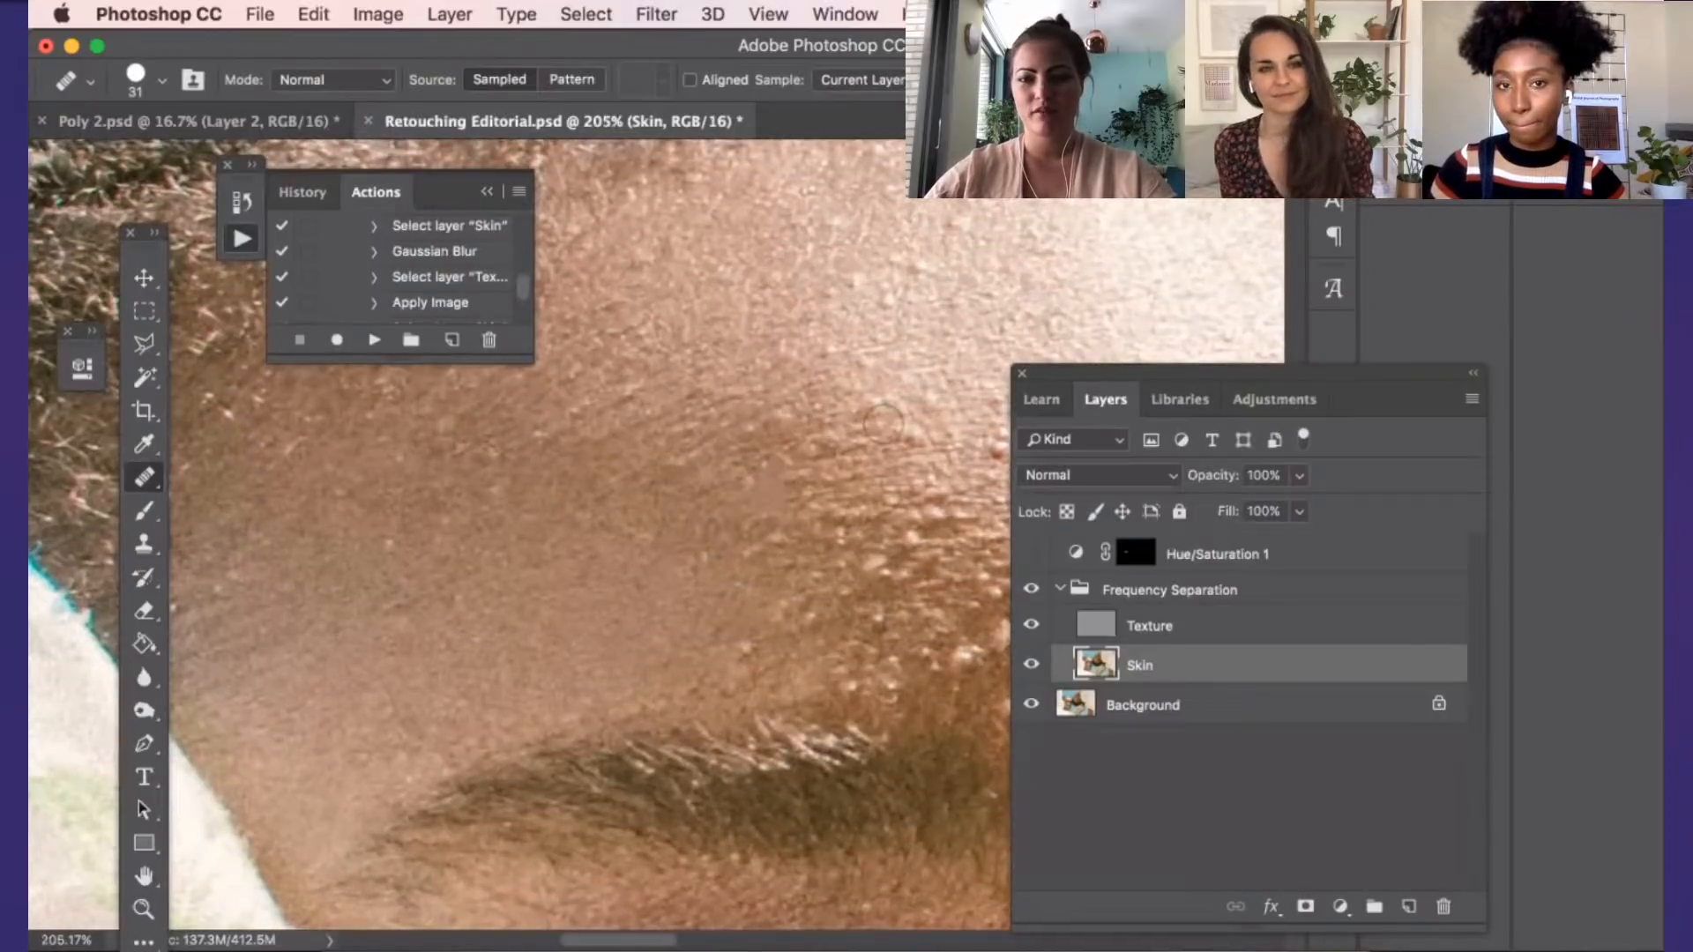
pyautogui.keyDown('alt'); pyautogui.click(943, 322); pyautogui.keyUp('alt')
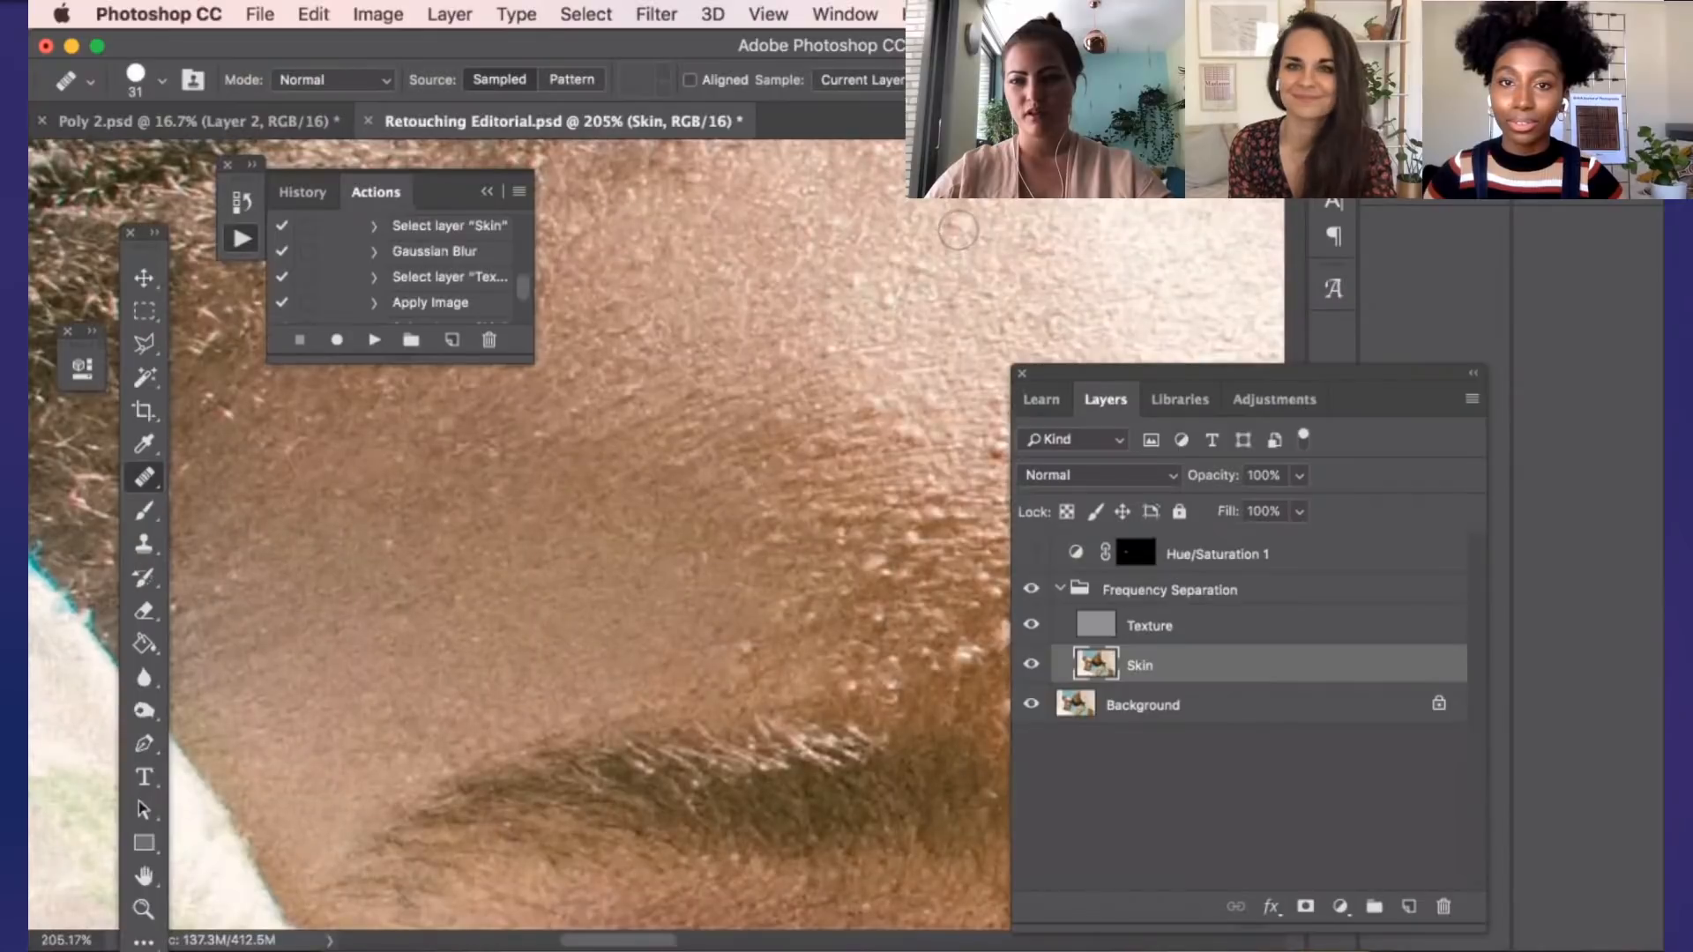
pyautogui.scroll(-2, 956, 425)
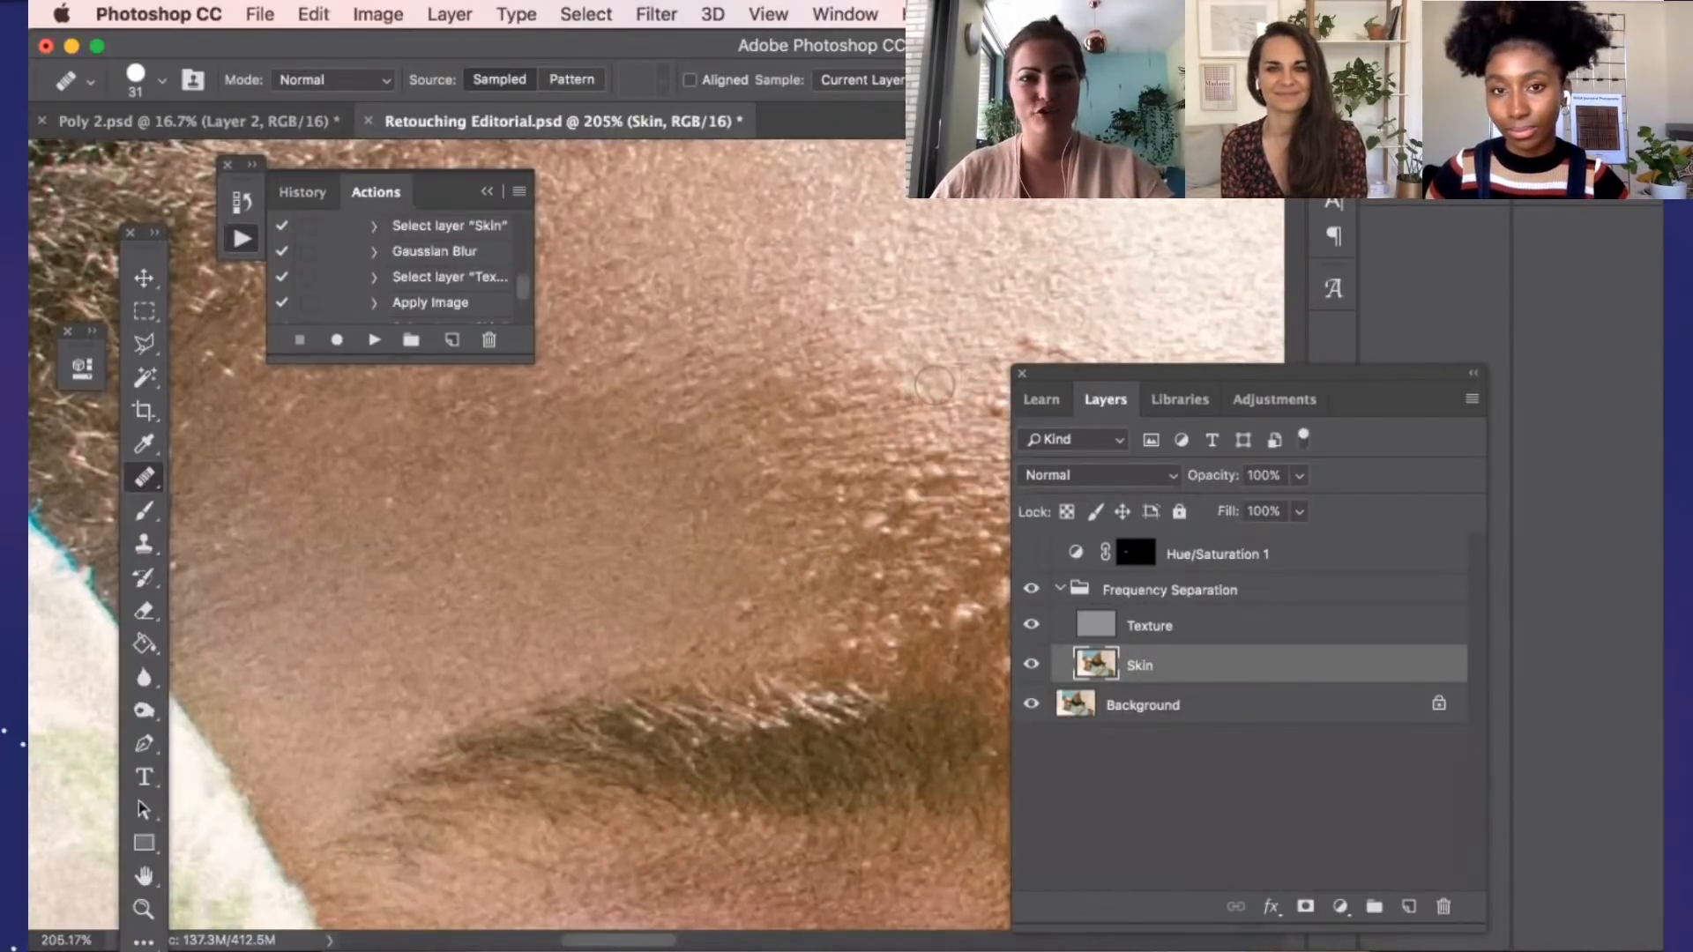
pyautogui.scroll(-2, 994, 347)
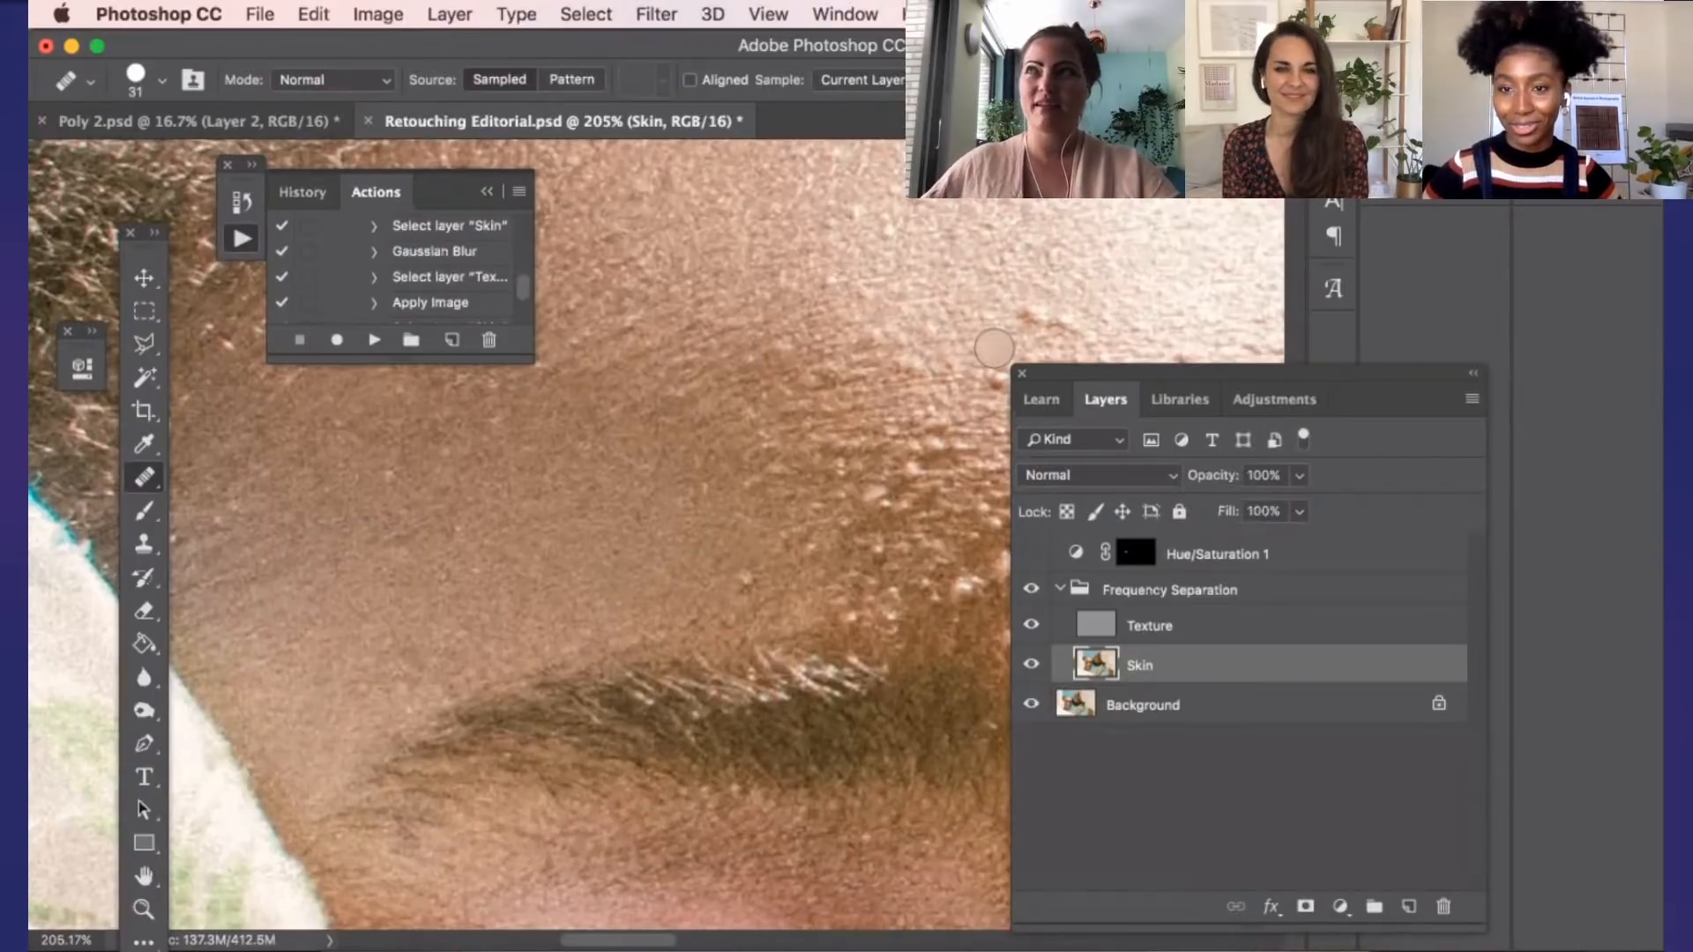
pyautogui.click(1096, 317)
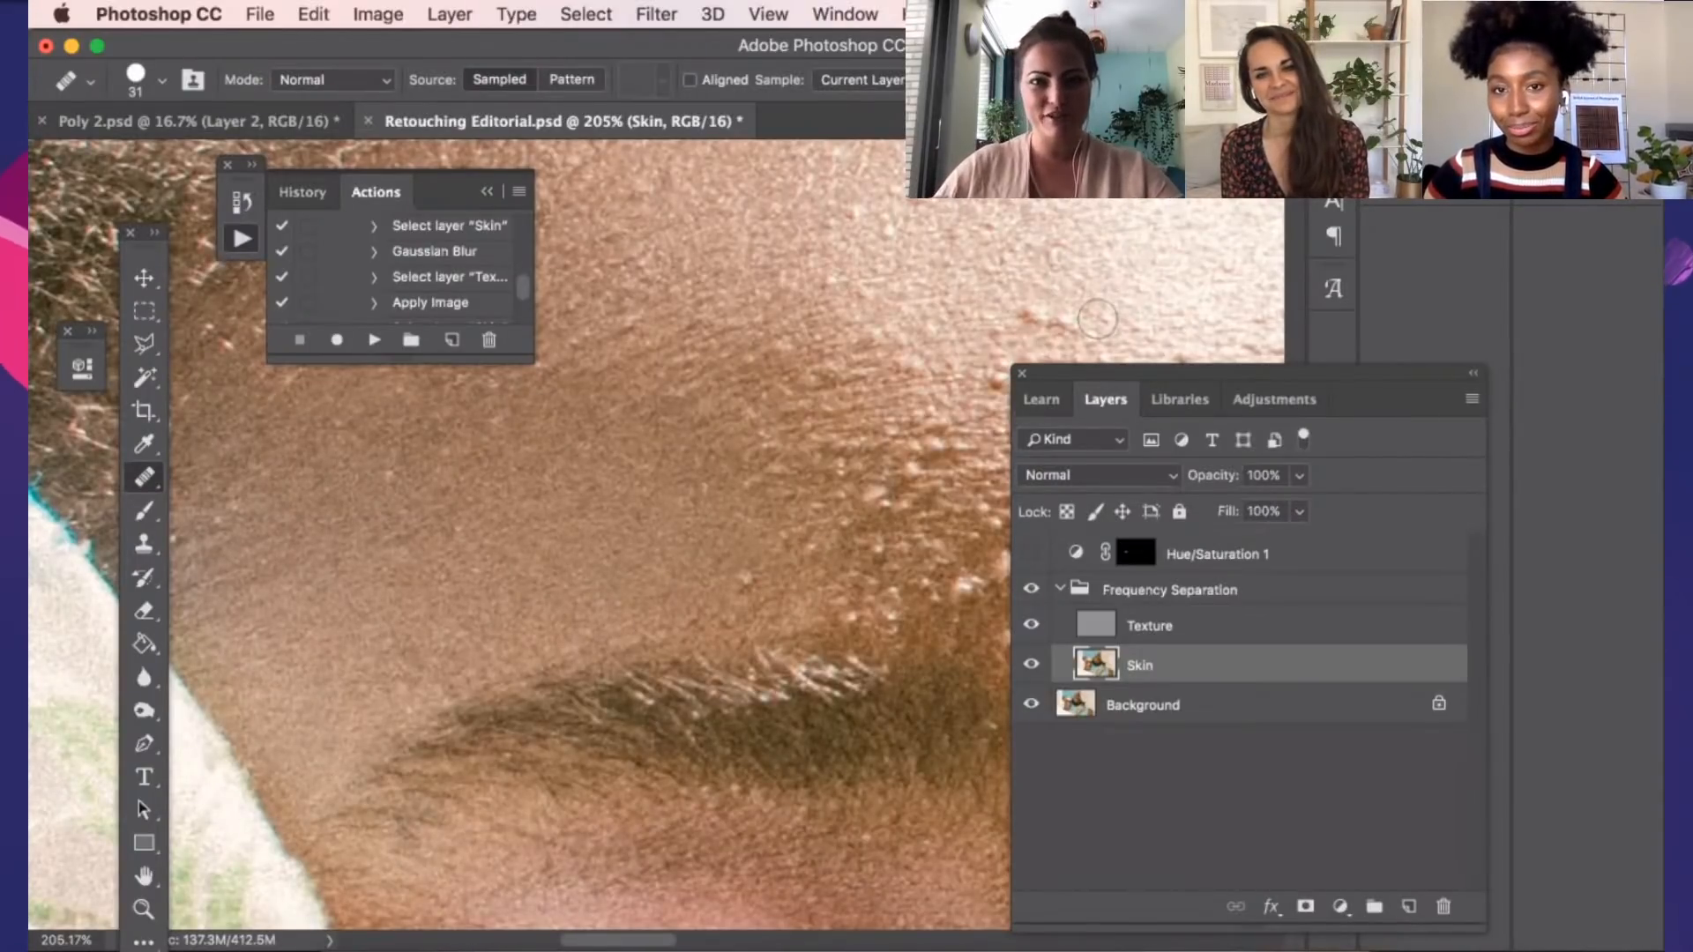
pyautogui.click(1056, 323)
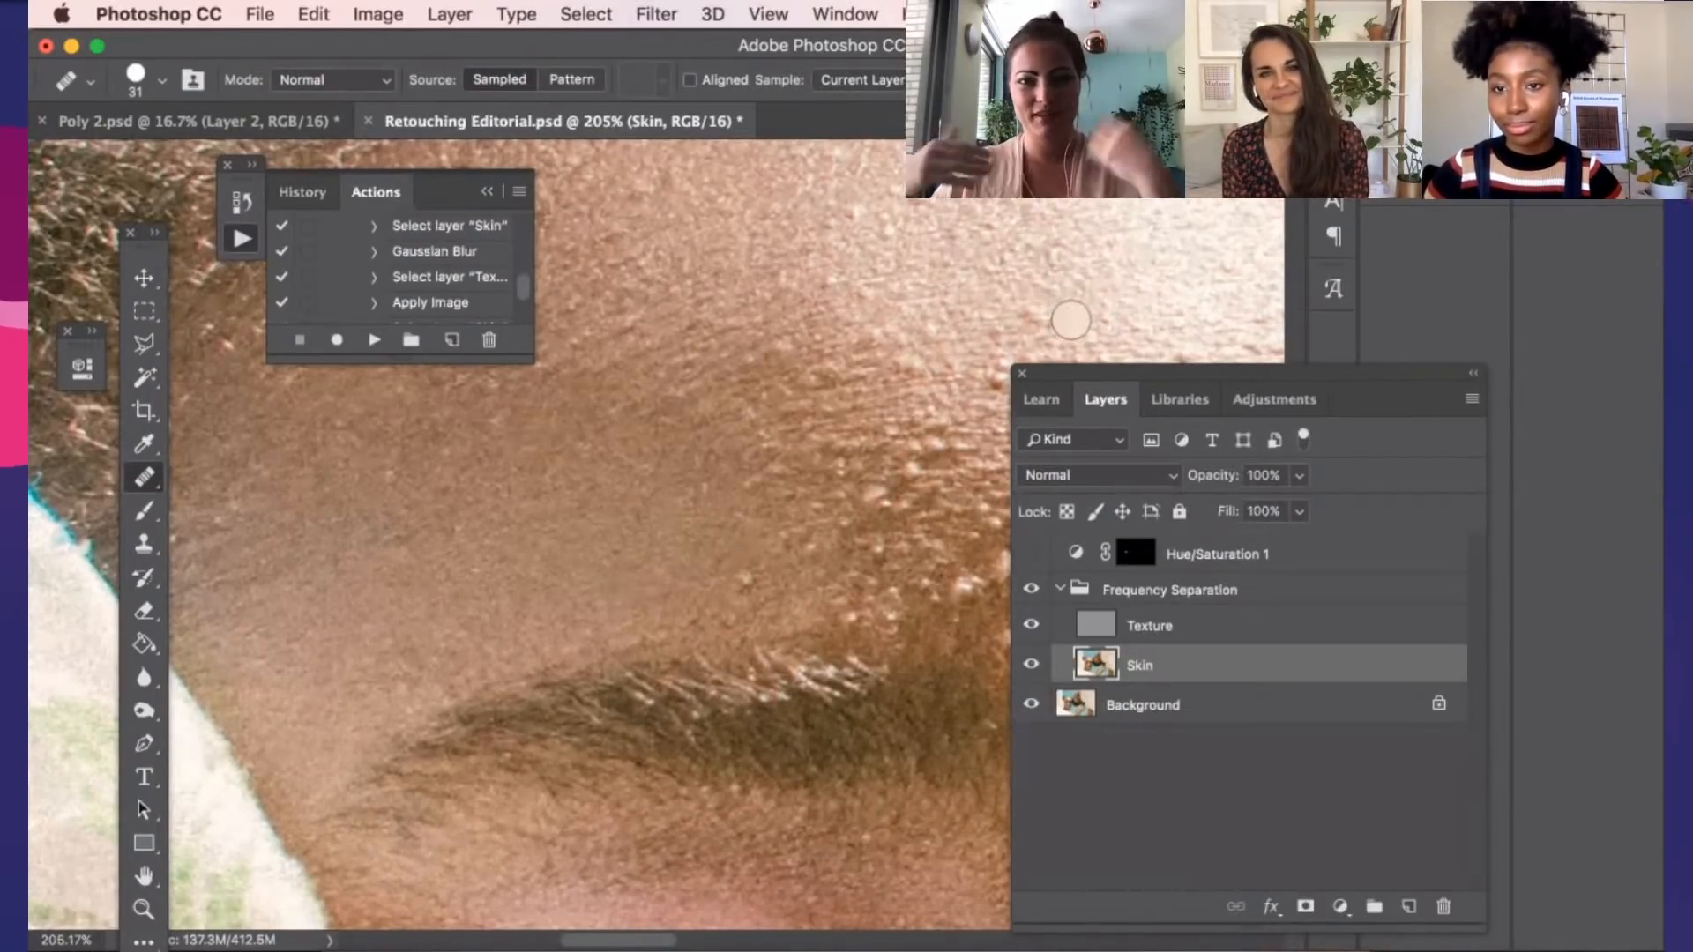
# Switch the Frequency Separation group off and on twice to check the forehead and eye retouching
pyautogui.scroll(-3, 1070, 320)
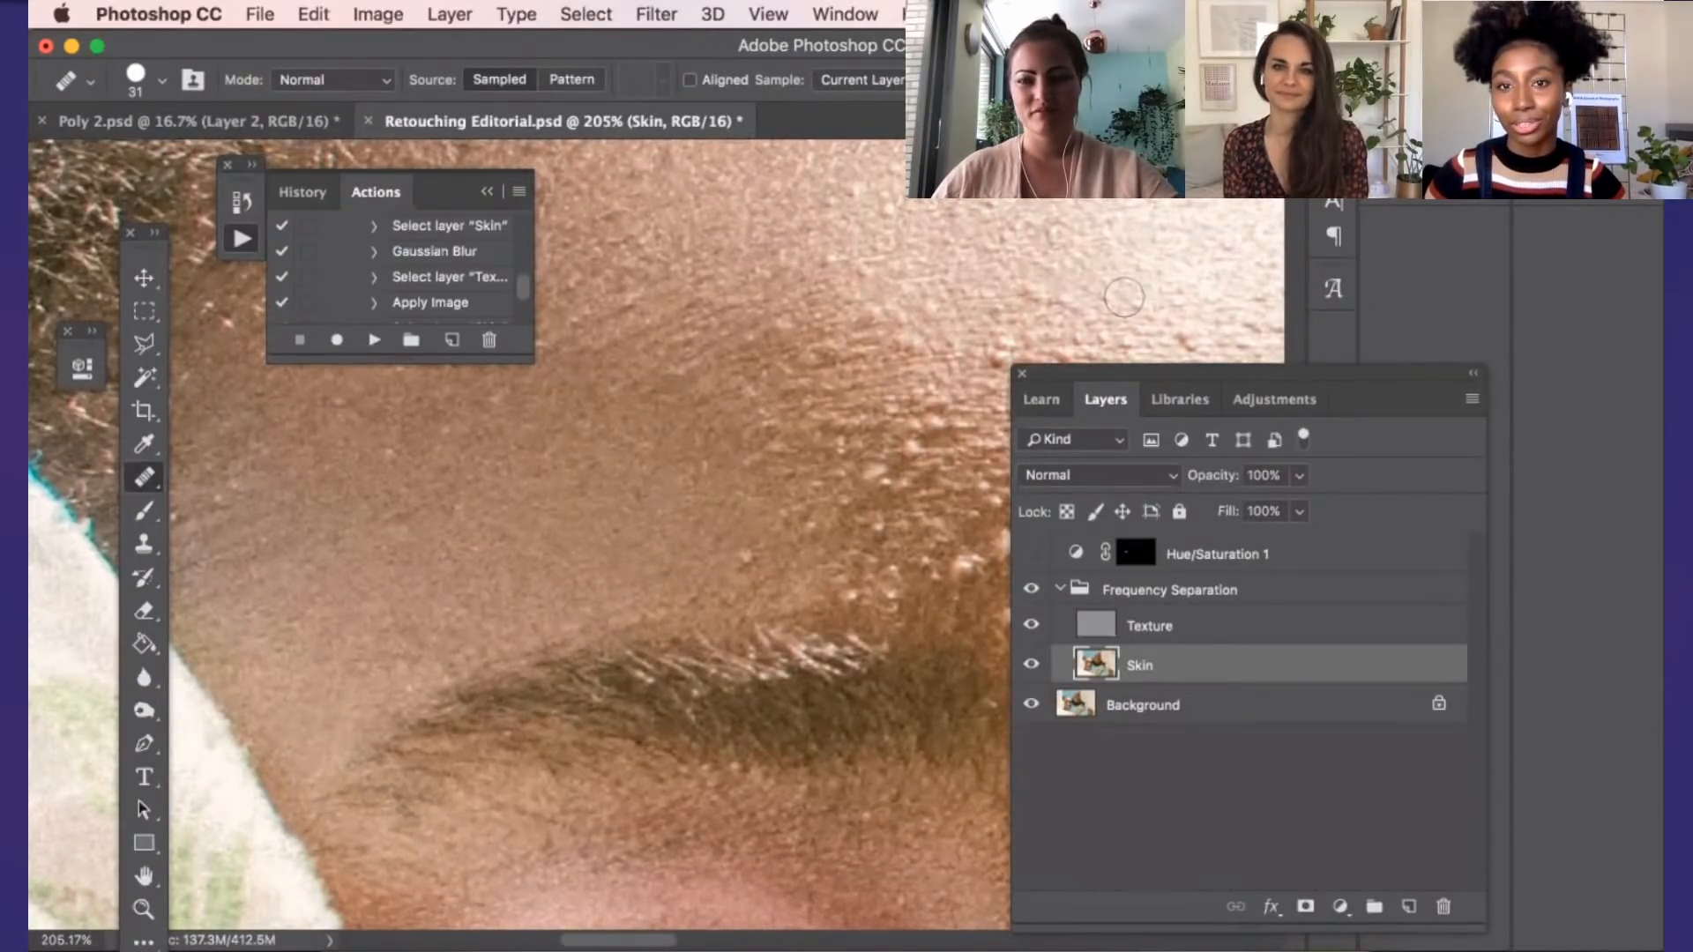
pyautogui.scroll(-3, 1102, 317)
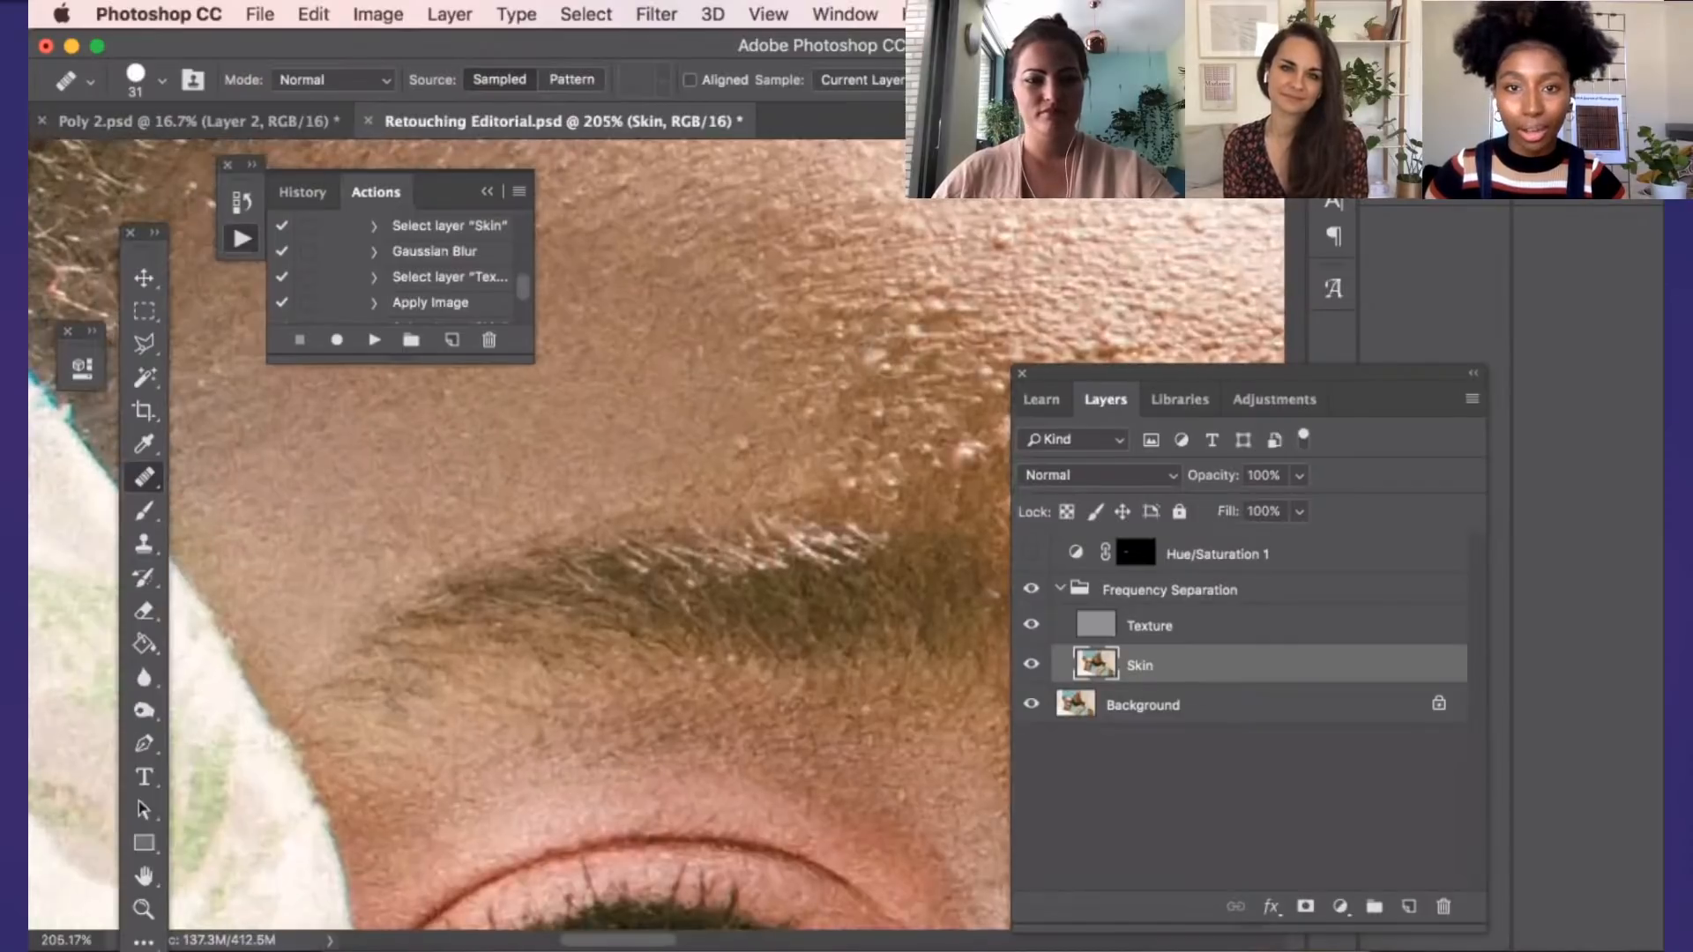
pyautogui.scroll(-5, 885, 360)
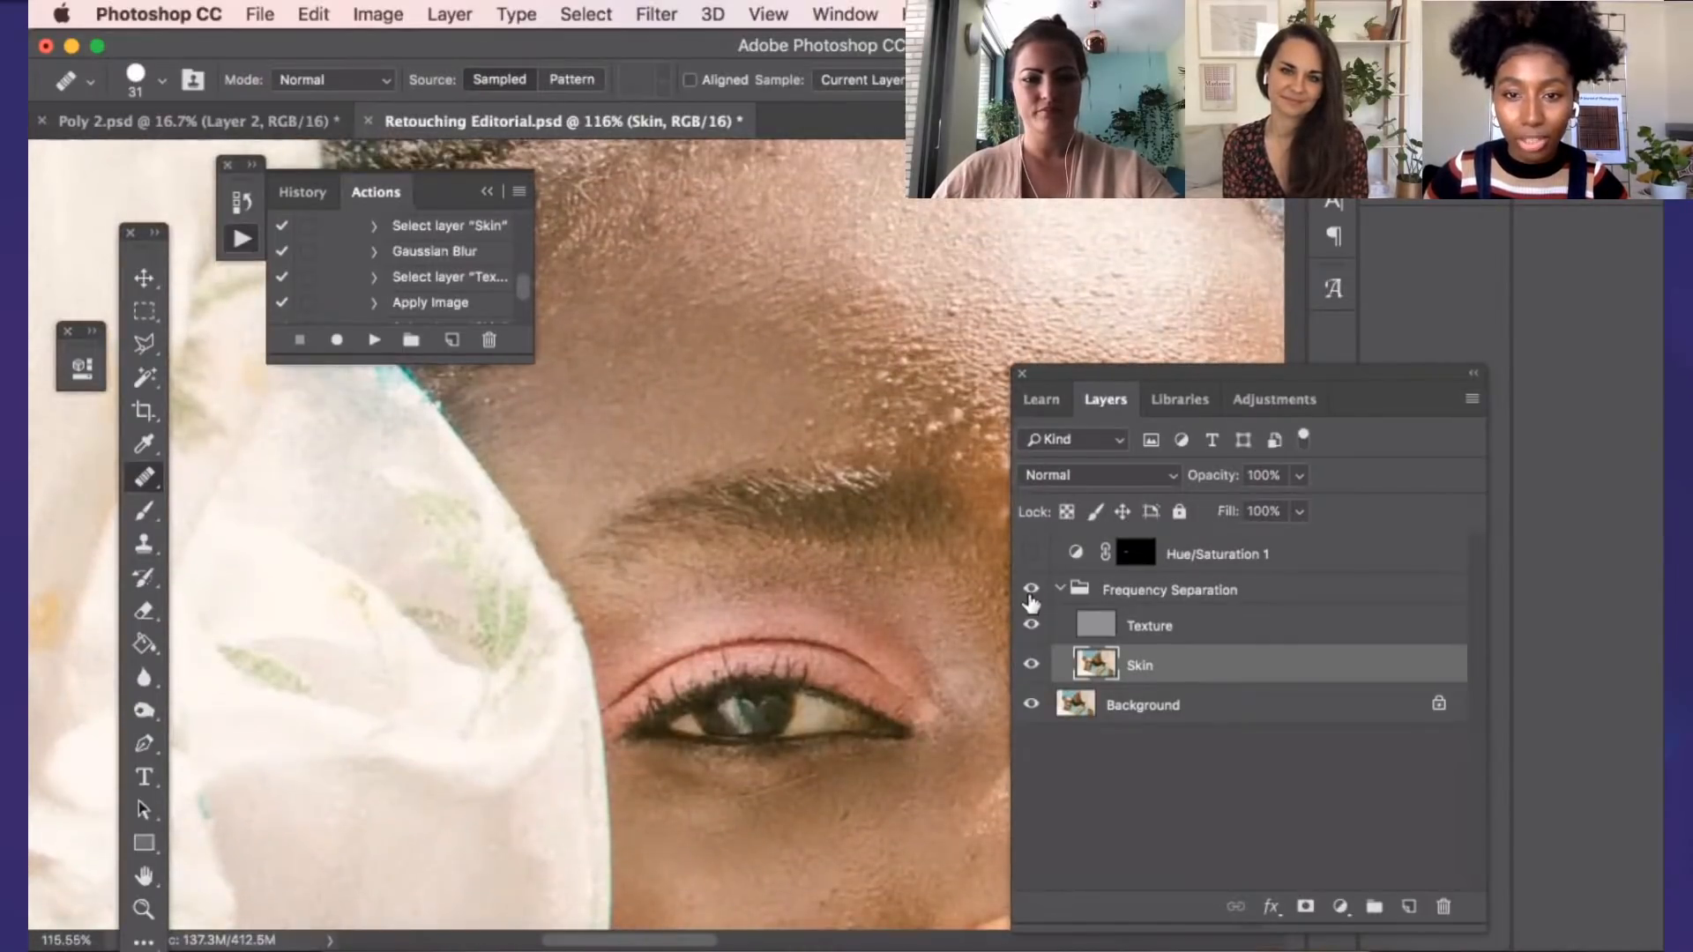
pyautogui.click(1028, 595)
pyautogui.click(1028, 595)
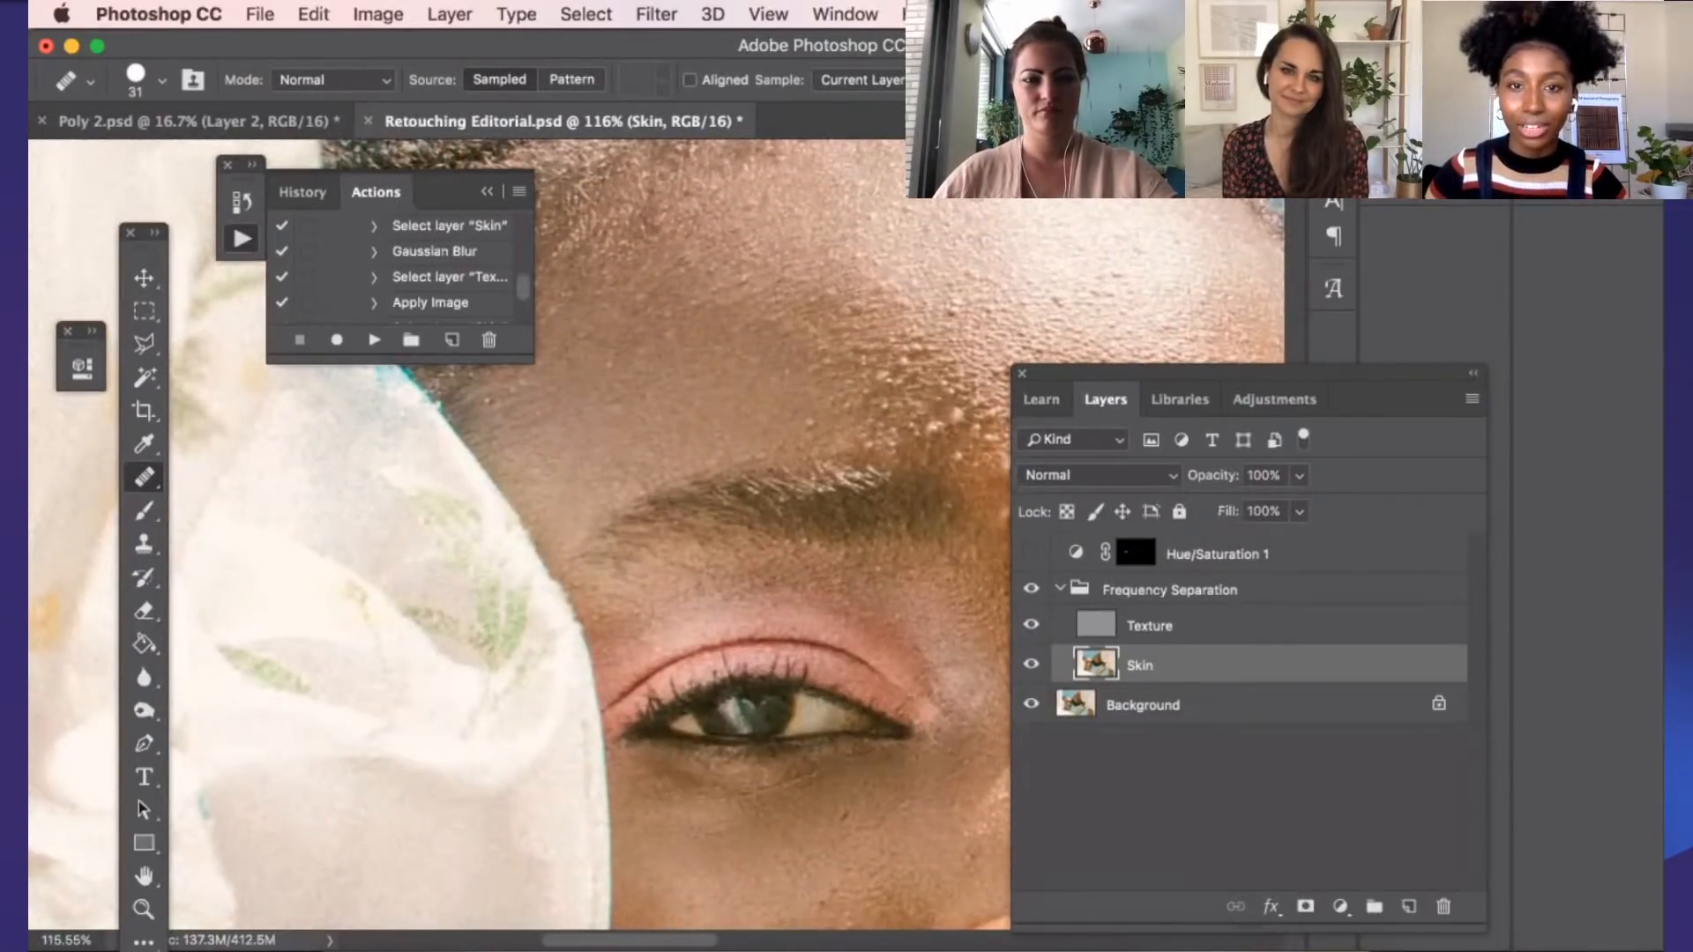
pyautogui.click(1032, 595)
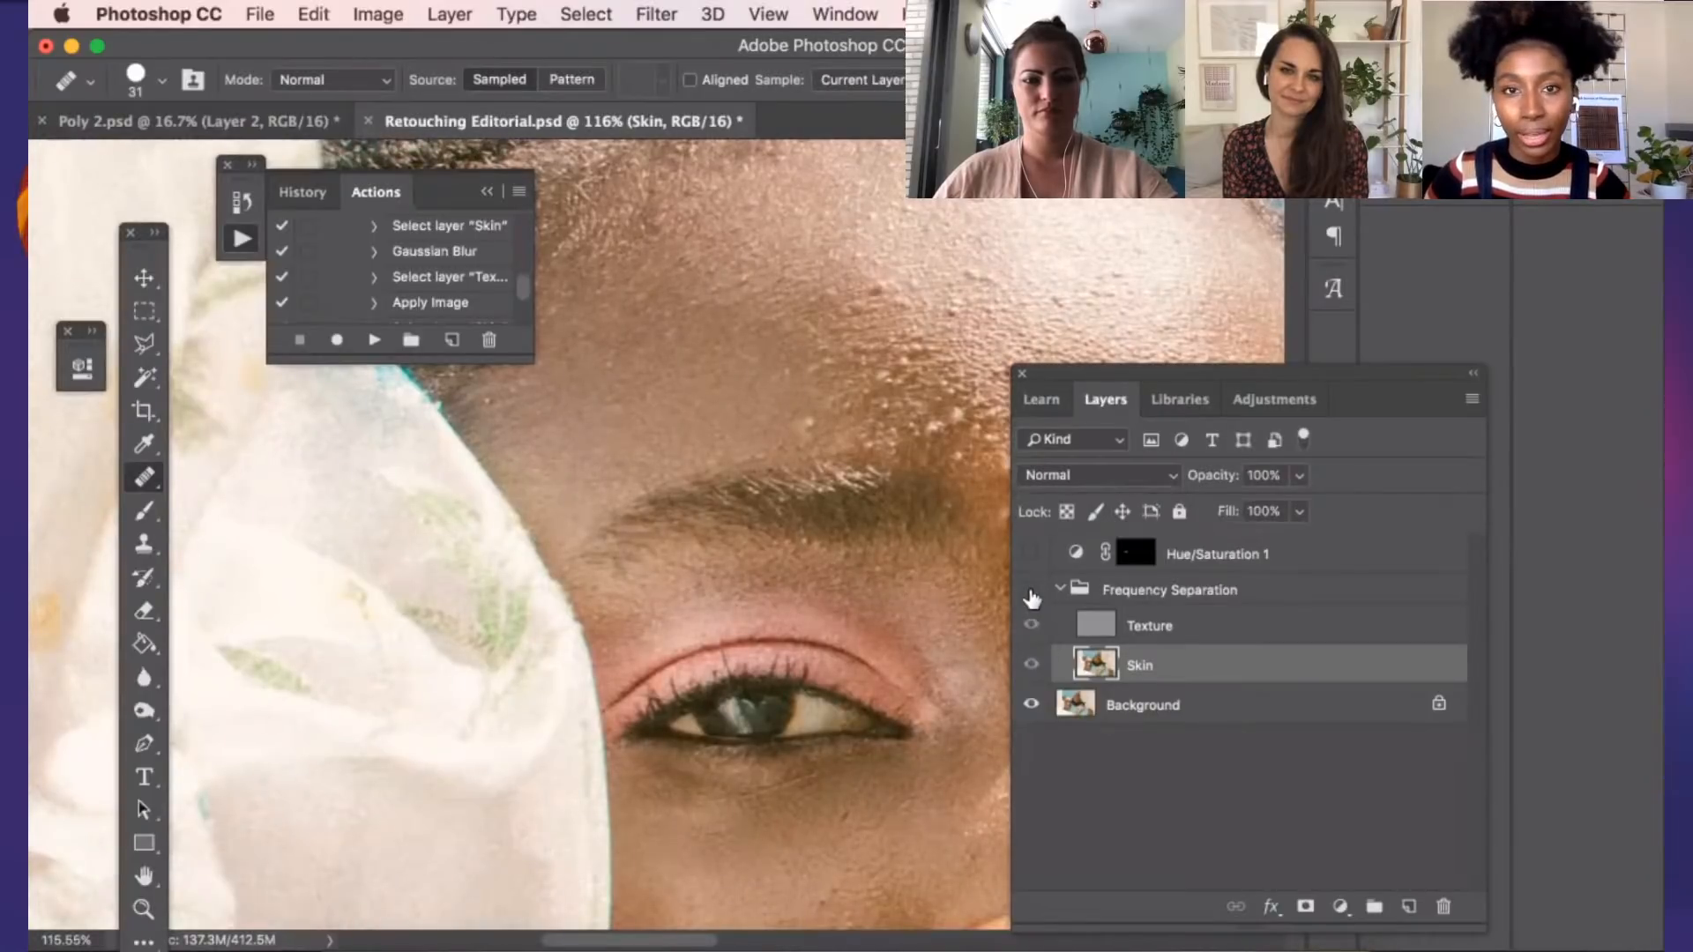
pyautogui.click(1031, 595)
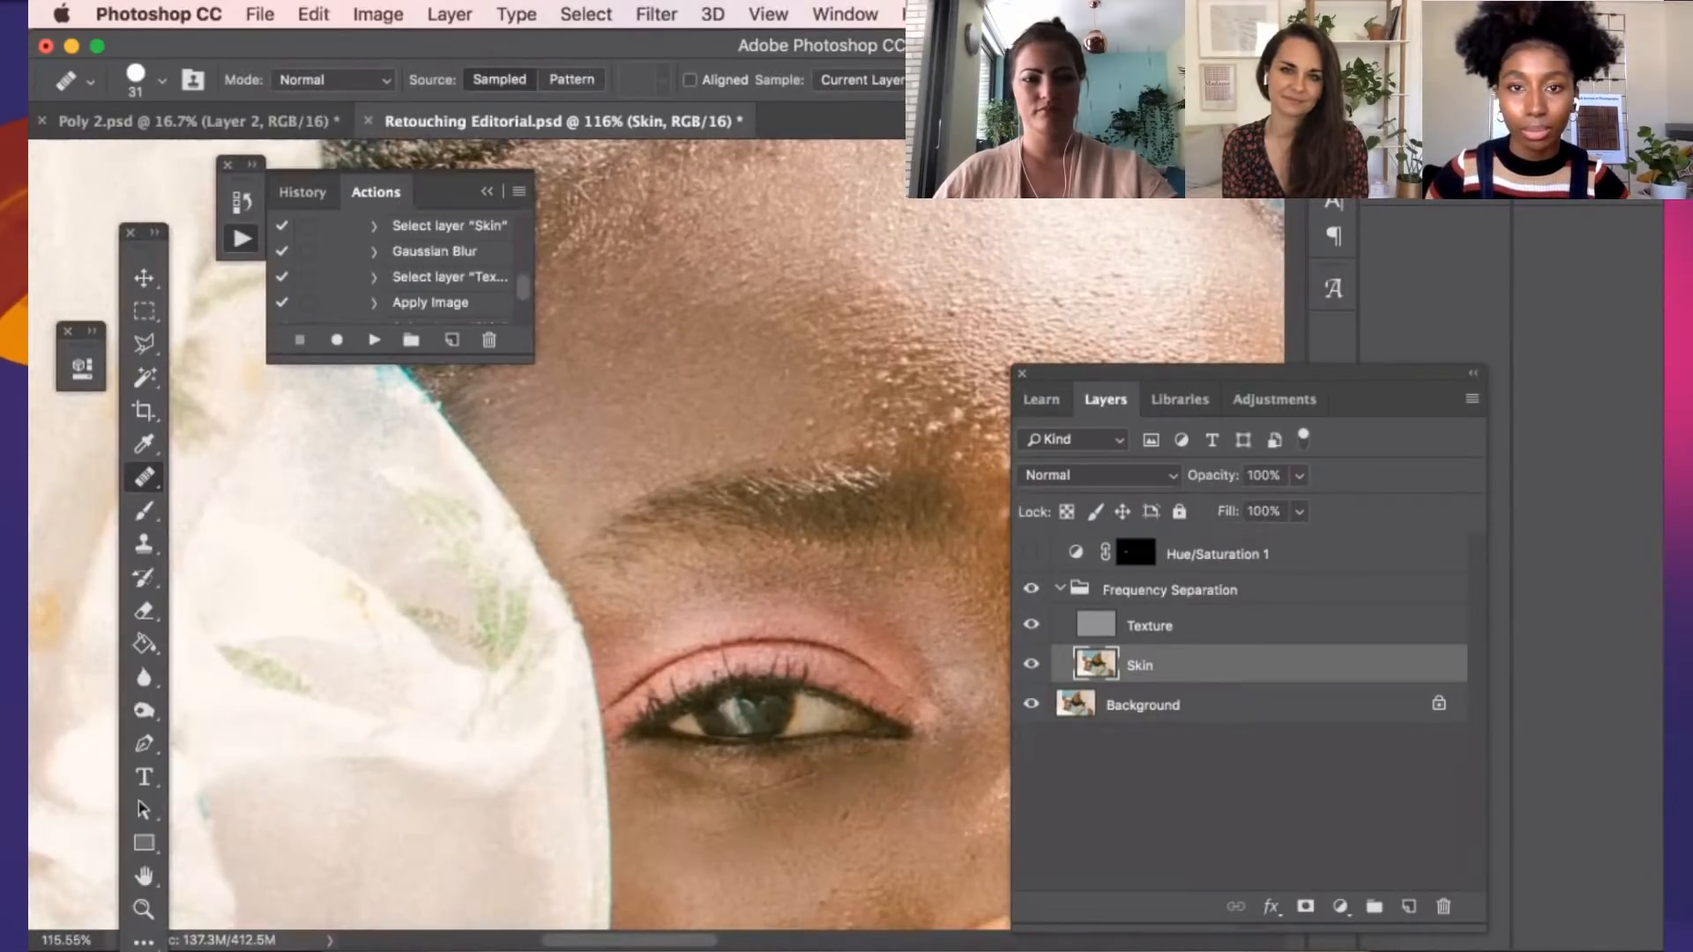
# Sample nearby forehead skin and heal the small discolored spots above the eyebrow on the Skin layer
pyautogui.scroll(5, 902, 326)
pyautogui.scroll(4, 881, 415)
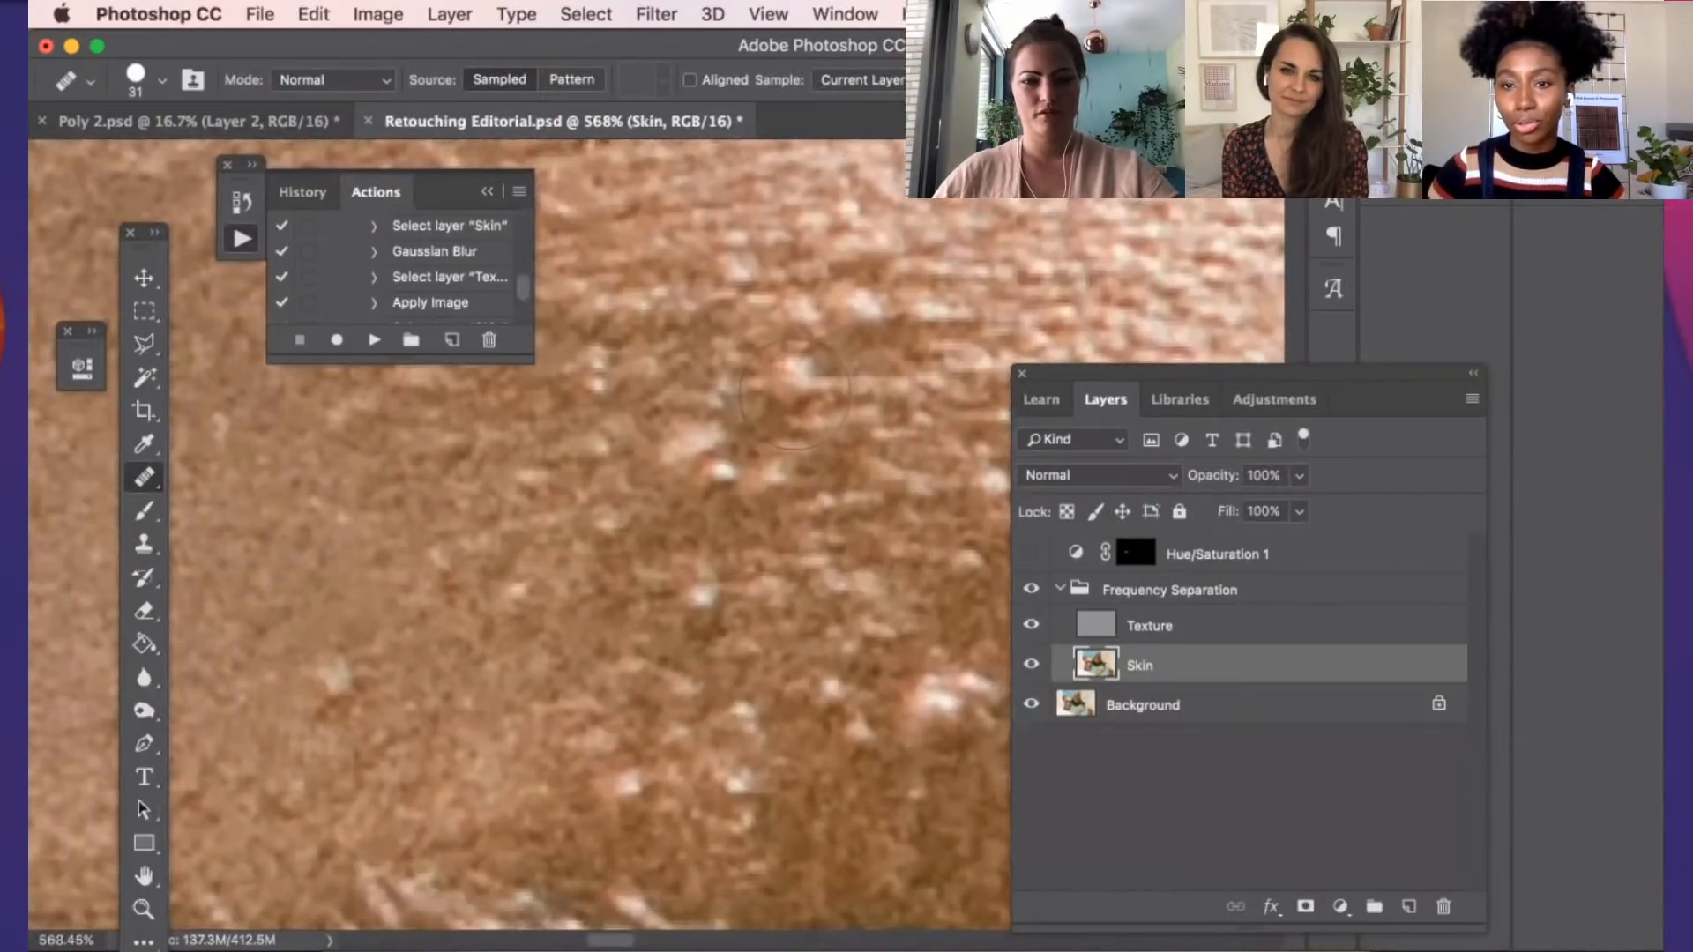
pyautogui.click(877, 343)
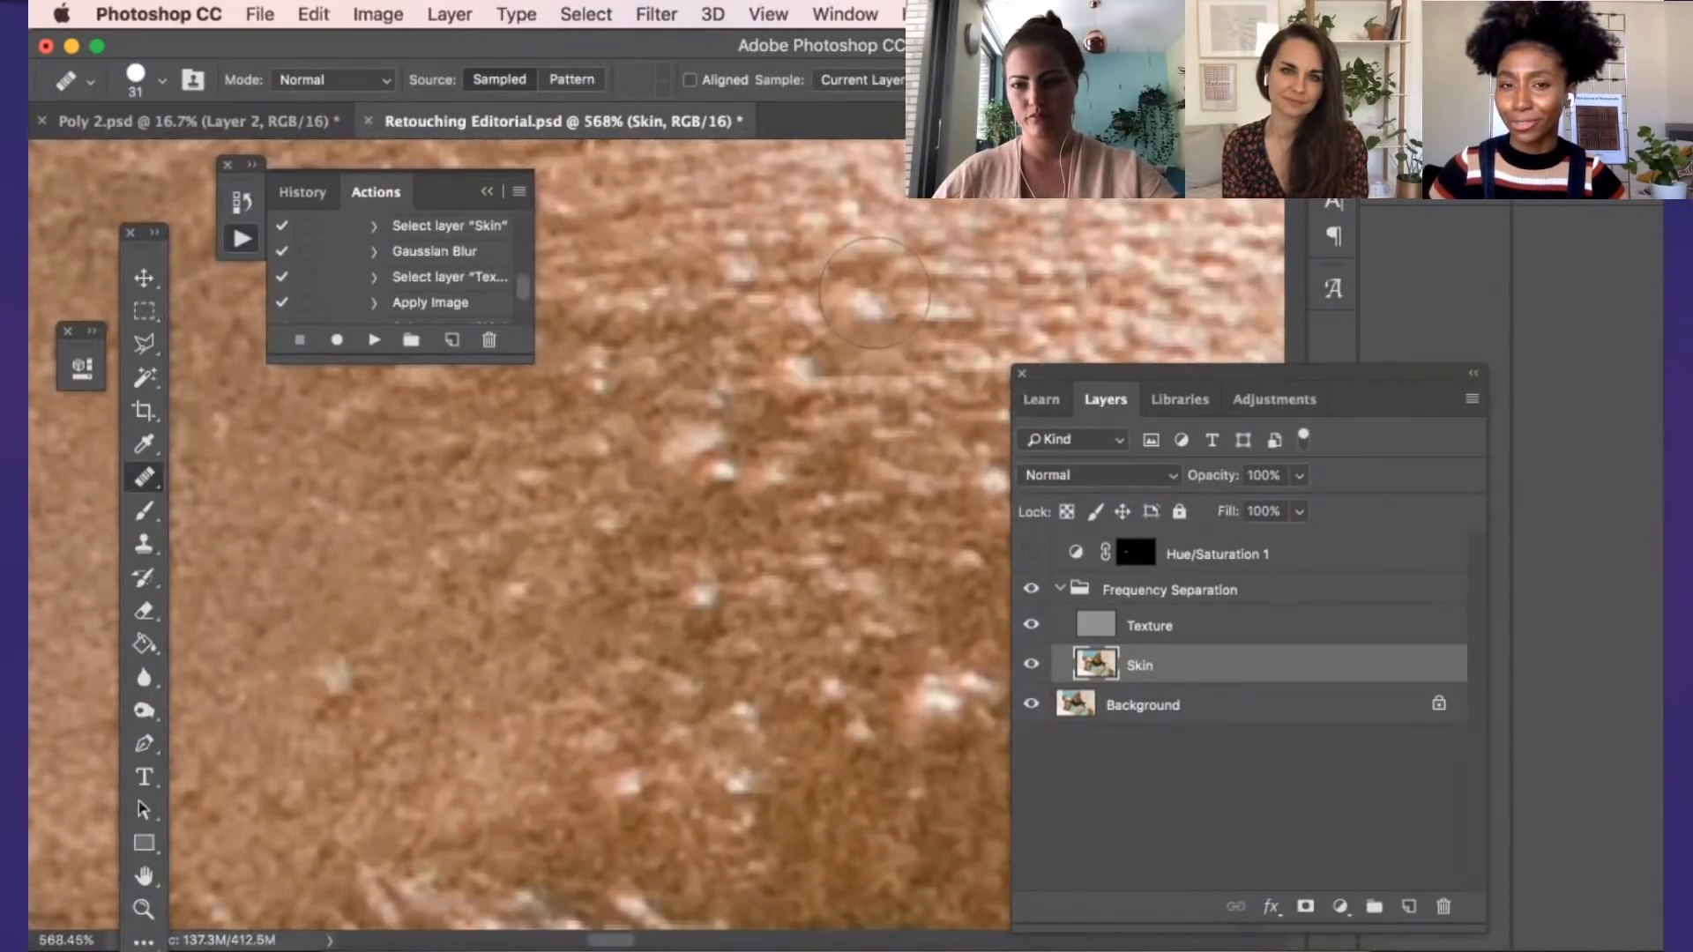
pyautogui.click(870, 454)
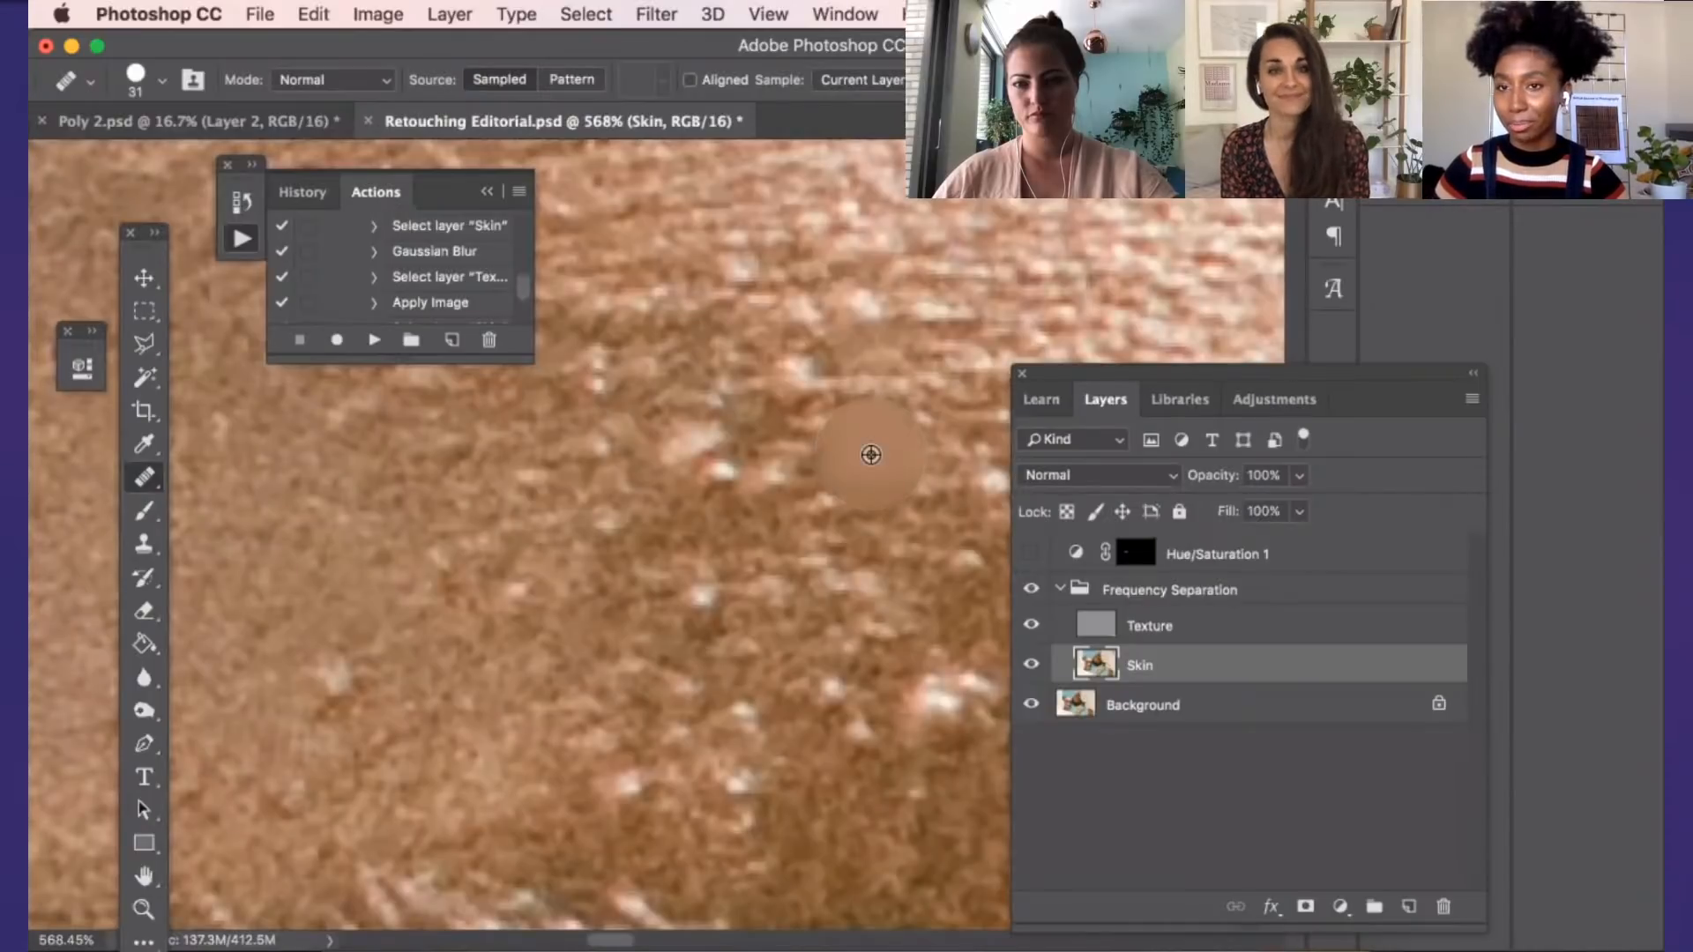
pyautogui.scroll(-2, 873, 457)
pyautogui.scroll(-2, 875, 459)
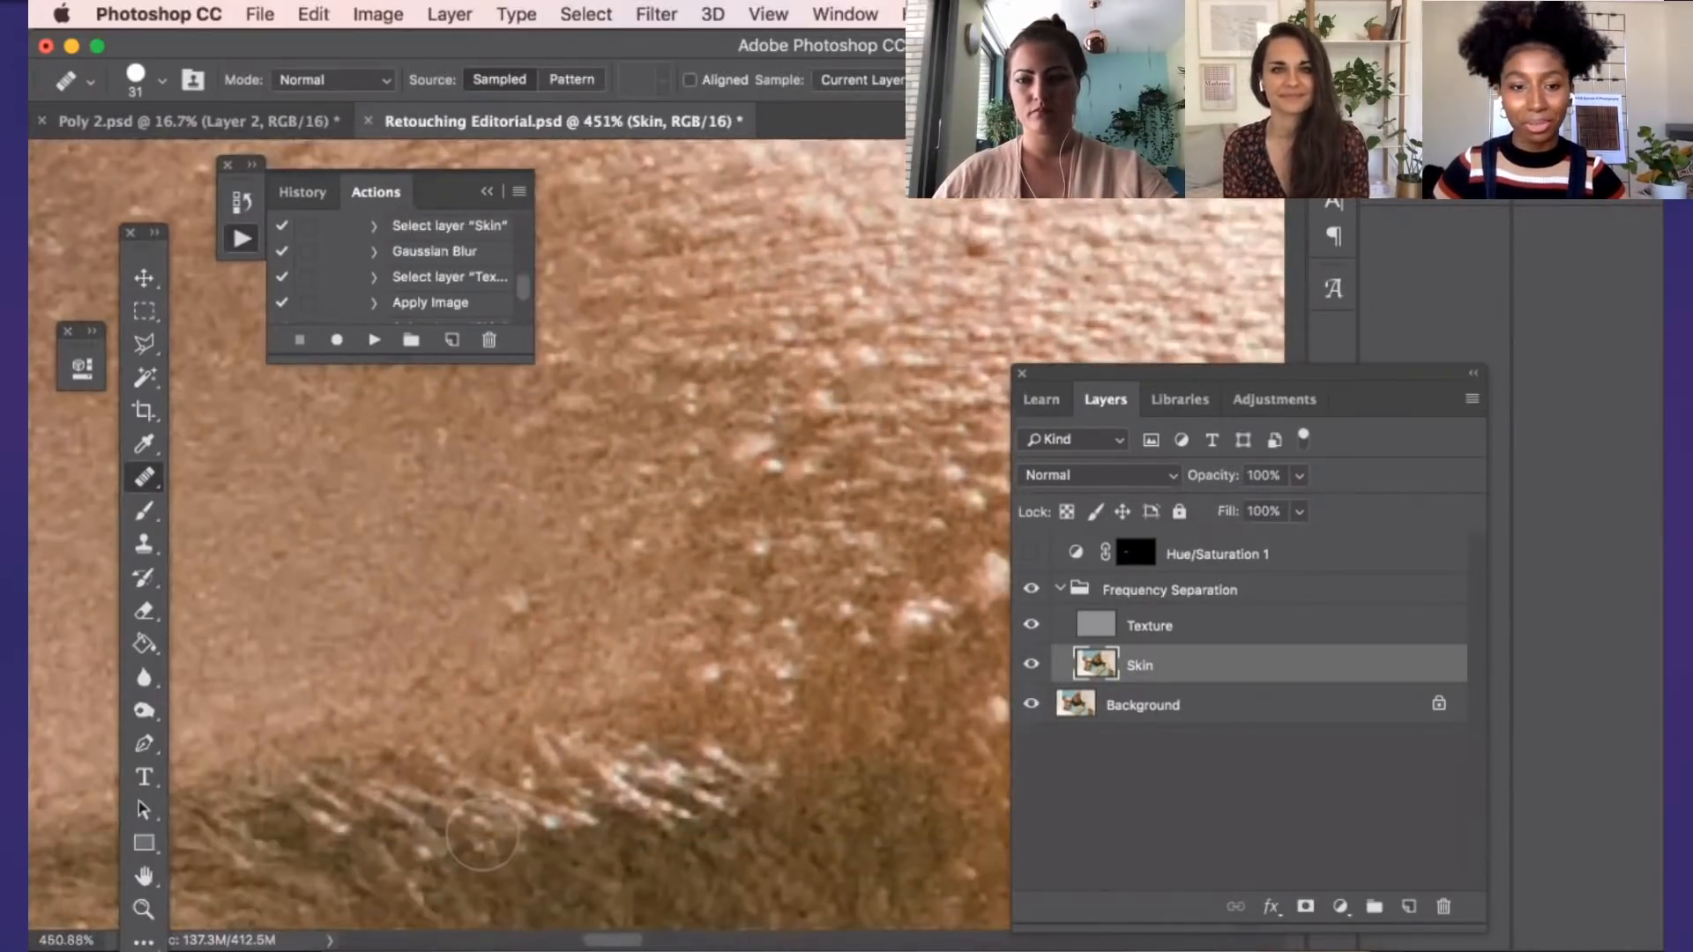
pyautogui.scroll(-10, 512, 608)
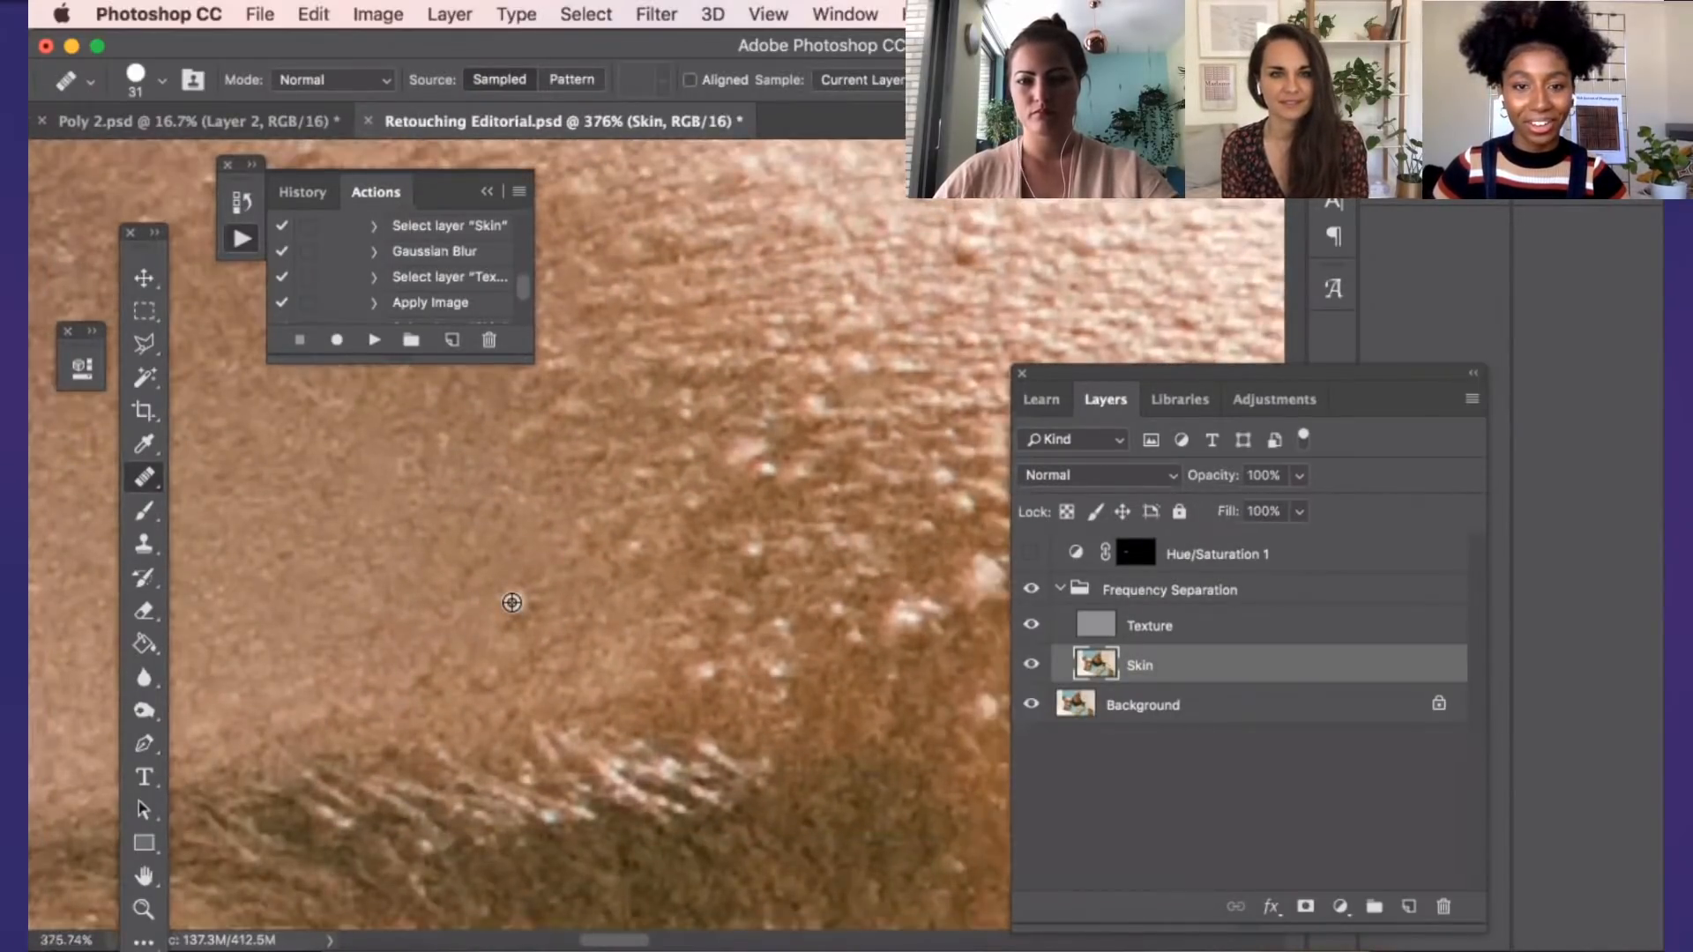
# View both models' faces and toggle the Frequency Separation group to compare before and after
pyautogui.scroll(-3, 860, 615)
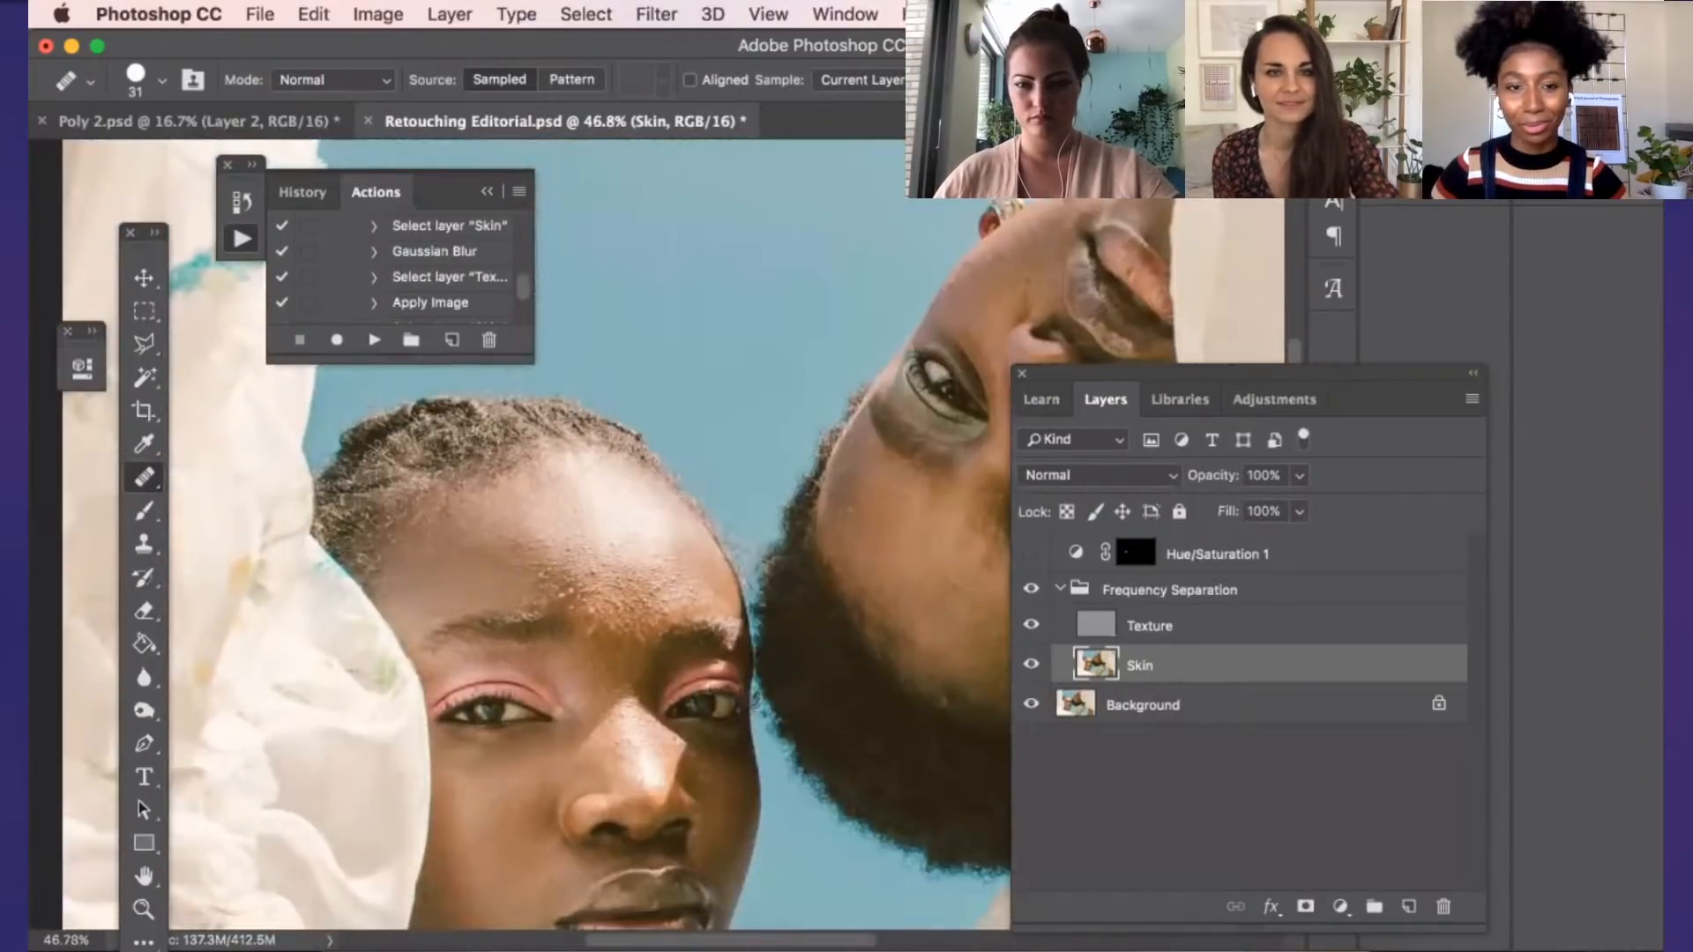
pyautogui.click(1033, 588)
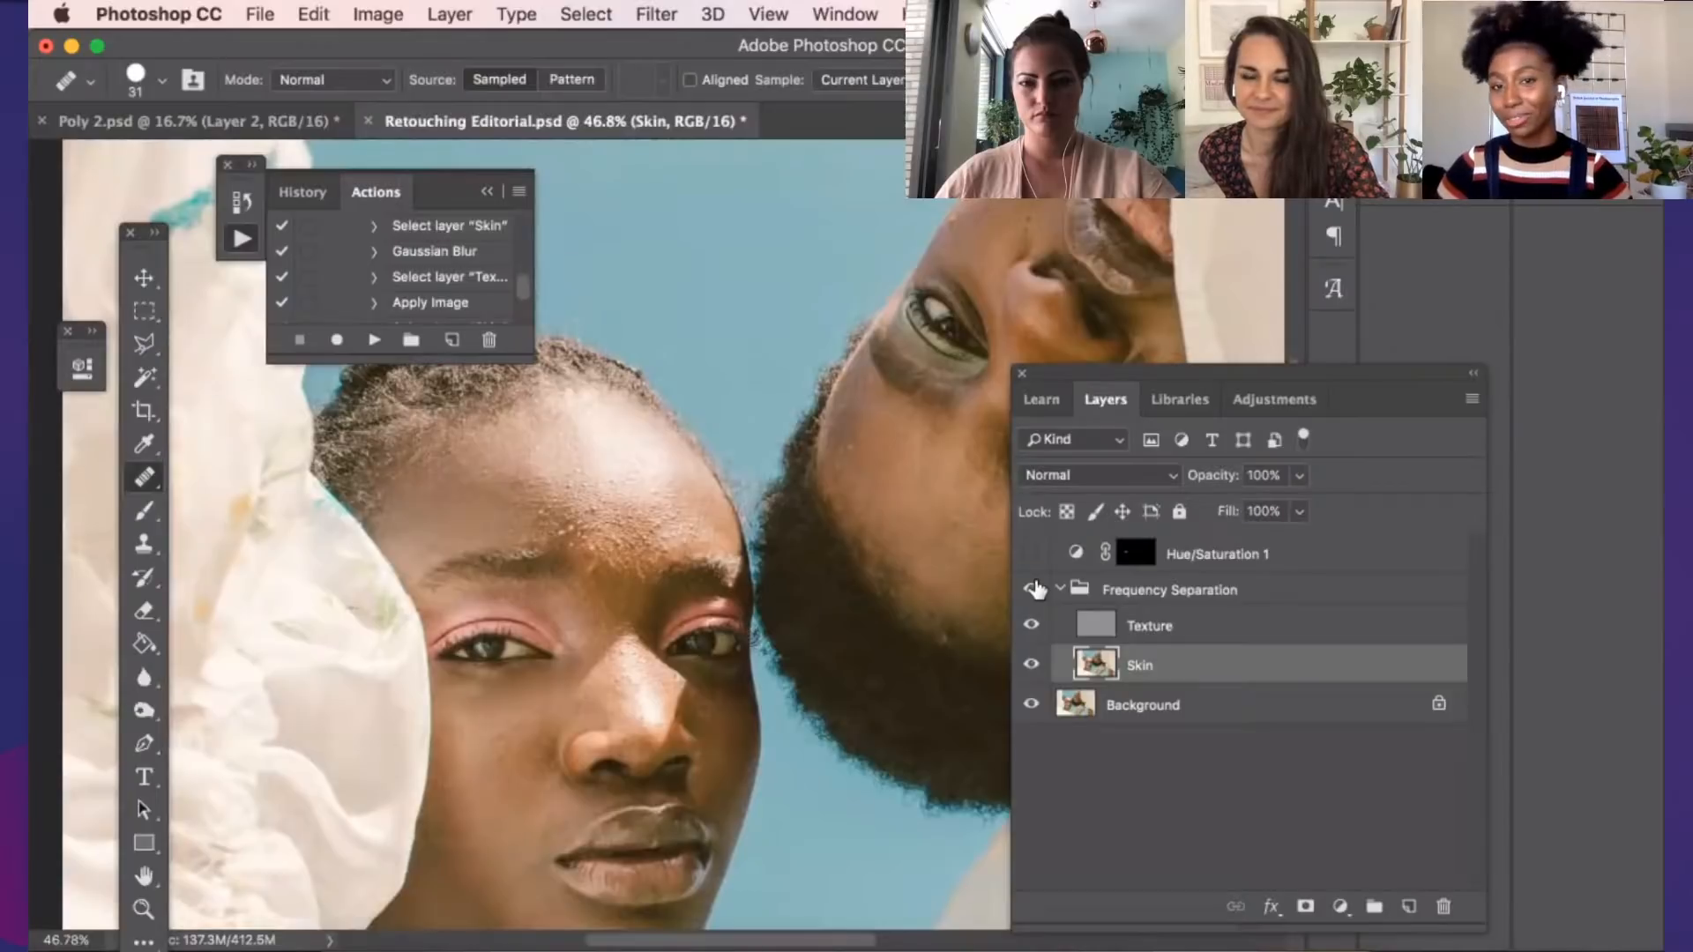
# Show the Frequency Separation group again and close Retouching Editorial.psd without saving the changes
pyautogui.click(1035, 589)
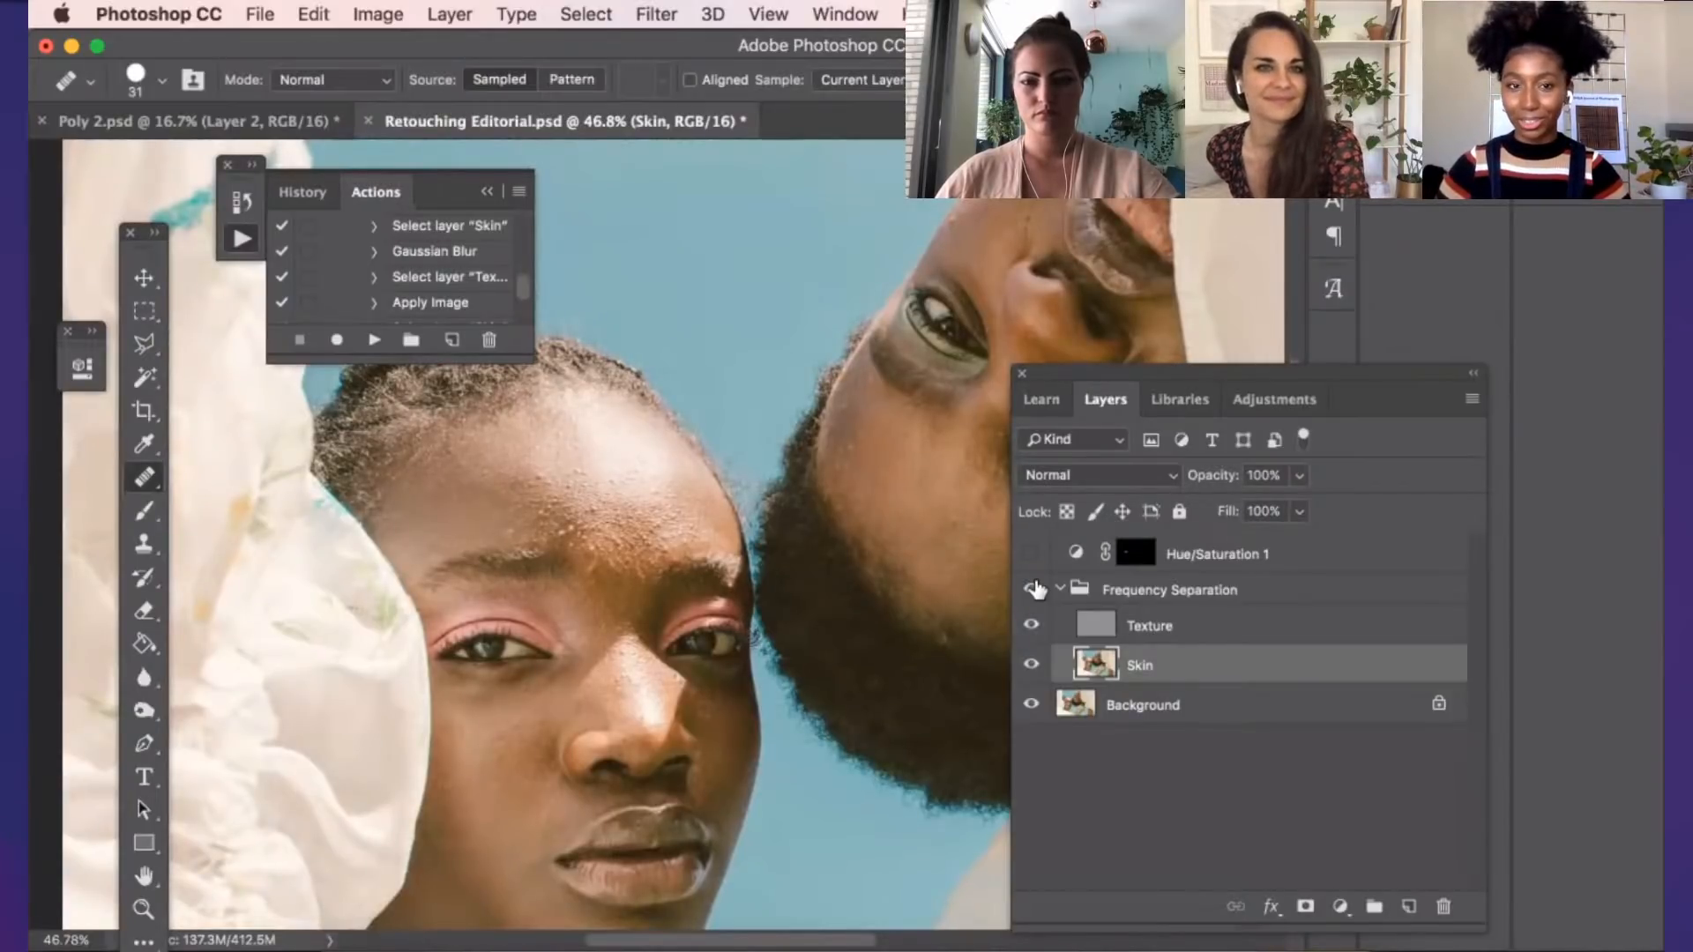
pyautogui.click(369, 121)
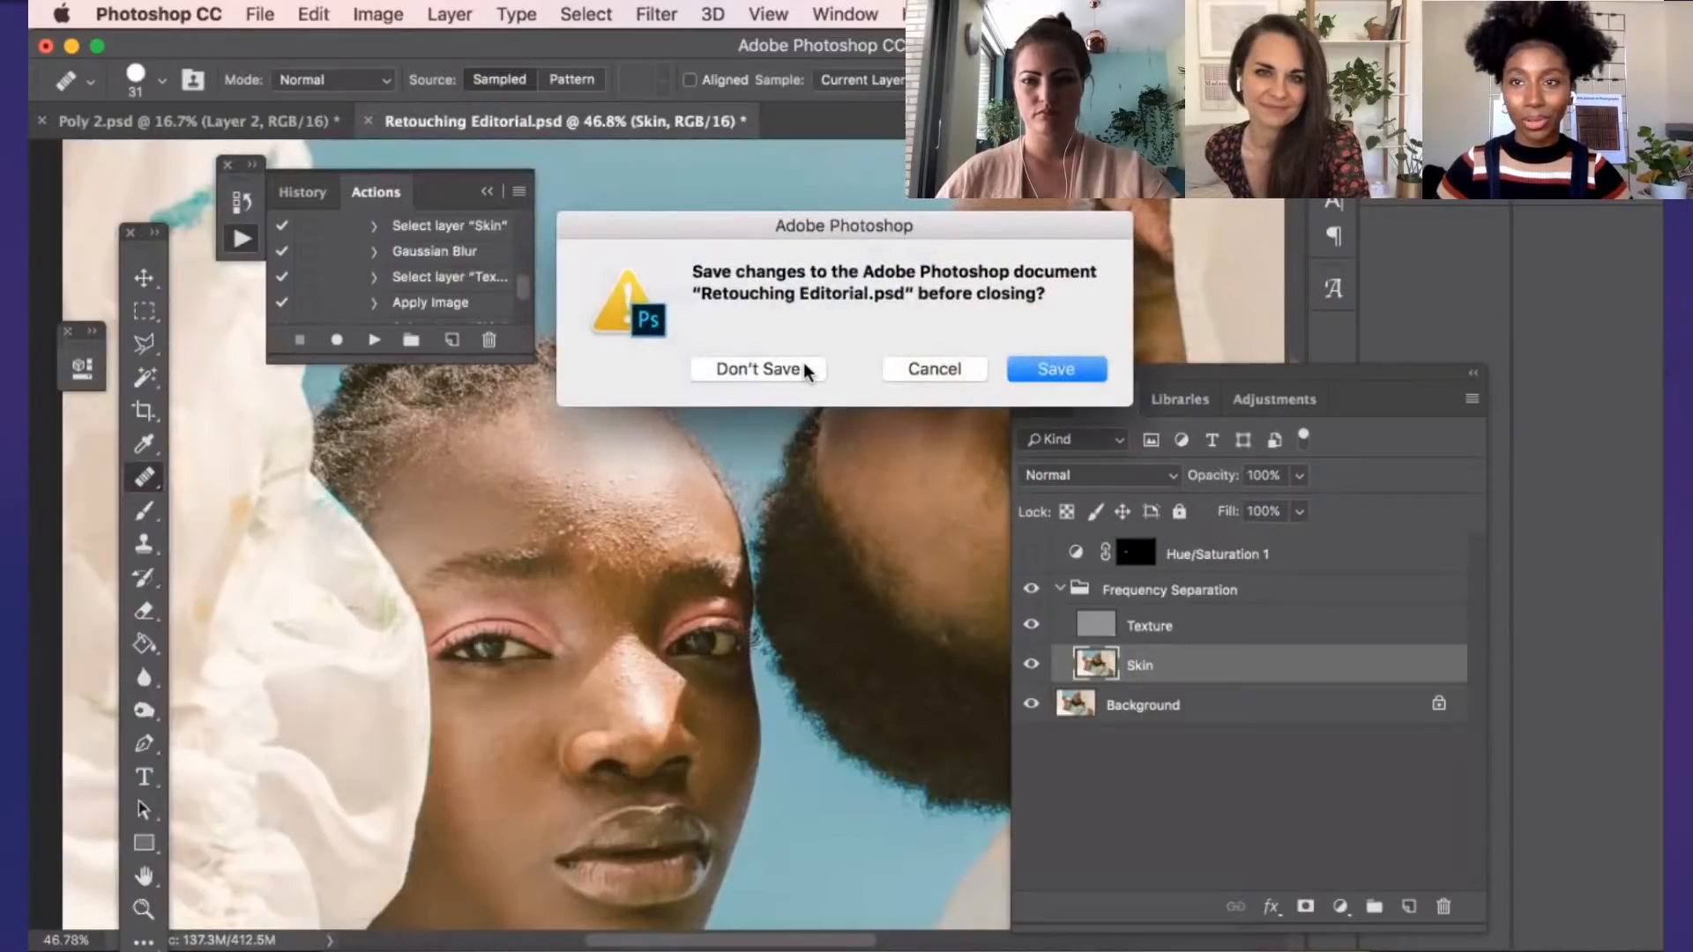
pyautogui.click(798, 369)
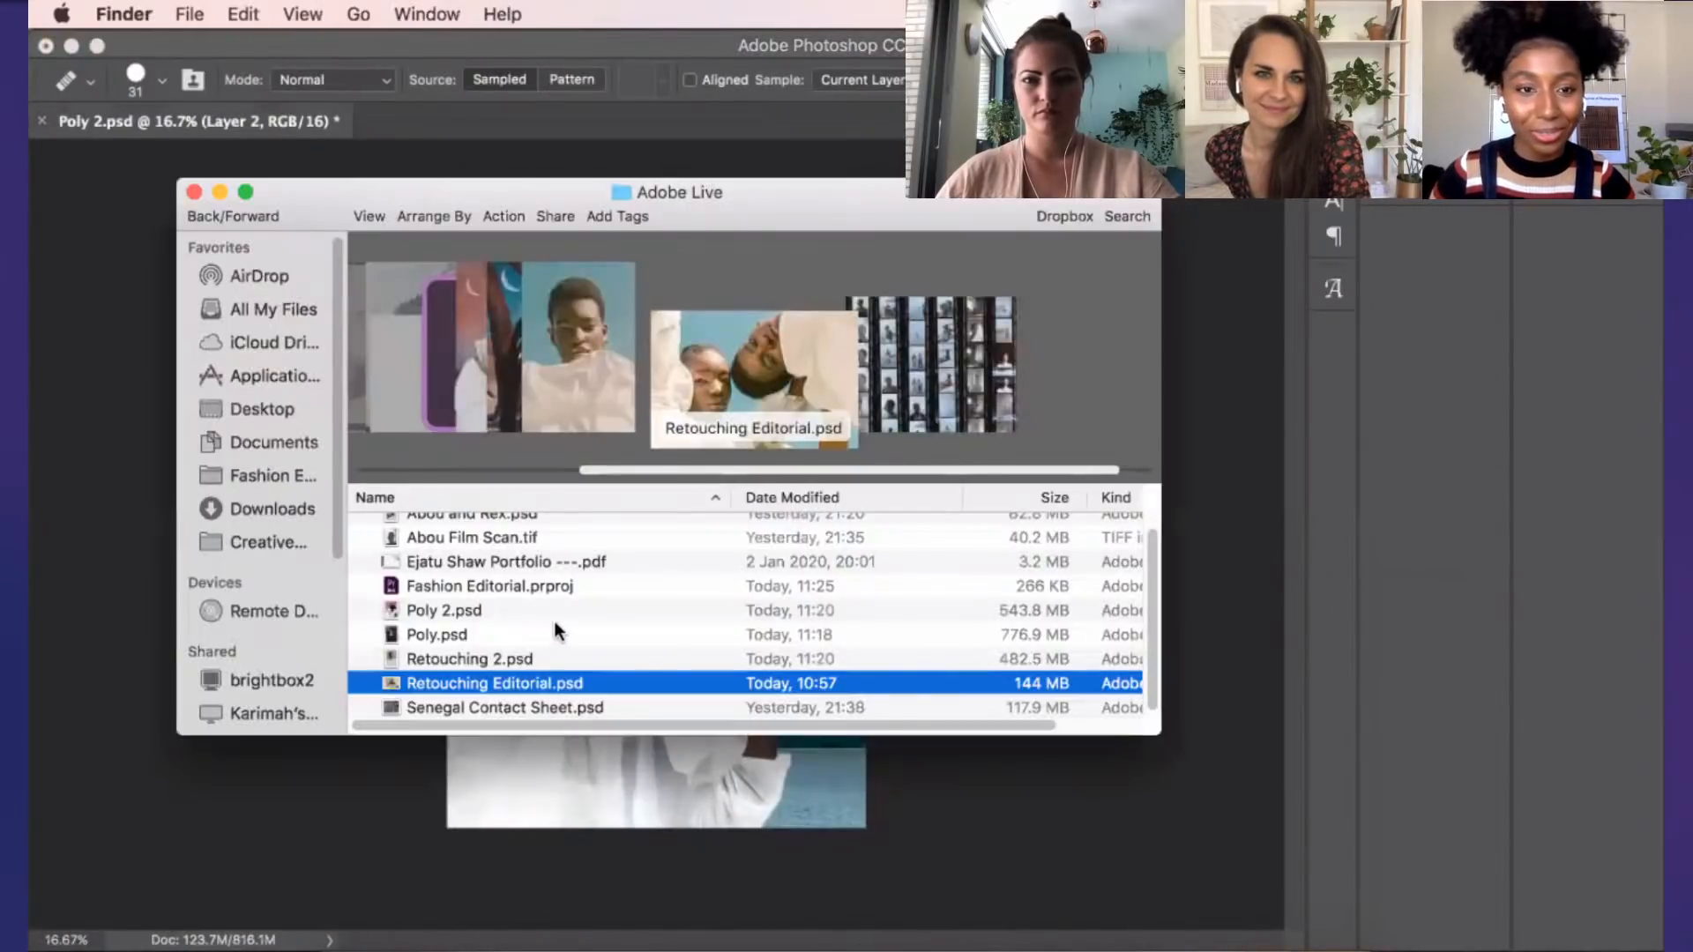
# Switch to Finder and open Abou and Rex.psd from the Adobe Live folder
pyautogui.click(550, 628)
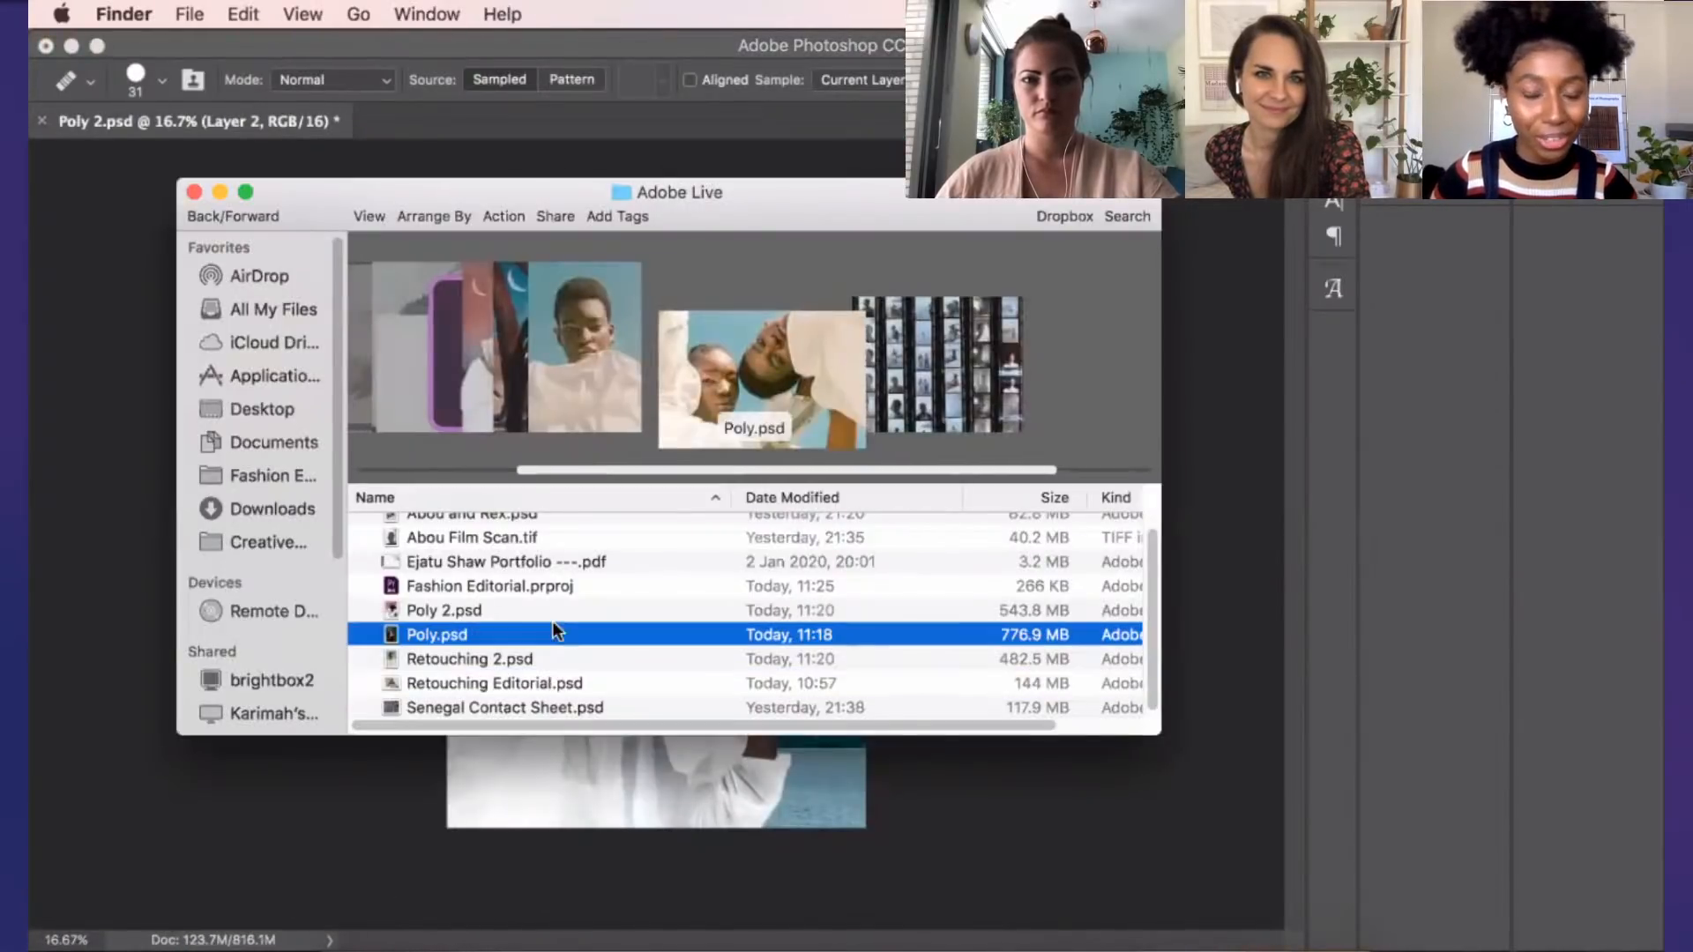
pyautogui.scroll(1, 532, 639)
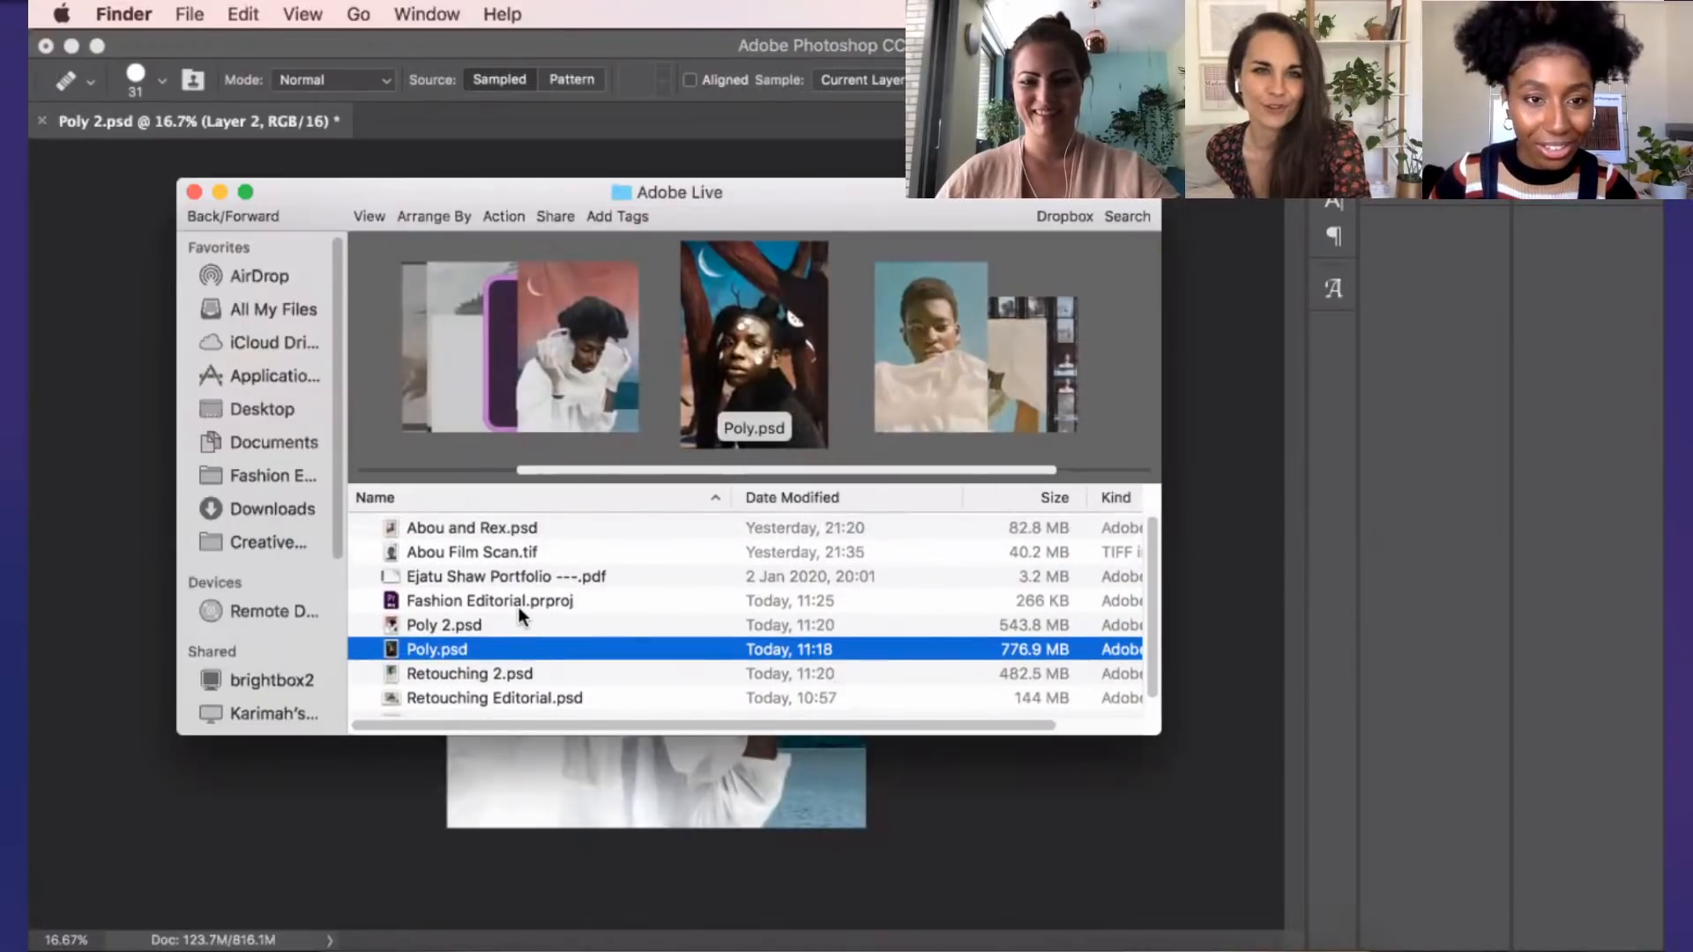
pyautogui.click(526, 527)
pyautogui.click(515, 546)
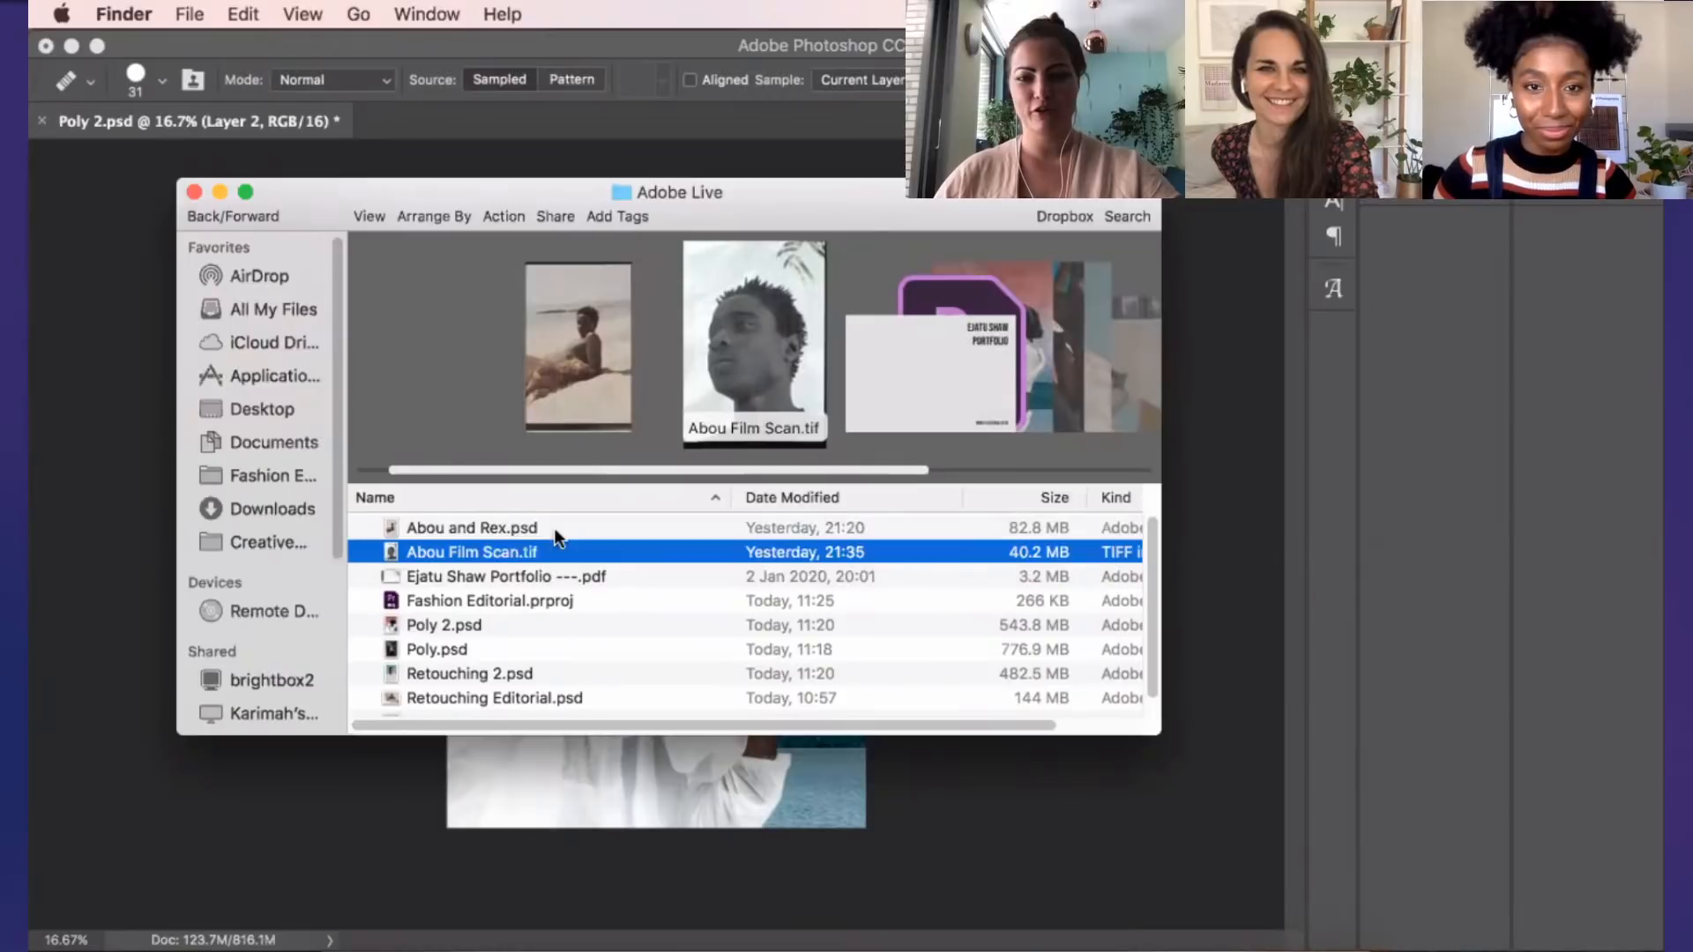
pyautogui.click(555, 529)
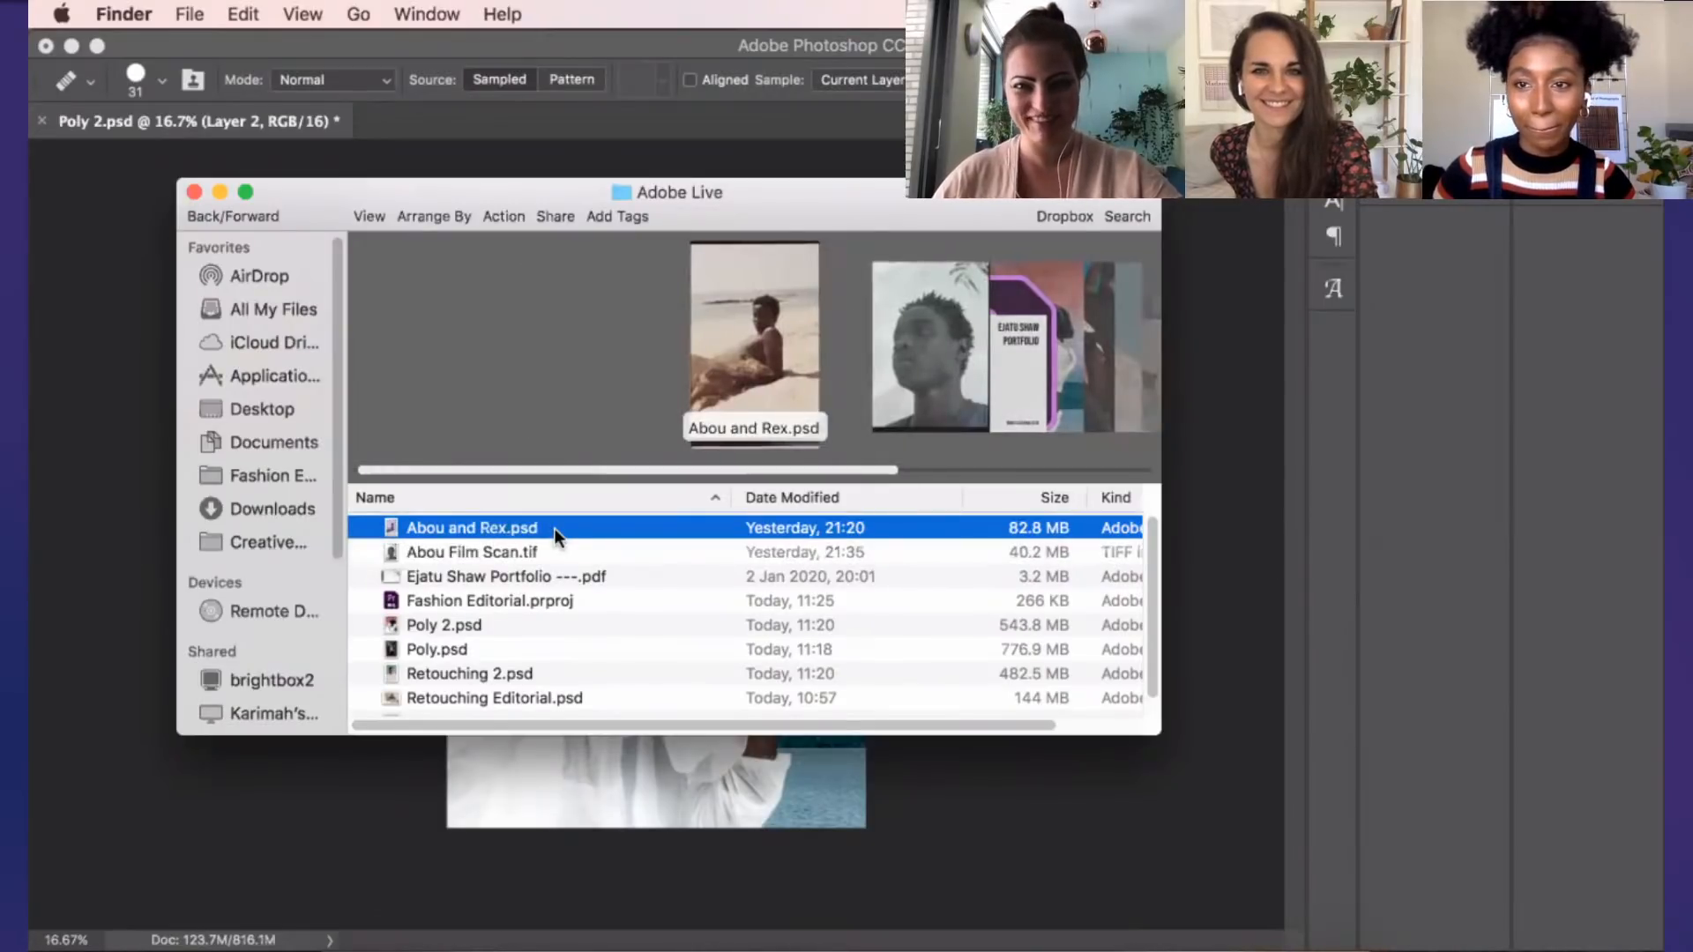
pyautogui.doubleClick(555, 529)
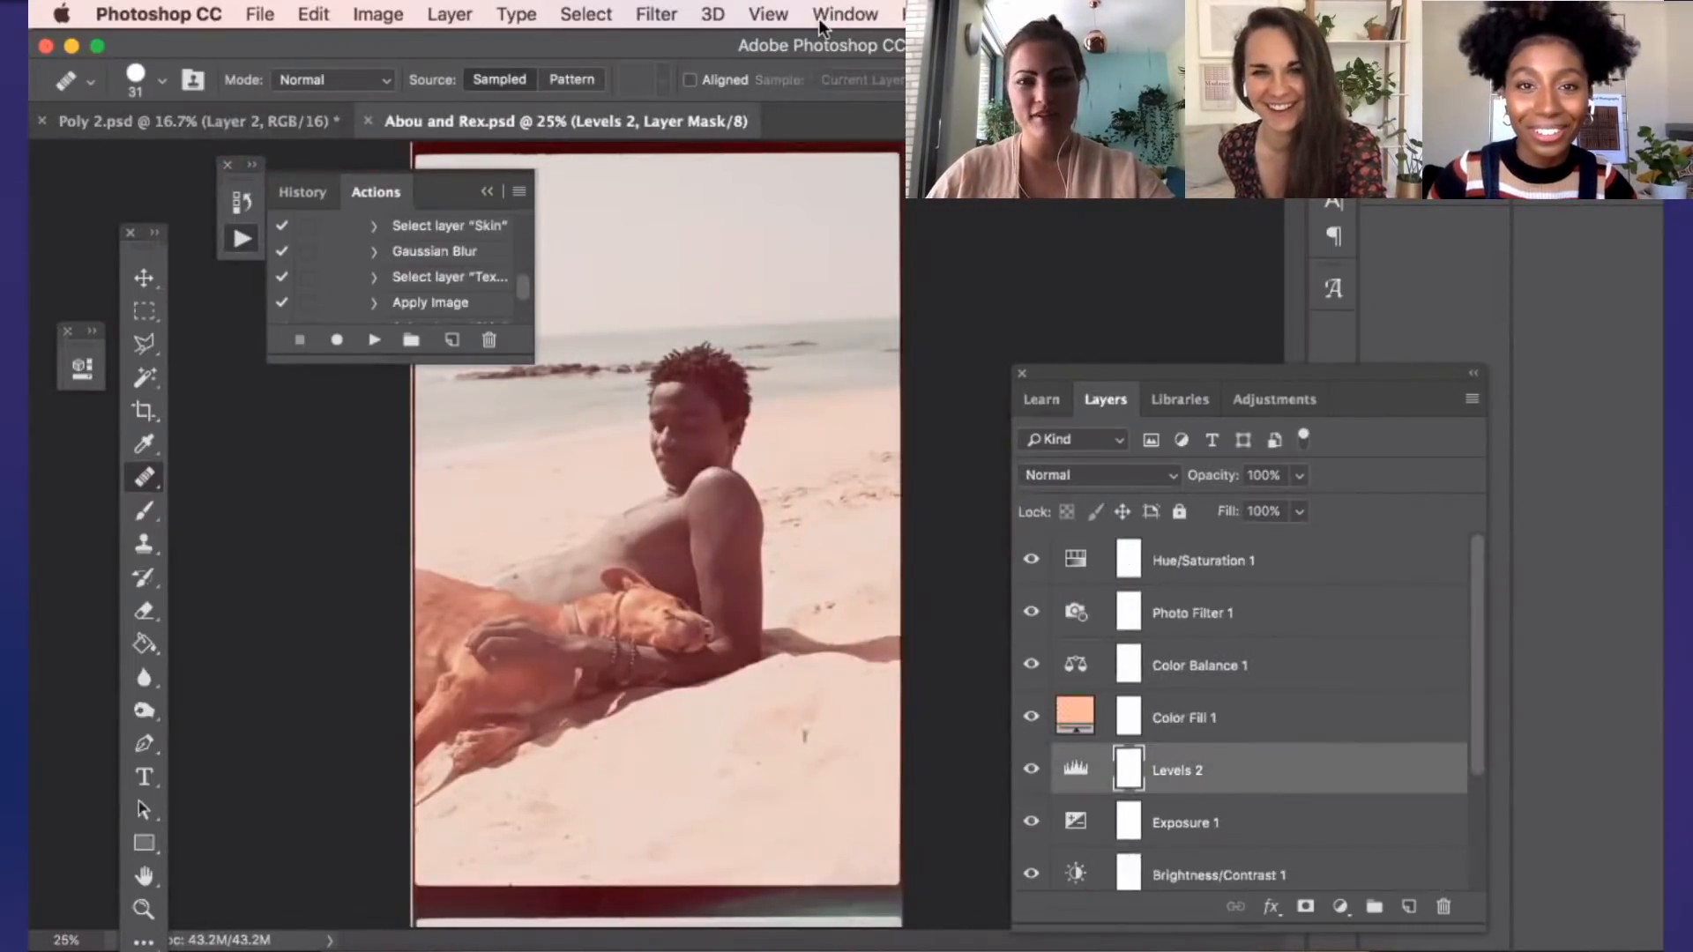
# Soft-proof Abou and Rex.psd with the display's color profile through the proof setup
pyautogui.click(829, 14)
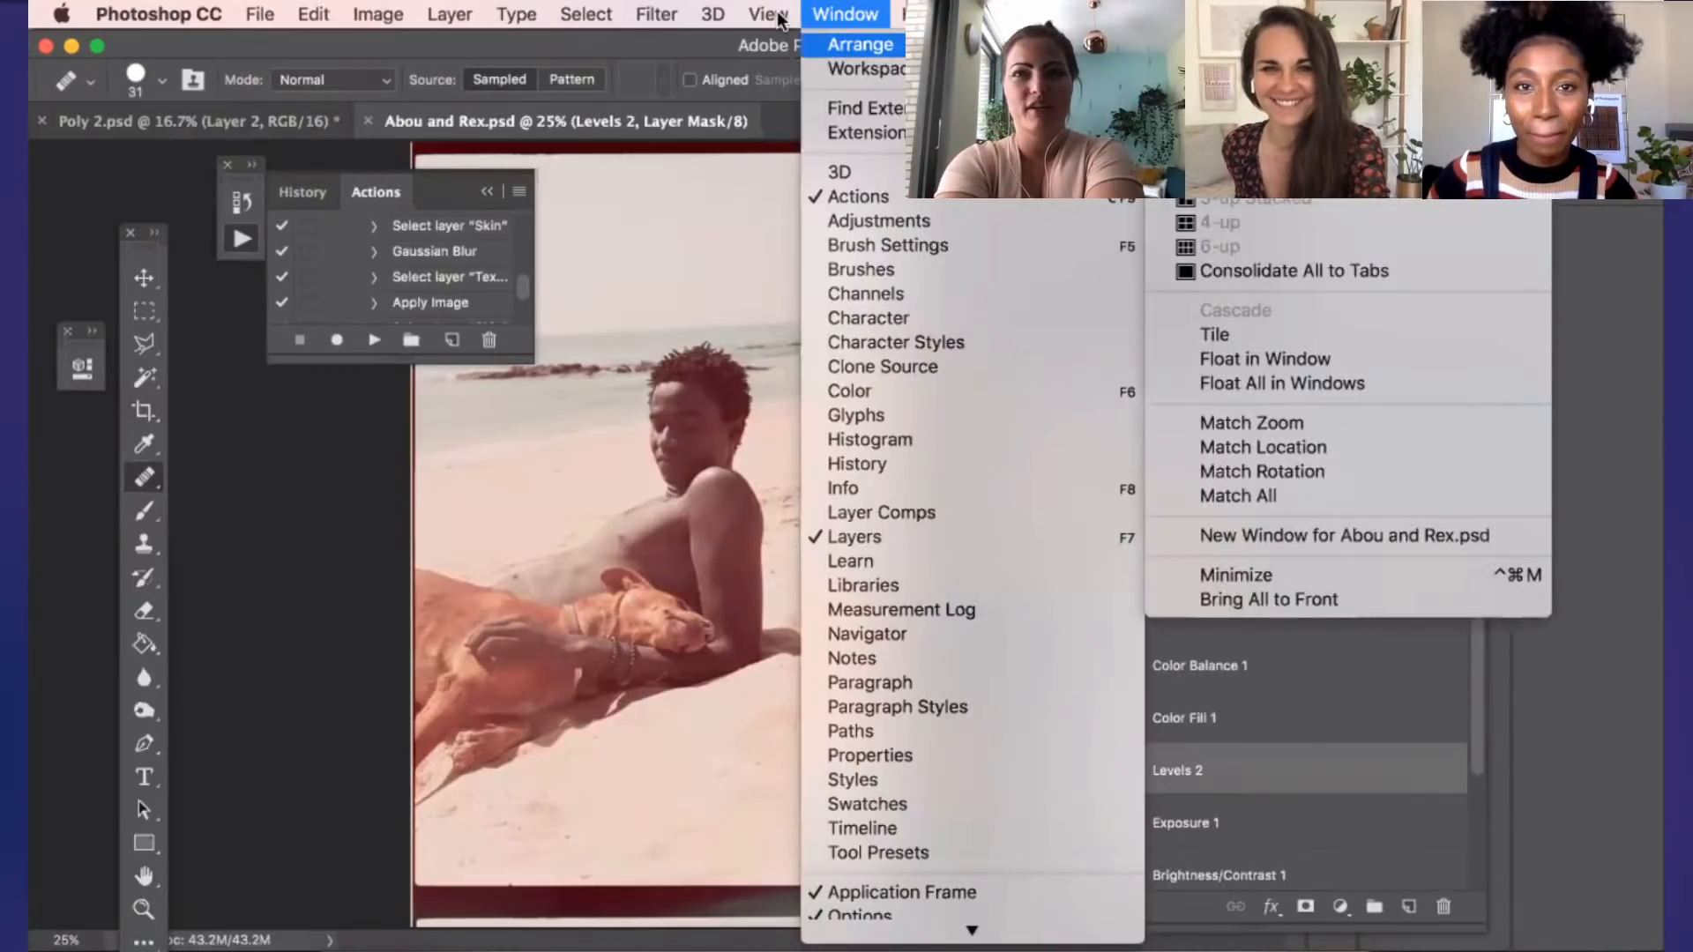
pyautogui.click(776, 12)
pyautogui.click(769, 15)
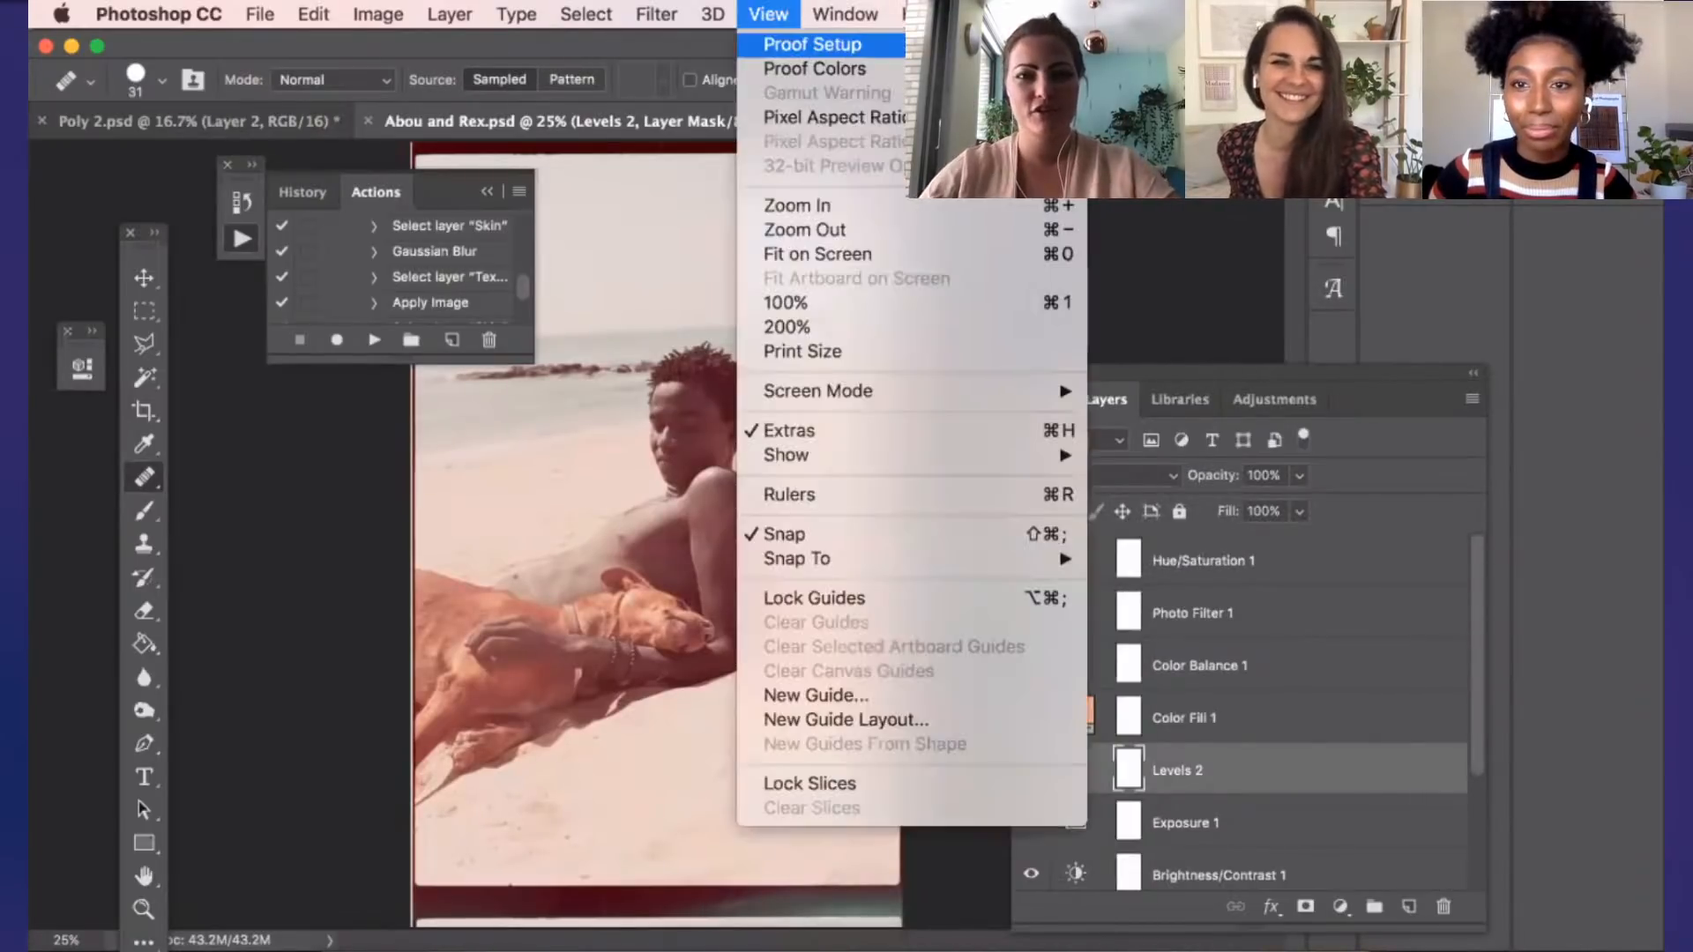
pyautogui.click(1214, 356)
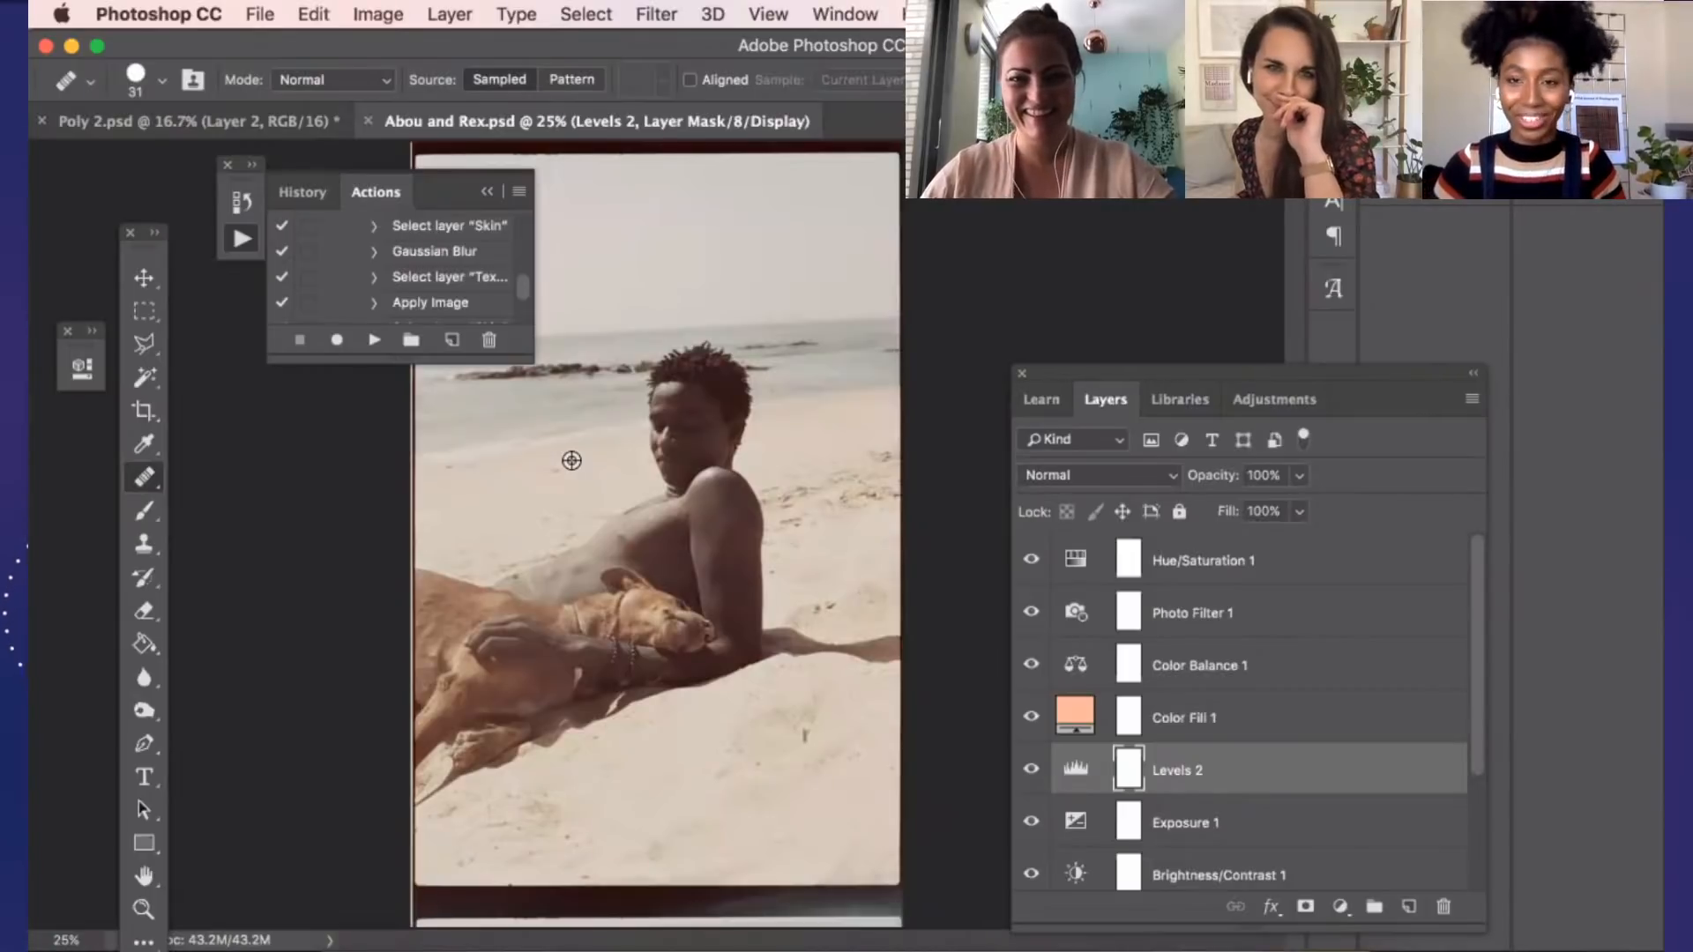
# Examine the color-graded beach portrait of the man and dog, both close up and as a wider view
pyautogui.scroll(1, 635, 468)
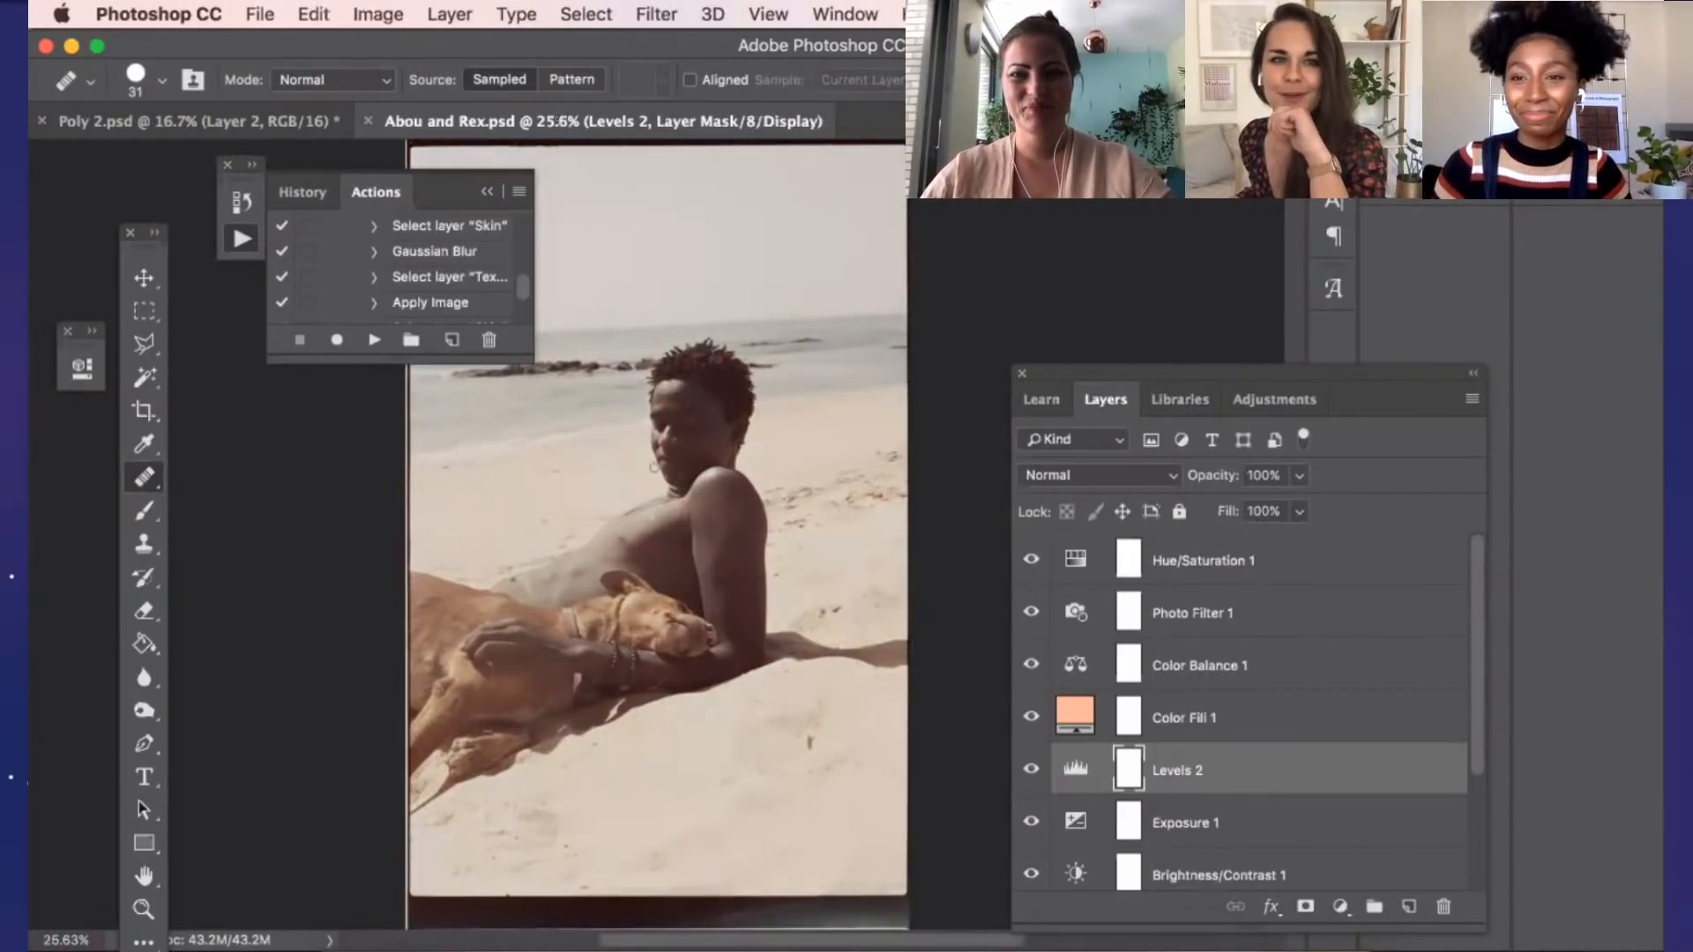
pyautogui.scroll(5, 654, 468)
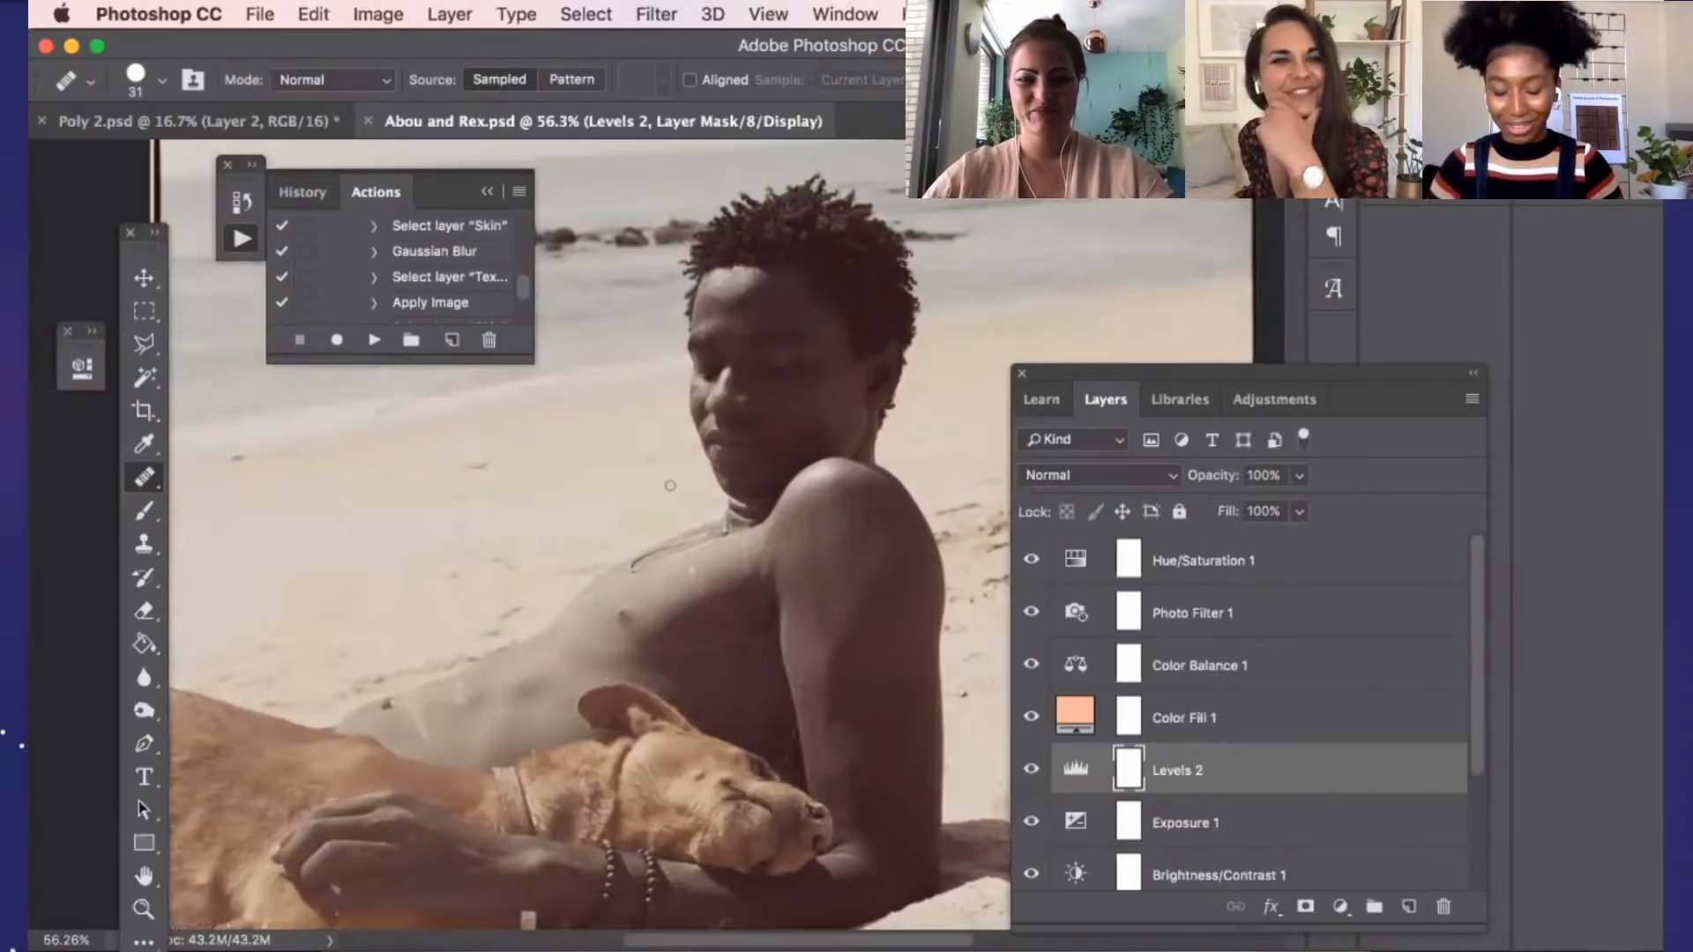
pyautogui.scroll(-1, 674, 487)
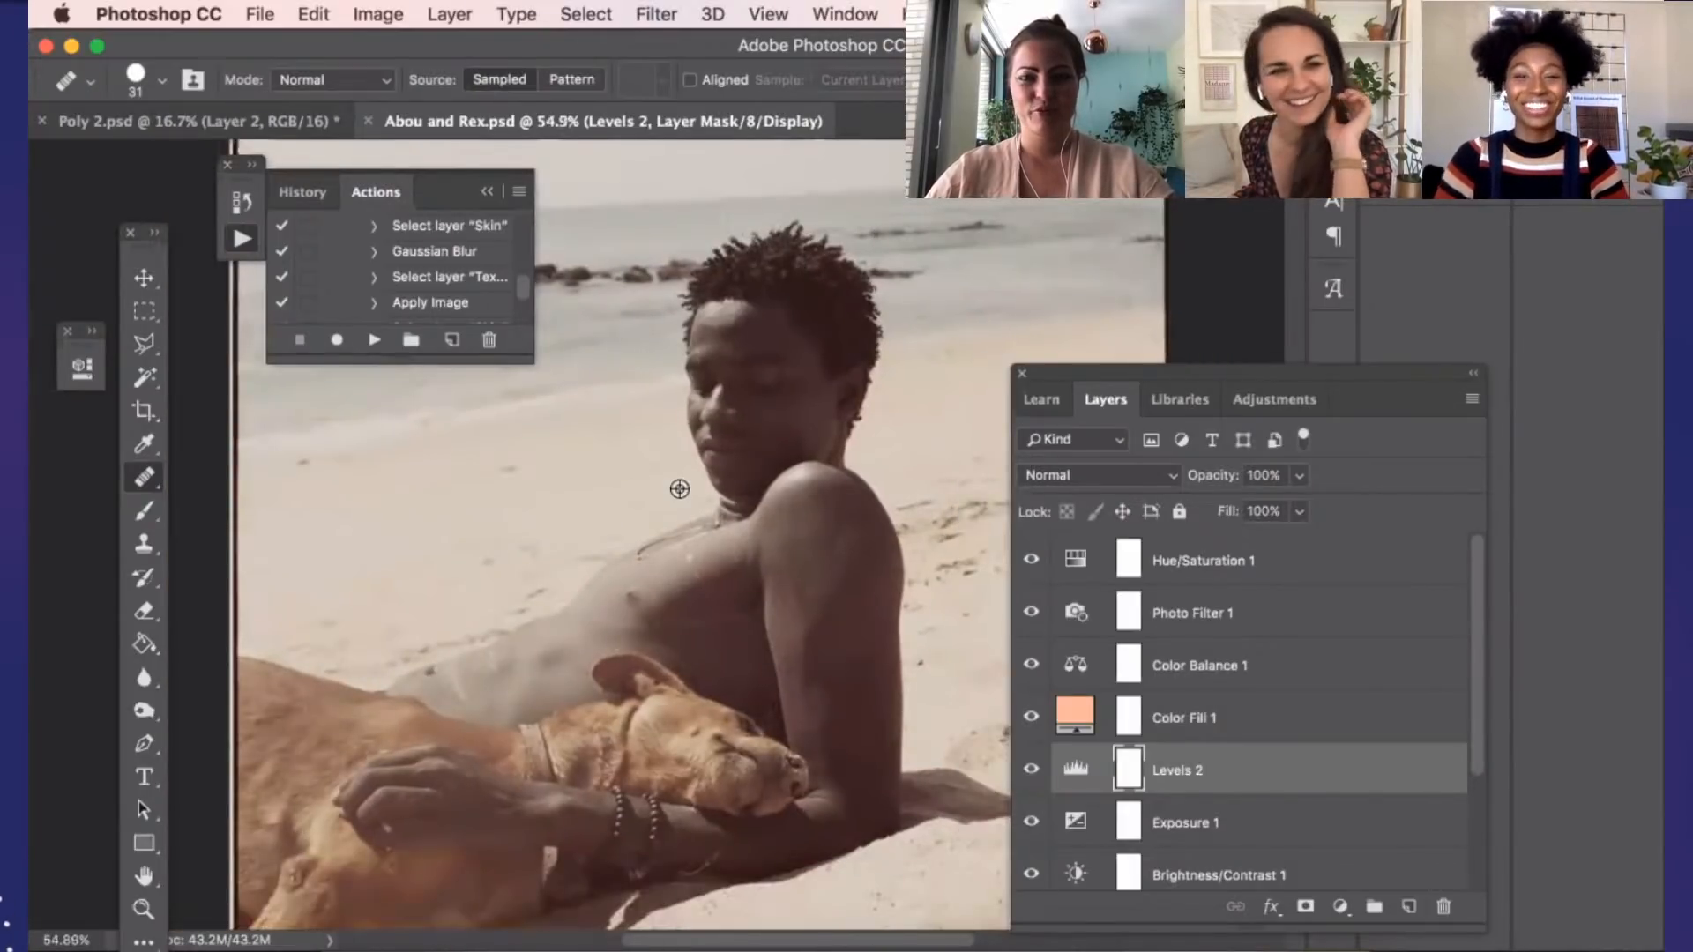
pyautogui.scroll(-2, 679, 489)
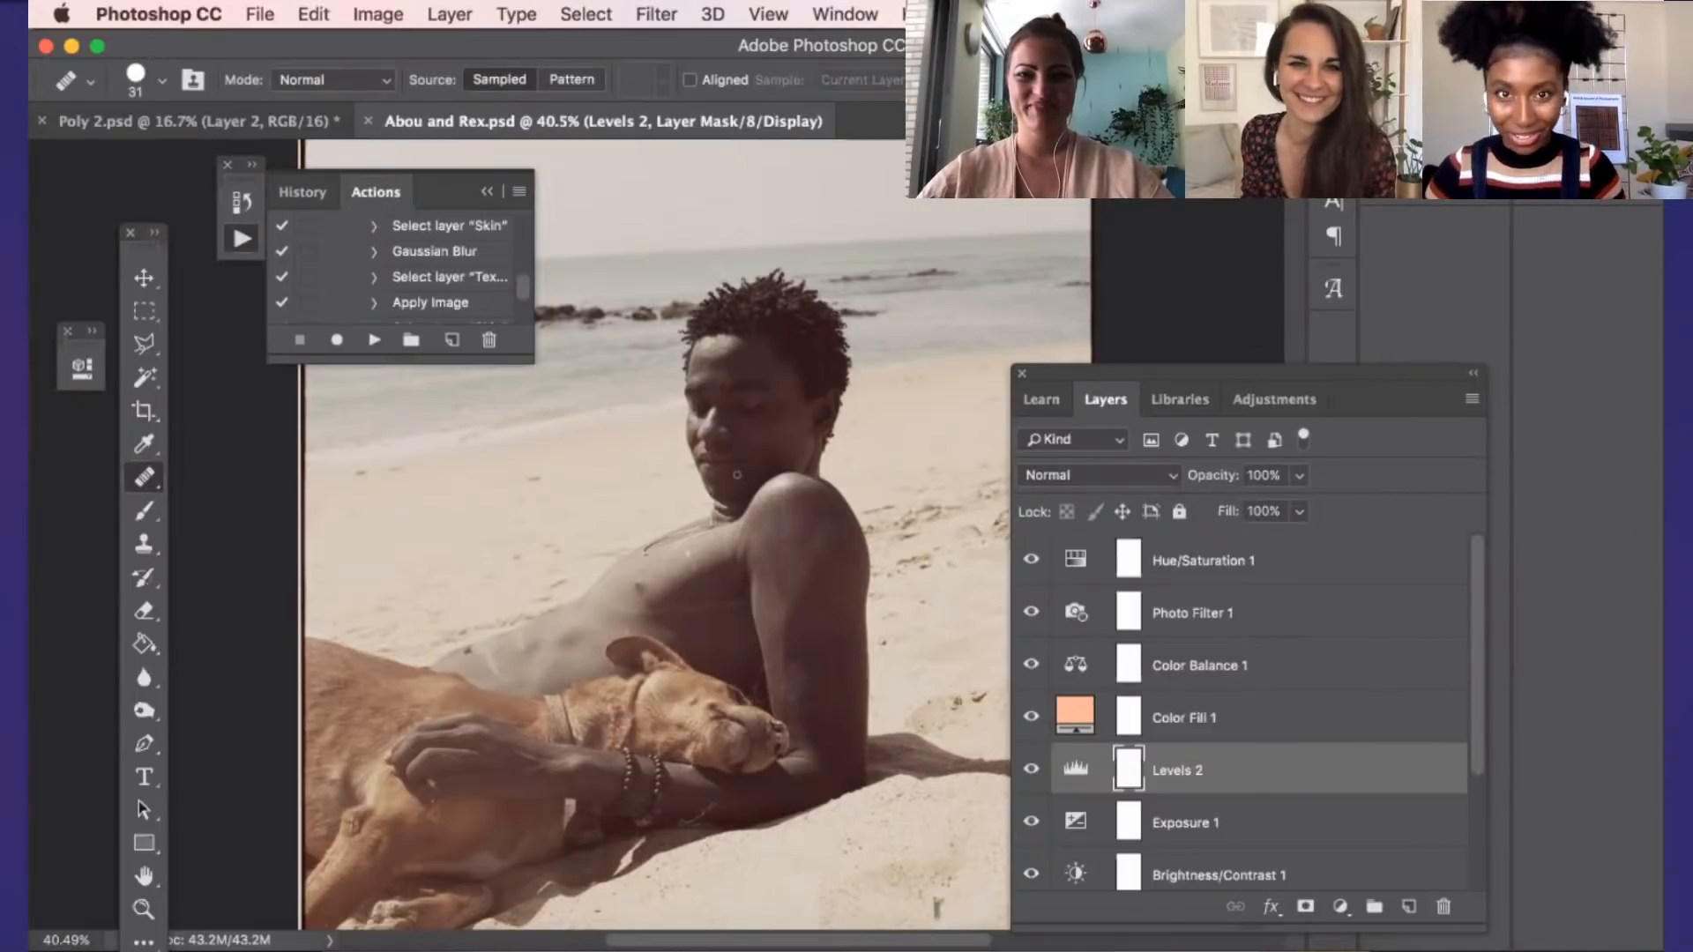
pyautogui.scroll(-2, 737, 467)
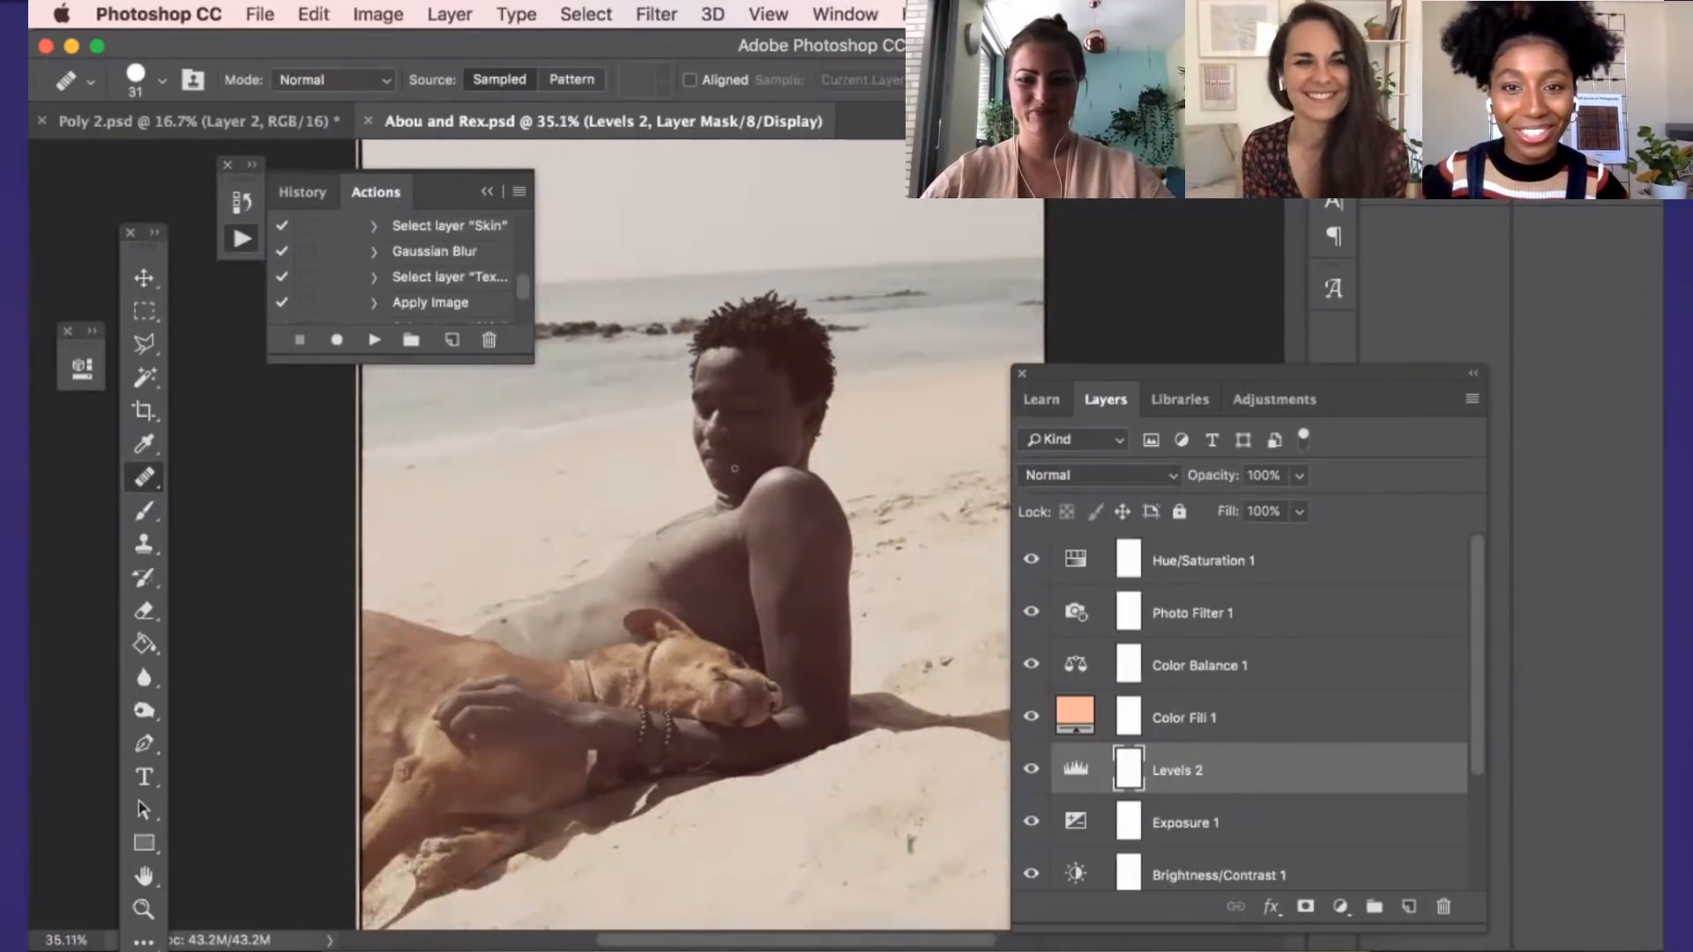
pyautogui.scroll(-2, 737, 467)
pyautogui.scroll(-3, 737, 467)
pyautogui.scroll(2, 734, 468)
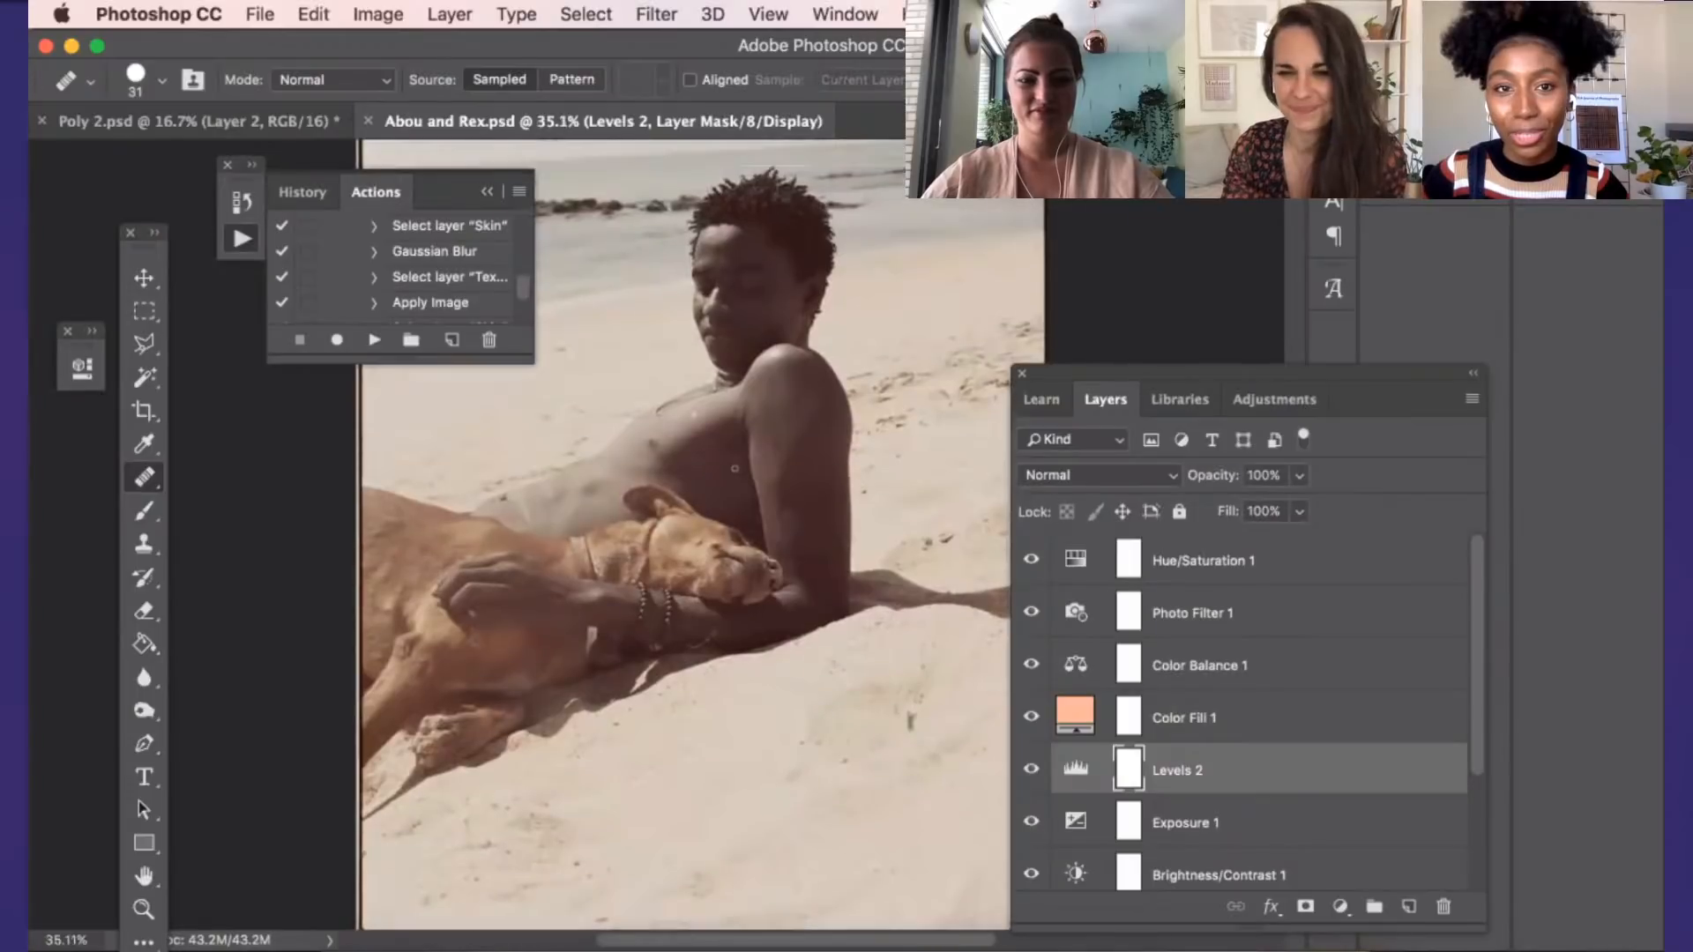
pyautogui.scroll(2, 735, 469)
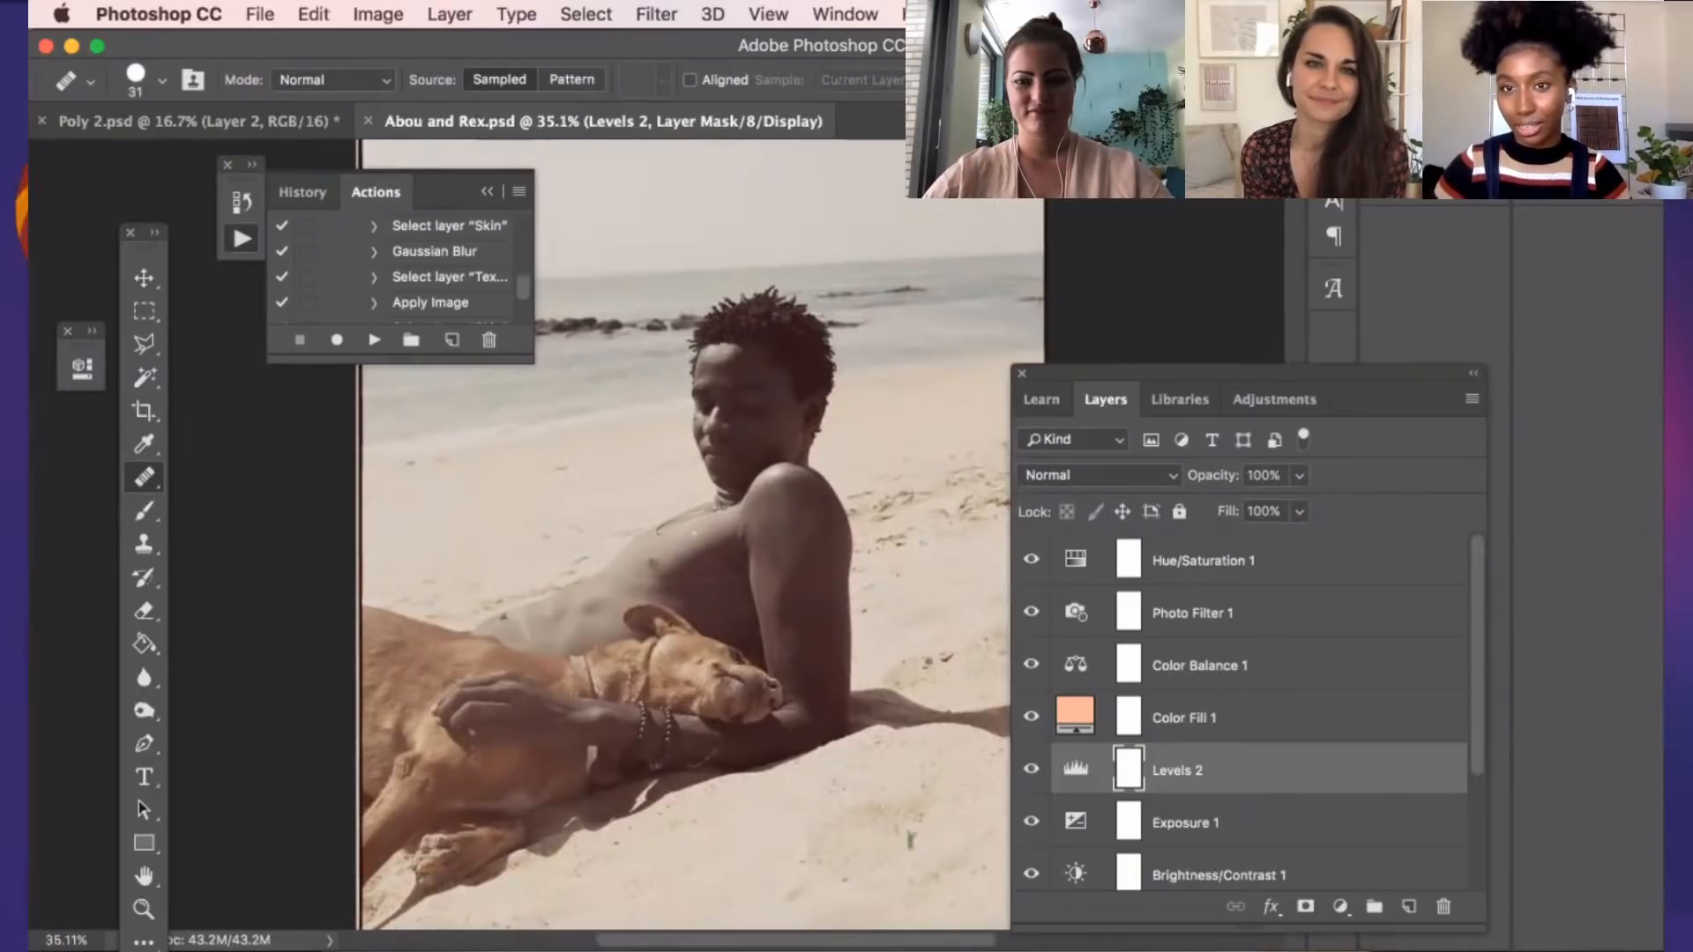
# Hide the Hue/Saturation 1, Photo Filter 1, Color Balance 1 and Color Fill 1 layers one after another
pyautogui.scroll(-2, 1036, 572)
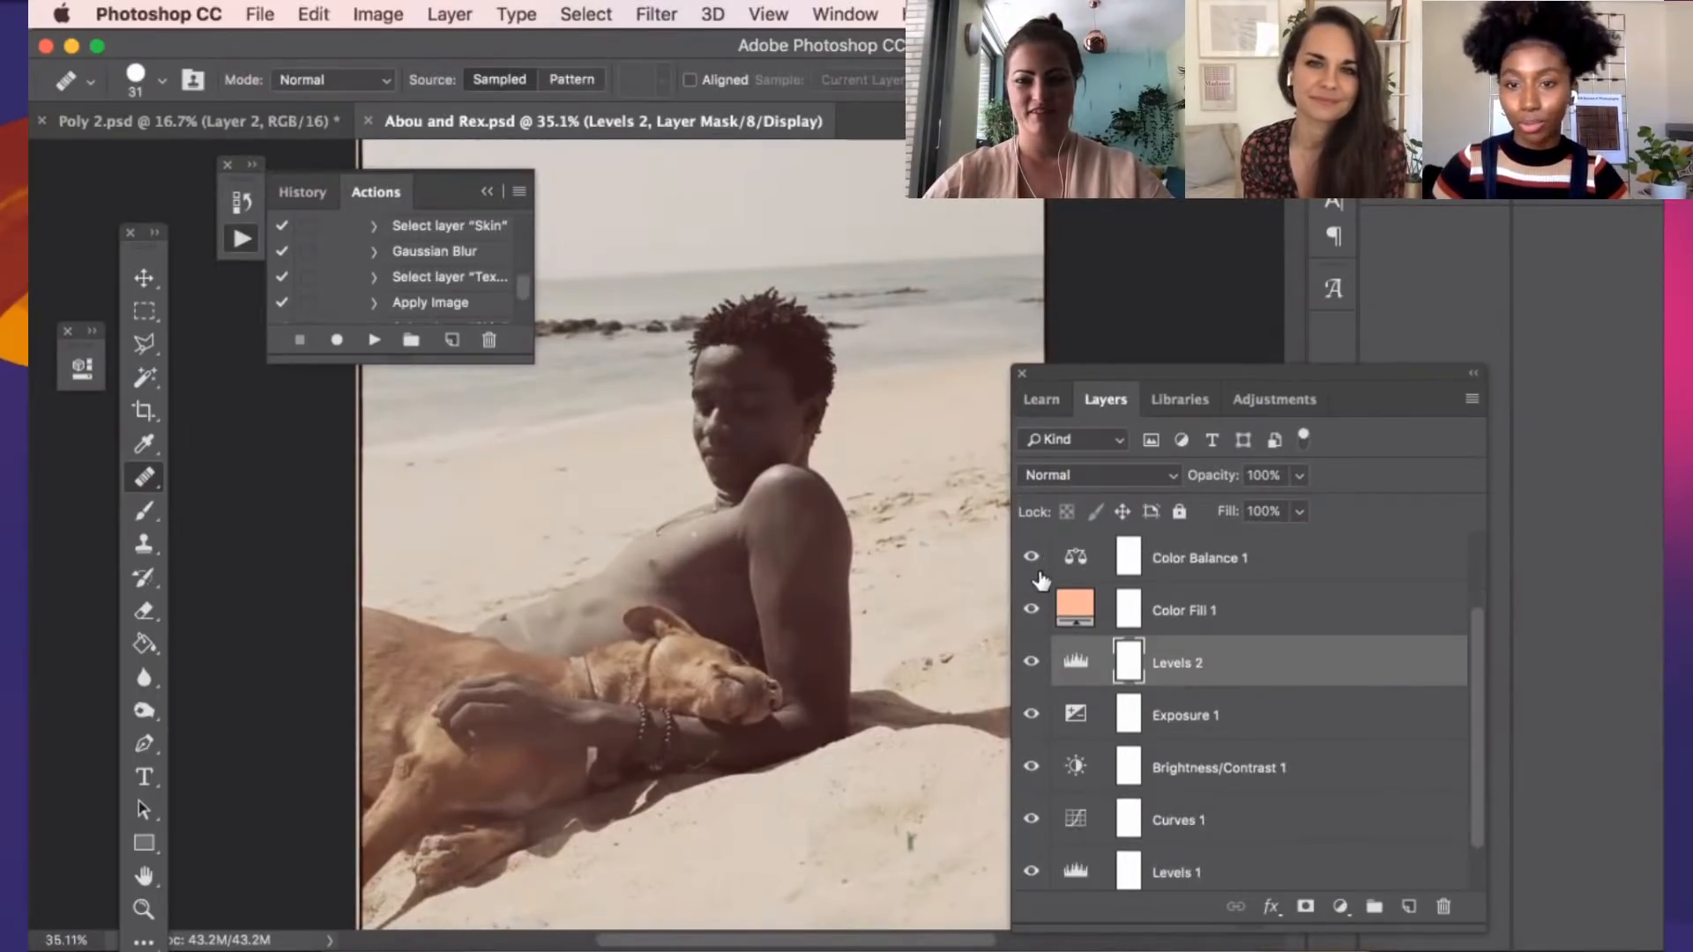
pyautogui.scroll(2, 1033, 572)
pyautogui.click(1030, 564)
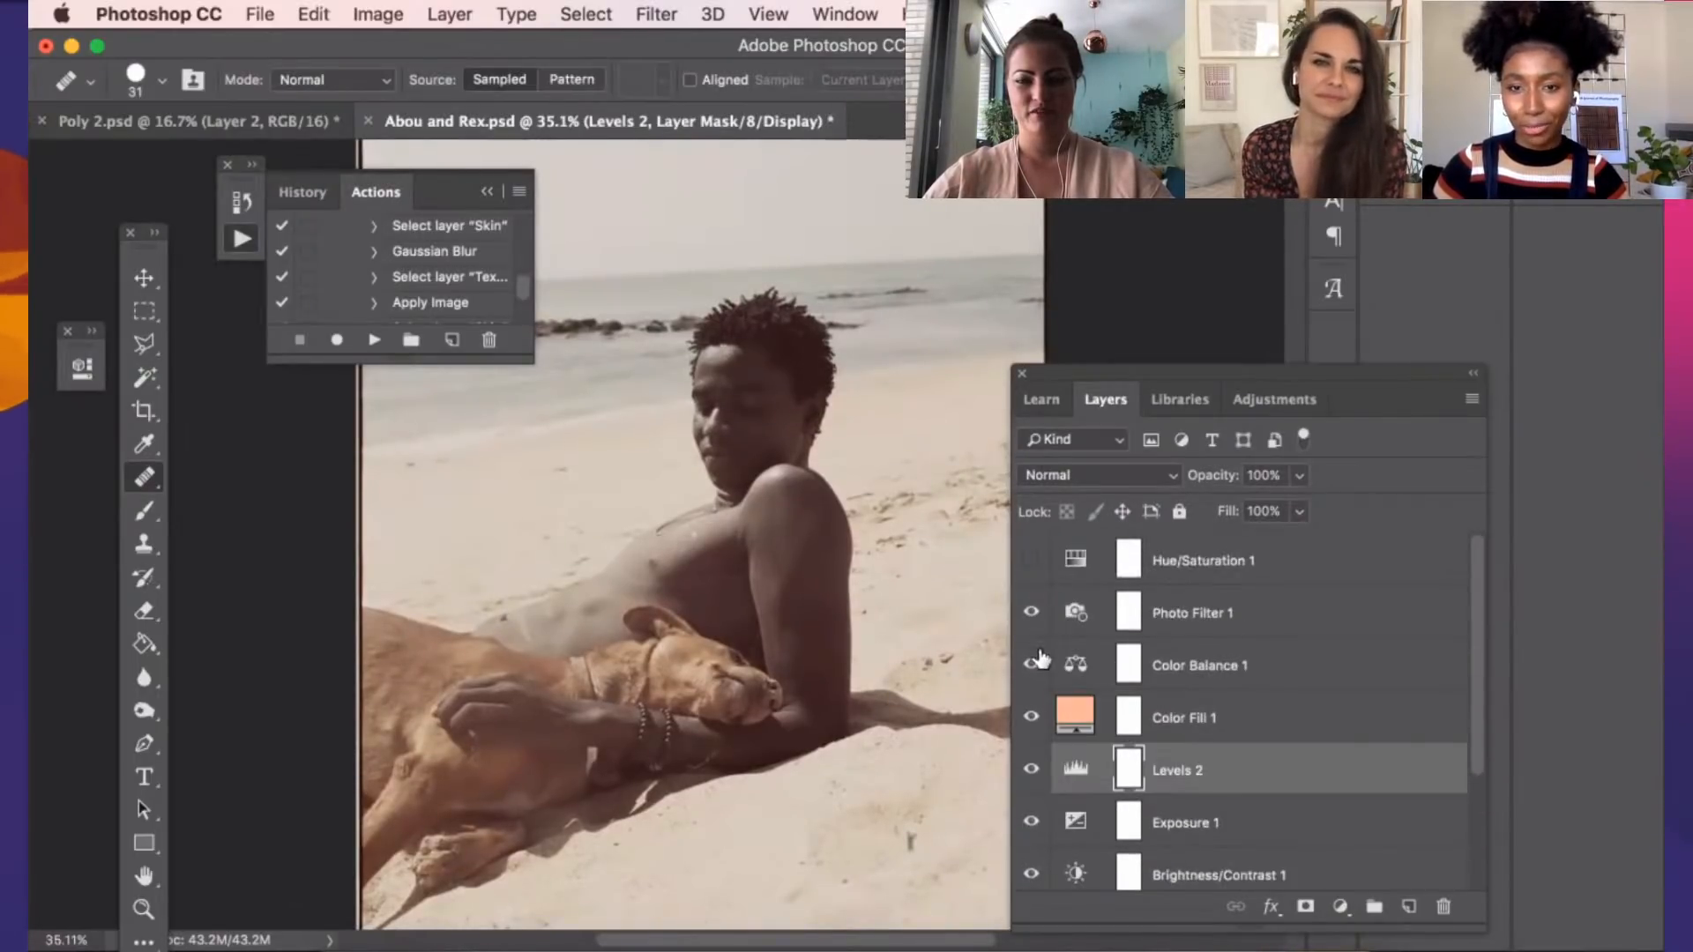
pyautogui.click(1034, 613)
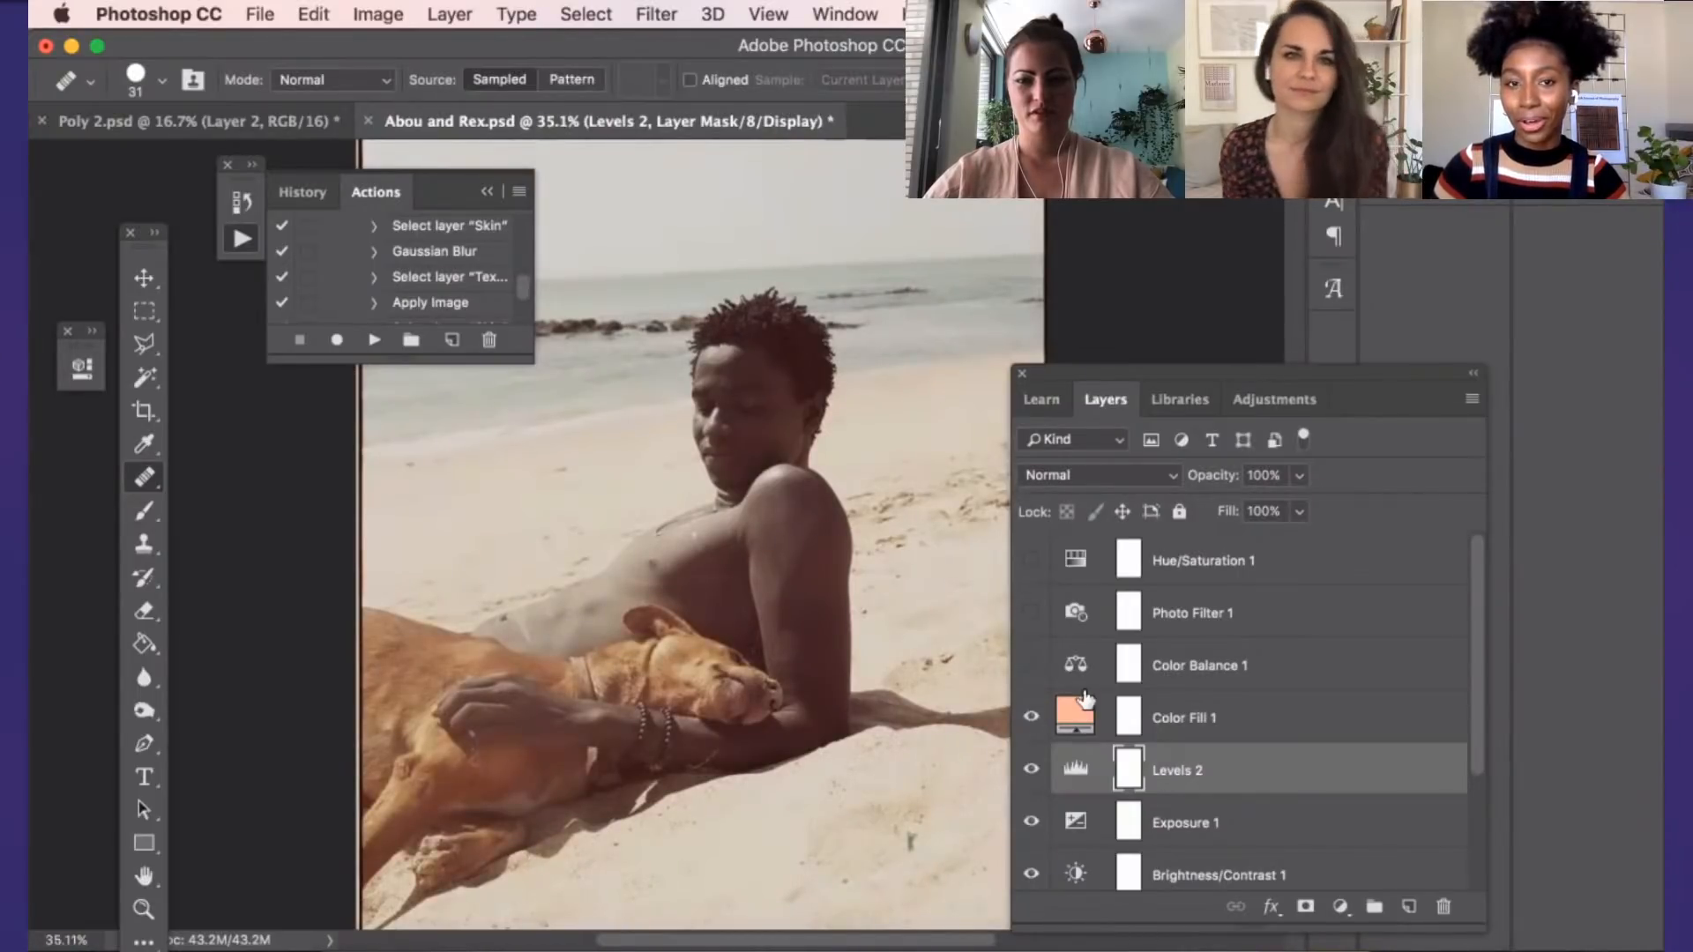
pyautogui.scroll(-2, 1049, 688)
pyautogui.click(1031, 673)
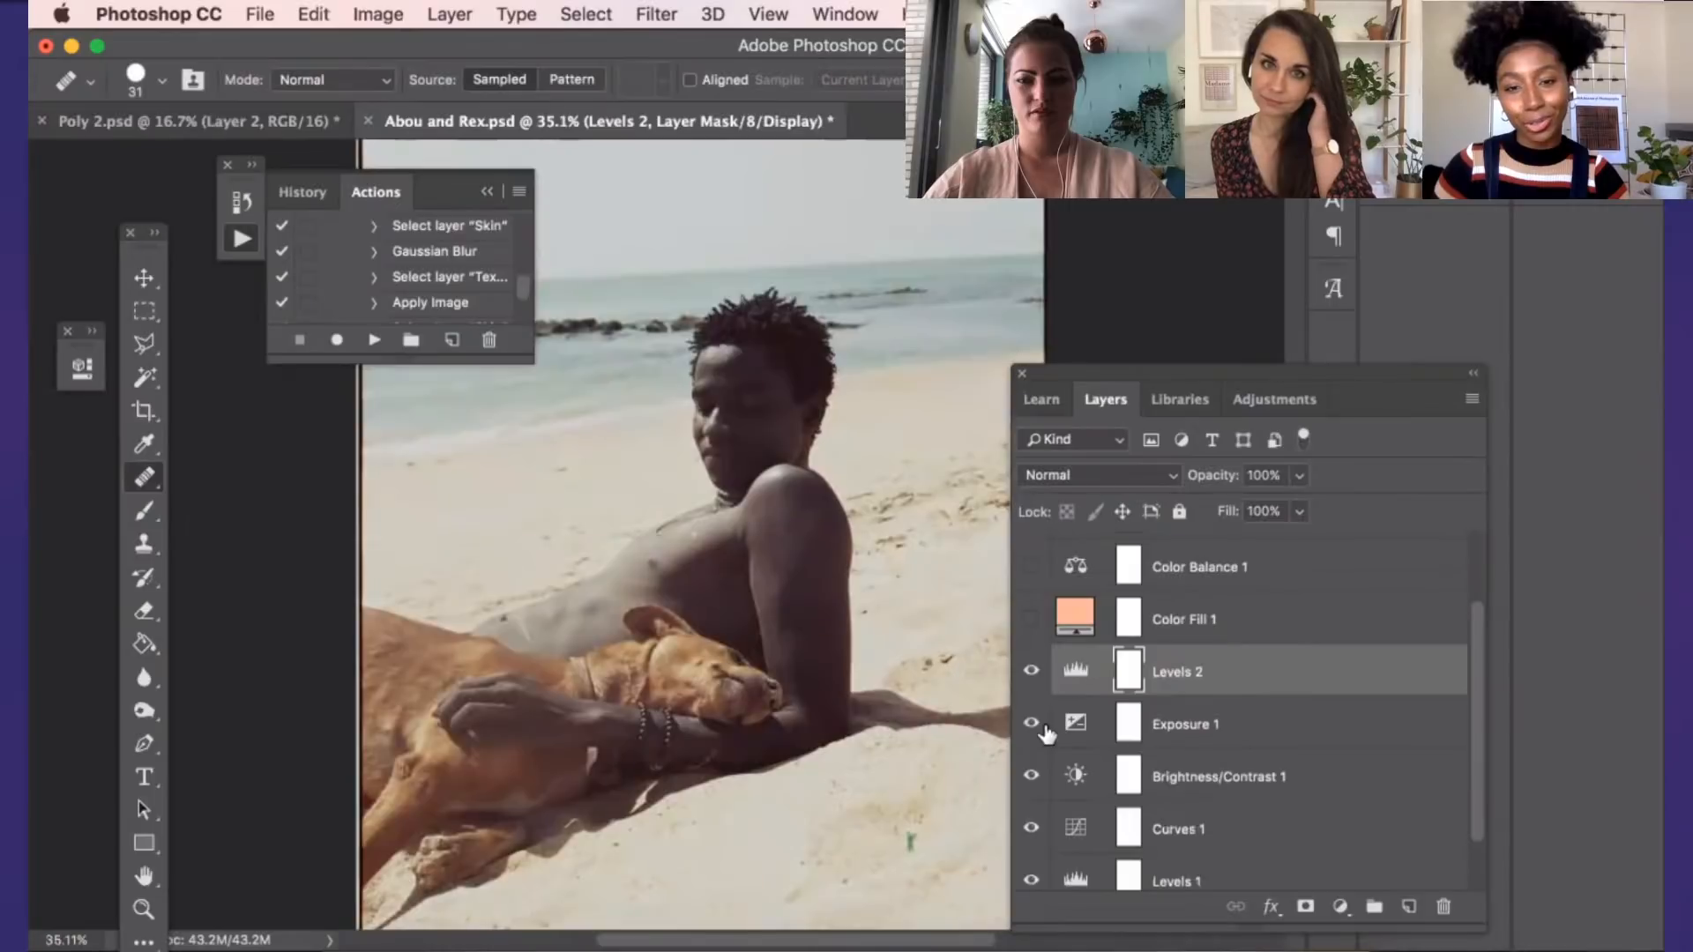
# Hide the Levels 2, Exposure 1, Brightness/Contrast 1, Curves 1 and Levels 1 layers, leaving only the Background layer shown
pyautogui.click(1031, 723)
pyautogui.click(1031, 780)
pyautogui.scroll(-1, 1031, 791)
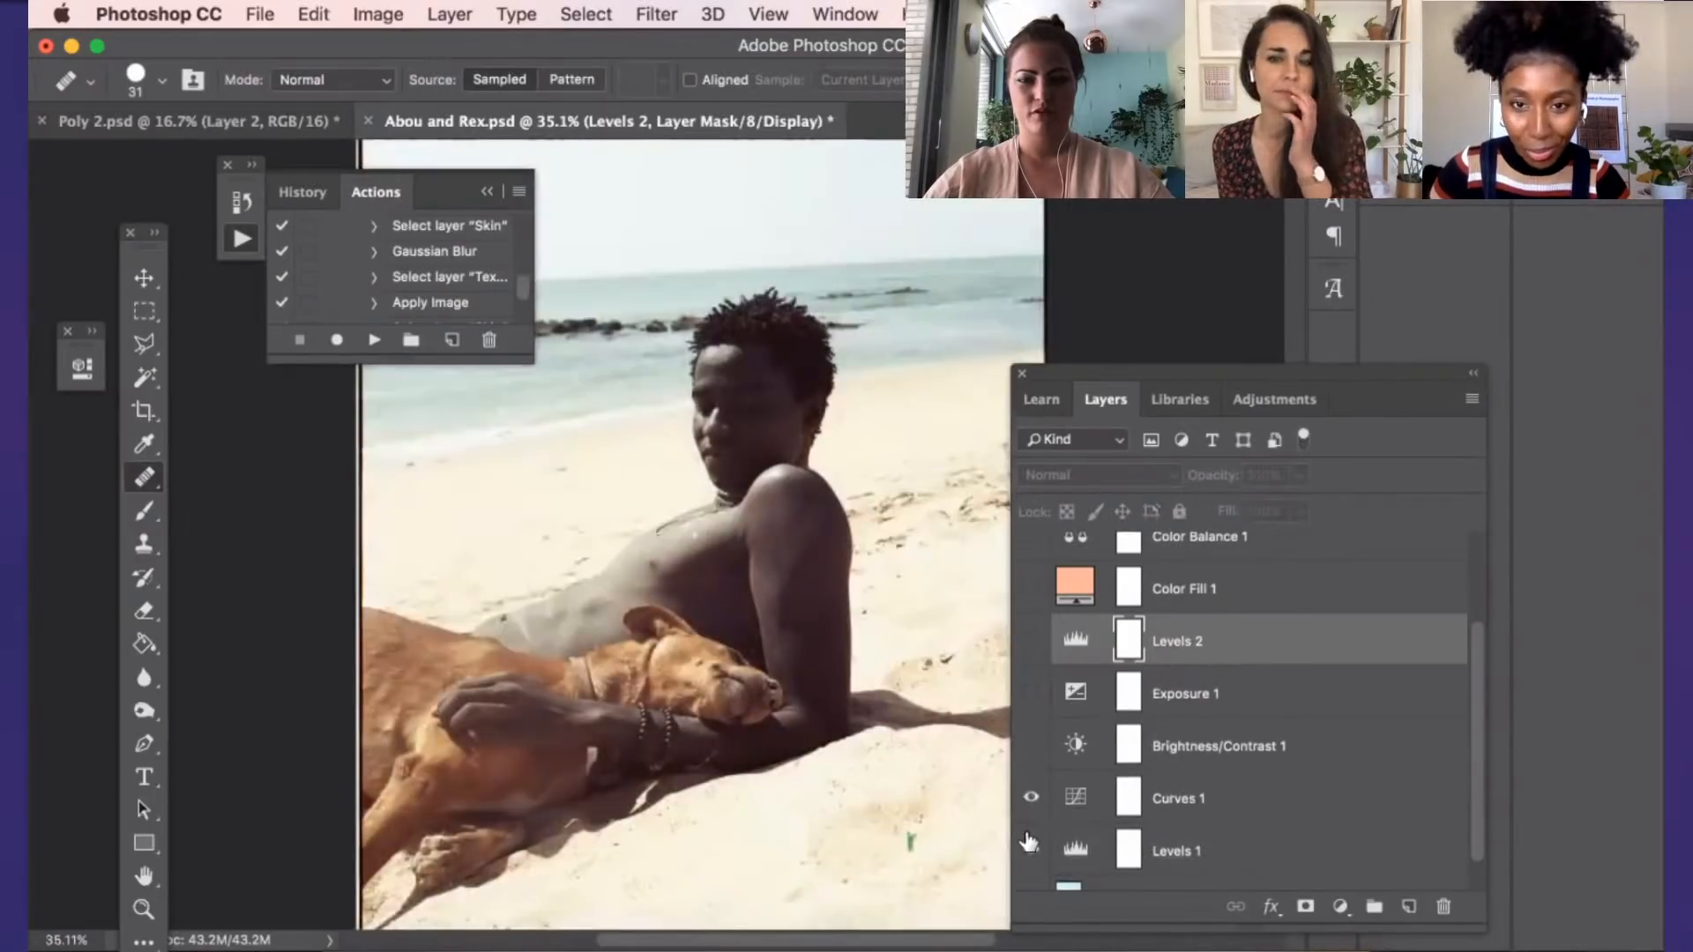
pyautogui.click(1031, 796)
pyautogui.click(1031, 849)
pyautogui.scroll(-1, 1031, 849)
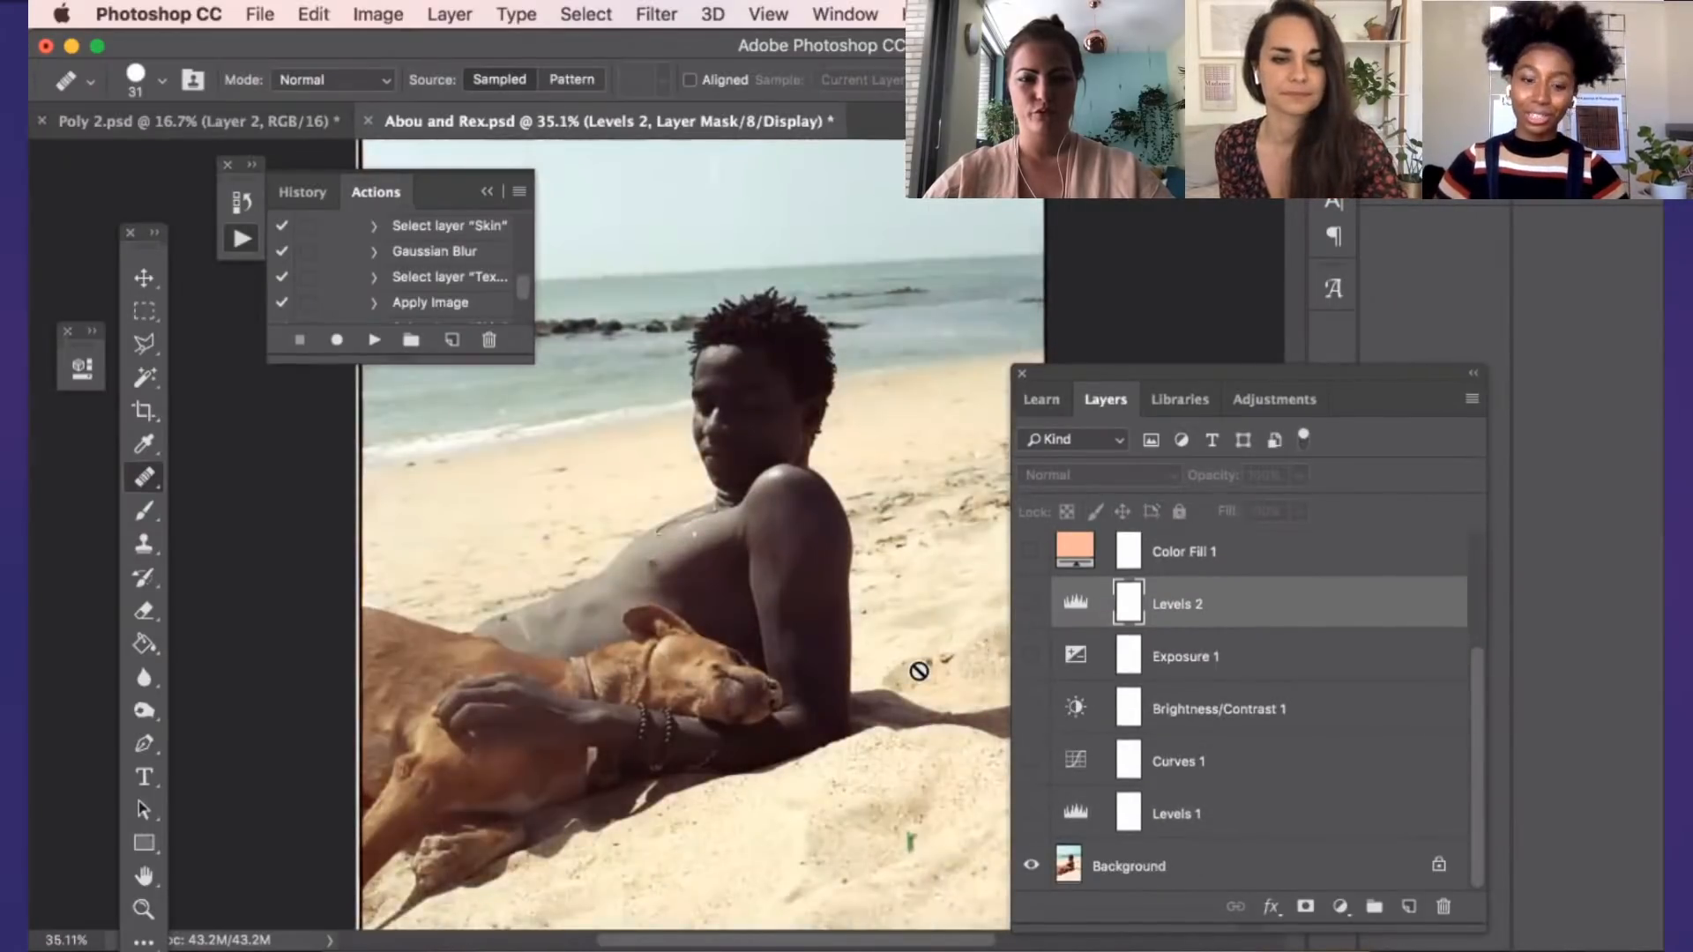
# View the unedited beach photo, then show the Levels 1, Curves 1 and Brightness/Contrast 1 layers in turn
pyautogui.scroll(-1, 914, 658)
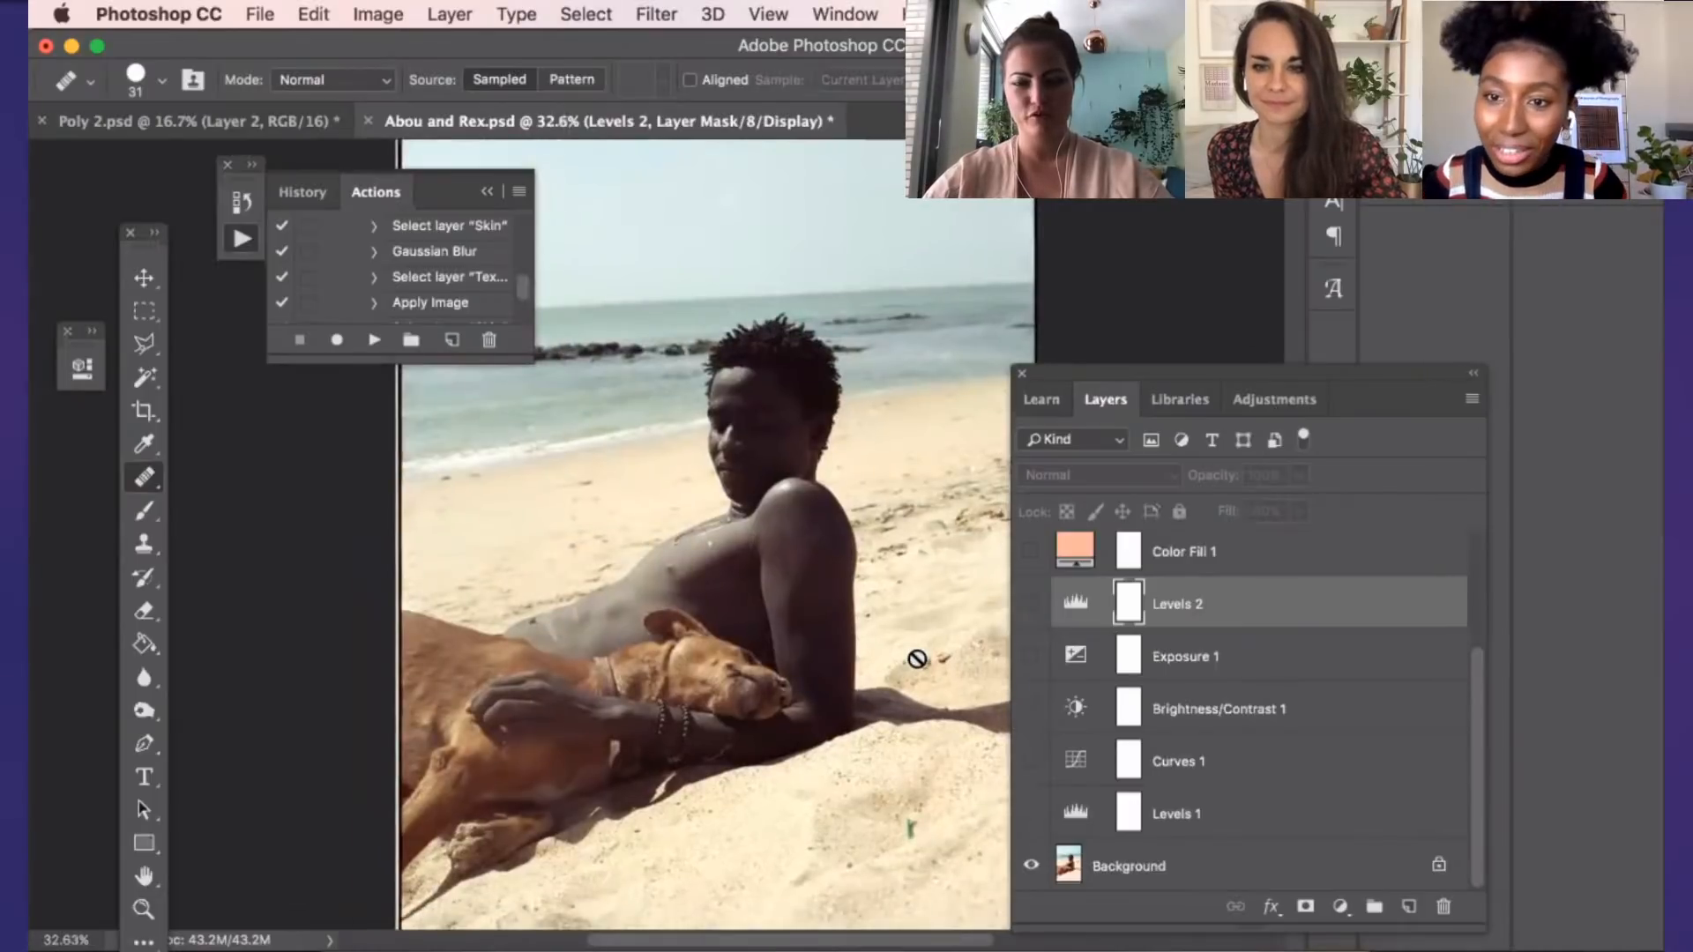
pyautogui.scroll(-1, 917, 659)
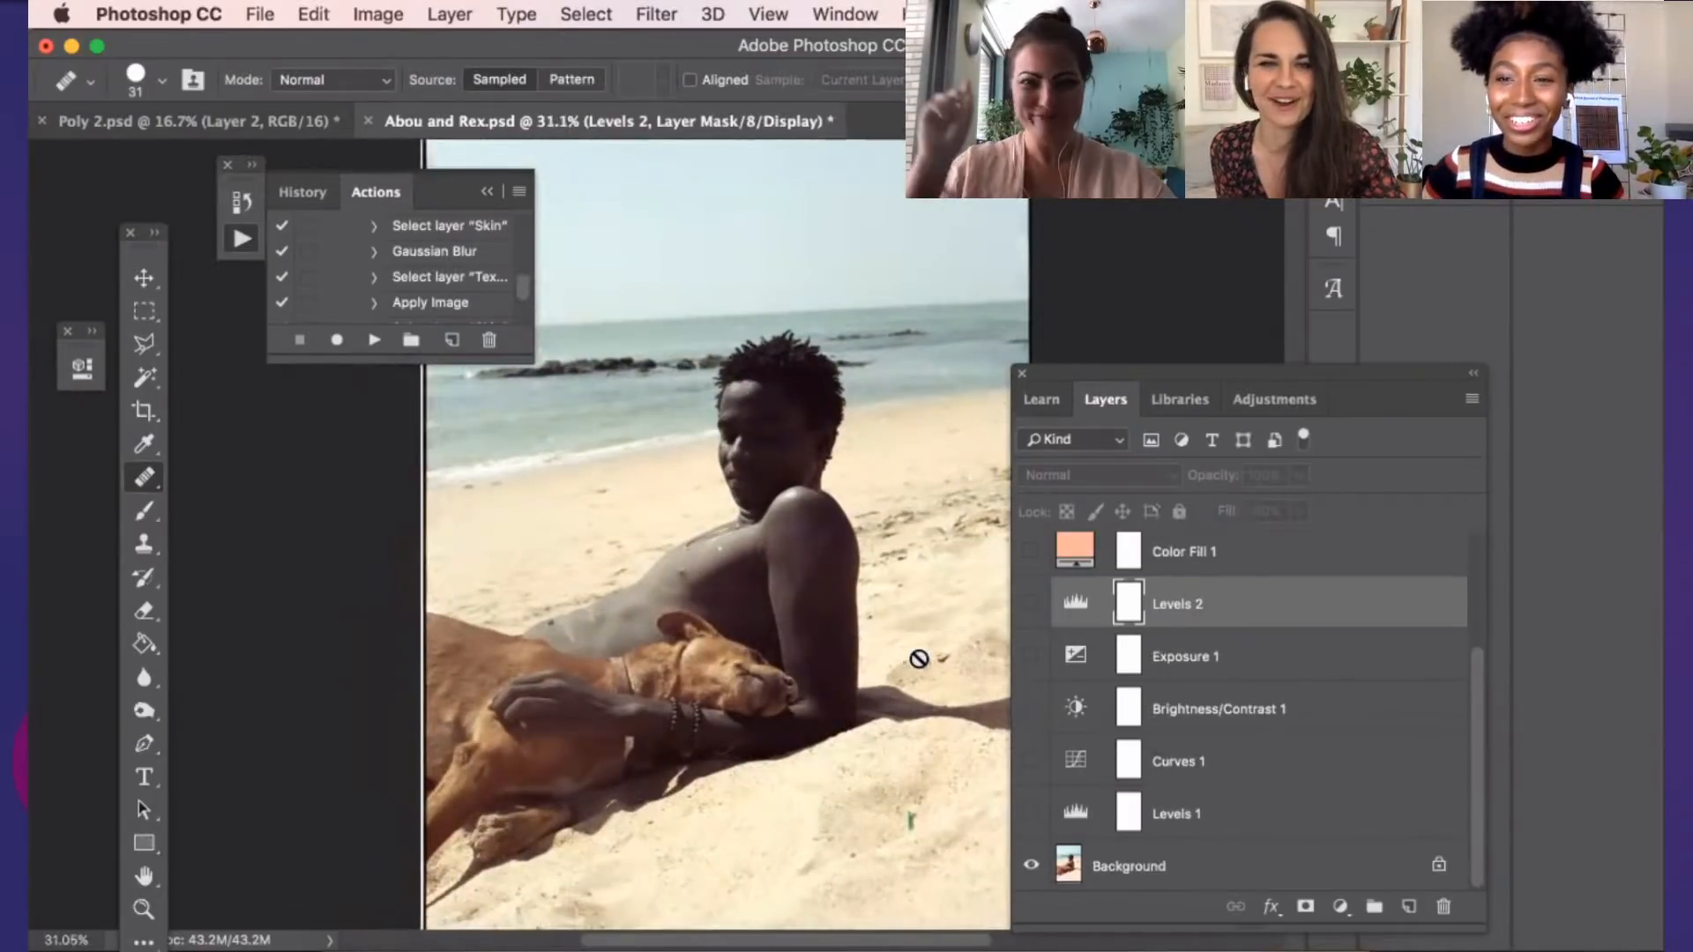
pyautogui.scroll(-1, 919, 659)
pyautogui.scroll(-2, 922, 657)
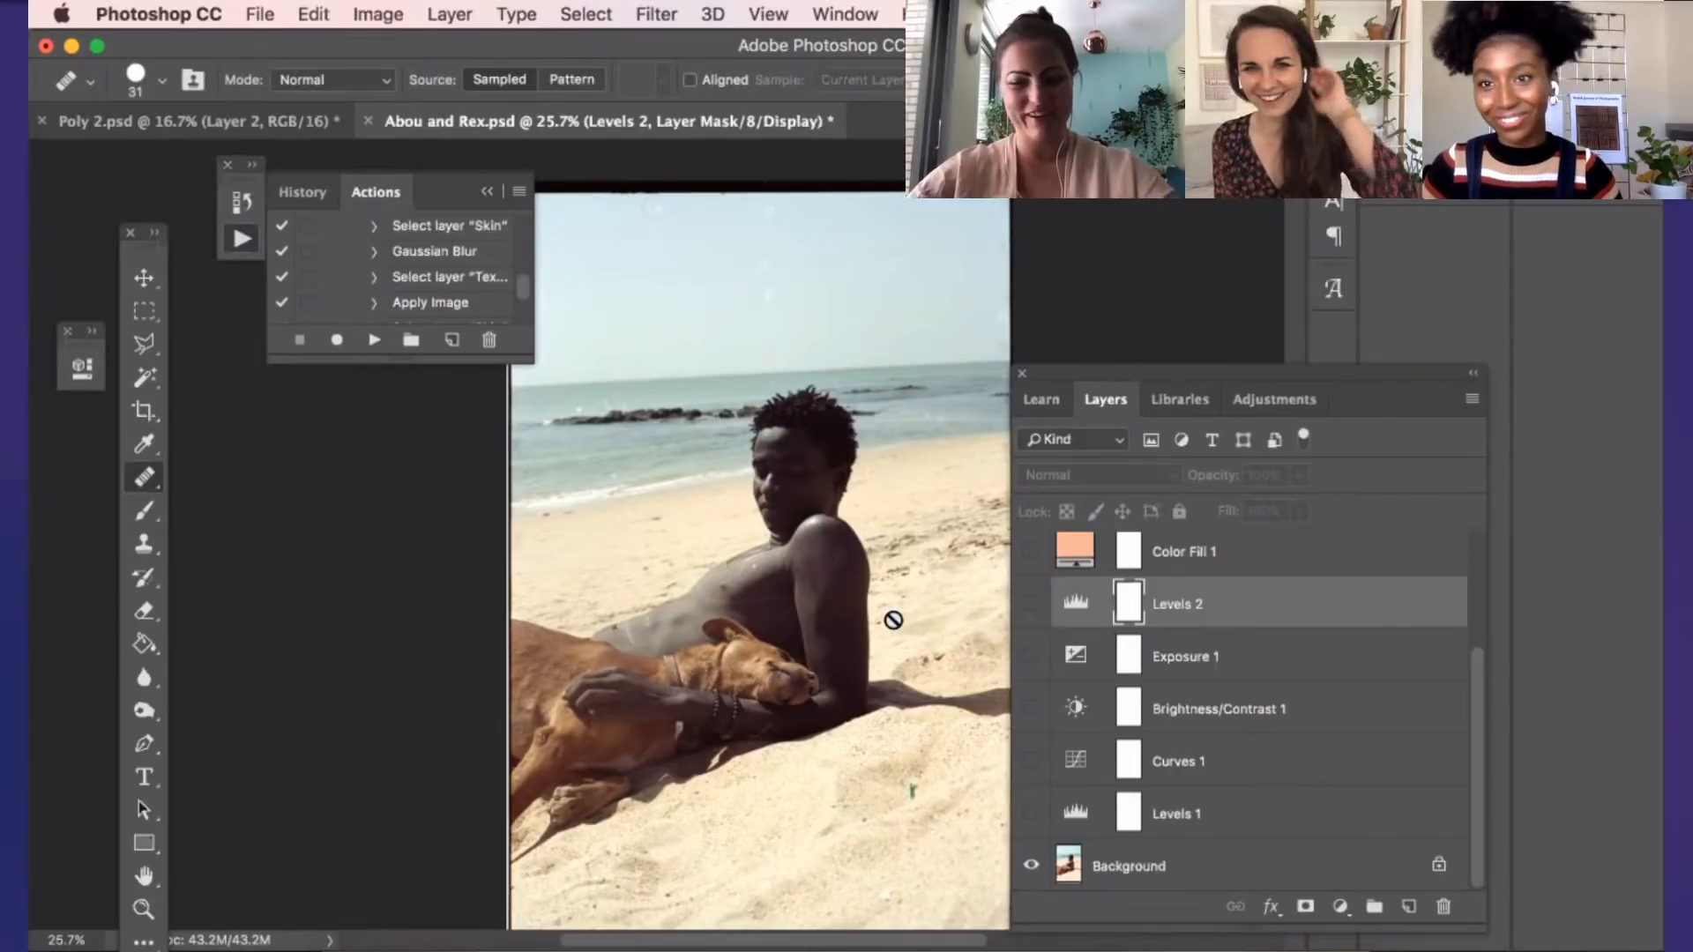
pyautogui.scroll(1, 895, 623)
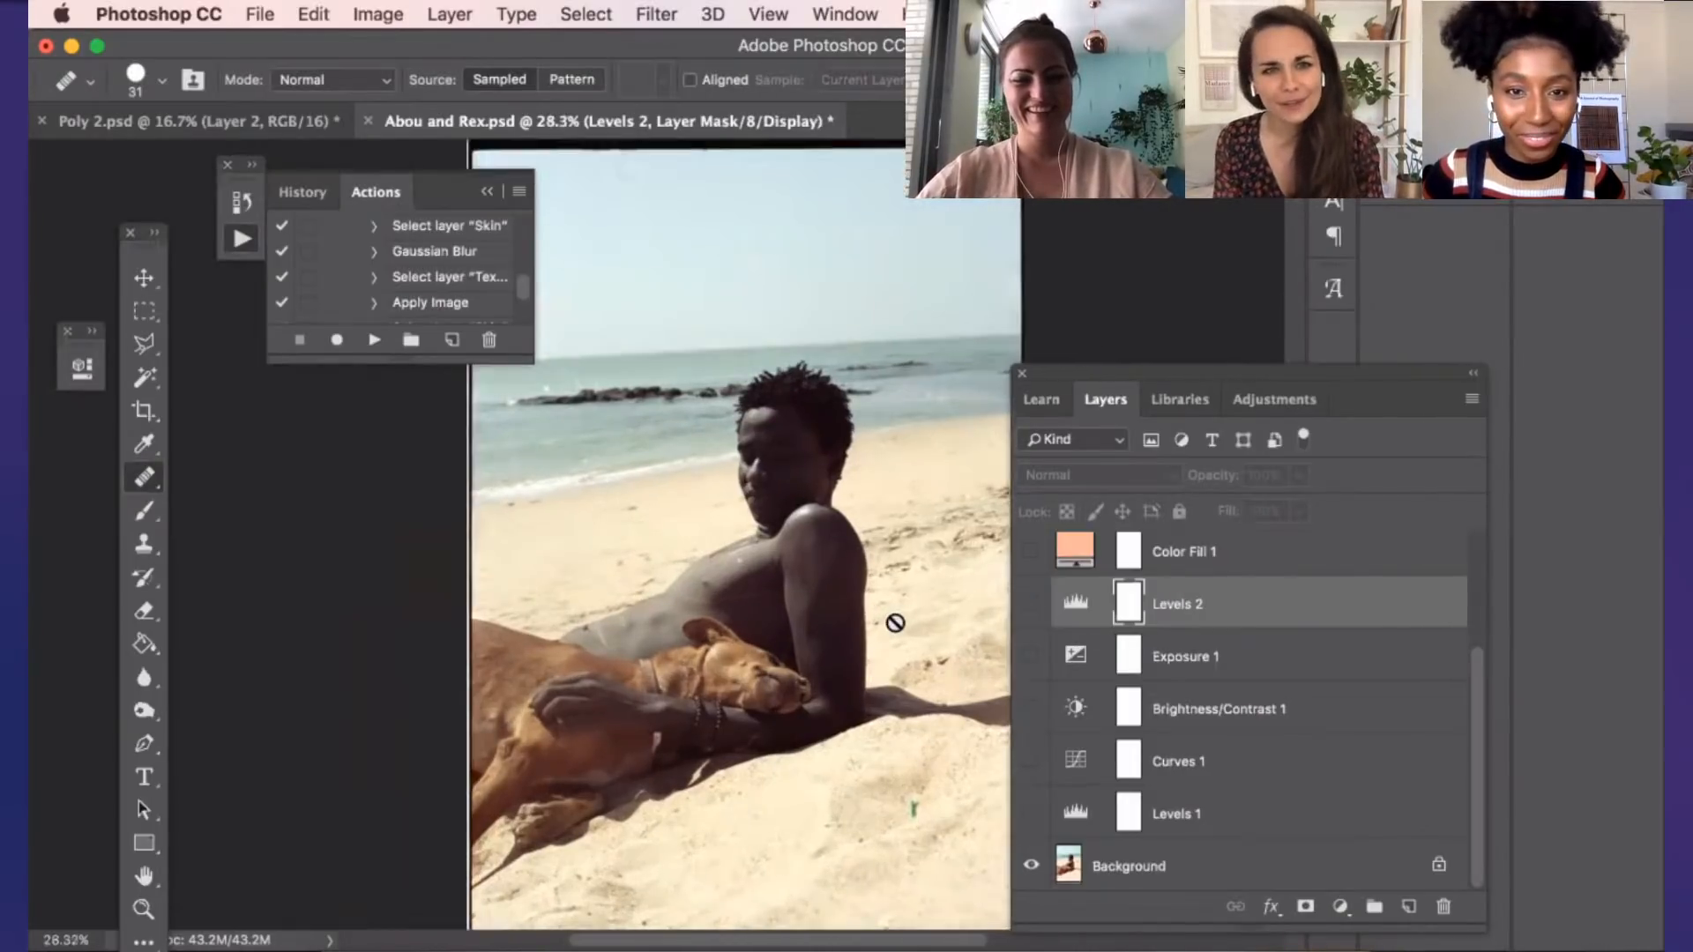
pyautogui.scroll(1, 892, 624)
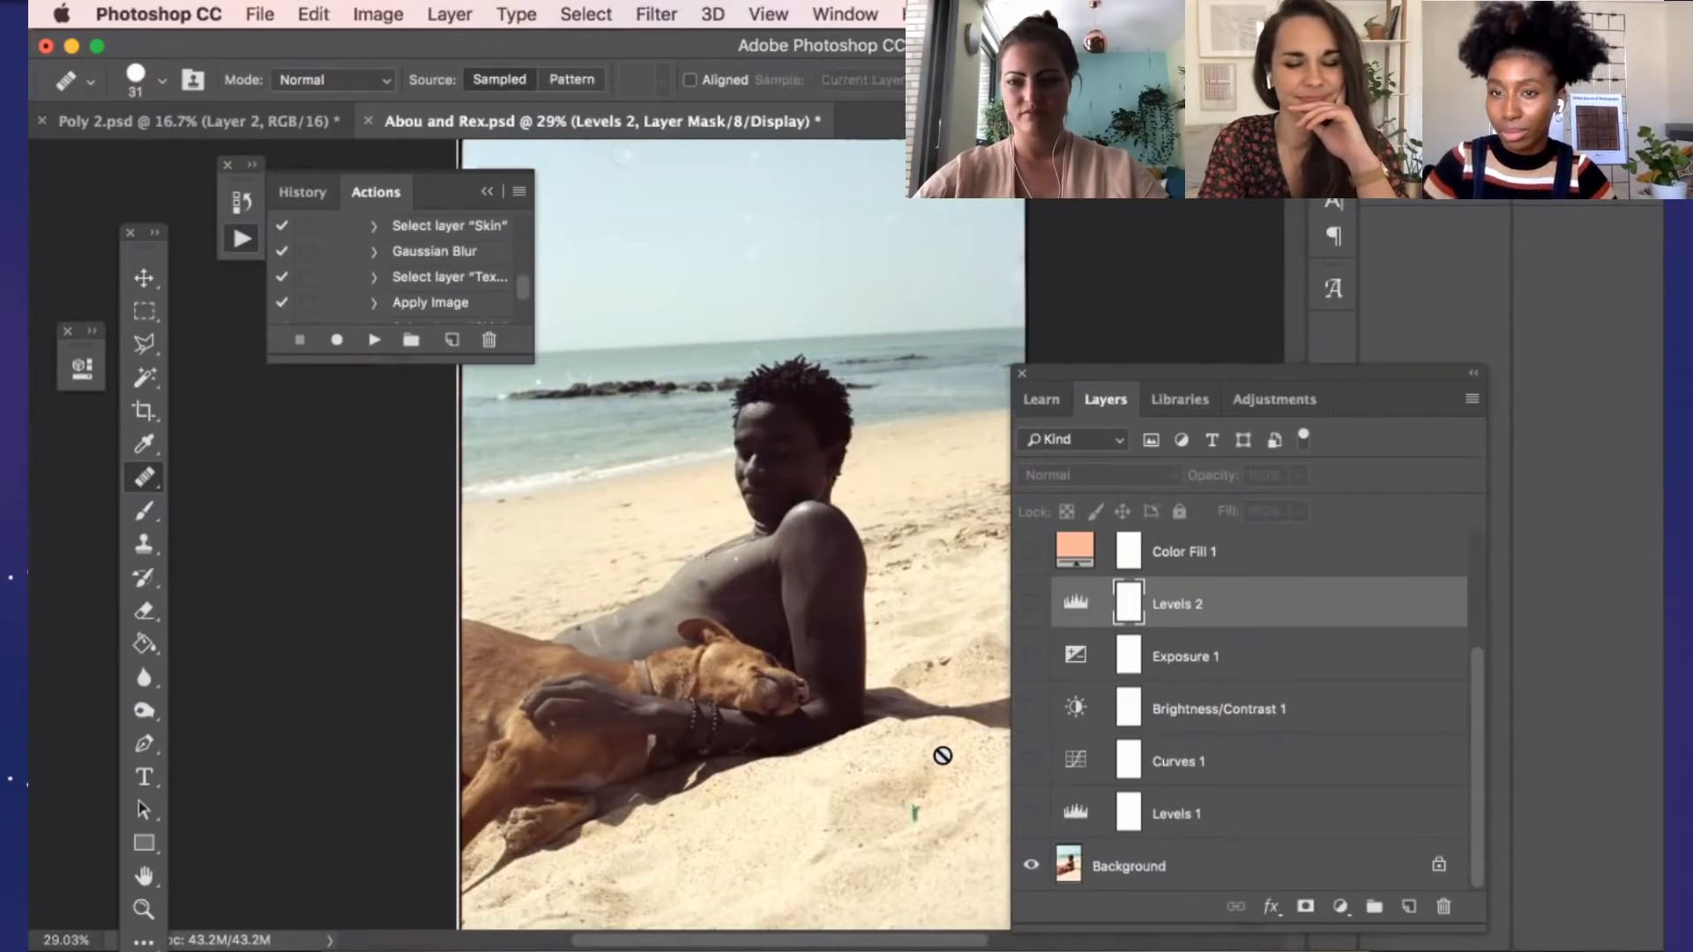
pyautogui.click(1031, 812)
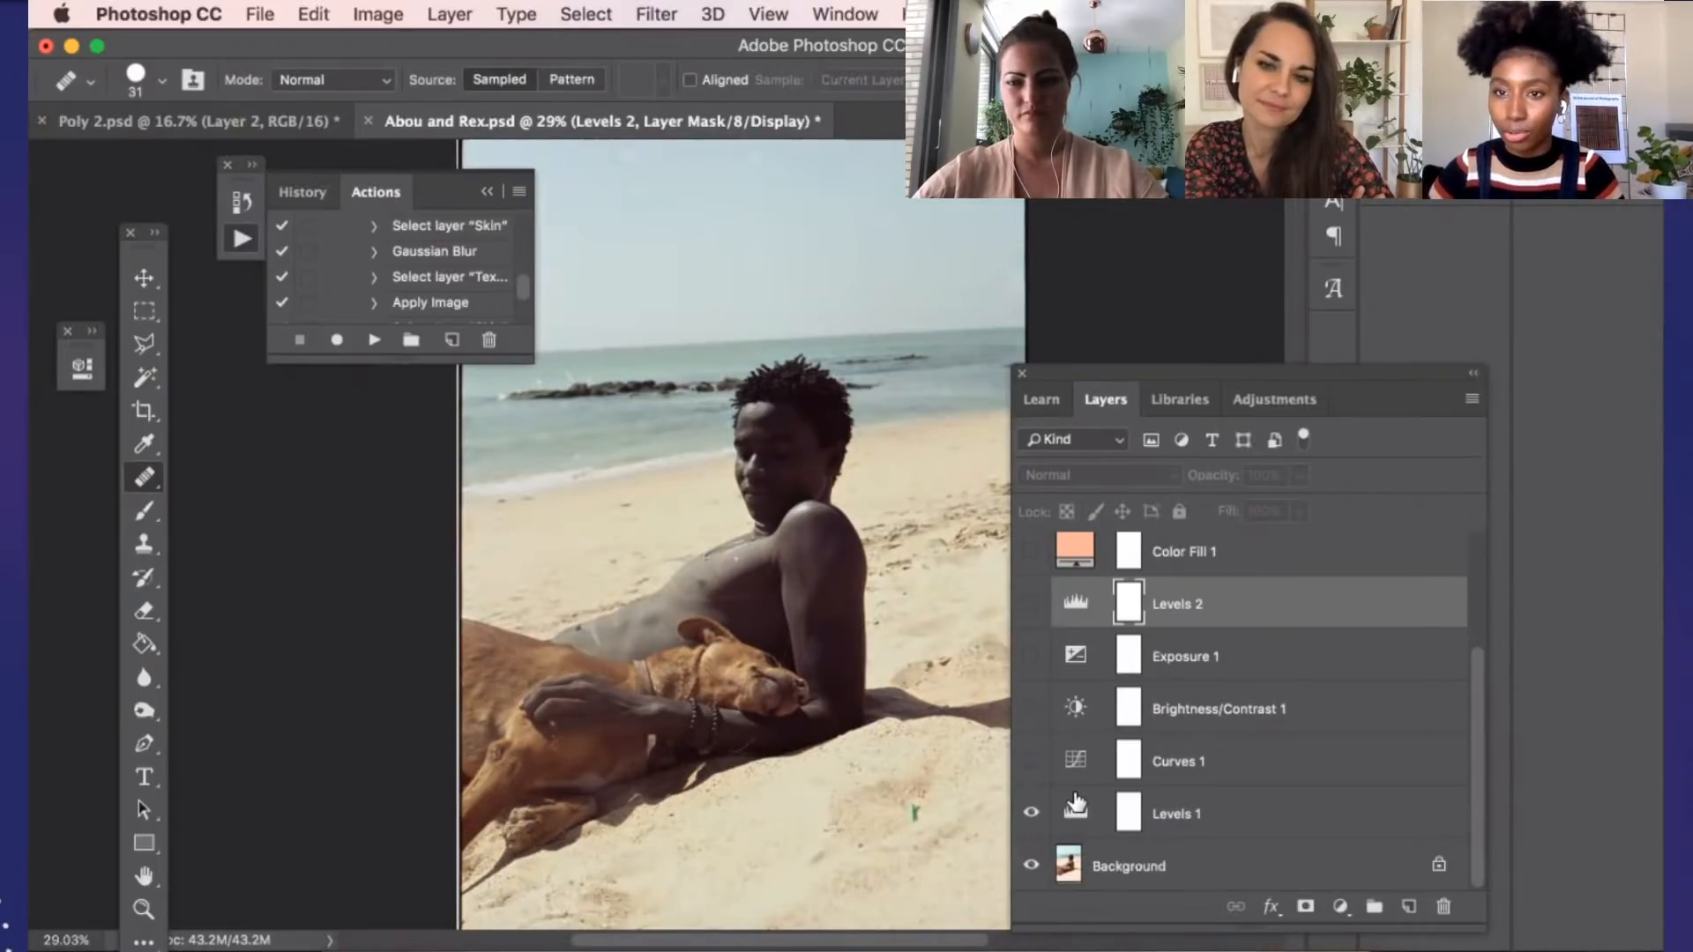
pyautogui.click(1034, 767)
pyautogui.click(1030, 707)
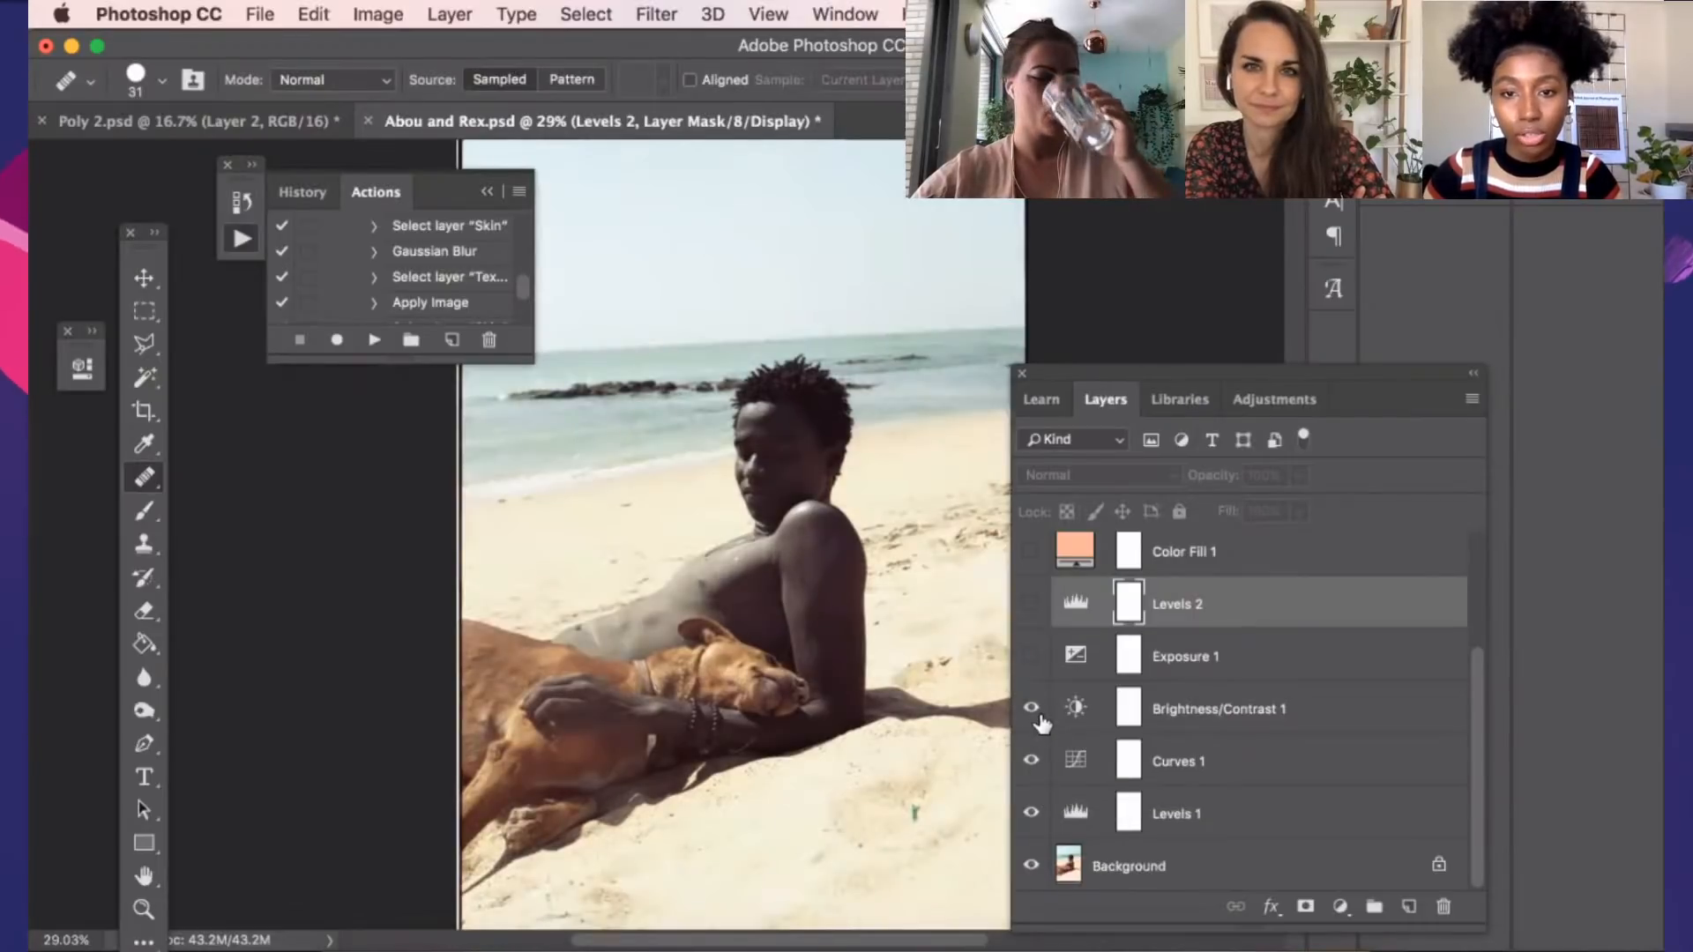
# Show the Exposure 1 layer, toggle it off and on to compare its effect, and show the Levels 2 layer
pyautogui.click(1031, 656)
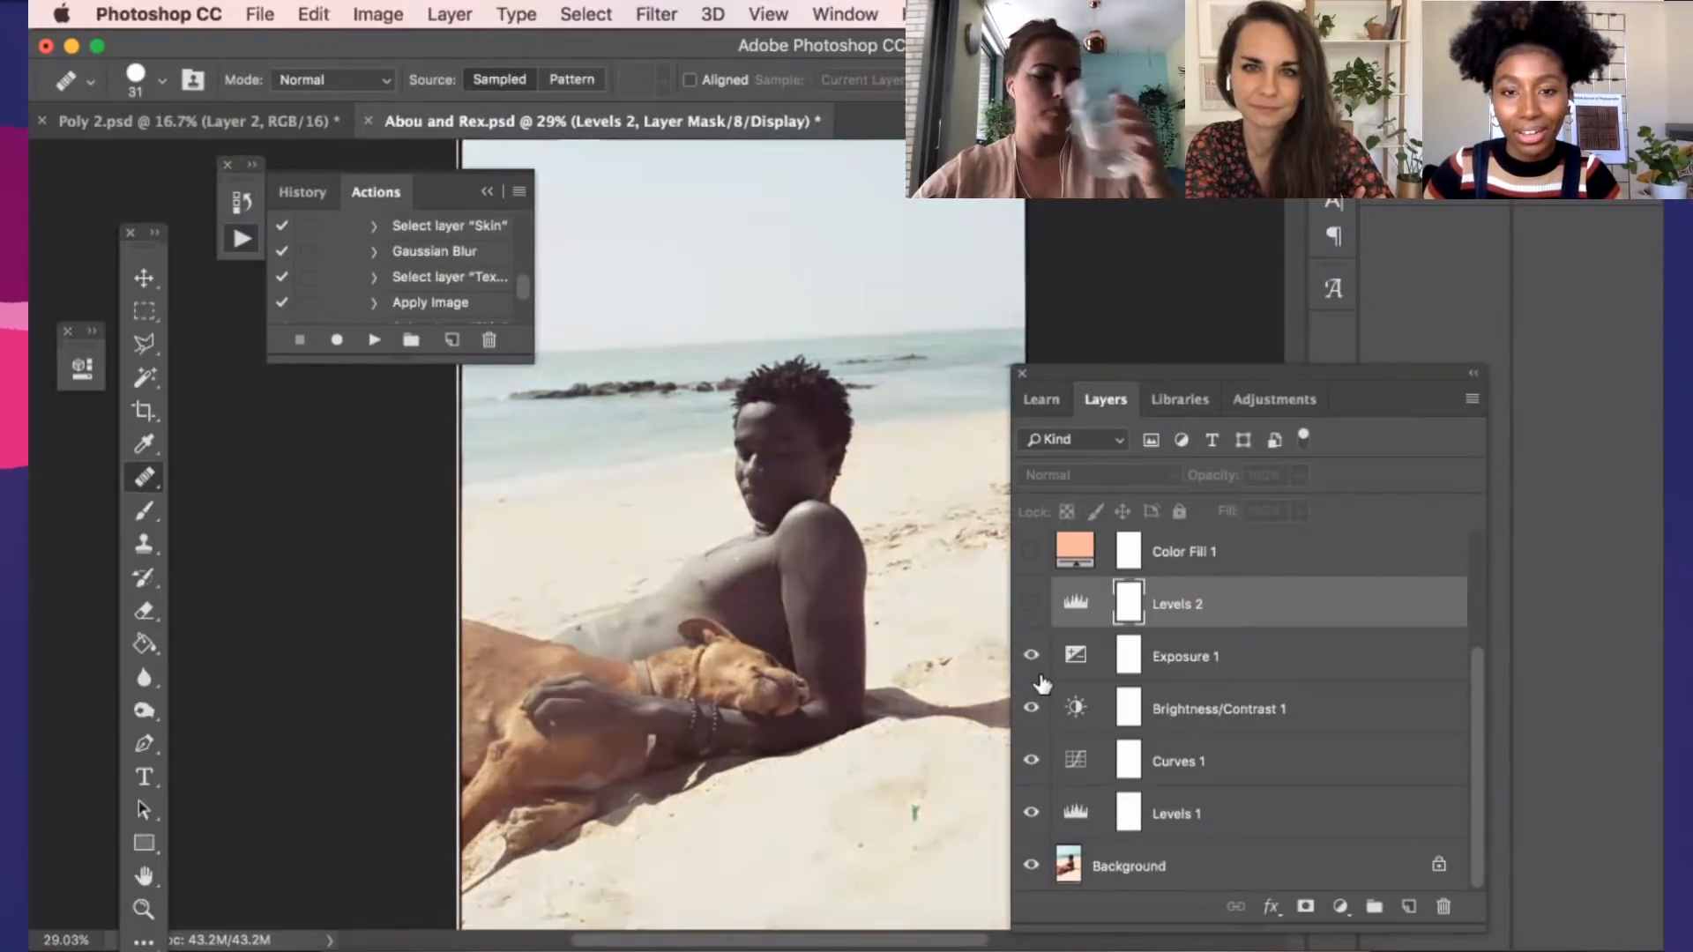
pyautogui.click(1034, 658)
pyautogui.click(1037, 663)
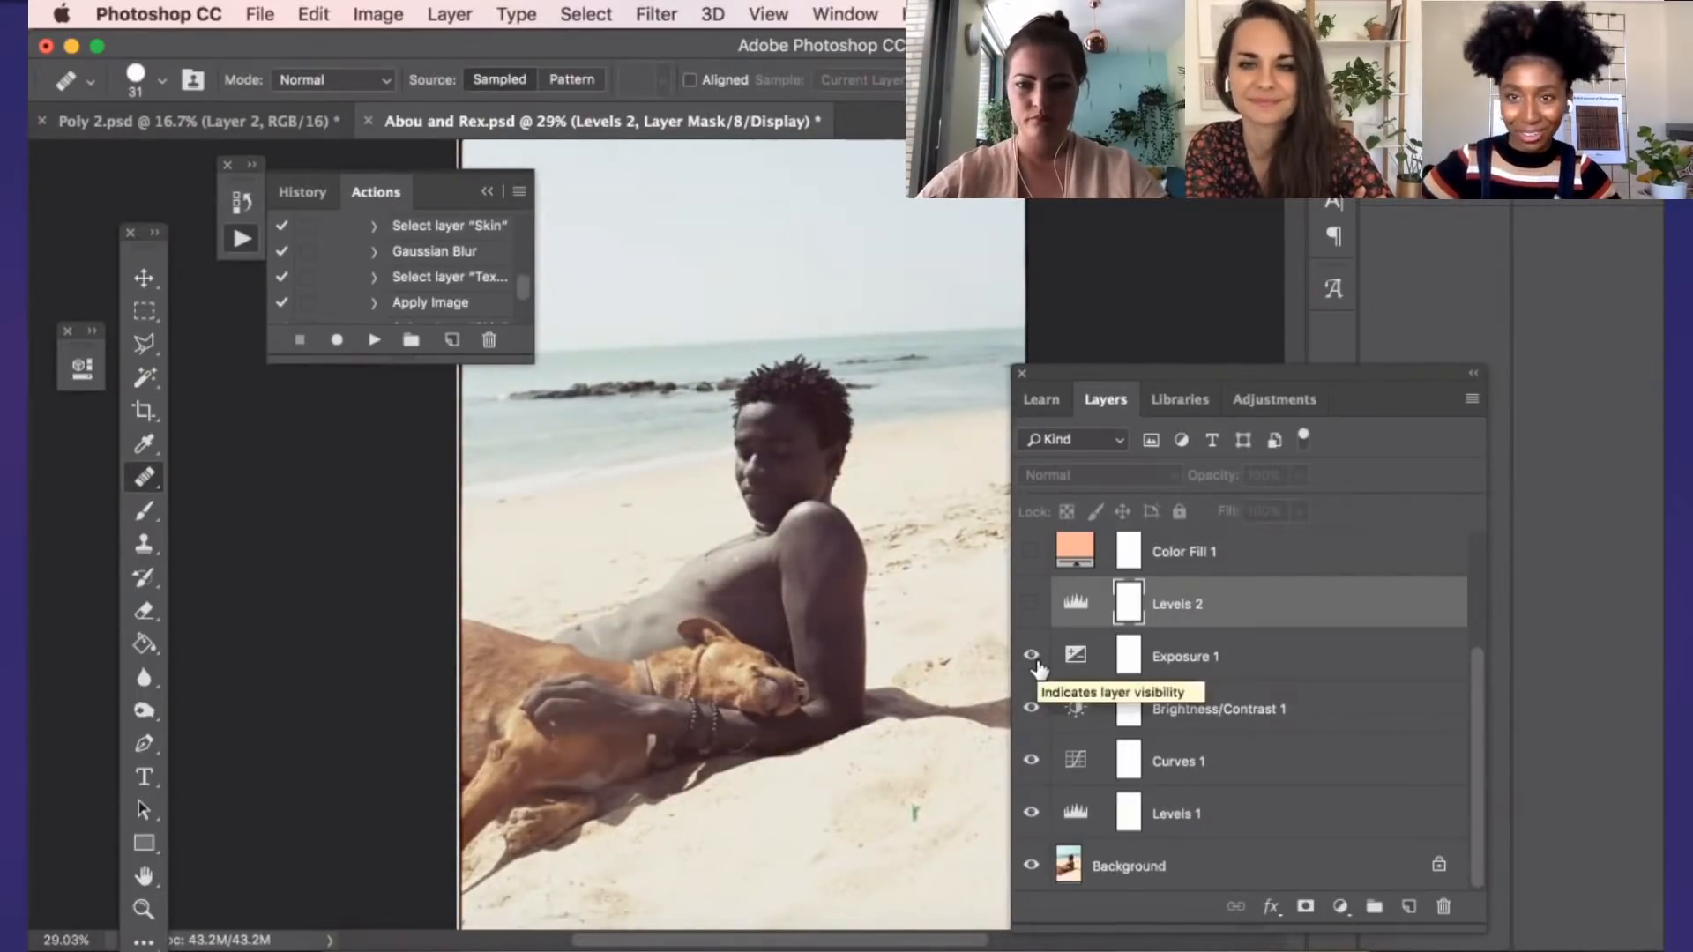
pyautogui.scroll(1, 1026, 670)
pyautogui.scroll(1, 1028, 665)
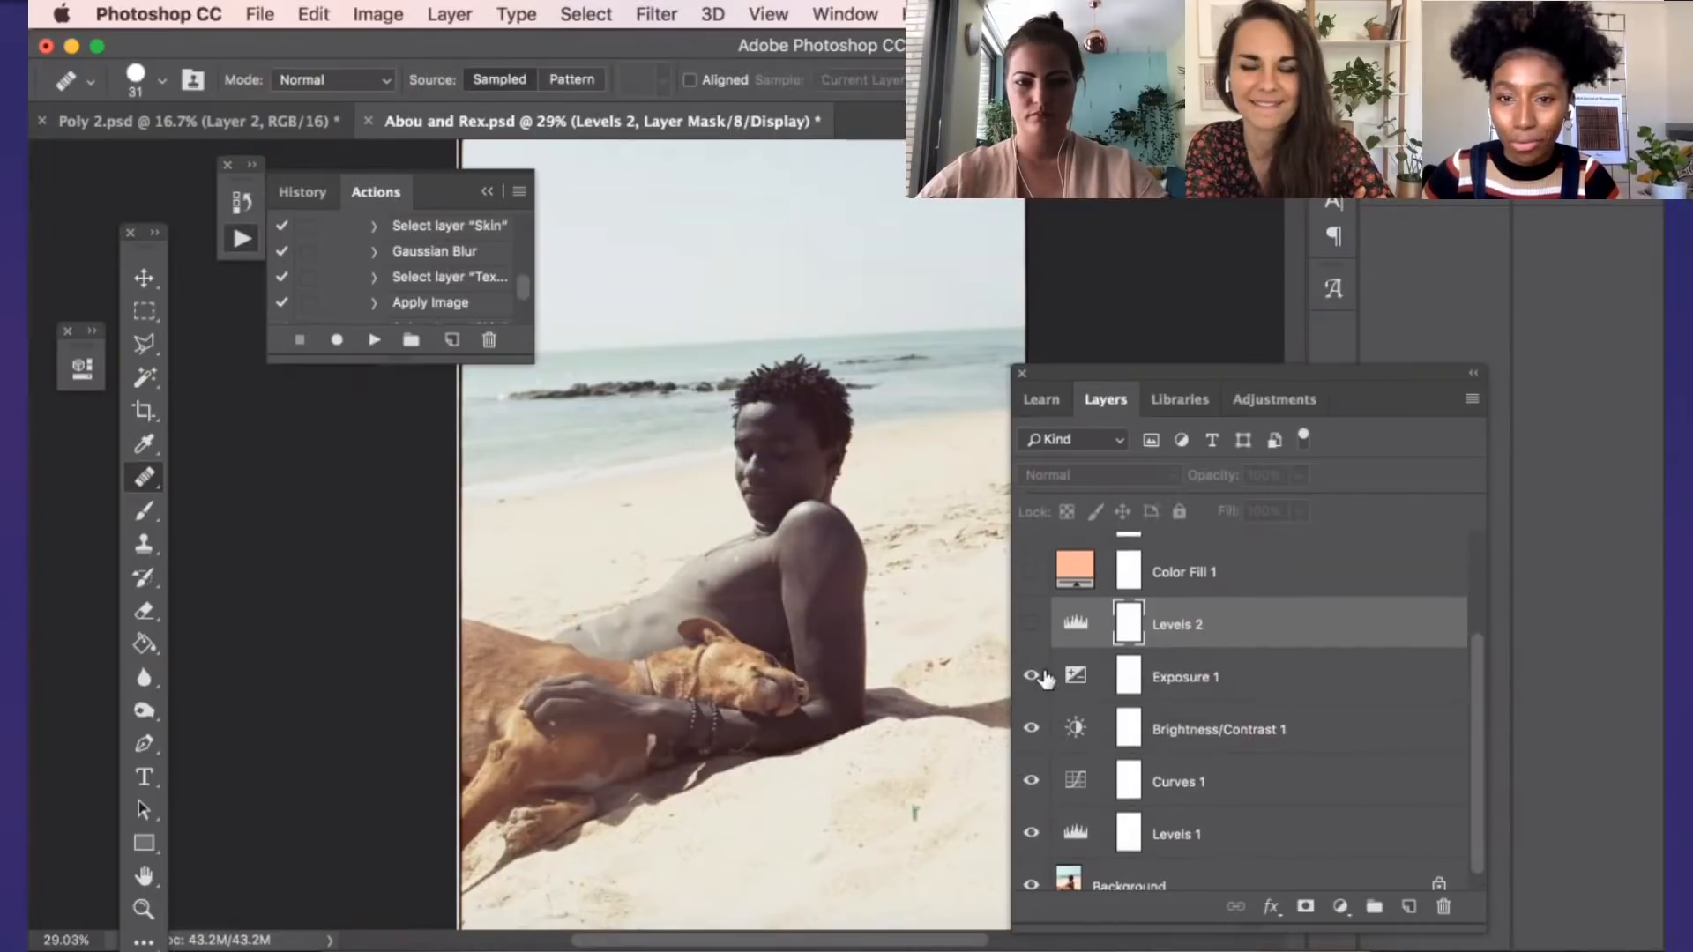
pyautogui.click(1032, 647)
pyautogui.scroll(2, 1037, 657)
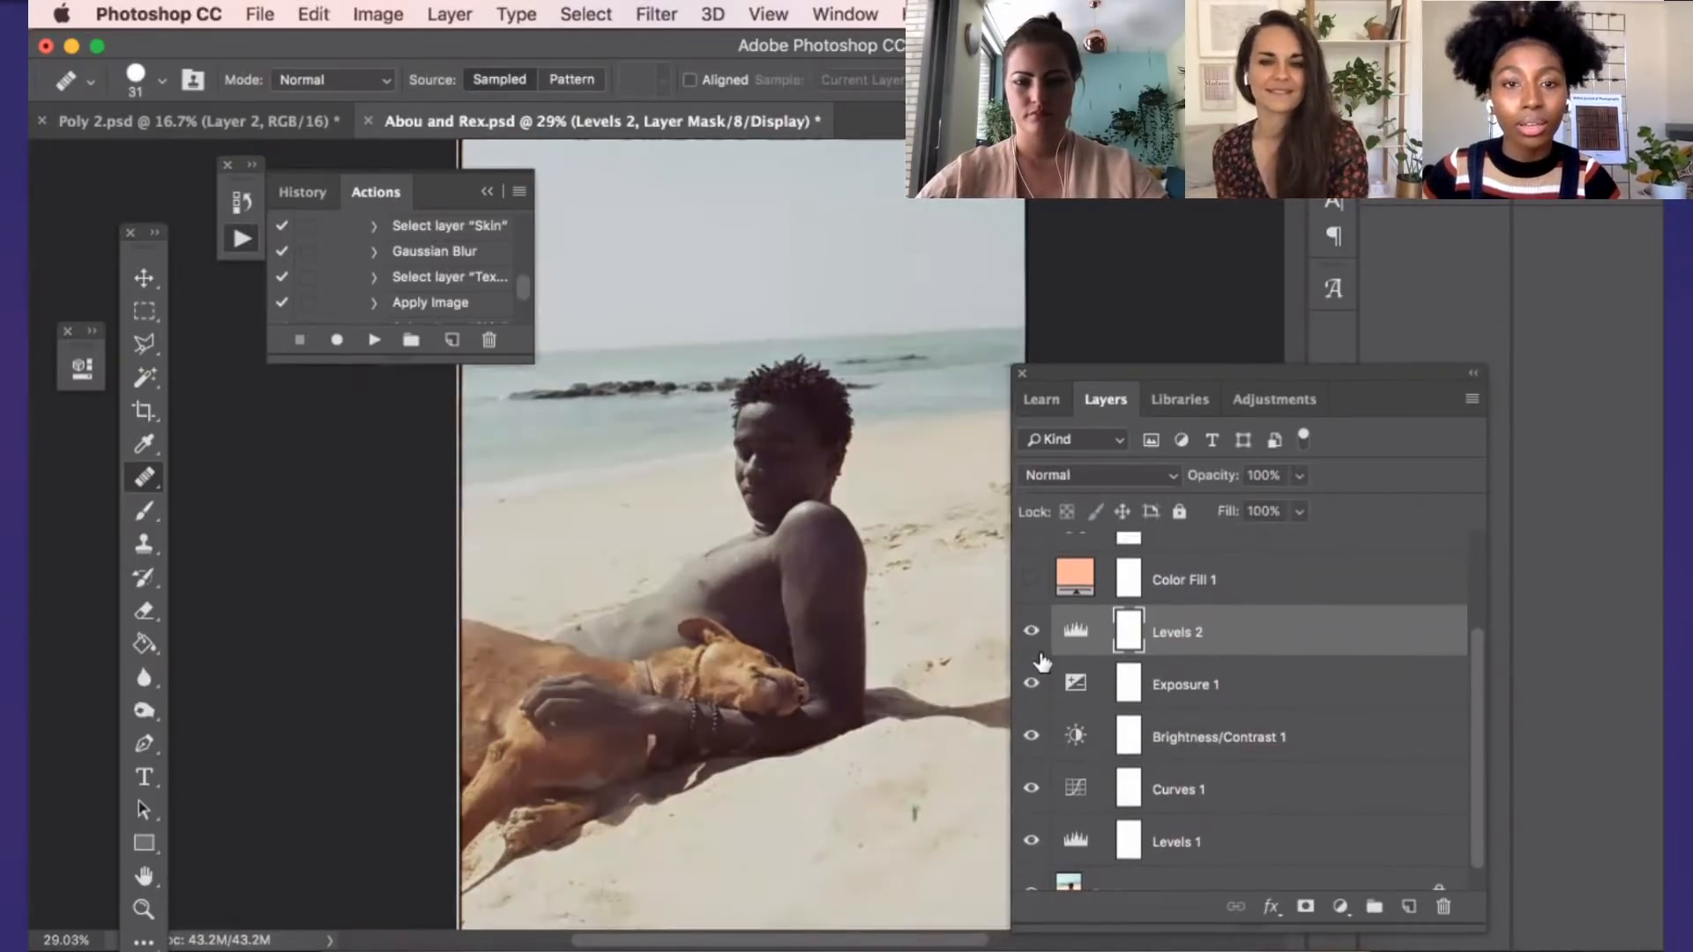
# Show the Color Fill 1 layer, select it and keep its blend mode set to Soft Light
pyautogui.scroll(4, 1039, 660)
pyautogui.click(1029, 642)
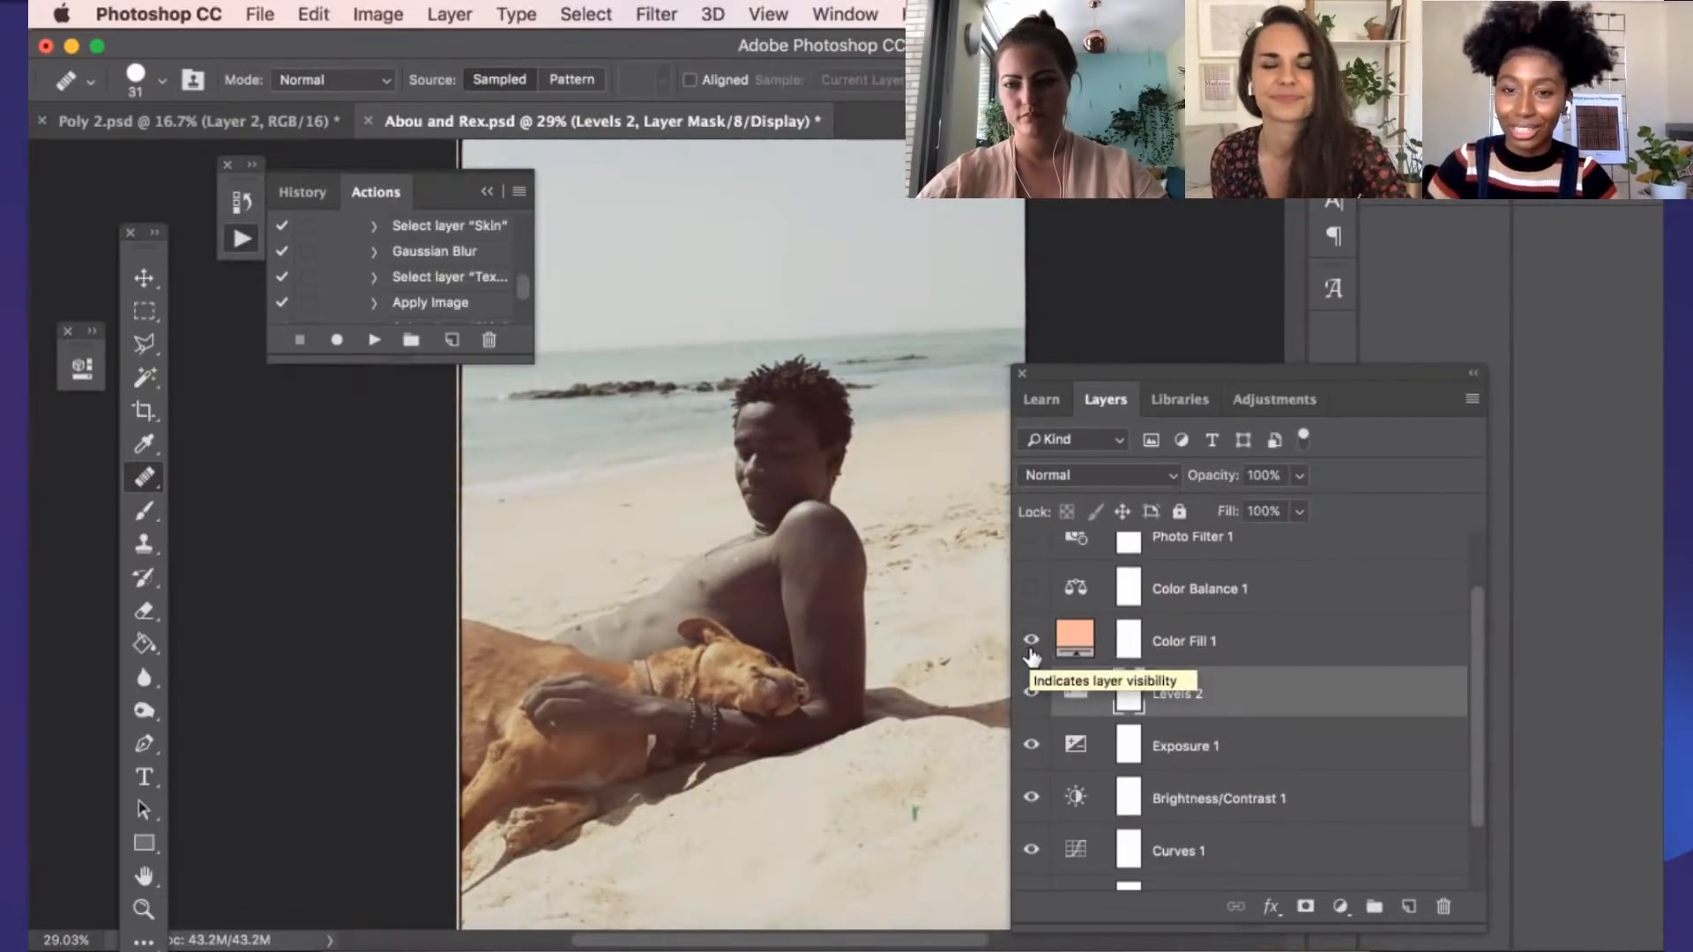
pyautogui.click(1197, 644)
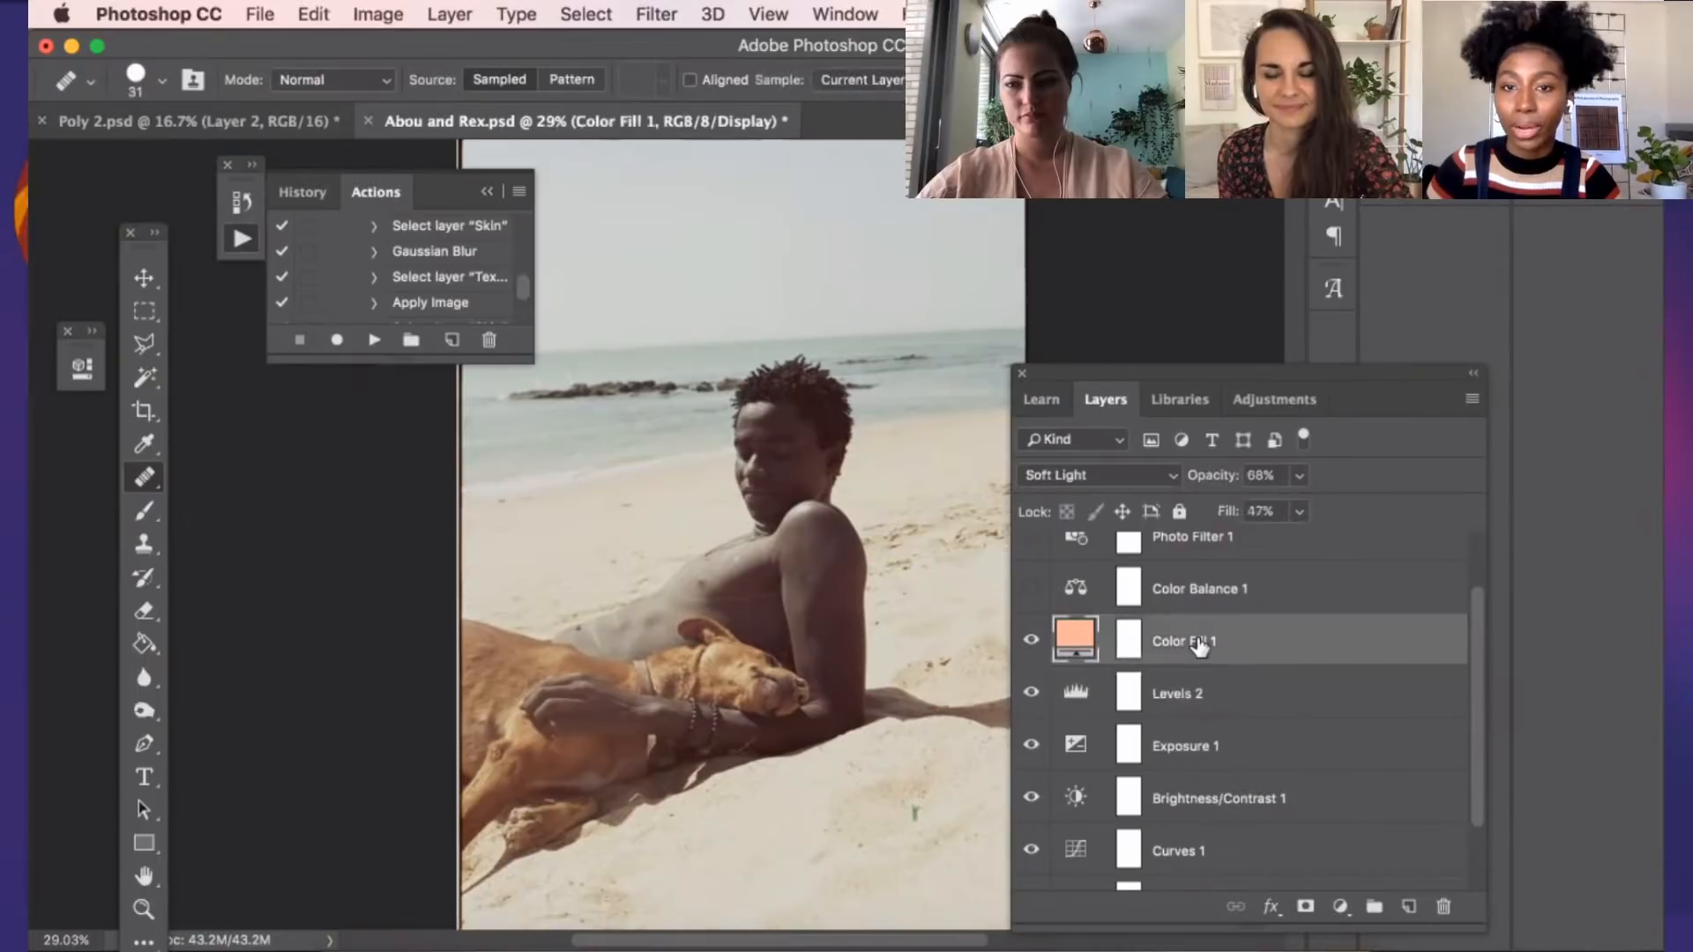
pyautogui.click(1169, 479)
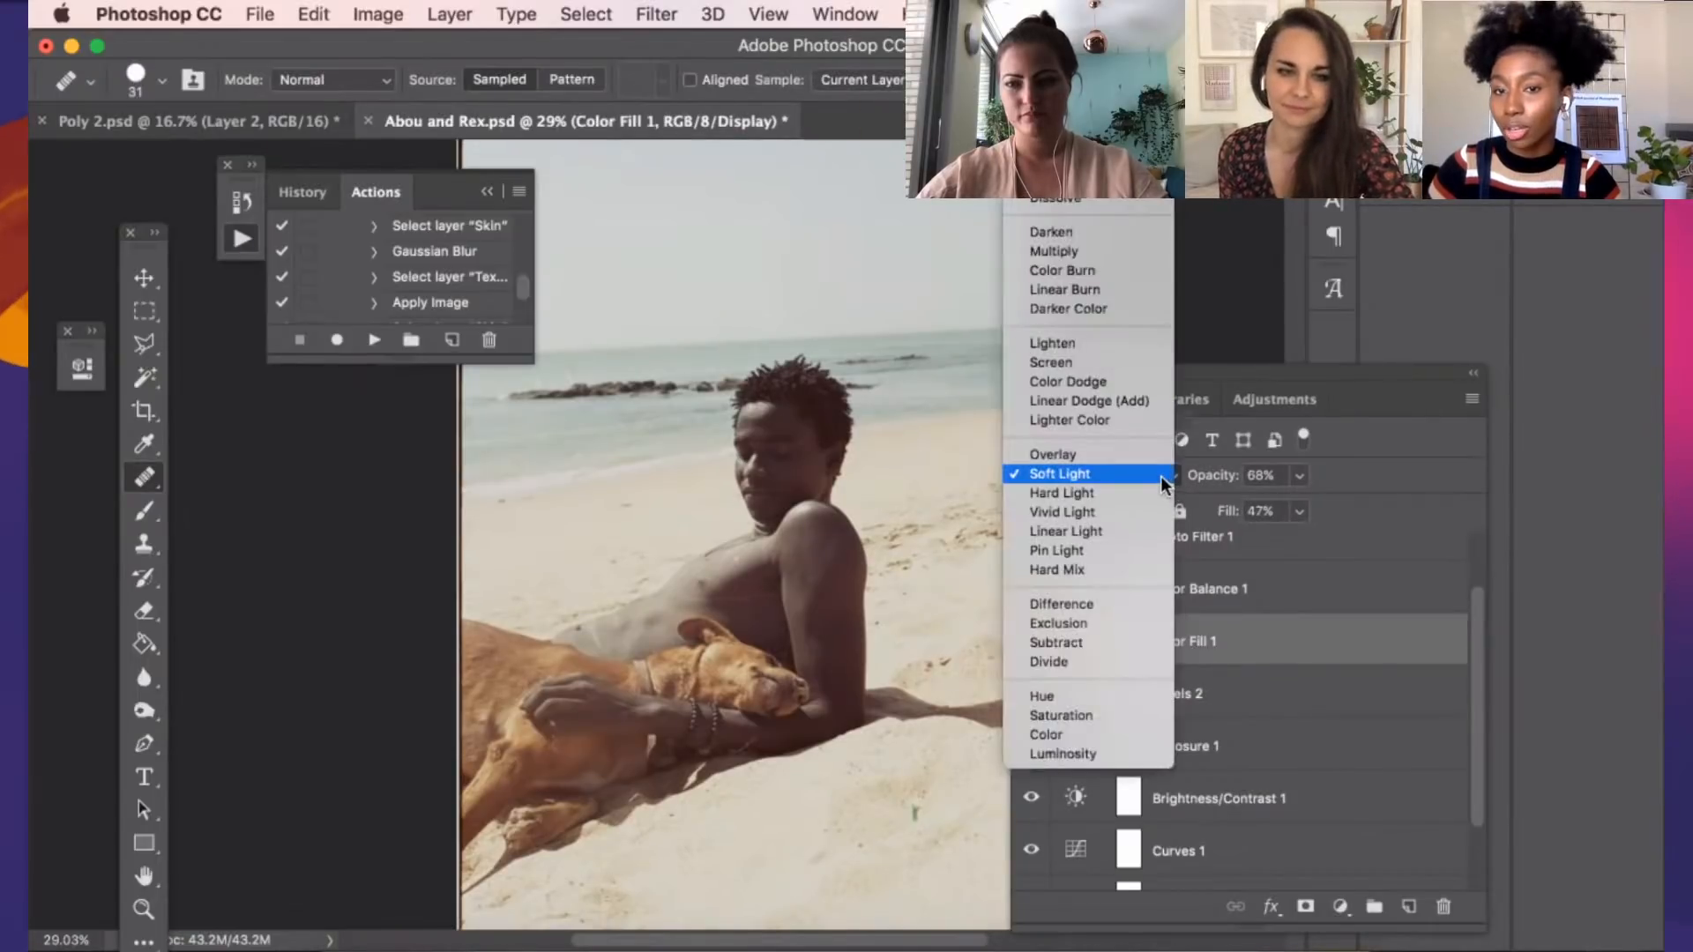
pyautogui.click(1160, 476)
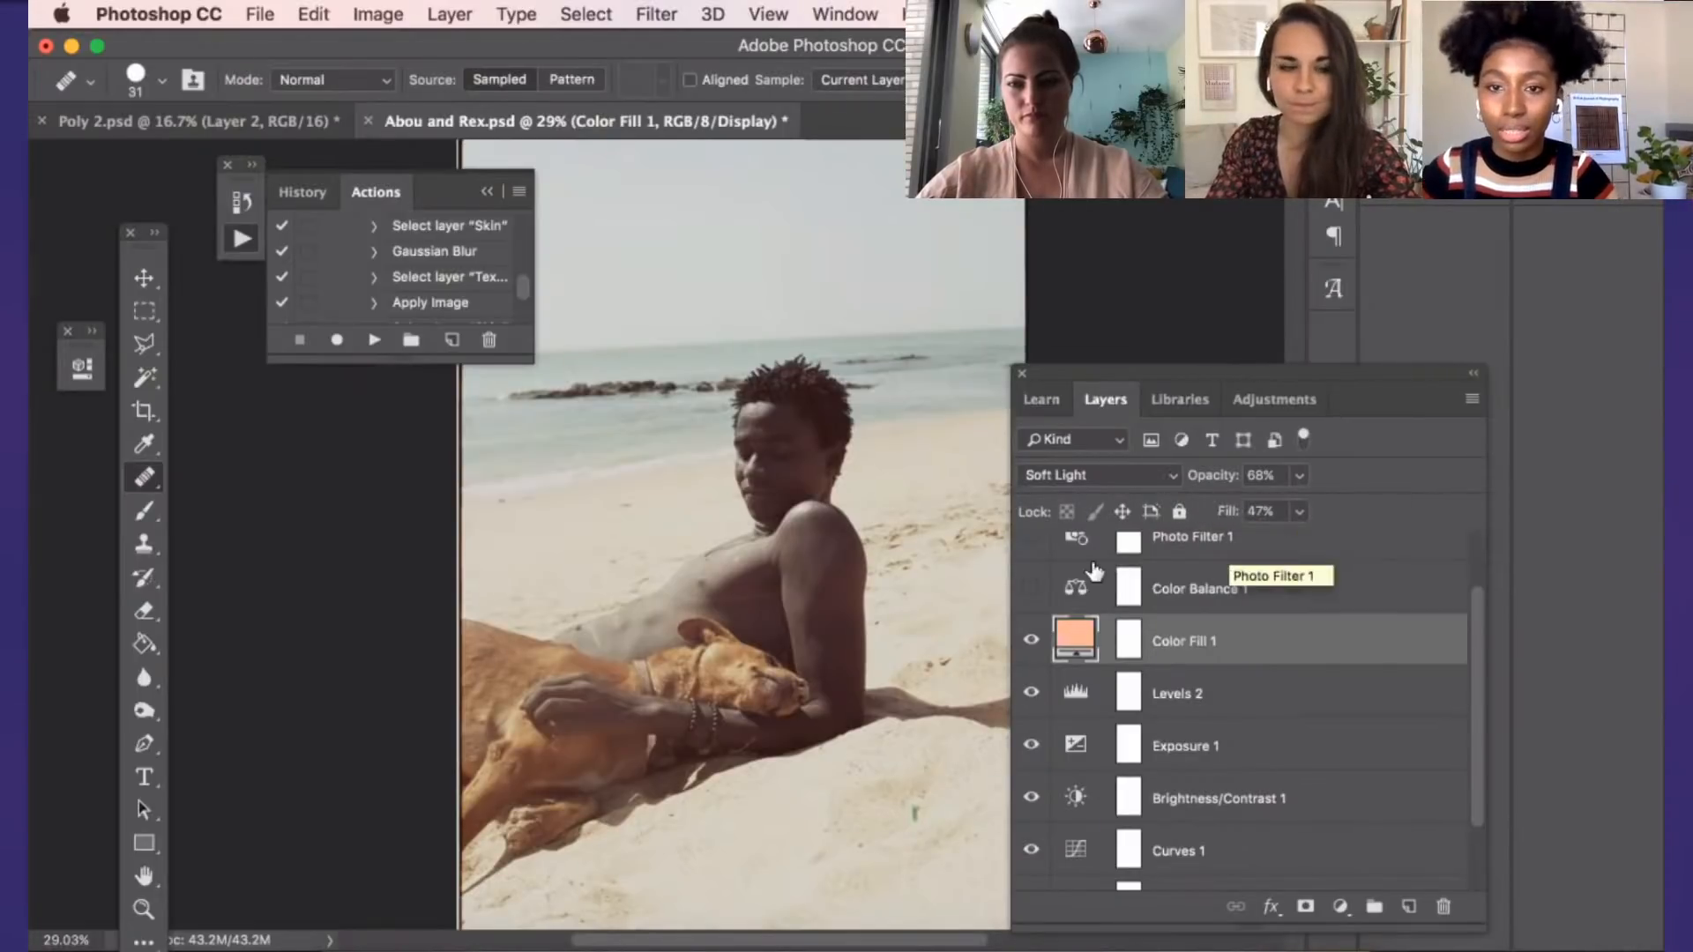
# Show the Color Balance 1, Photo Filter 1 and Hue/Saturation 1 layers in turn to restore the full color grade
pyautogui.scroll(1, 1045, 615)
pyautogui.click(1032, 603)
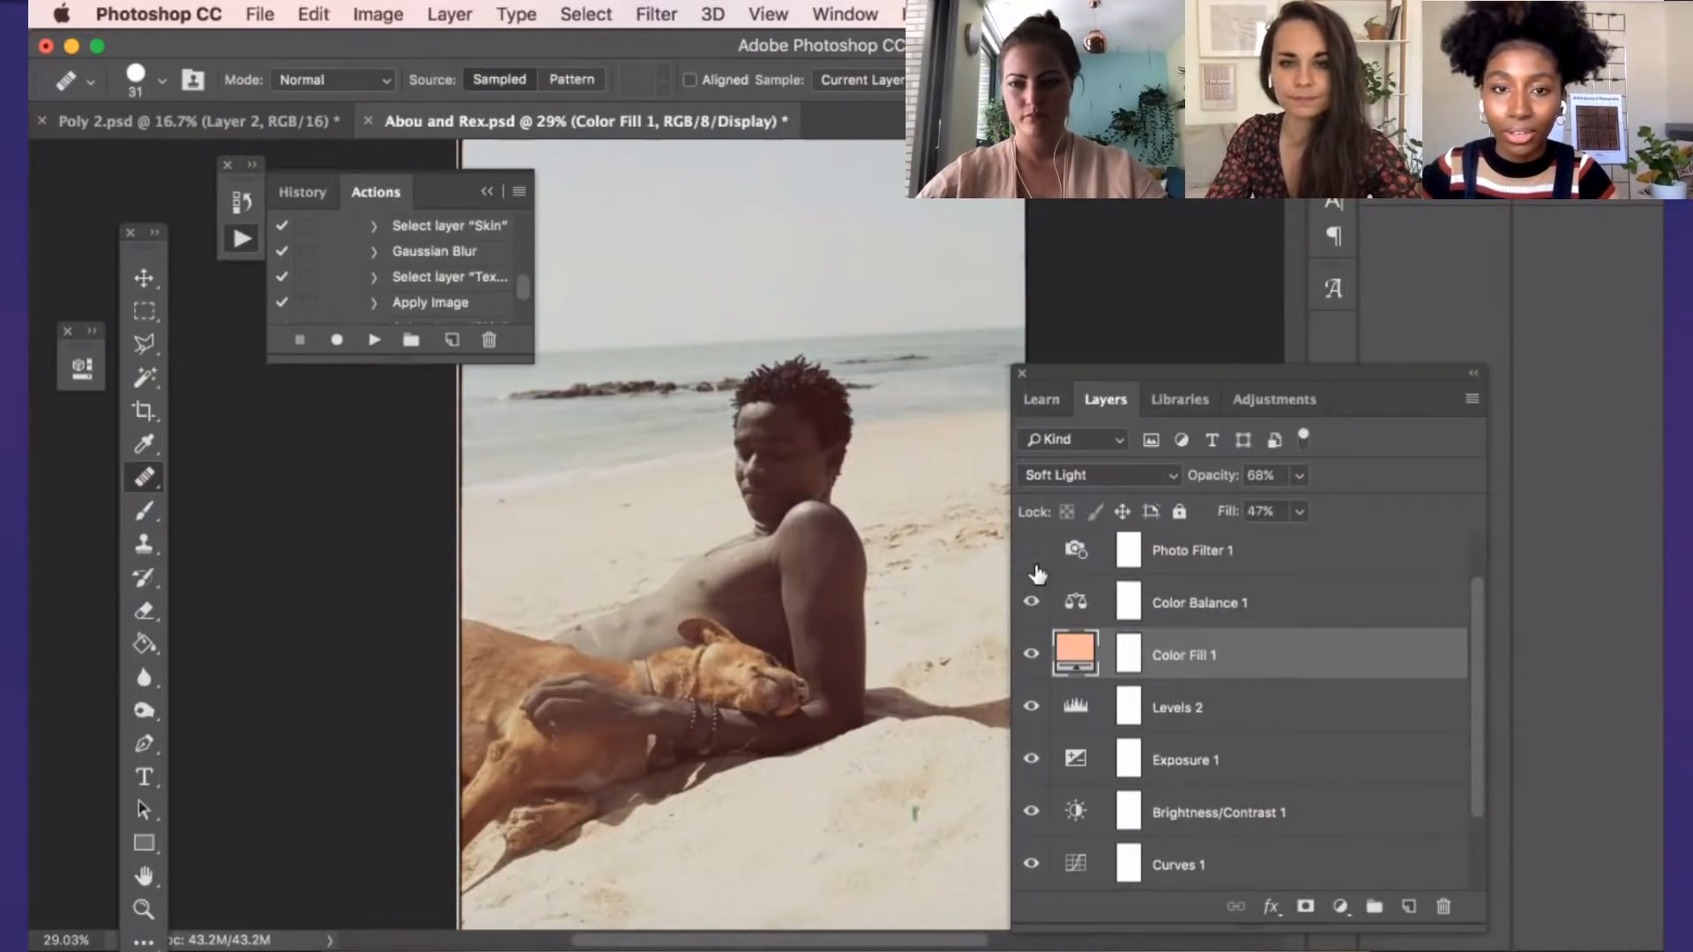
pyautogui.scroll(2, 1038, 604)
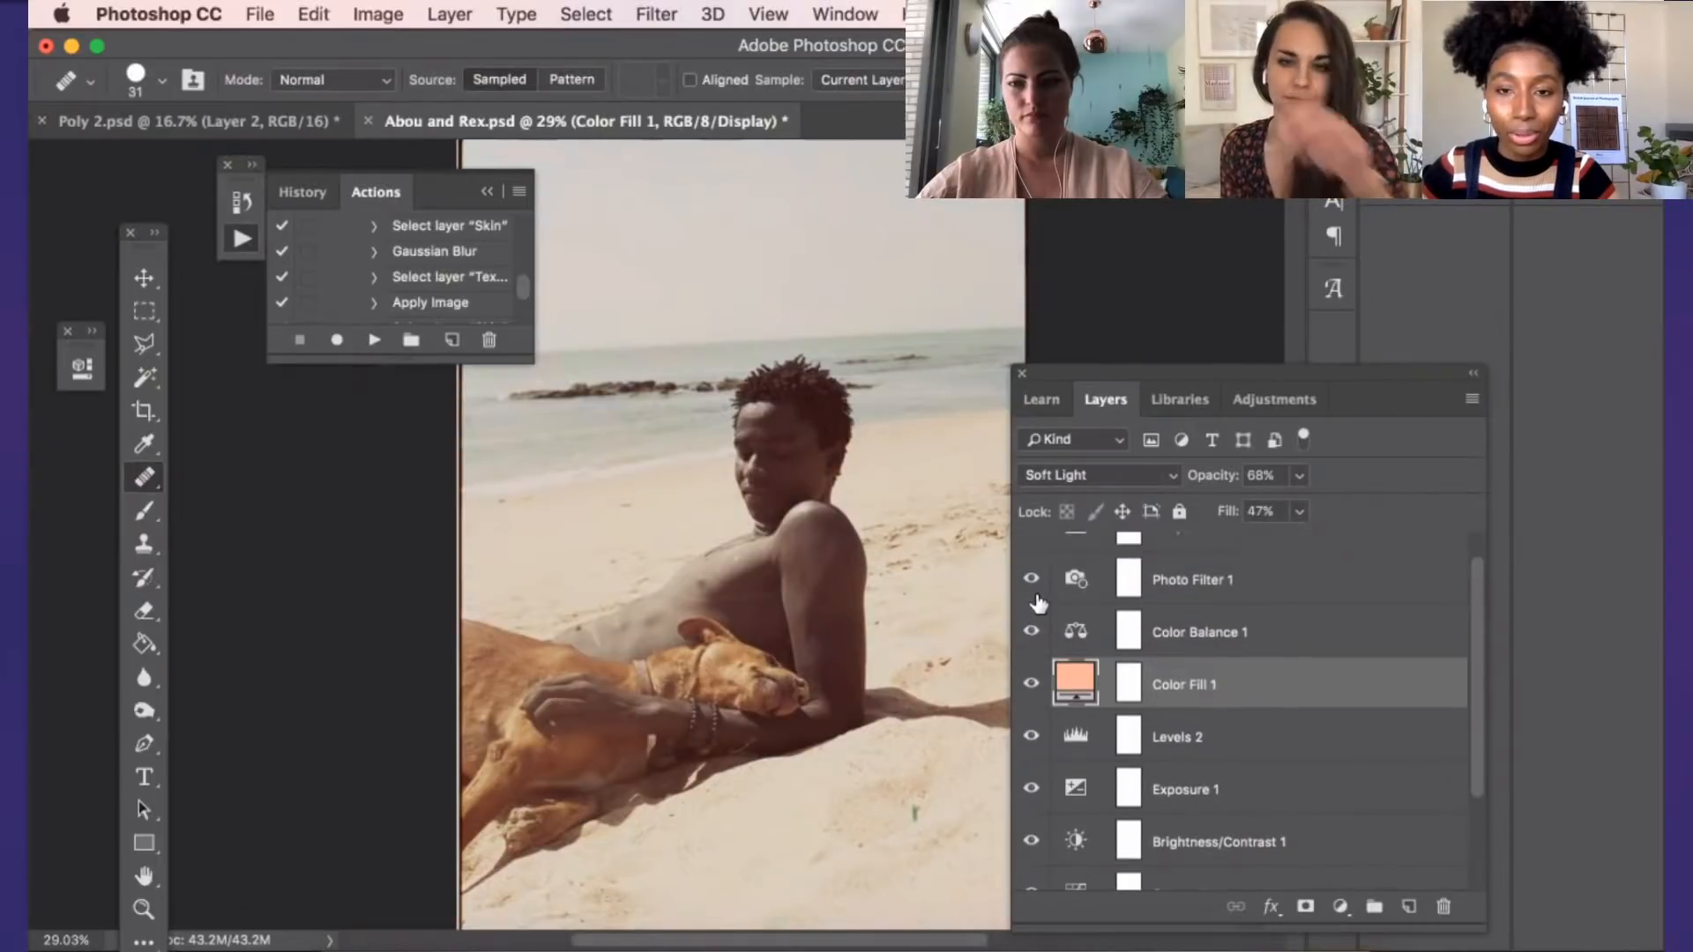
pyautogui.scroll(2, 1050, 617)
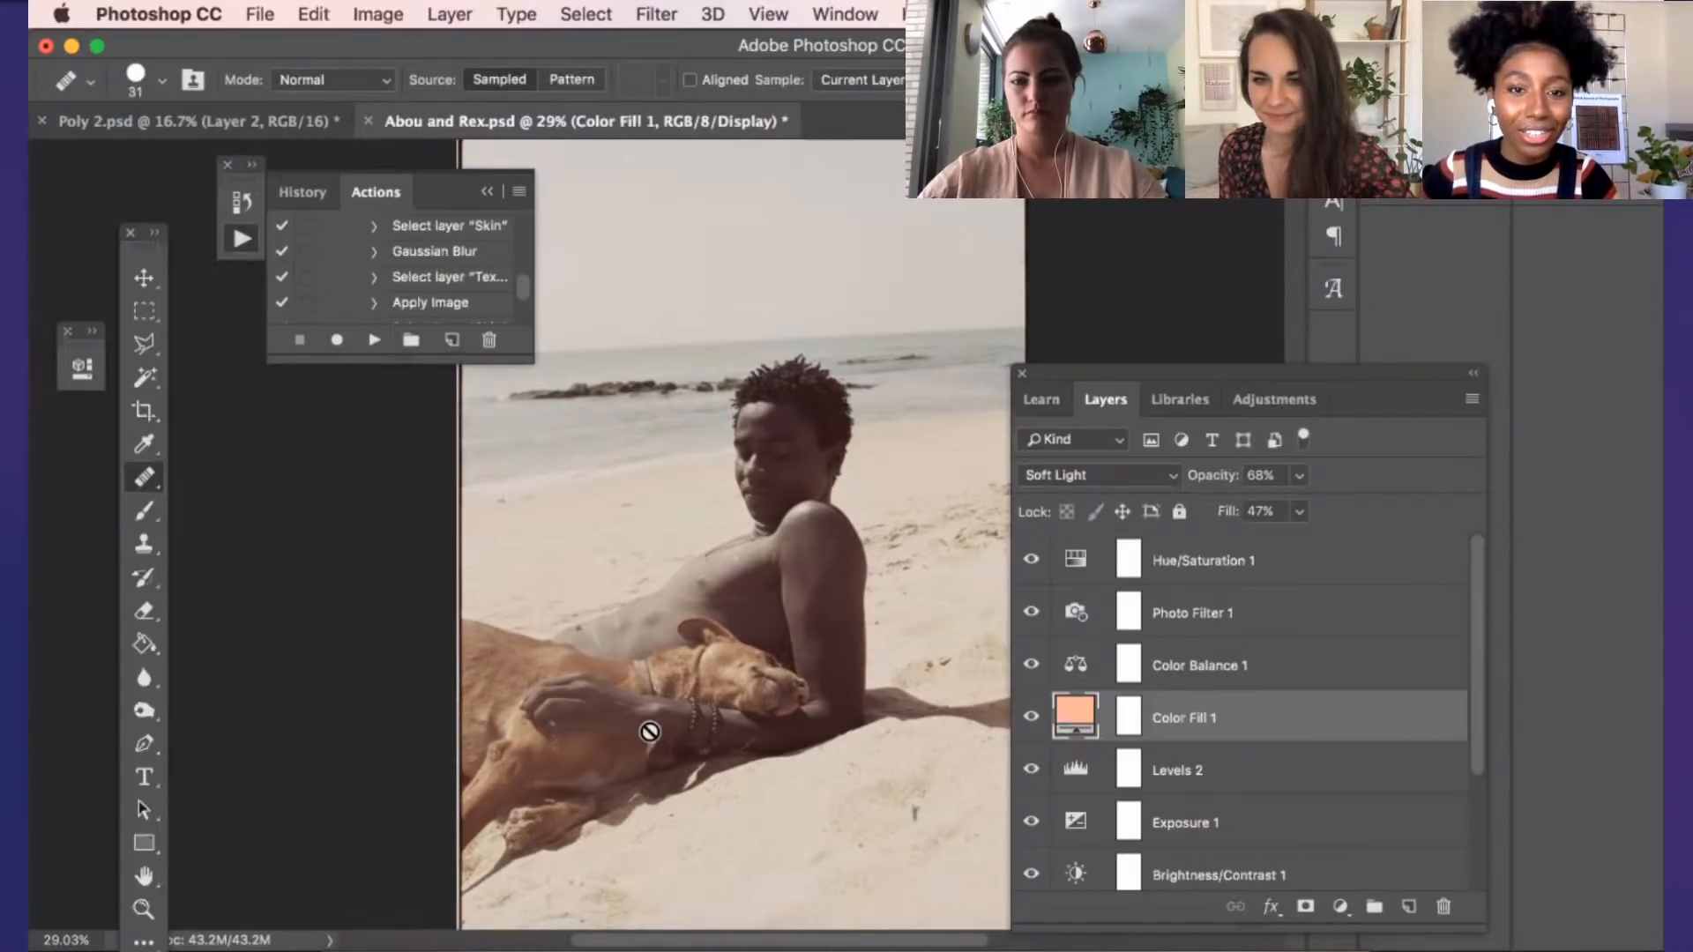
# Examine the graded beach photo up close around the man's face, hair and upper body
pyautogui.scroll(1, 734, 641)
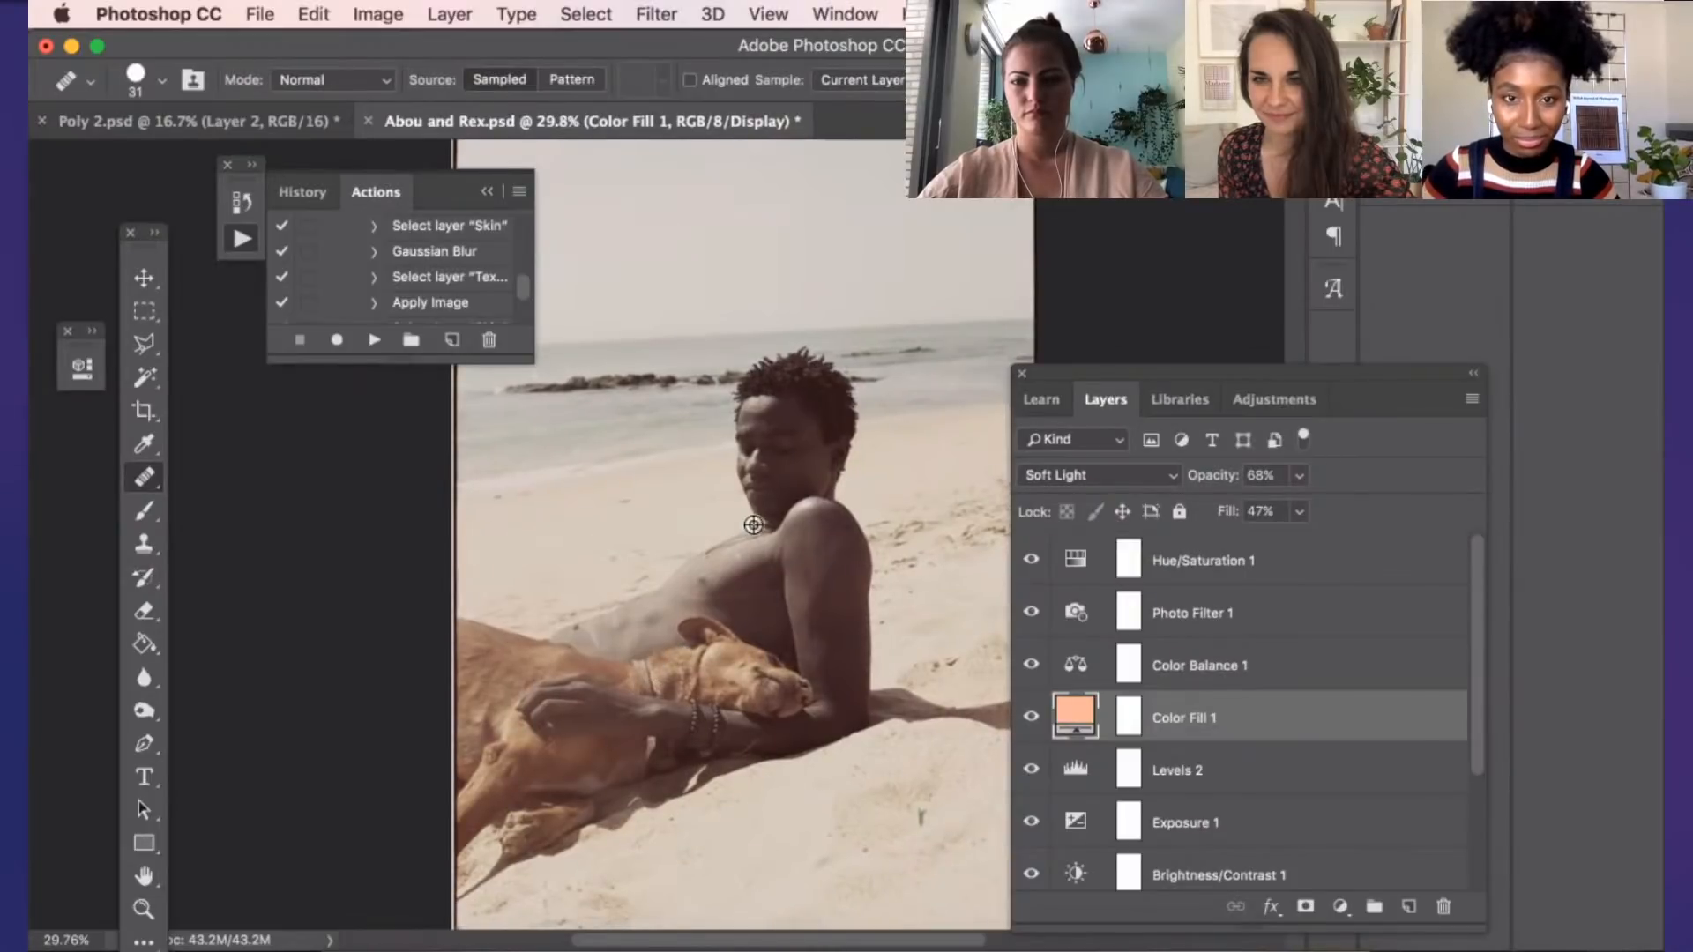
pyautogui.scroll(5, 926, 562)
pyautogui.scroll(10, 805, 540)
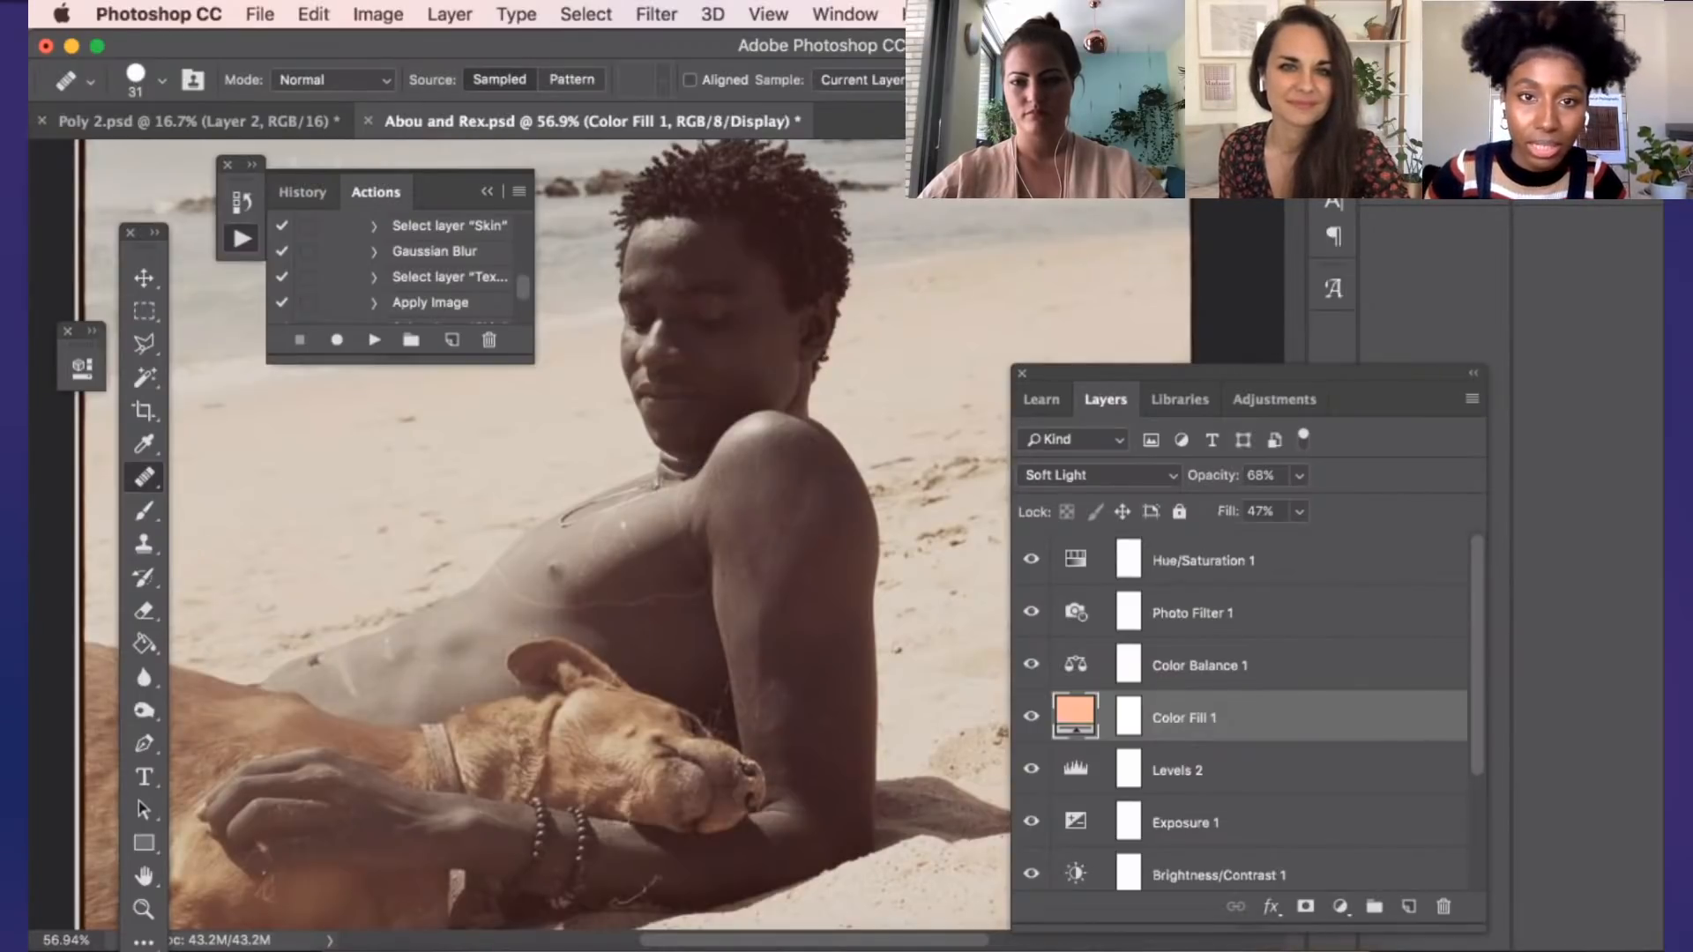
pyautogui.scroll(1, 869, 256)
pyautogui.scroll(4, 869, 306)
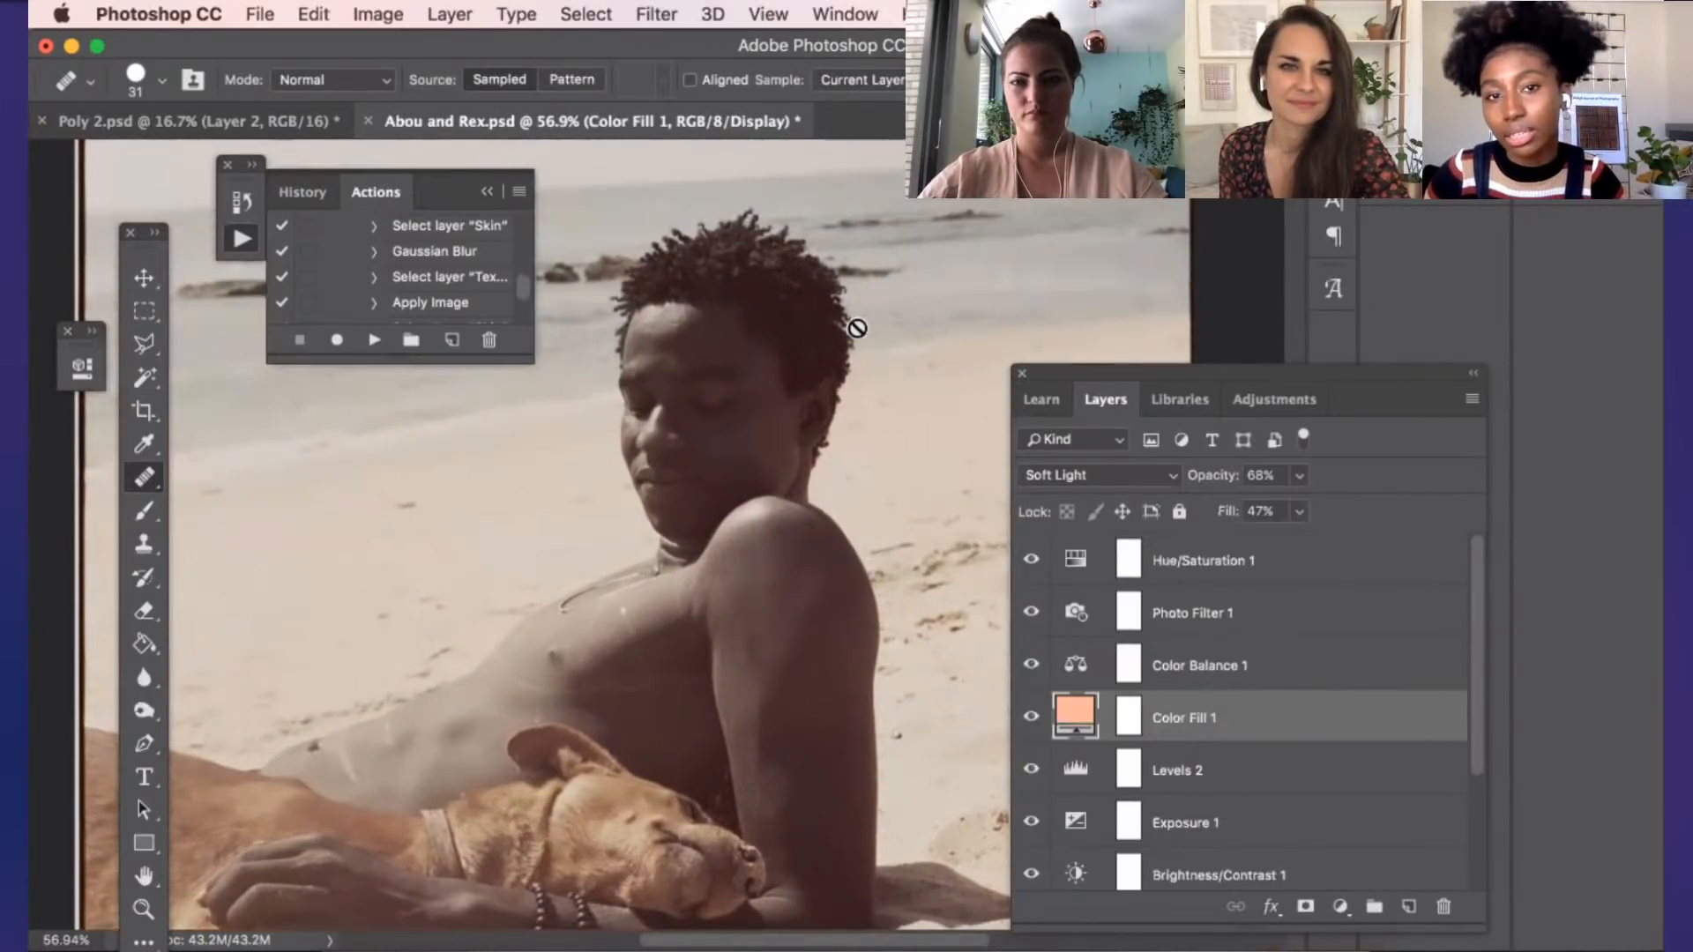
pyautogui.scroll(-2, 857, 328)
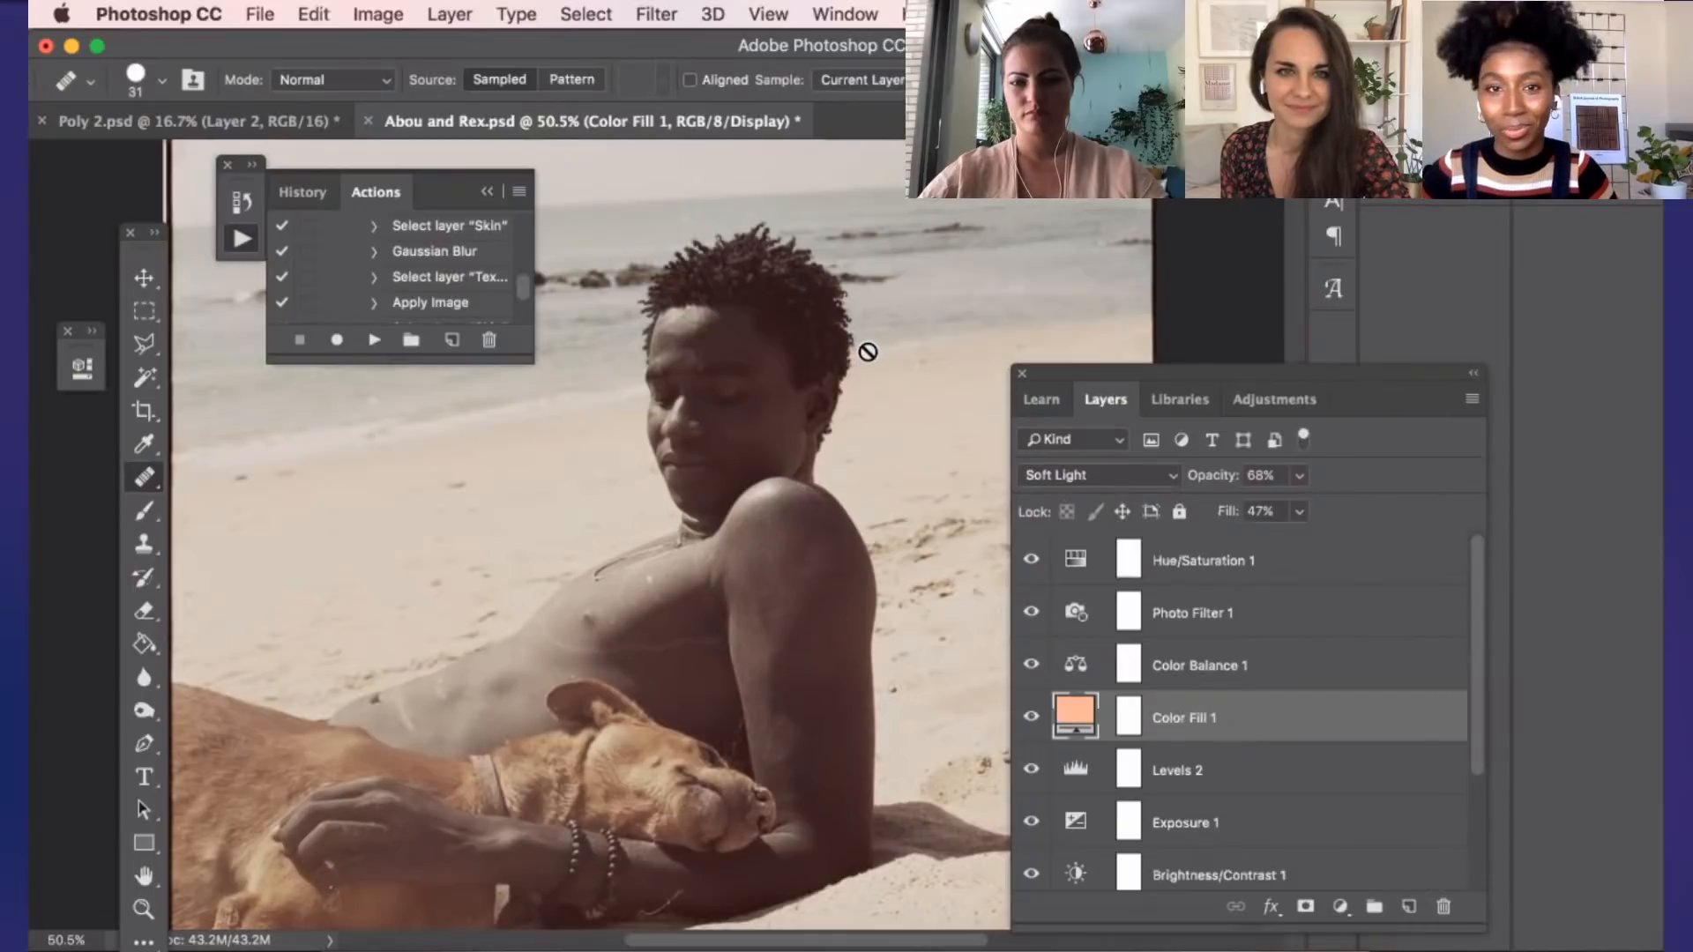
pyautogui.scroll(3, 866, 357)
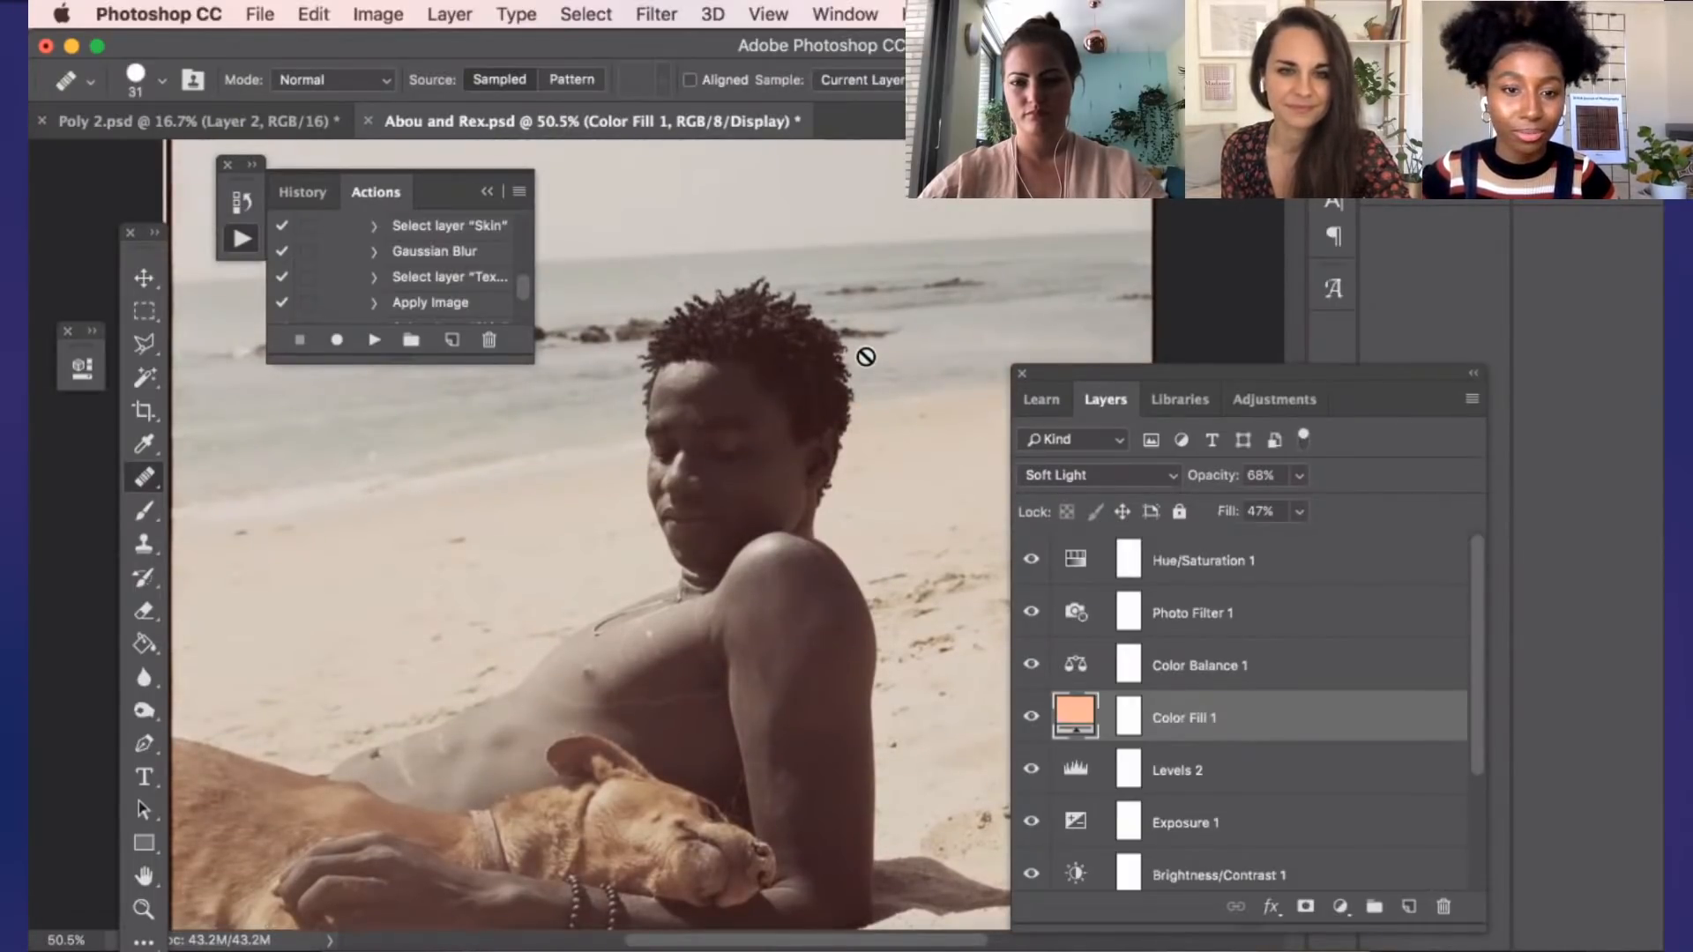
pyautogui.scroll(-3, 866, 356)
pyautogui.keyDown('alt'); pyautogui.scroll(-5, 866, 356); pyautogui.keyUp('alt')
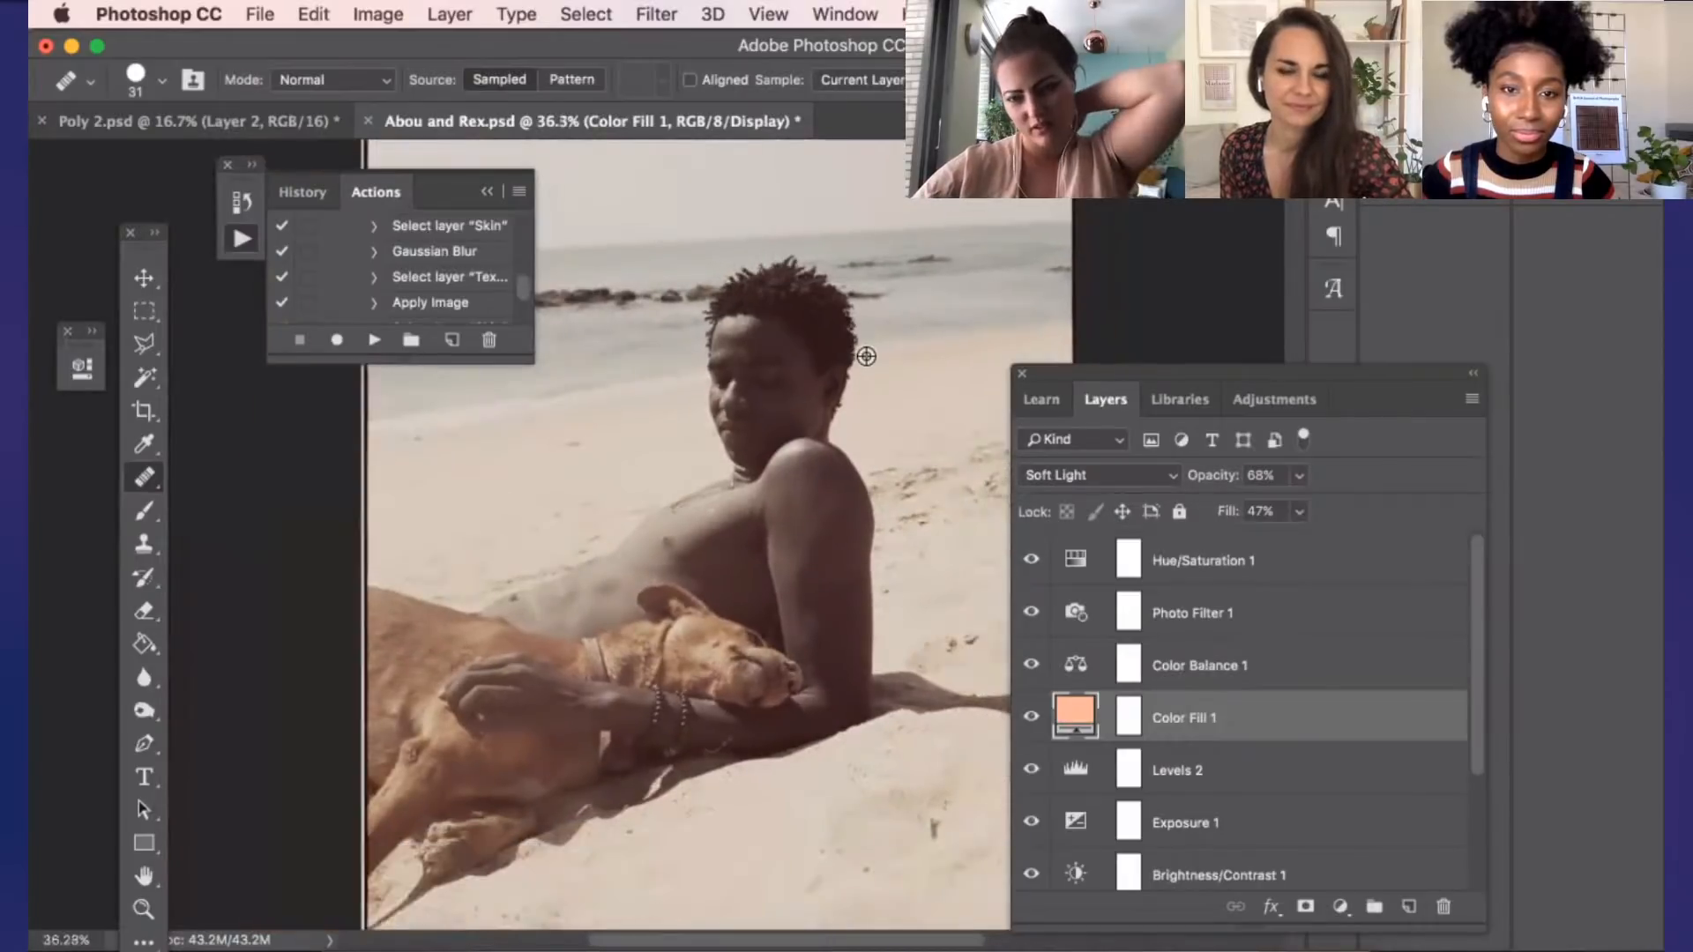
pyautogui.scroll(-3, 865, 356)
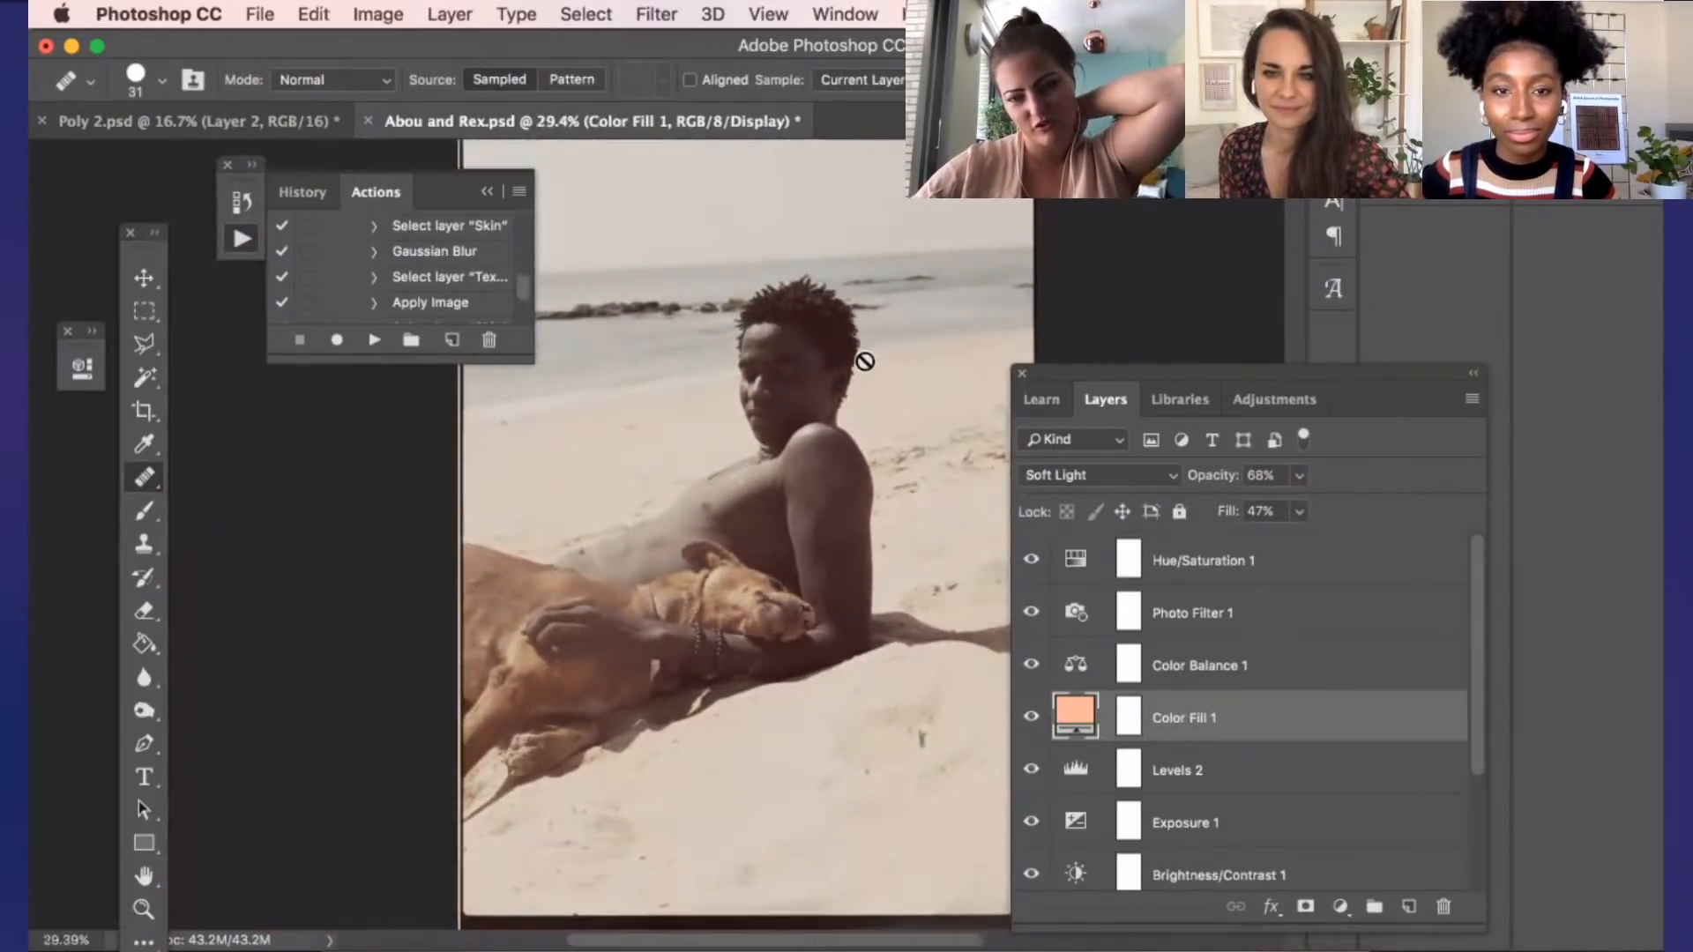
# Examine the man's hand, bracelets and the dog's fur up close in the graded photo
pyautogui.scroll(5, 643, 612)
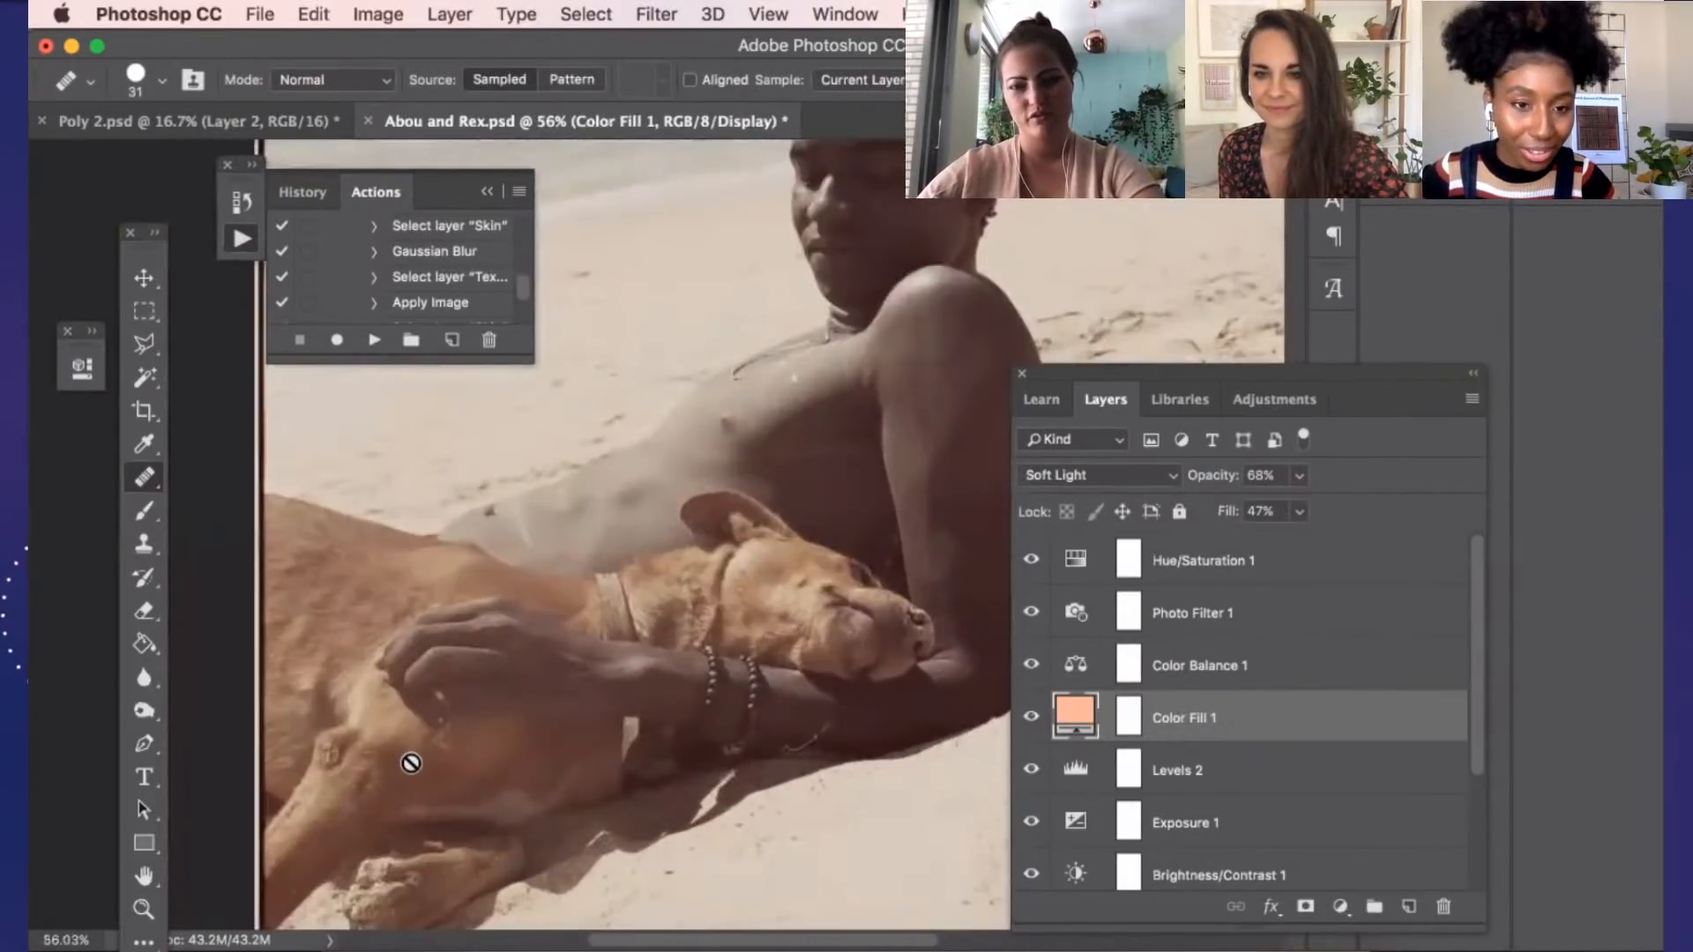
pyautogui.scroll(1, 411, 763)
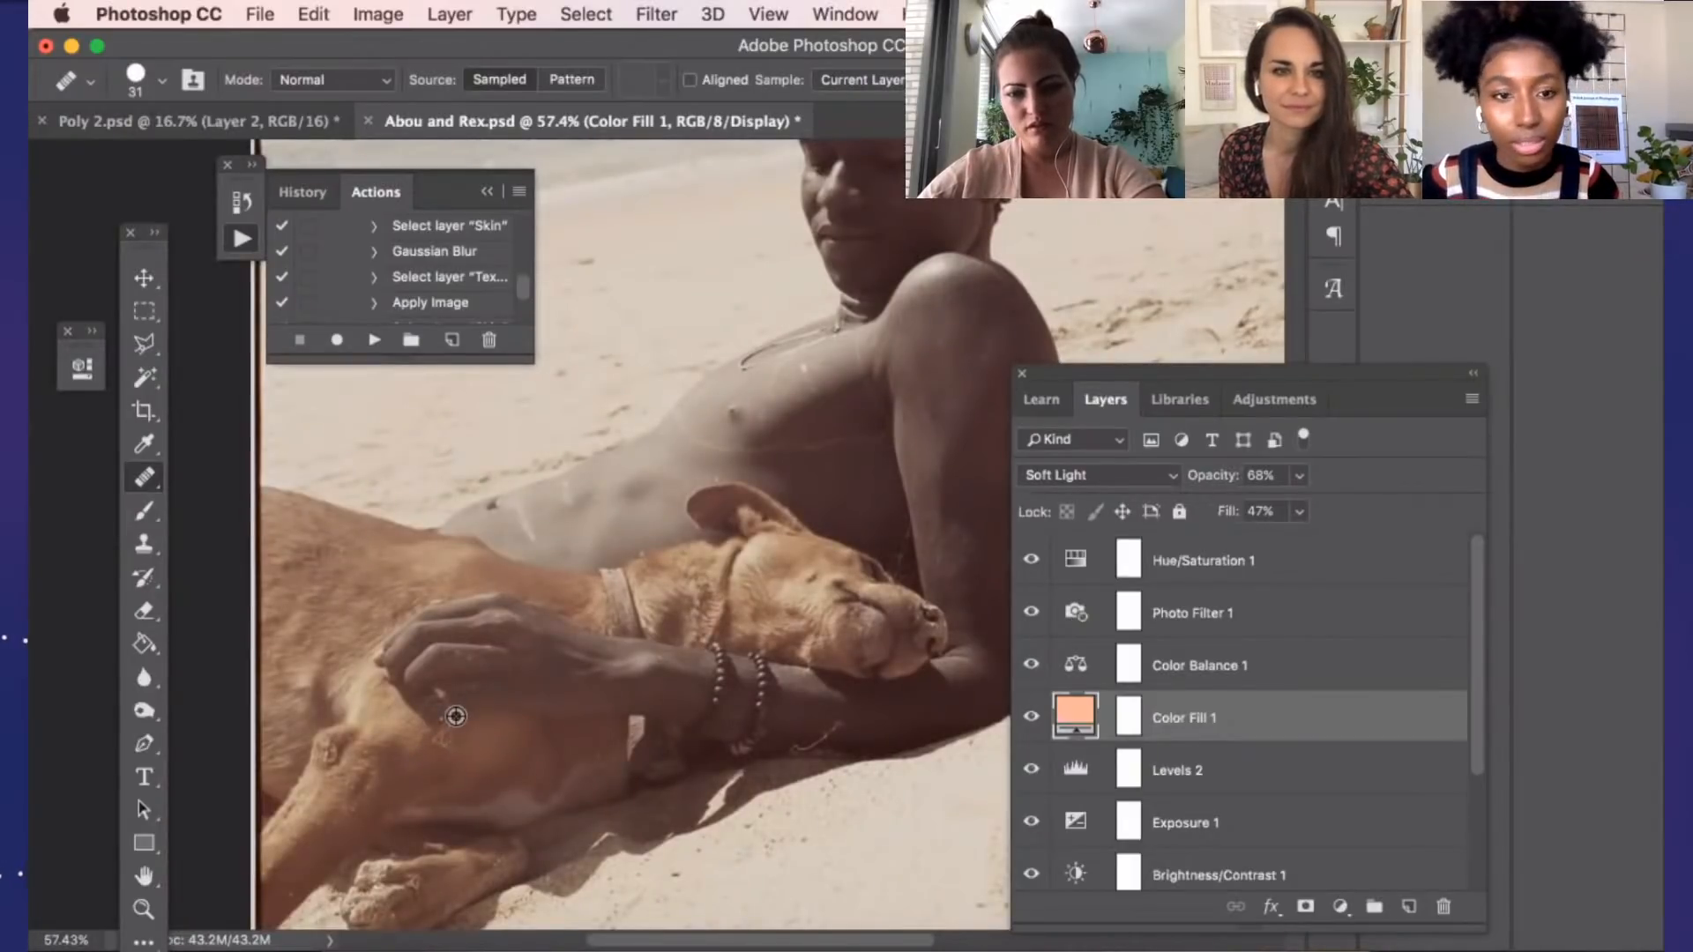
pyautogui.scroll(2, 435, 691)
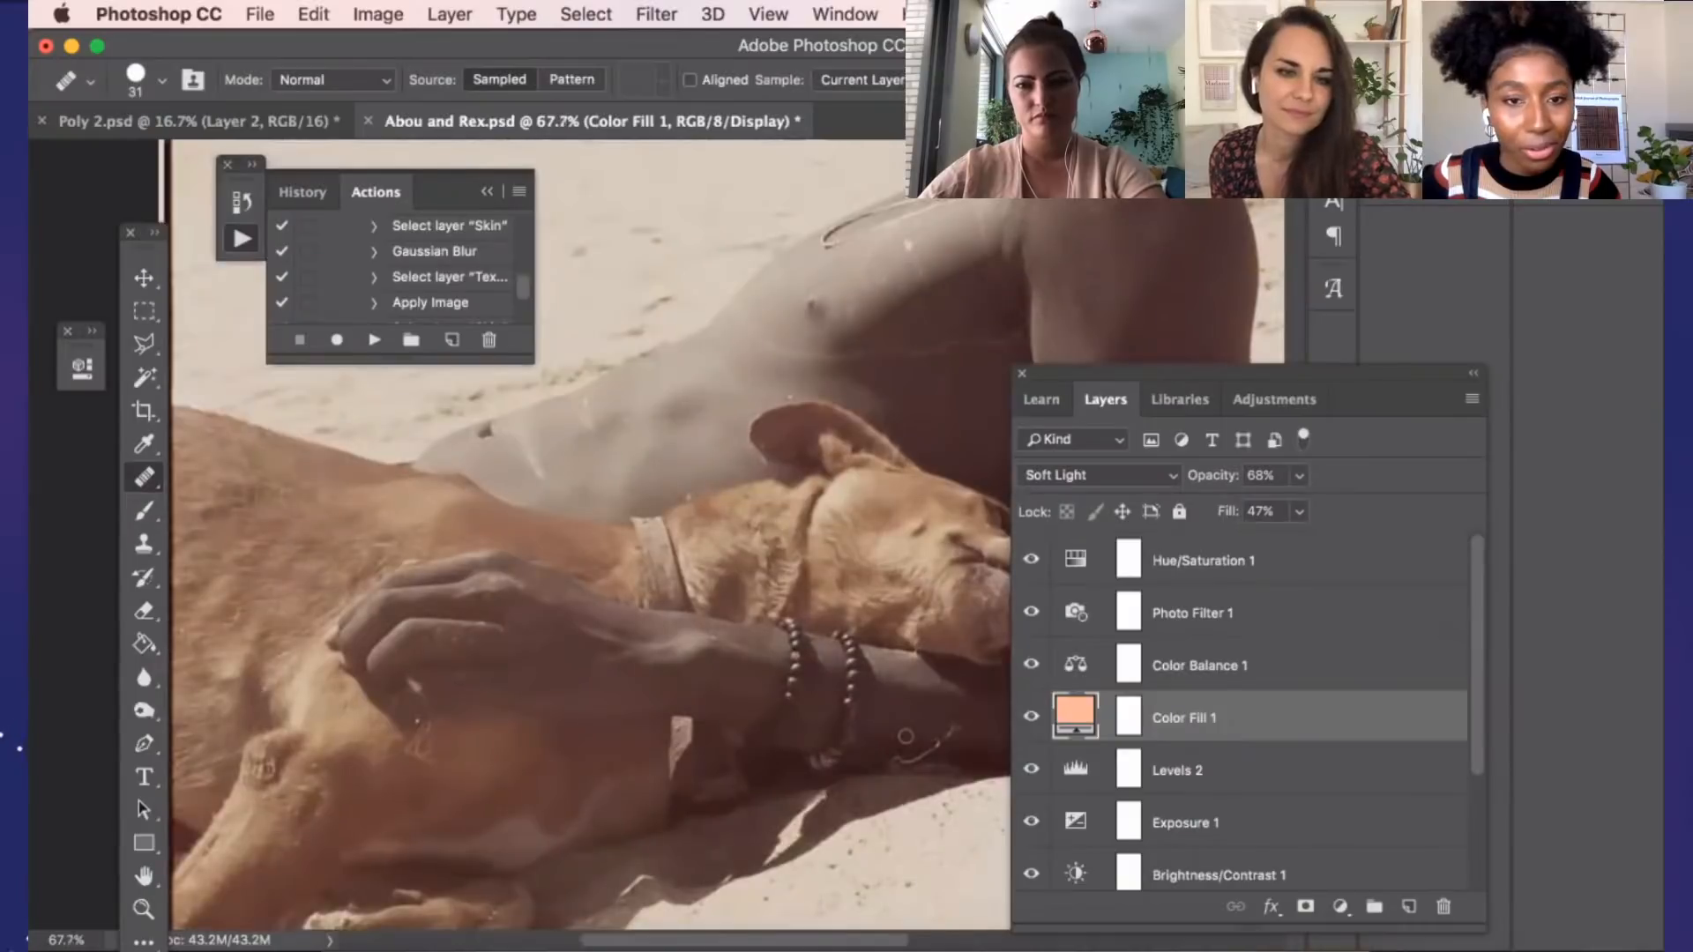
pyautogui.scroll(1, 778, 660)
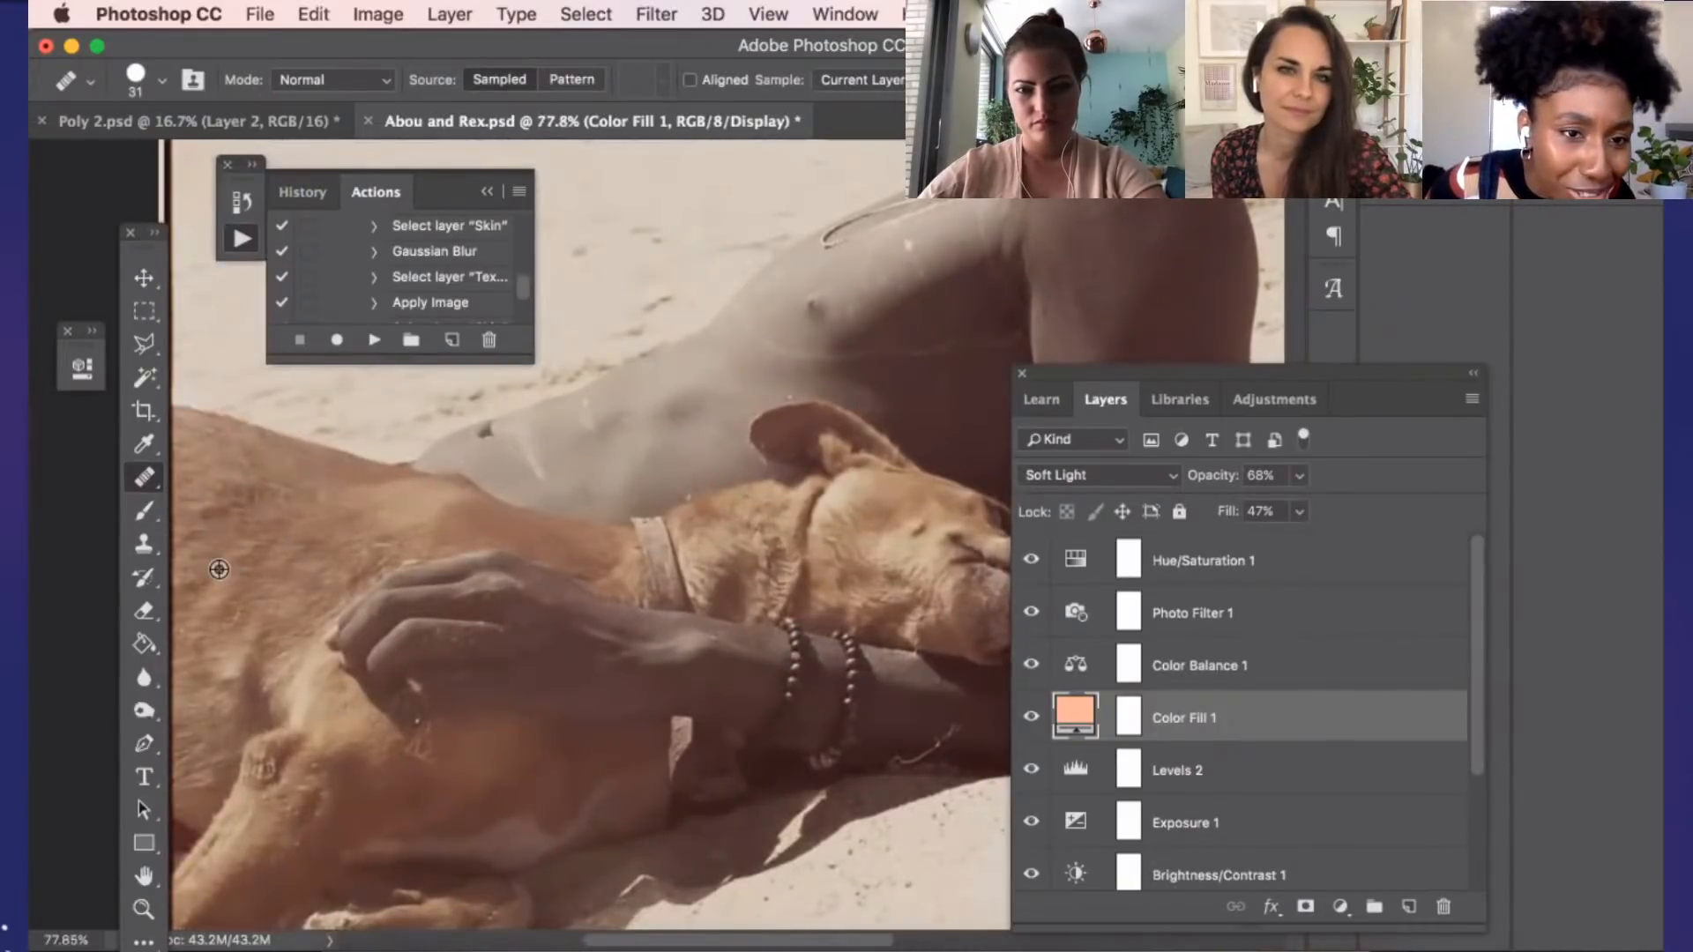
pyautogui.scroll(2, 218, 569)
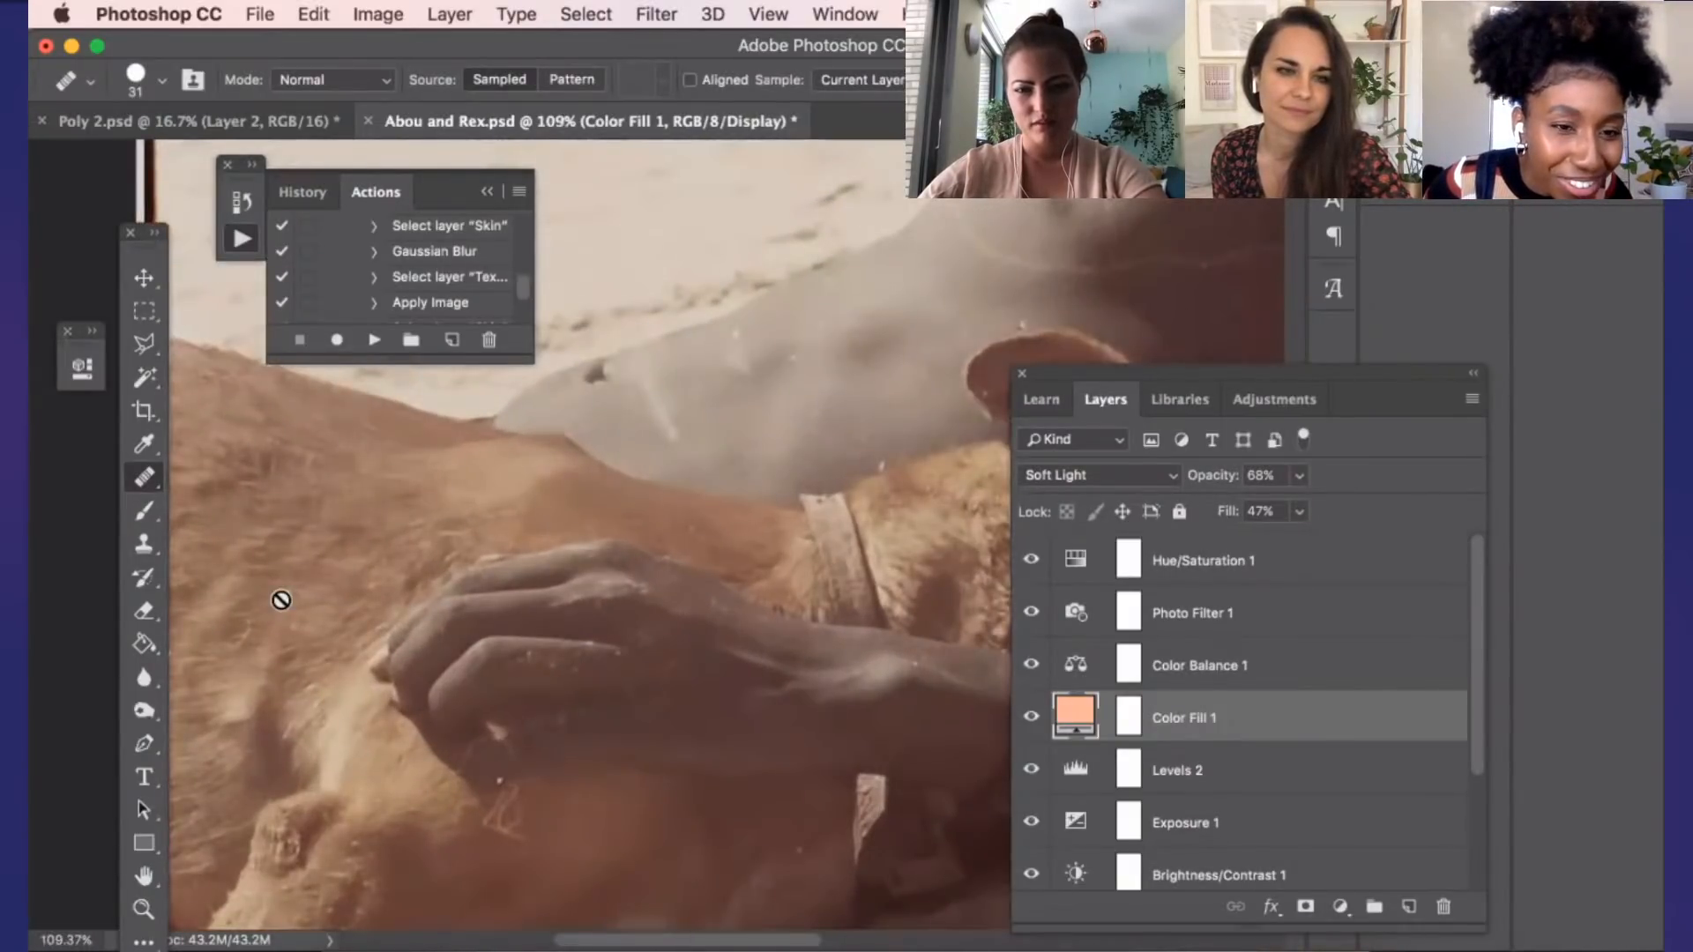
pyautogui.scroll(-4, 294, 594)
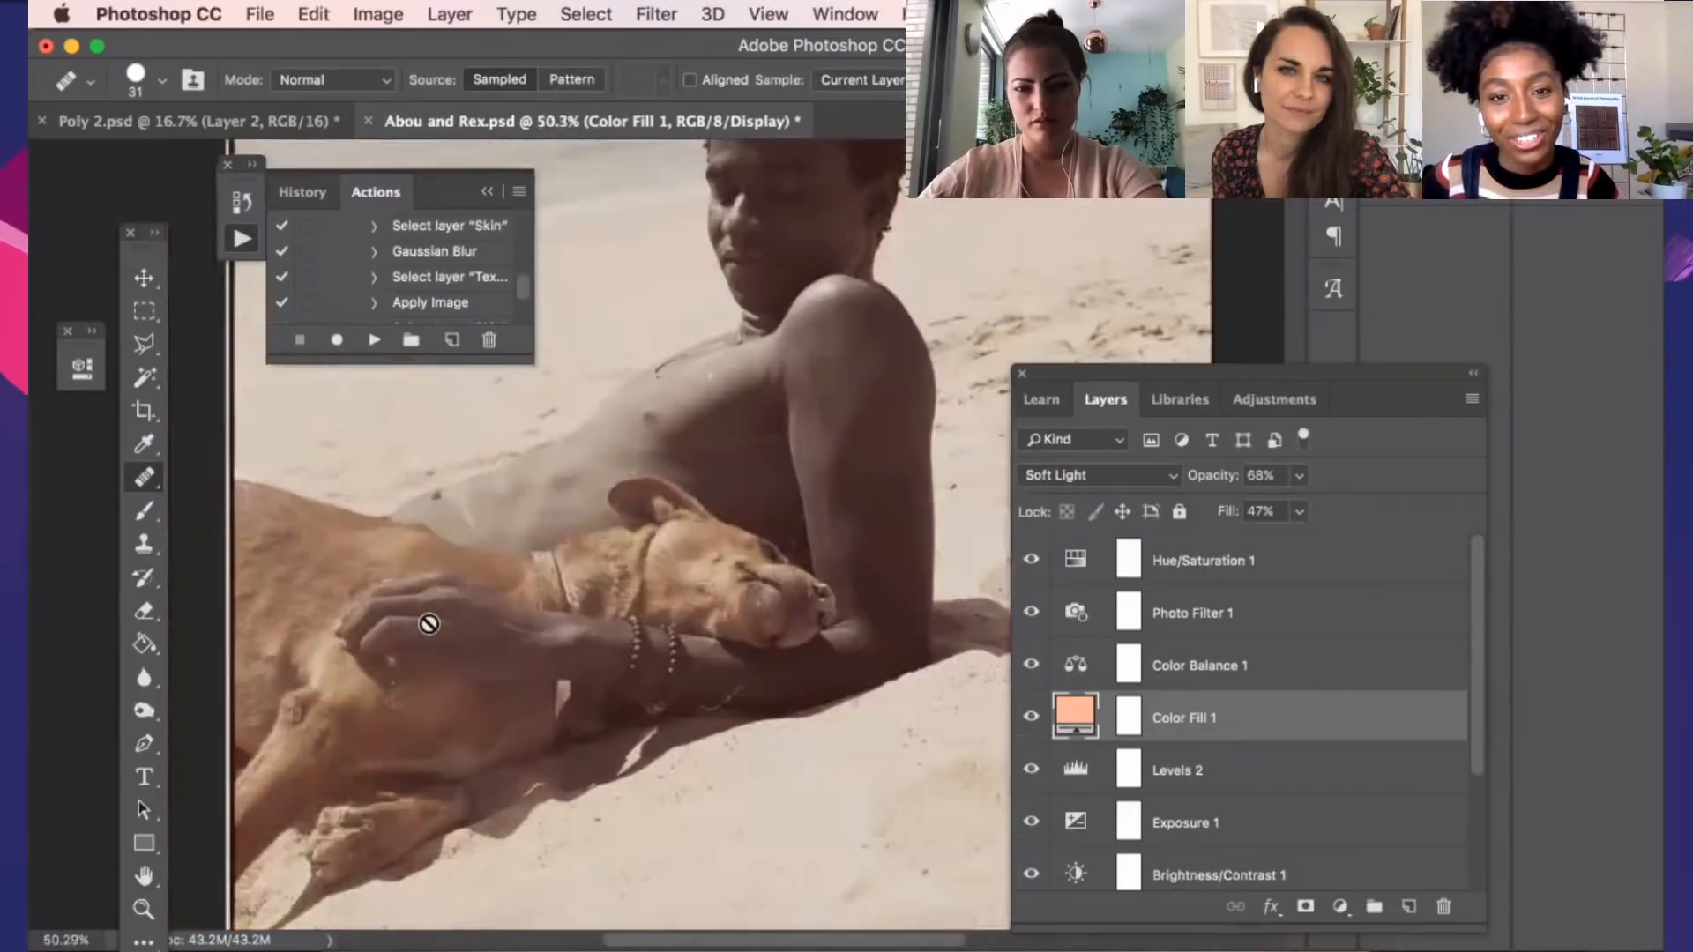
pyautogui.scroll(-3, 453, 617)
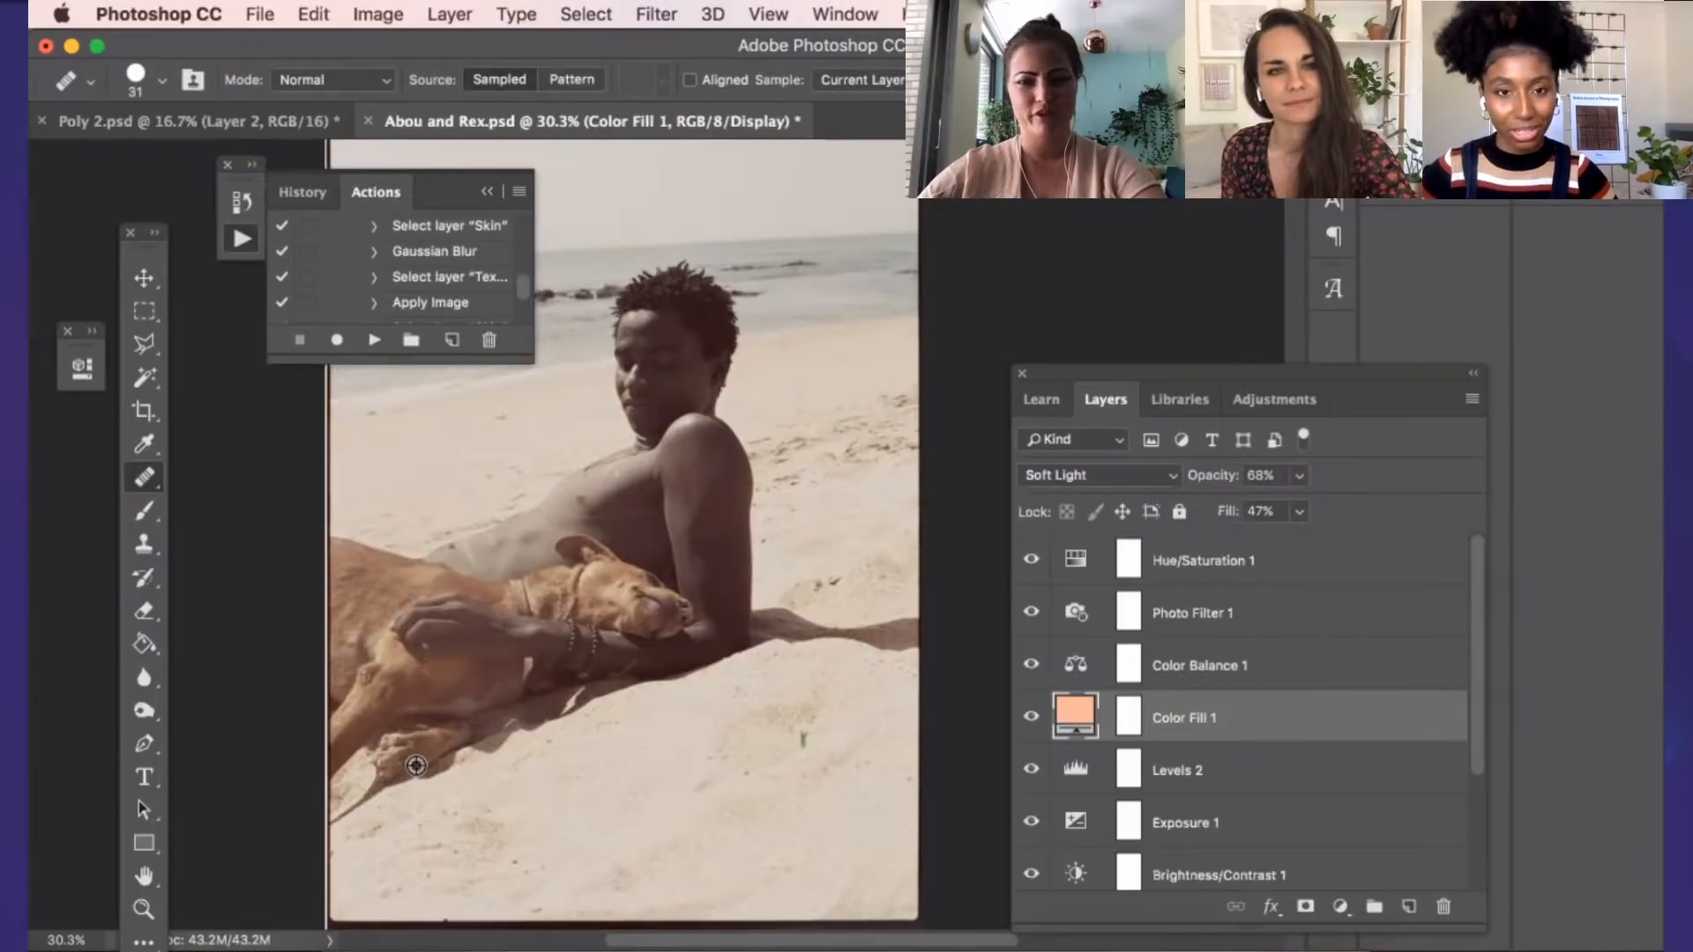
pyautogui.scroll(-1, 415, 762)
# Switch to Finder and open Abou Film Scan.tif from the Adobe Live folder with Photoshop
pyautogui.click(352, 943)
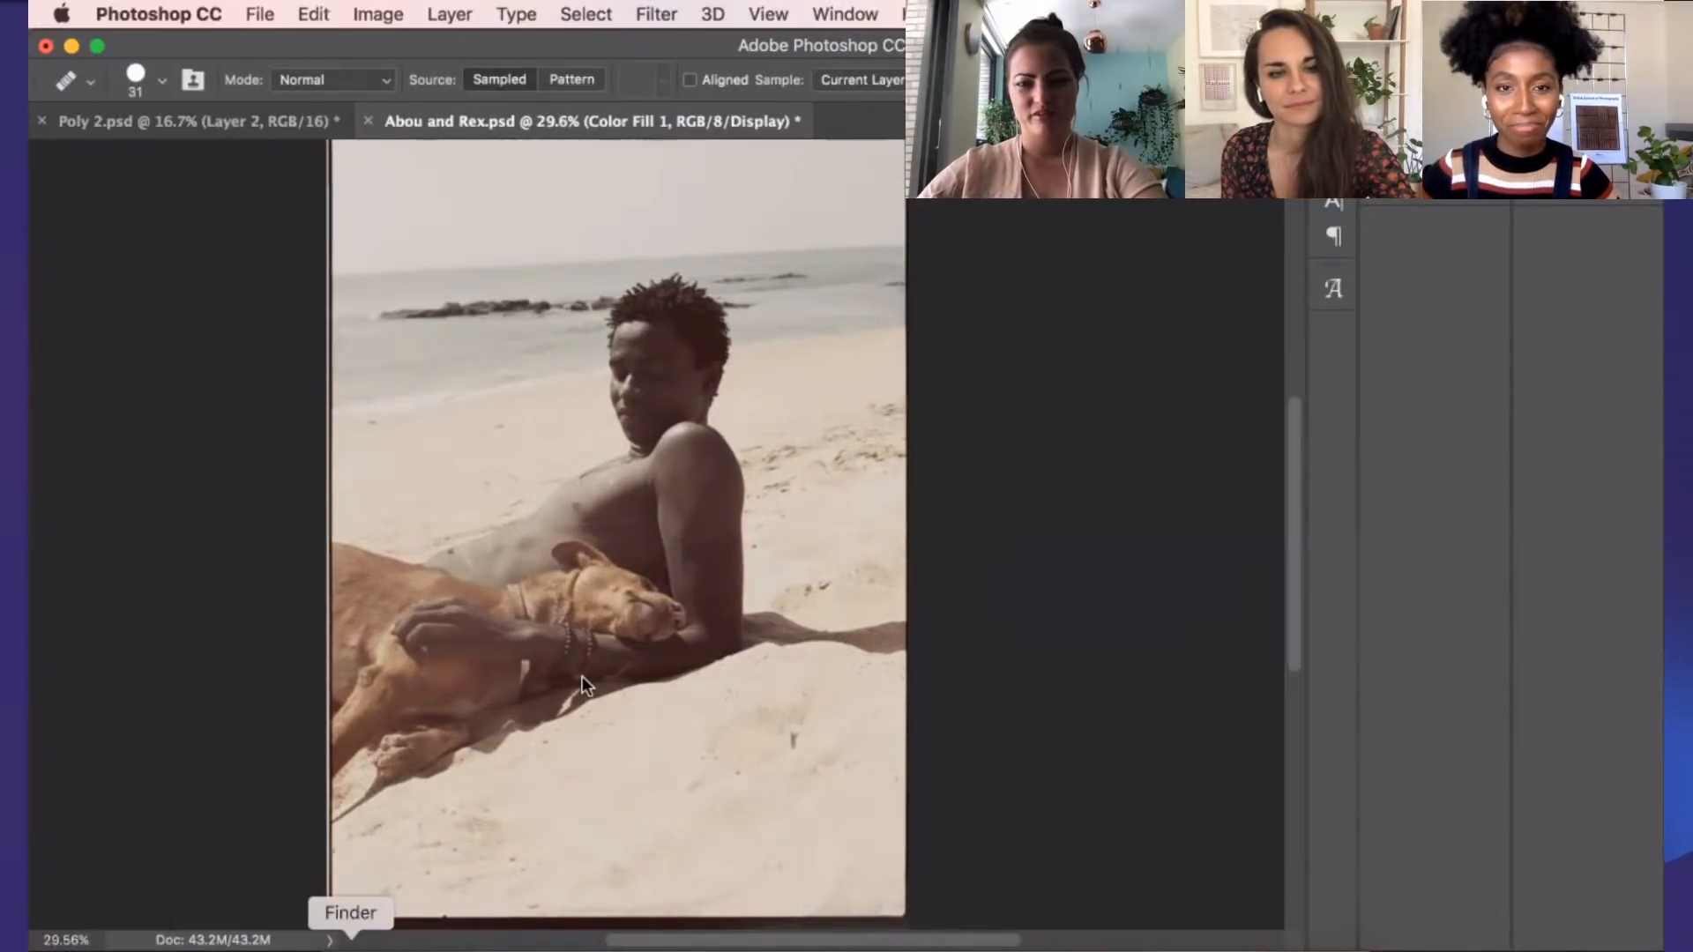
pyautogui.click(519, 553)
pyautogui.rightClick(521, 552)
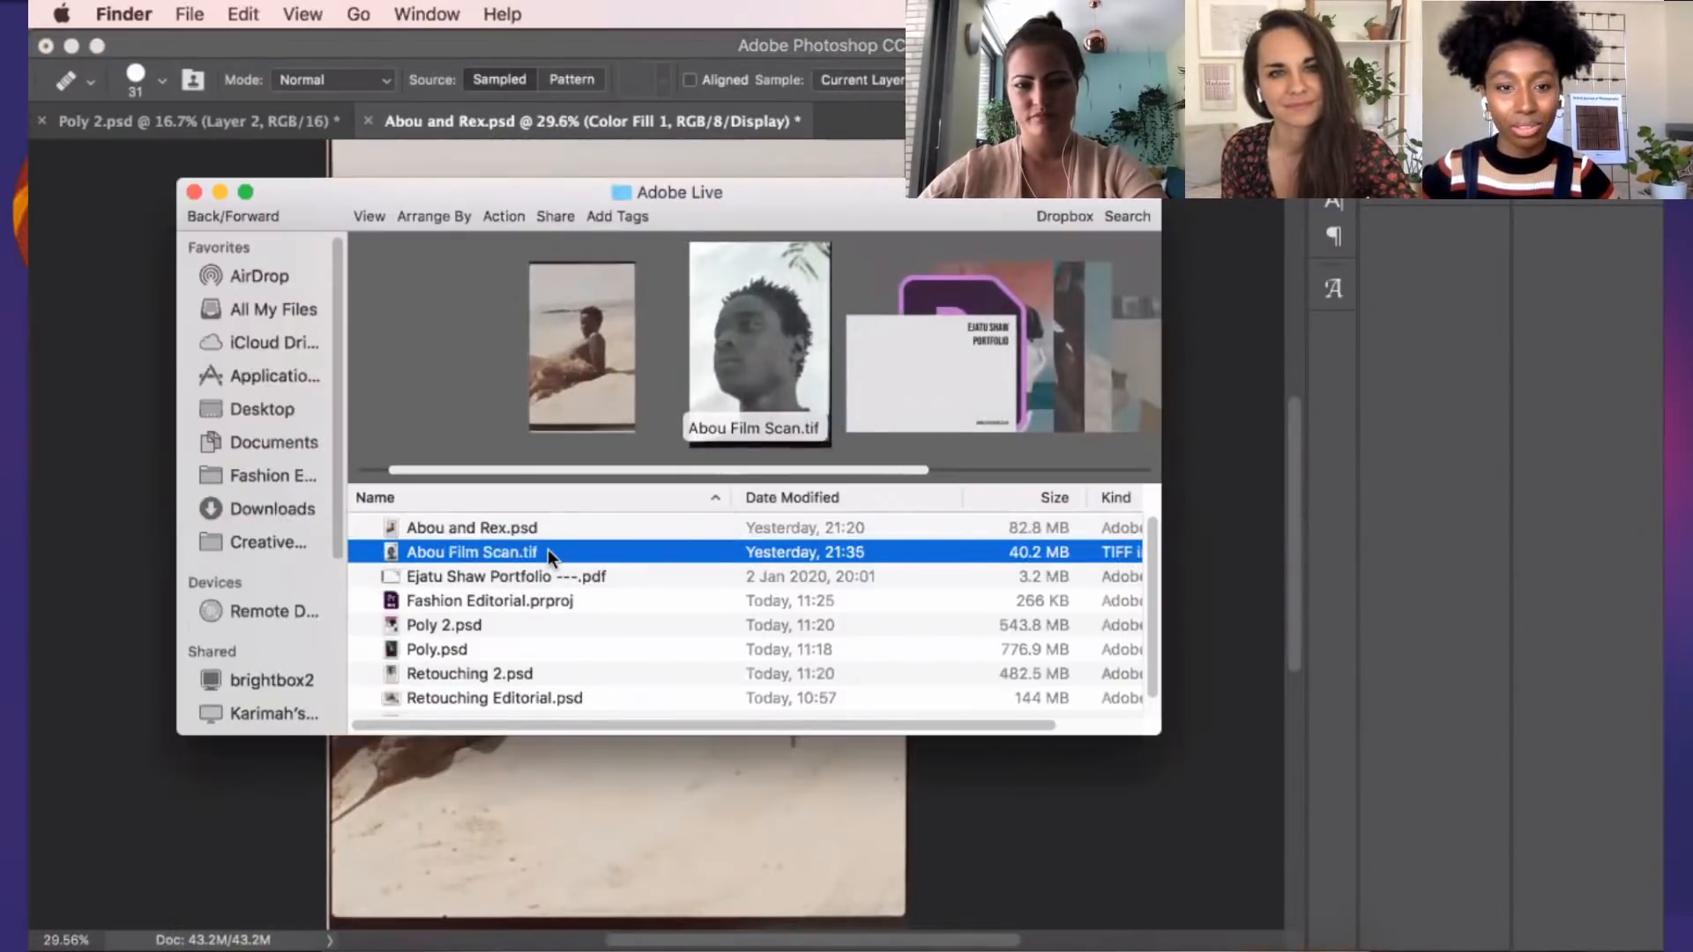
pyautogui.moveTo(709, 438)
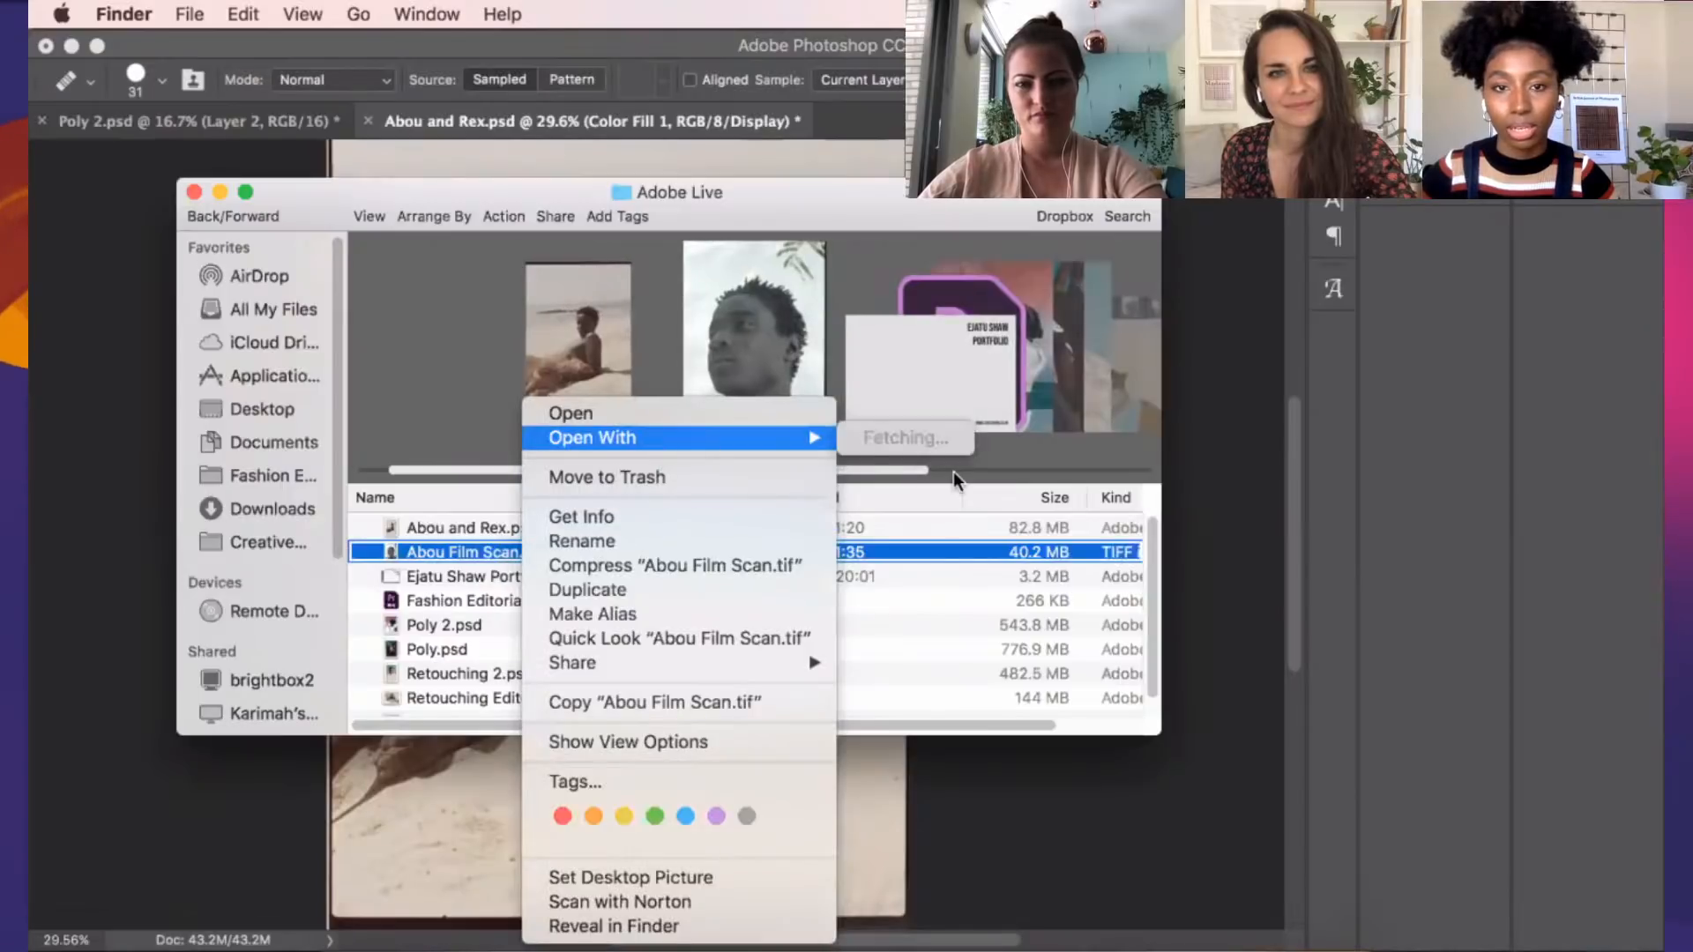
pyautogui.click(892, 478)
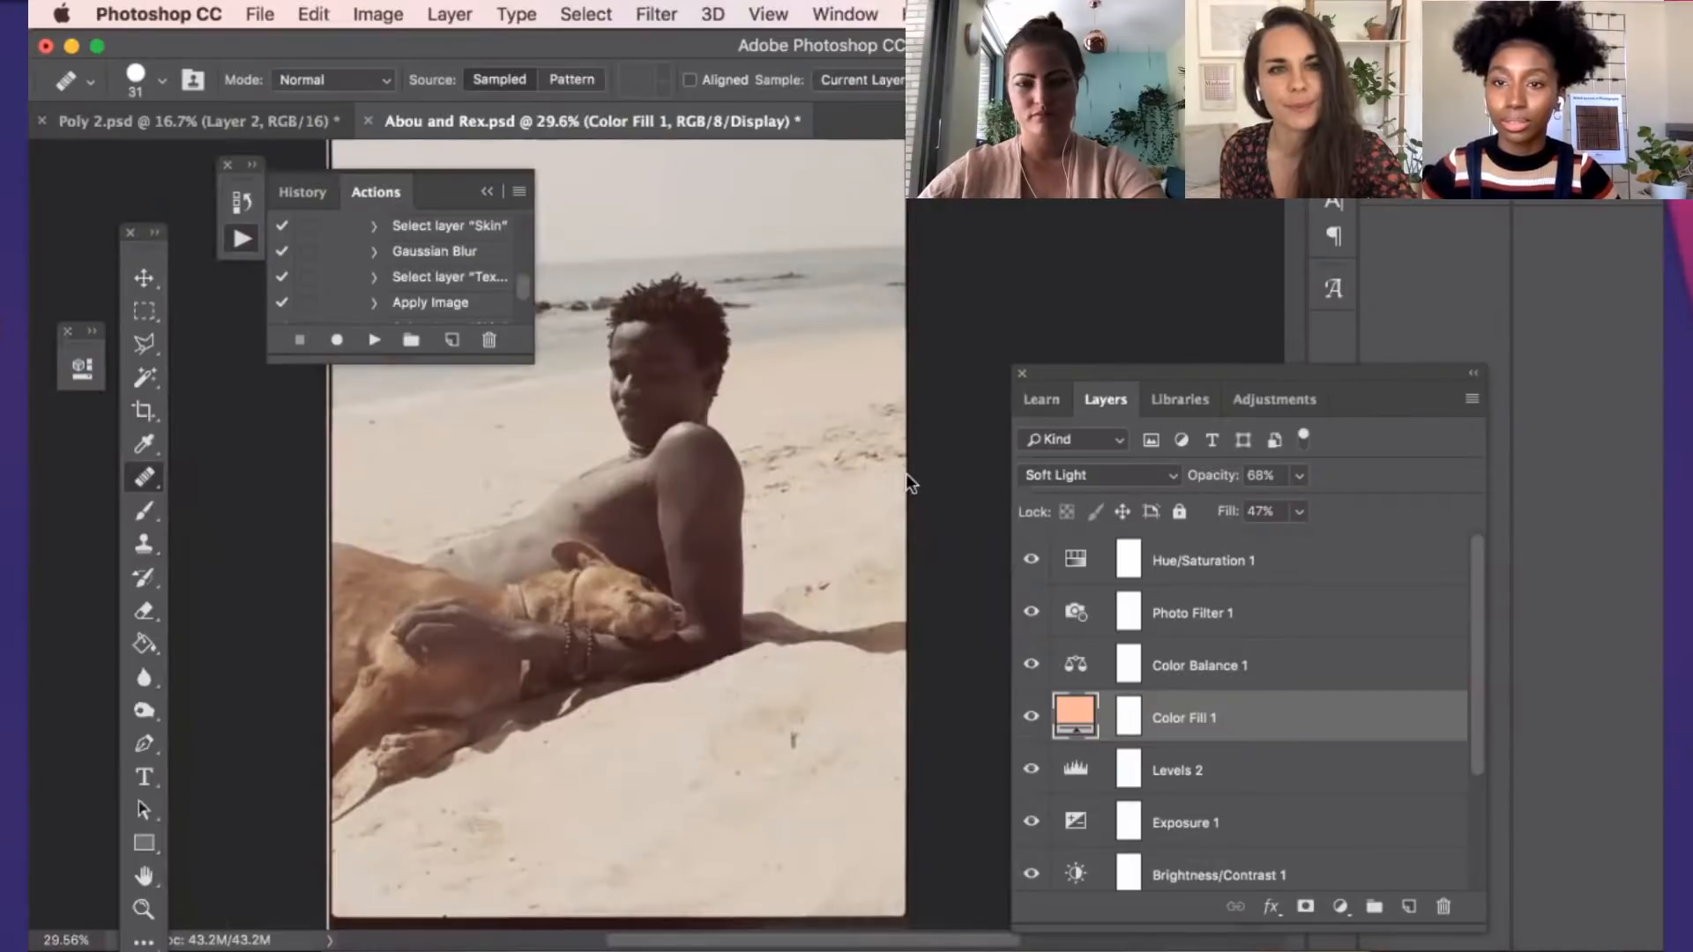
pyautogui.click(1059, 543)
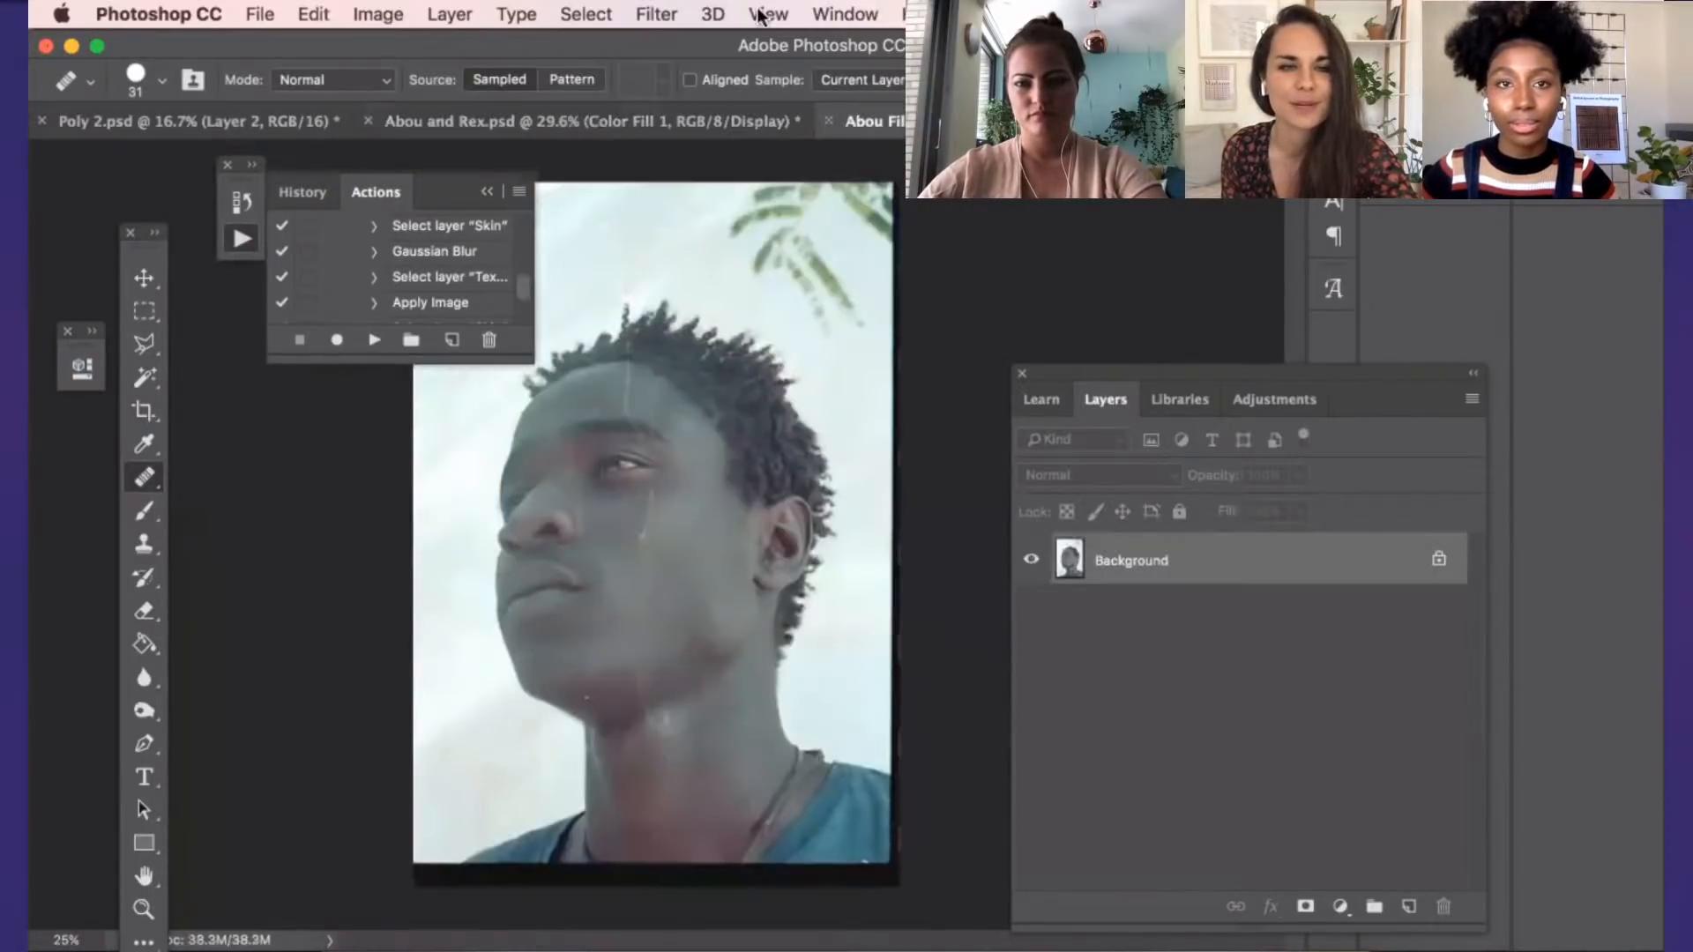
# Apply a custom proof setup to the film scan, simulating the Display device with Preserve RGB Numbers on
pyautogui.click(789, 18)
pyautogui.click(789, 17)
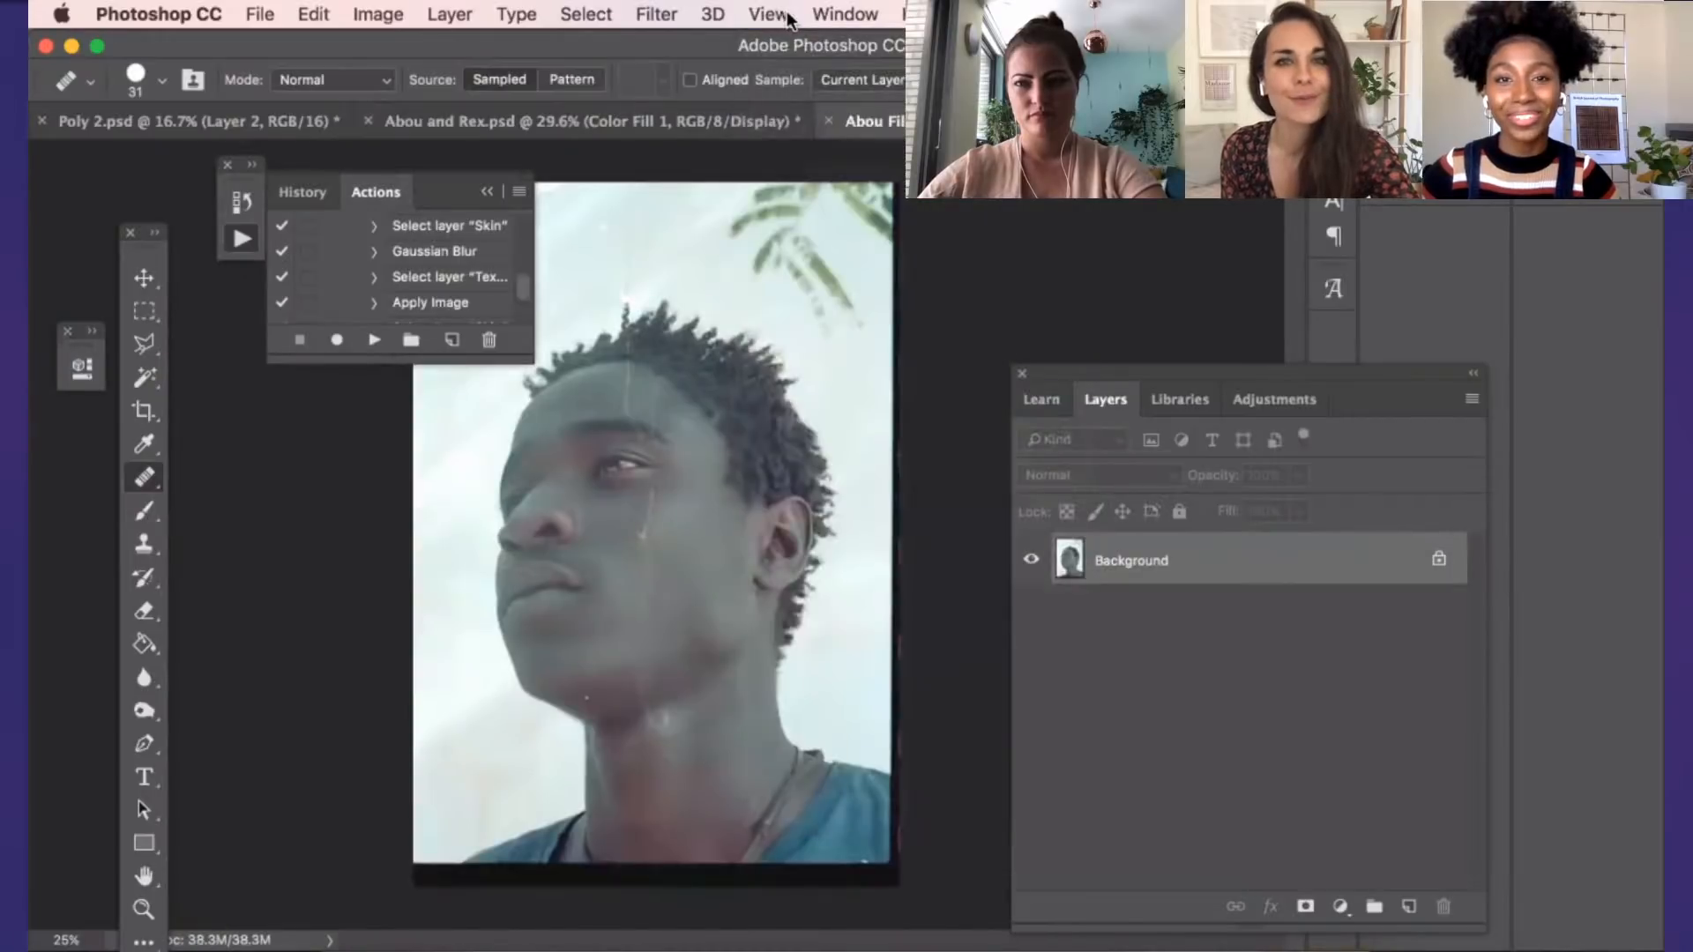
pyautogui.click(784, 15)
pyautogui.moveTo(819, 23)
pyautogui.moveTo(768, 14)
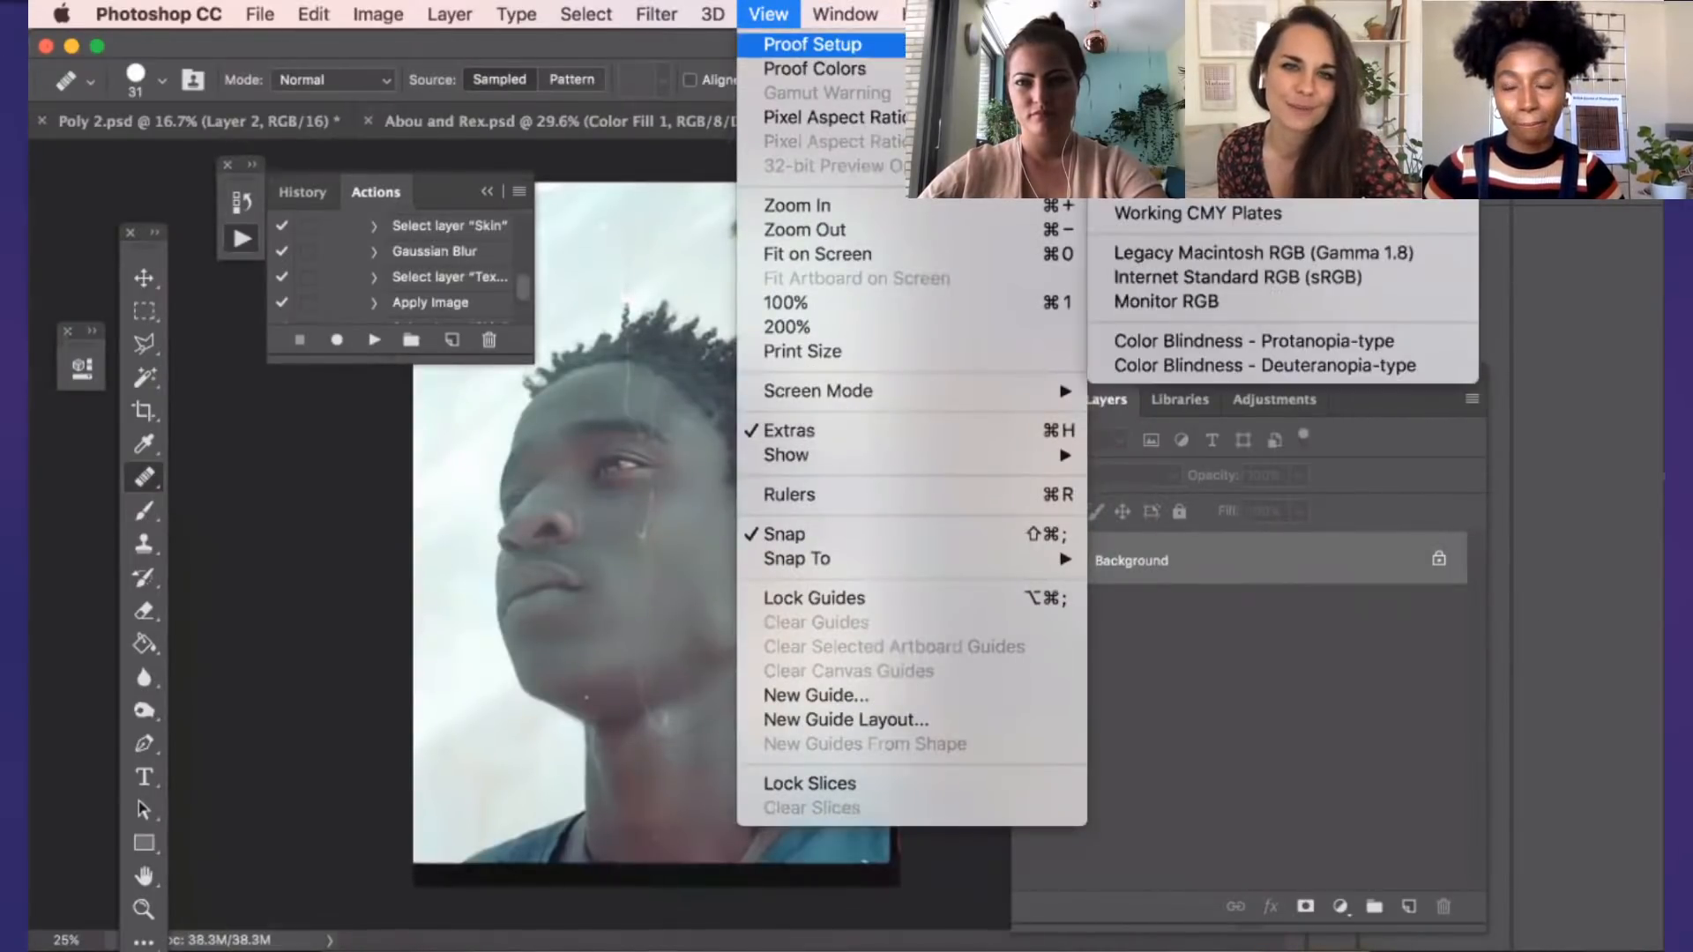
pyautogui.click(1144, 50)
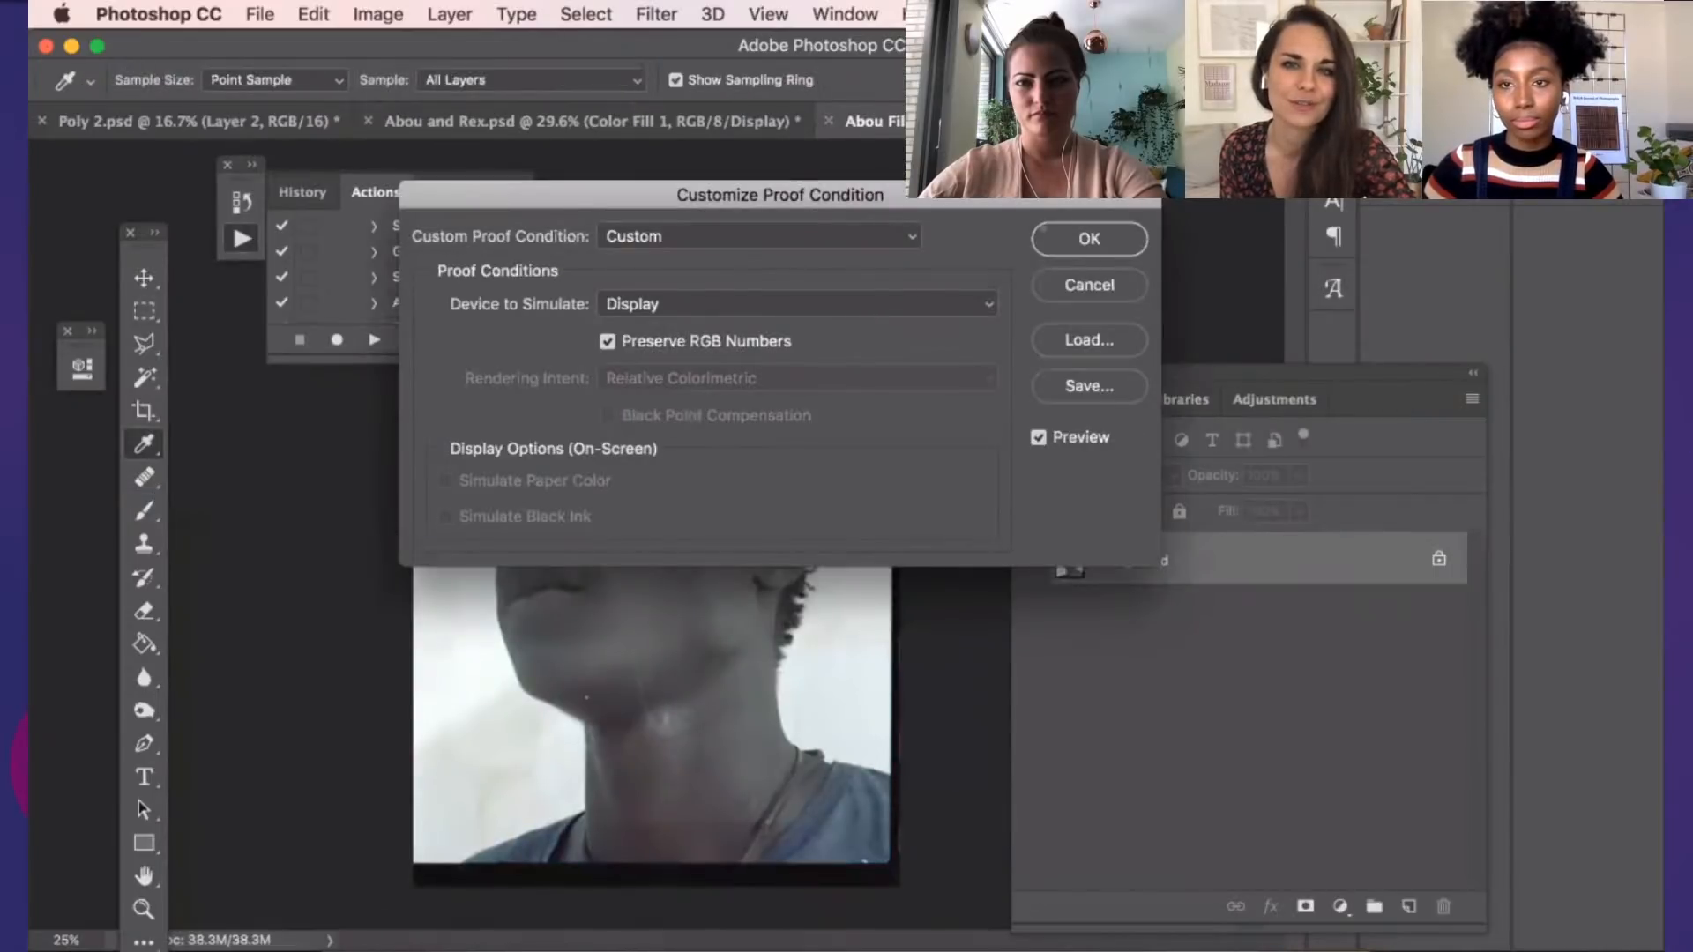
pyautogui.click(1045, 233)
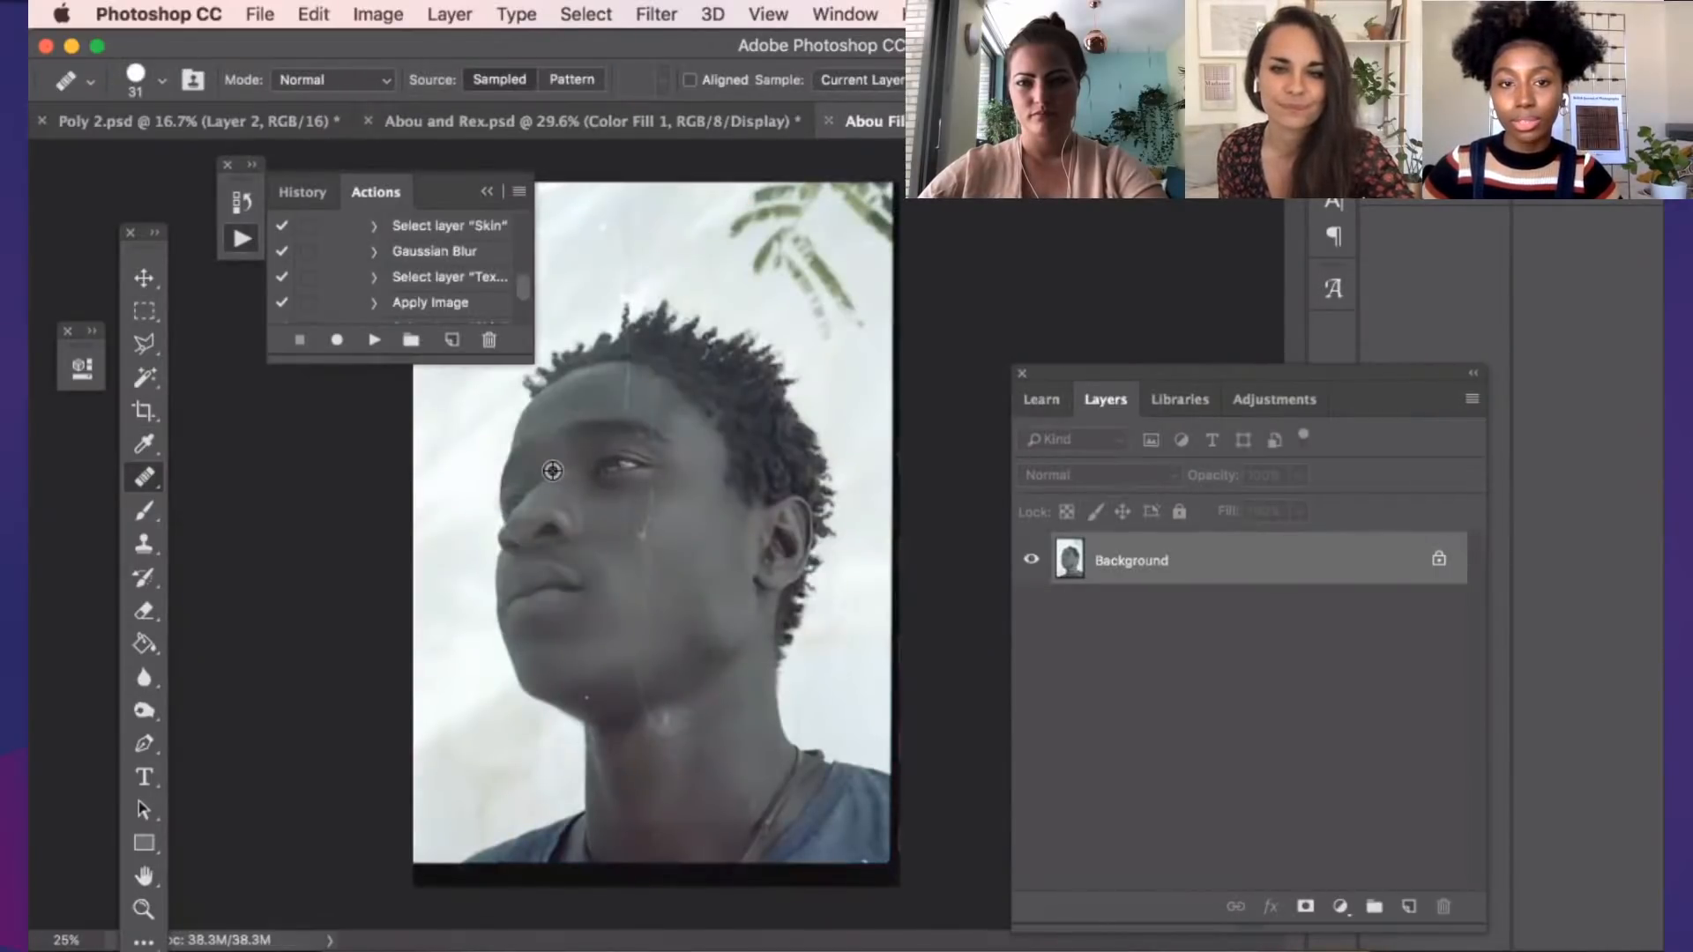
pyautogui.scroll(2, 552, 470)
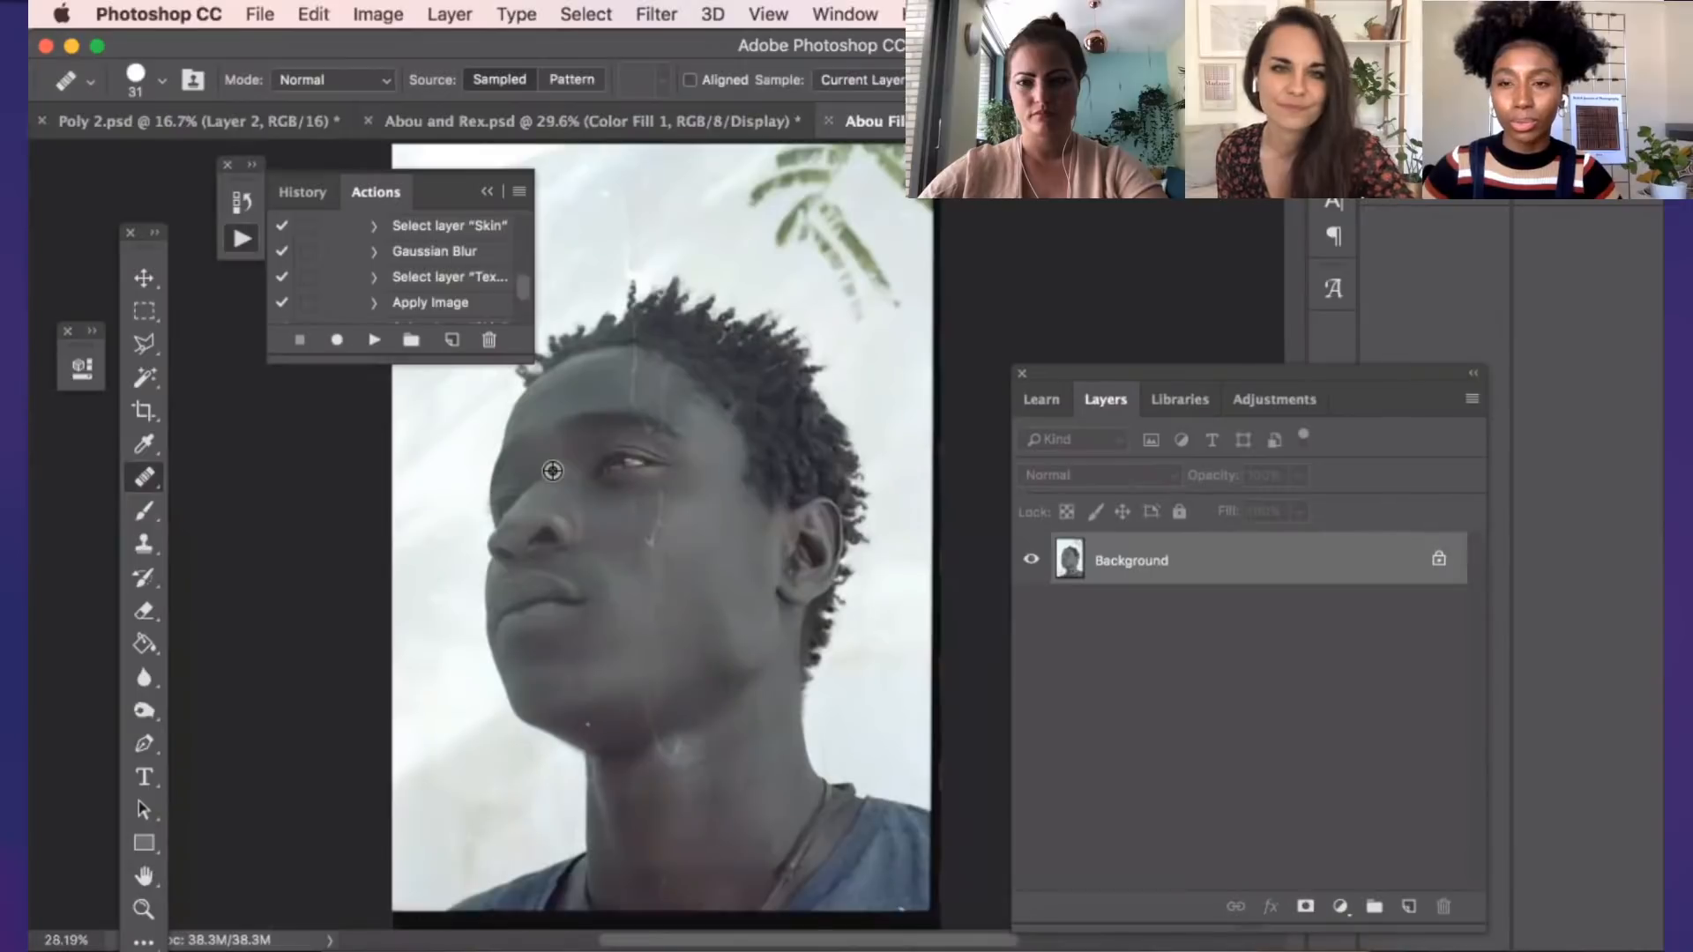
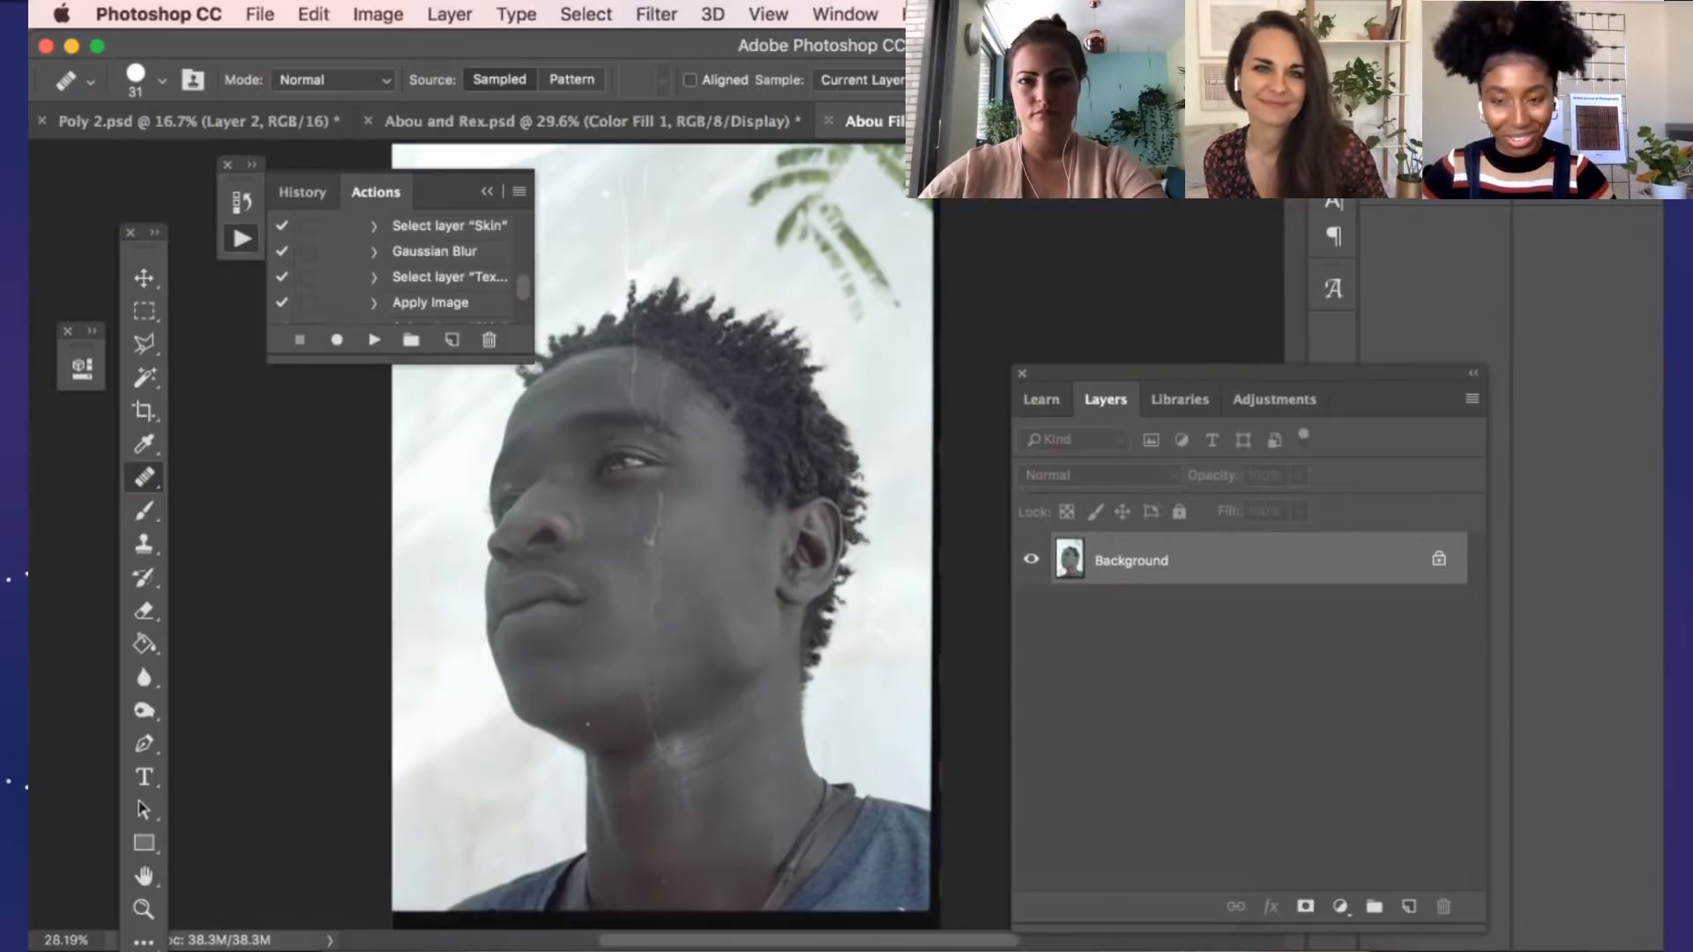
# Examine the scratches, dust and skin on the man's face up close in the film scan
pyautogui.scroll(2, 586, 527)
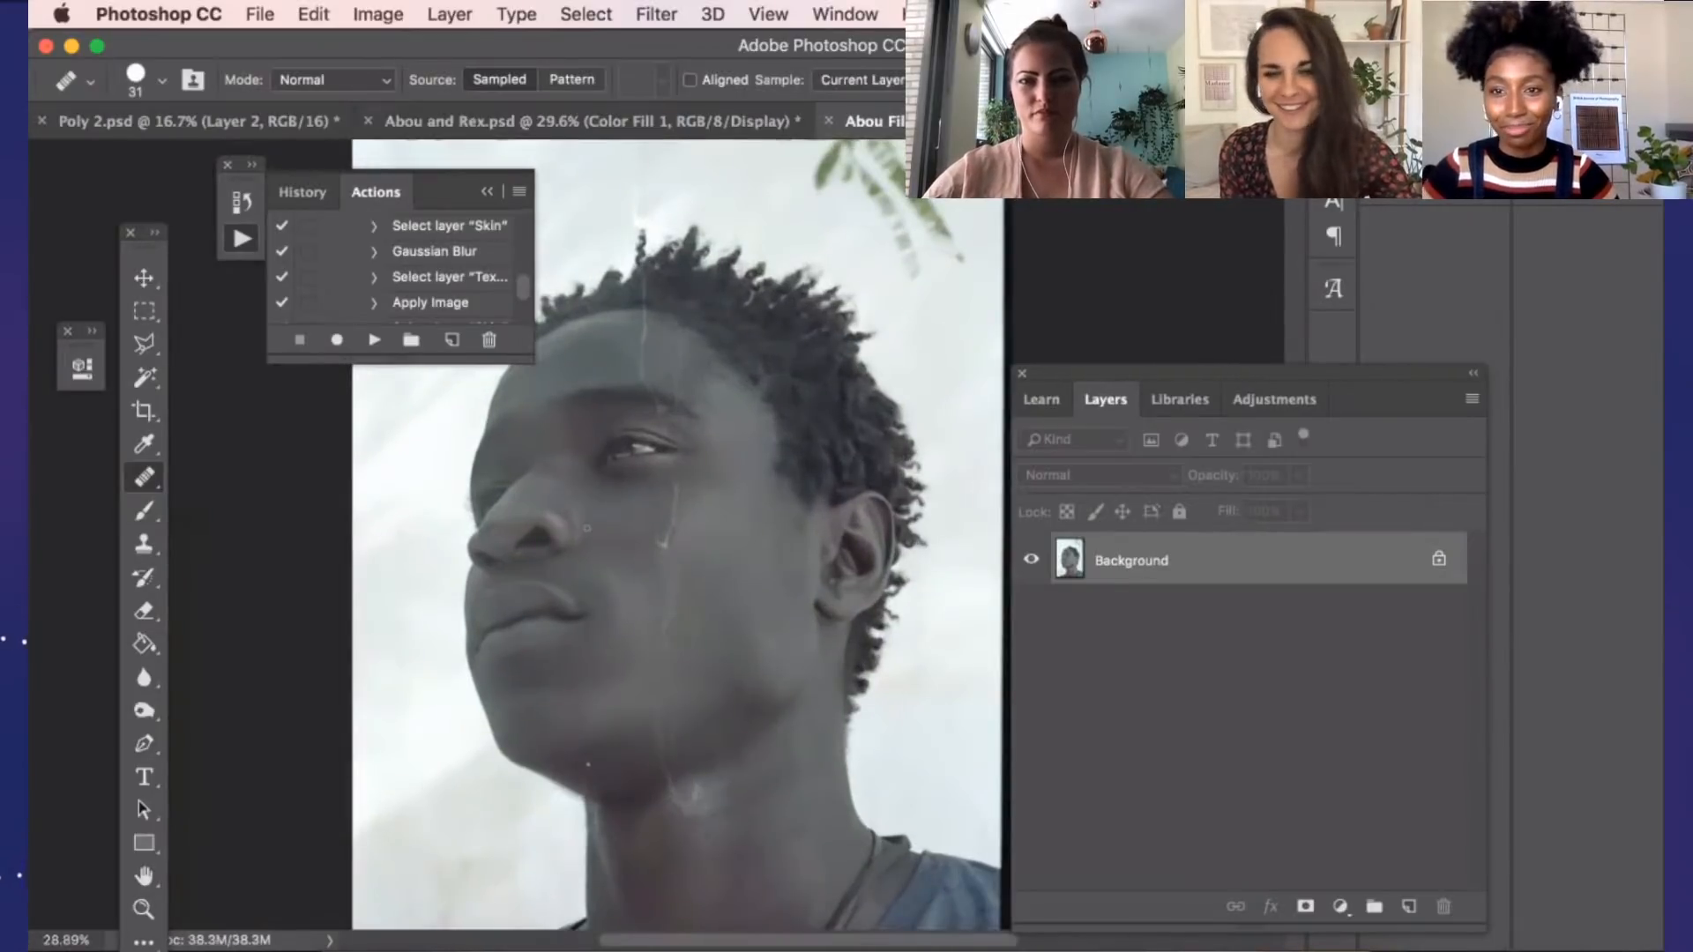
pyautogui.scroll(5, 586, 527)
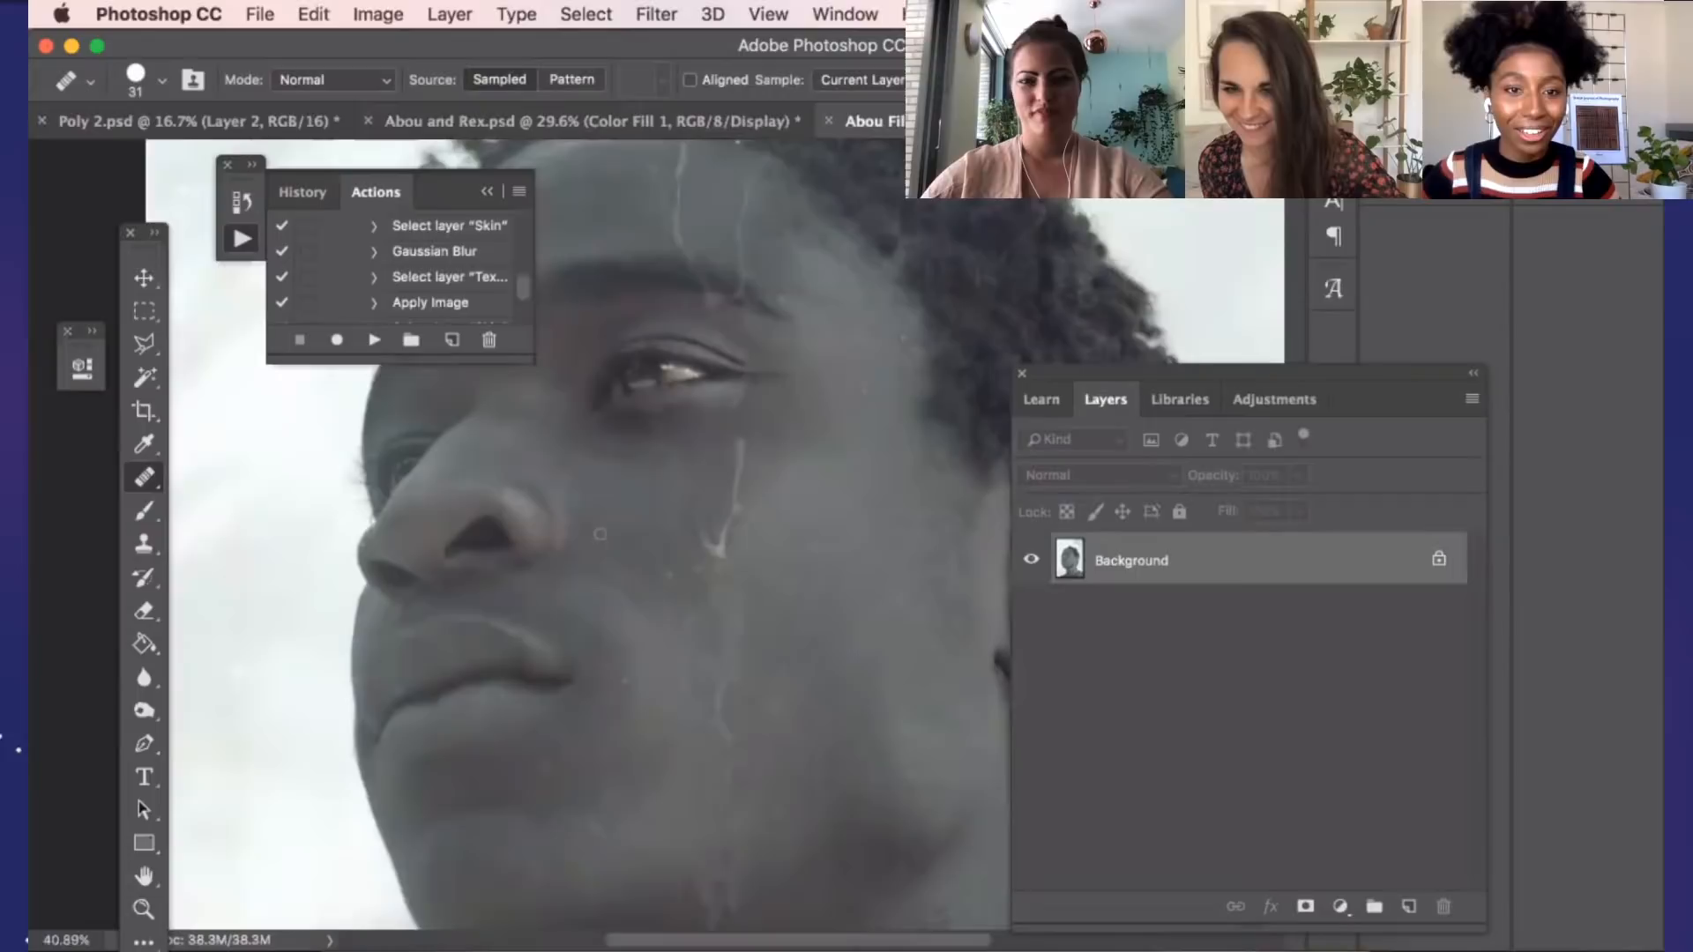
pyautogui.scroll(-5, 664, 554)
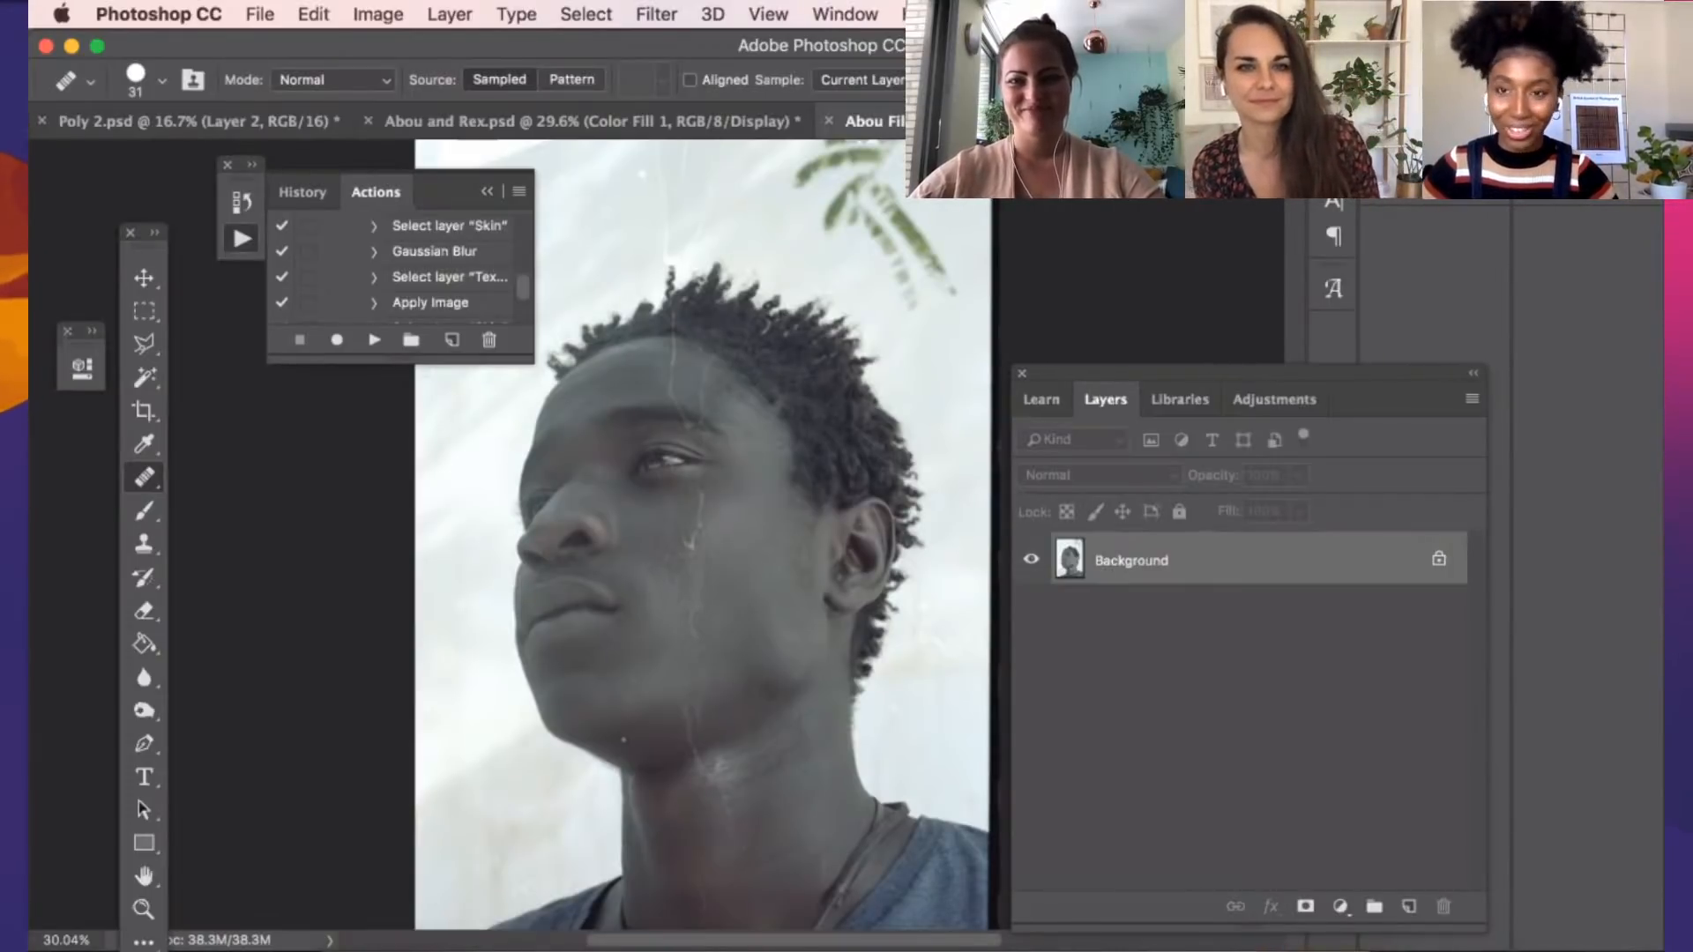
pyautogui.scroll(1, 431, 534)
pyautogui.scroll(3, 541, 573)
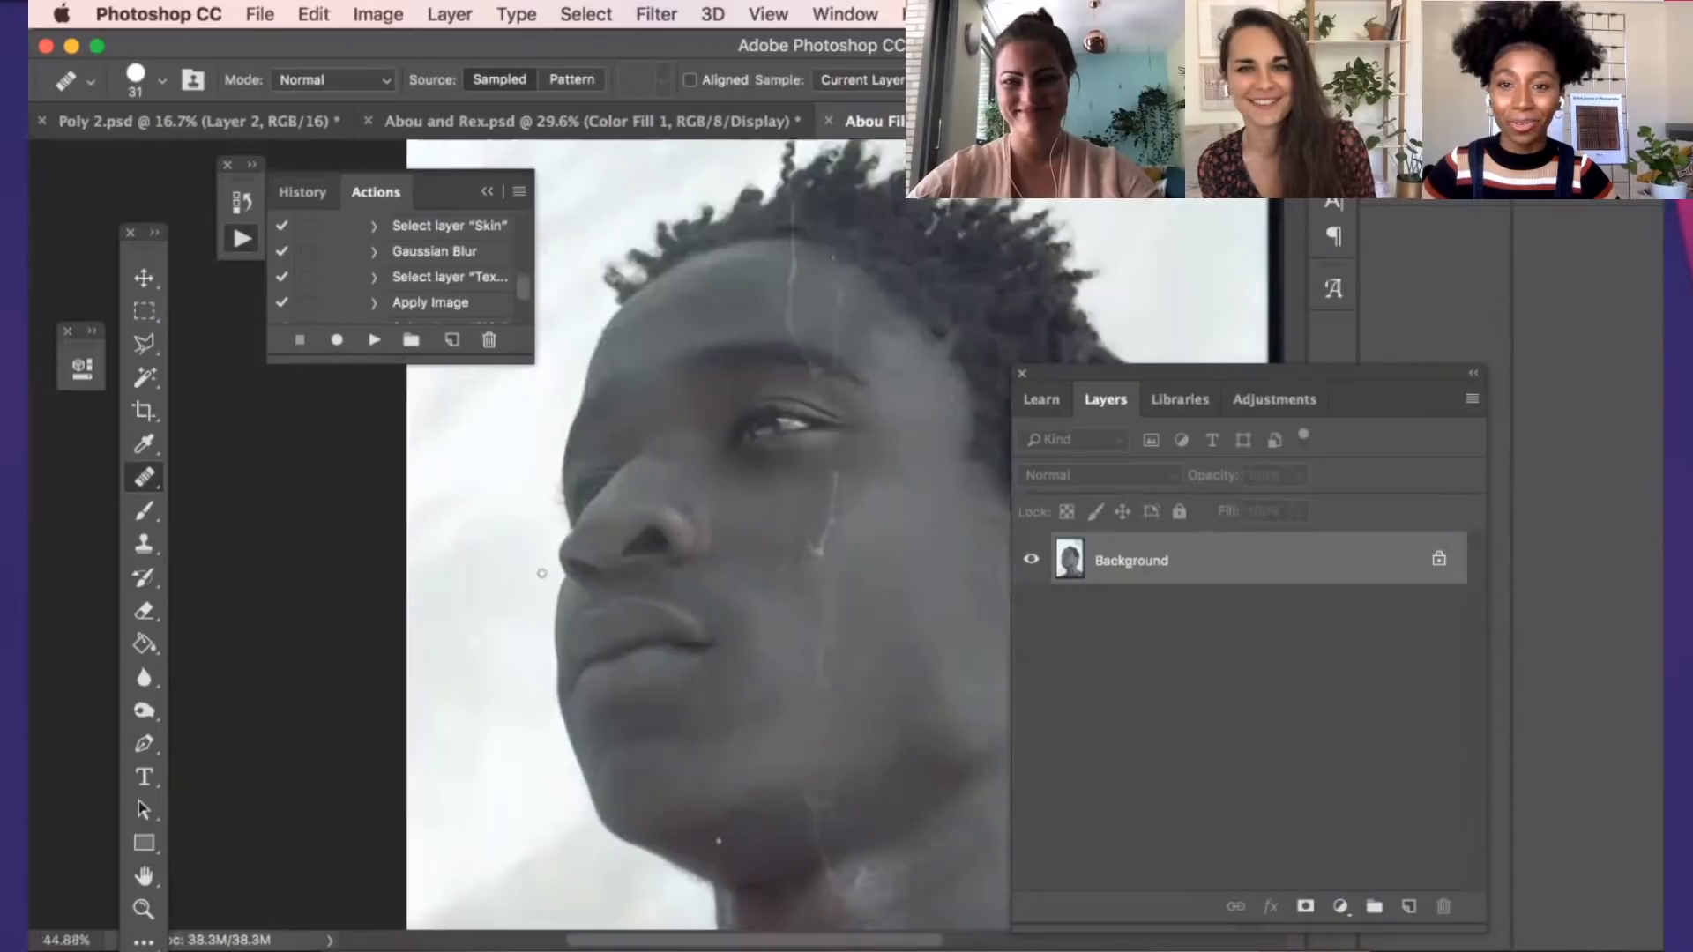
pyautogui.scroll(2, 926, 616)
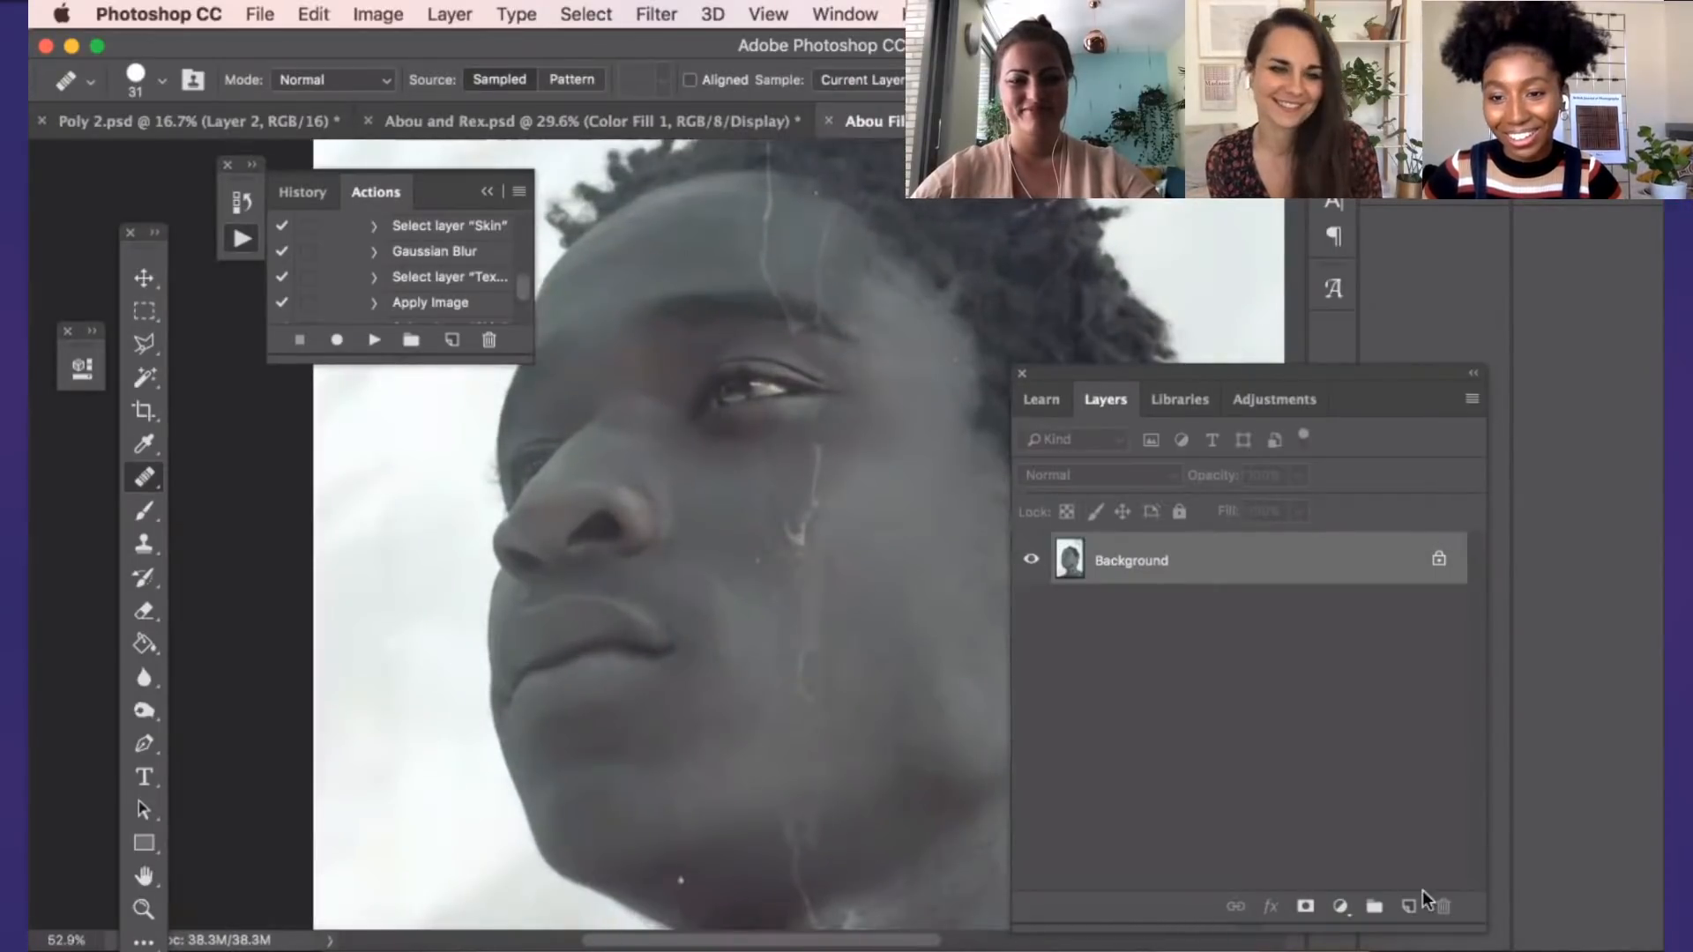
# Duplicate the Background layer, keeping the default name Background copy
pyautogui.click(1353, 914)
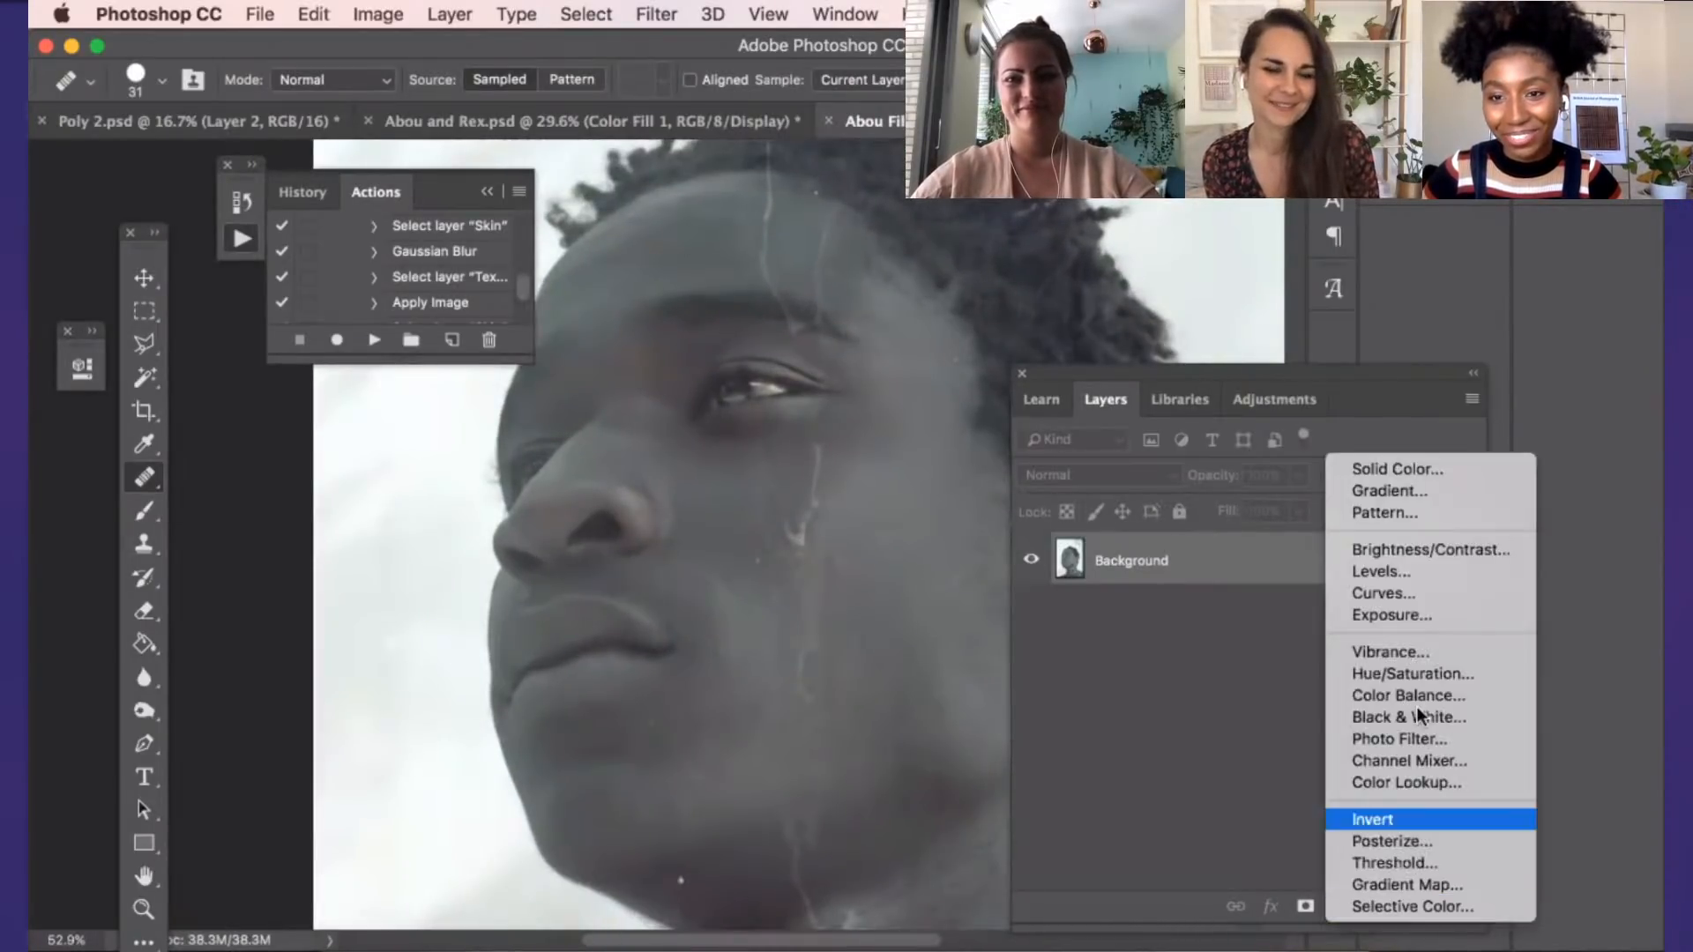
pyautogui.click(1187, 683)
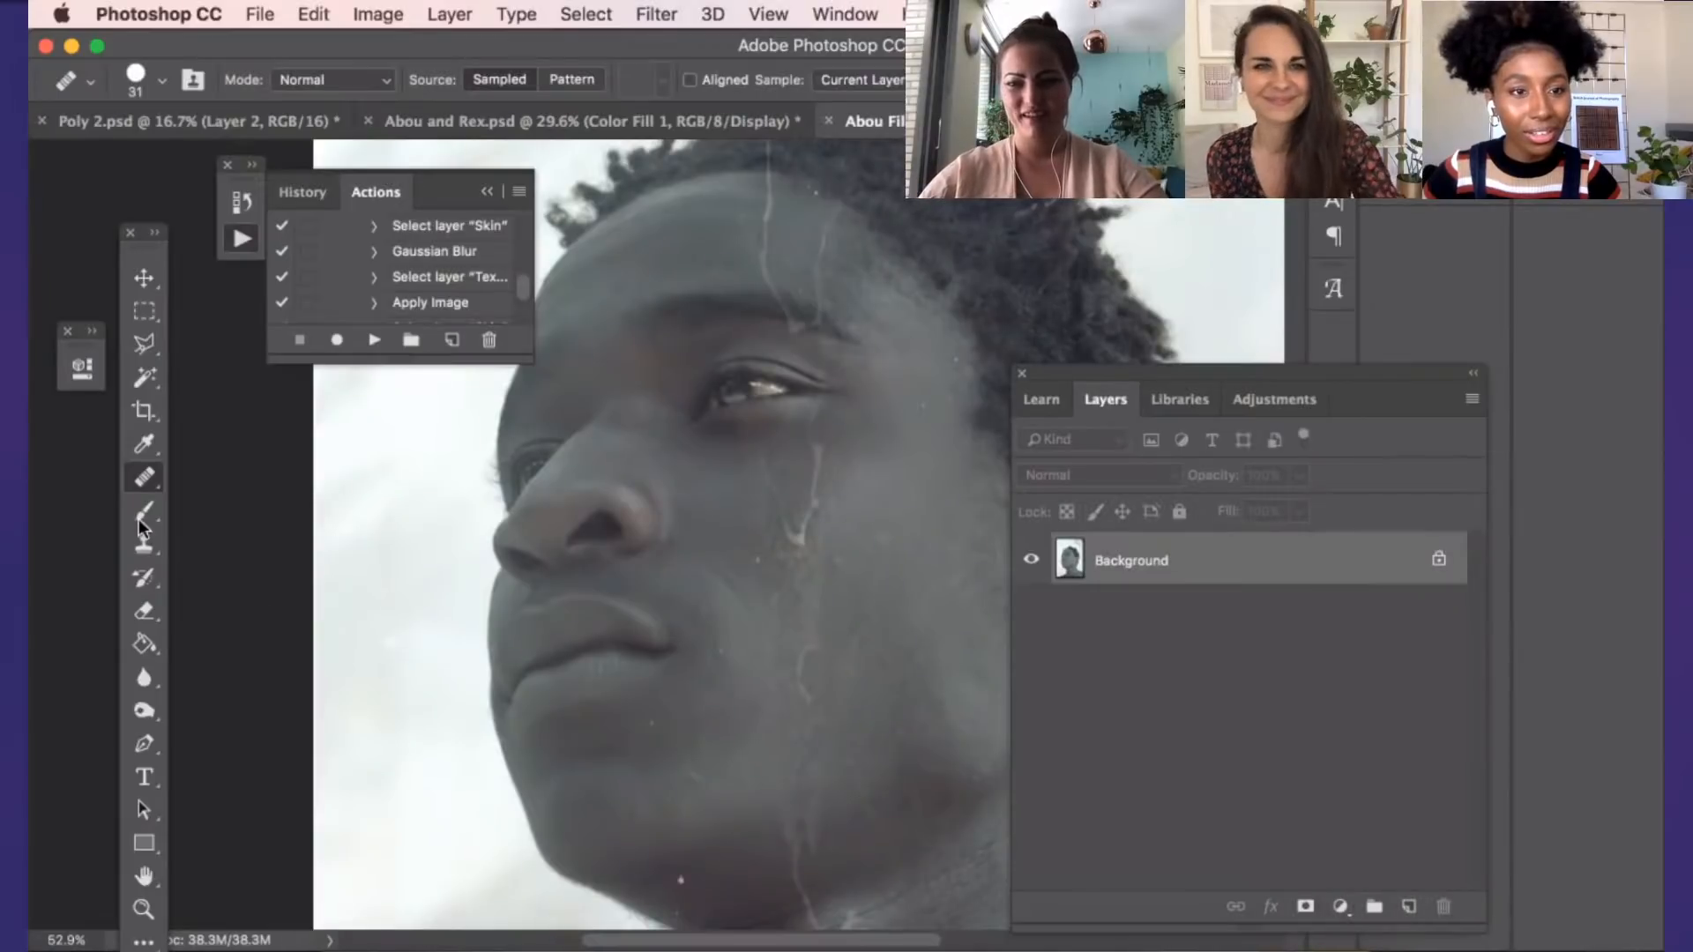
pyautogui.rightClick(1139, 573)
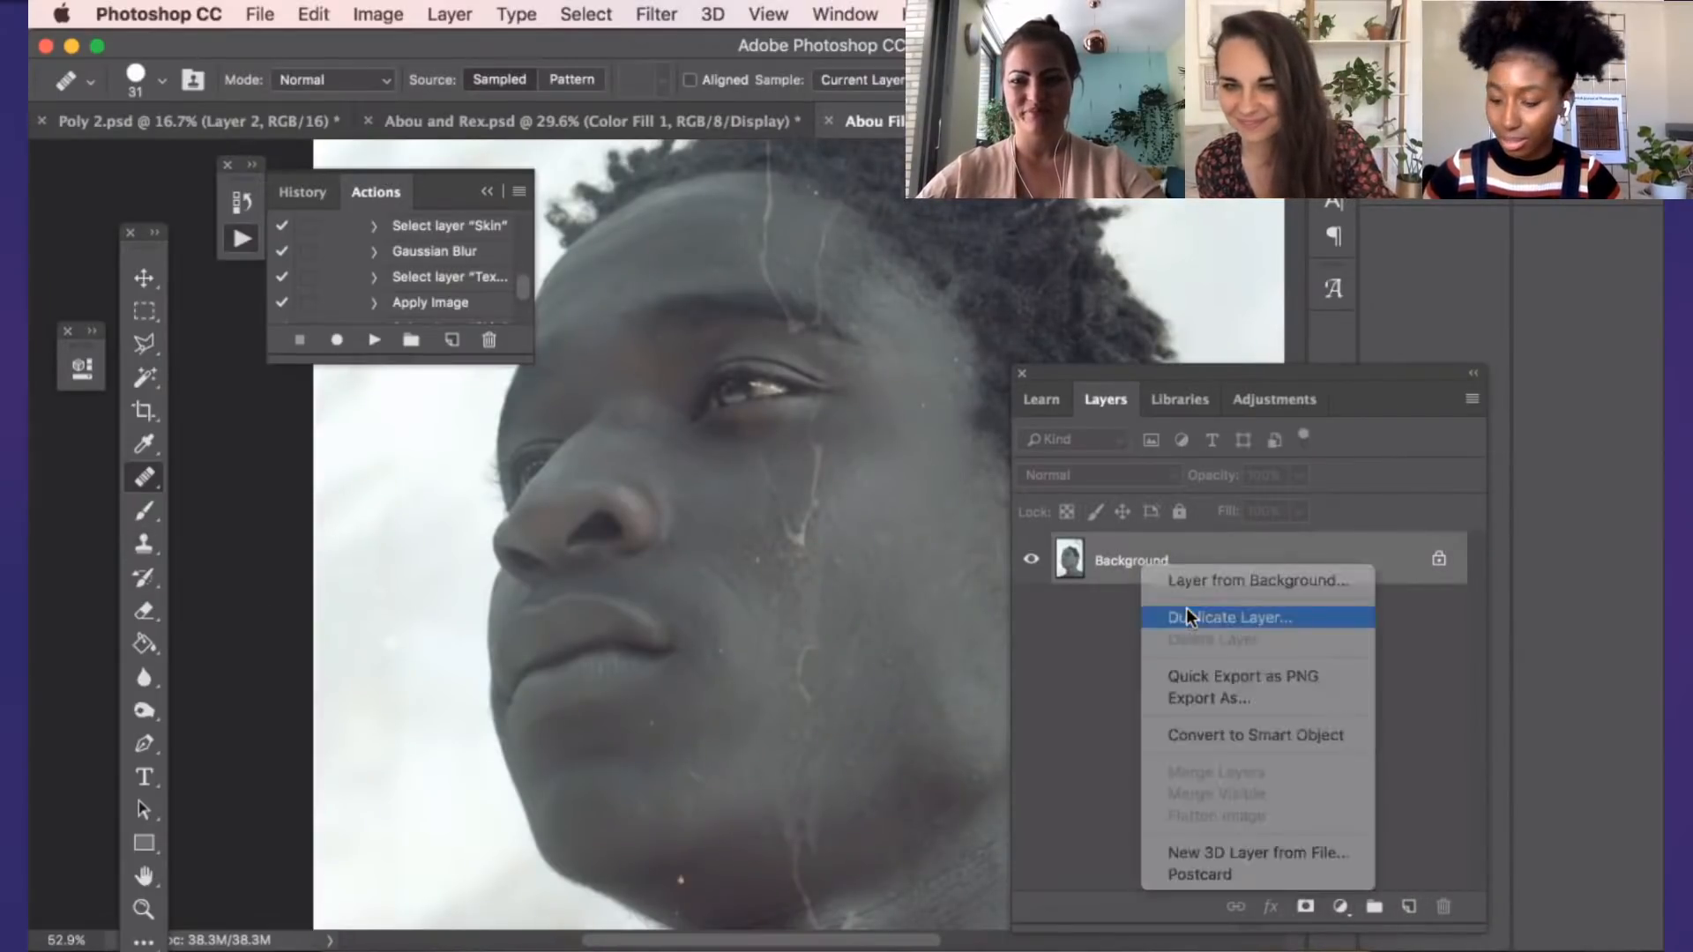
pyautogui.click(1191, 615)
pyautogui.press('Return')
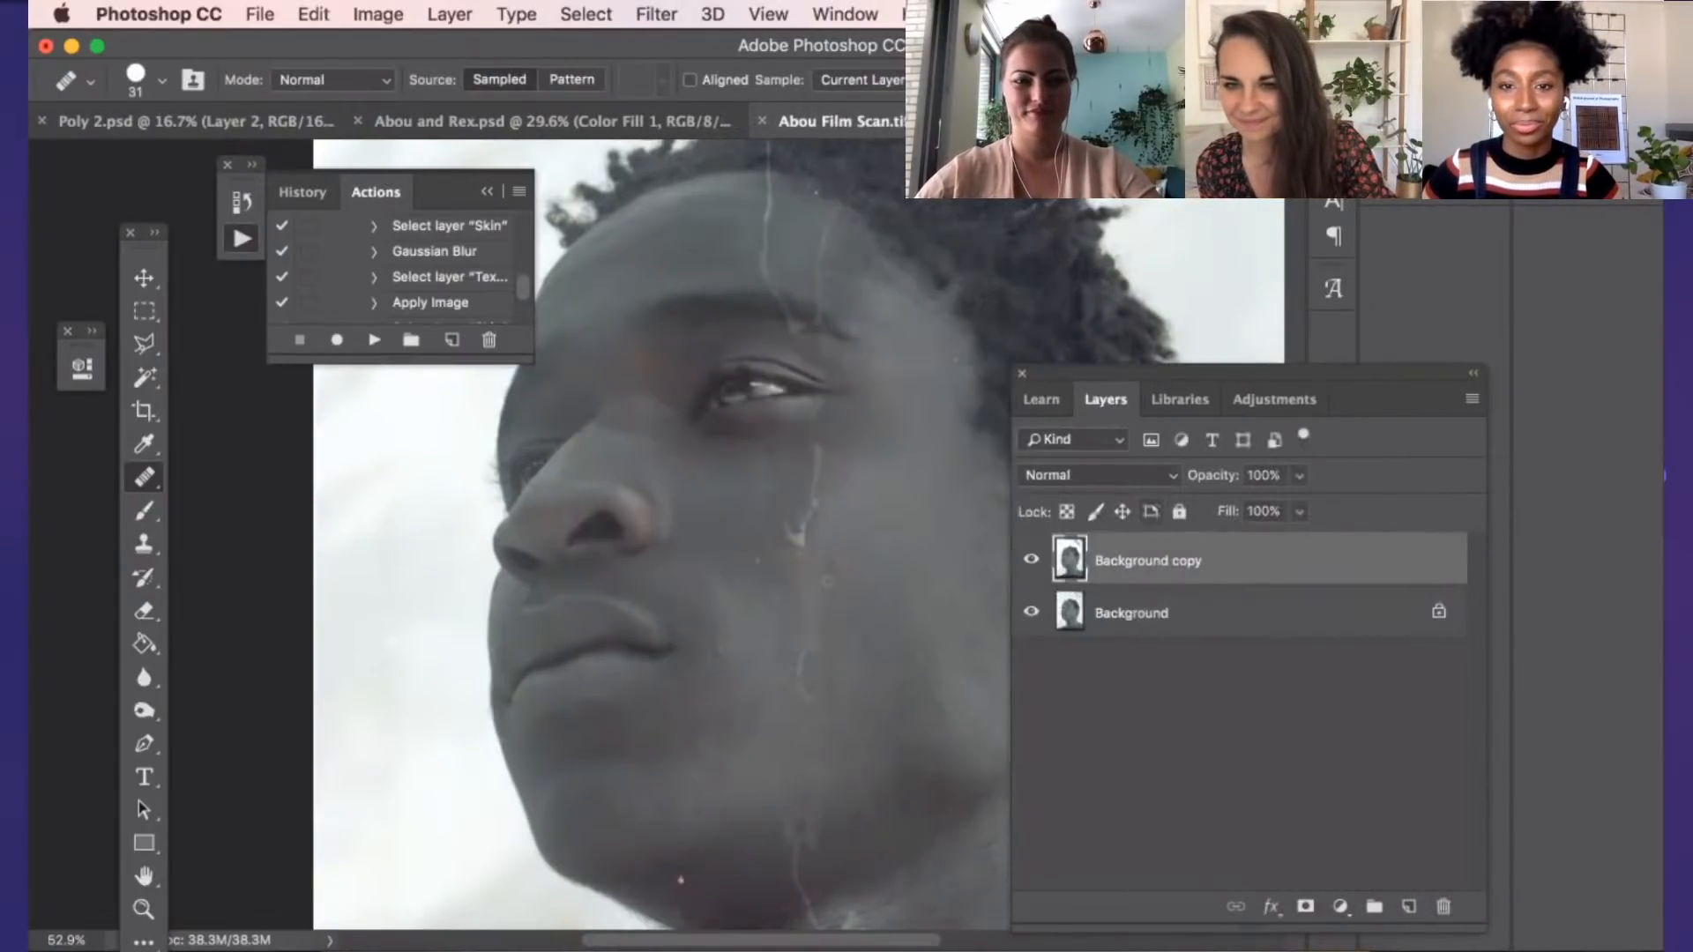
# Retouch the thin scratch on the cheek and the upper part of the longer one below the eye with the Healing Brush, sampling nearby skin
pyautogui.scroll(10, 796, 533)
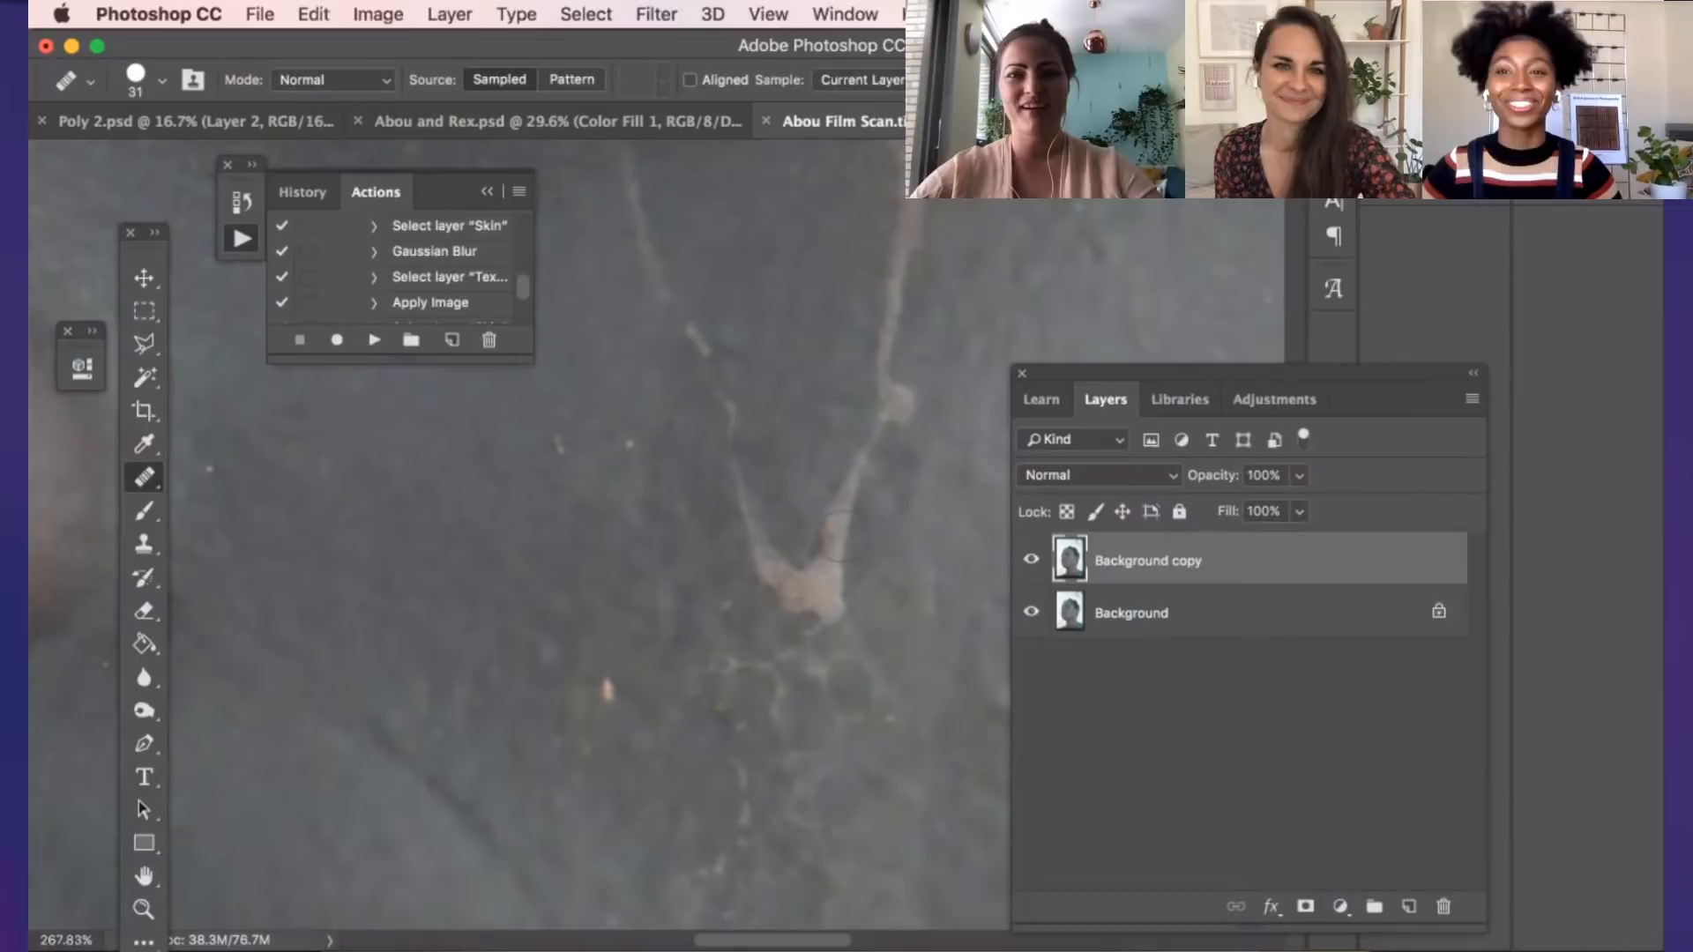
pyautogui.scroll(-2, 951, 579)
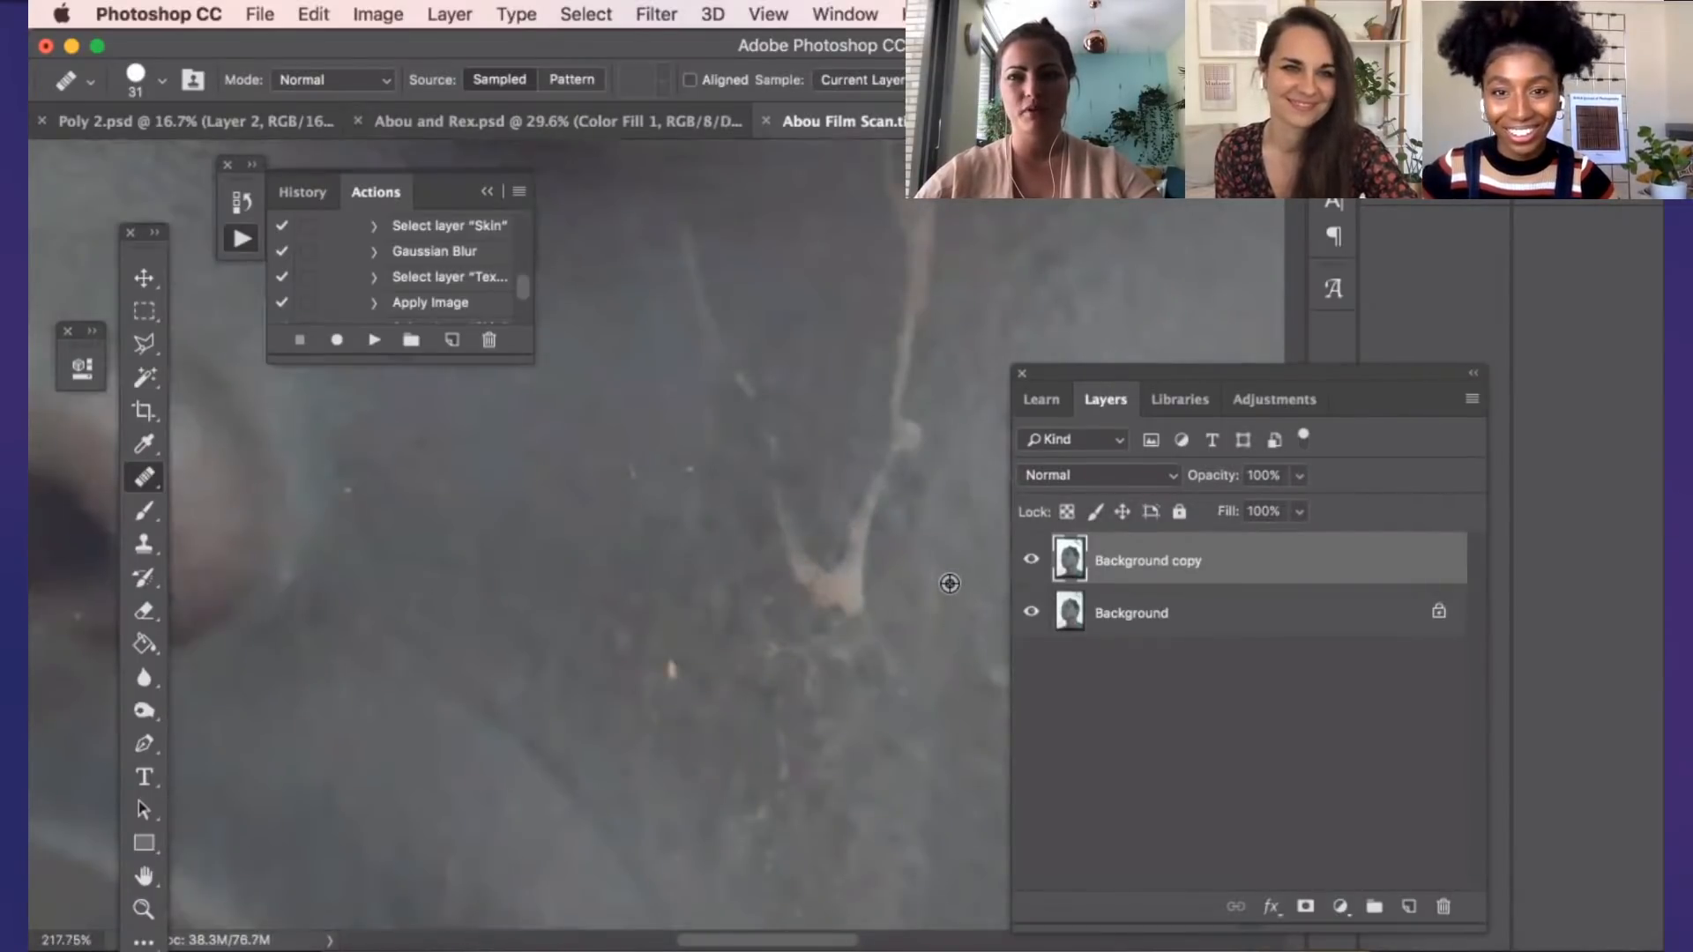
pyautogui.scroll(-4, 950, 583)
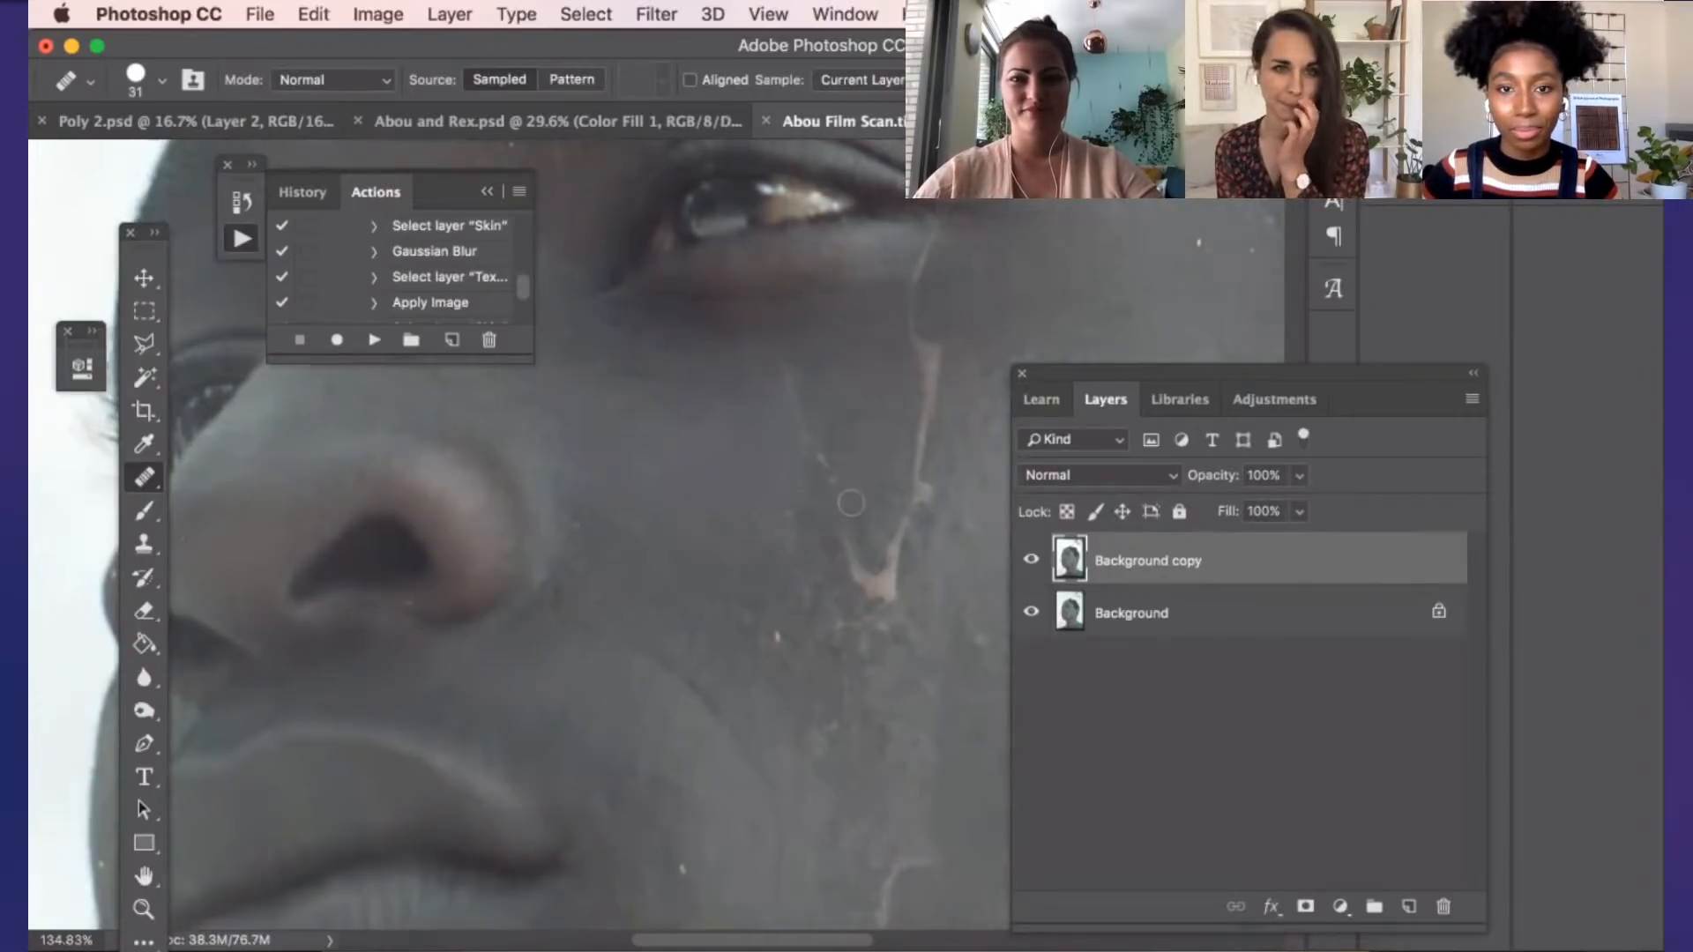
pyautogui.scroll(2, 854, 504)
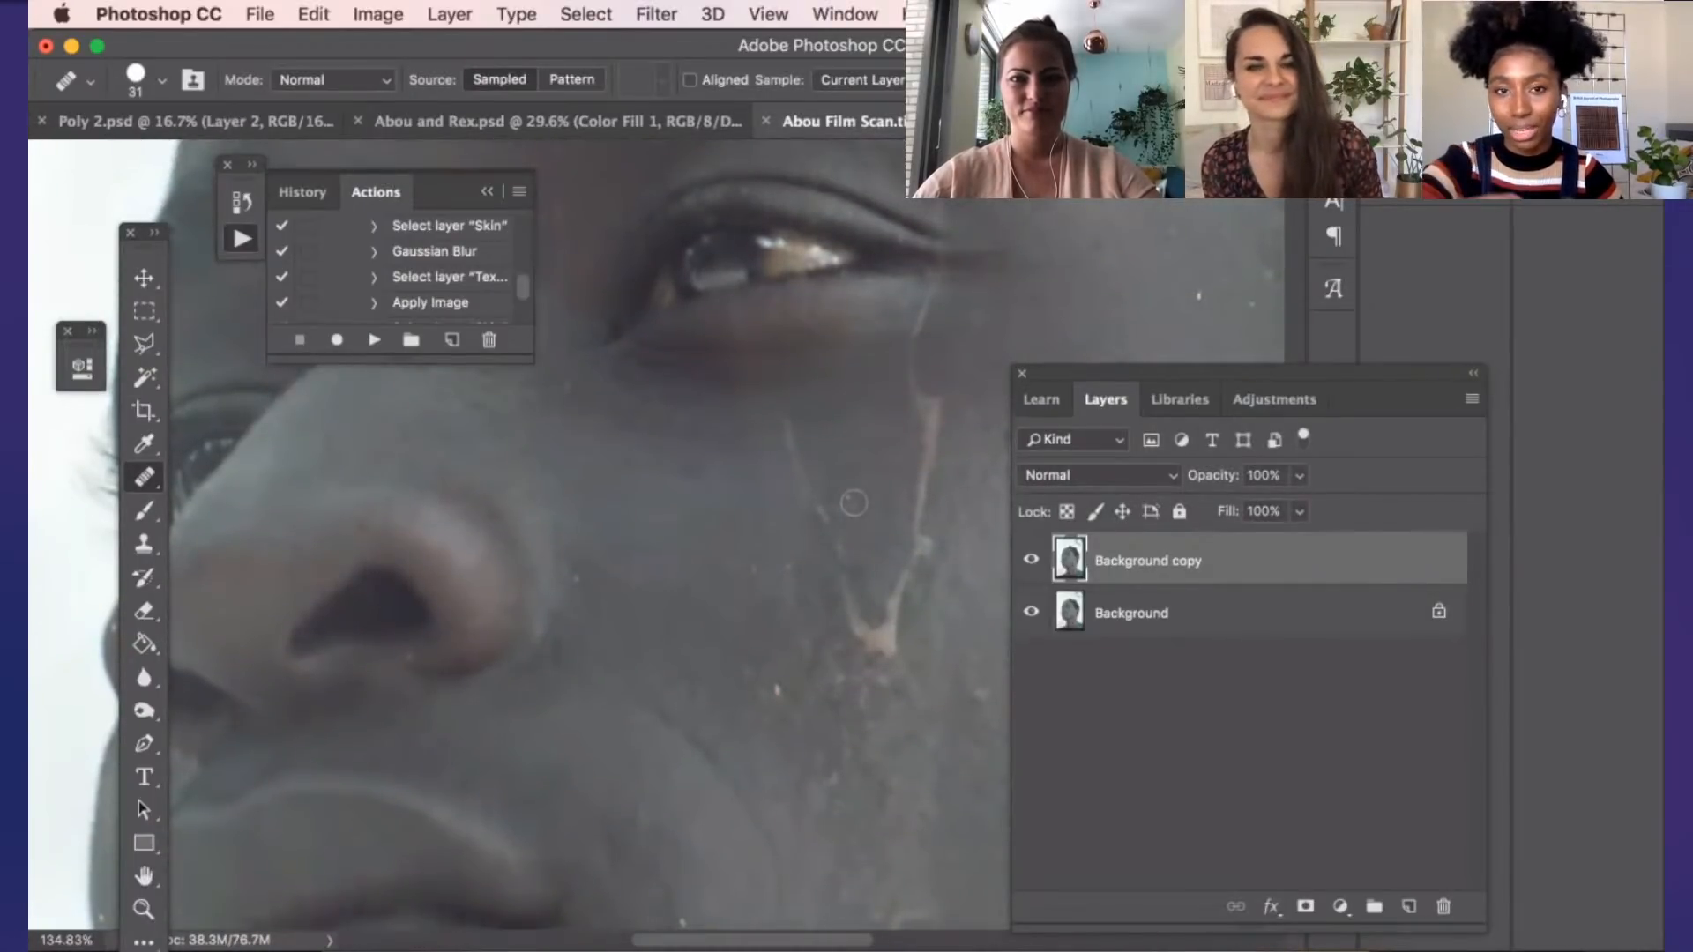
pyautogui.scroll(1, 854, 504)
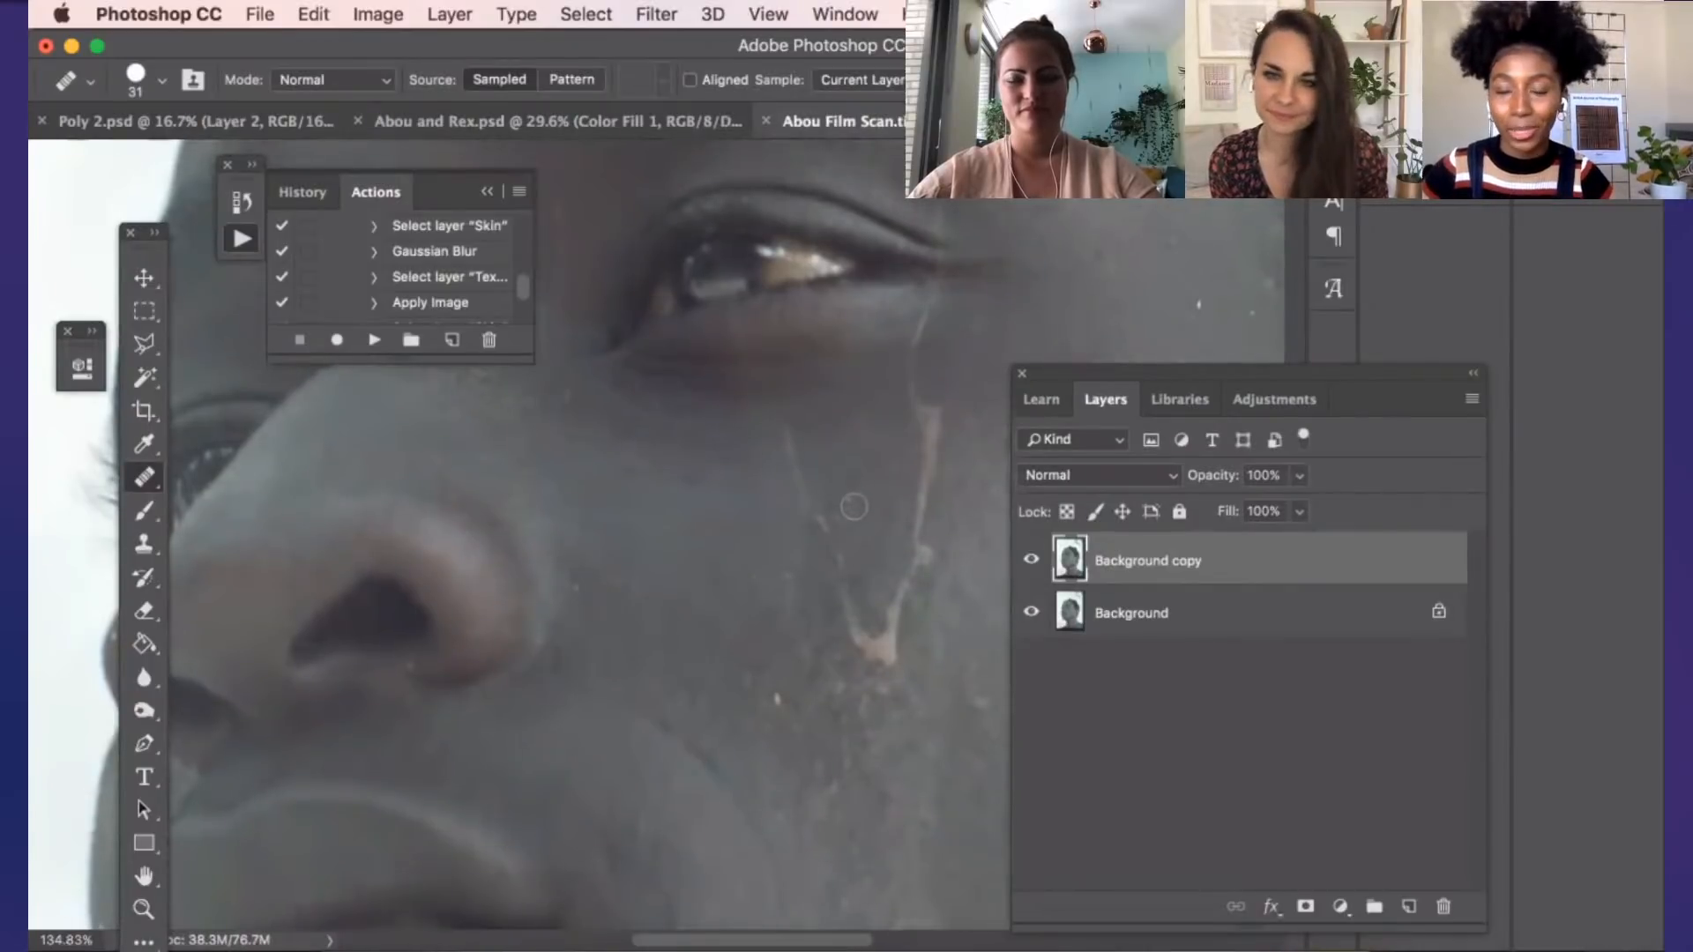
pyautogui.scroll(10, 854, 509)
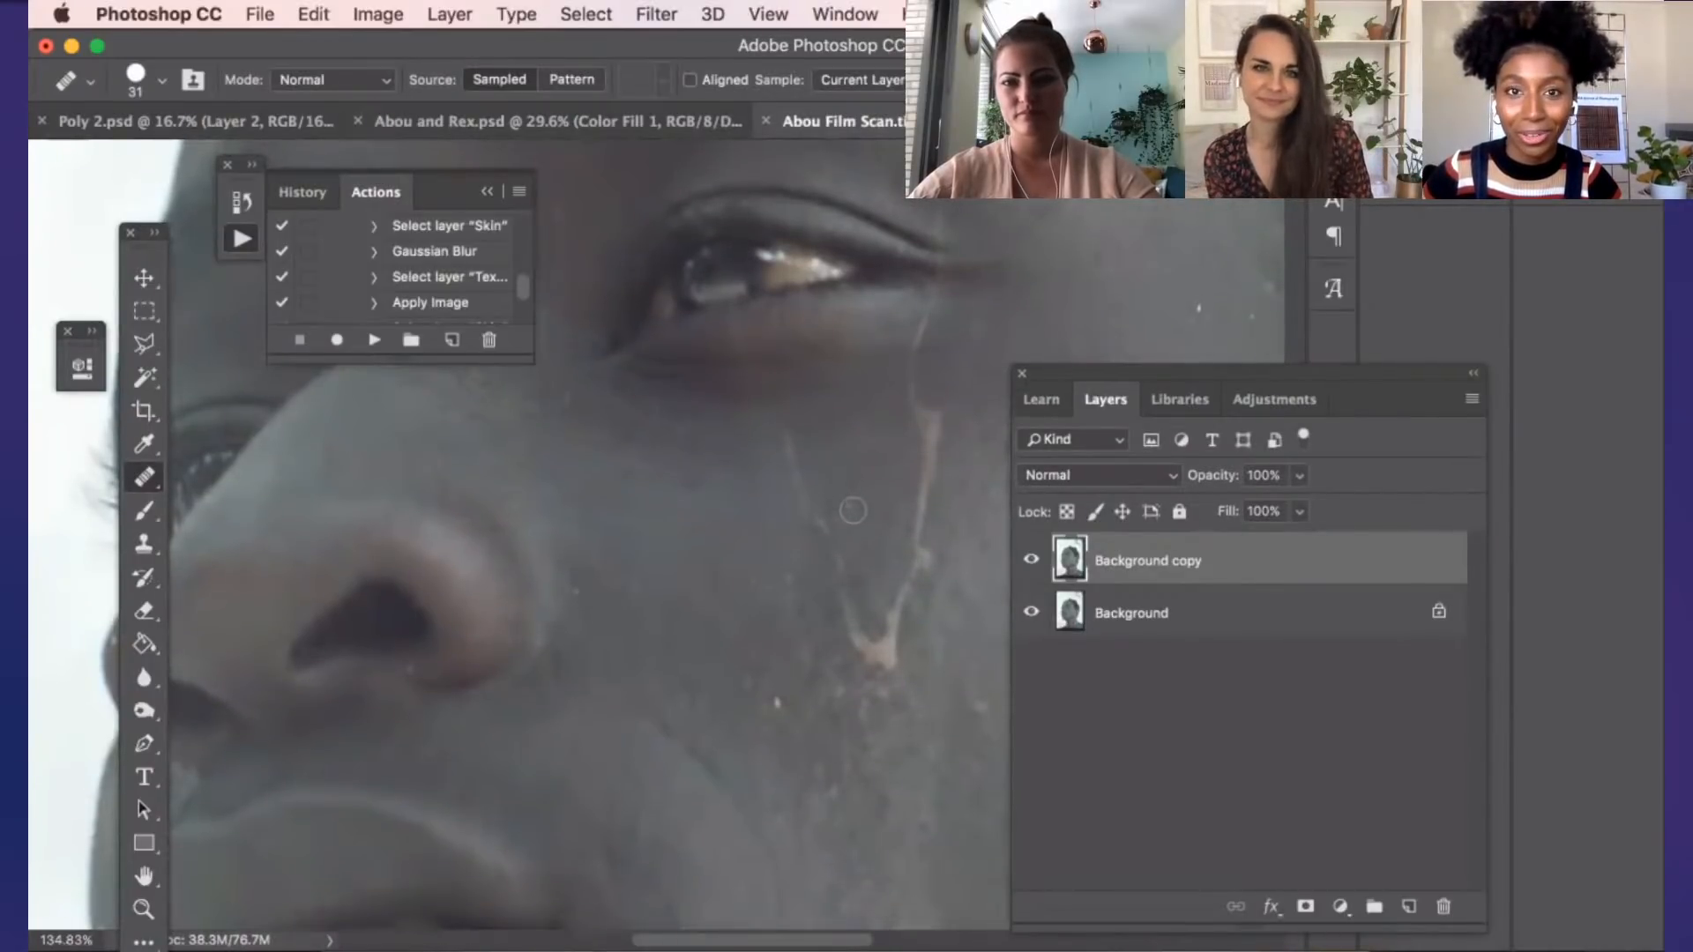
pyautogui.scroll(-4, 854, 509)
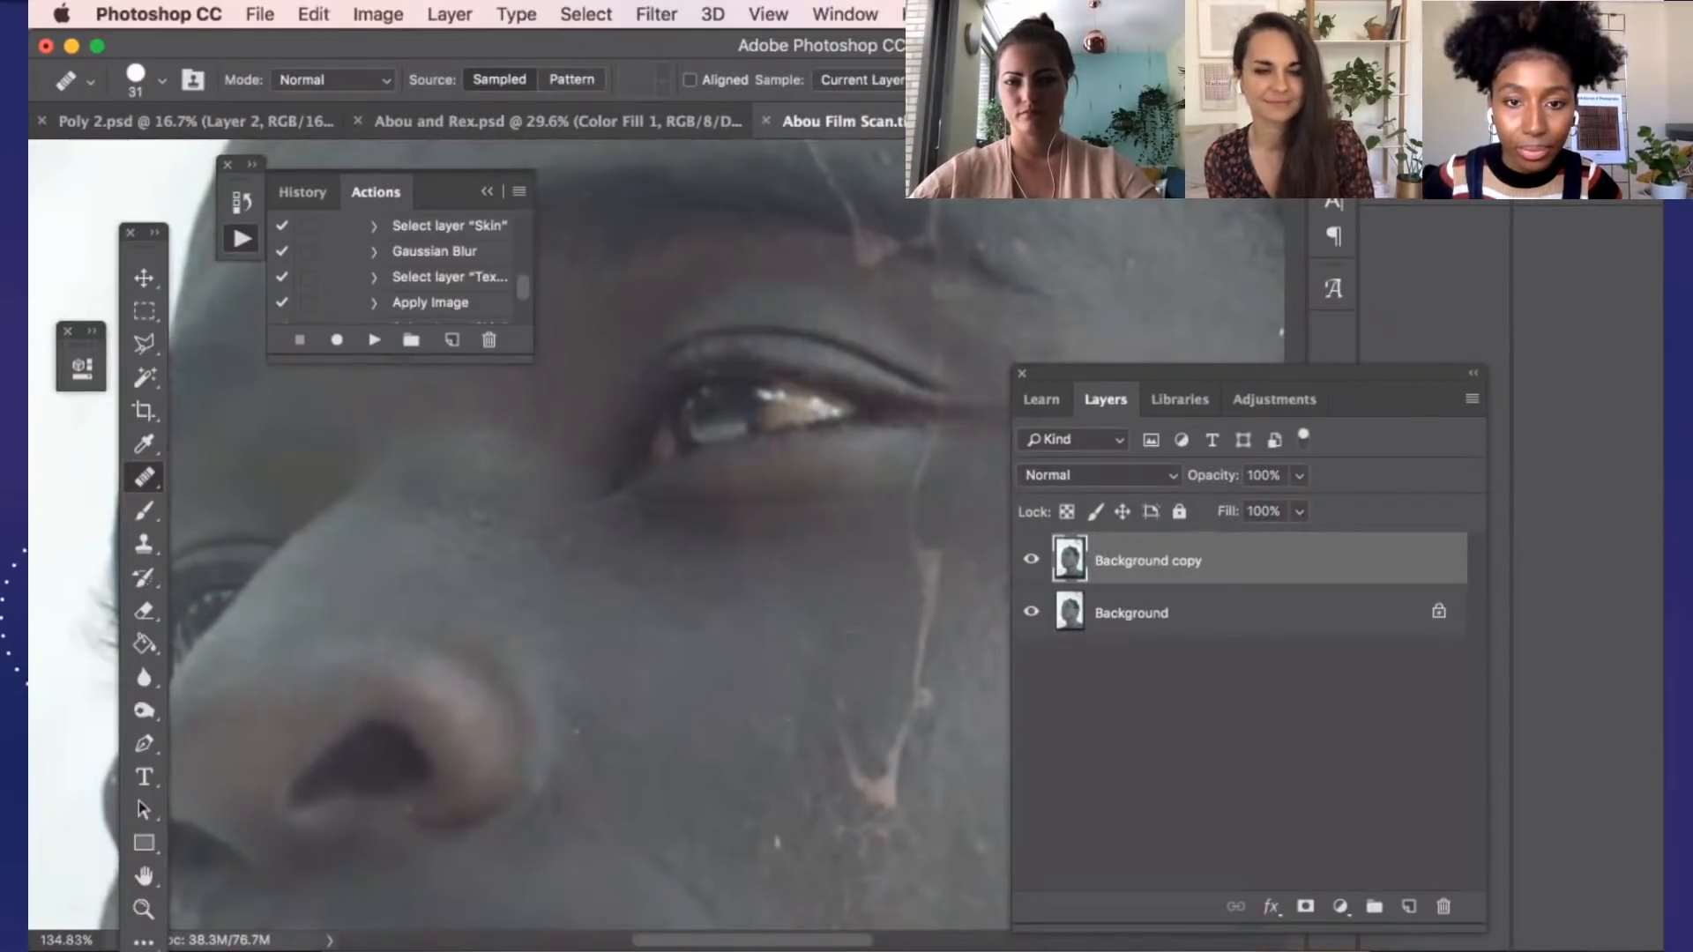
pyautogui.scroll(2, 979, 652)
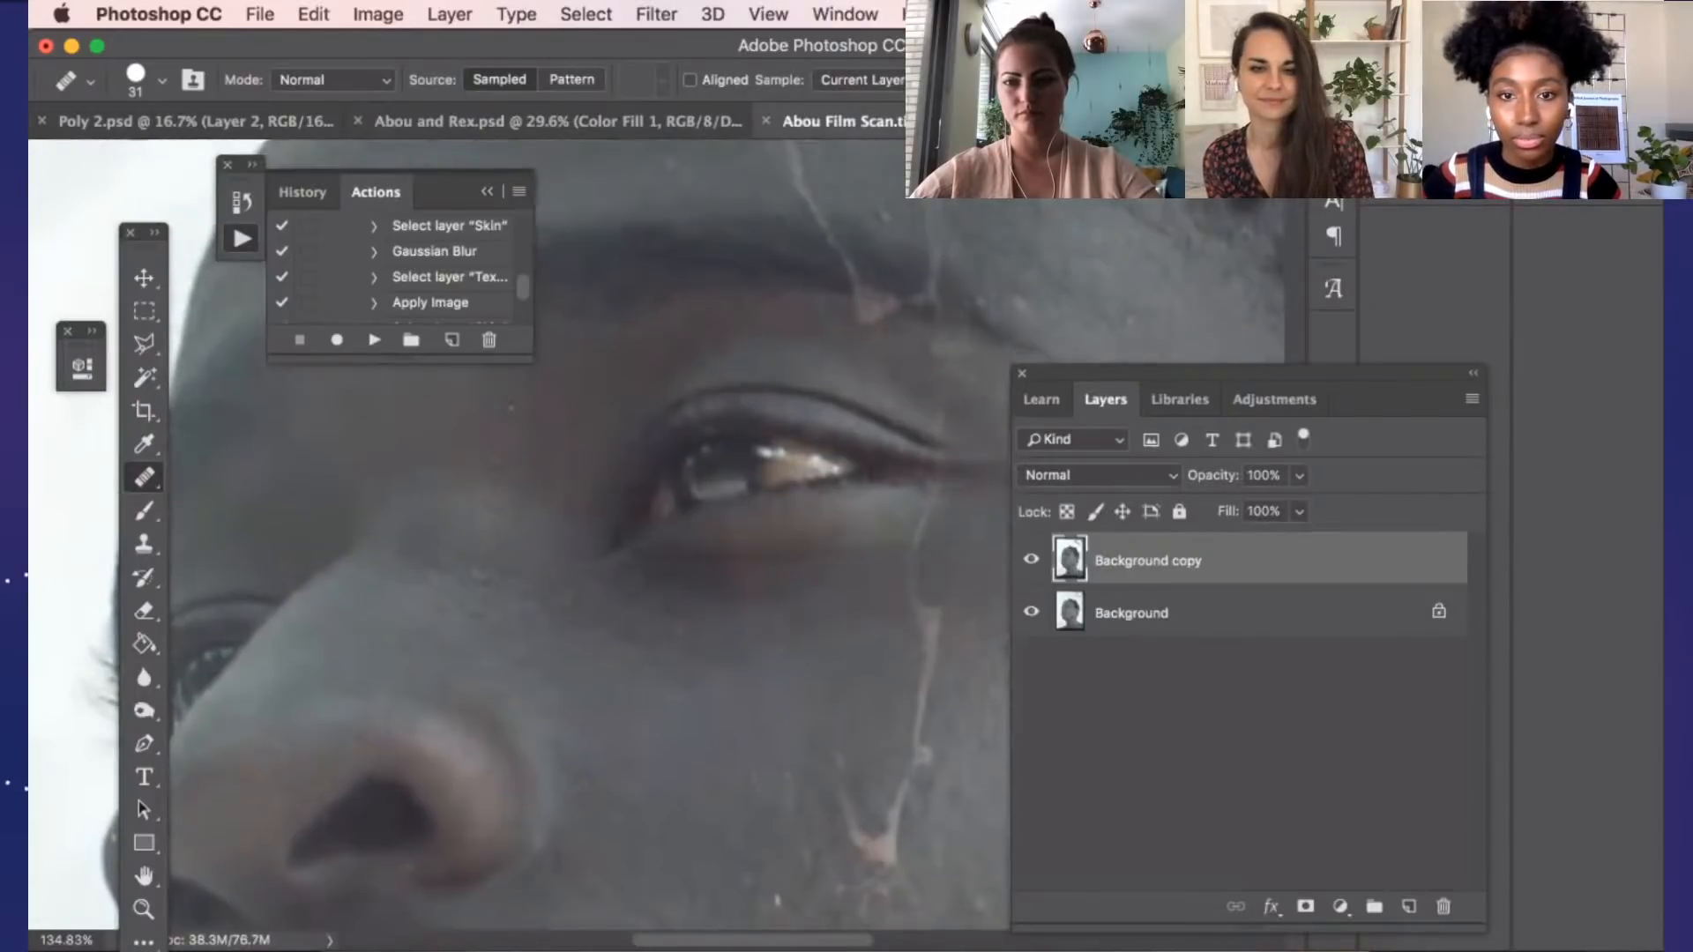
pyautogui.keyDown('alt'); pyautogui.click(980, 653); pyautogui.keyUp('alt')
pyautogui.moveTo(938, 625); pyautogui.dragTo(931, 656)
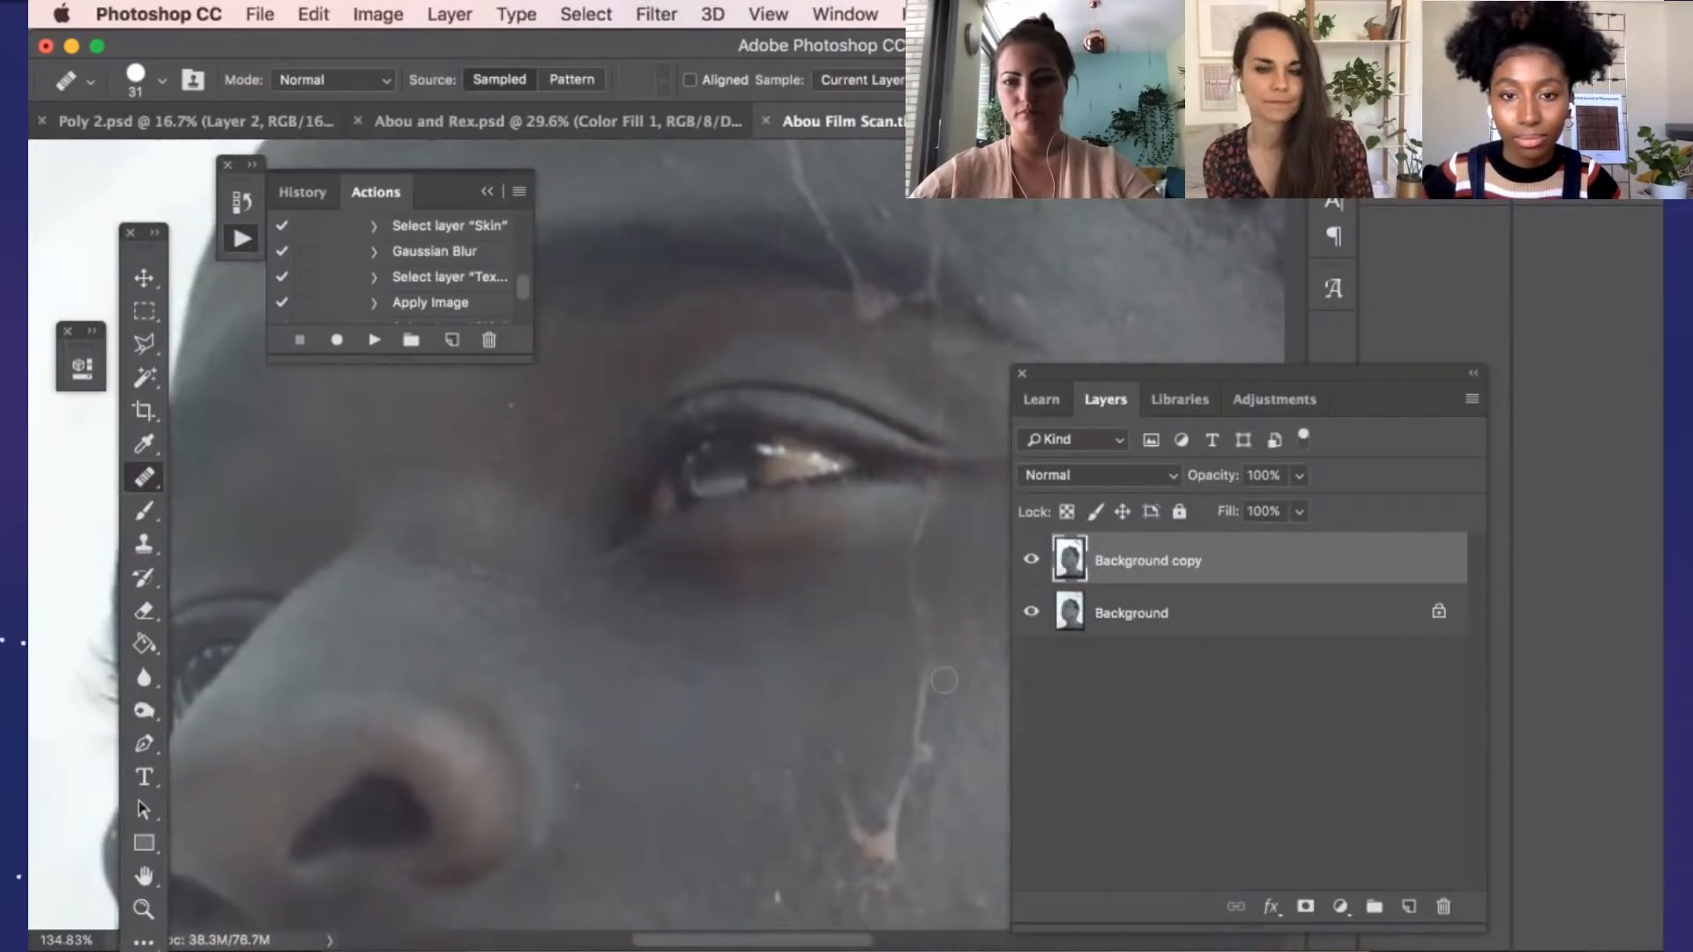
pyautogui.scroll(-1, 950, 708)
pyautogui.scroll(-3, 950, 709)
# Heal a section of the long vertical scratch on the forehead just below the hairline, sampling clean skin beside it
pyautogui.scroll(3, 948, 706)
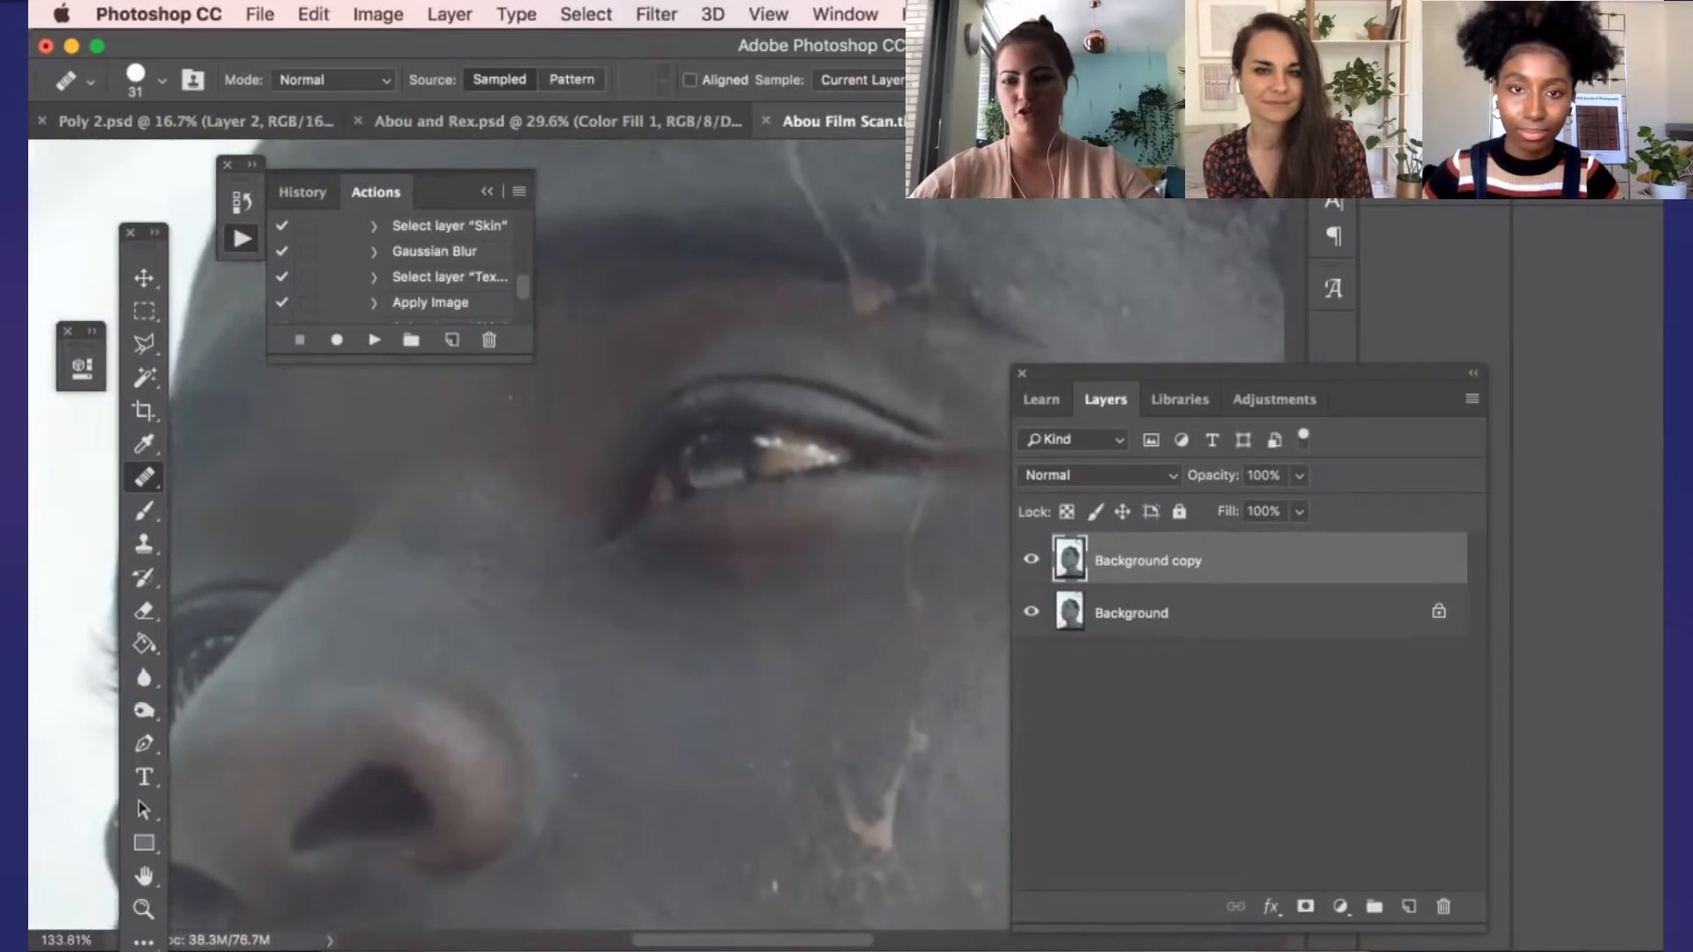
pyautogui.scroll(10, 961, 696)
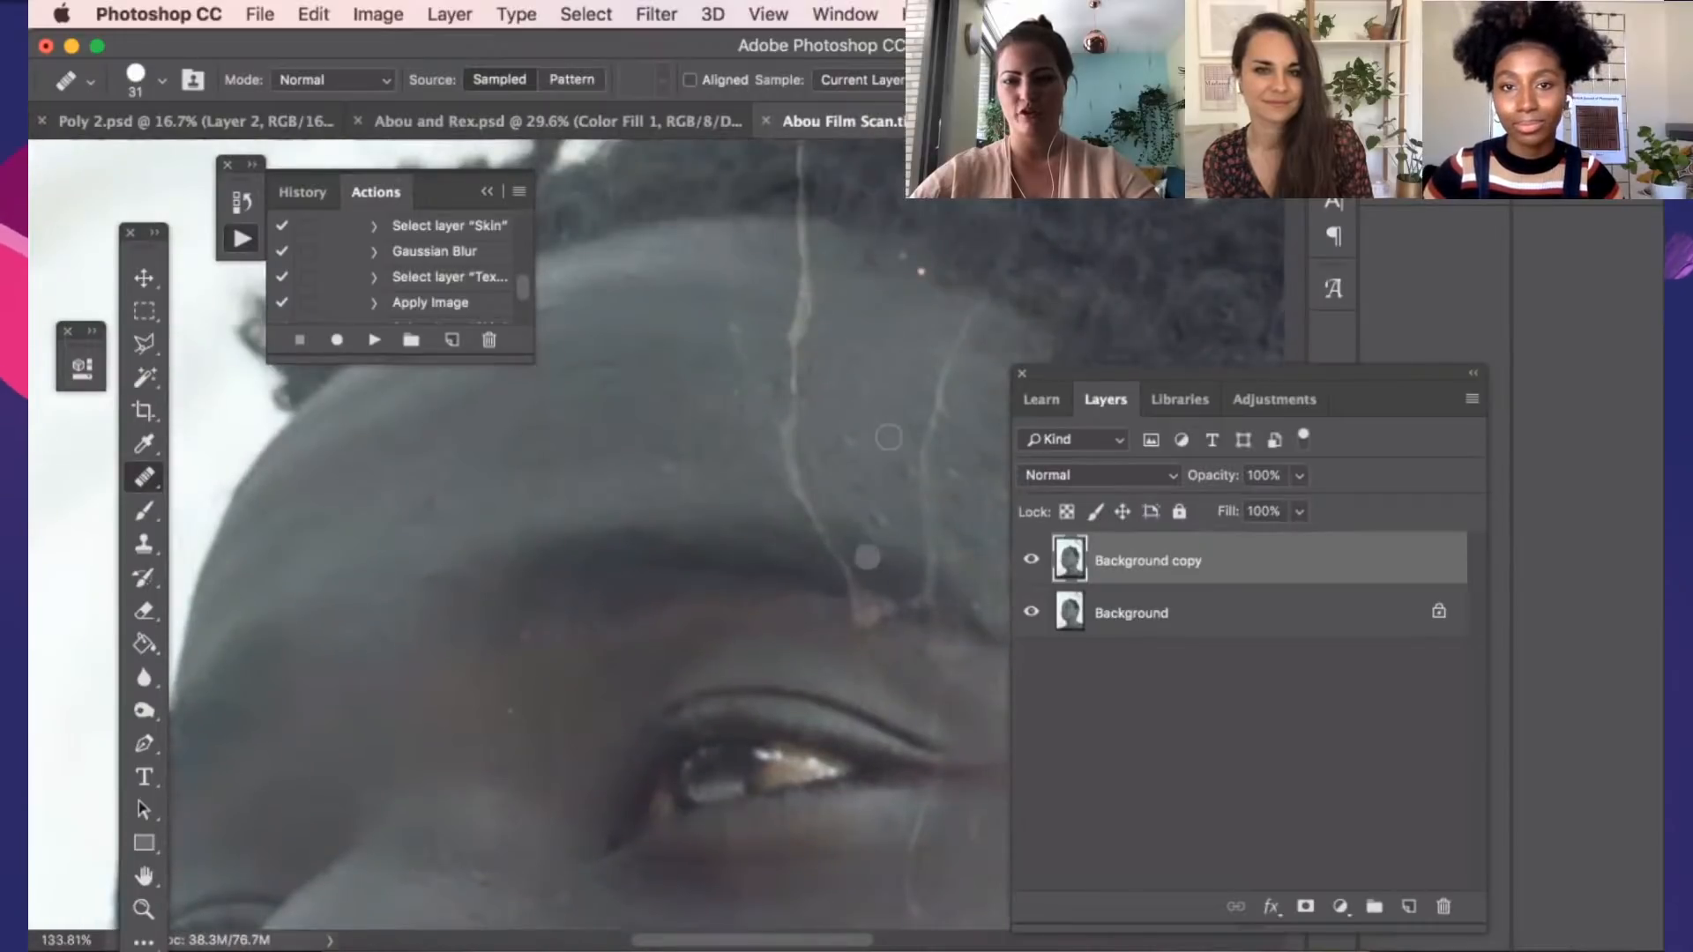
pyautogui.scroll(3, 889, 436)
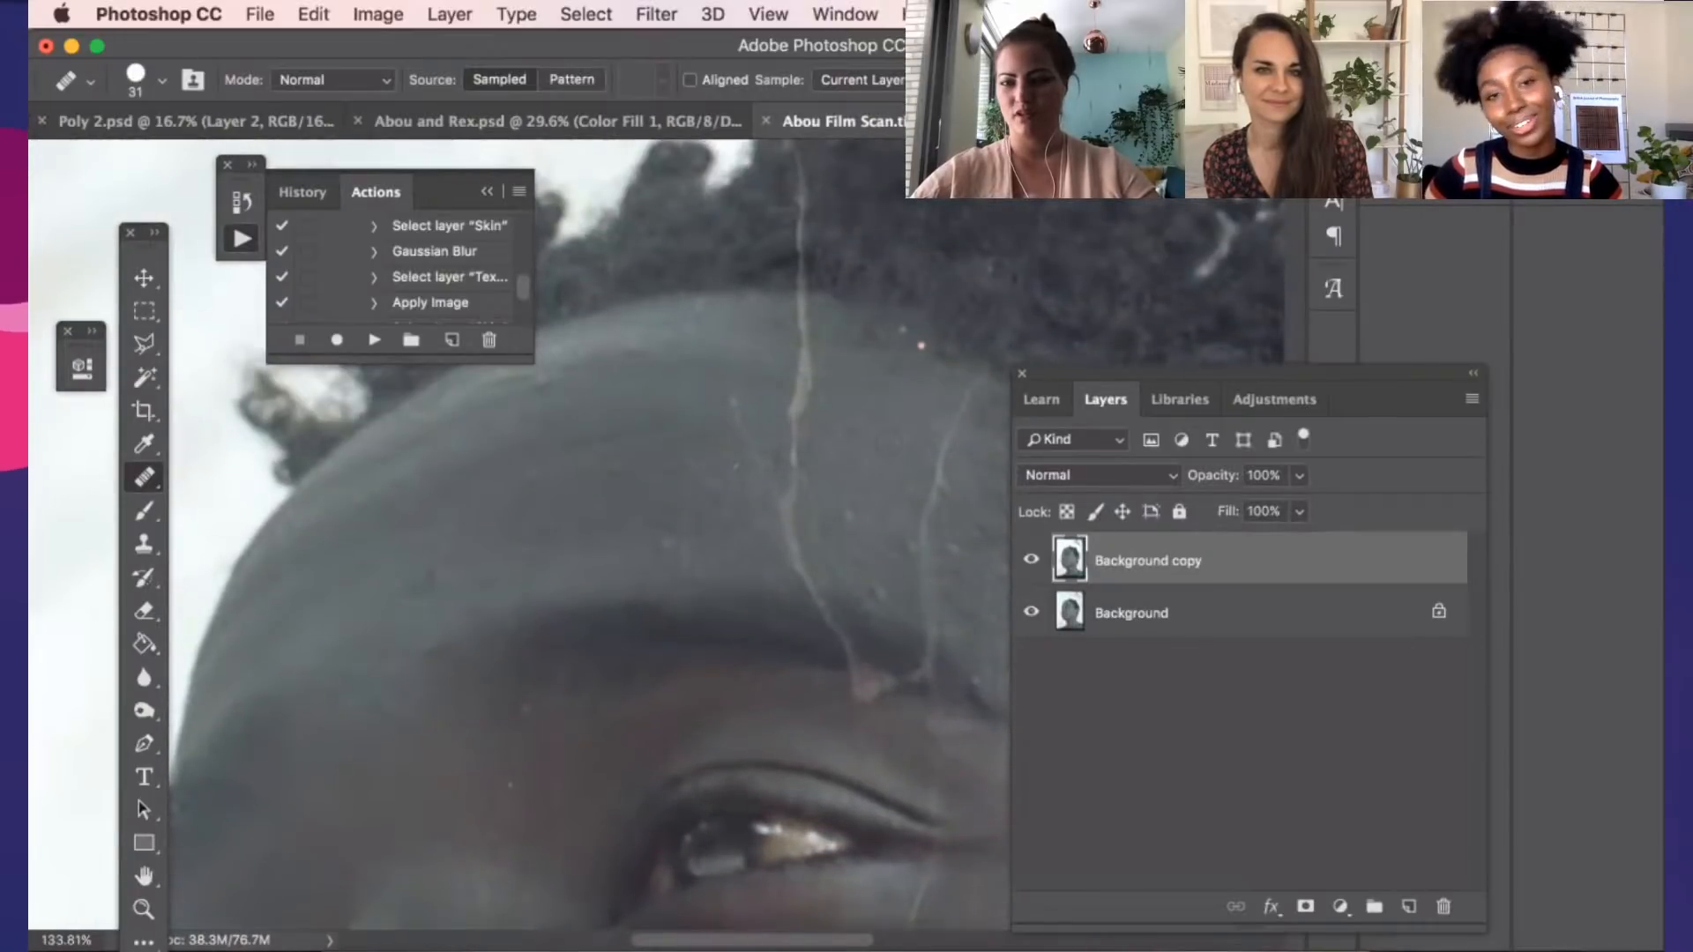
pyautogui.scroll(1, 858, 458)
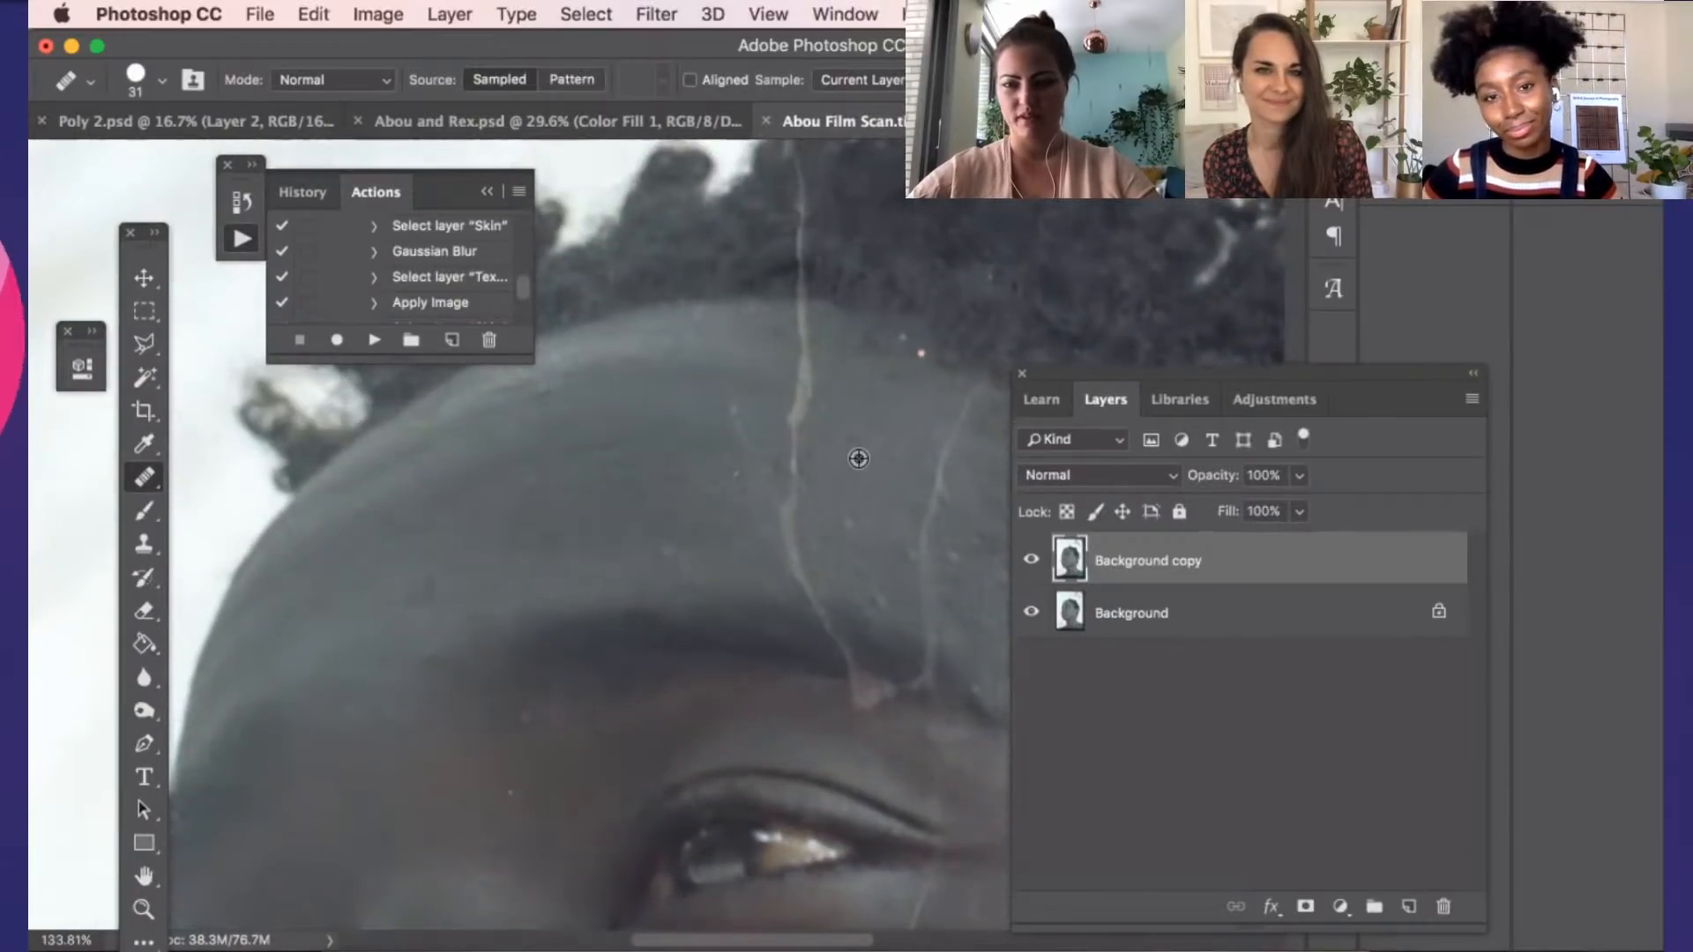
pyautogui.scroll(3, 854, 446)
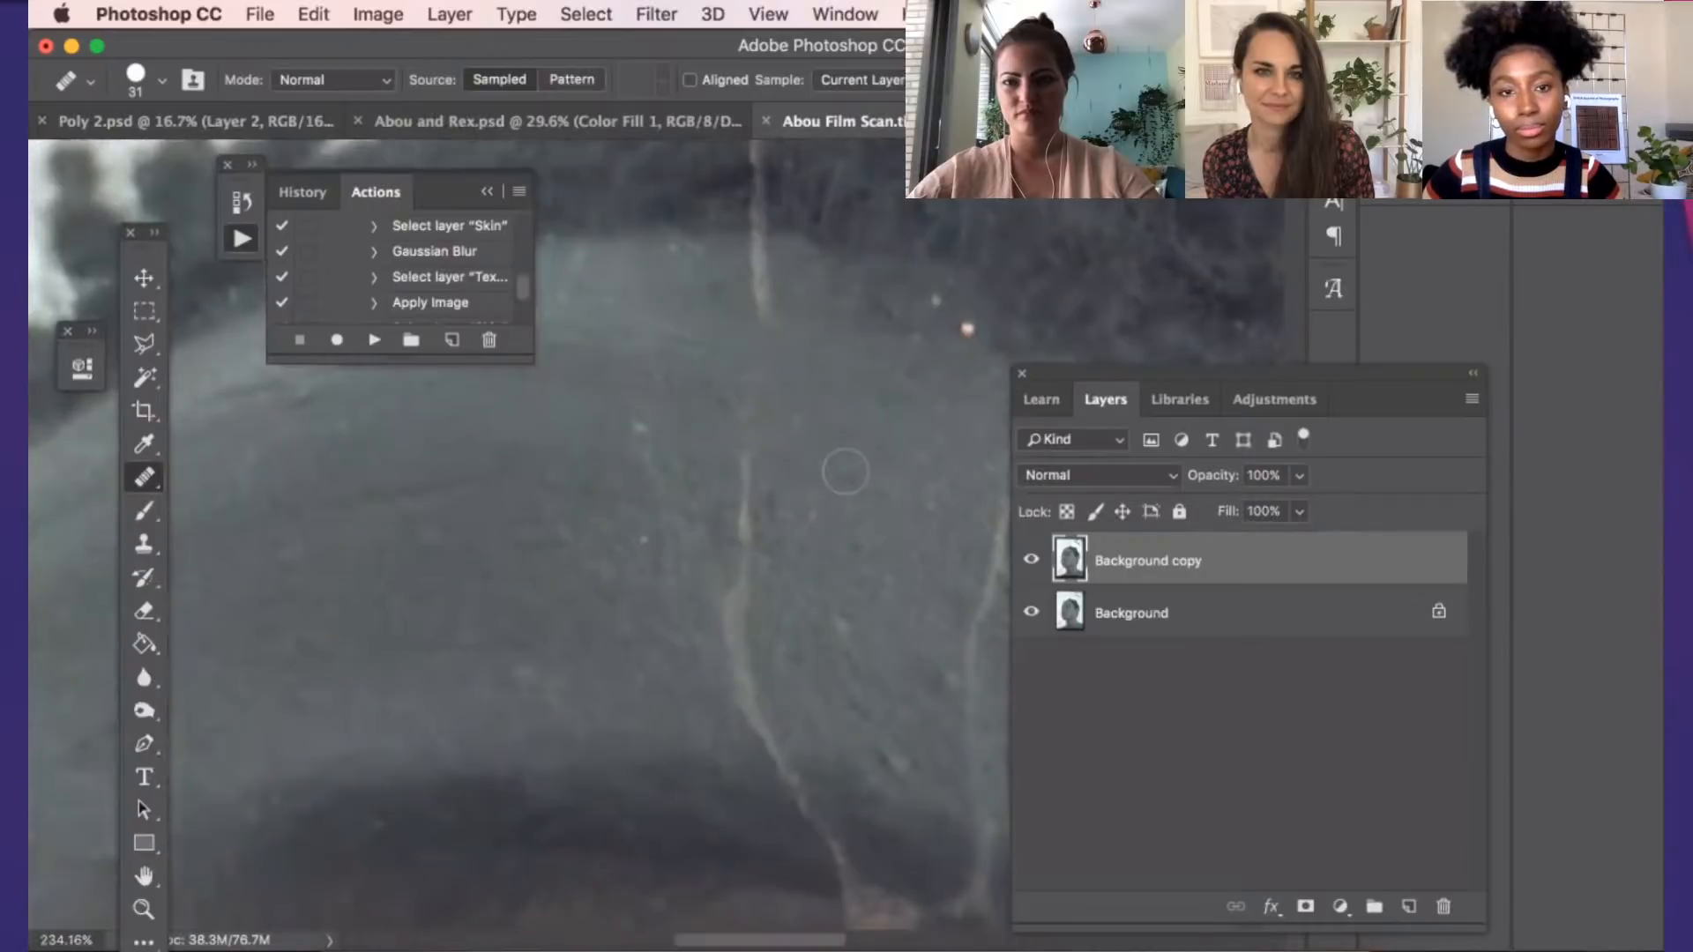
# Add a Levels adjustment layer above the retouched copy and set its output levels to 5 and 228
pyautogui.scroll(-5, 842, 489)
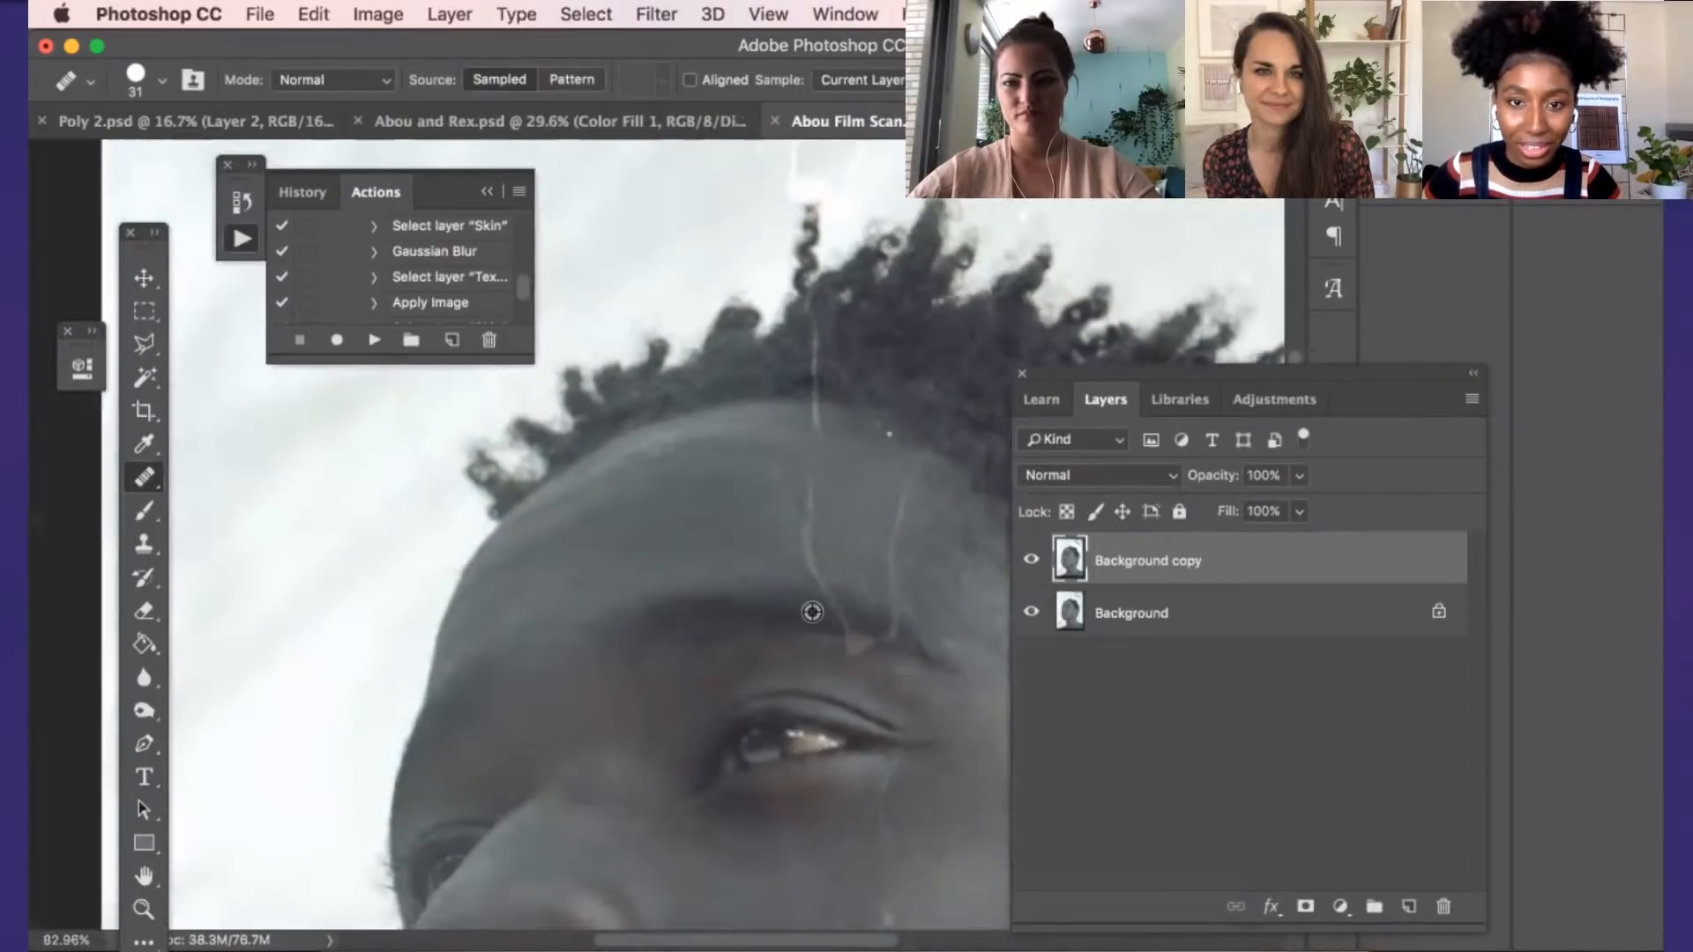
pyautogui.scroll(-3, 812, 611)
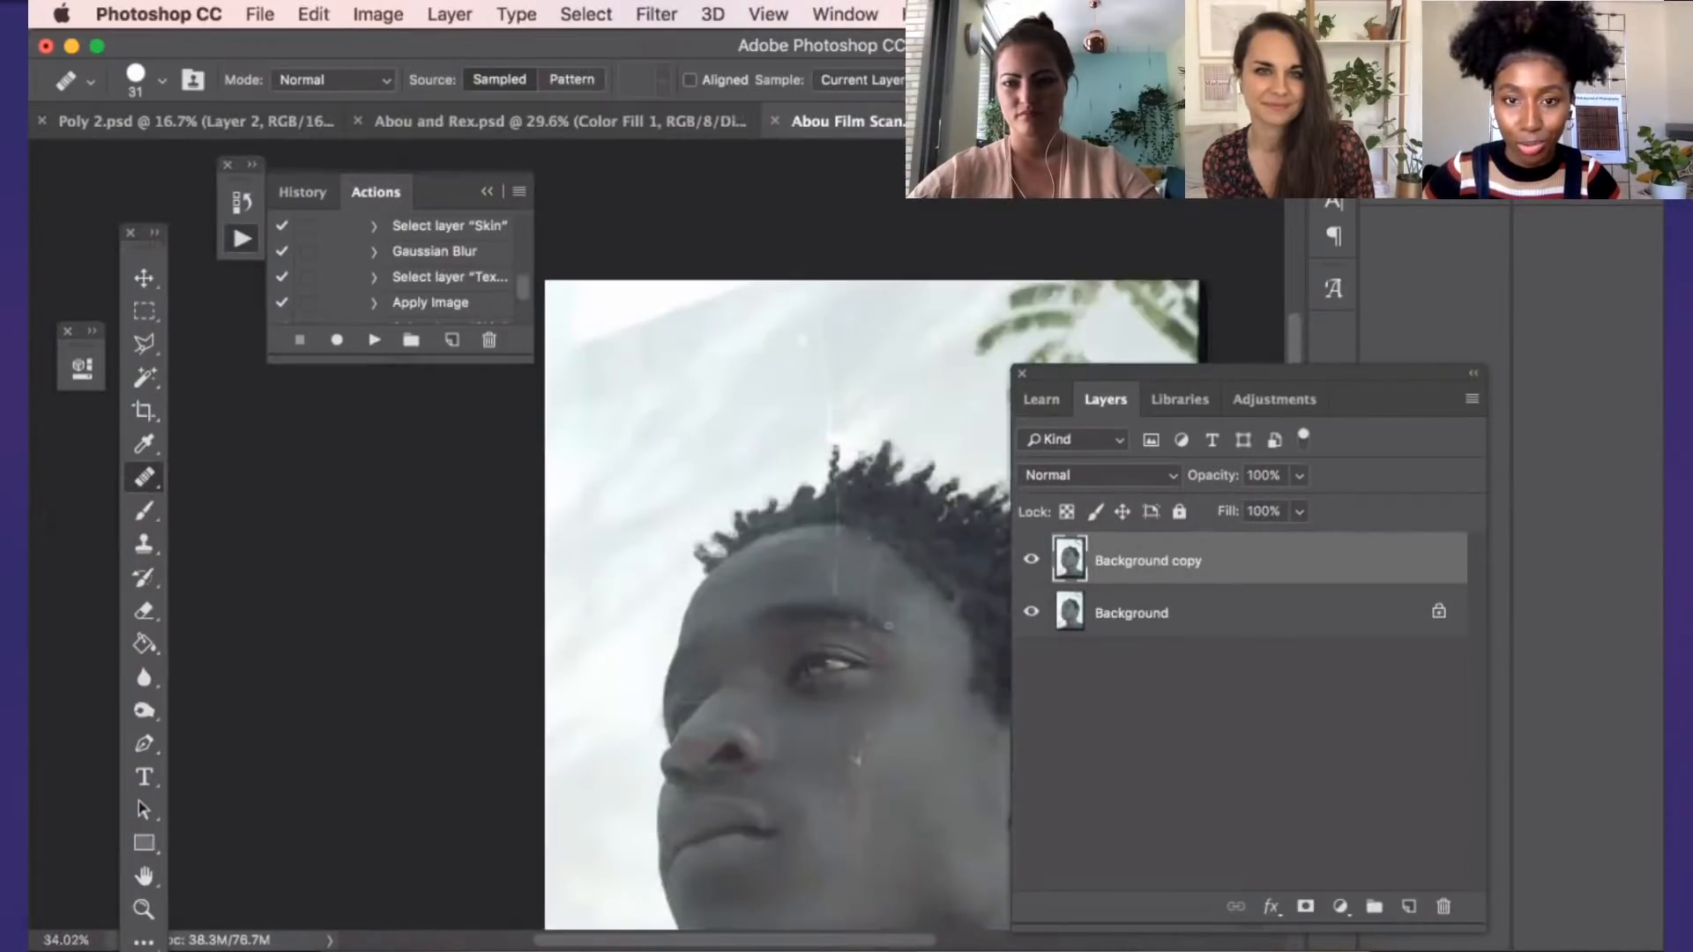
pyautogui.scroll(-3, 776, 564)
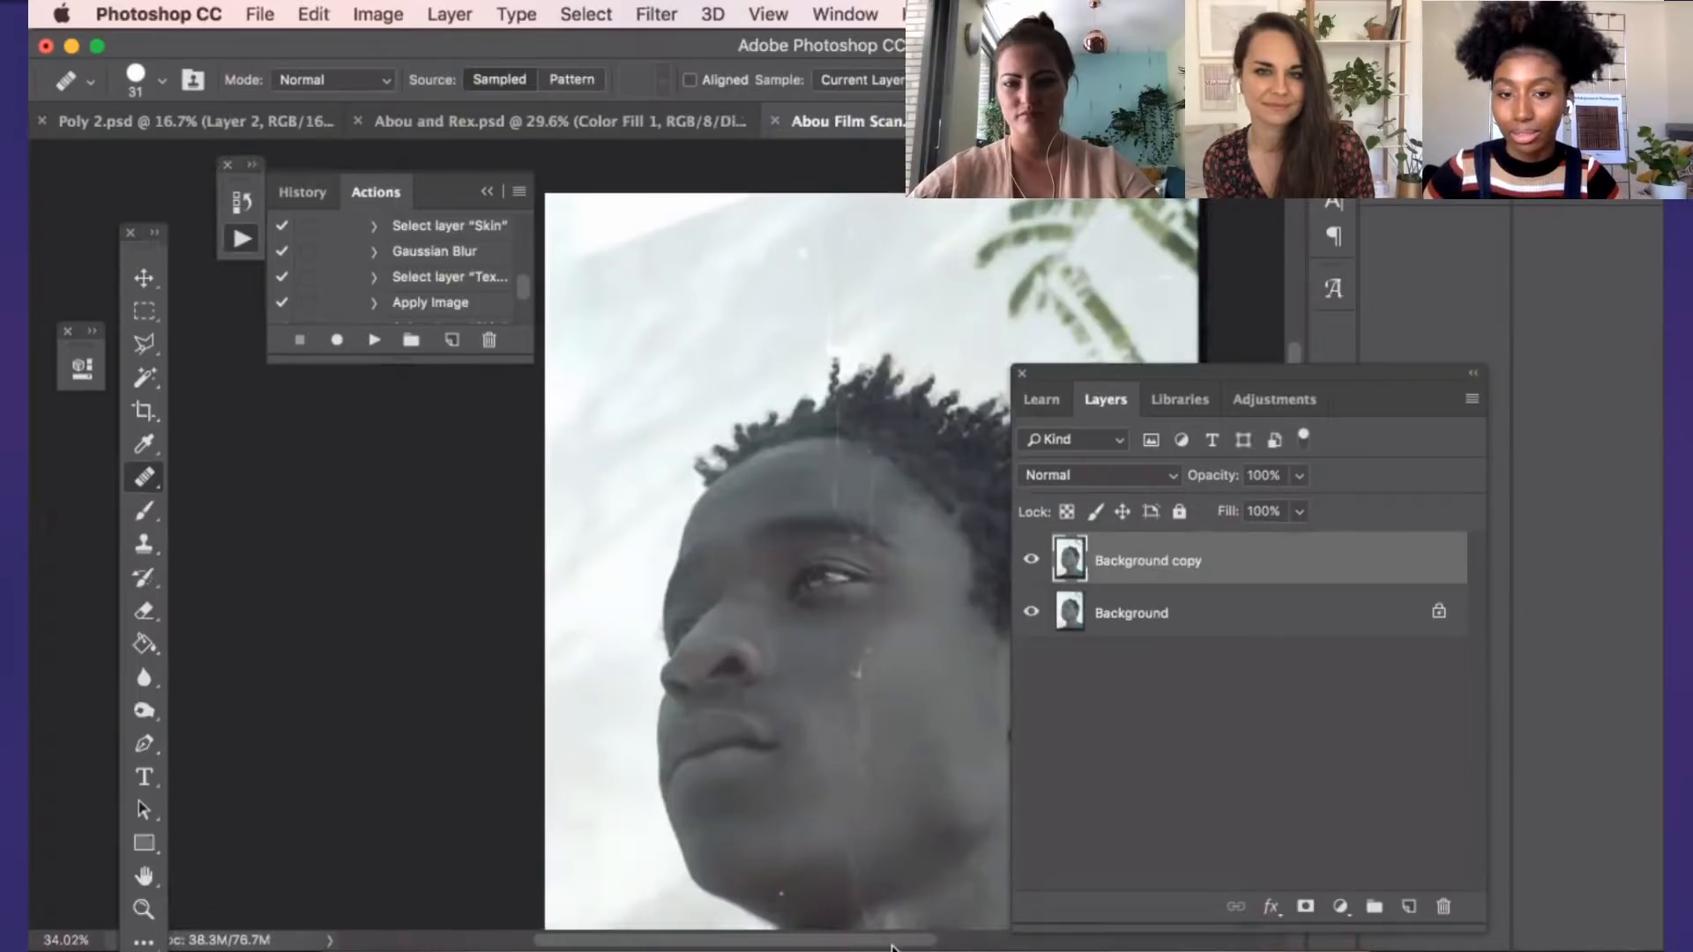
pyautogui.hscroll(10, 892, 948)
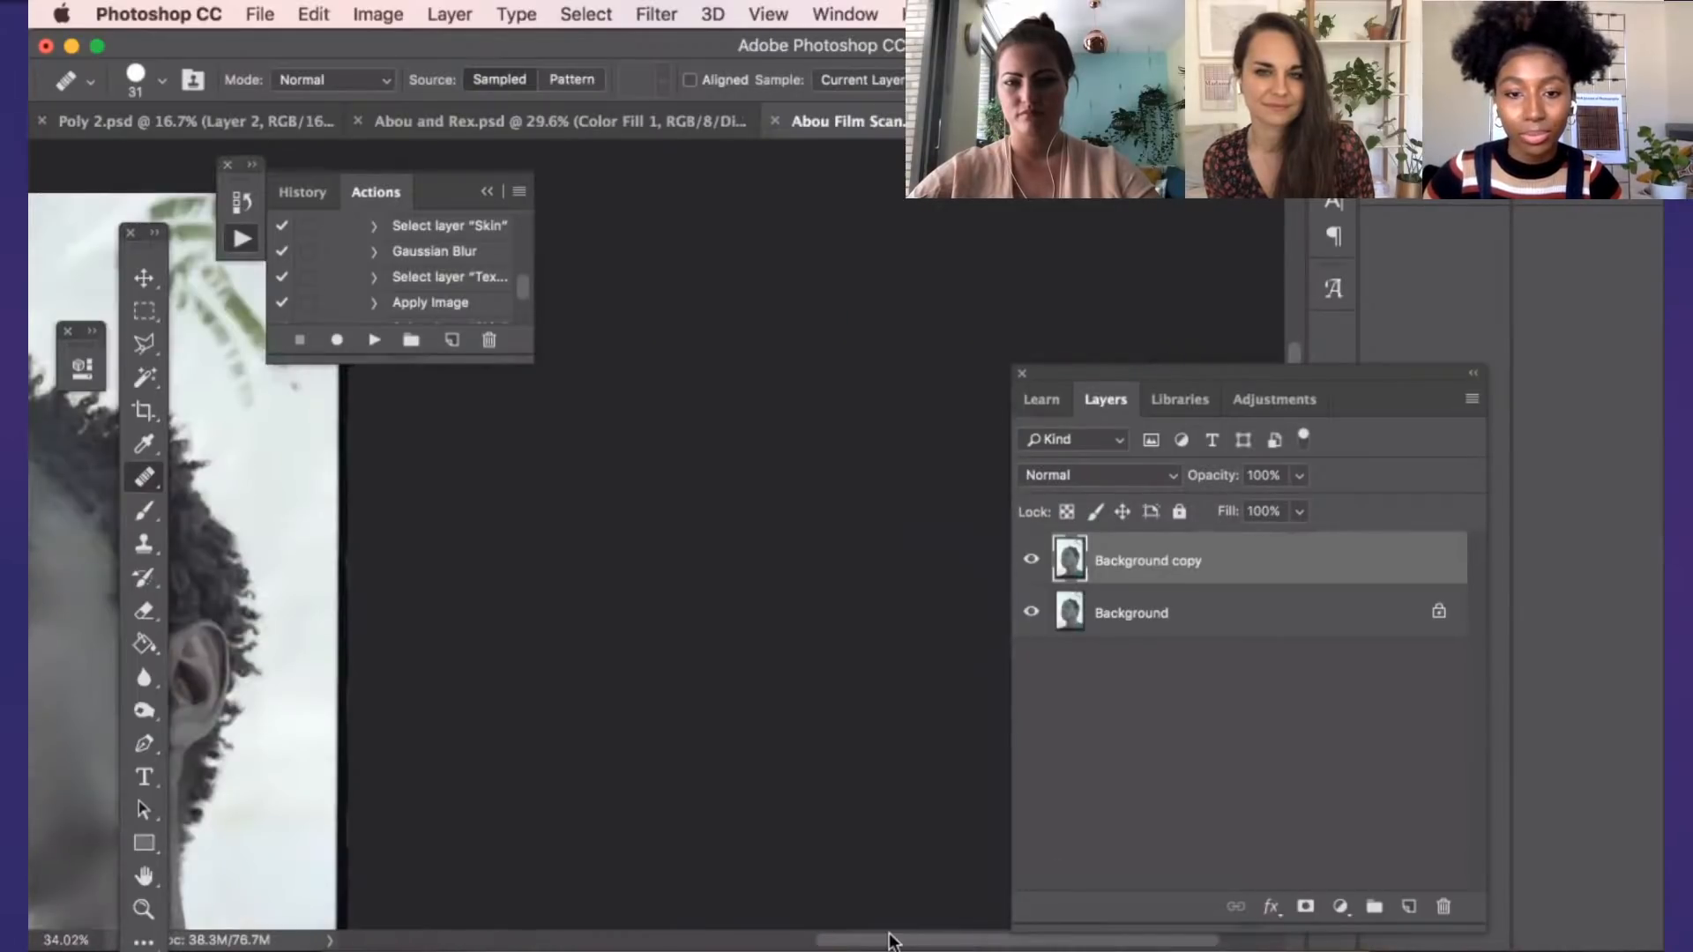
pyautogui.moveTo(892, 942); pyautogui.dragTo(714, 938)
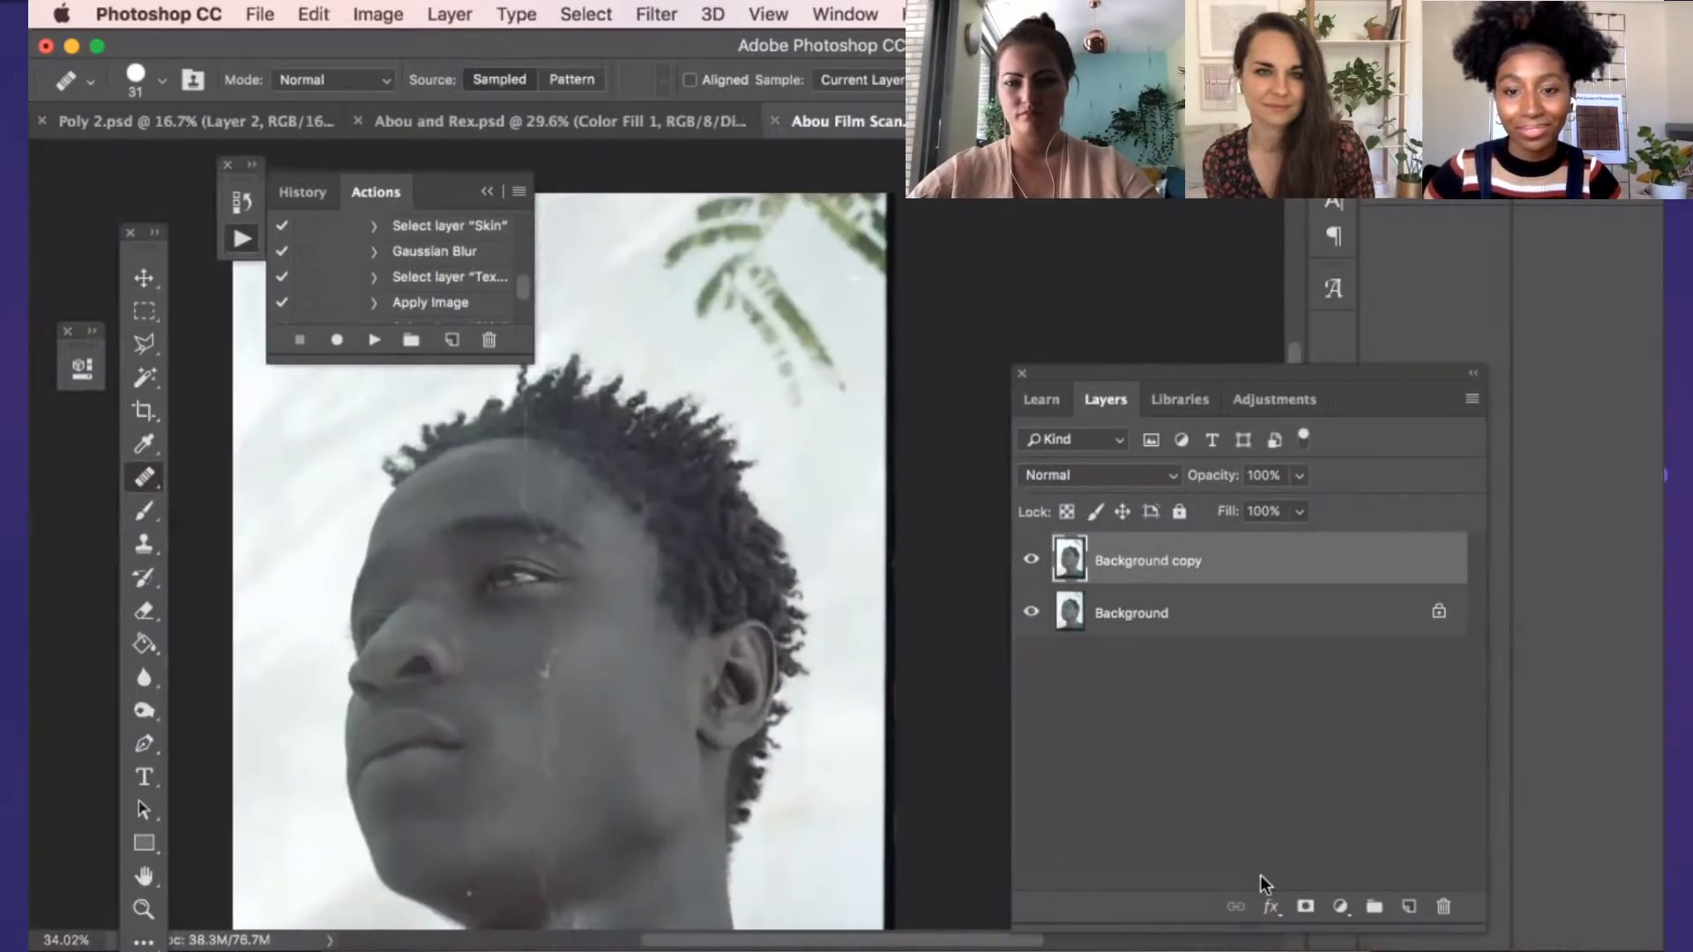
pyautogui.click(1340, 906)
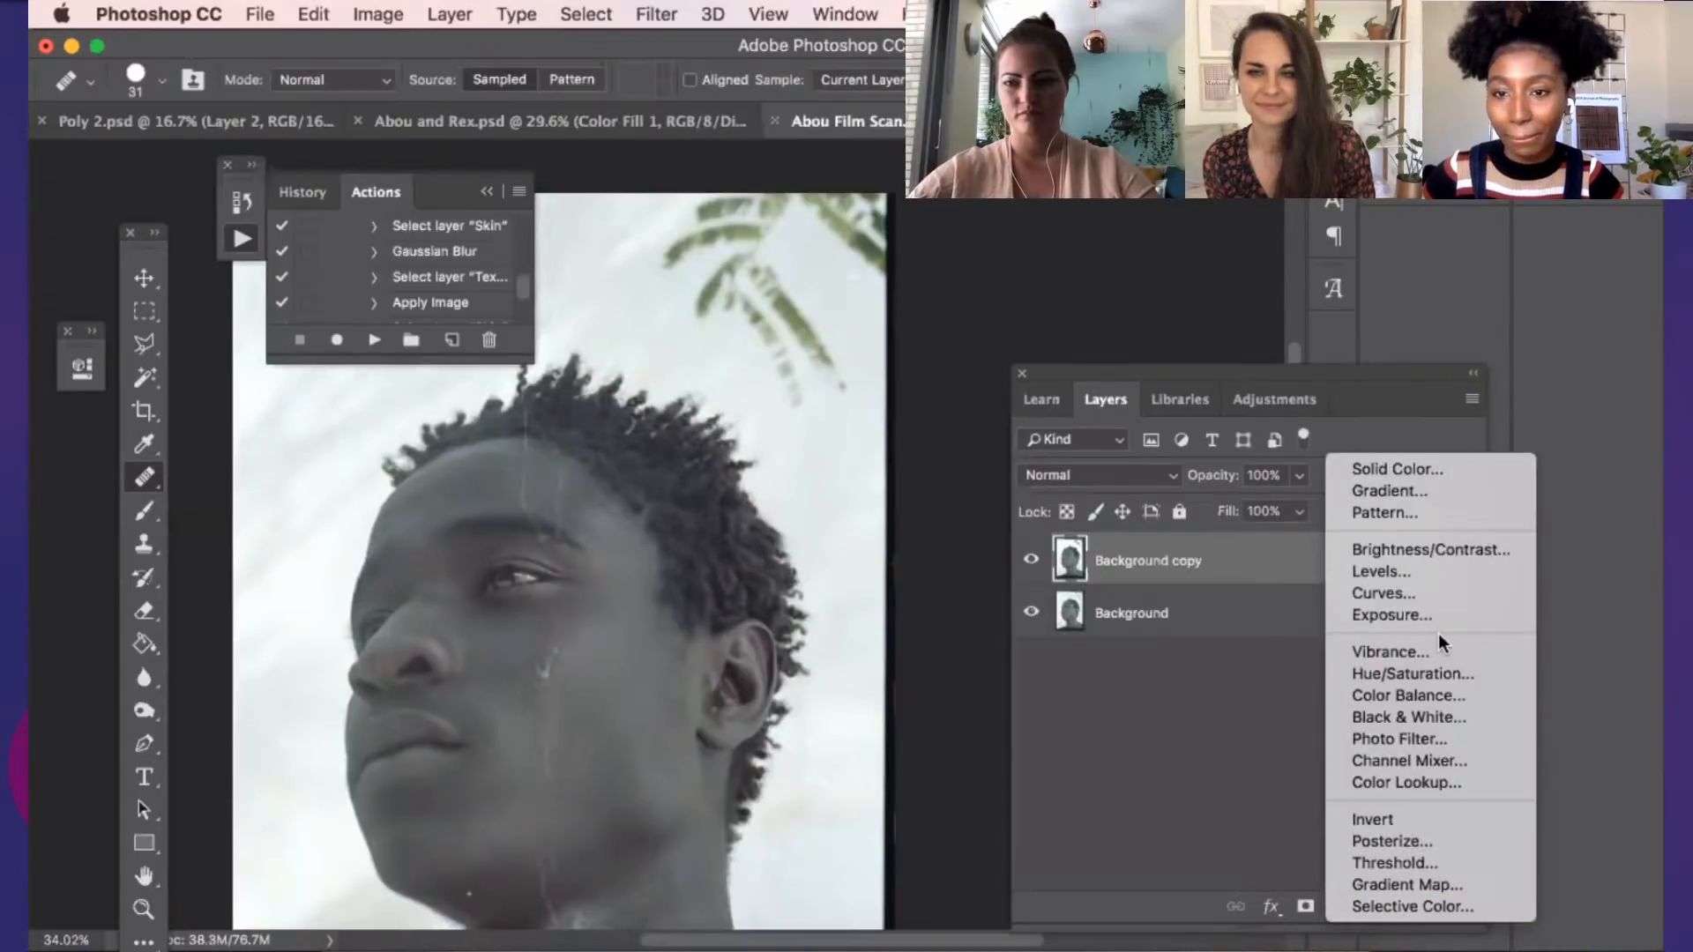
pyautogui.click(1194, 608)
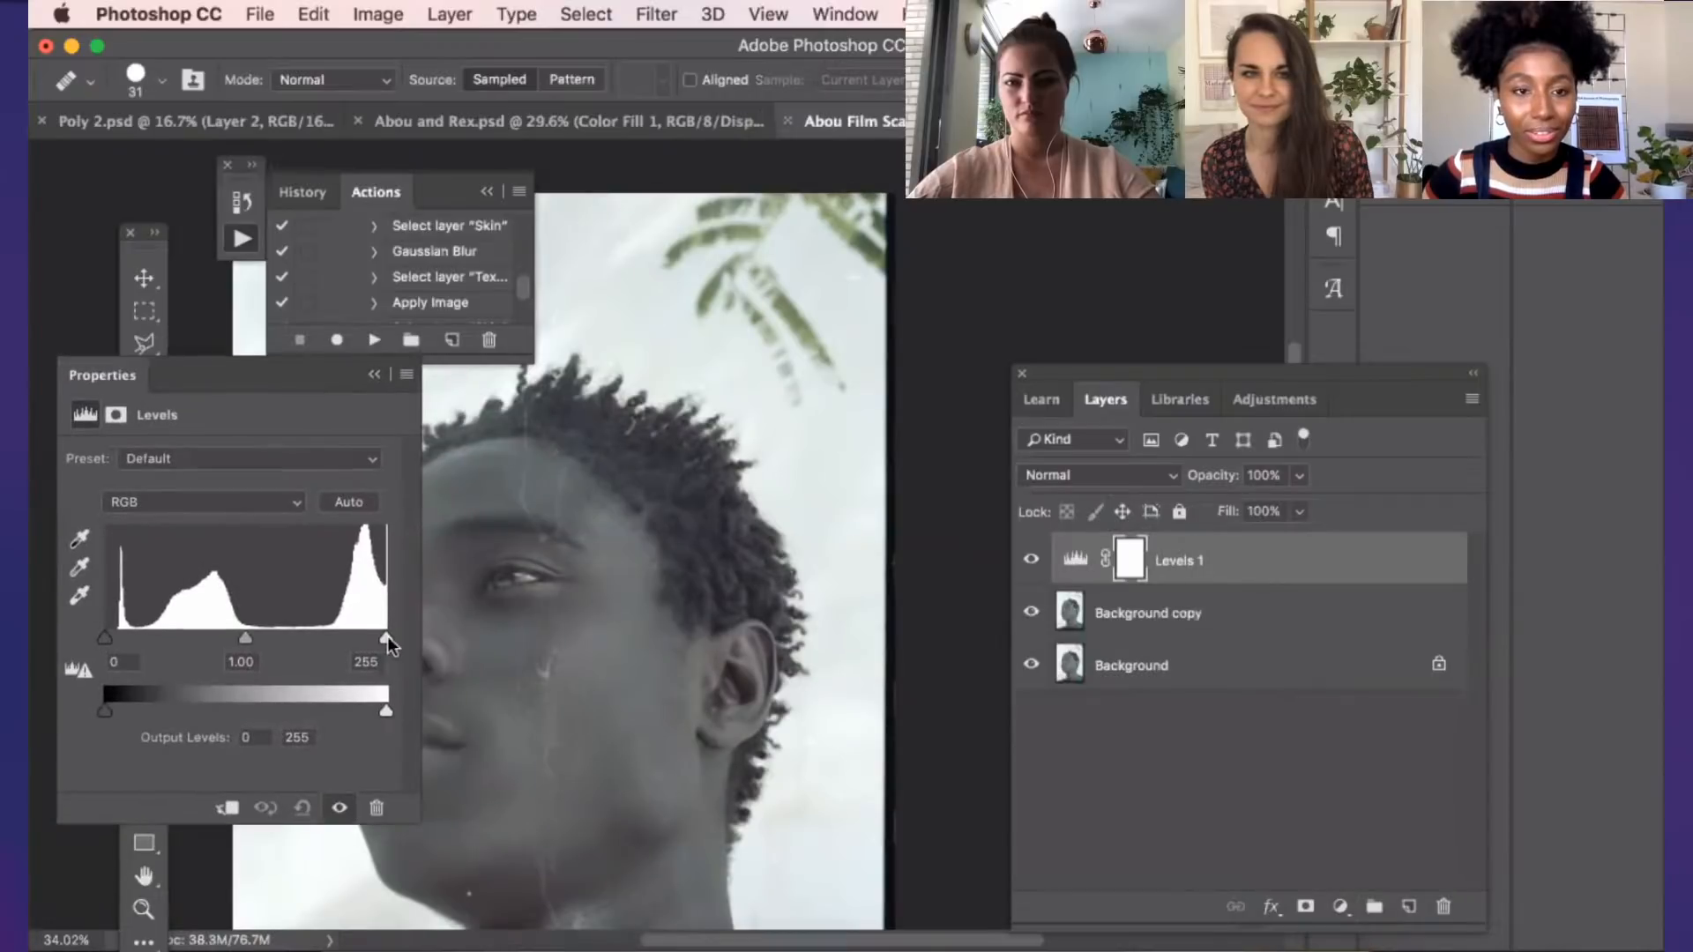
pyautogui.moveTo(379, 709); pyautogui.dragTo(356, 712)
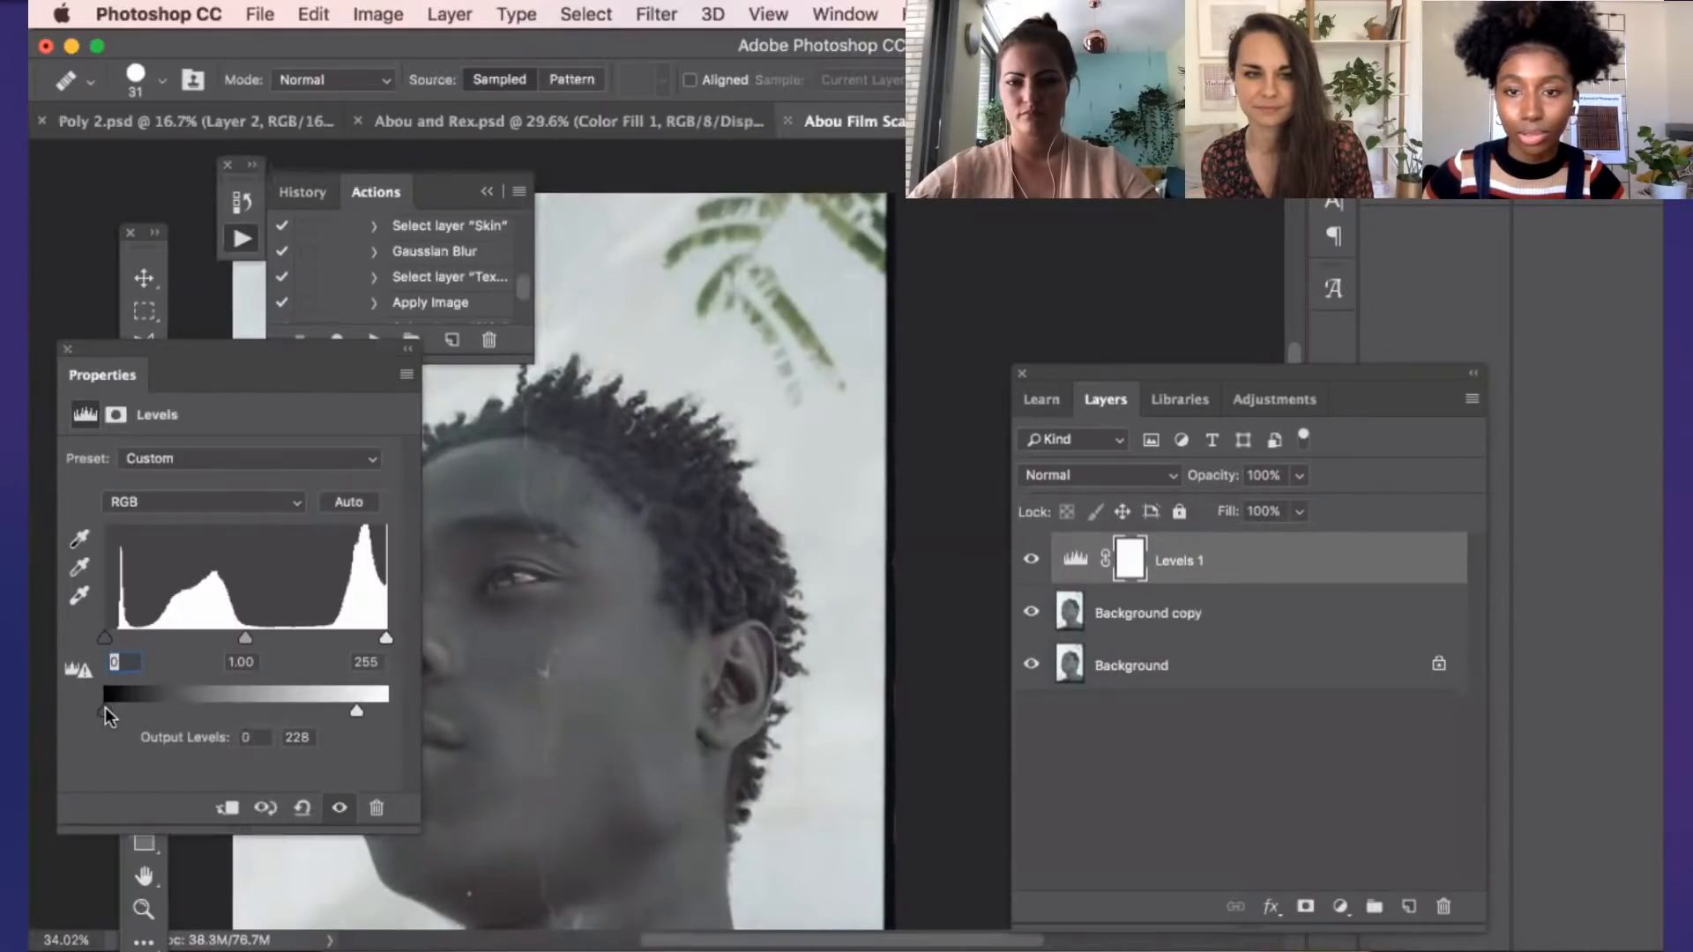
pyautogui.moveTo(104, 707); pyautogui.dragTo(109, 706)
# Add a Solid Color fill layer above Levels 1 in the pale orange decba1
pyautogui.click(1341, 906)
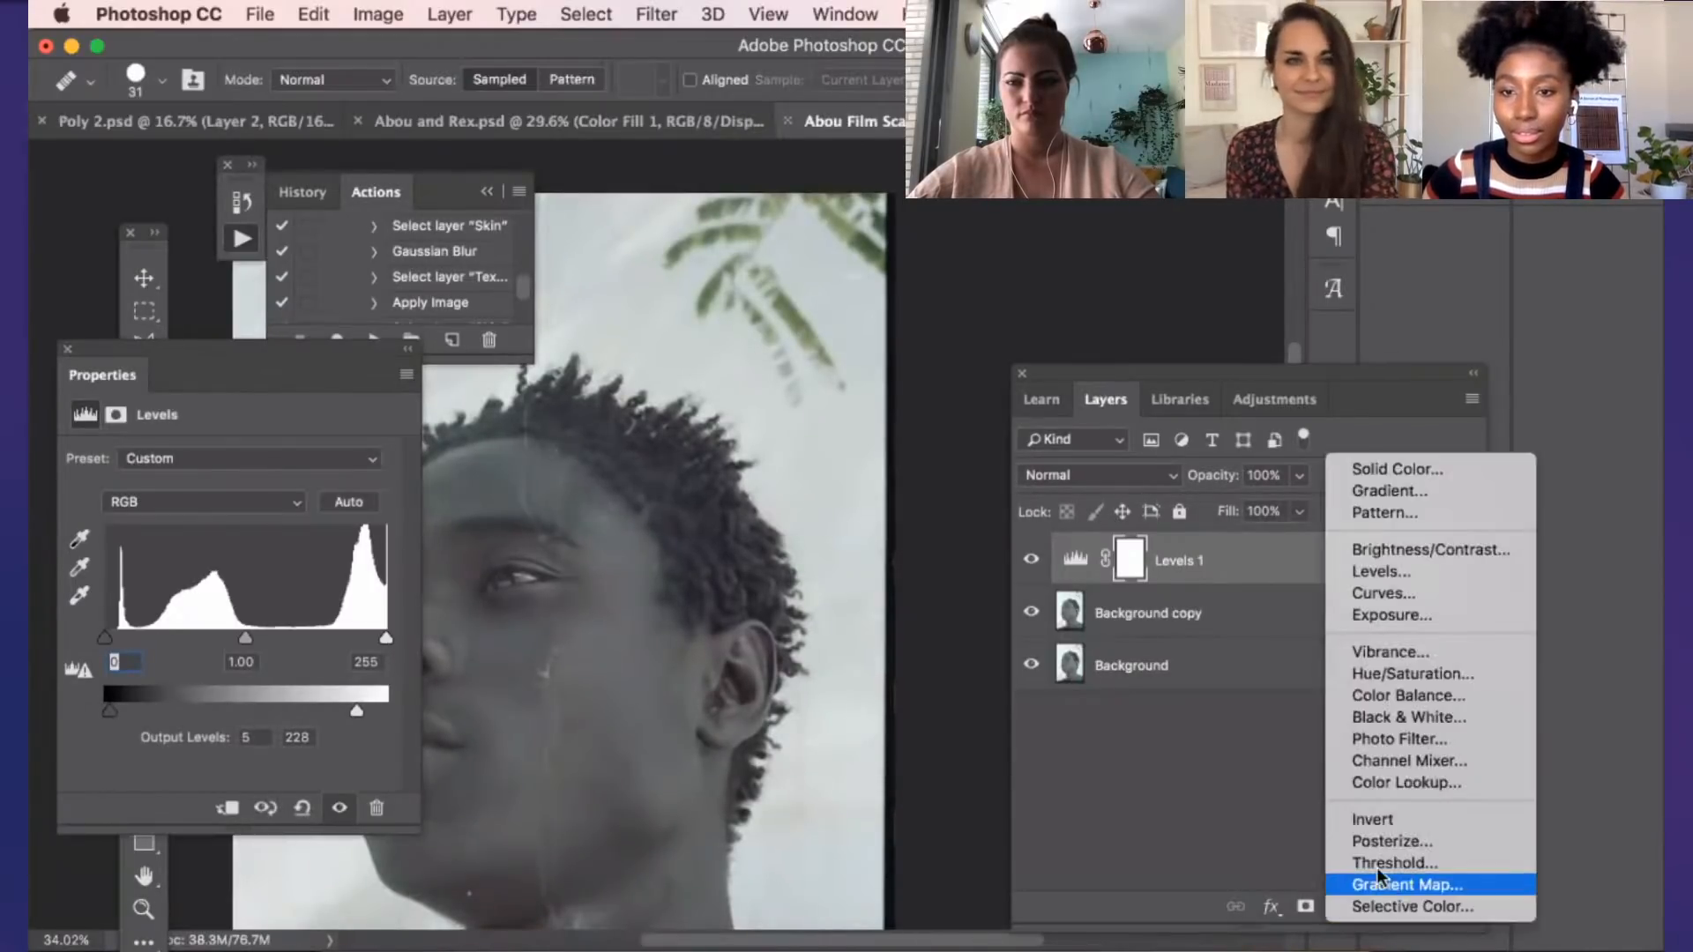
pyautogui.click(1402, 471)
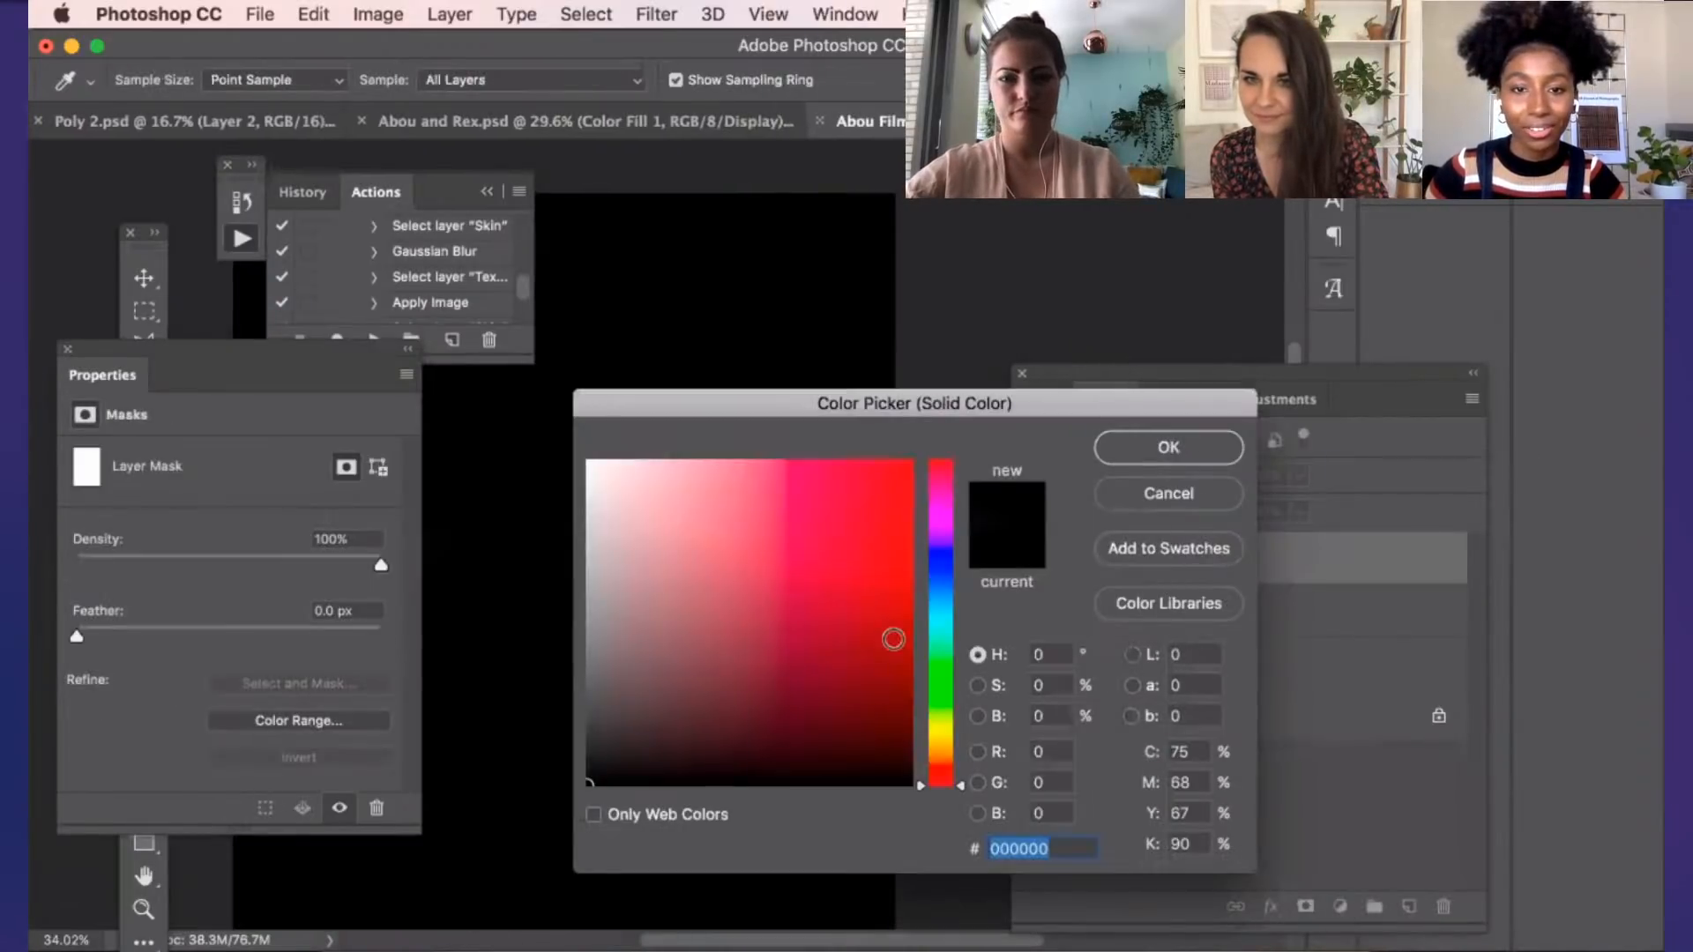
pyautogui.click(846, 626)
pyautogui.moveTo(941, 770); pyautogui.dragTo(941, 751)
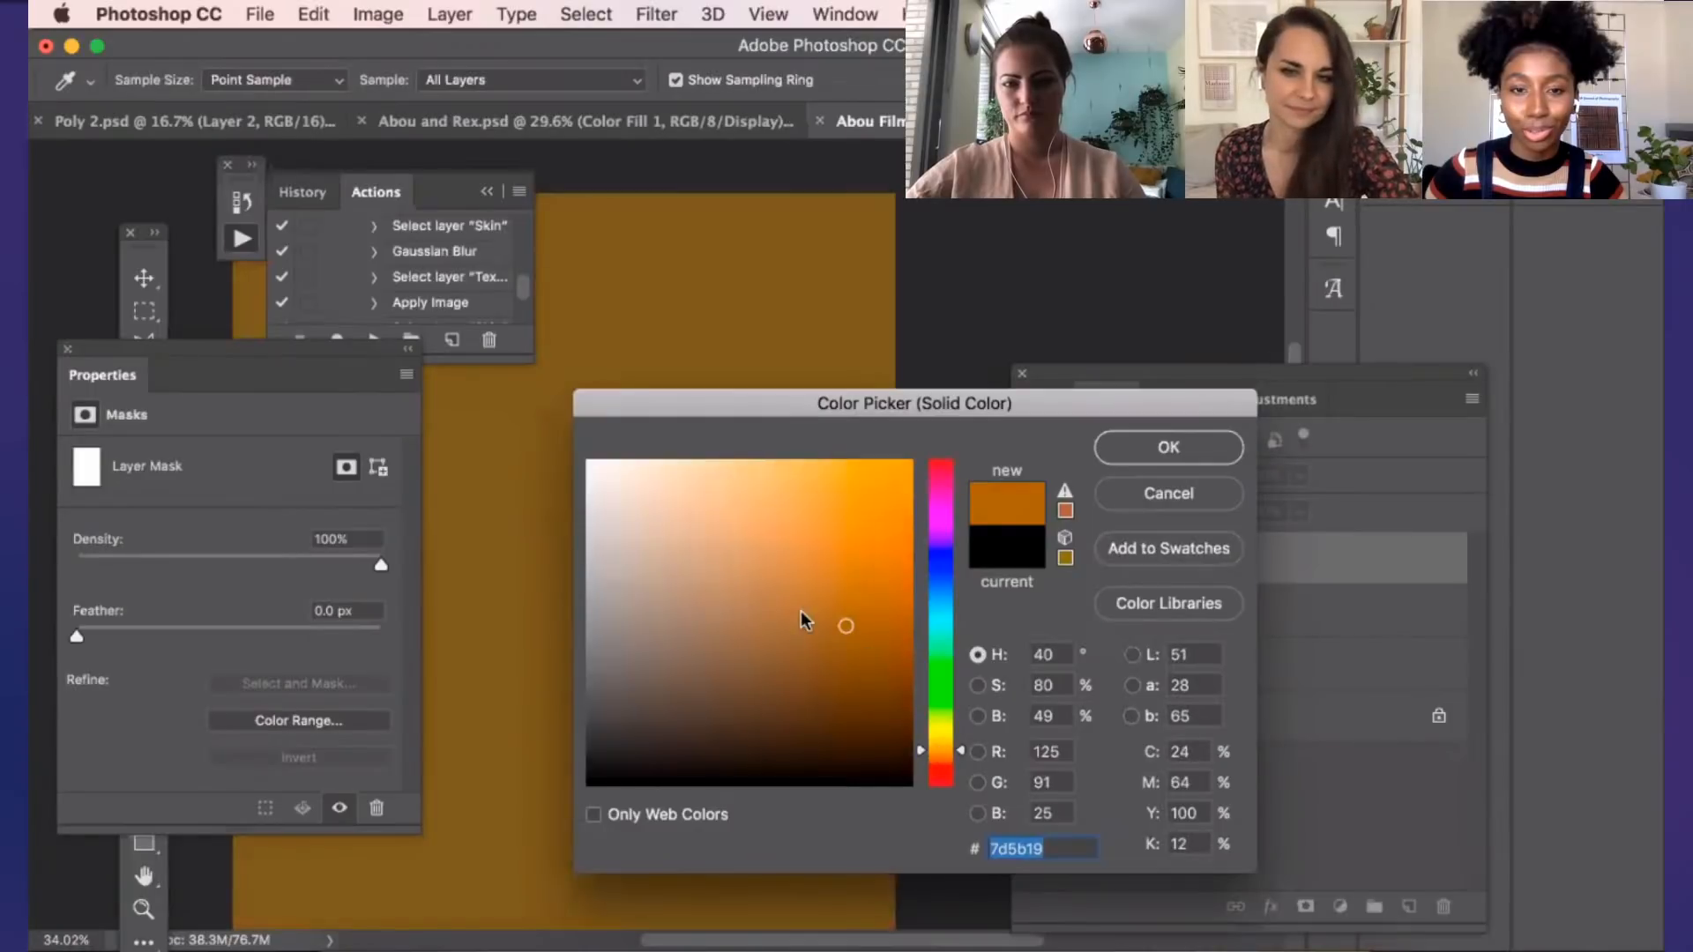
pyautogui.moveTo(689, 505); pyautogui.dragTo(676, 502)
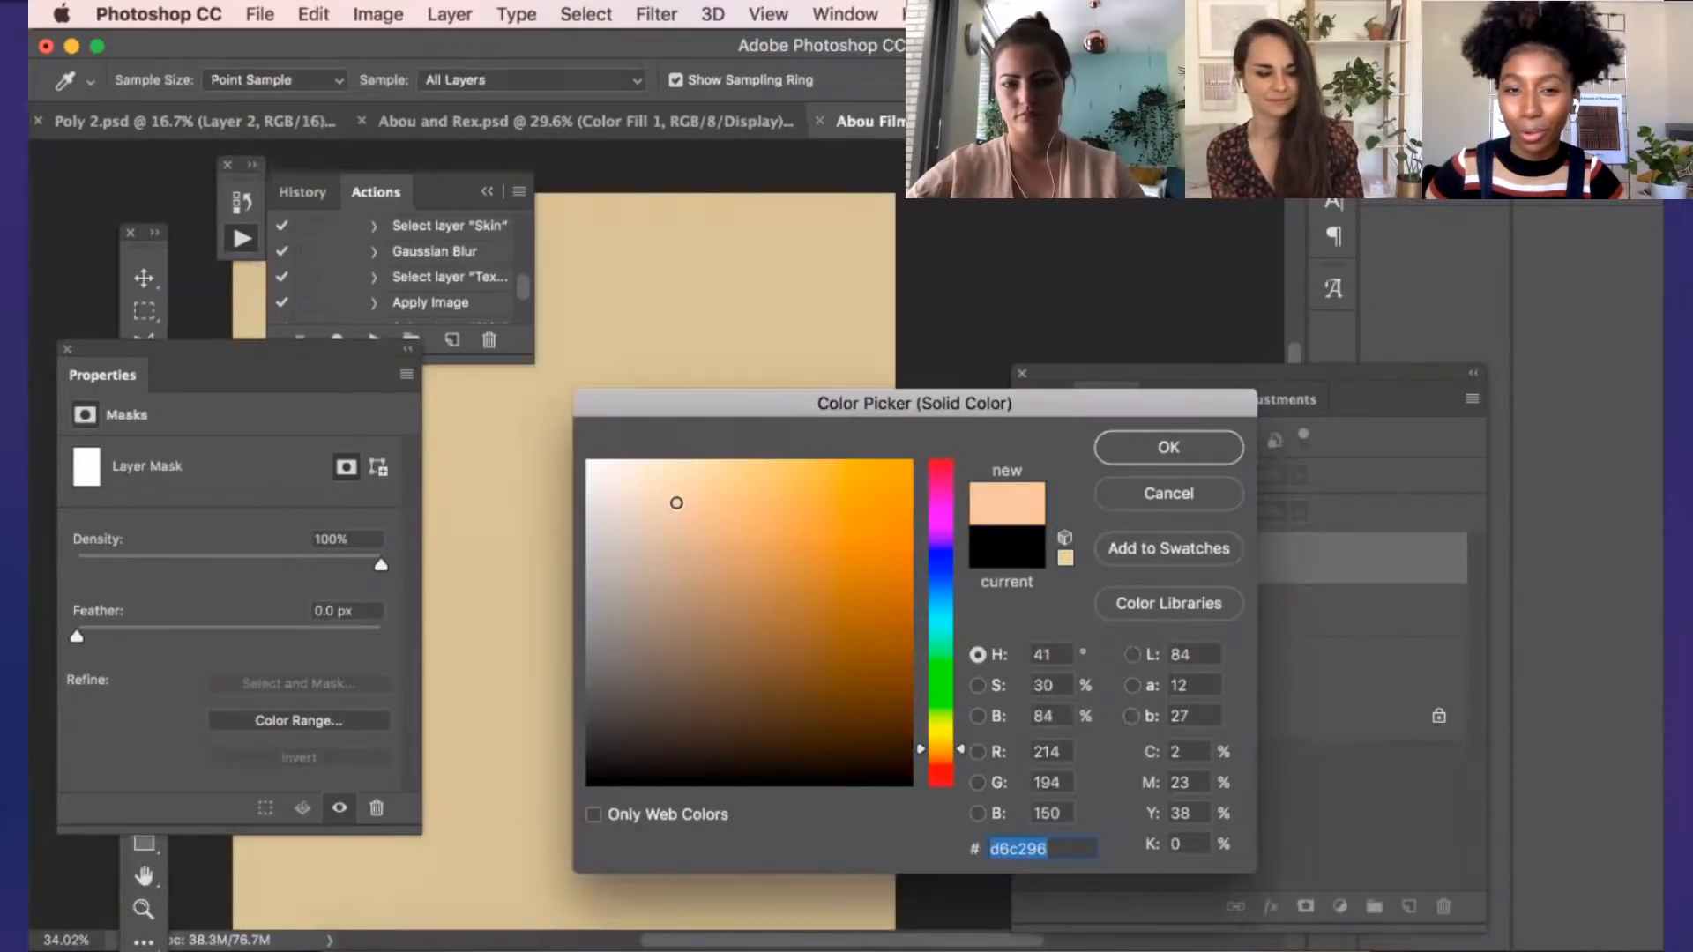
pyautogui.click(1135, 457)
# Blend the Color Fill 1 layer in Soft Light mode at 59% opacity
pyautogui.click(1120, 474)
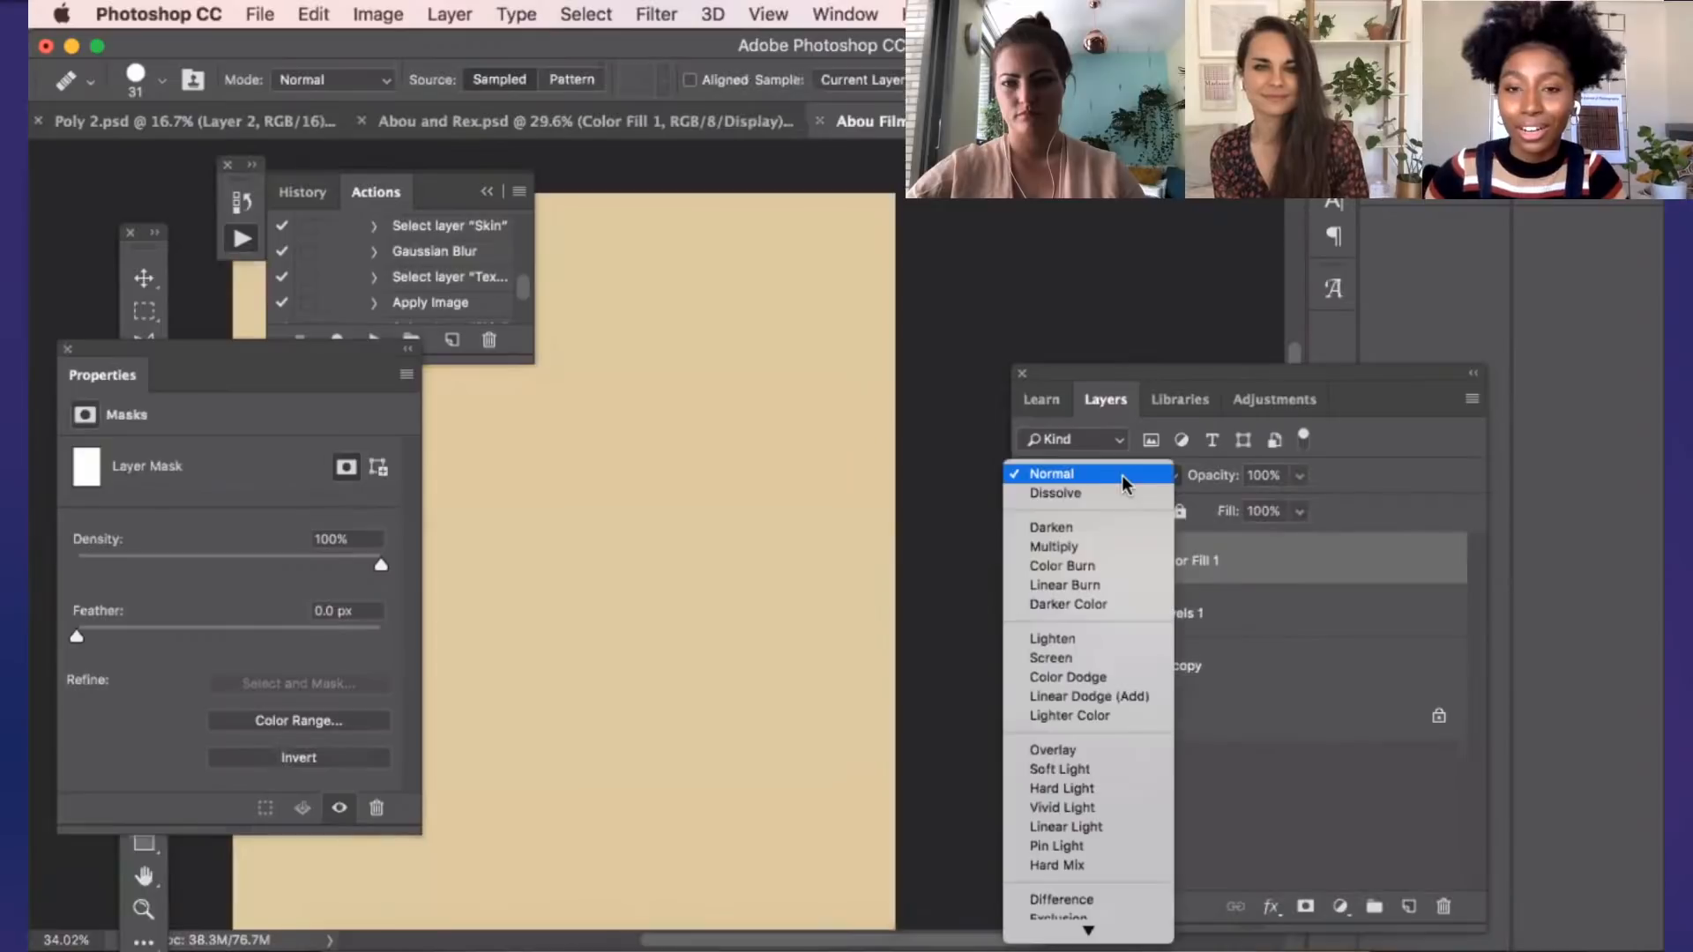
pyautogui.click(1109, 772)
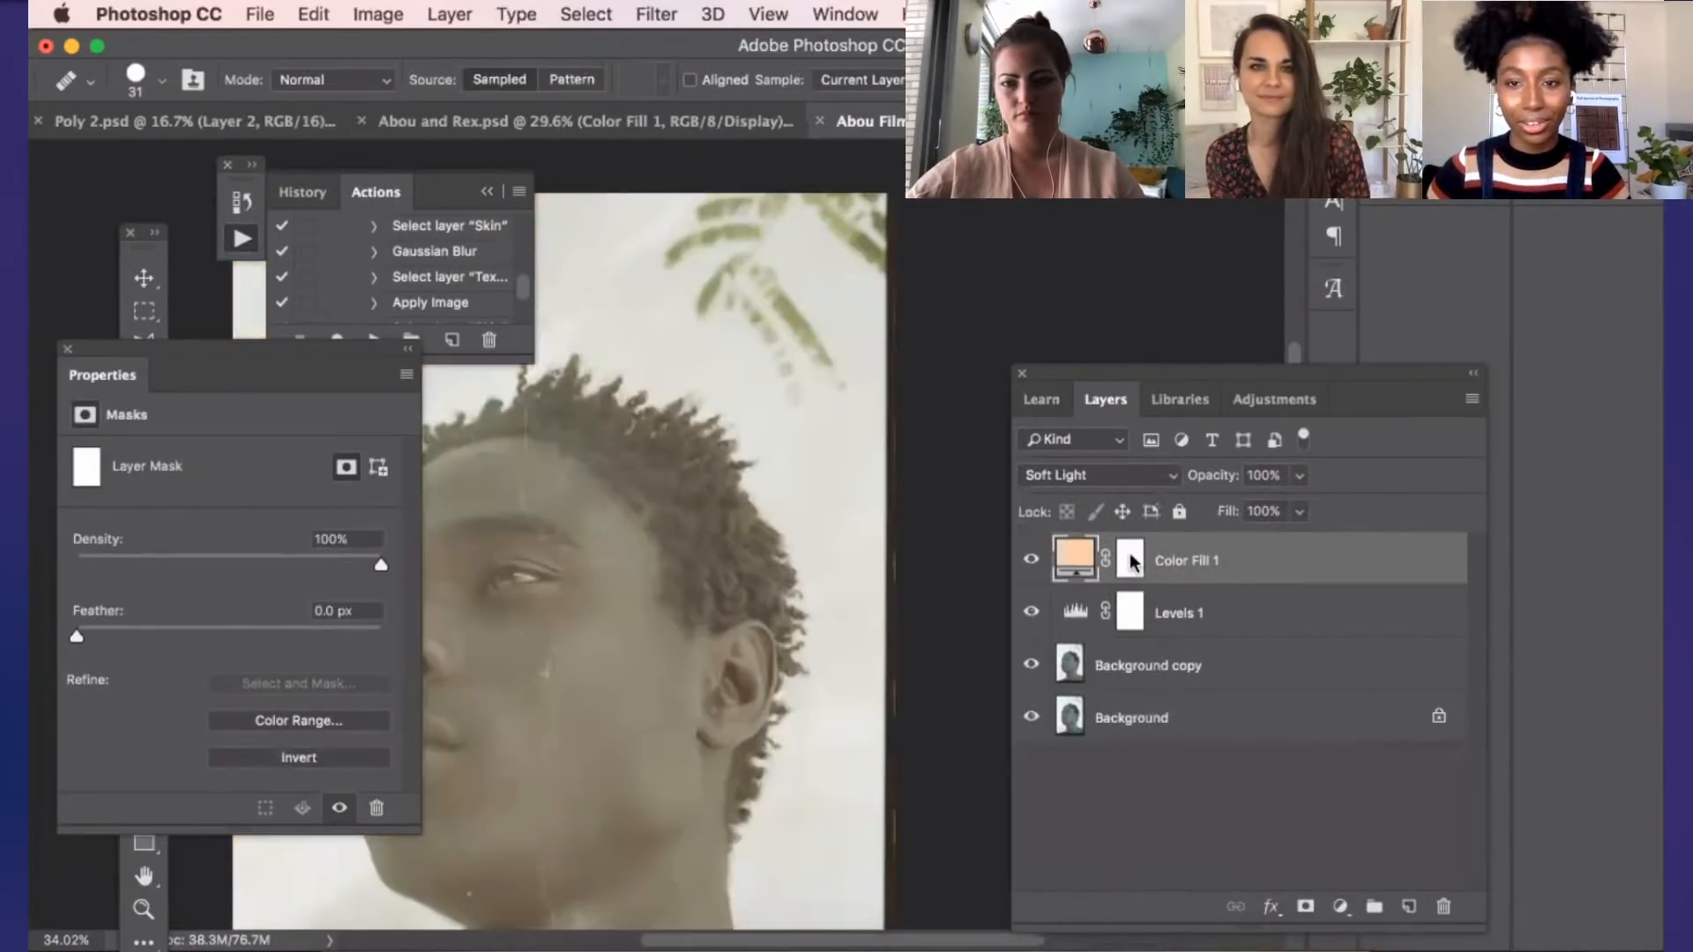
pyautogui.click(1292, 475)
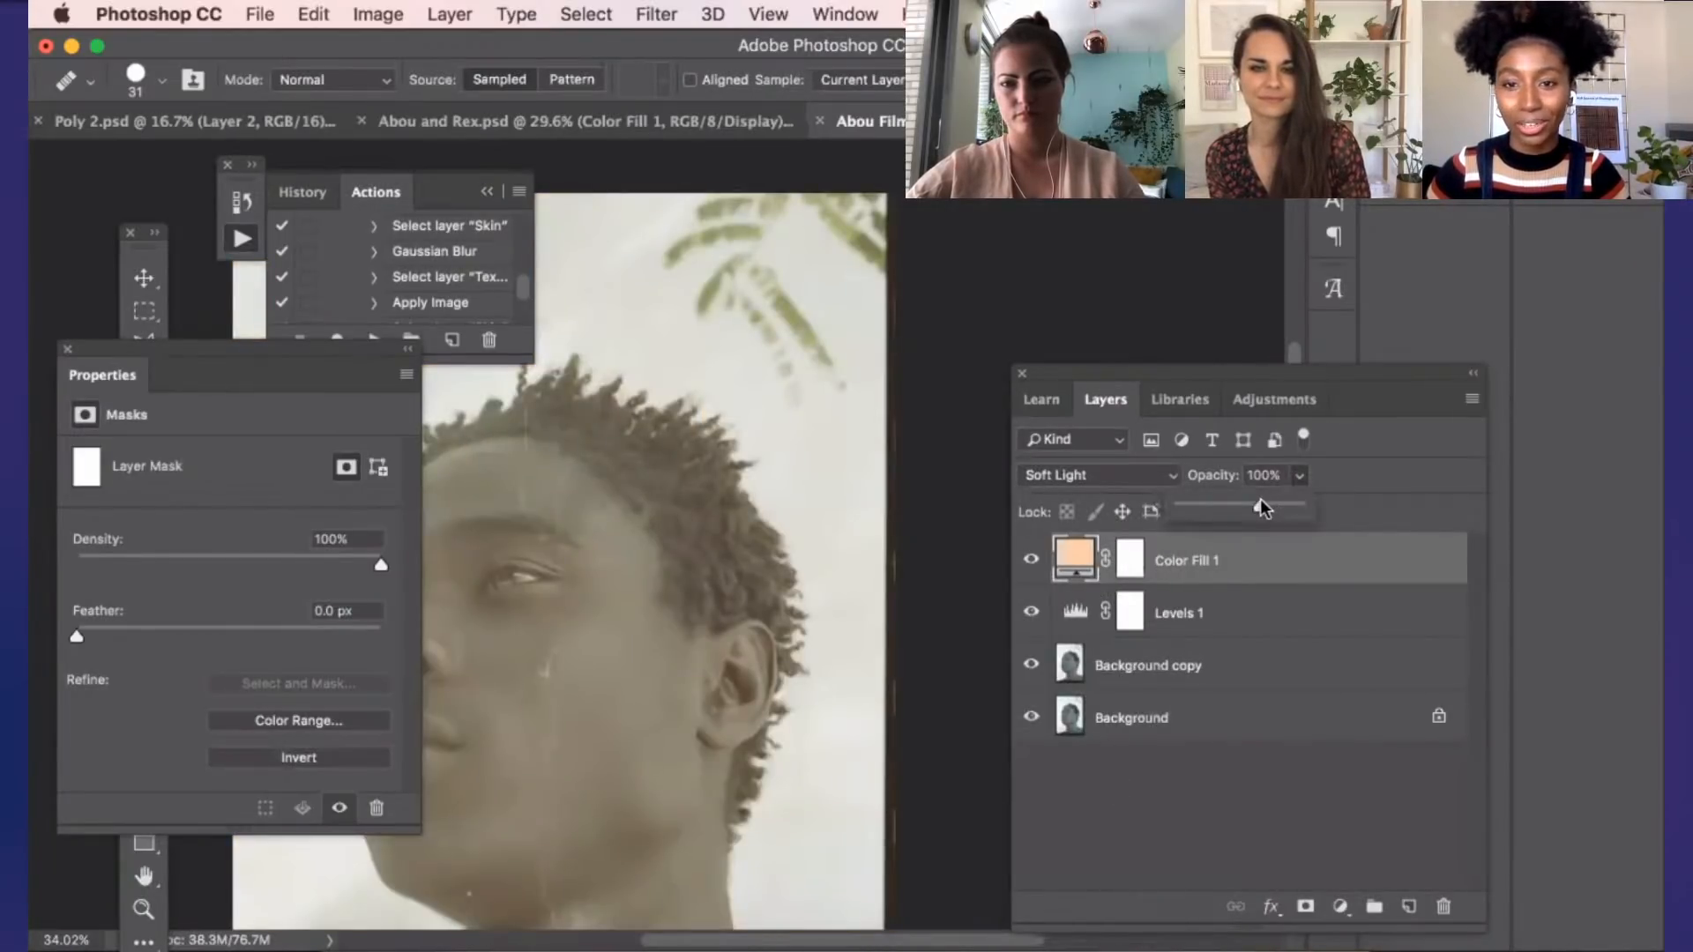
pyautogui.moveTo(1256, 500); pyautogui.dragTo(1249, 500)
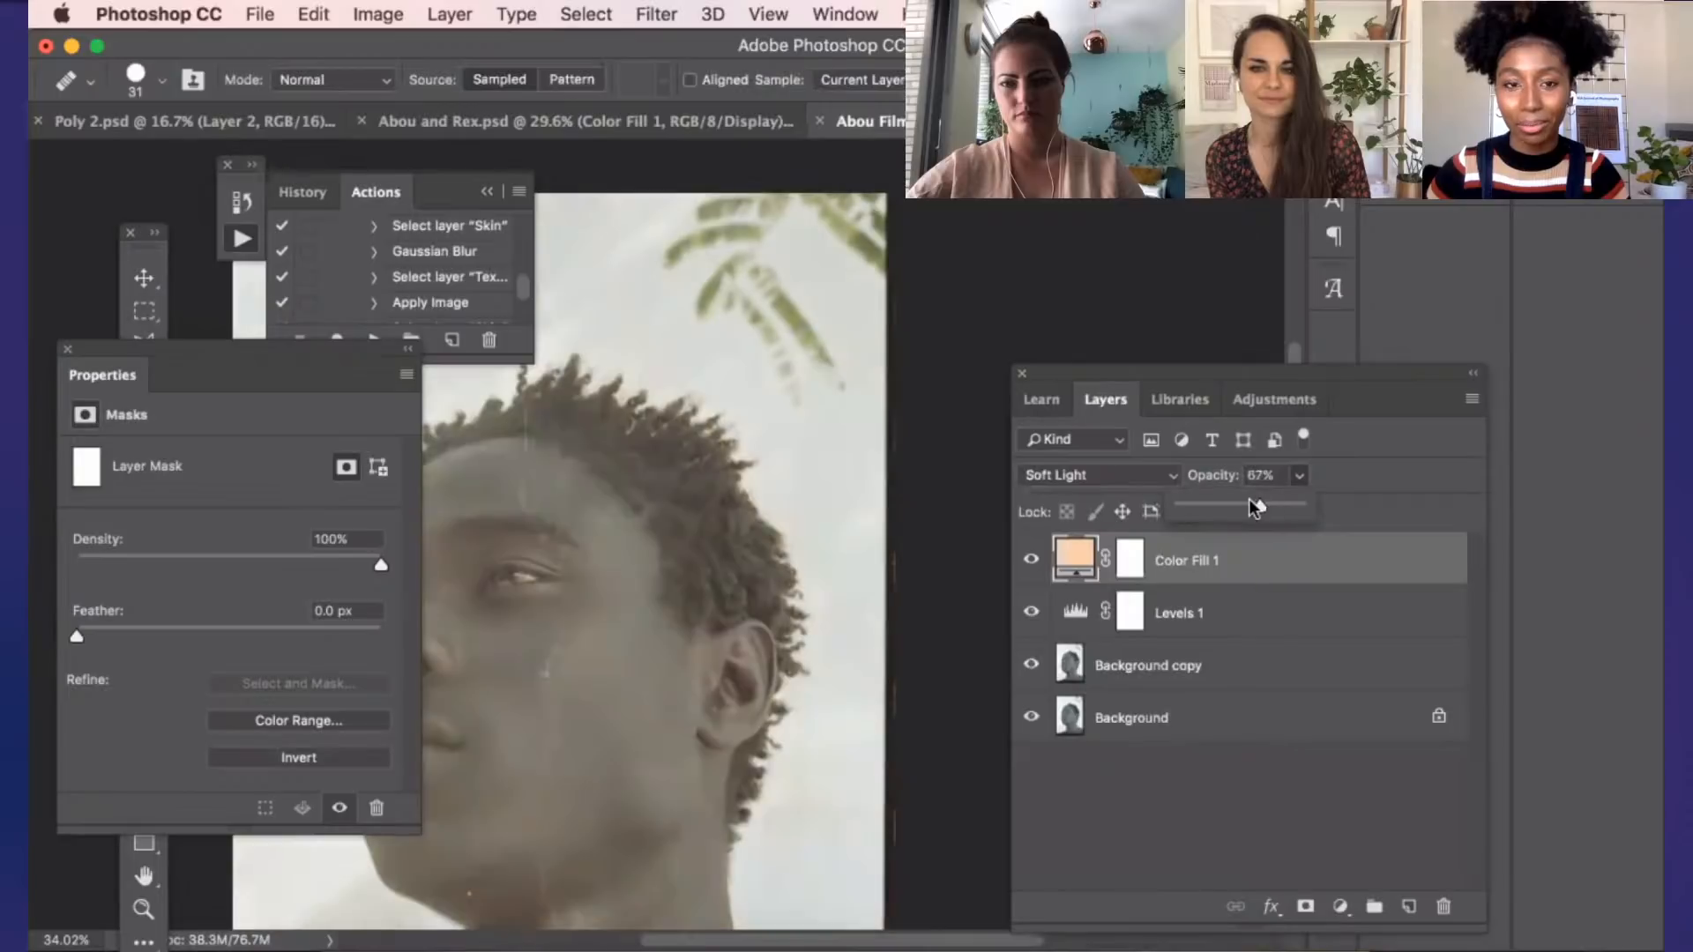
# Change the fill color of Color Fill 1 to the slightly redder, more muted tone d5c0a3
pyautogui.click(1076, 559)
pyautogui.doubleClick(1075, 559)
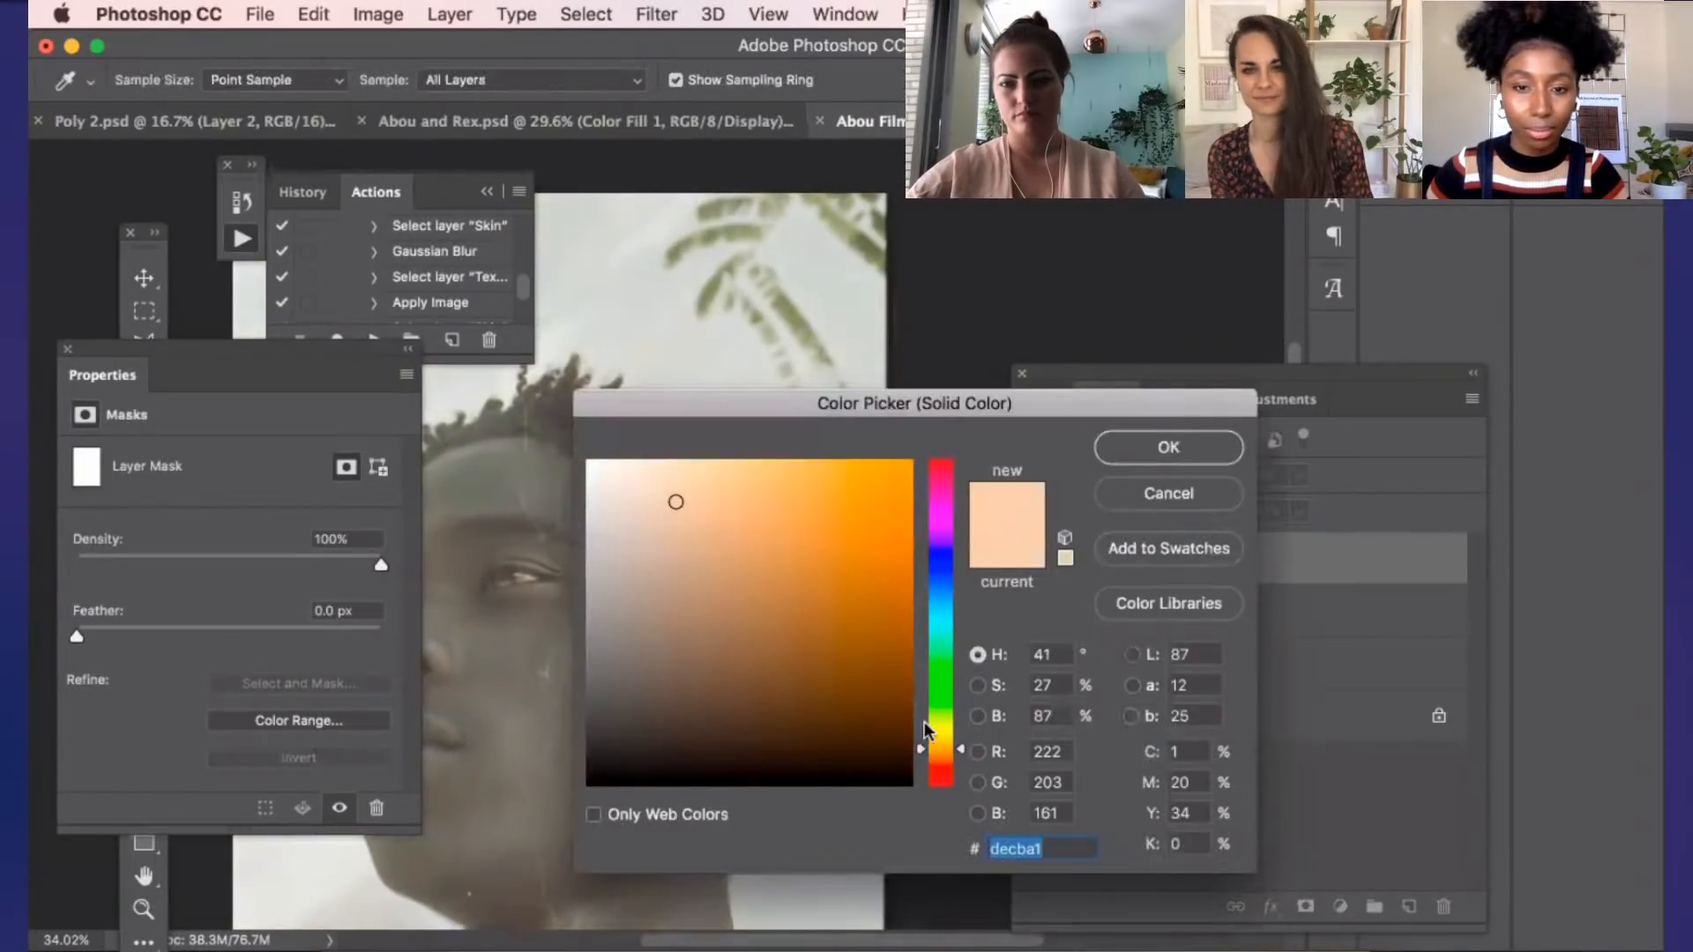
pyautogui.click(959, 753)
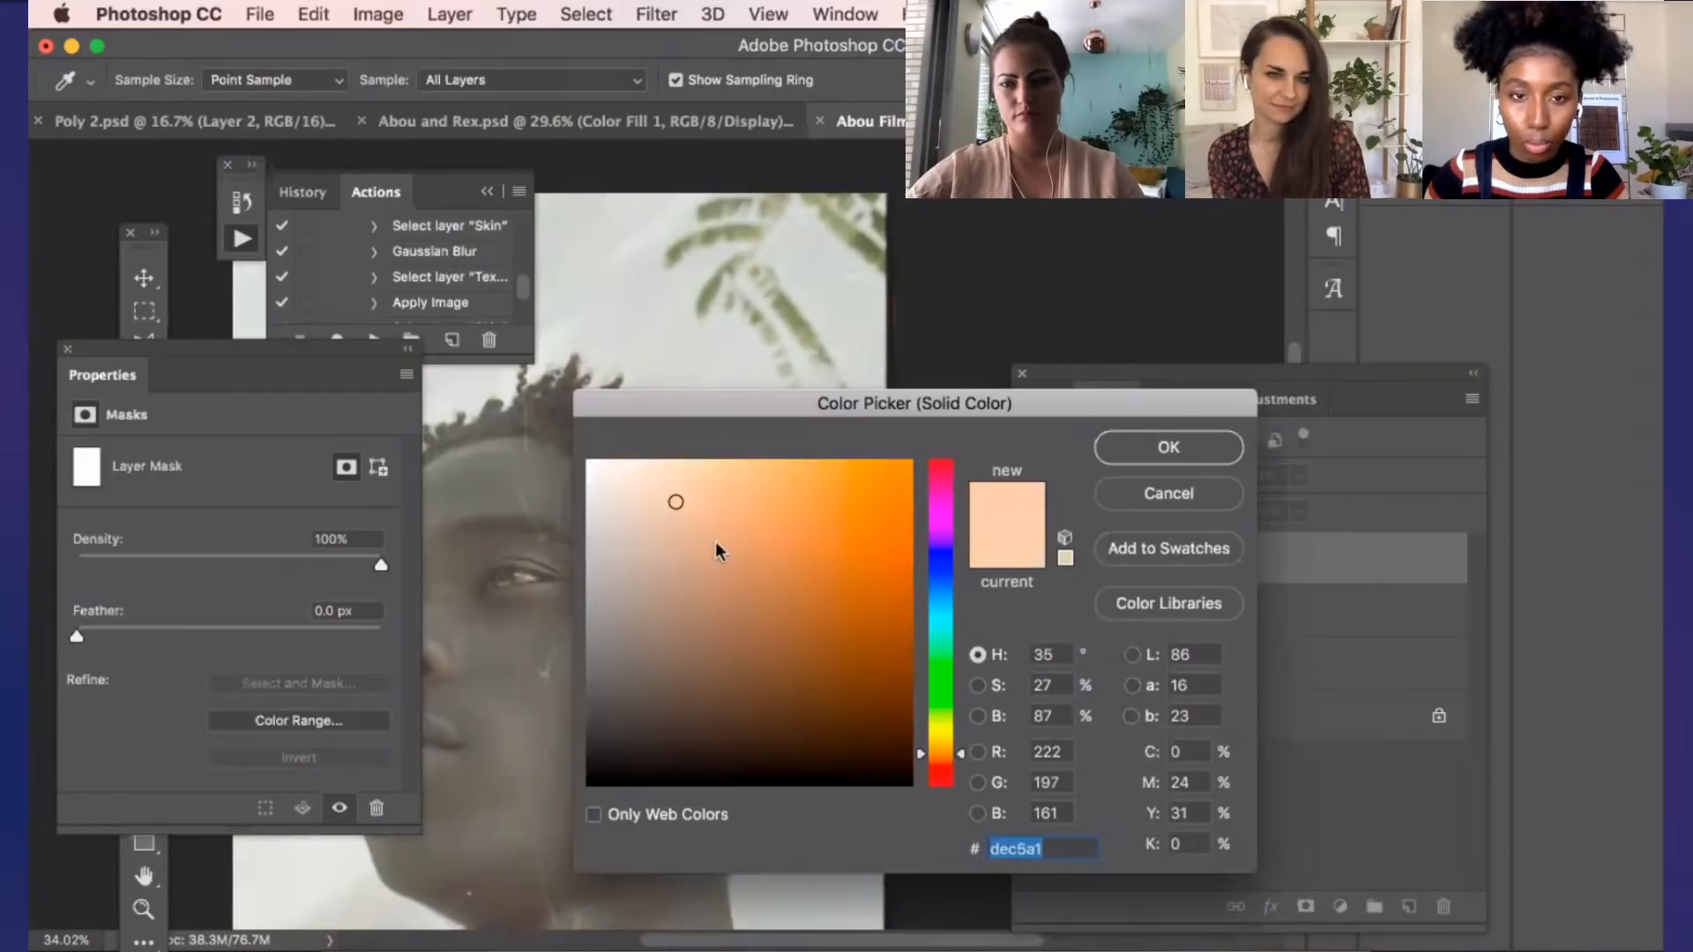
pyautogui.moveTo(669, 514); pyautogui.dragTo(662, 512)
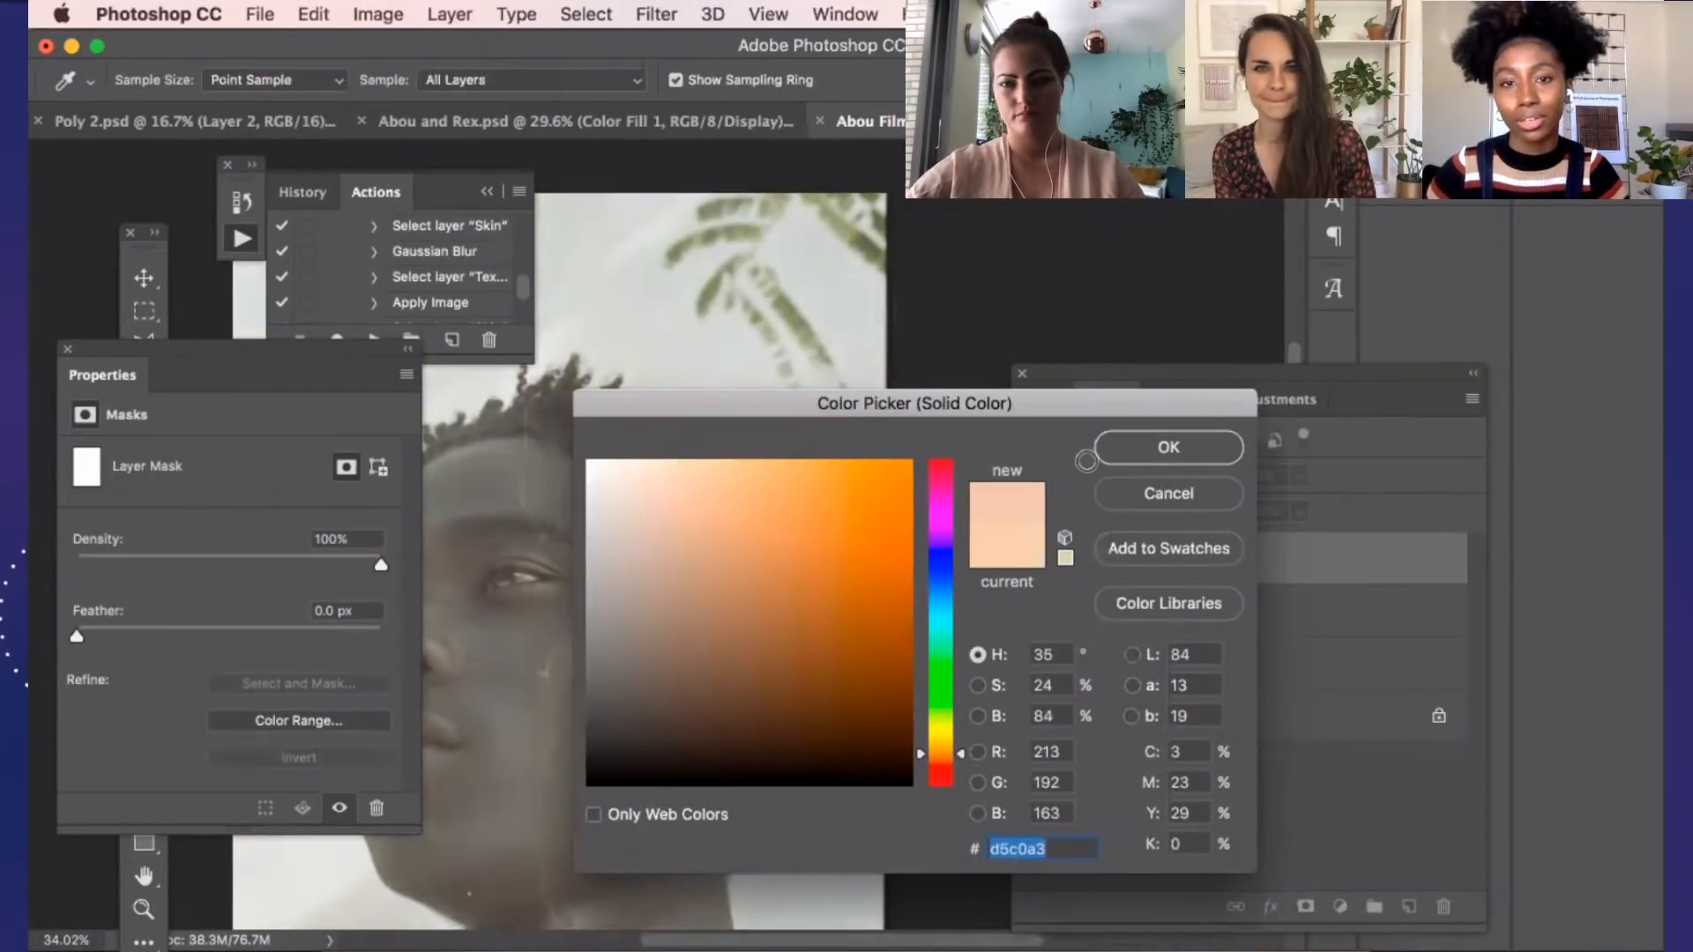
pyautogui.click(1166, 448)
# Compare the portrait with and without the Color Fill 1 tint, both close up and with the whole image in view
pyautogui.click(1031, 560)
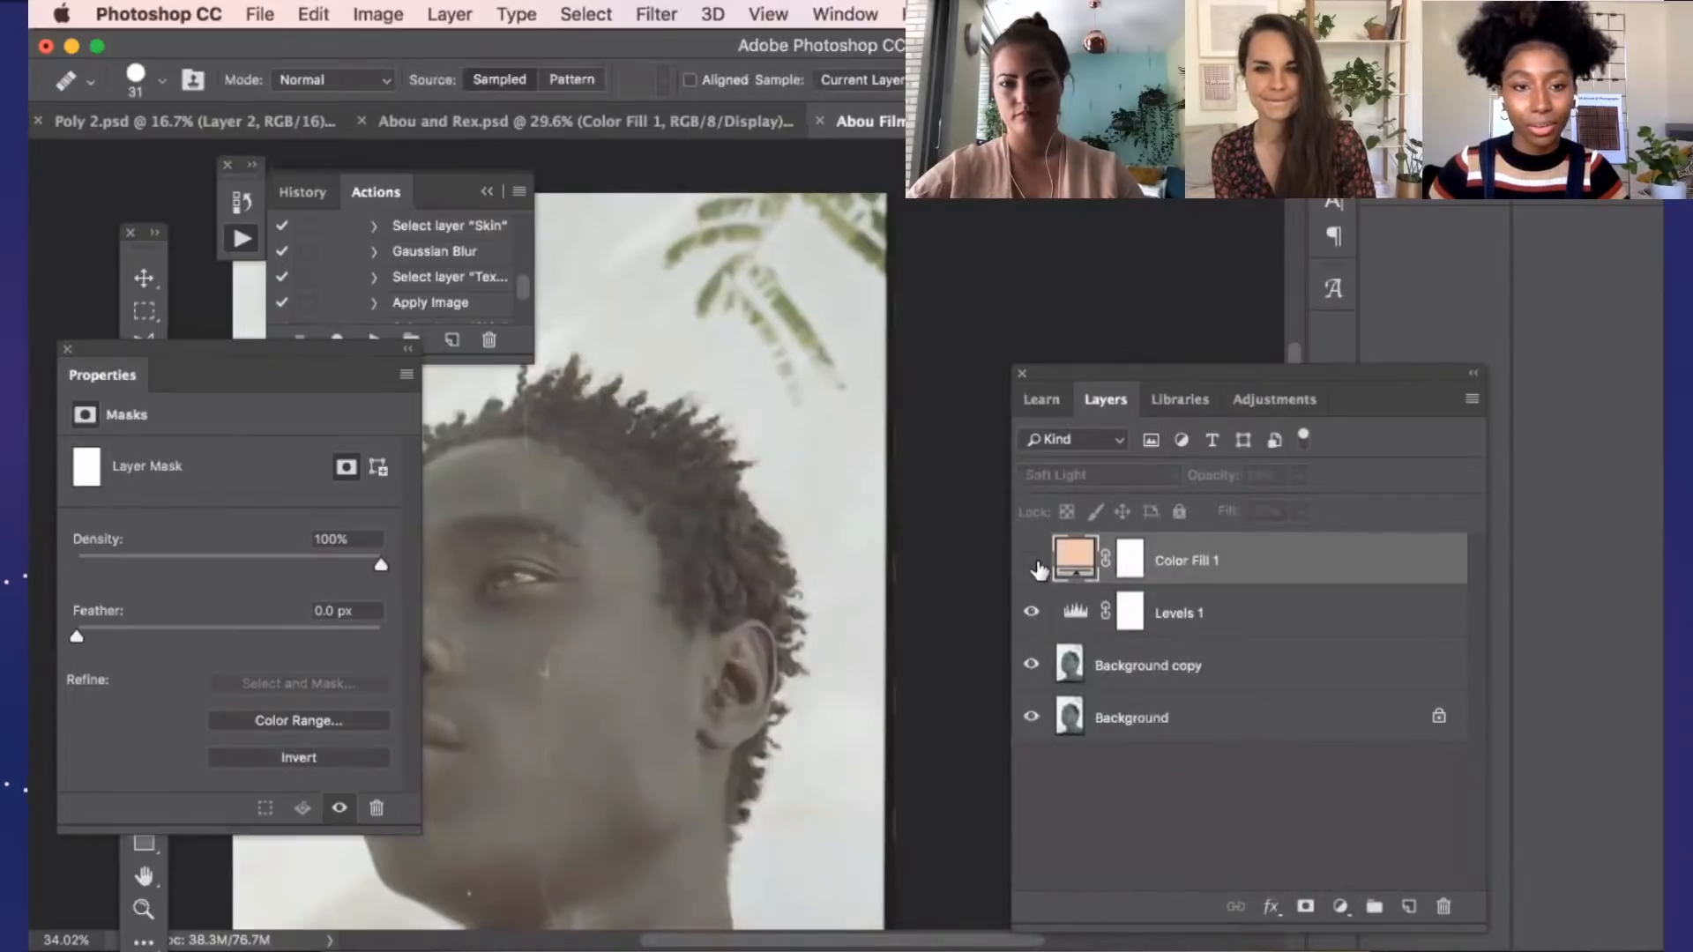
pyautogui.click(1031, 560)
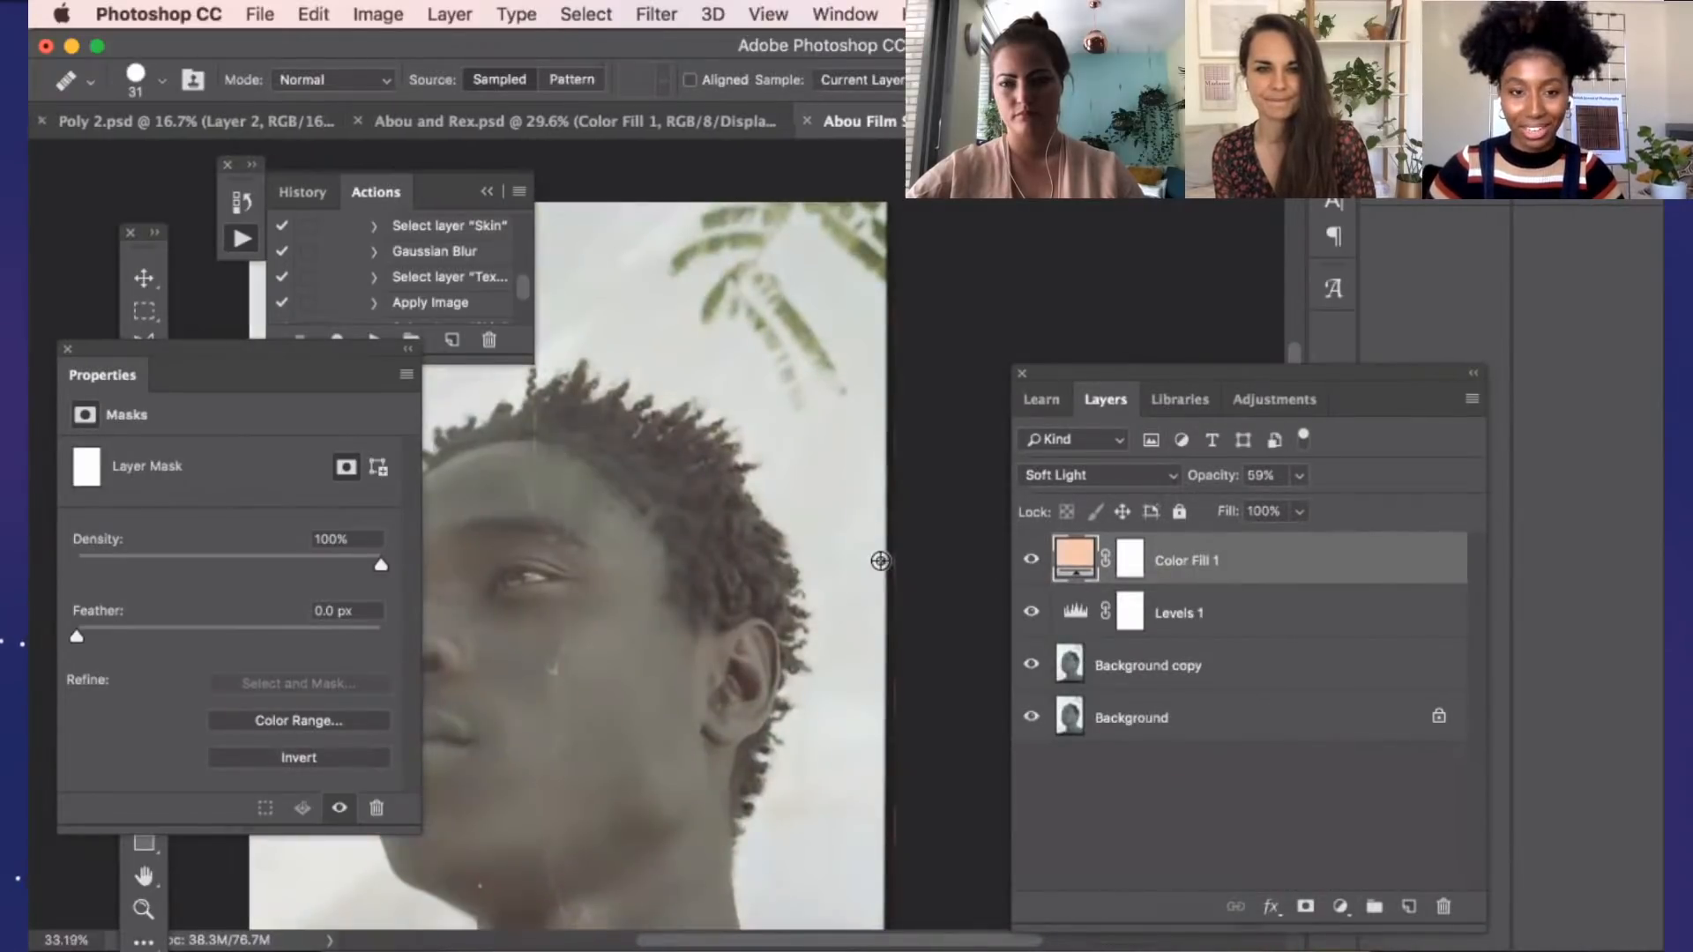
pyautogui.scroll(-5, 776, 565)
pyautogui.scroll(1, 633, 553)
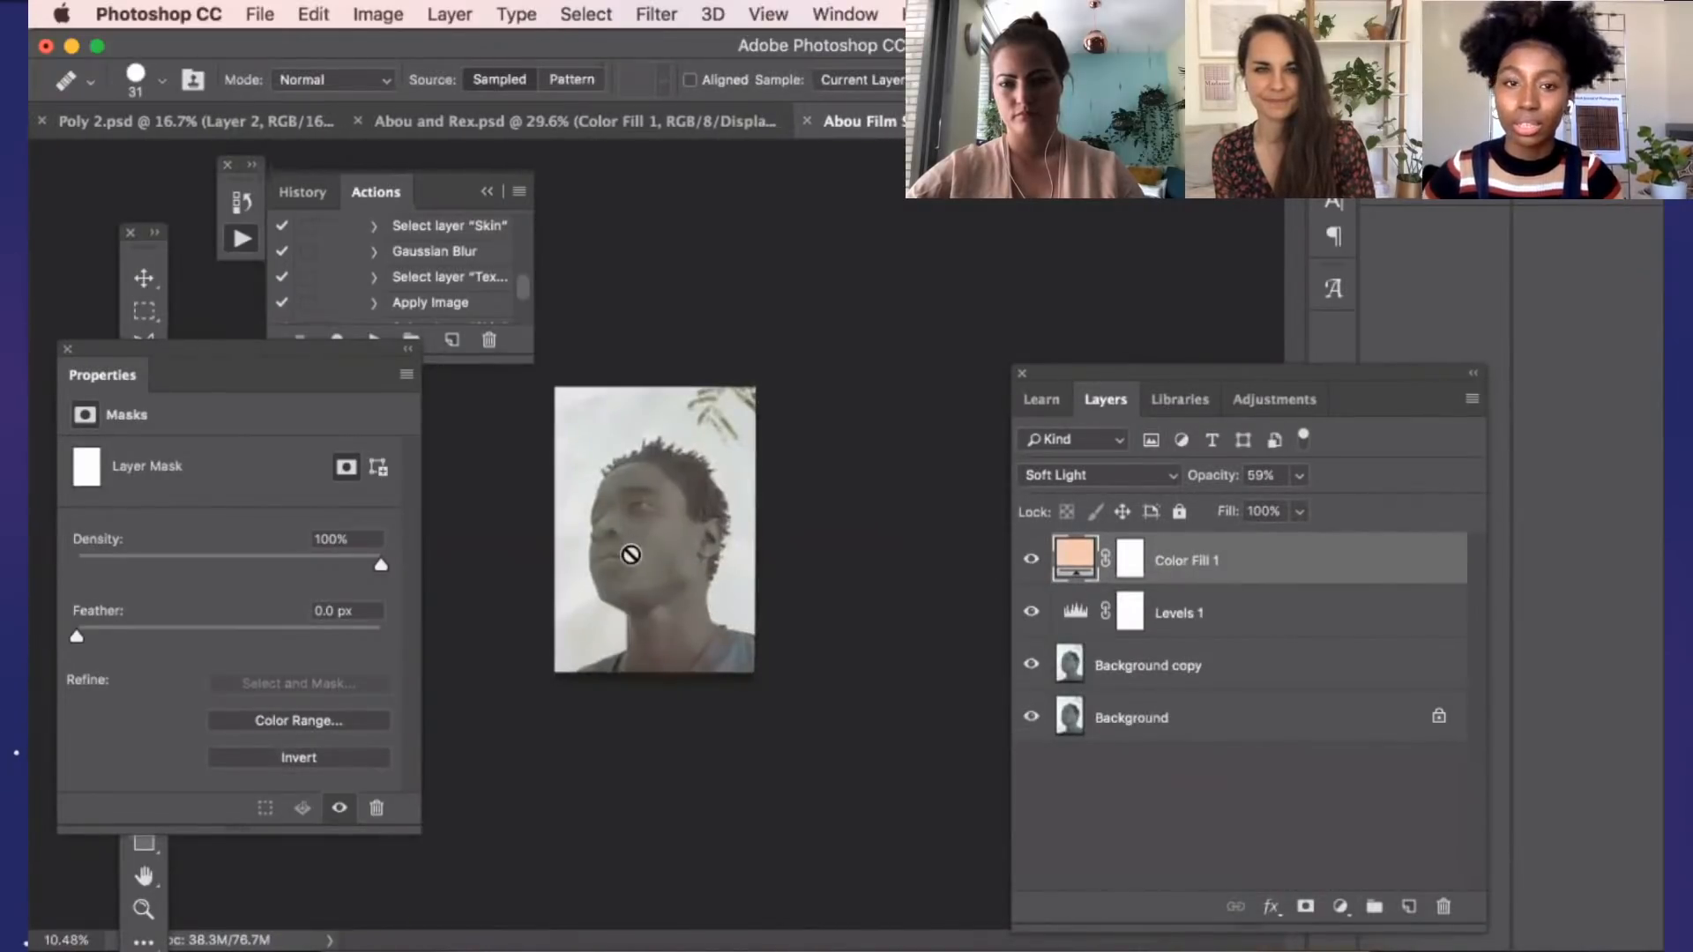
pyautogui.scroll(3, 631, 554)
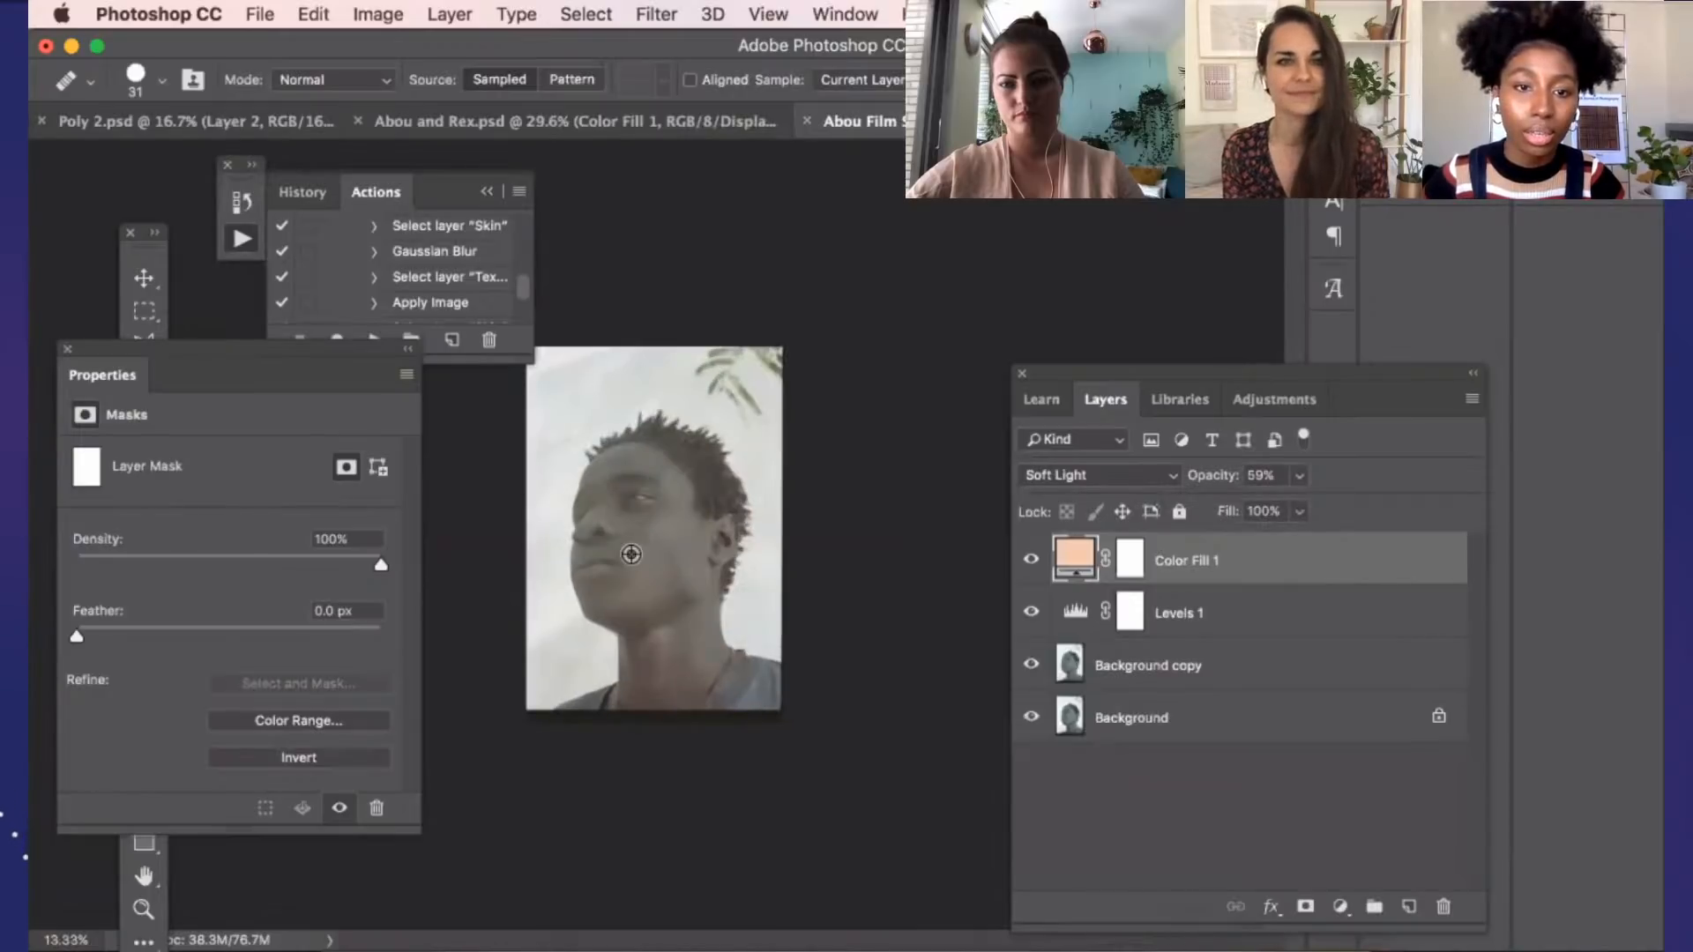
pyautogui.click(1031, 561)
pyautogui.click(1033, 562)
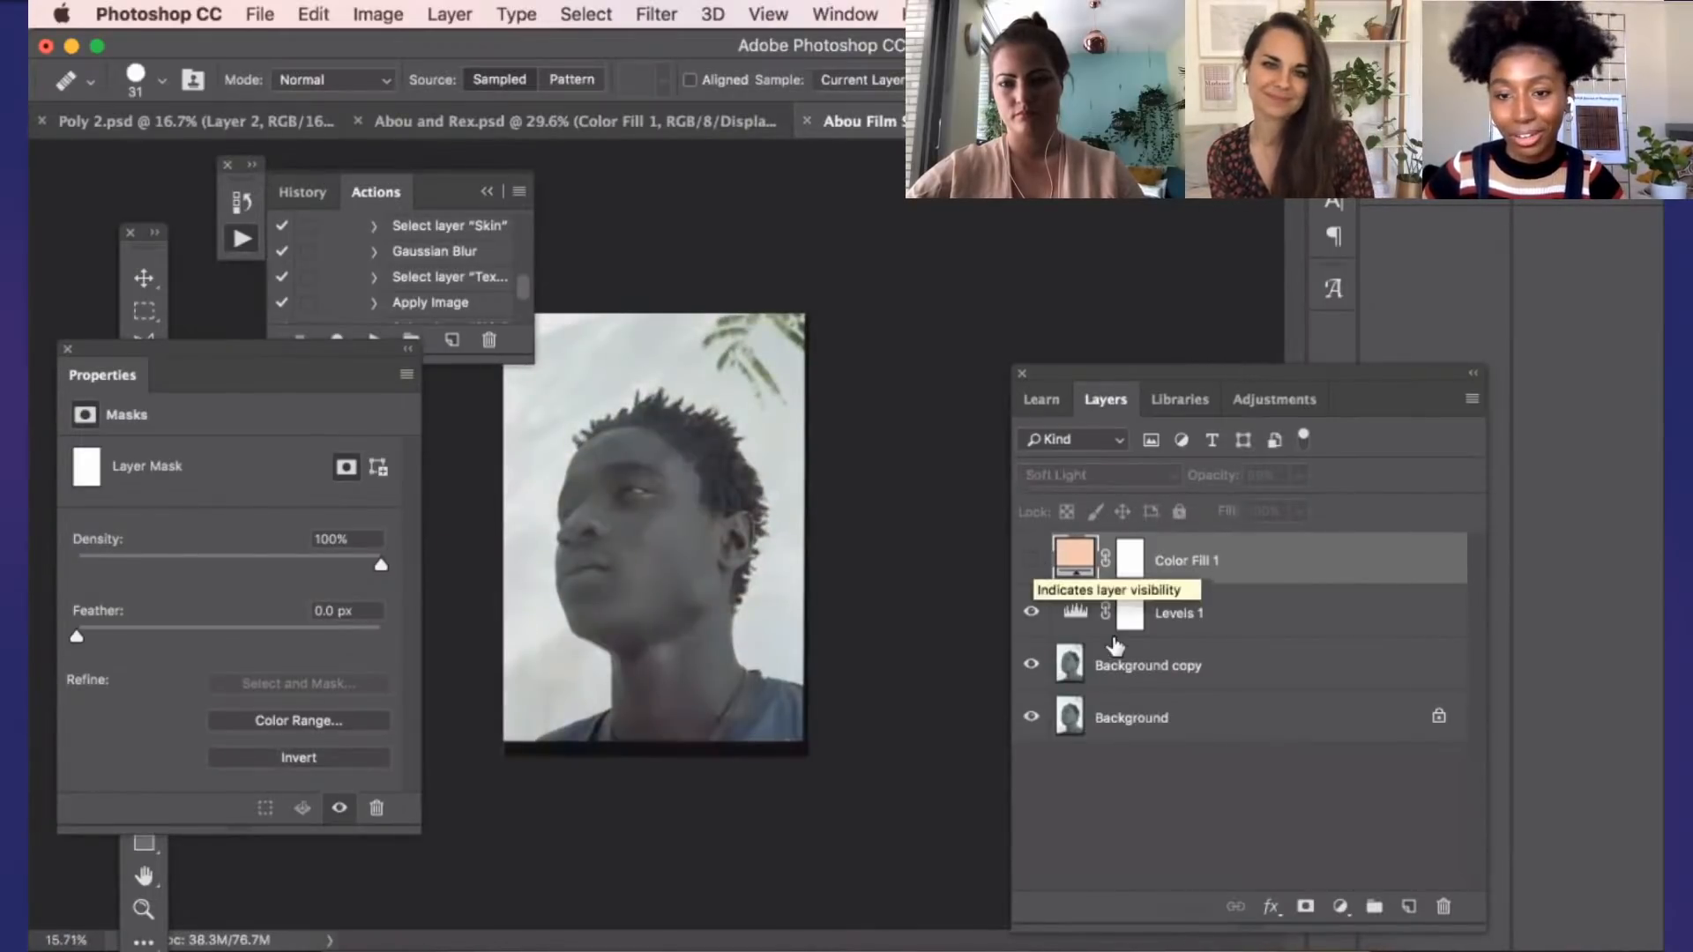
# Add a Brightness/Contrast adjustment layer above Color Fill 1 and set its contrast to 6
pyautogui.click(1342, 901)
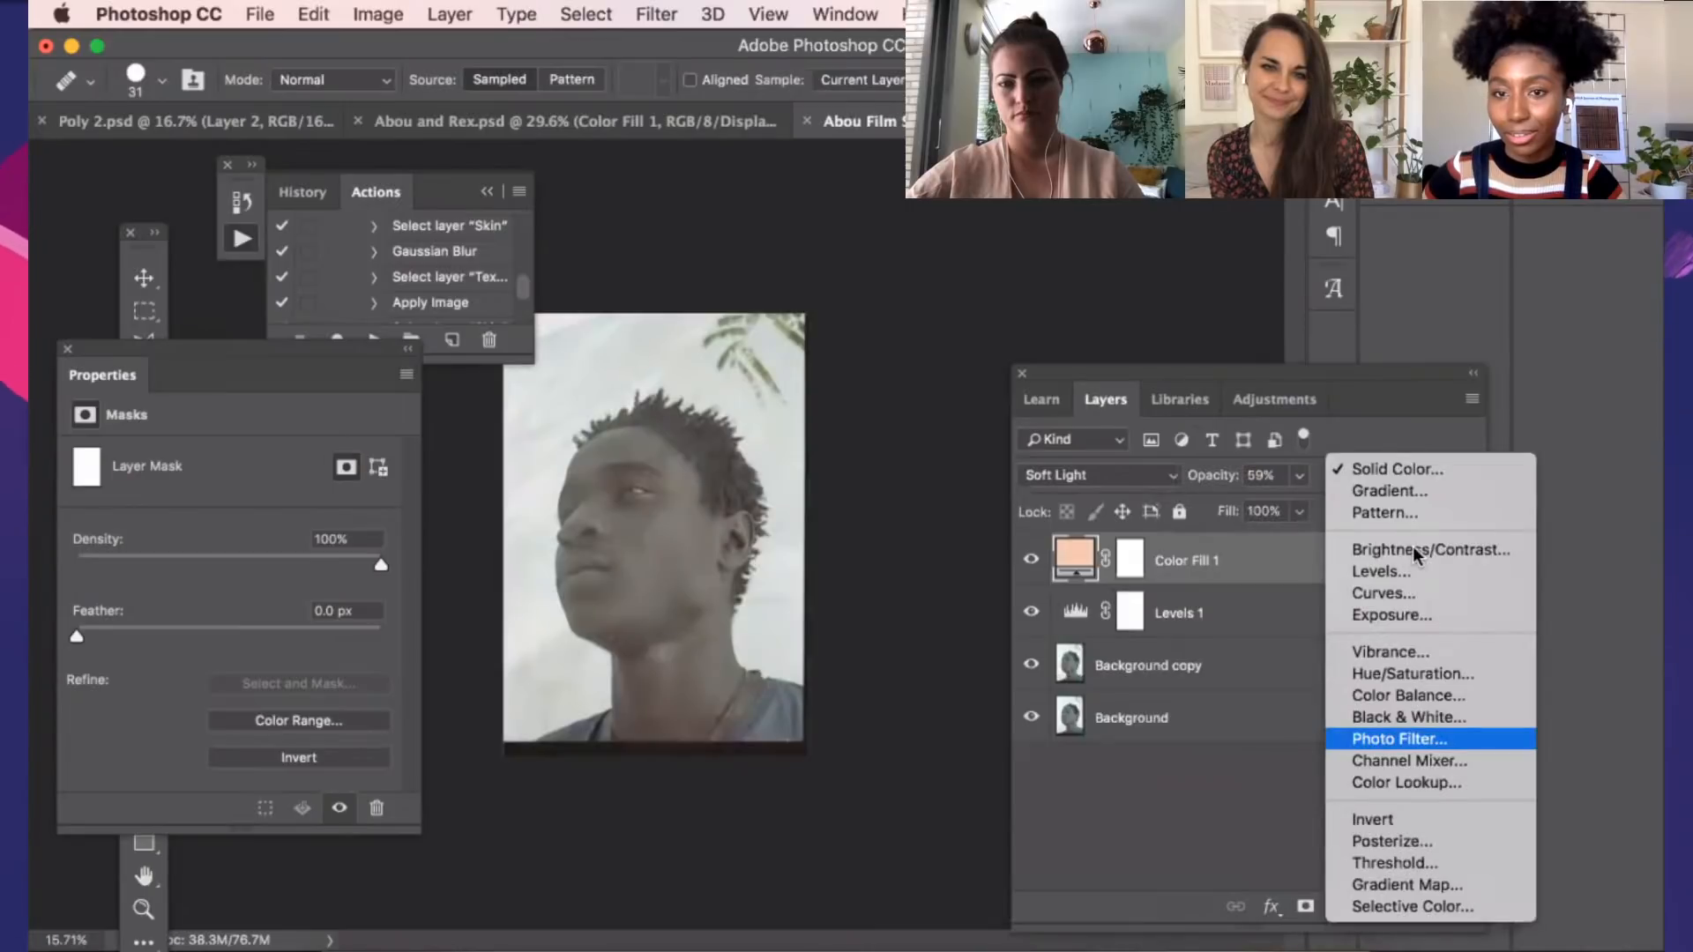
pyautogui.click(1416, 552)
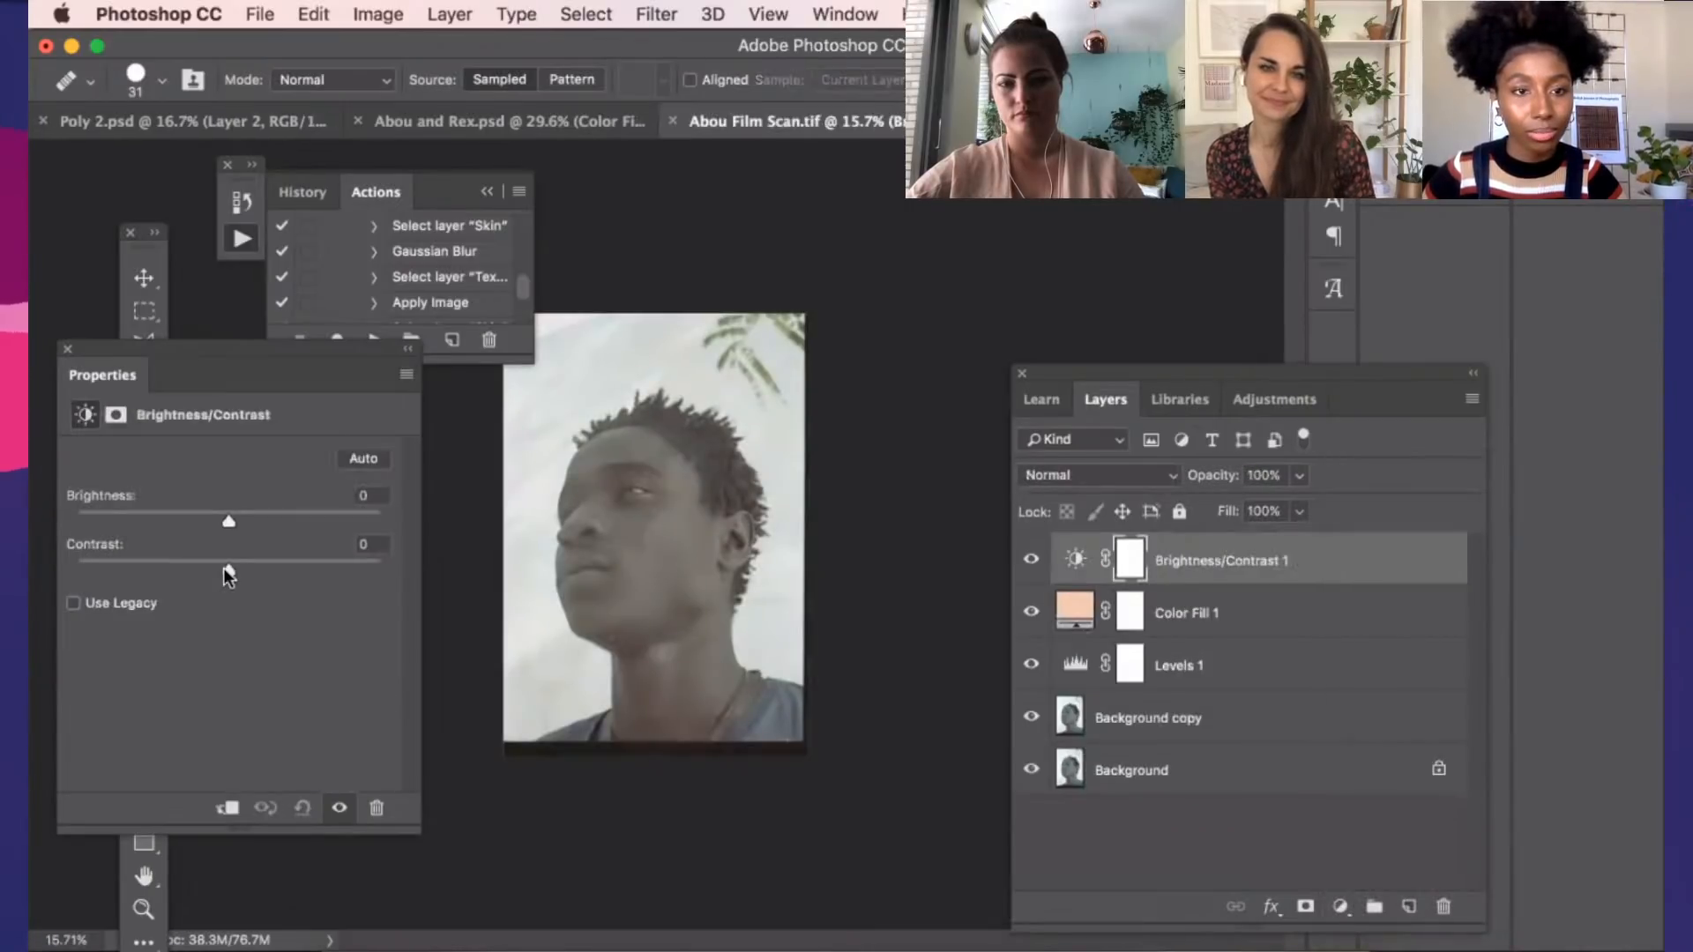
pyautogui.moveTo(224, 567); pyautogui.dragTo(236, 563)
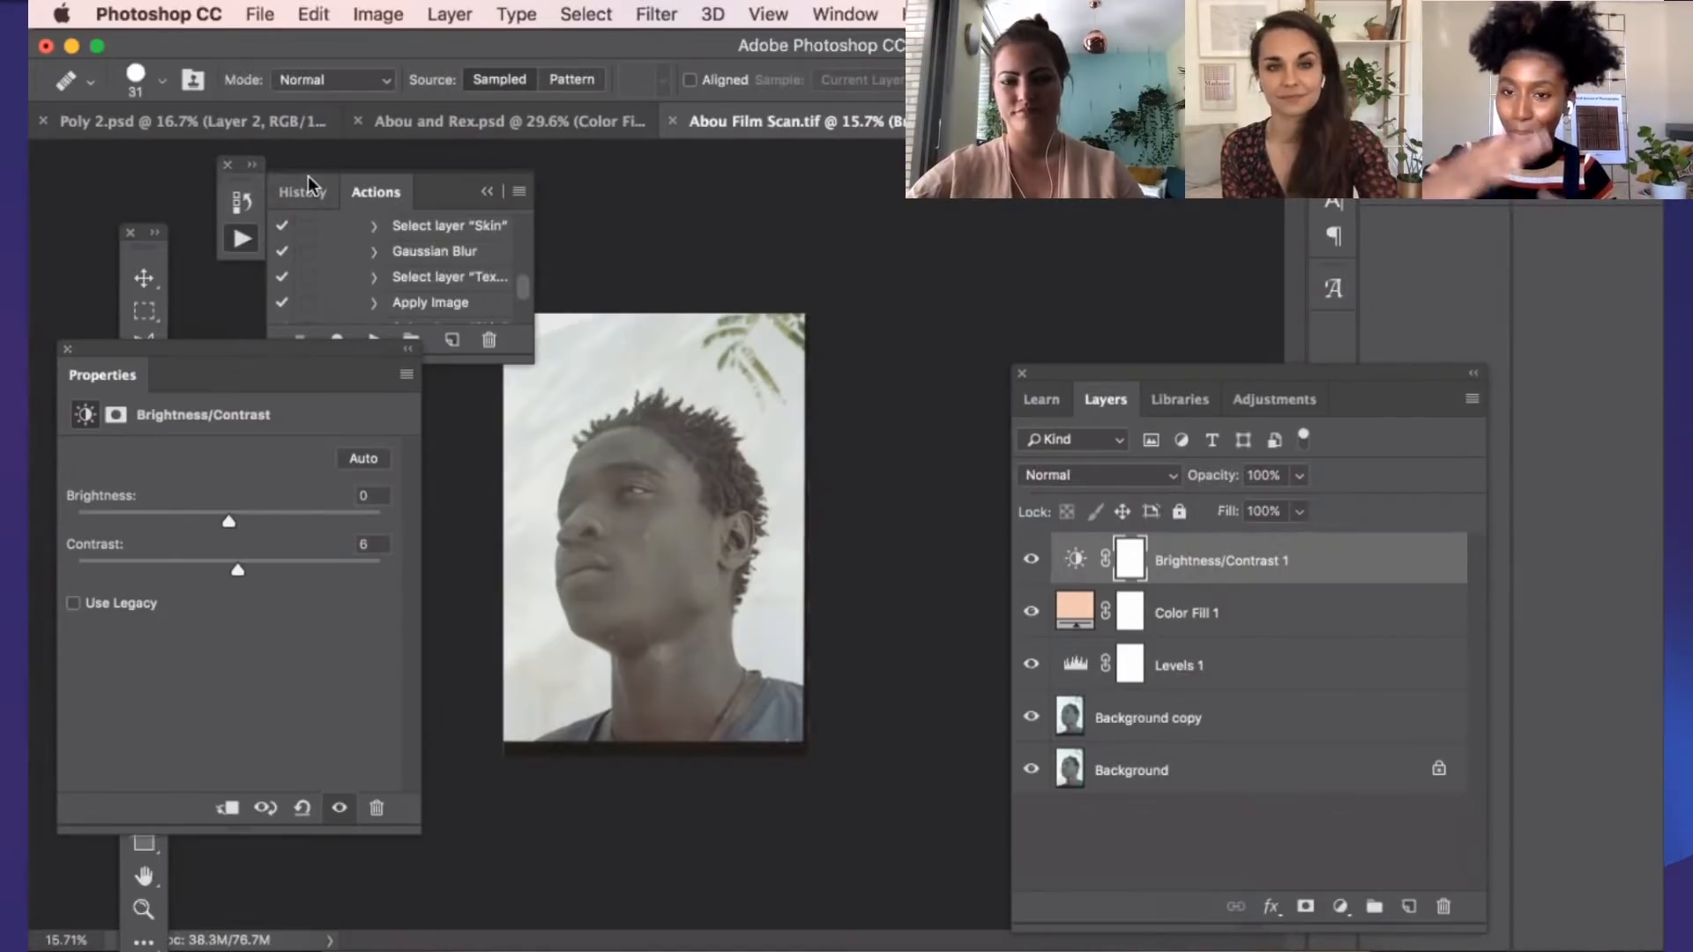
pyautogui.click(1339, 908)
pyautogui.click(1257, 840)
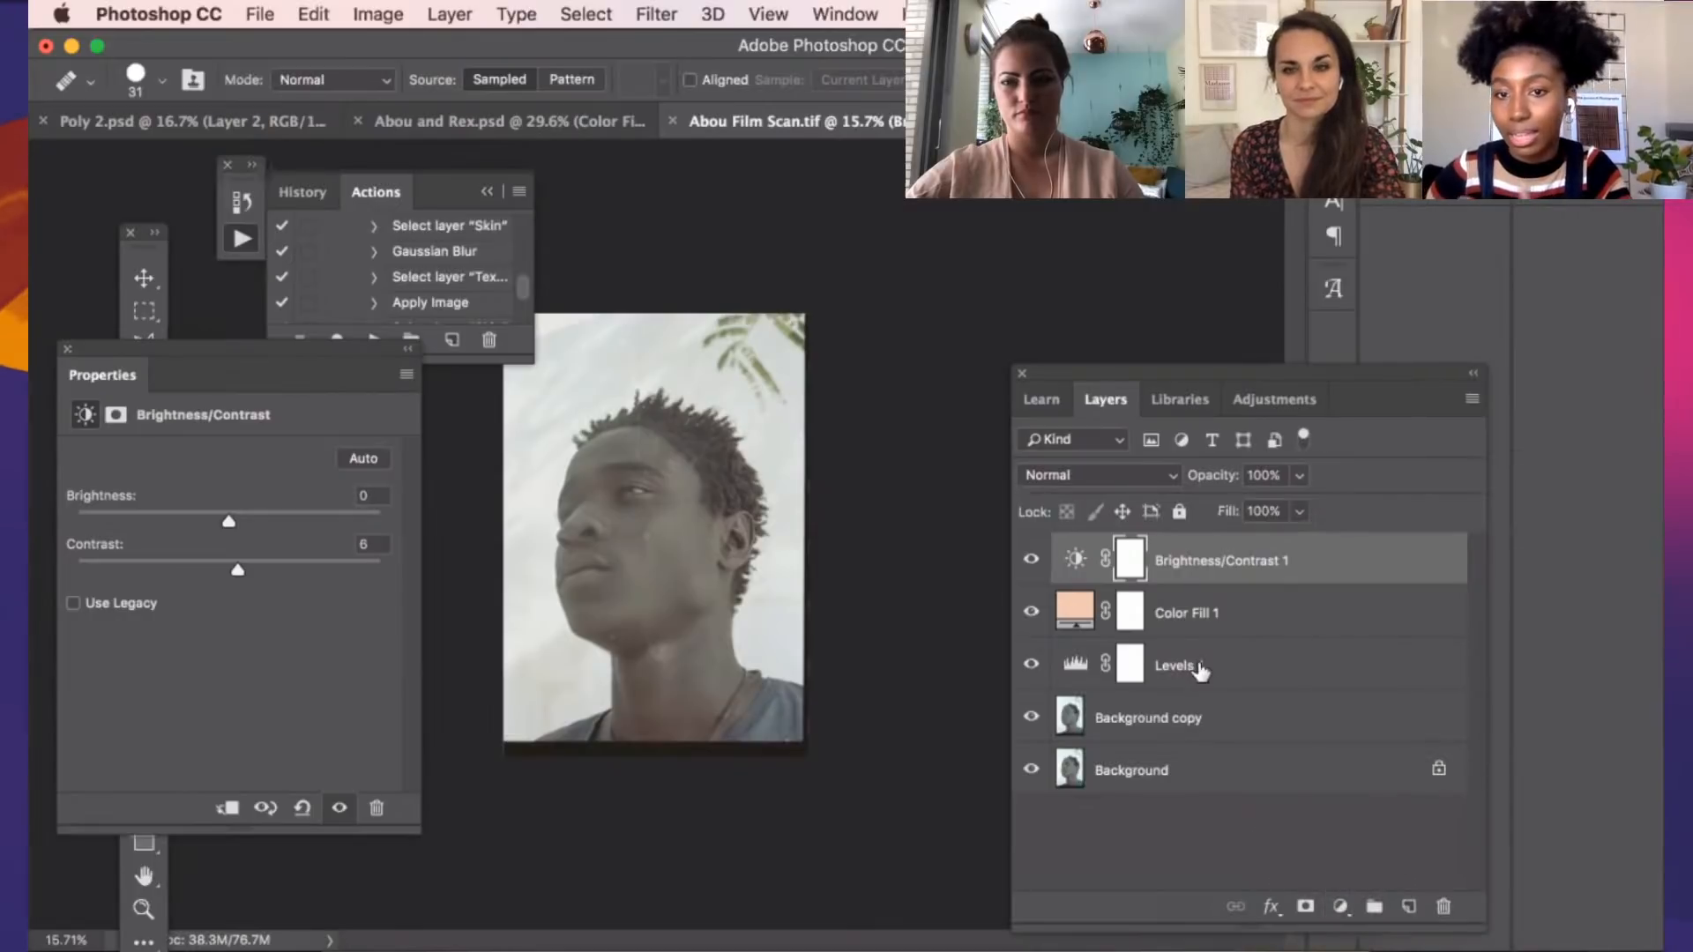
# Check the effect of the Levels 1 layer by hiding and showing it, and set its shadow input level to 21
pyautogui.click(1053, 673)
pyautogui.click(1038, 668)
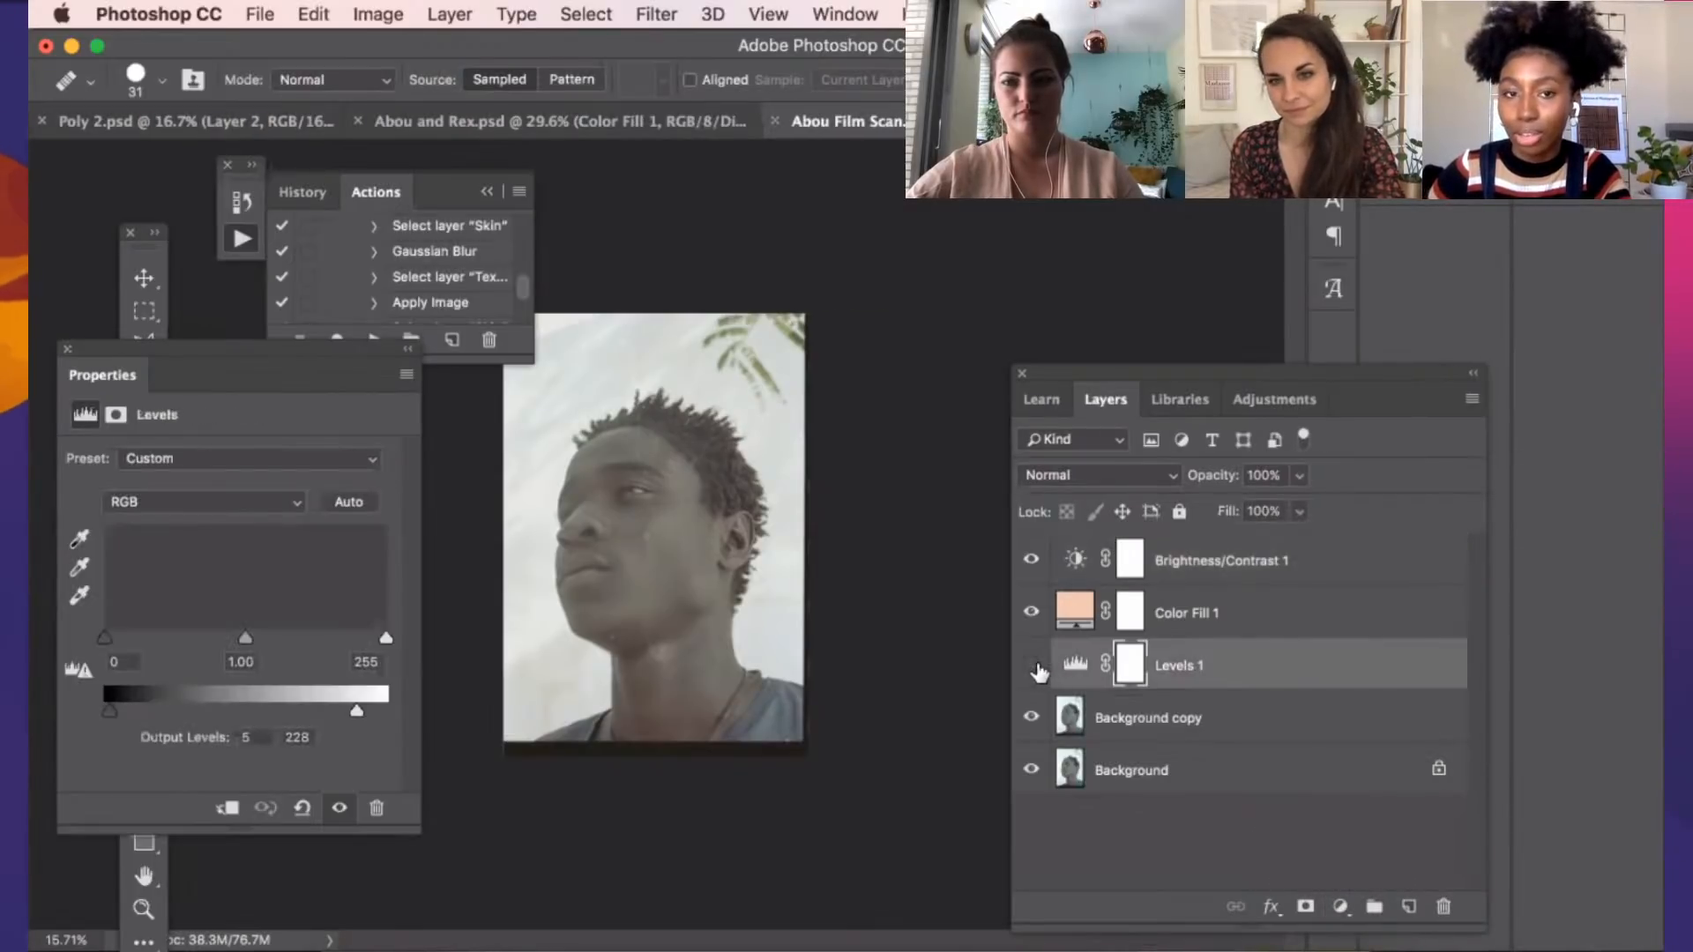
pyautogui.click(1039, 667)
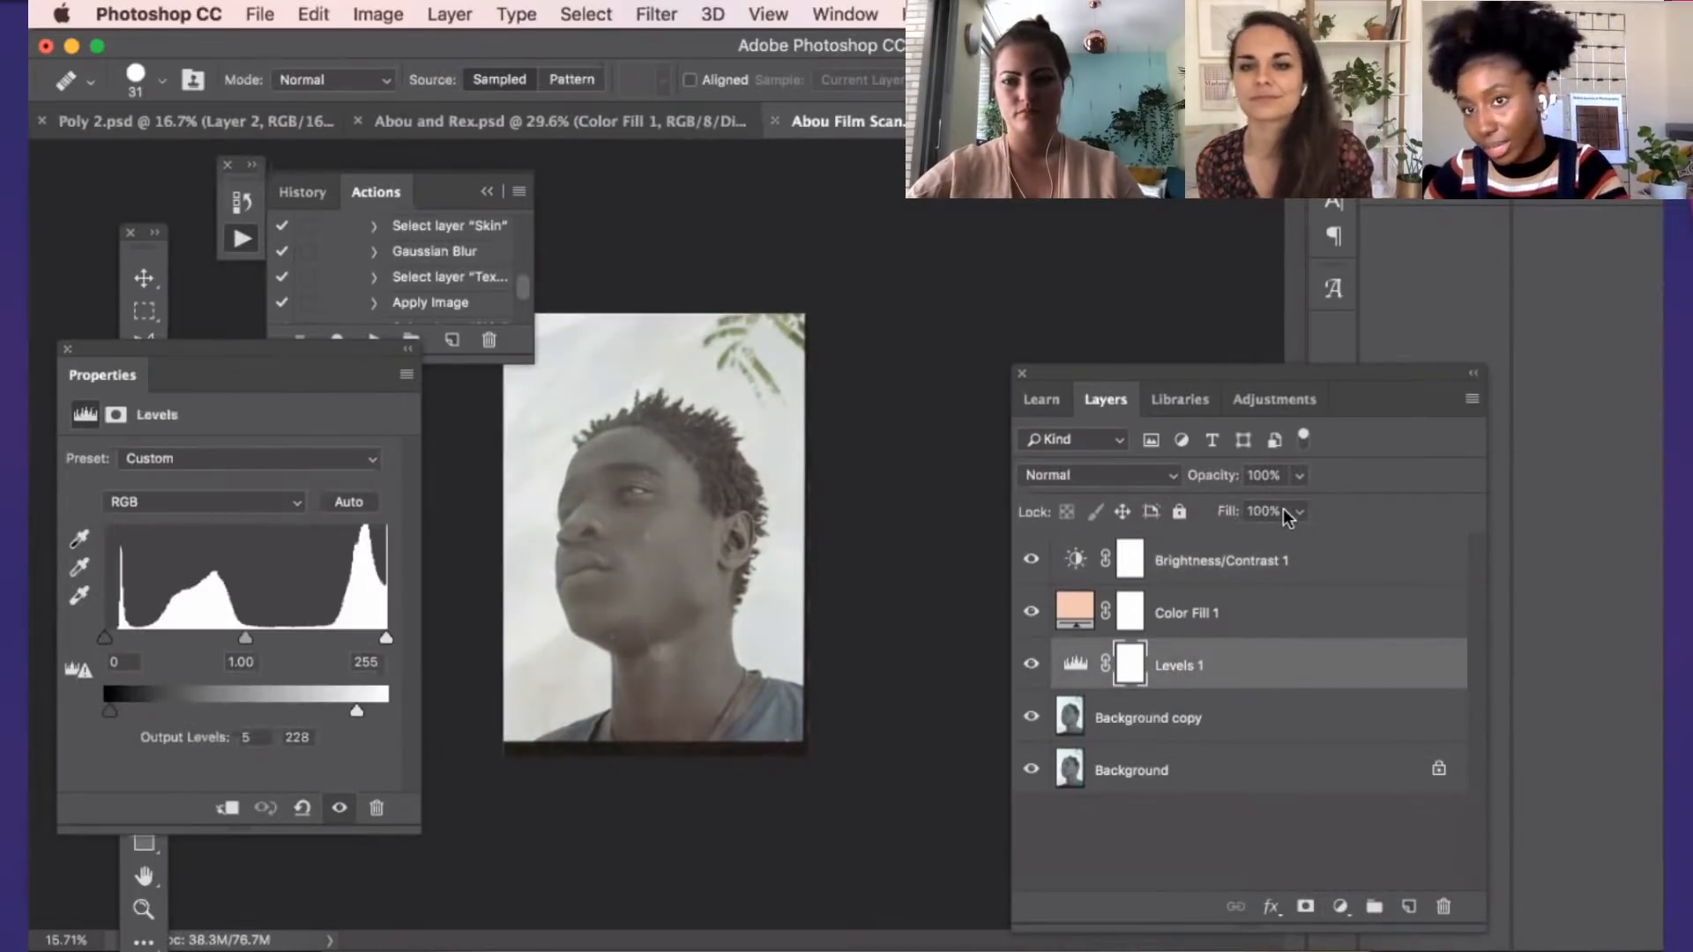
pyautogui.click(1181, 478)
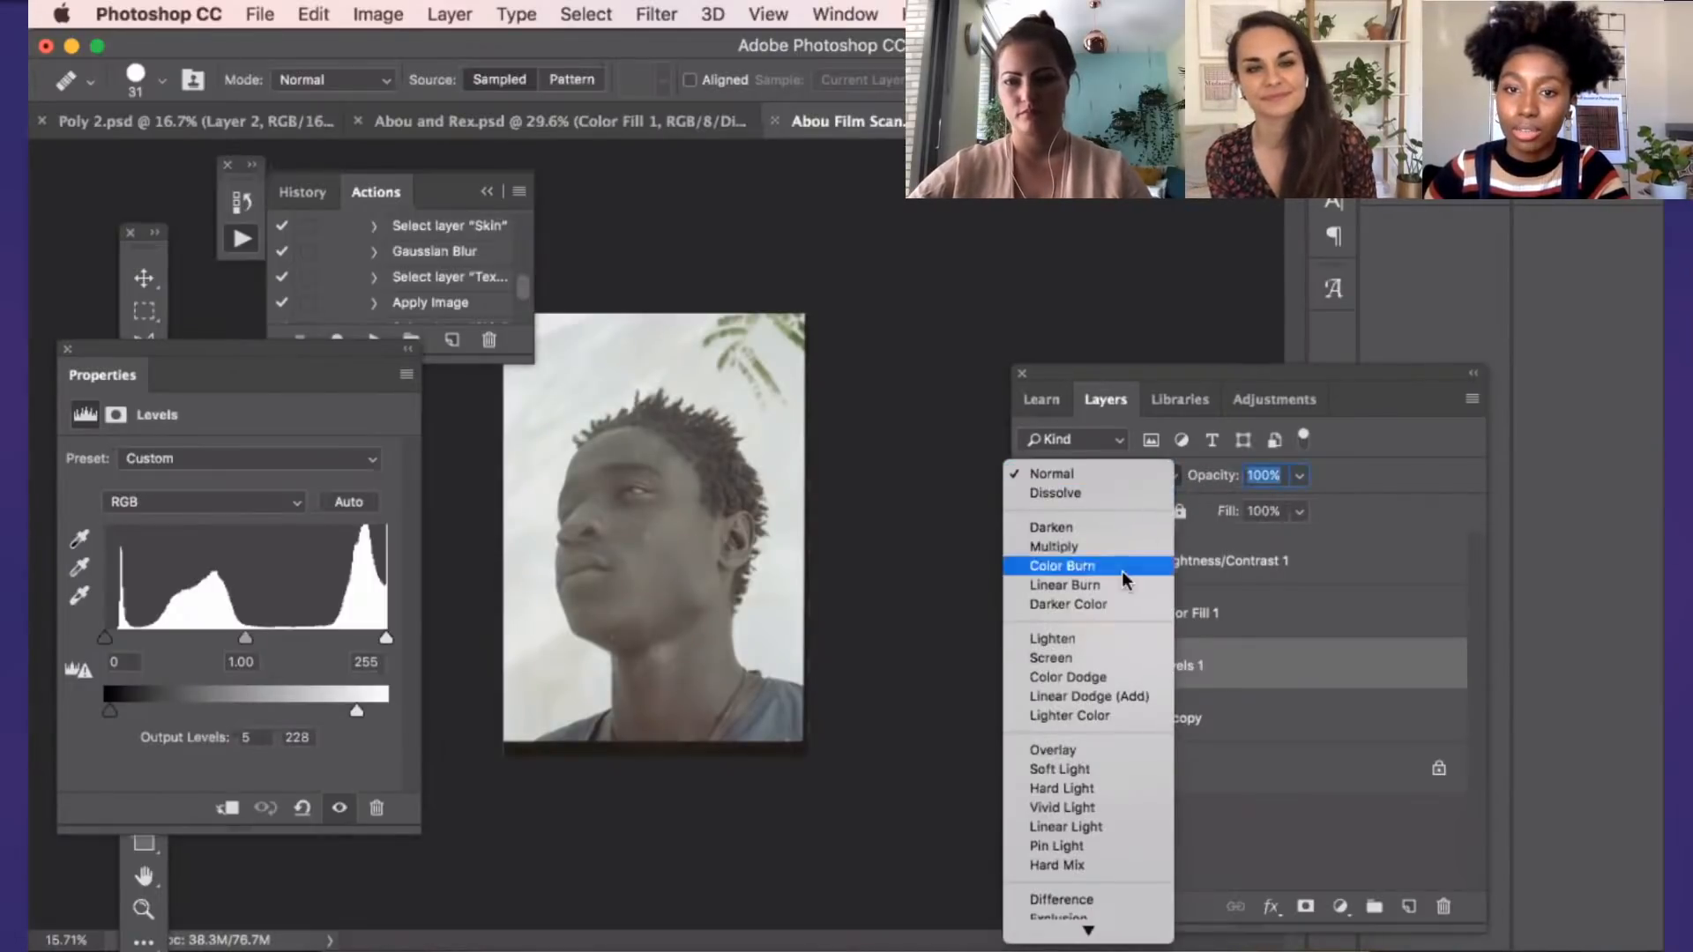
pyautogui.click(1210, 483)
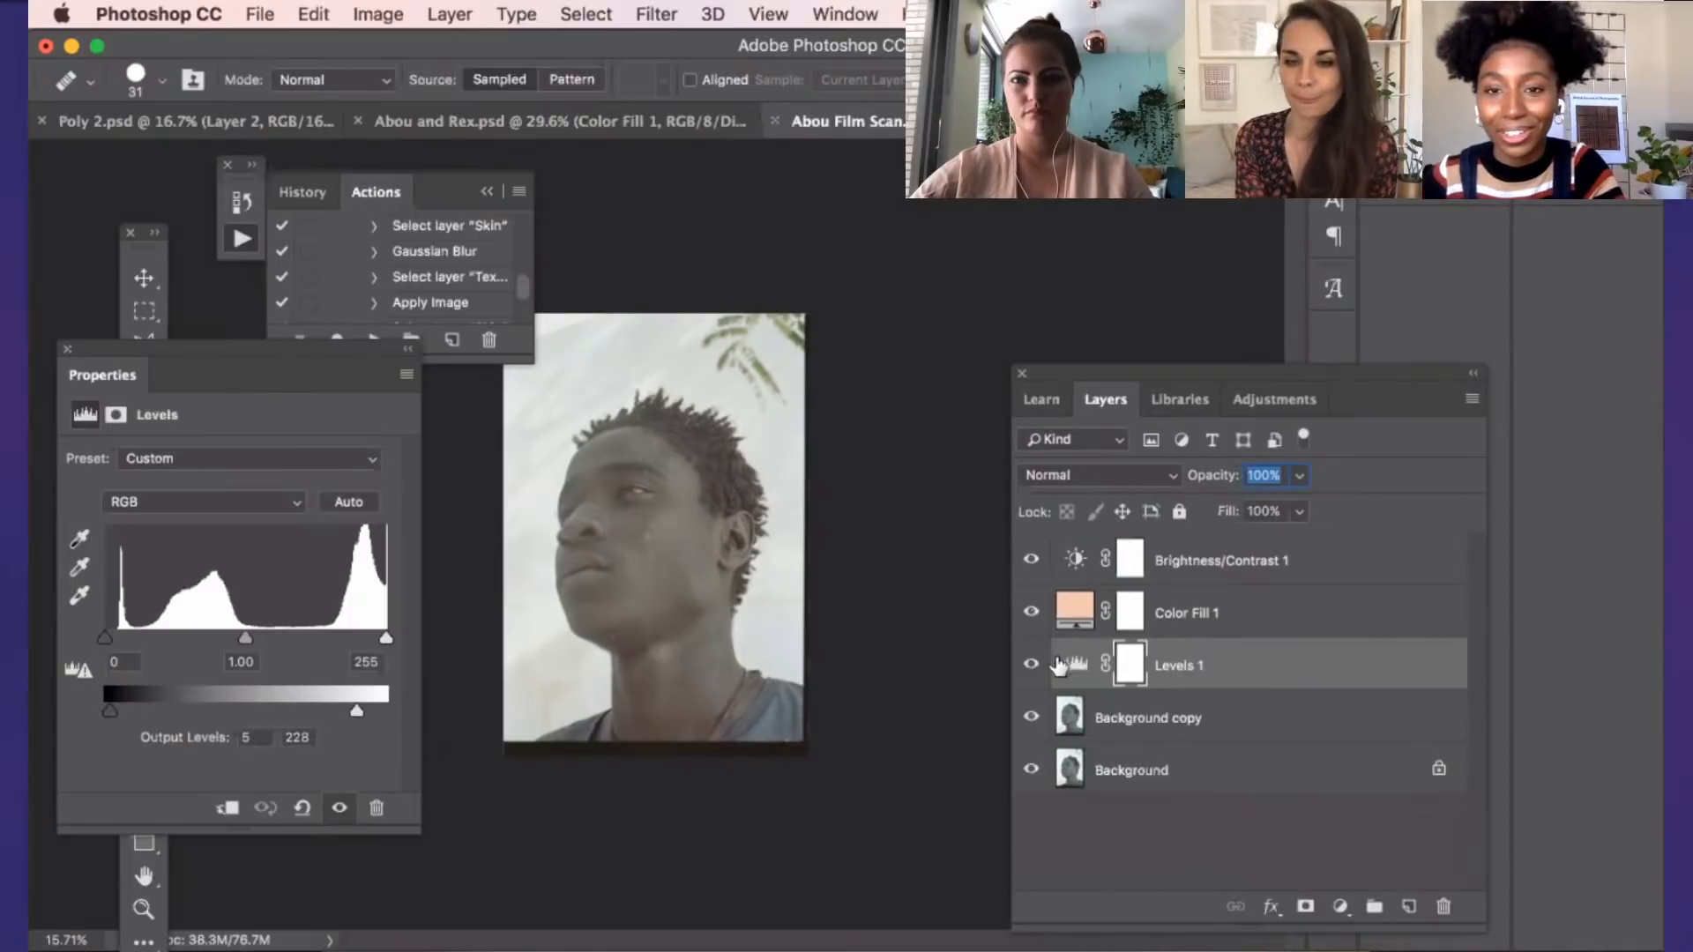
pyautogui.moveTo(110, 641); pyautogui.dragTo(135, 641)
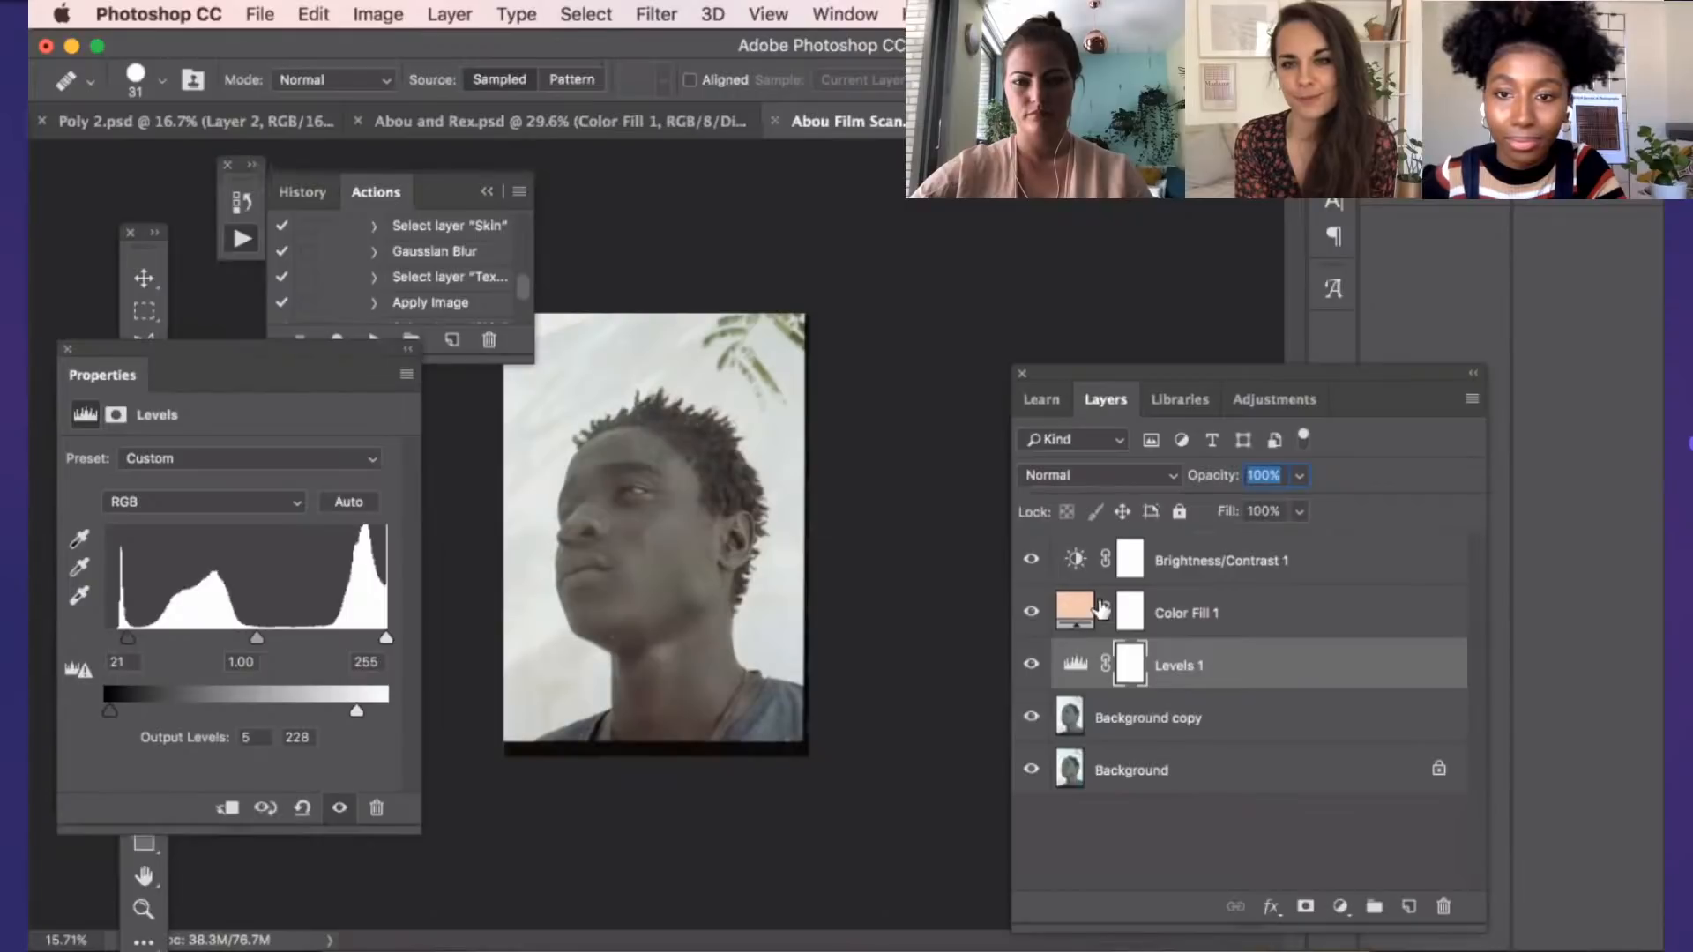
# Set the contrast of the Brightness/Contrast 1 layer to 11 and compare the portrait with the adjustment hidden and shown
pyautogui.click(1072, 558)
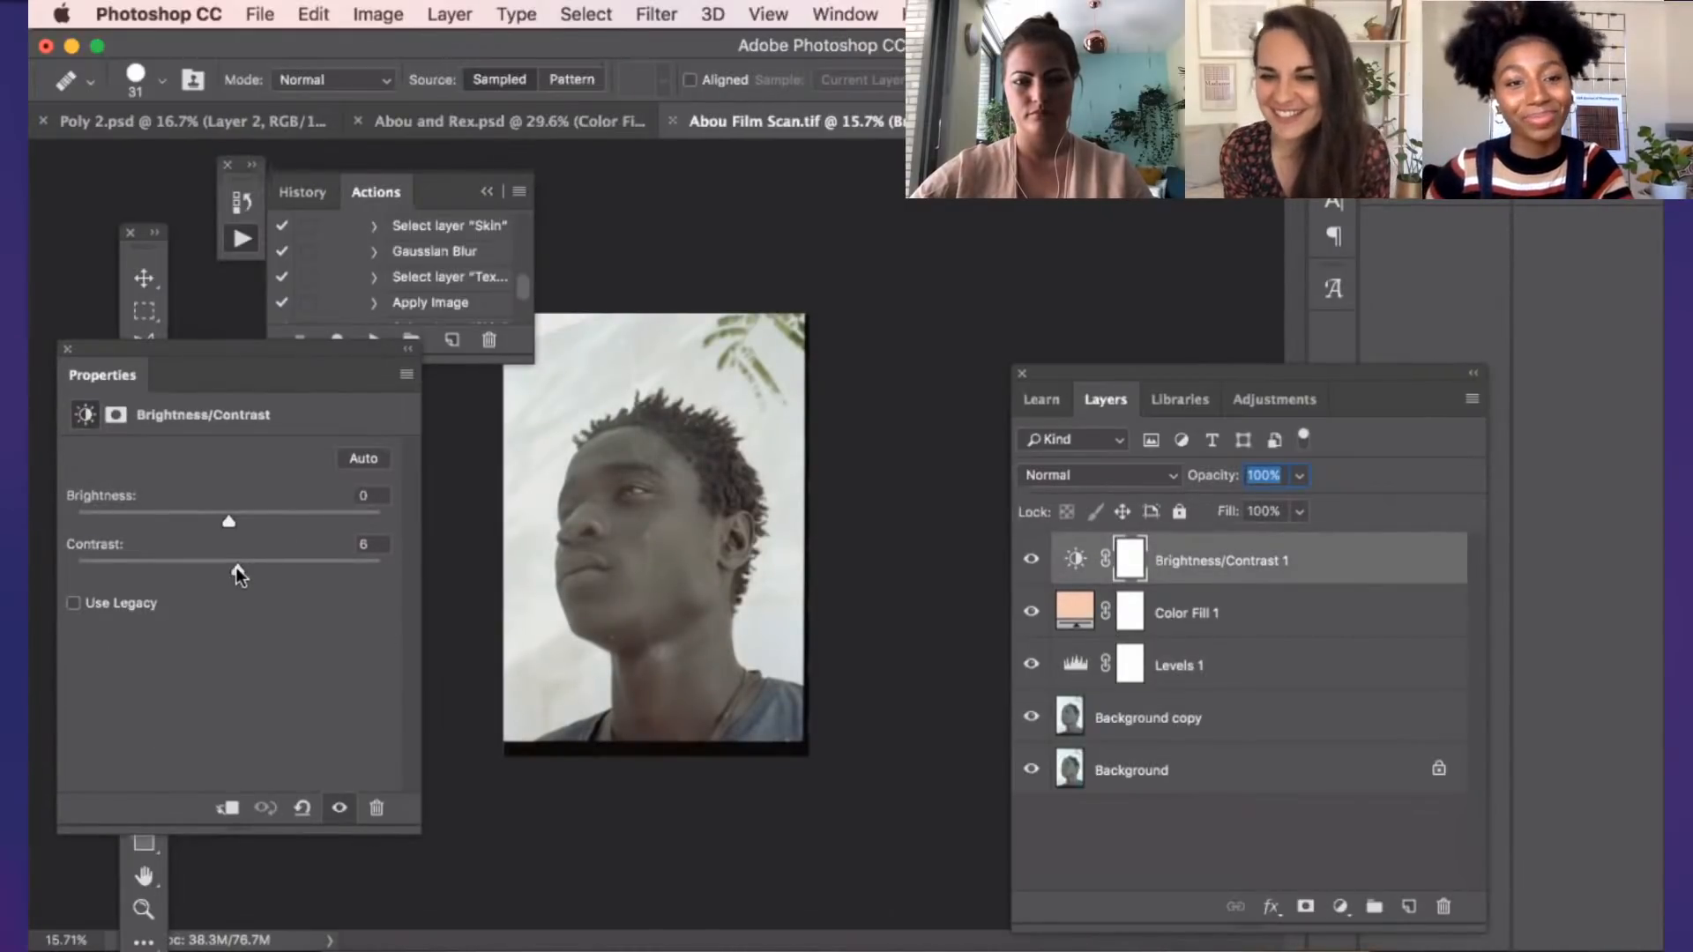
pyautogui.moveTo(236, 568); pyautogui.dragTo(245, 568)
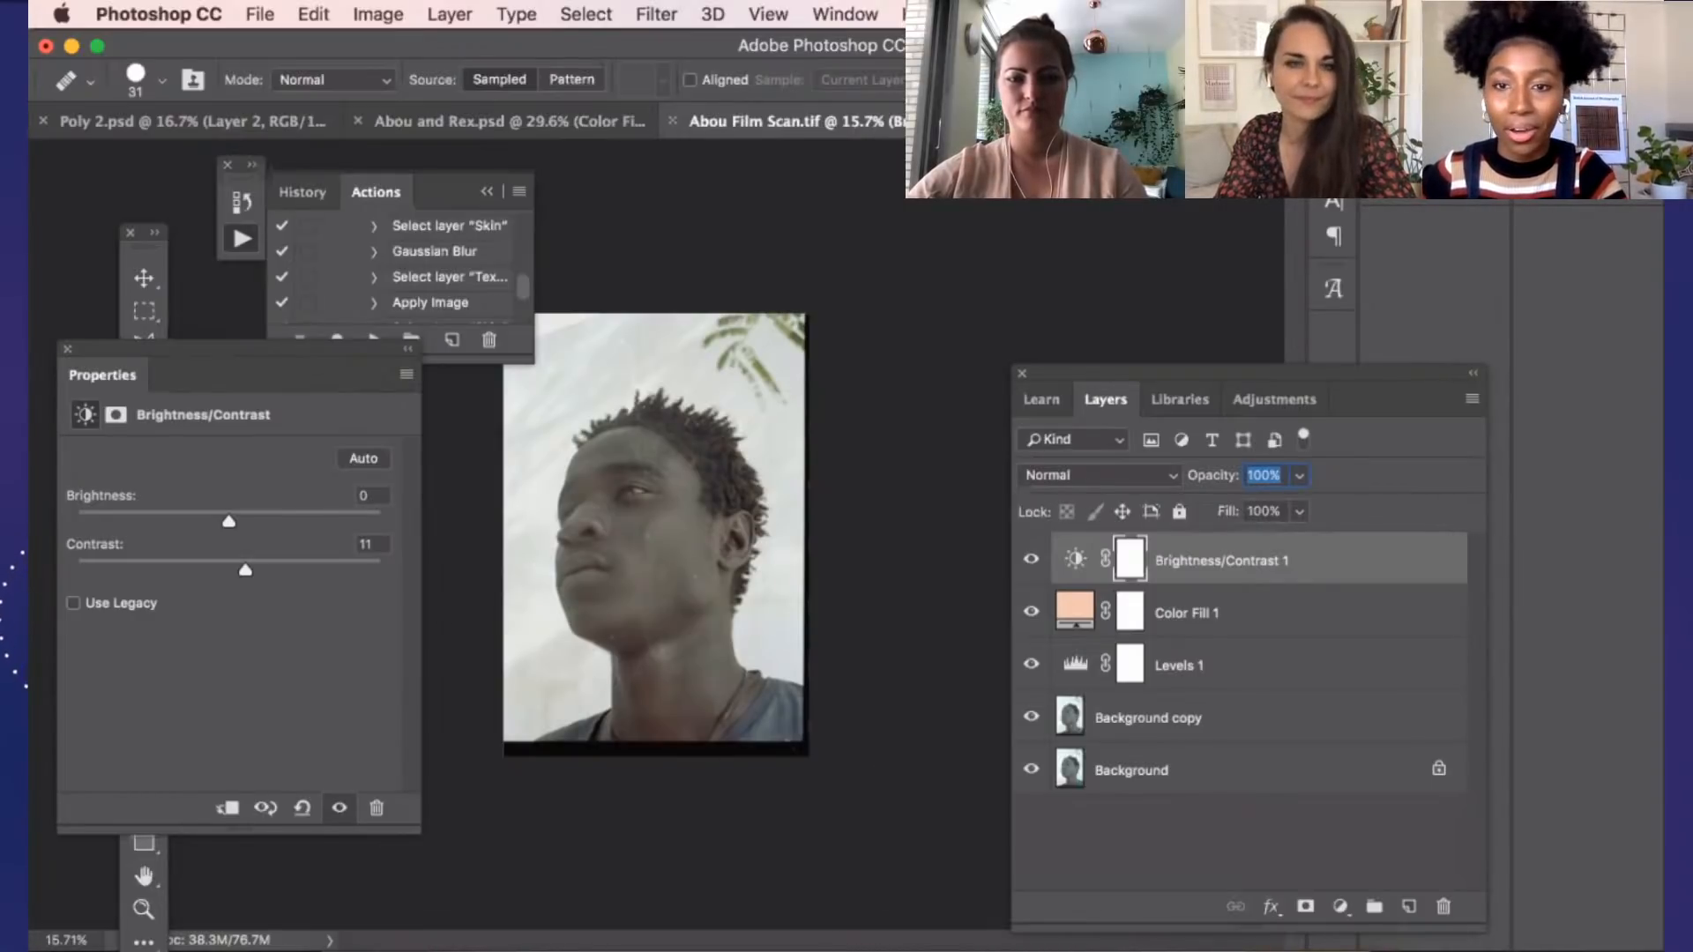
pyautogui.click(1030, 559)
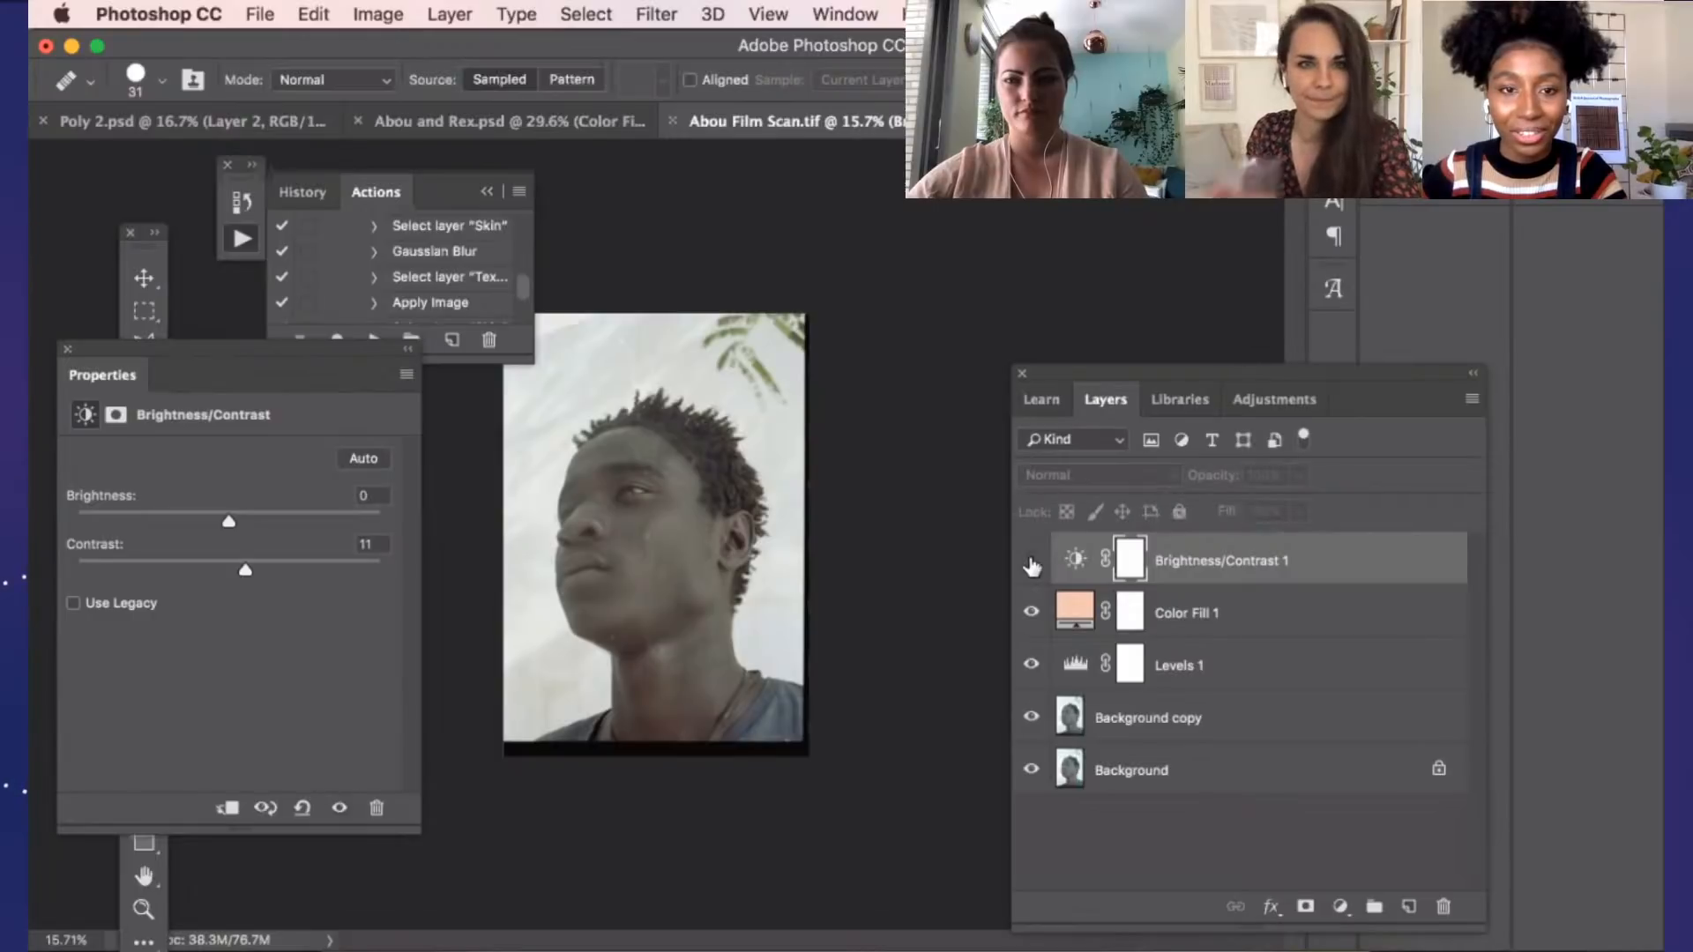
pyautogui.click(1031, 559)
pyautogui.click(1029, 573)
pyautogui.click(1030, 573)
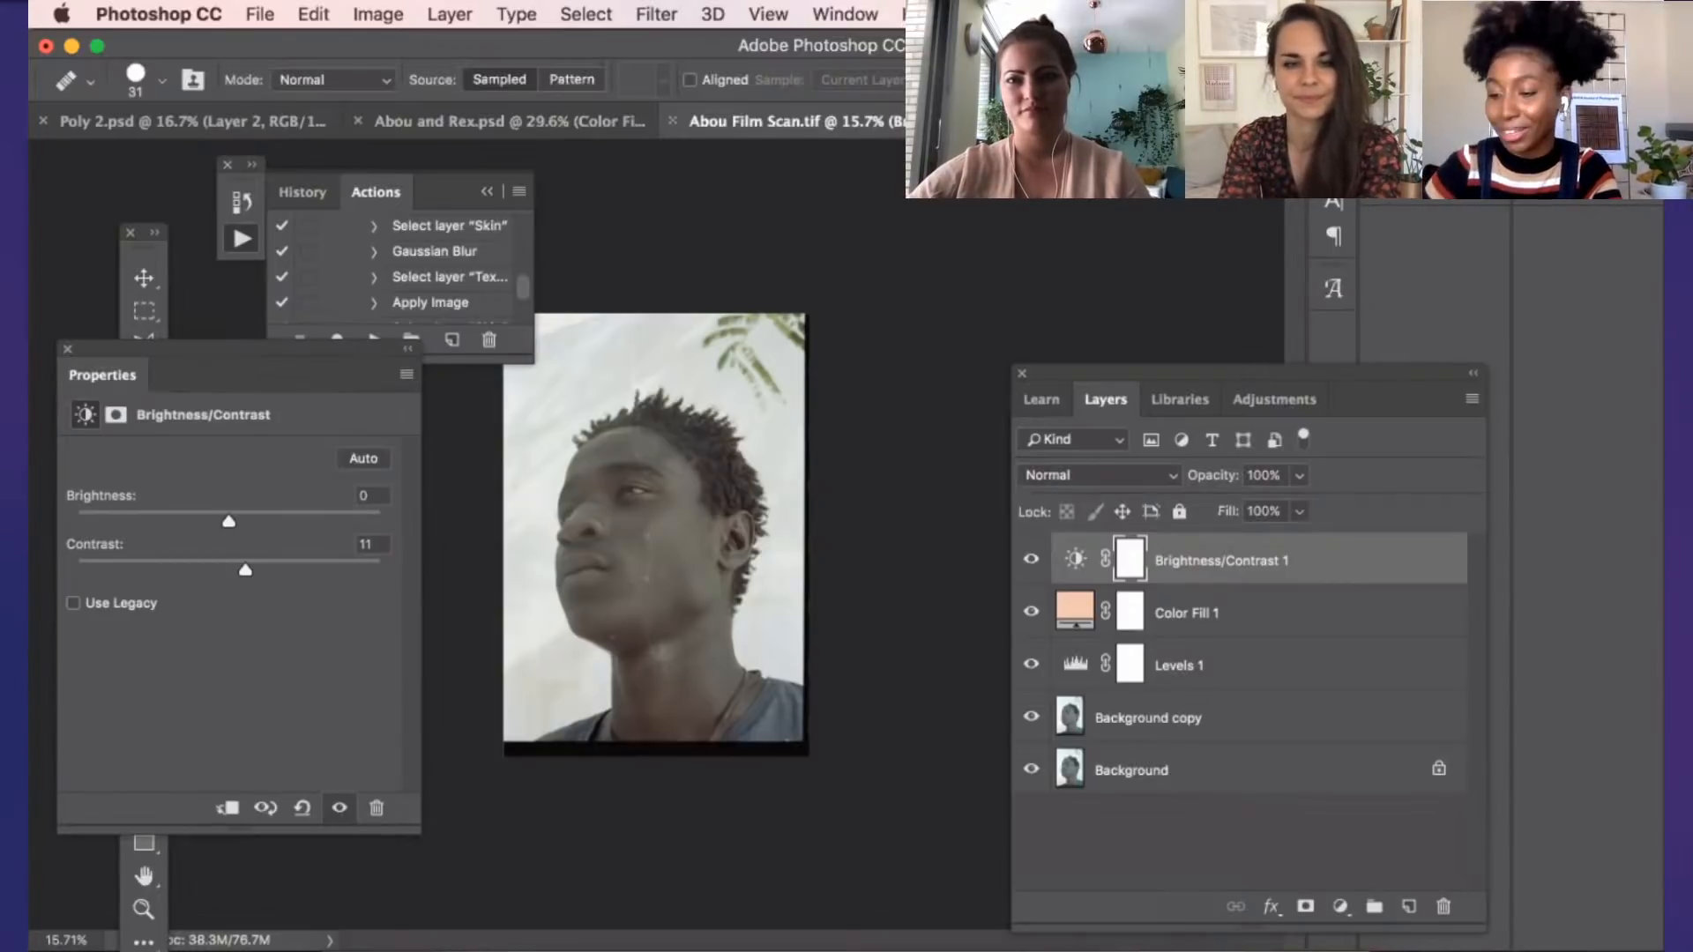
pyautogui.click(645, 574)
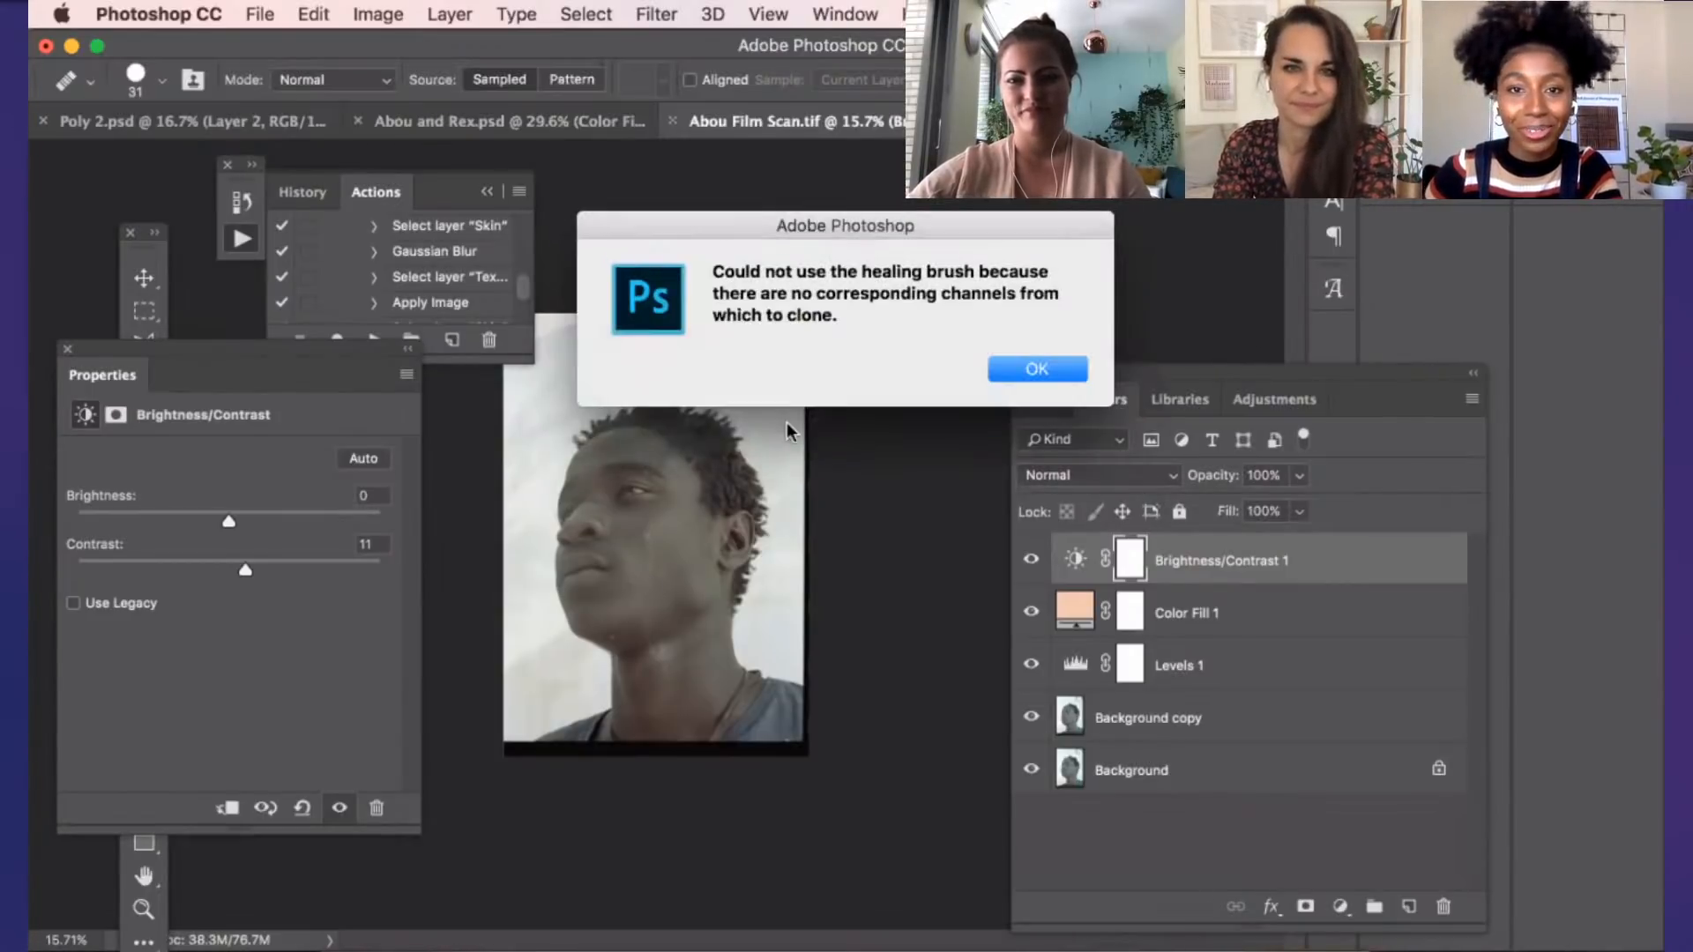
pyautogui.click(1018, 368)
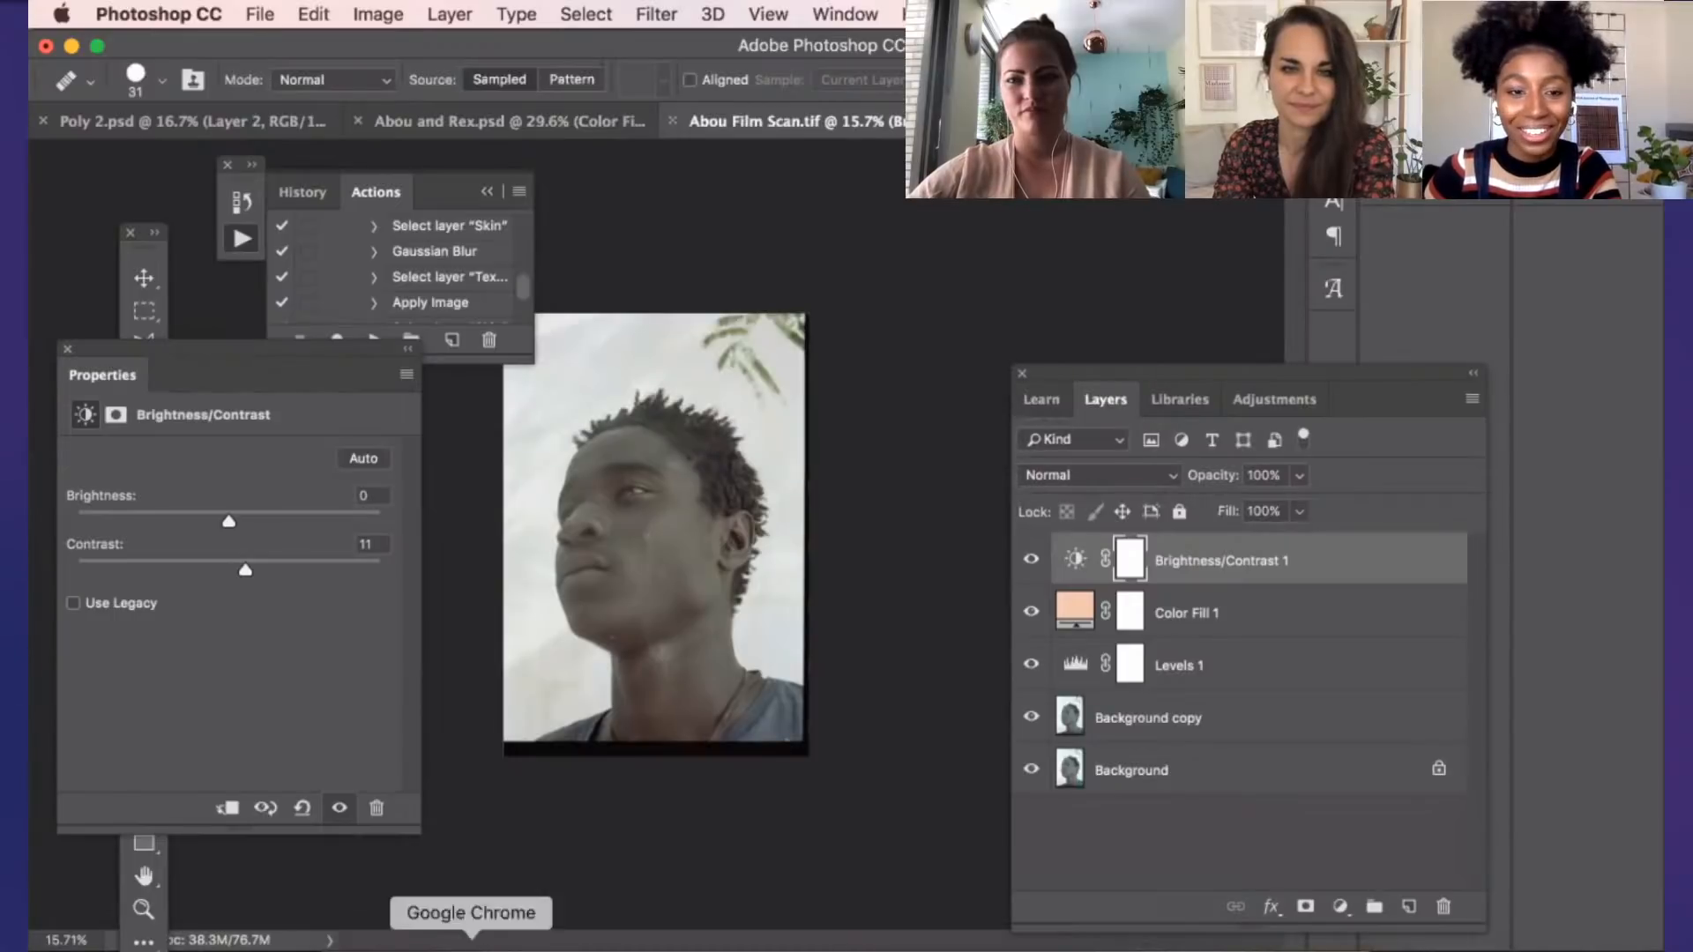
# Switch to Finder and open Senegal Contact Sheet.psd from the Adobe Live folder in Photoshop
pyautogui.click(350, 948)
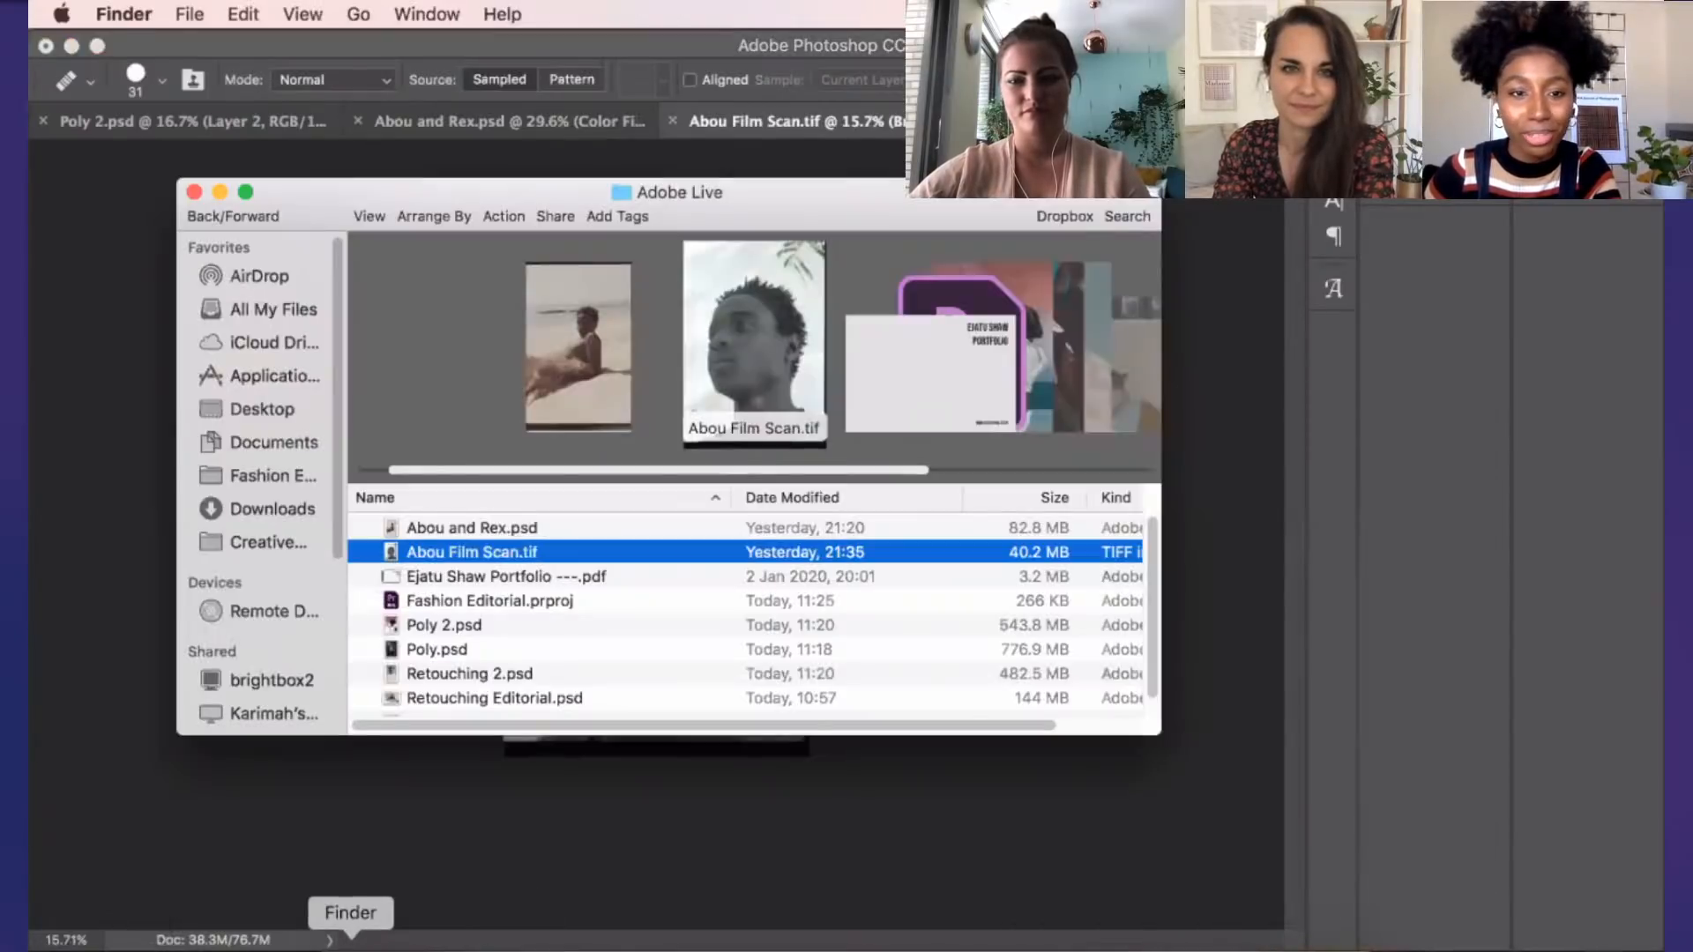
pyautogui.scroll(-1, 496, 647)
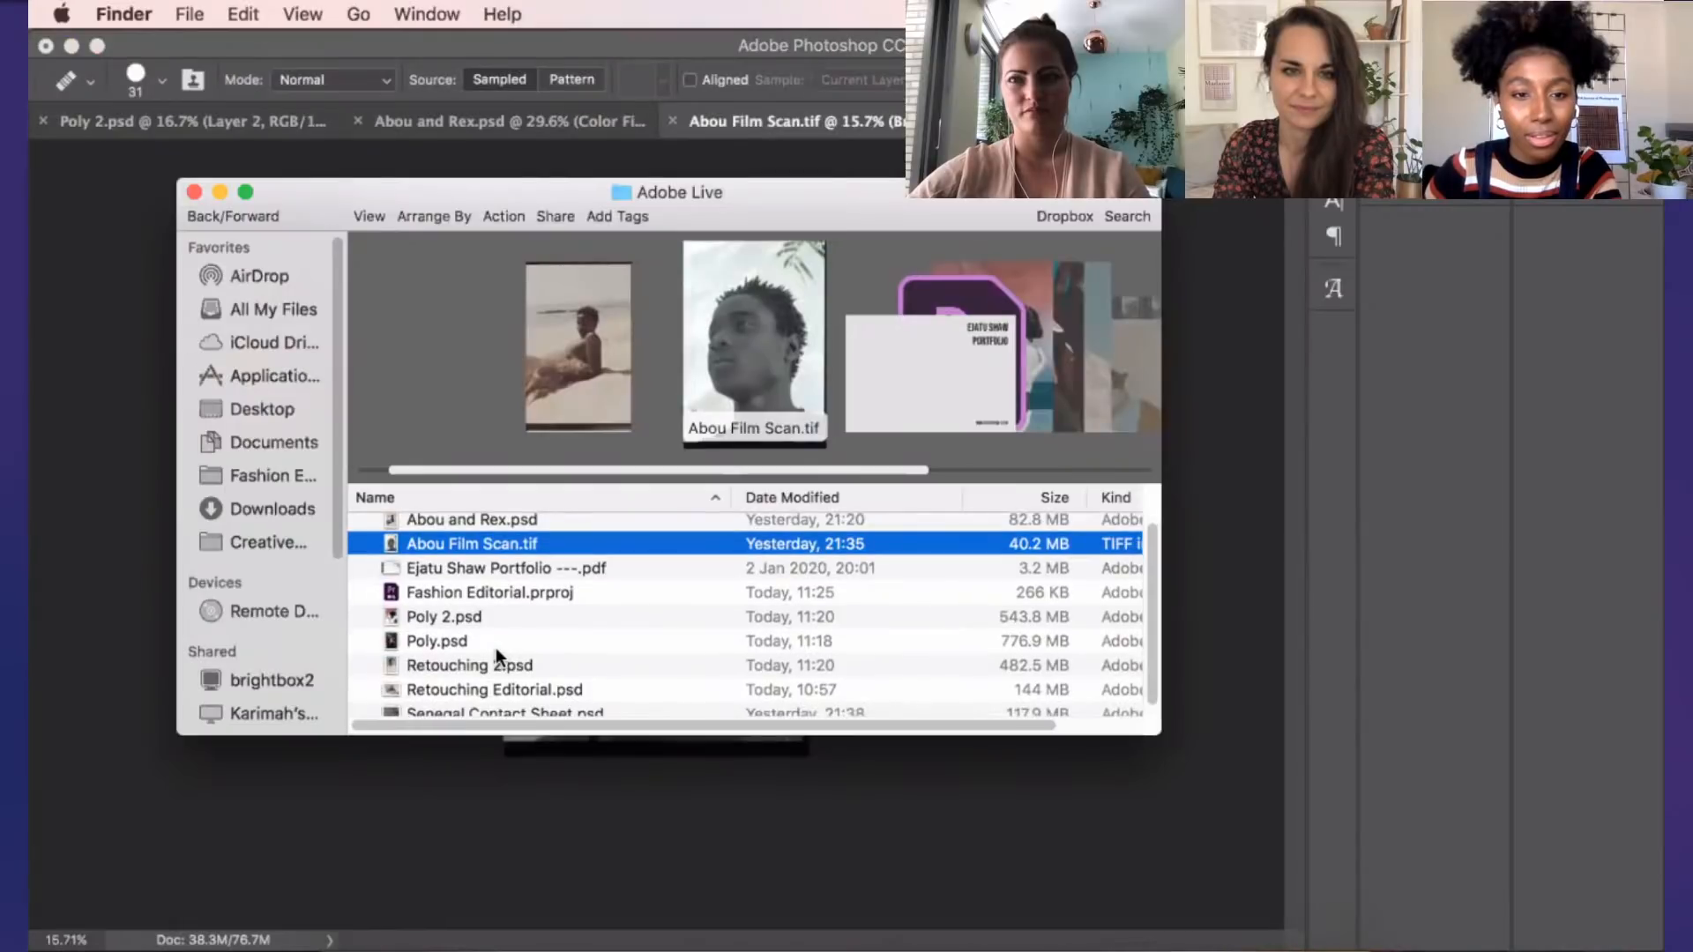
pyautogui.scroll(-1, 495, 656)
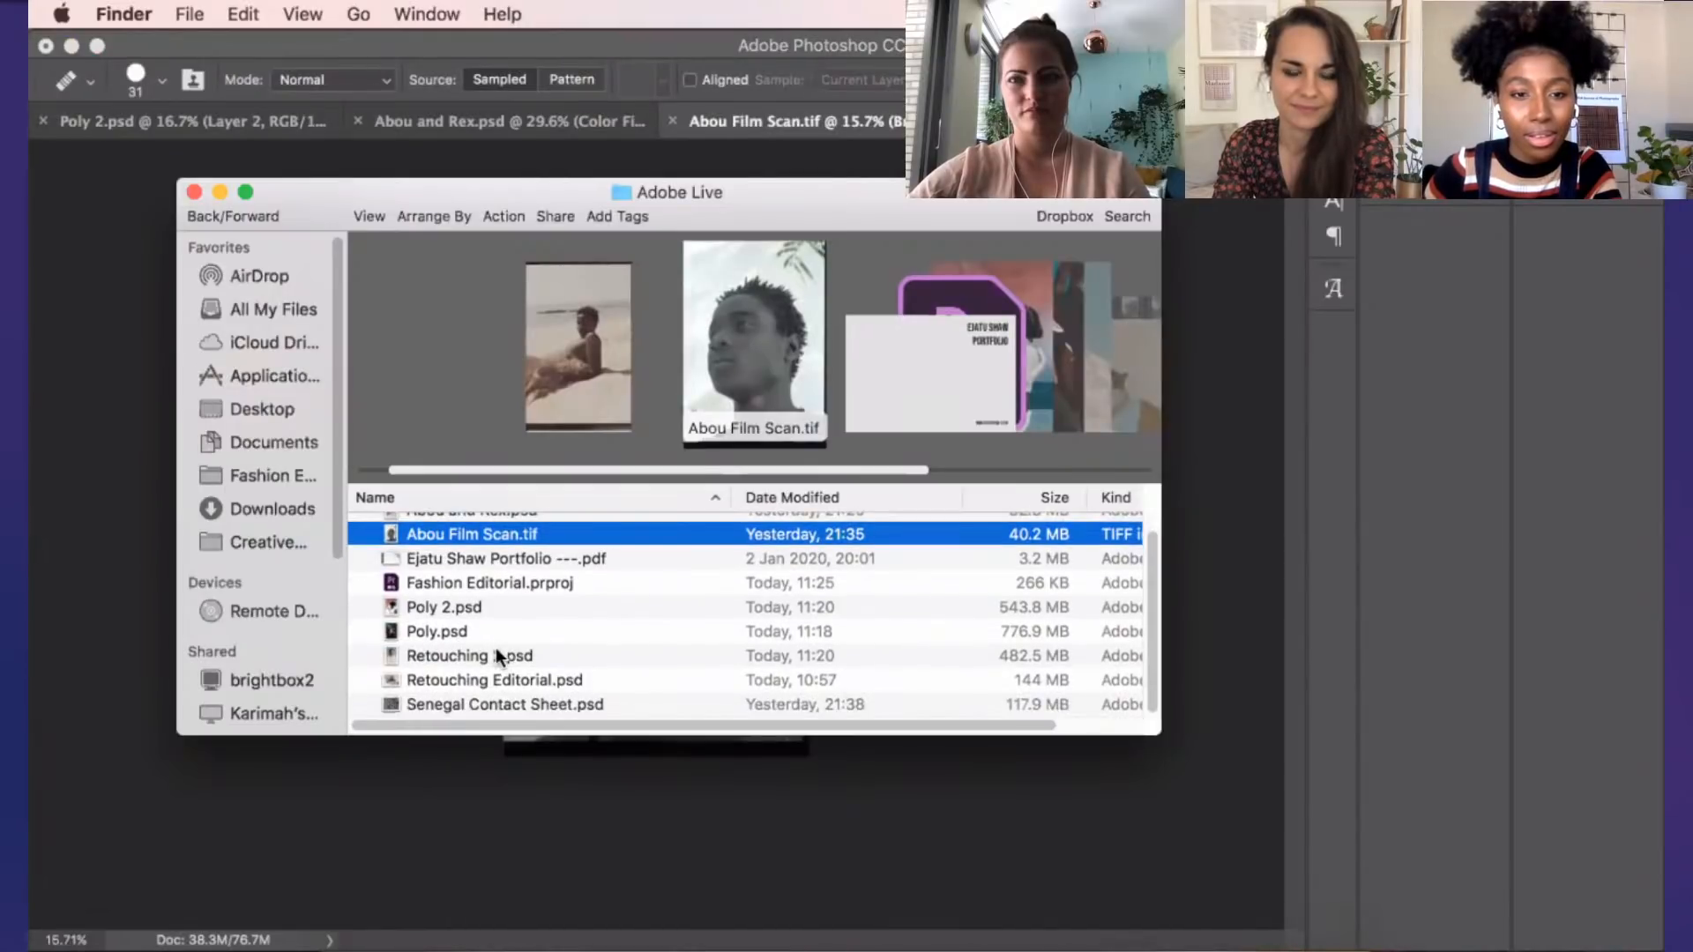
pyautogui.doubleClick(510, 704)
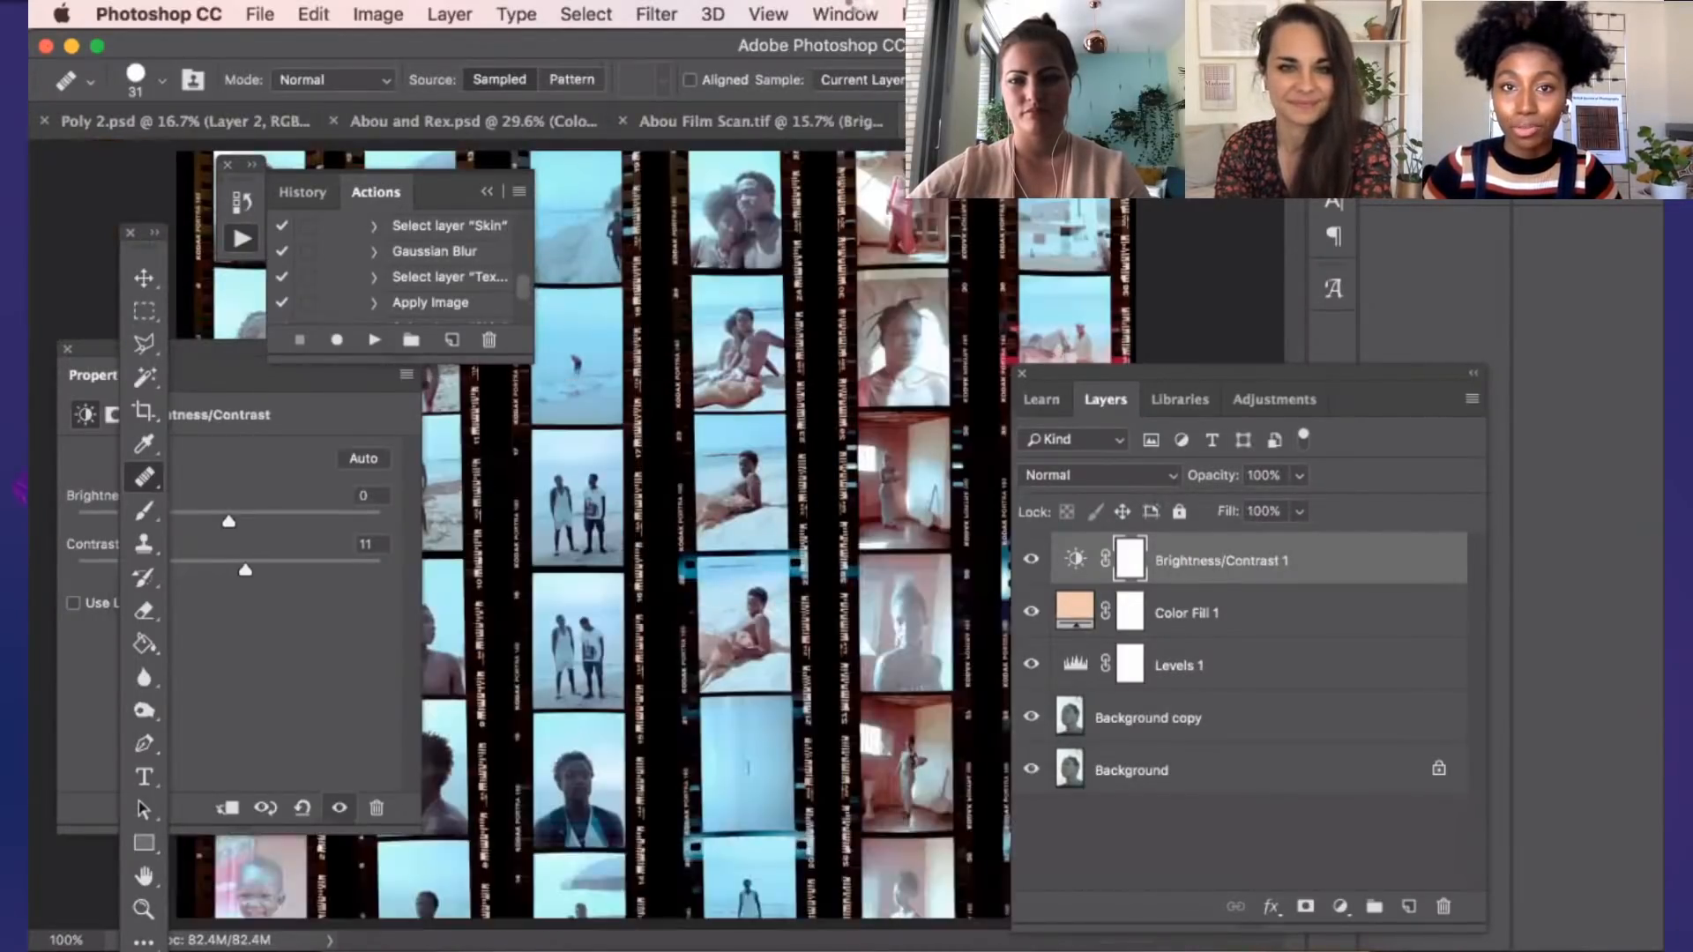
# Set up a custom proof condition for the contact sheet that simulates Display with RGB numbers preserved
pyautogui.click(852, 15)
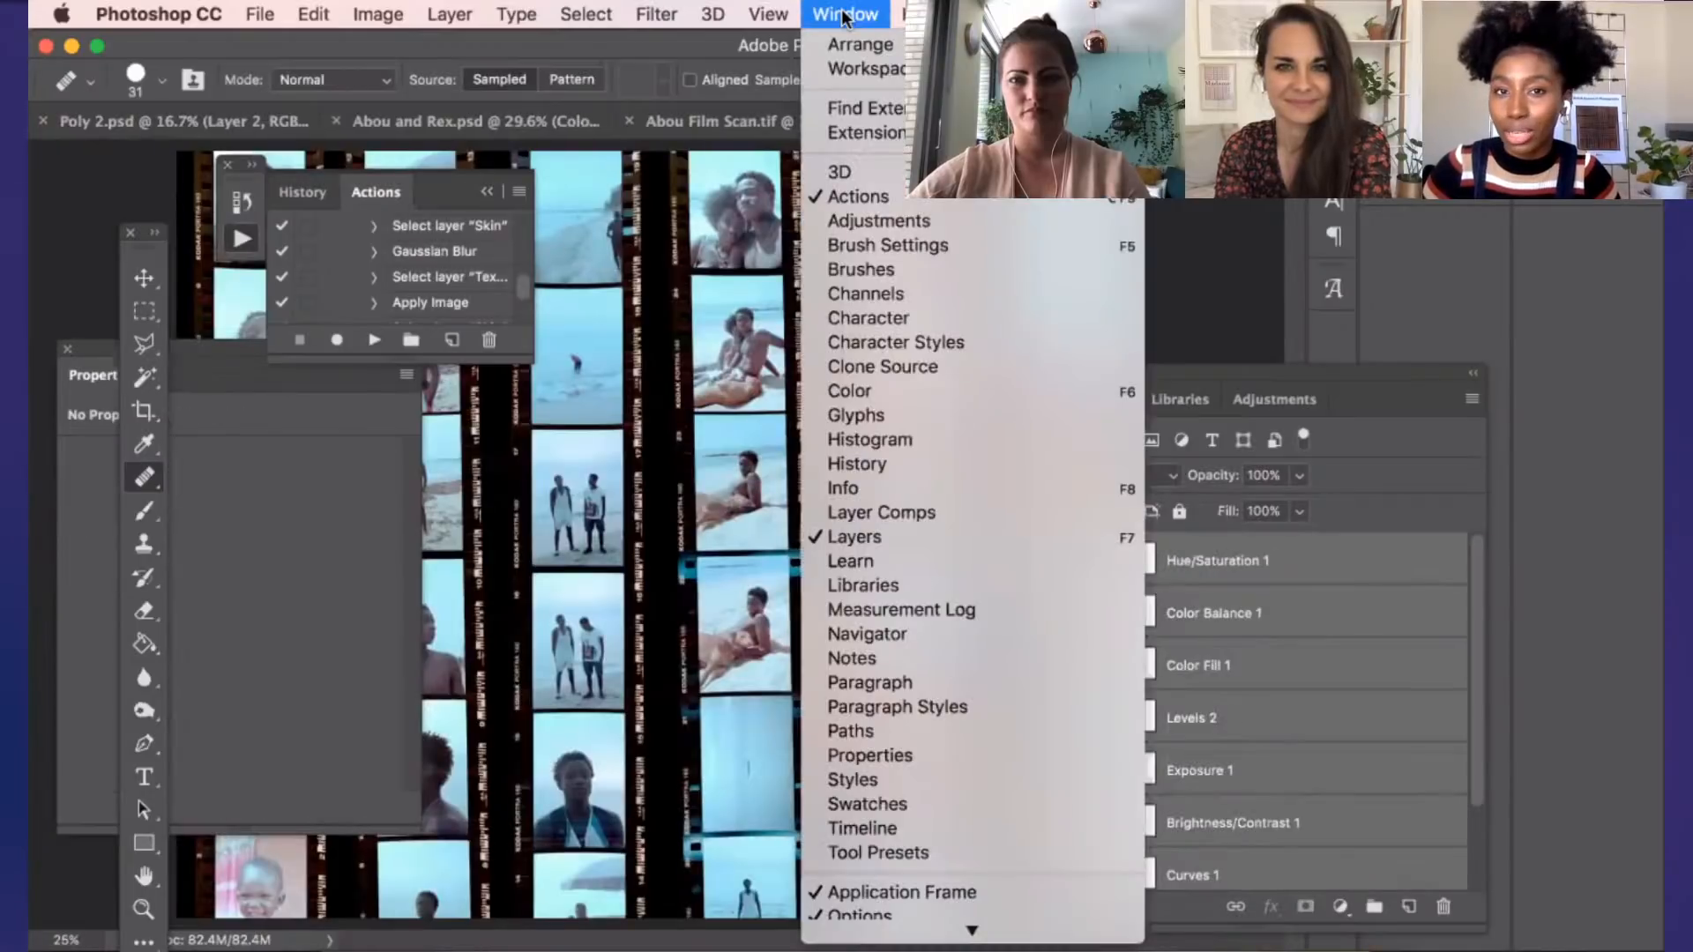
pyautogui.moveTo(782, 18)
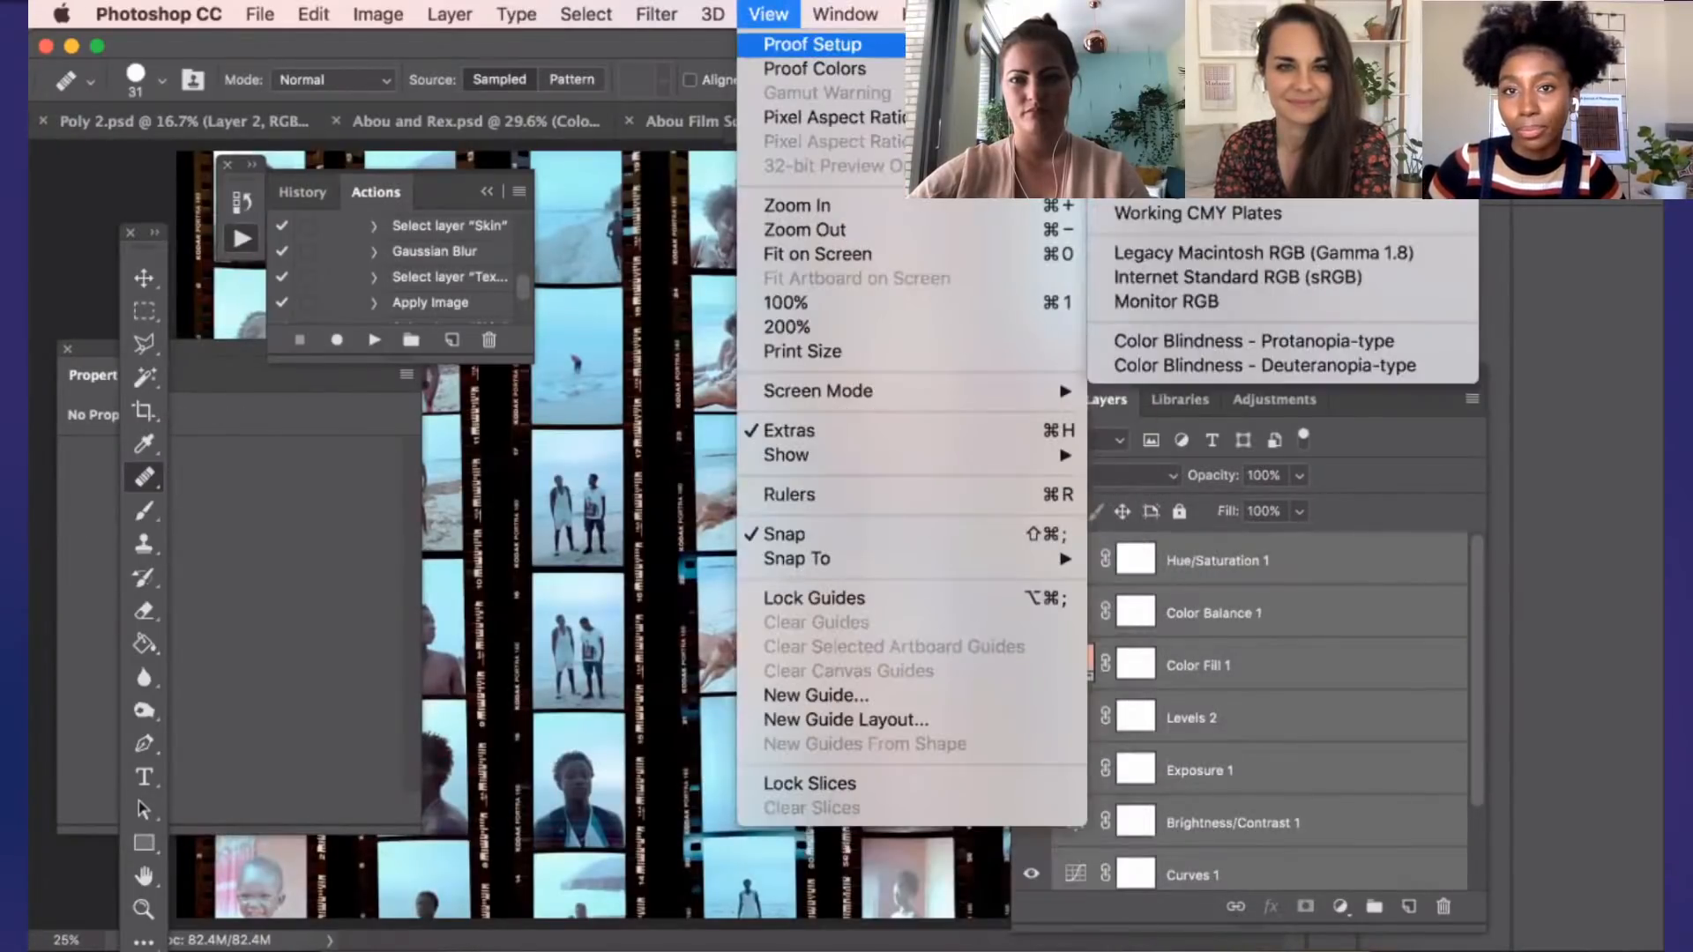
pyautogui.click(1138, 47)
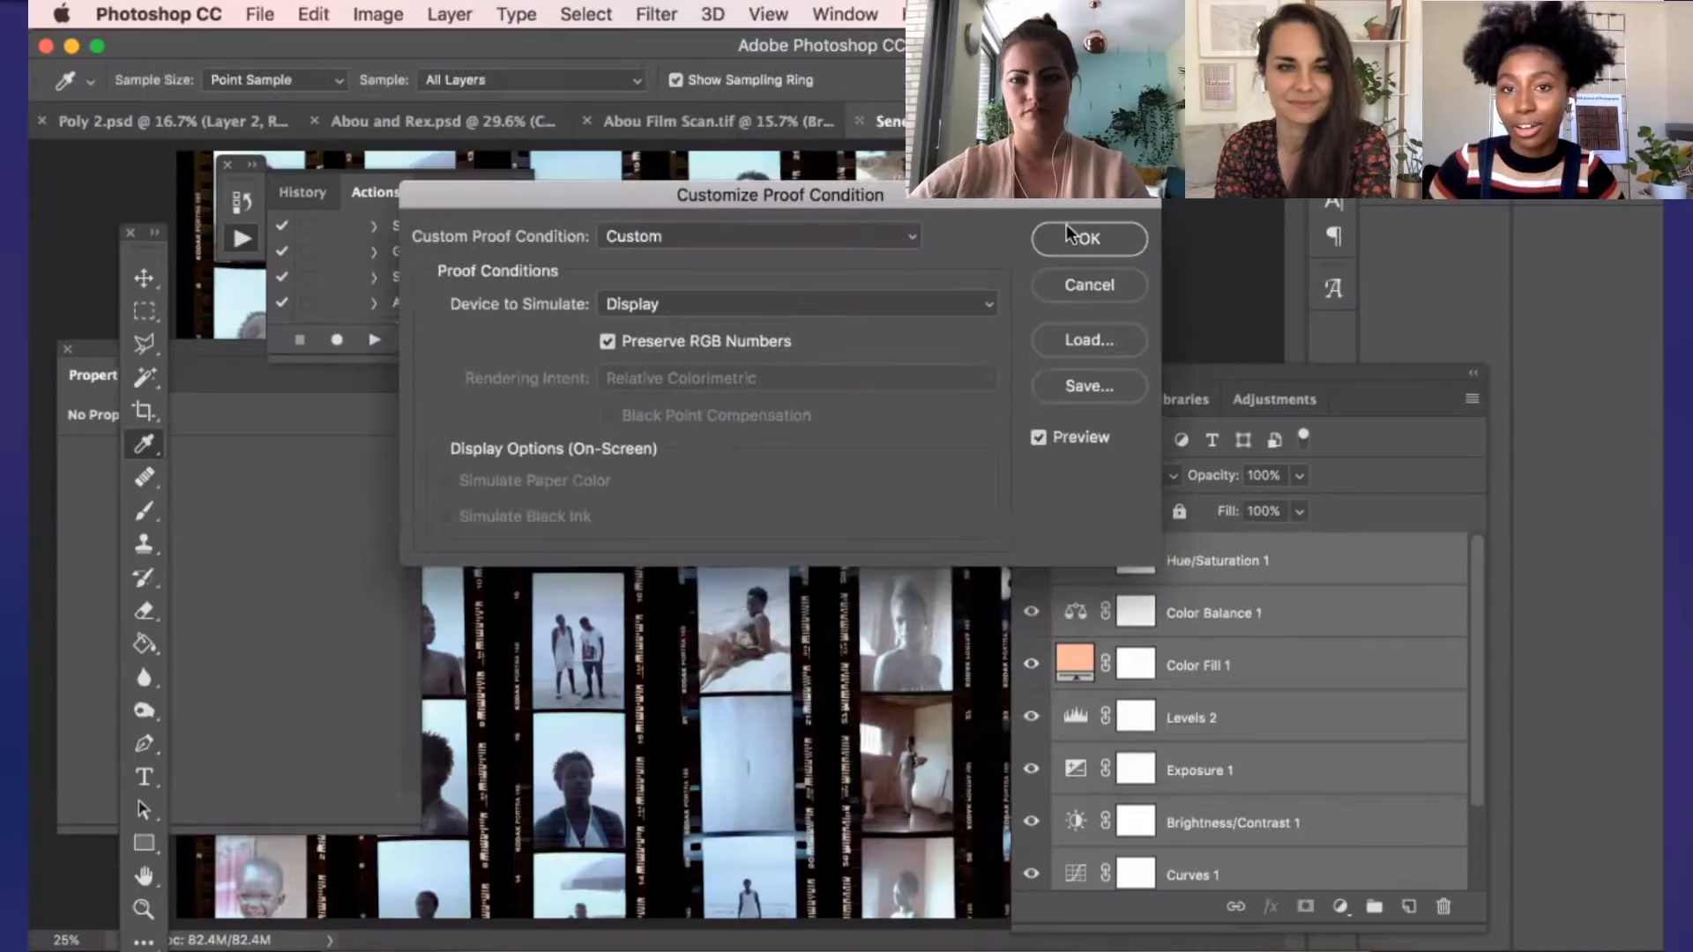
pyautogui.click(1076, 235)
# Examine the beach frames of the Senegal contact sheet up close and the colour consistency across the whole sheet
pyautogui.scroll(1, 737, 448)
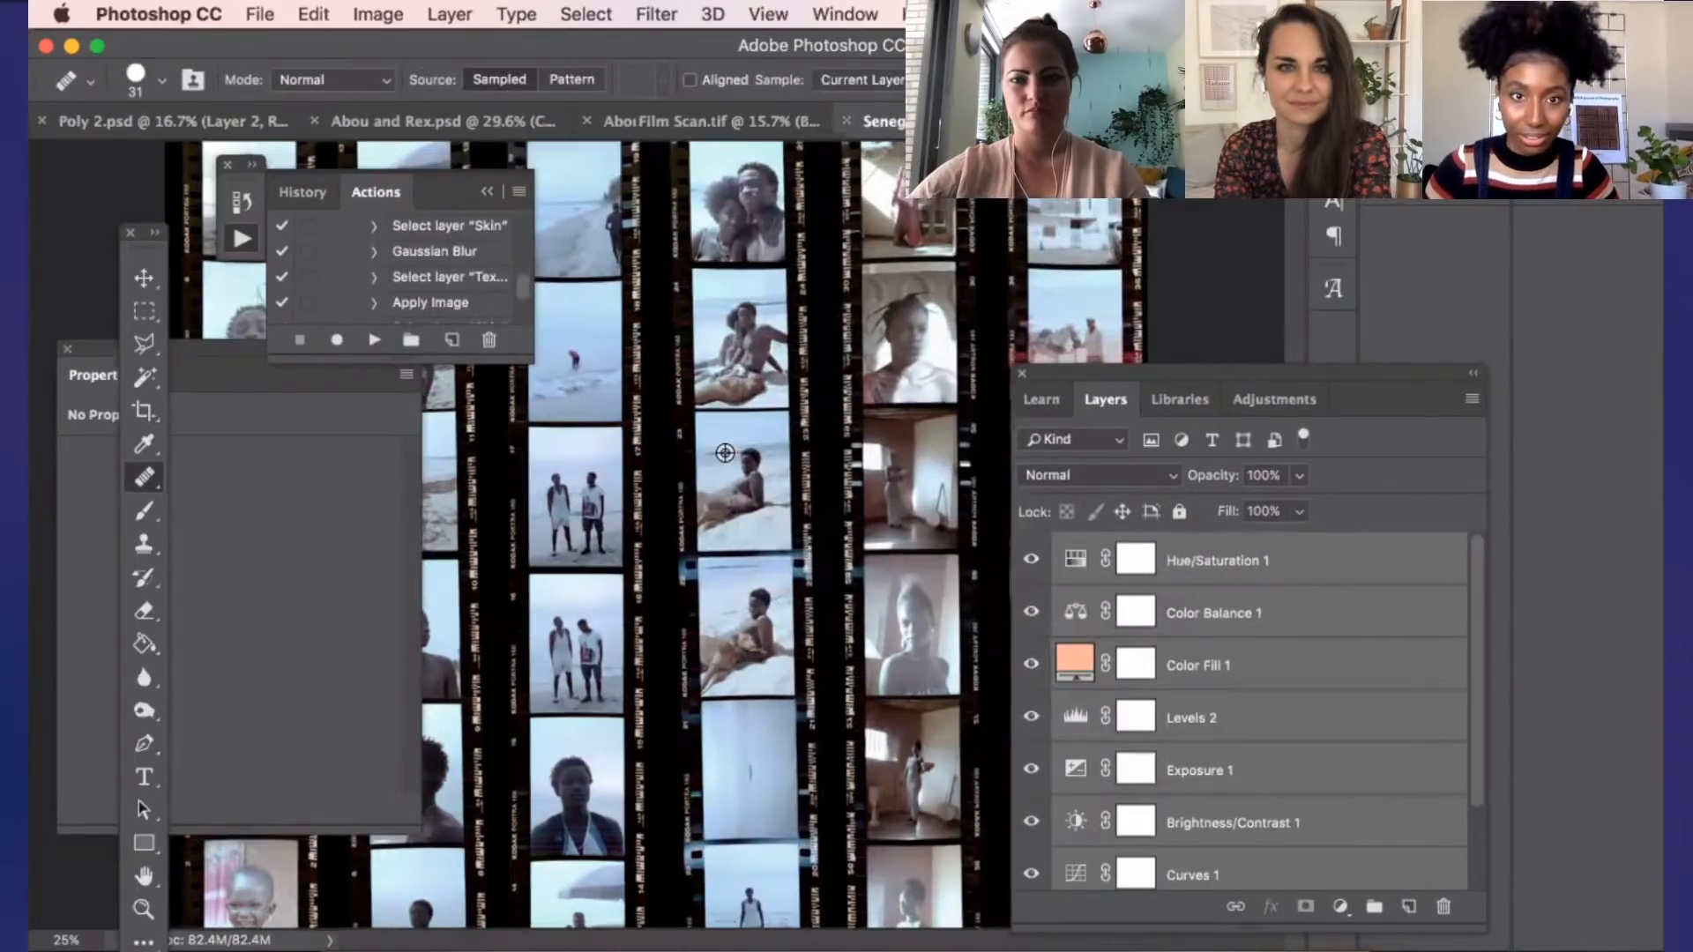
pyautogui.scroll(3, 740, 451)
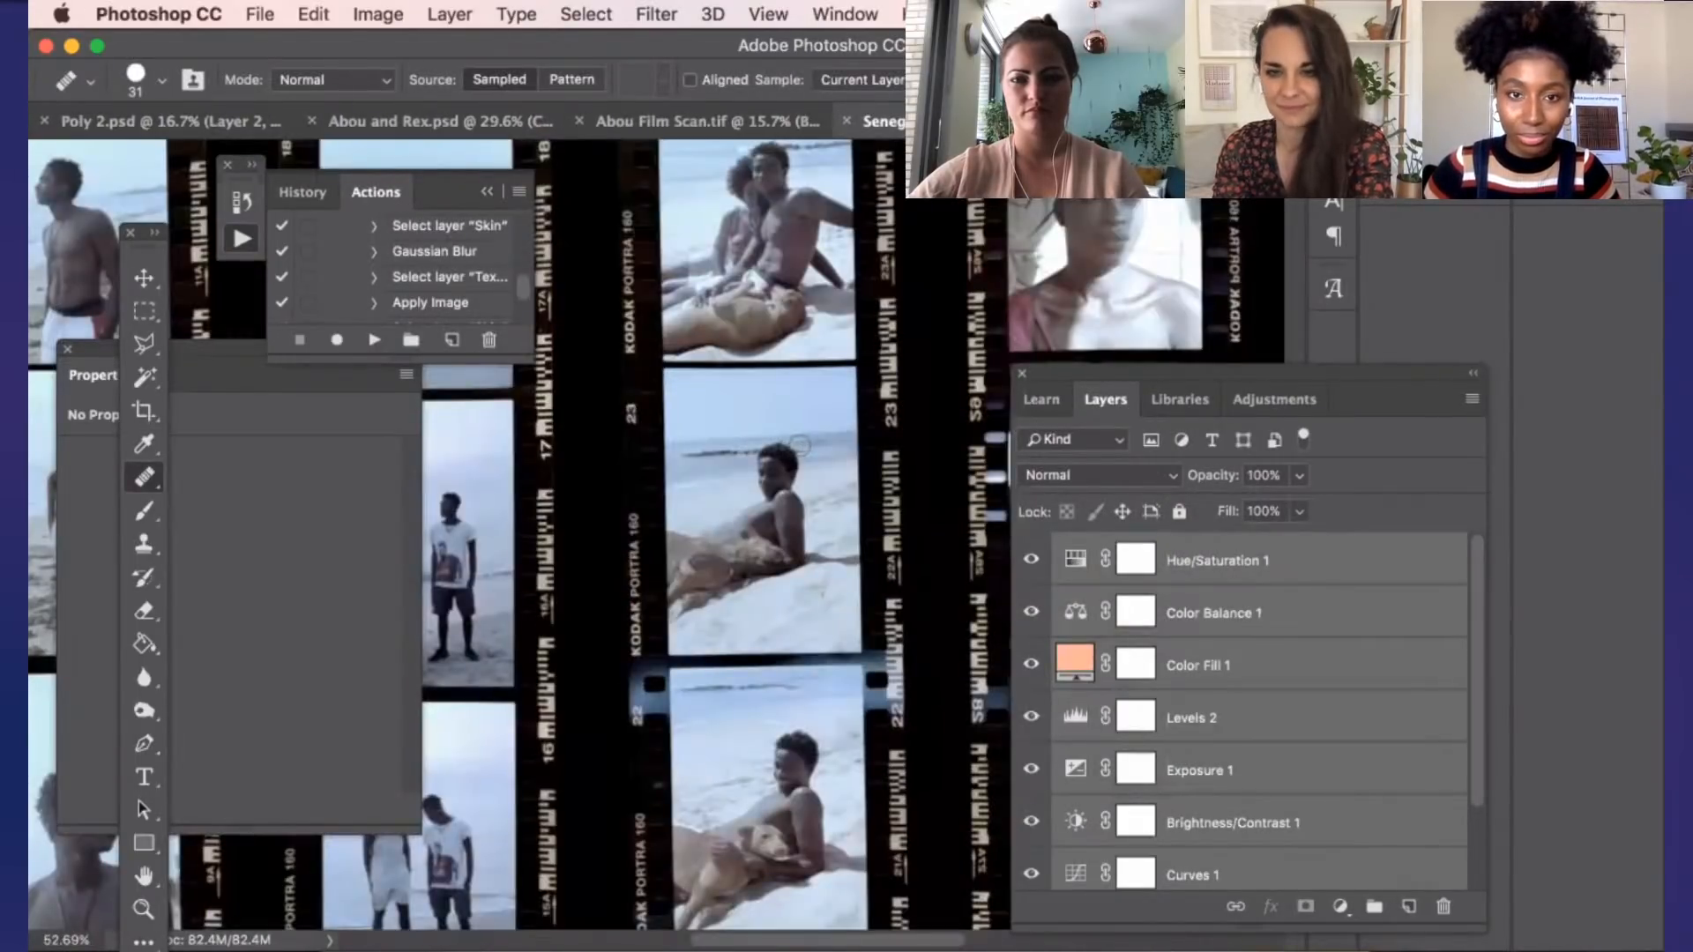
pyautogui.scroll(5, 799, 446)
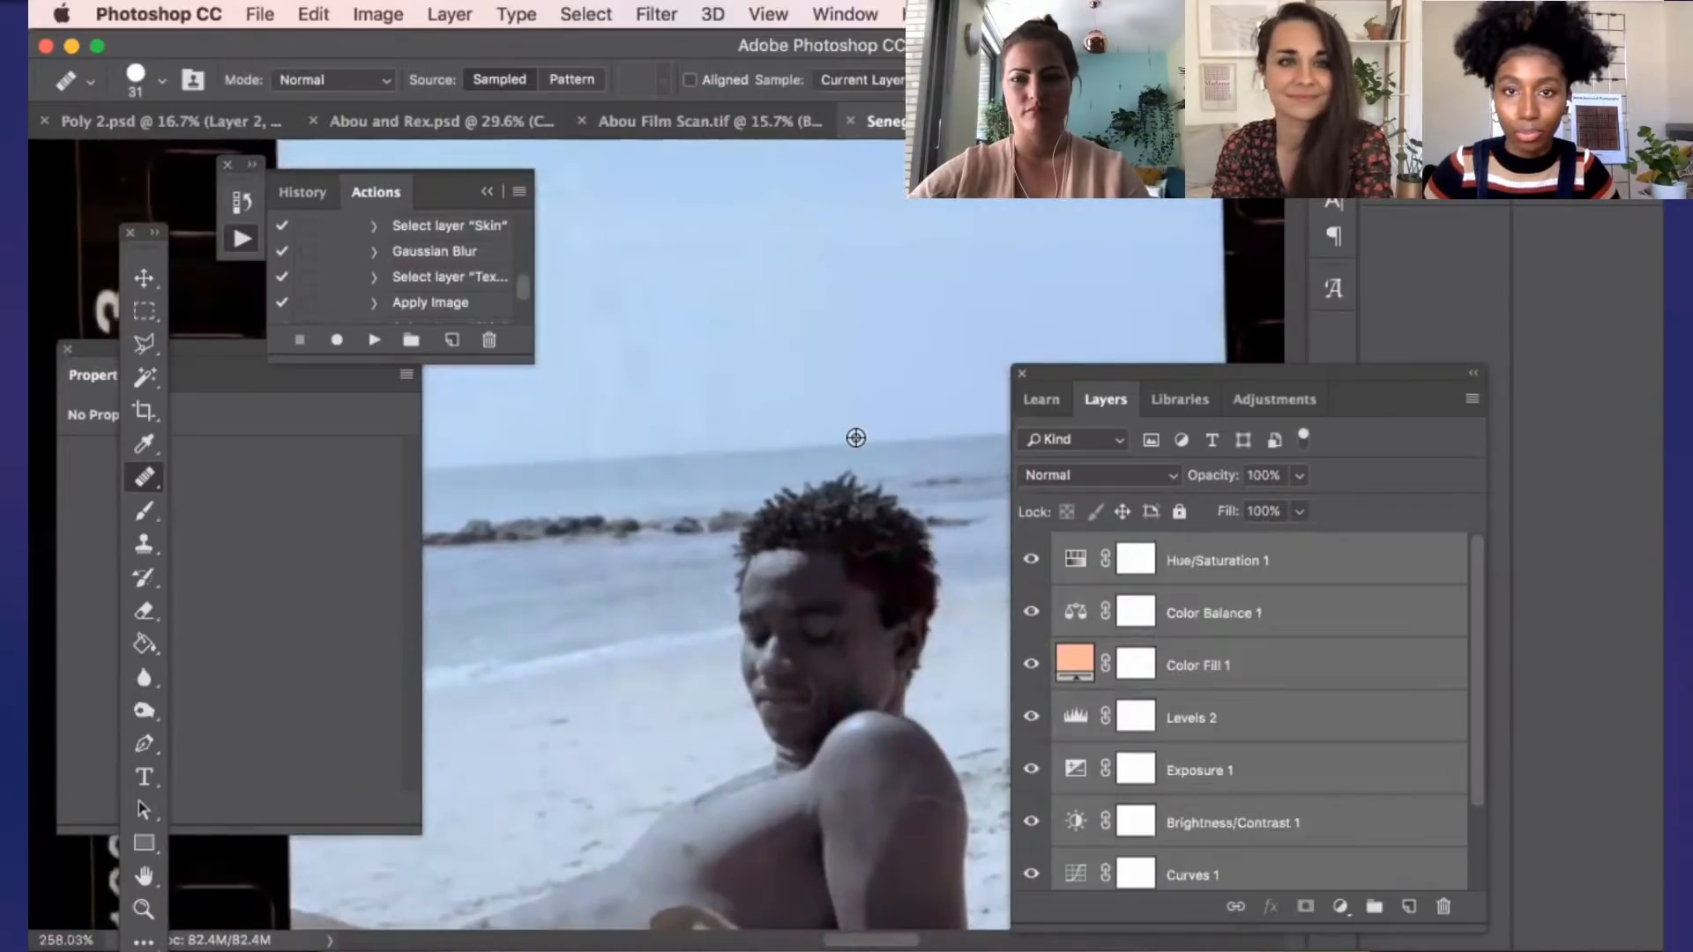
pyautogui.scroll(-3, 856, 437)
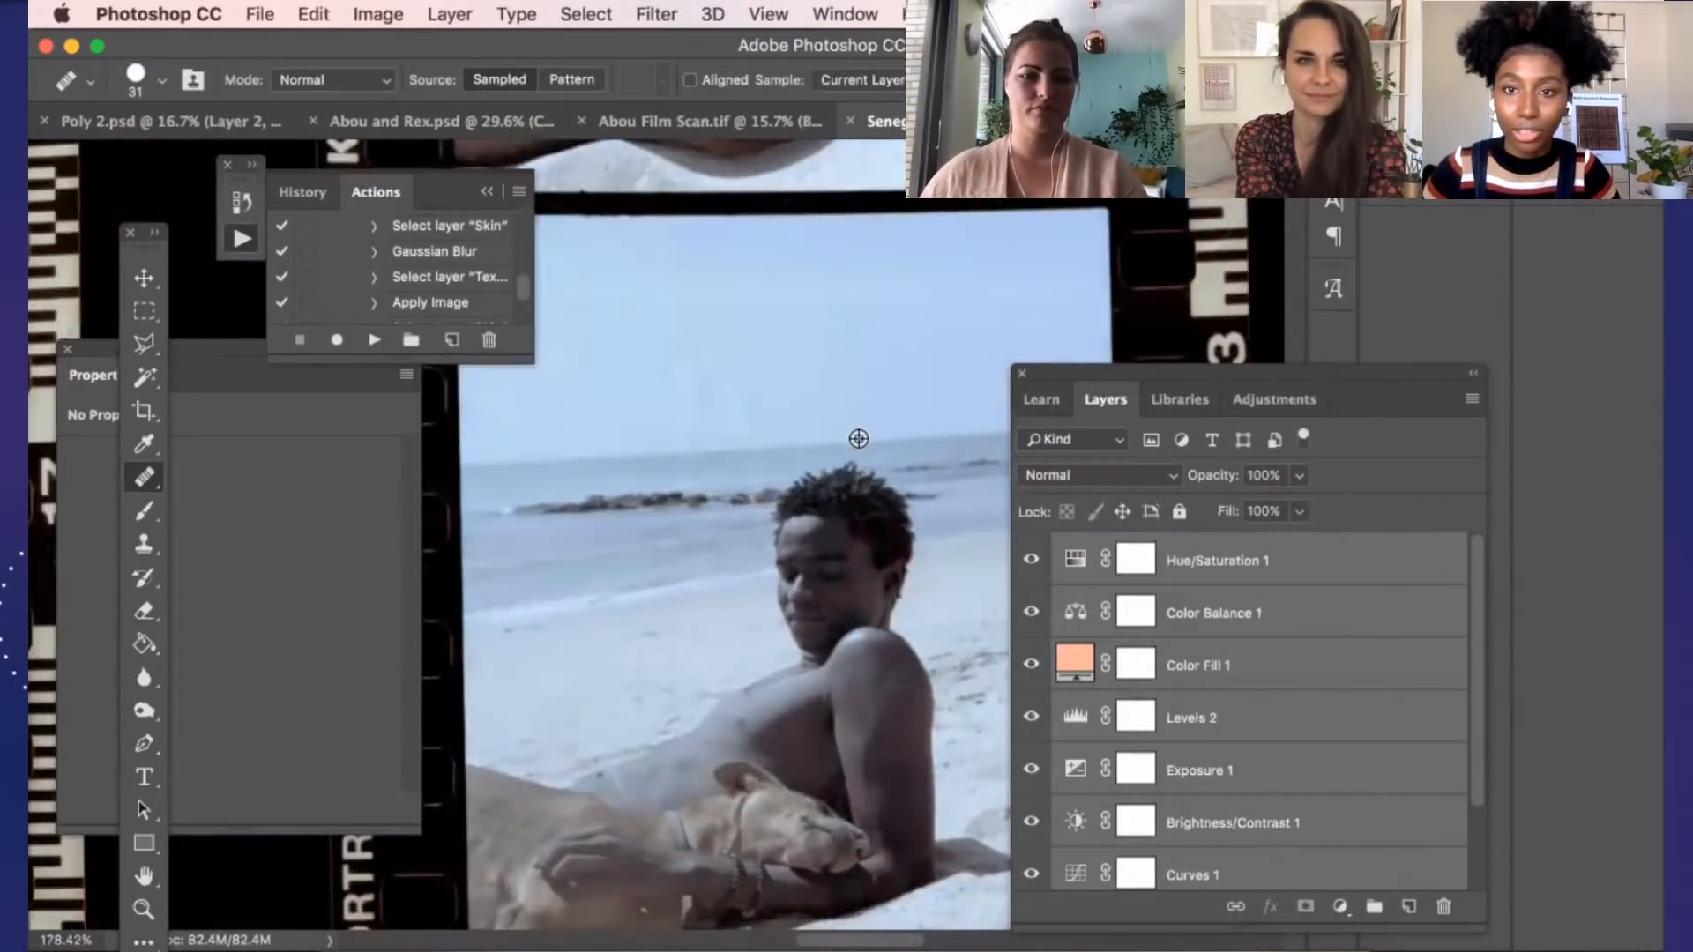
pyautogui.scroll(-4, 858, 439)
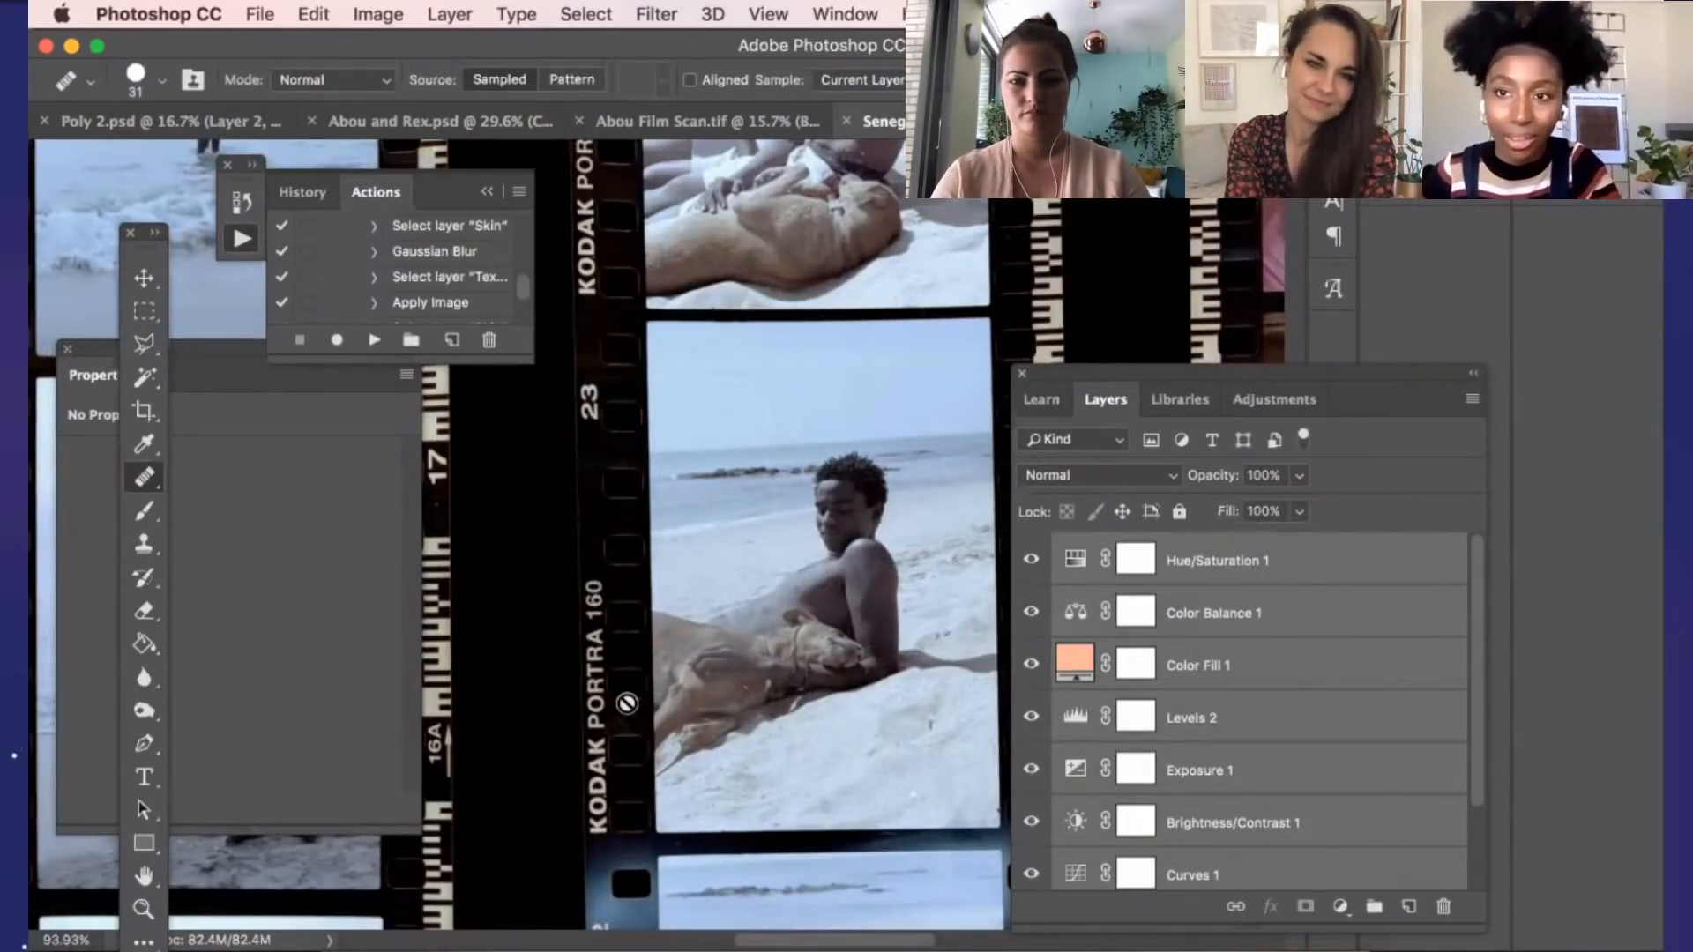
pyautogui.scroll(-1, 628, 693)
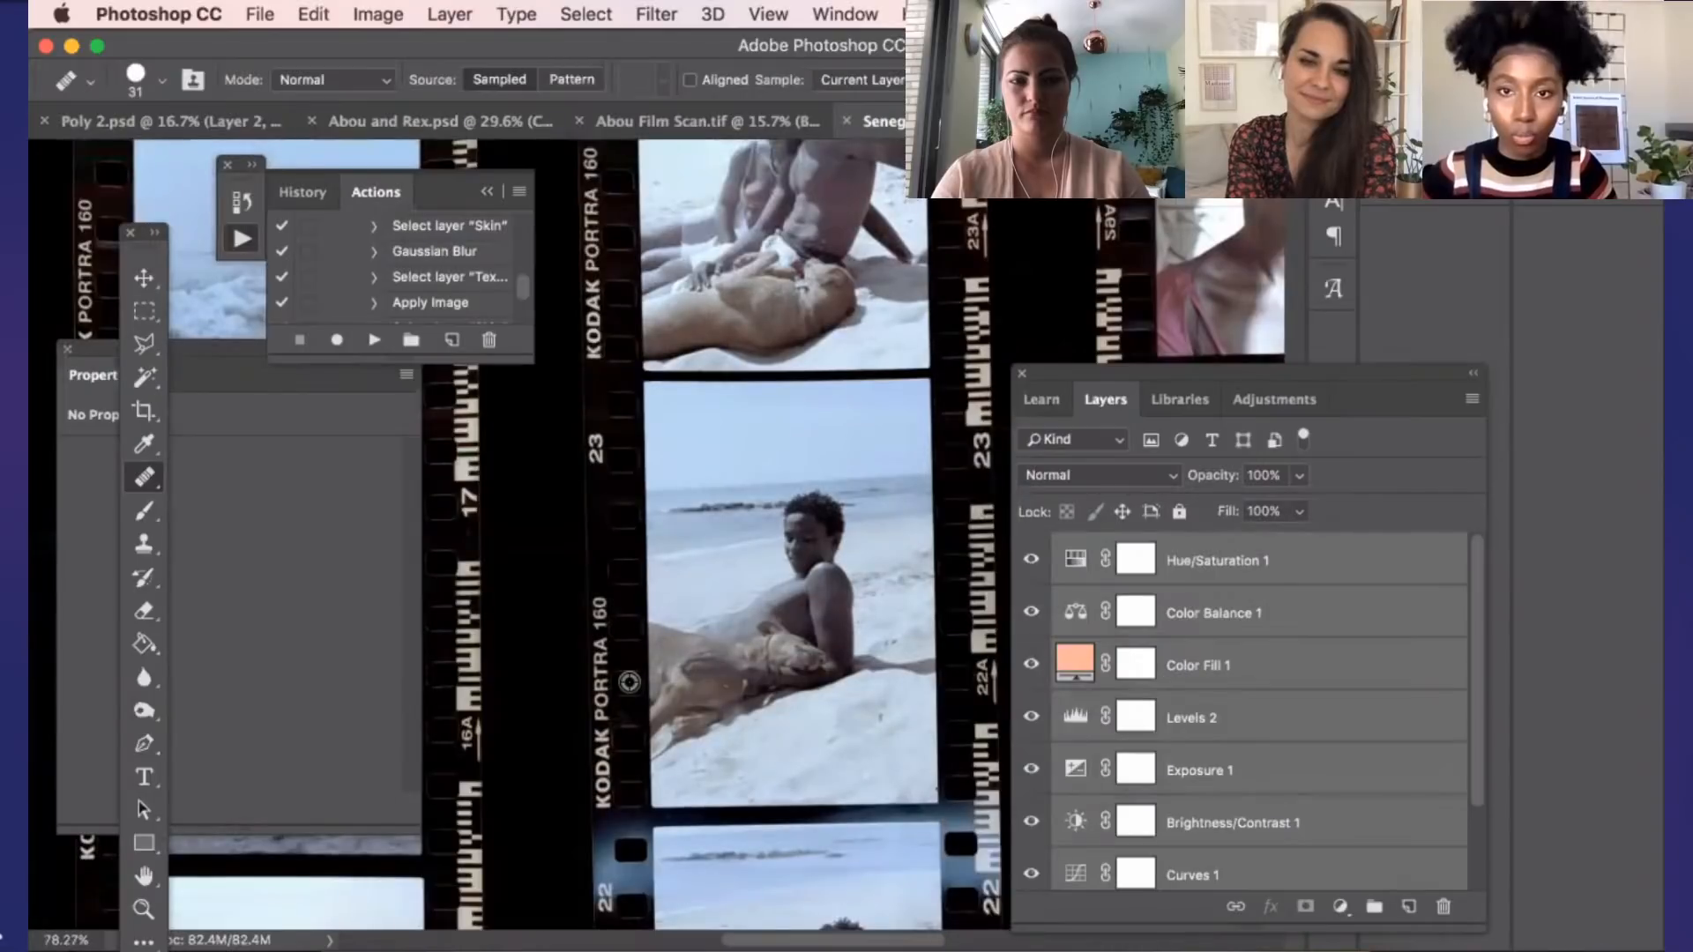
pyautogui.scroll(-3, 629, 681)
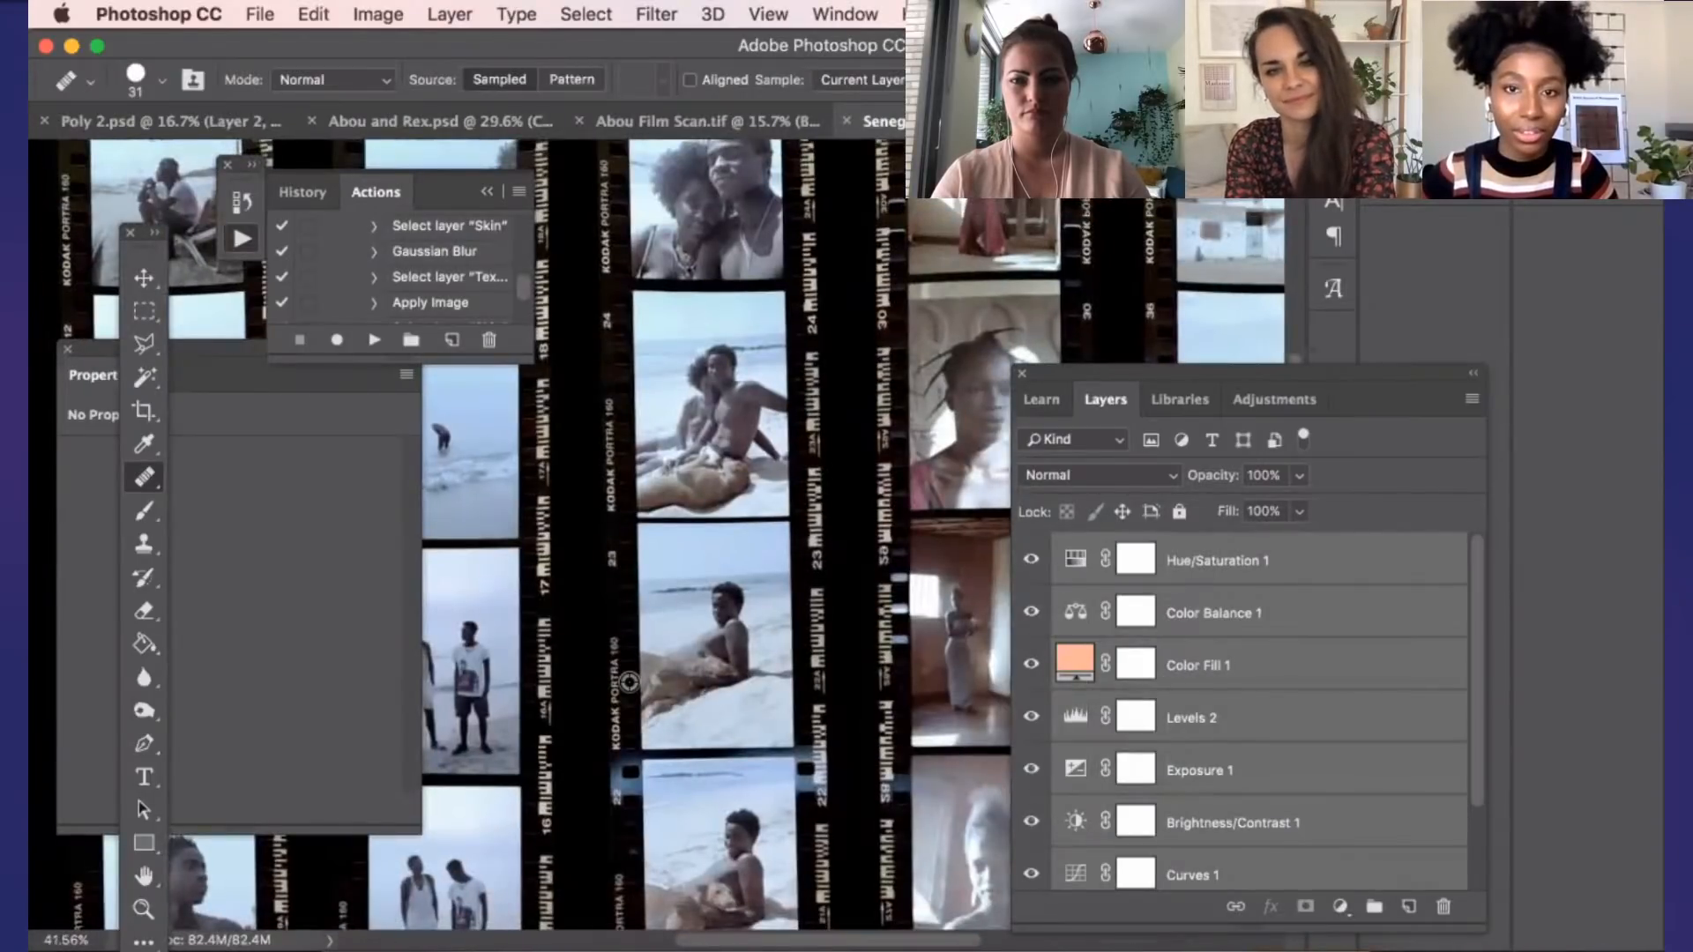
pyautogui.scroll(-4, 554, 667)
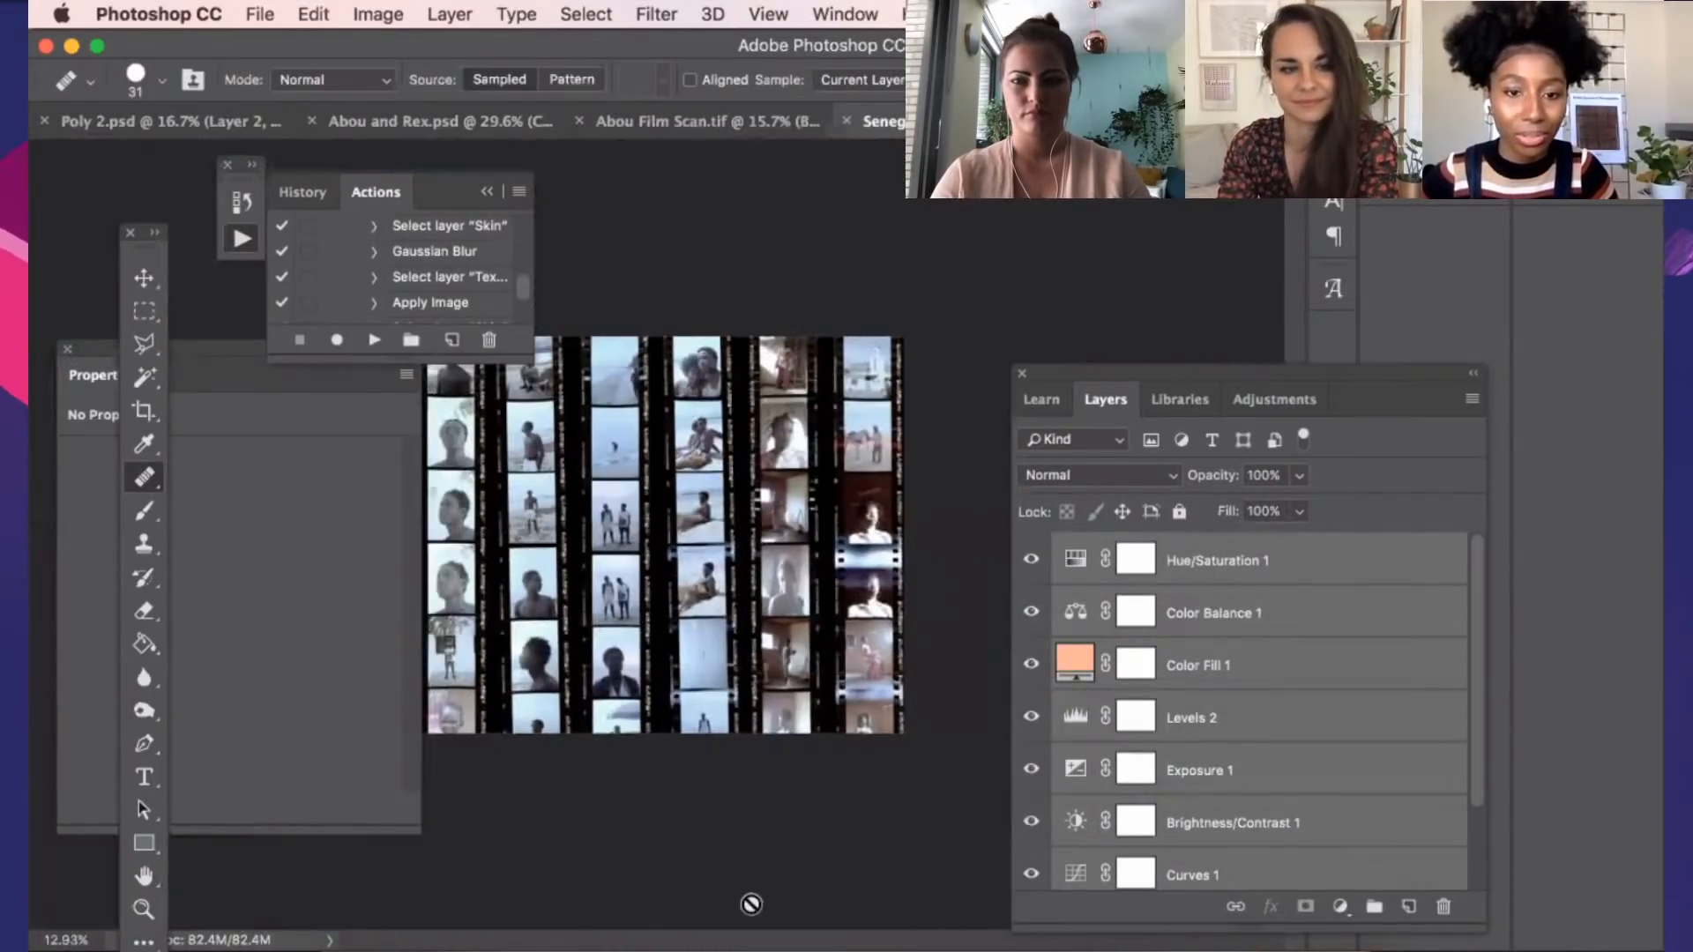
pyautogui.scroll(3, 452, 716)
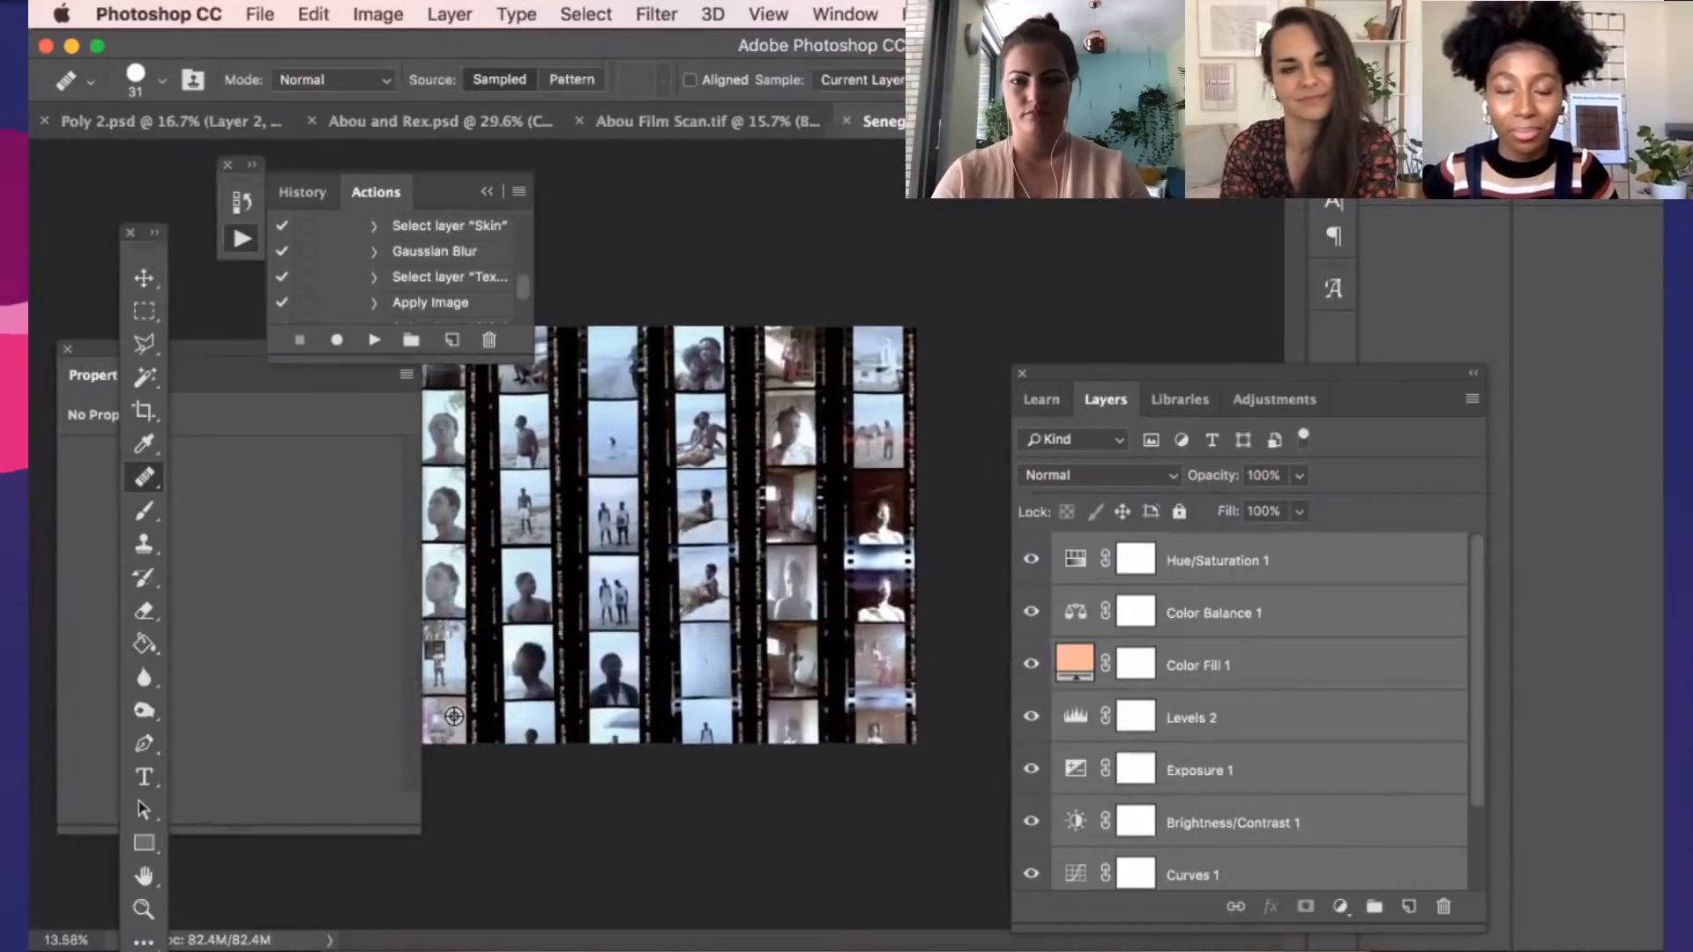
pyautogui.scroll(1, 454, 716)
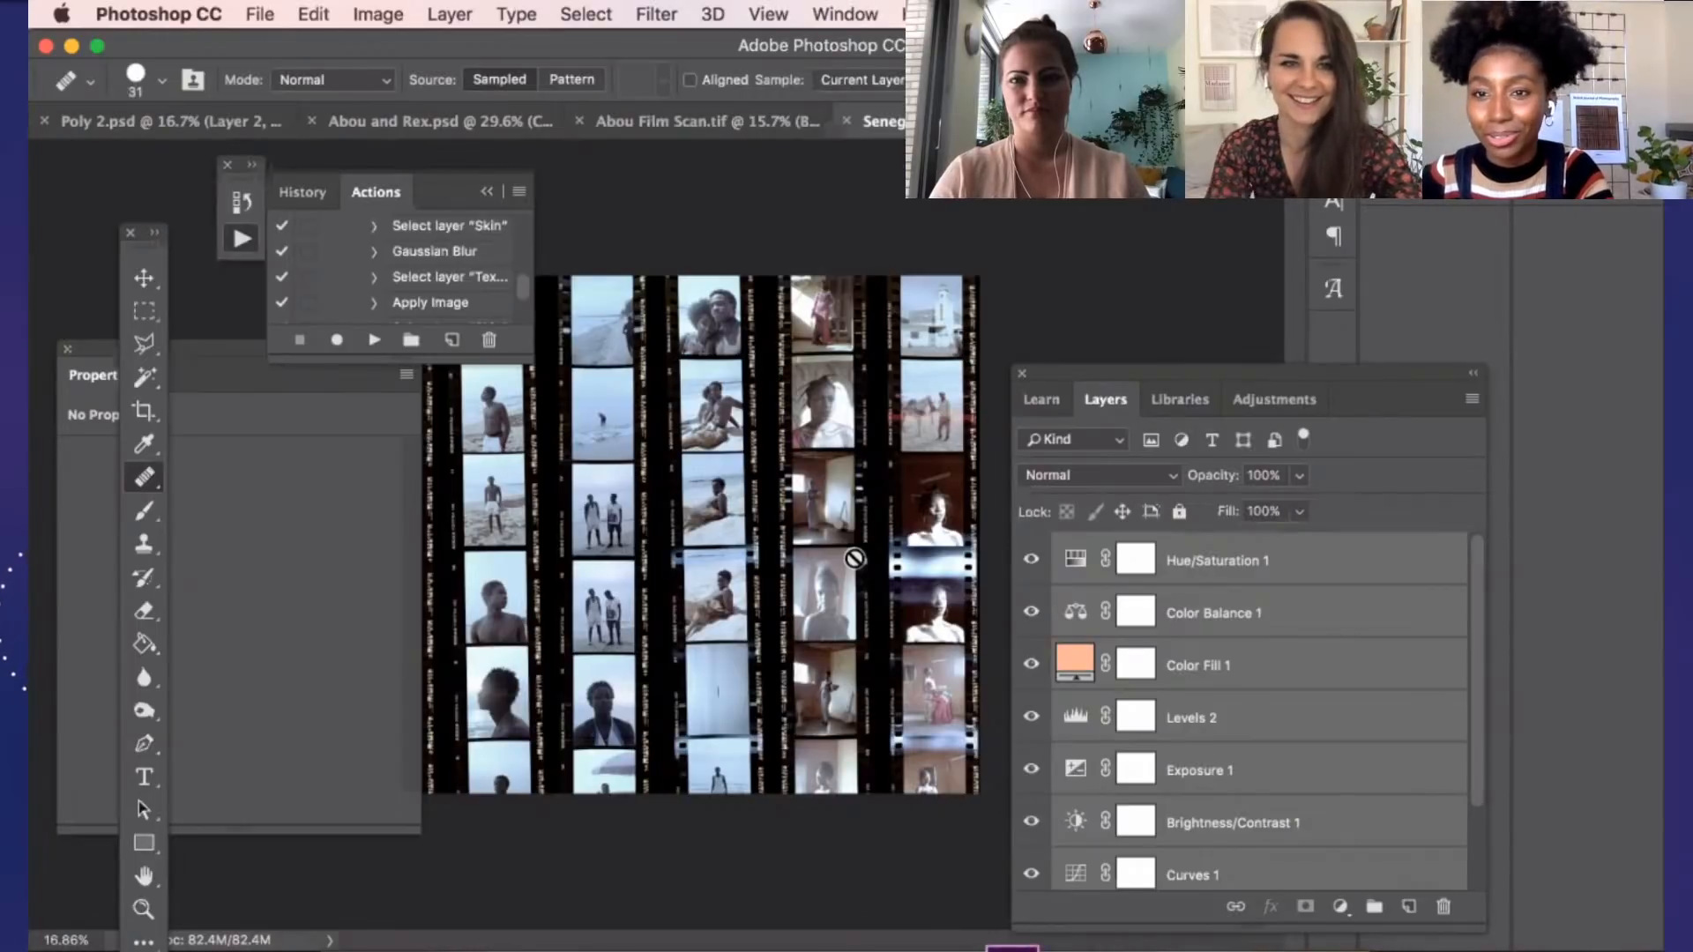
pyautogui.press('Tab')
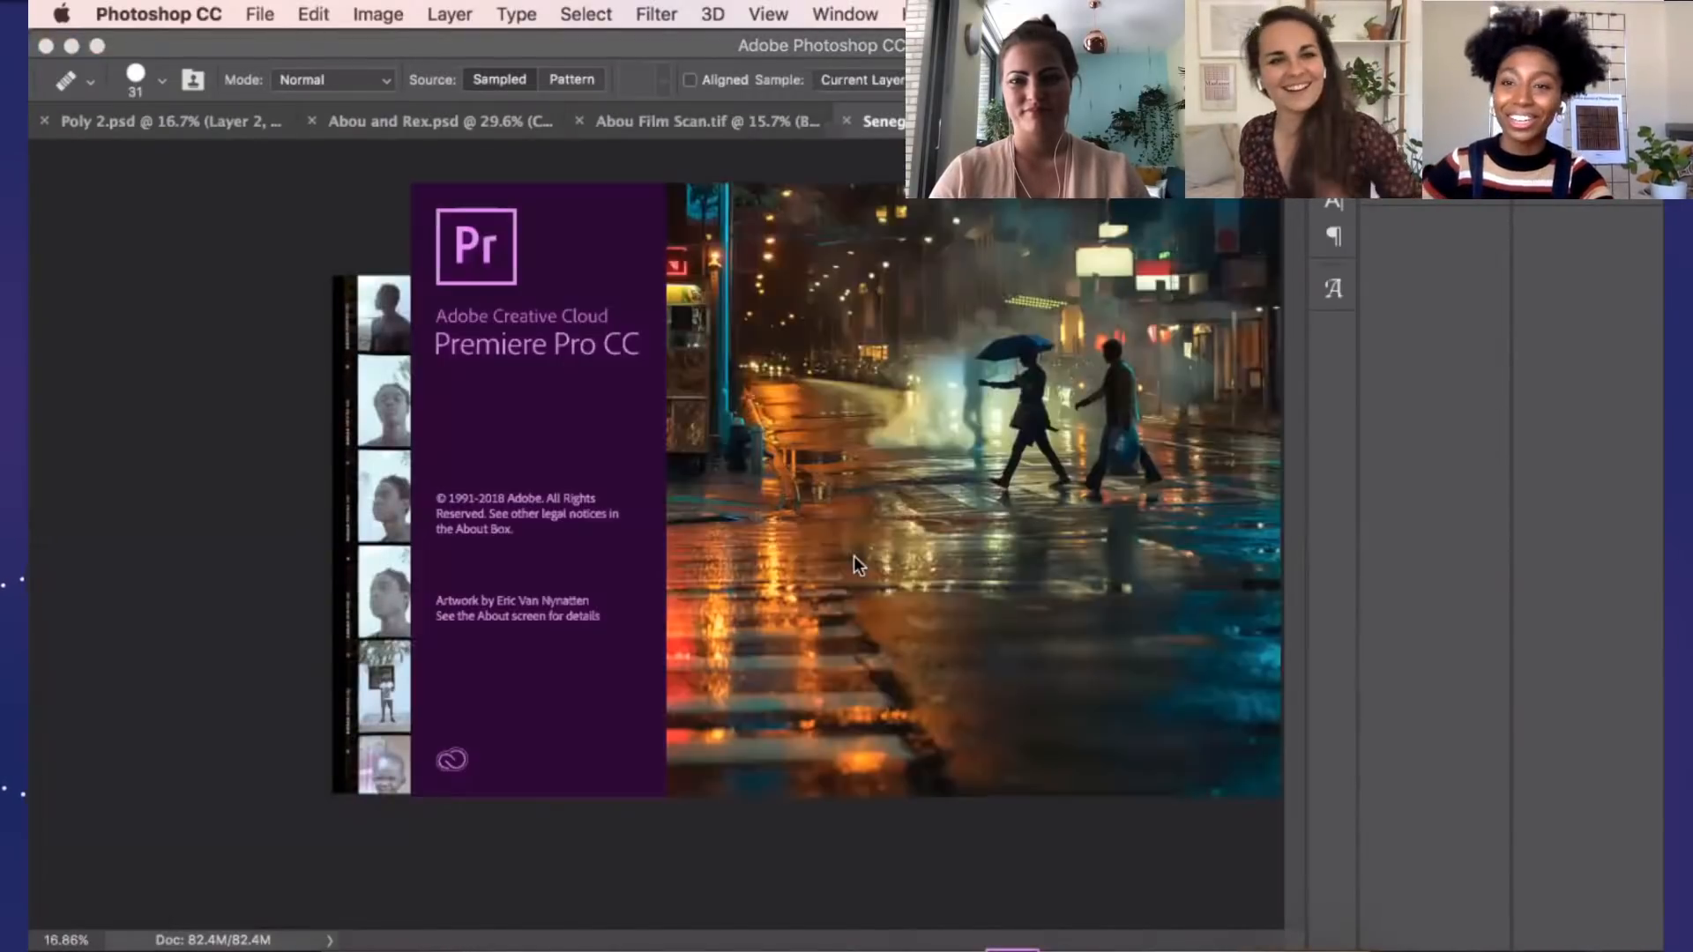